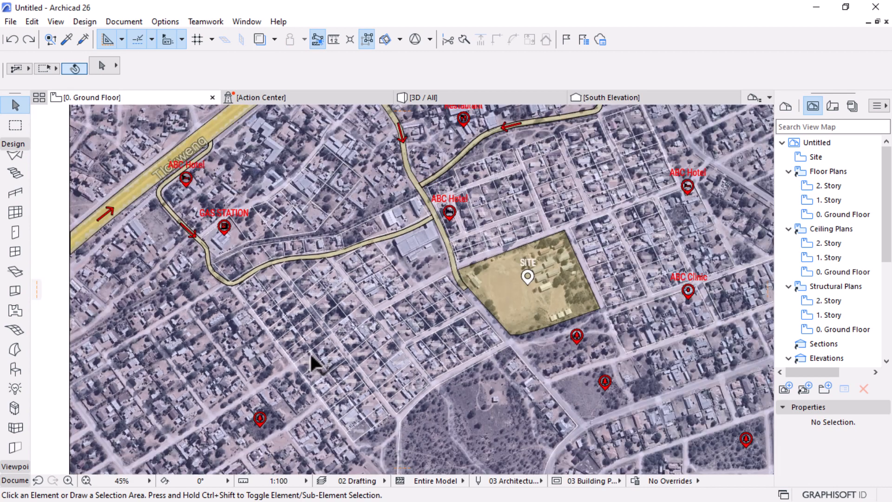
- Examine the finished location map in the Ground Floor plan, including the site, marker symbols and legend
{"action": "scroll", "coordinate": [597, 311], "scroll_direction": "down", "scroll_amount": 3}
{"action": "scroll", "coordinate": [528, 333], "scroll_direction": "down", "scroll_amount": 1}
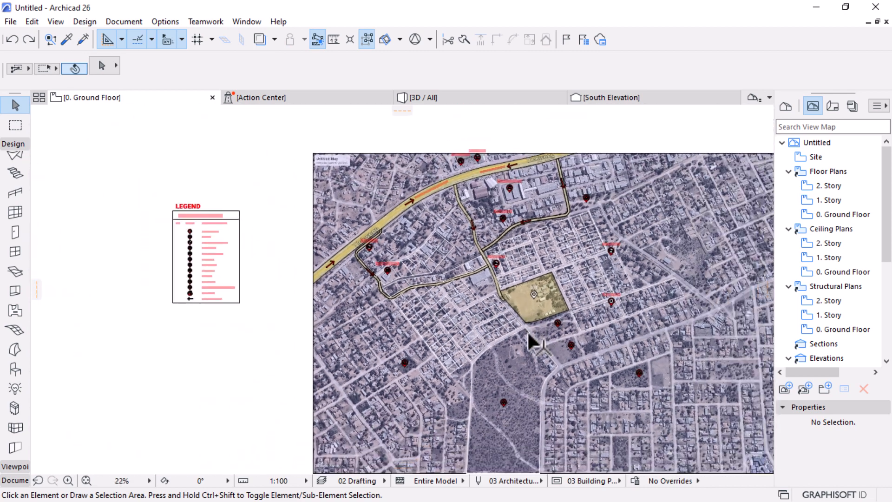
{"action": "scroll", "coordinate": [169, 241], "scroll_direction": "up", "scroll_amount": 4}
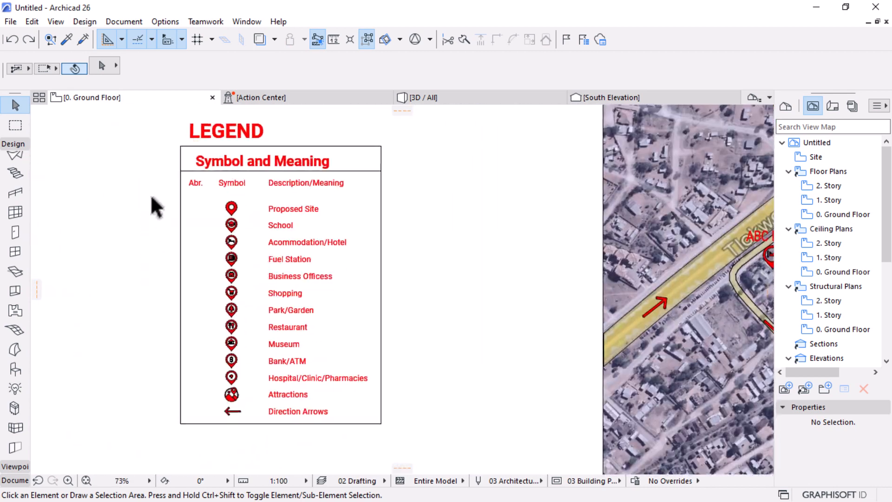
{"action": "scroll", "coordinate": [540, 288], "scroll_direction": "down", "scroll_amount": 1}
{"action": "scroll", "coordinate": [216, 292], "scroll_direction": "up", "scroll_amount": 1}
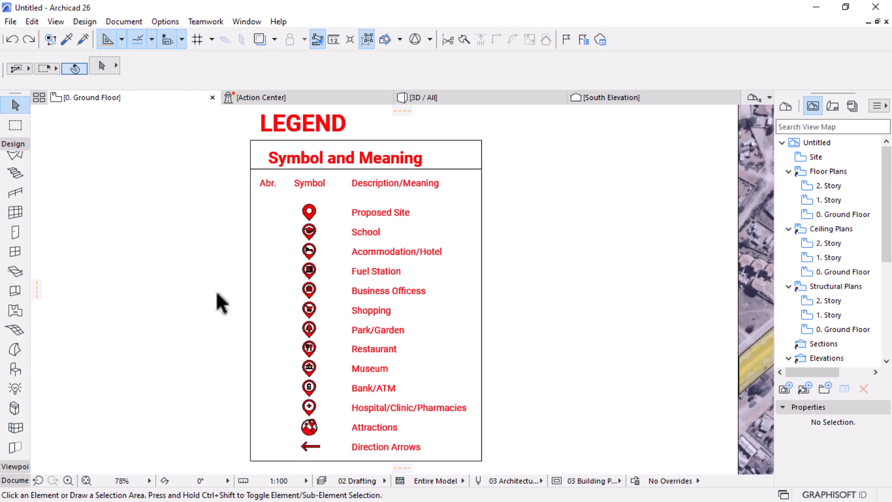
{"action": "scroll", "coordinate": [241, 302], "scroll_direction": "down", "scroll_amount": 5}
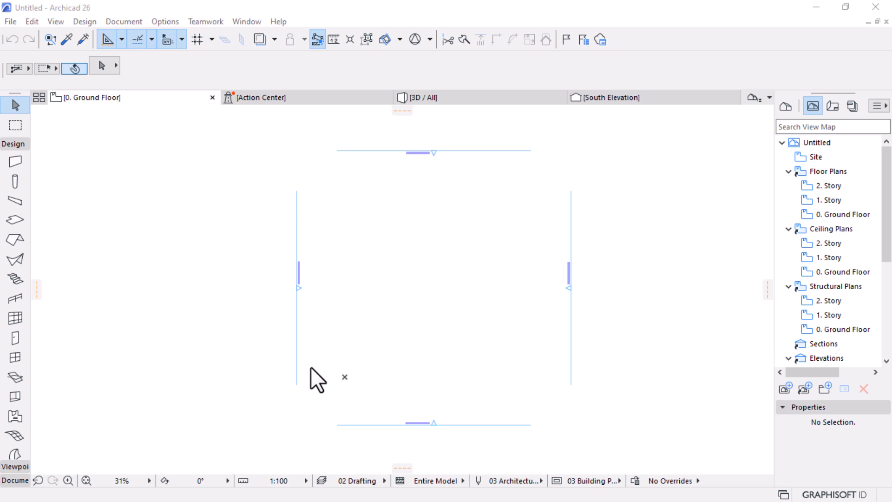
- Switch to Google Earth Pro, frame the Tlokweng area and turn off the Announcements, Places and Photos layers
{"action": "key", "text": "super"}
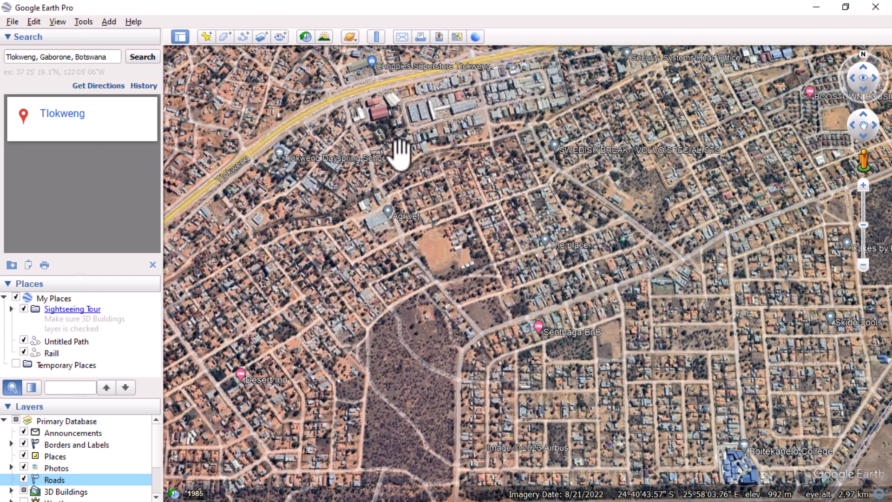
{"action": "left_click", "coordinate": [547, 303]}
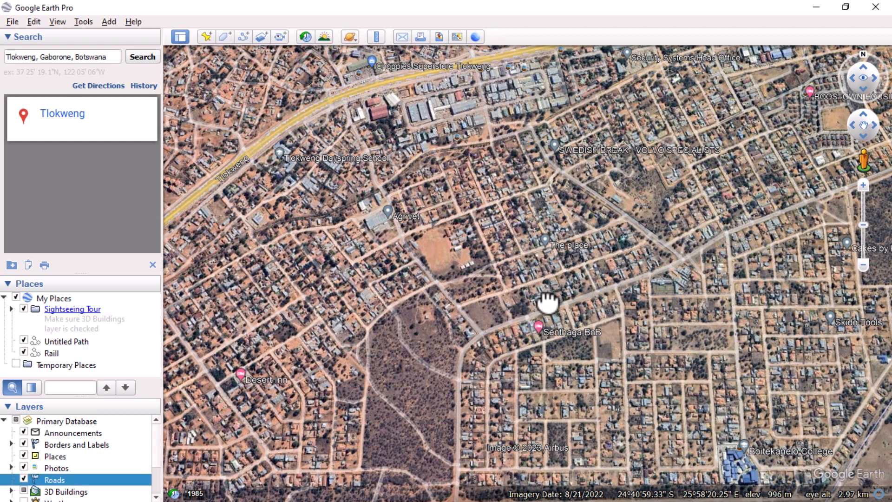
{"action": "mouse_move", "coordinate": [547, 303]}
{"action": "left_mouse_down"}
{"action": "mouse_move", "coordinate": [537, 302]}
{"action": "mouse_move", "coordinate": [538, 316]}
{"action": "left_mouse_up"}
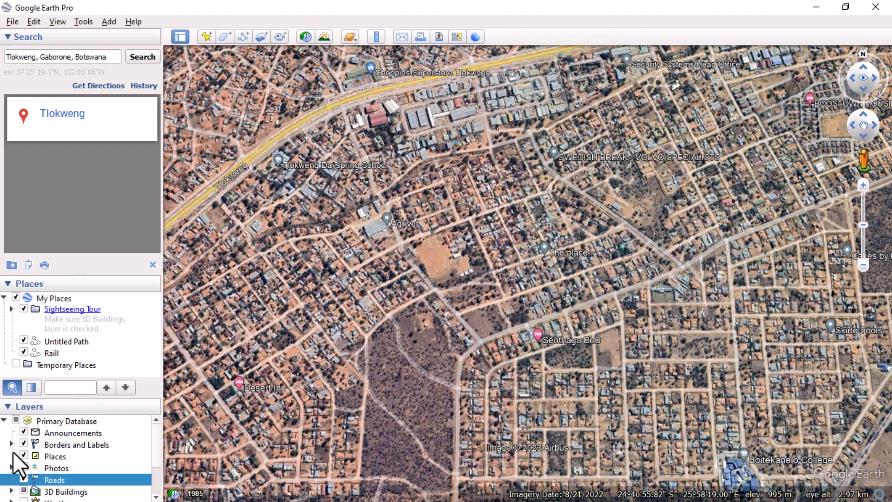
{"action": "left_click", "coordinate": [21, 431]}
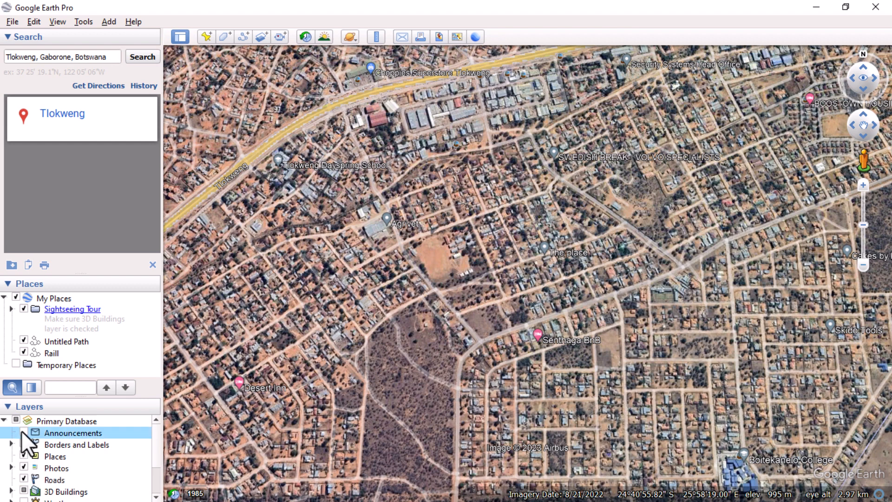
{"action": "left_click", "coordinate": [21, 455]}
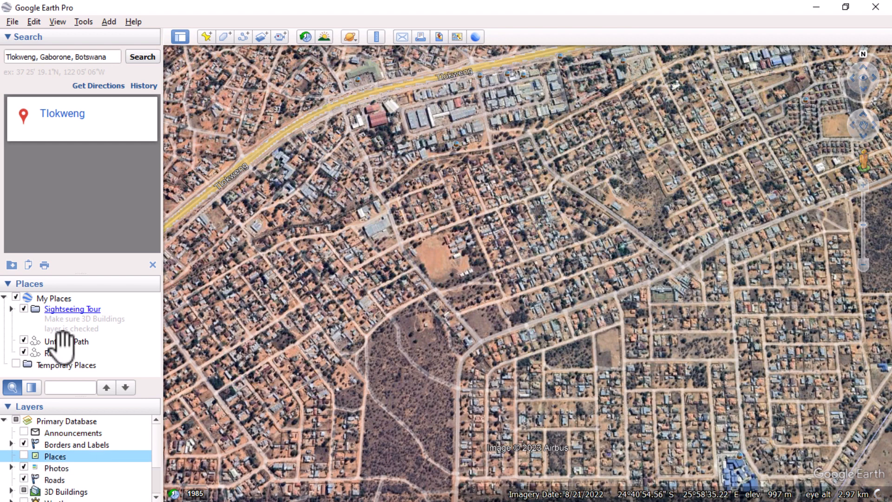
{"action": "left_click", "coordinate": [23, 468]}
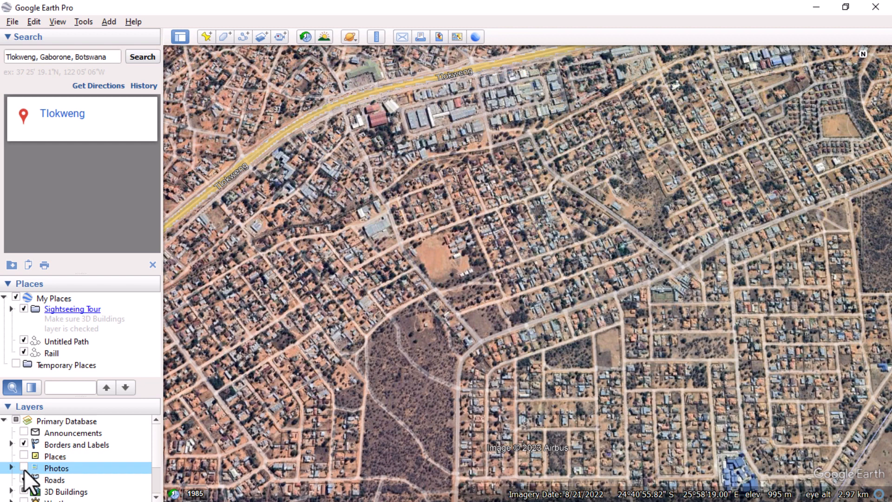
{"action": "left_click", "coordinate": [24, 468]}
{"action": "left_click", "coordinate": [24, 468]}
- Toggle the Roads layer off and back on to compare the map with and without the road overlay
{"action": "left_click", "coordinate": [23, 479]}
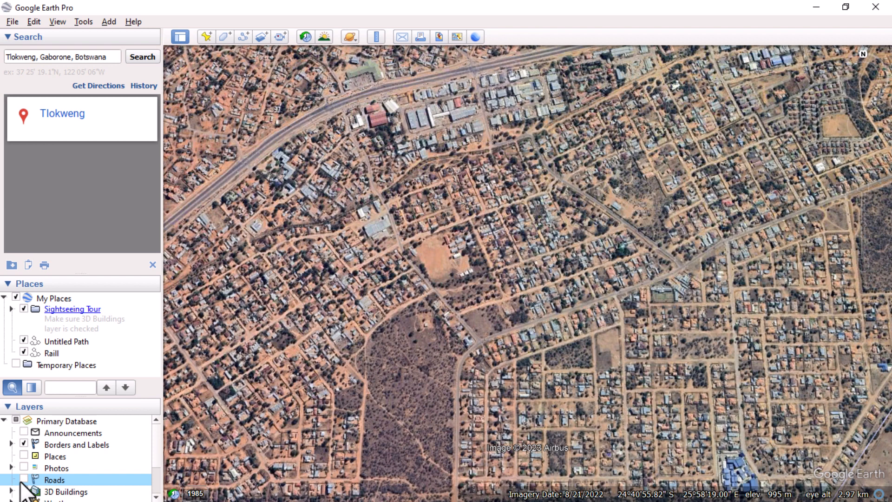
{"action": "left_click", "coordinate": [23, 479]}
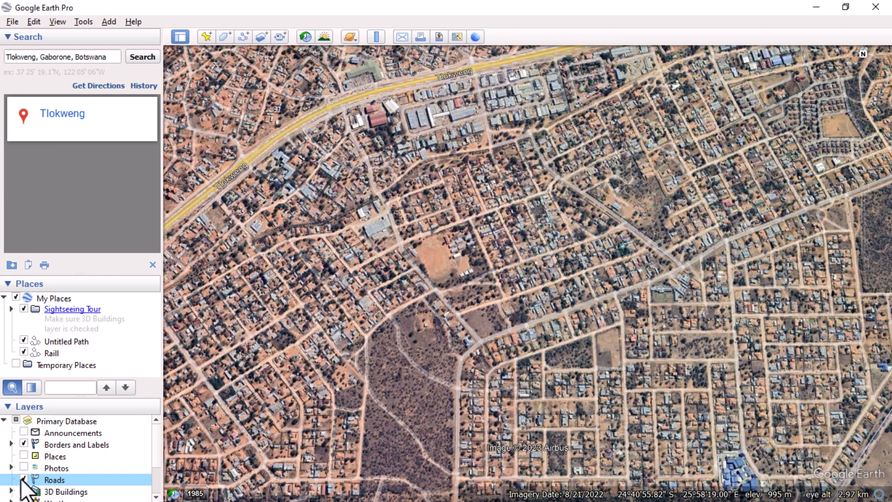
{"action": "left_click", "coordinate": [23, 480]}
{"action": "left_click", "coordinate": [23, 480]}
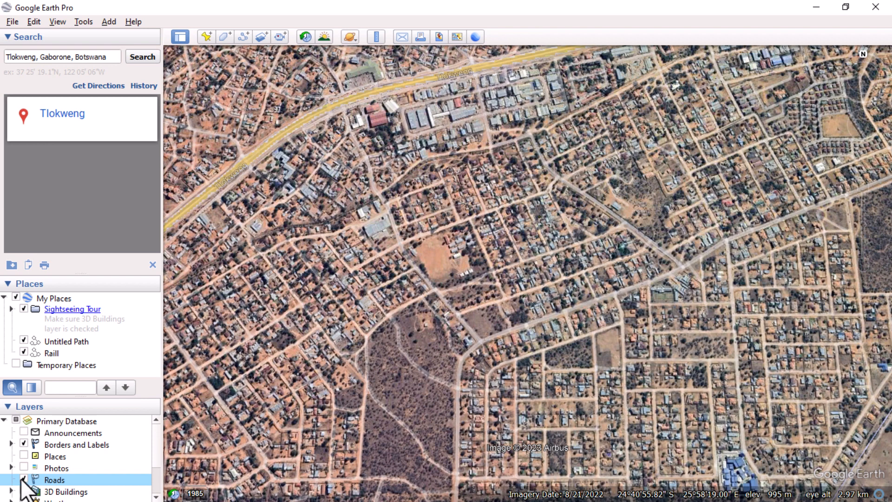
{"action": "left_click", "coordinate": [23, 480]}
{"action": "left_click", "coordinate": [23, 480]}
{"action": "left_click", "coordinate": [23, 479]}
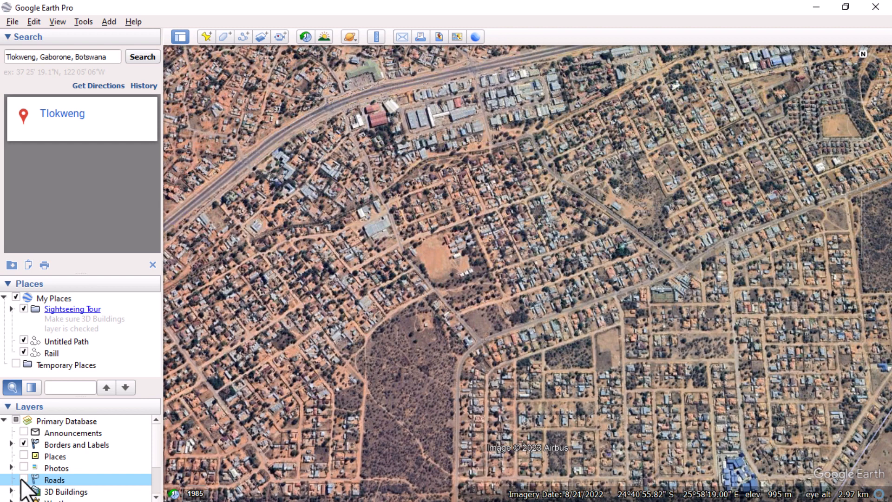
{"action": "left_click", "coordinate": [23, 479]}
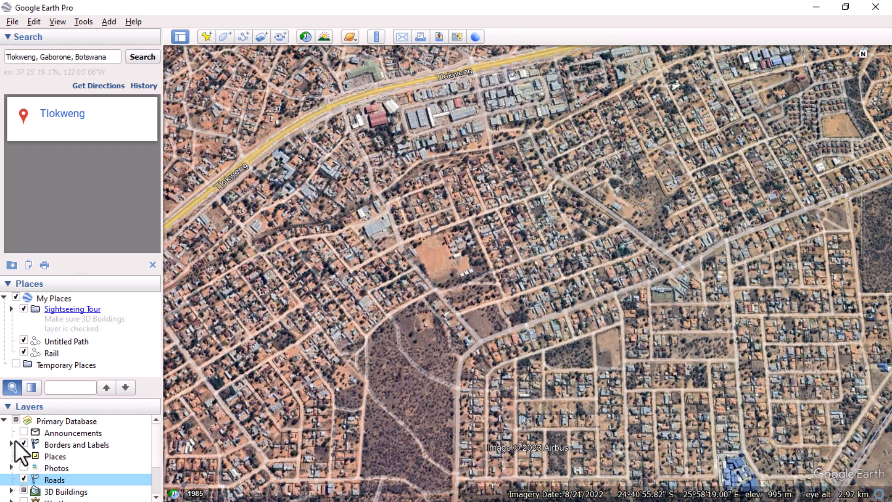
- Start saving the map view as an image, compare the map styles and choose the desaturated color base map
{"action": "left_click", "coordinate": [12, 22]}
{"action": "mouse_move", "coordinate": [57, 50]}
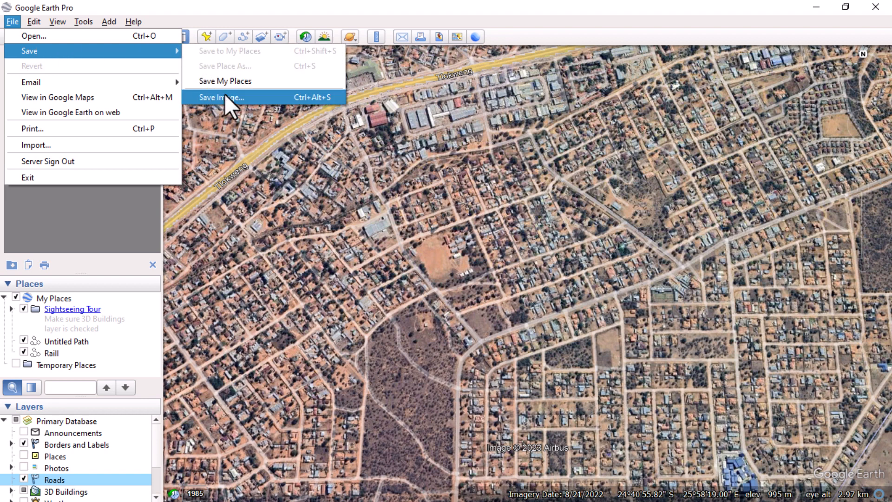
{"action": "left_click", "coordinate": [224, 97]}
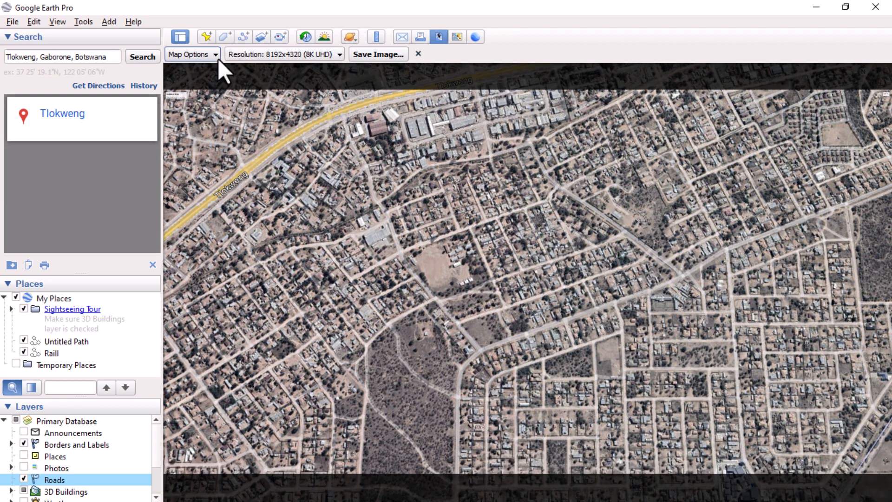
{"action": "left_click", "coordinate": [217, 57]}
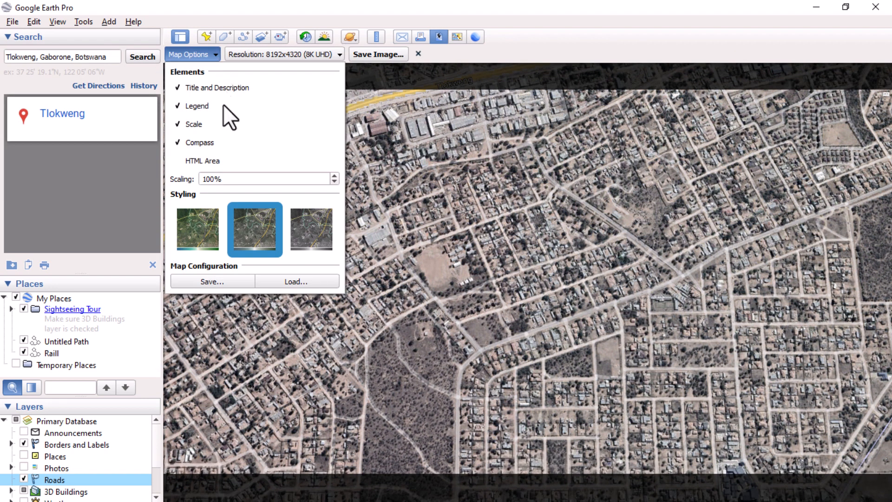
{"action": "left_click", "coordinate": [200, 228]}
{"action": "left_click", "coordinate": [319, 238]}
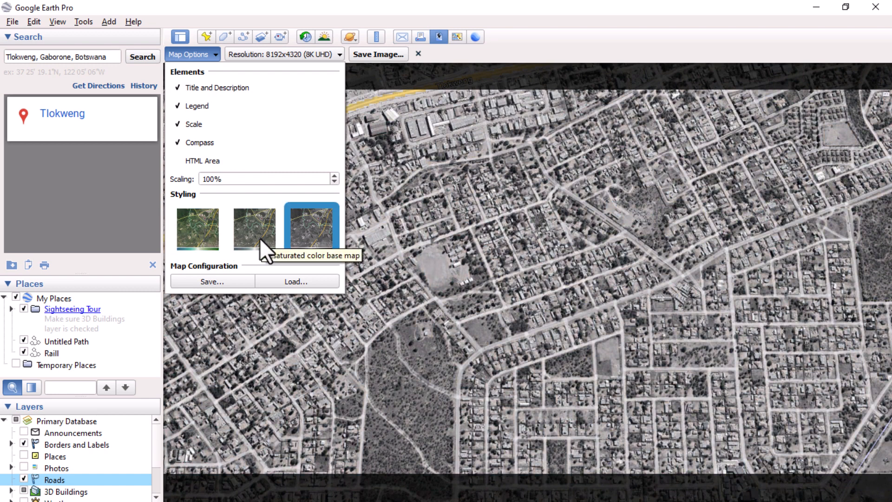
{"action": "left_click", "coordinate": [261, 241]}
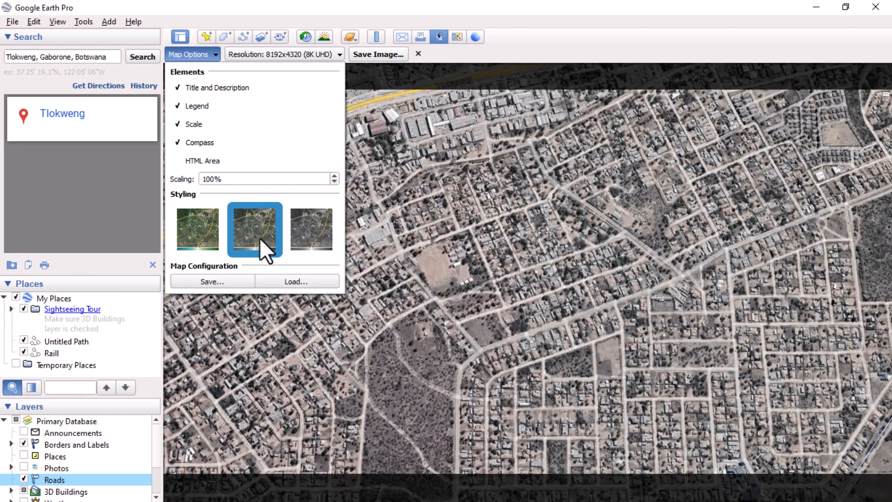
- Set the map image resolution to 3840x2160 (4K UHD)
{"action": "left_click", "coordinate": [332, 56]}
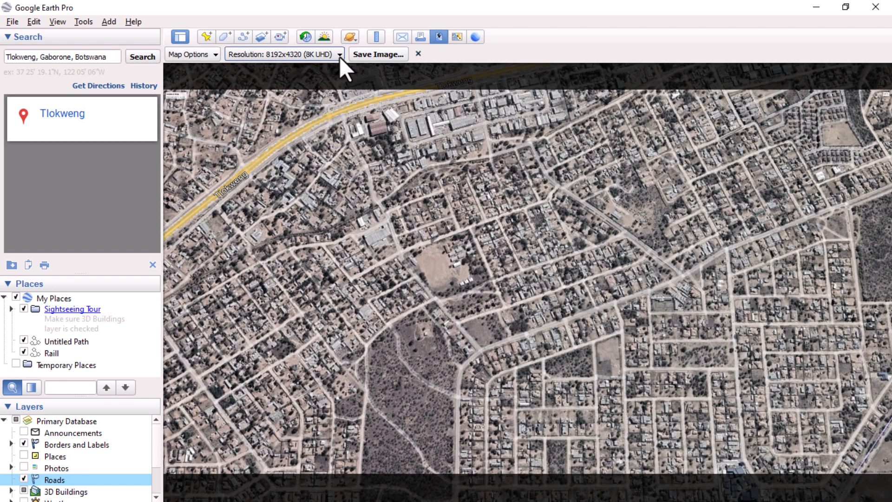
{"action": "left_click", "coordinate": [339, 56]}
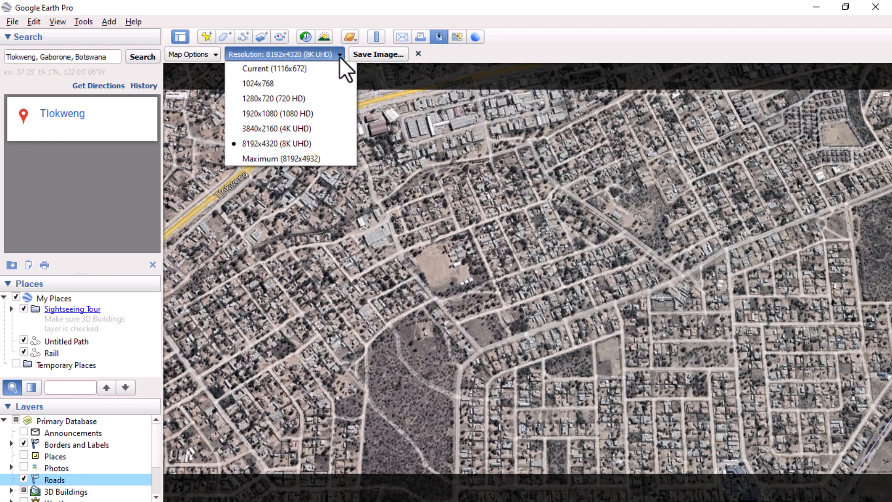
{"action": "left_click", "coordinate": [259, 128]}
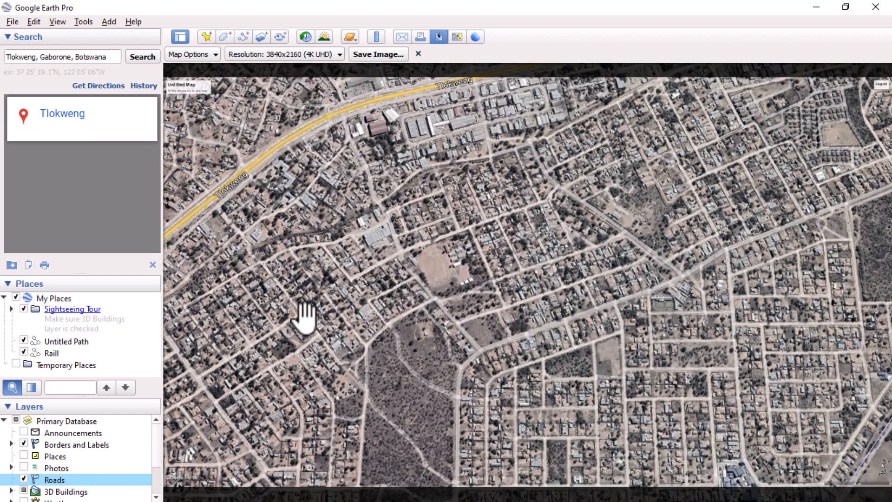
- Save the map image to the Desktop as the JPEG file Location Map, replacing the existing file
{"action": "left_click", "coordinate": [382, 53]}
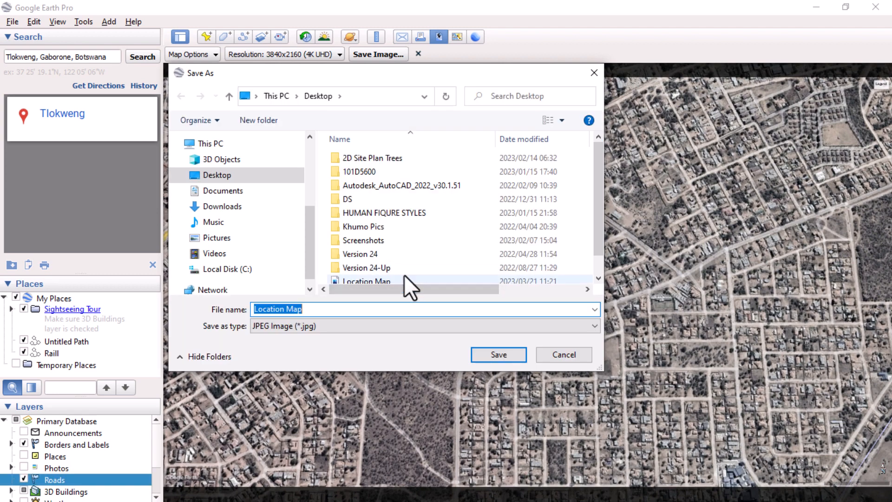
{"action": "scroll", "coordinate": [371, 249], "scroll_direction": "down", "scroll_amount": 1}
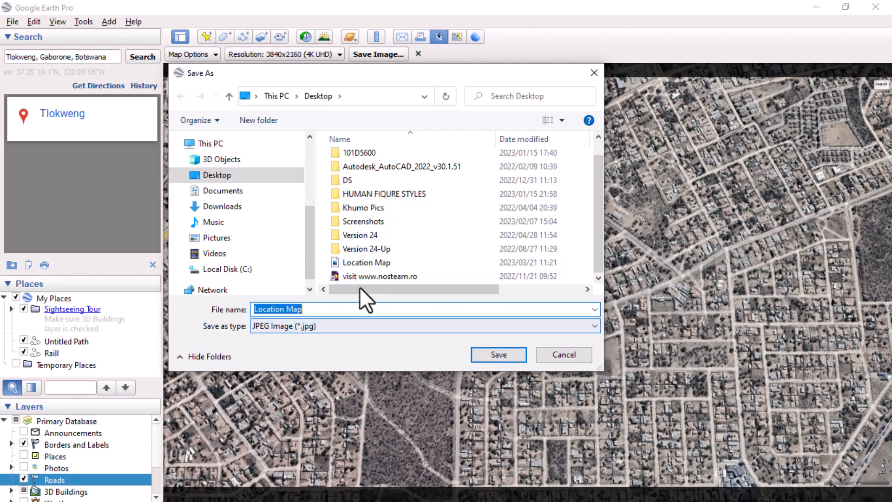
{"action": "left_click", "coordinate": [351, 262]}
{"action": "left_click", "coordinate": [483, 355]}
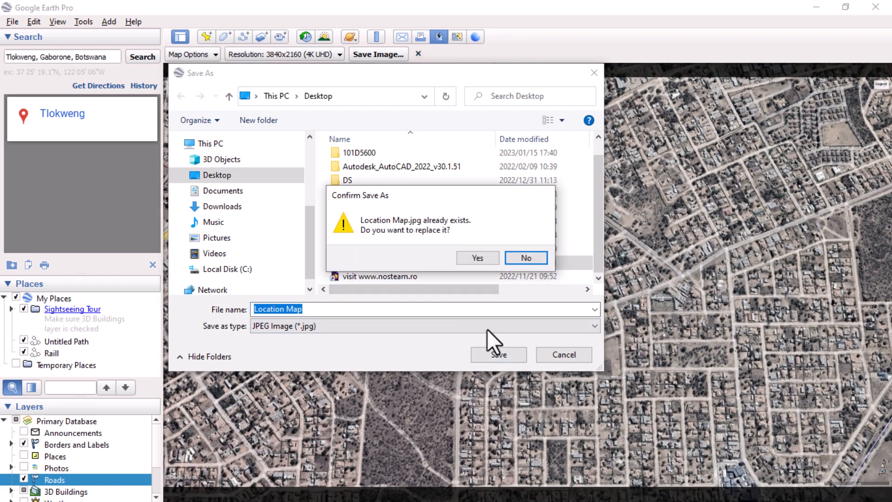
{"action": "left_click", "coordinate": [477, 258]}
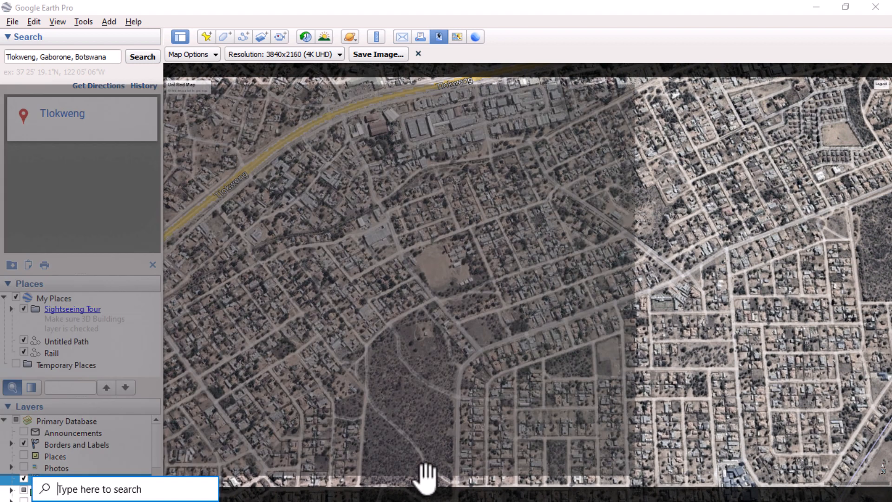
- Switch to Archicad and open a File Explorer window over the Ground Floor plan
{"action": "key", "text": "super"}
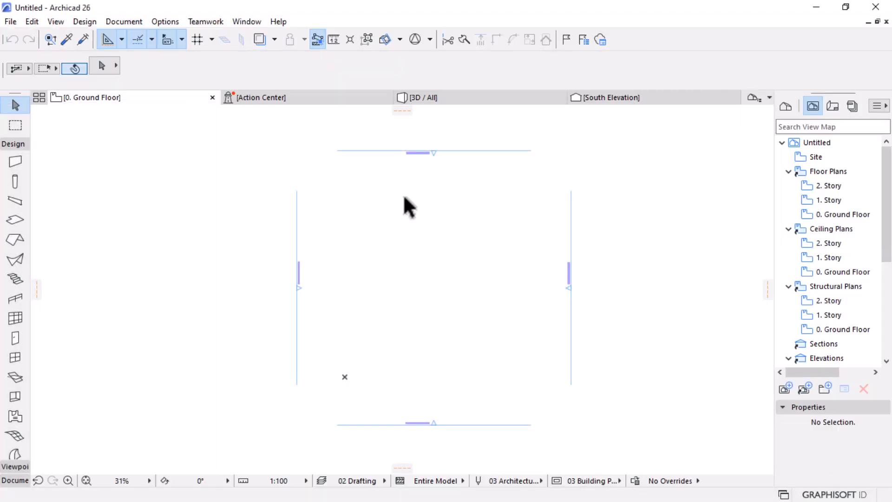
{"action": "key", "text": "super"}
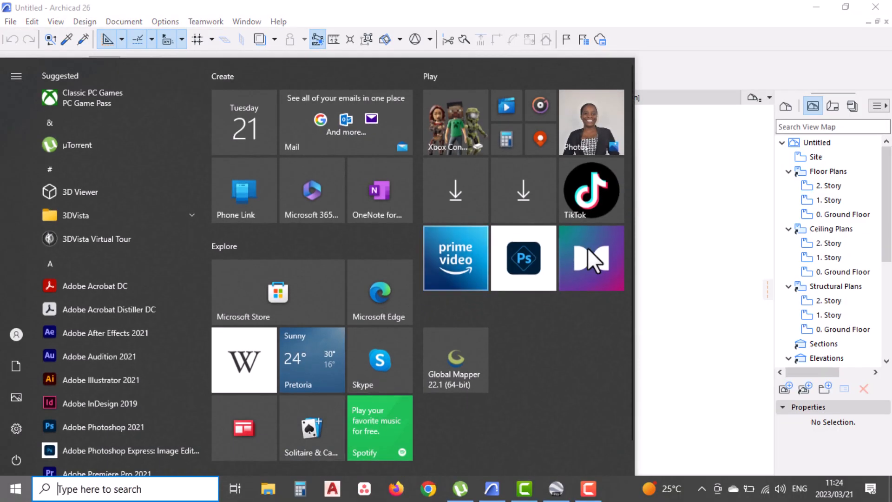
{"action": "left_click", "coordinate": [269, 493]}
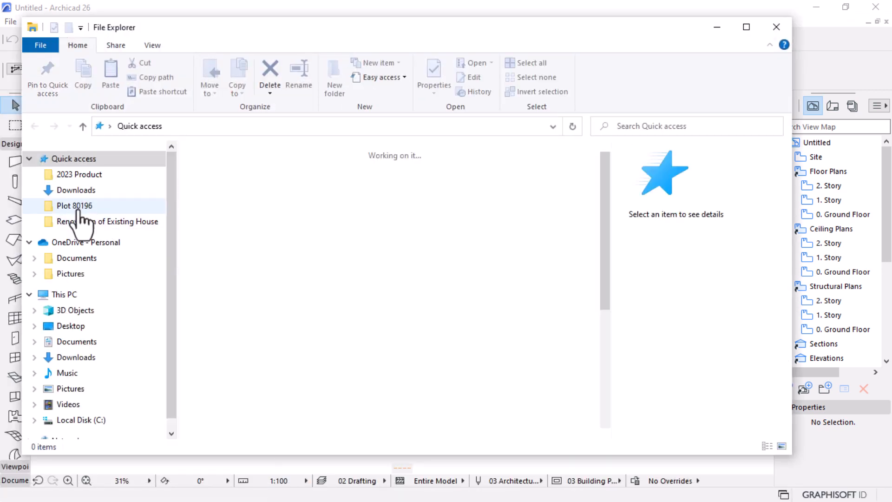
- Look through the Desktop folder for the Location Map image
{"action": "left_click", "coordinate": [70, 325]}
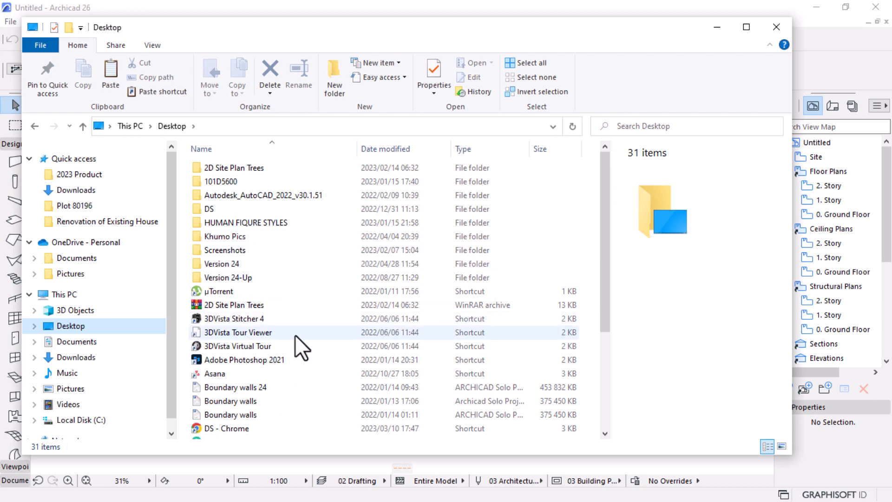
{"action": "scroll", "coordinate": [274, 346], "scroll_direction": "down", "scroll_amount": 4}
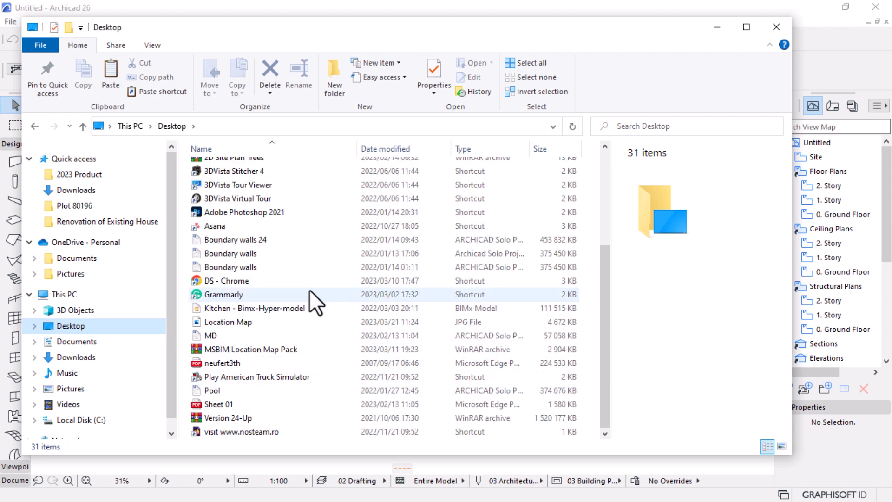
{"action": "scroll", "coordinate": [308, 289], "scroll_direction": "up", "scroll_amount": 4}
{"action": "scroll", "coordinate": [309, 289], "scroll_direction": "down", "scroll_amount": 4}
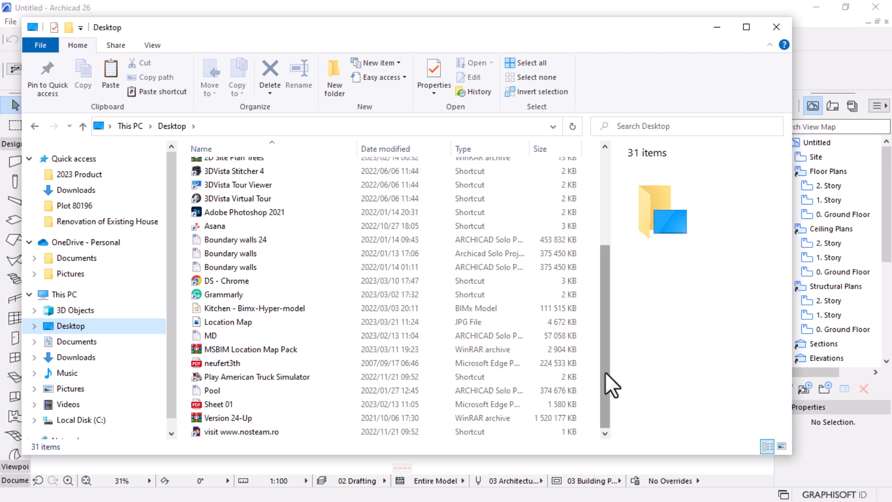
{"action": "left_click_drag", "start_coordinate": [605, 372], "coordinate": [595, 449]}
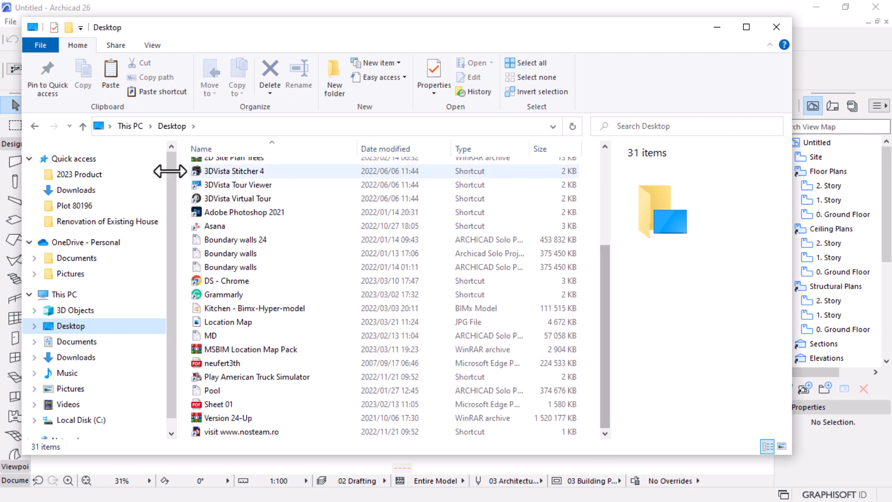
- Insert the Location Map image from the recent files in Quick access into the Ground Floor plan and minimize File Explorer
{"action": "left_click", "coordinate": [64, 159]}
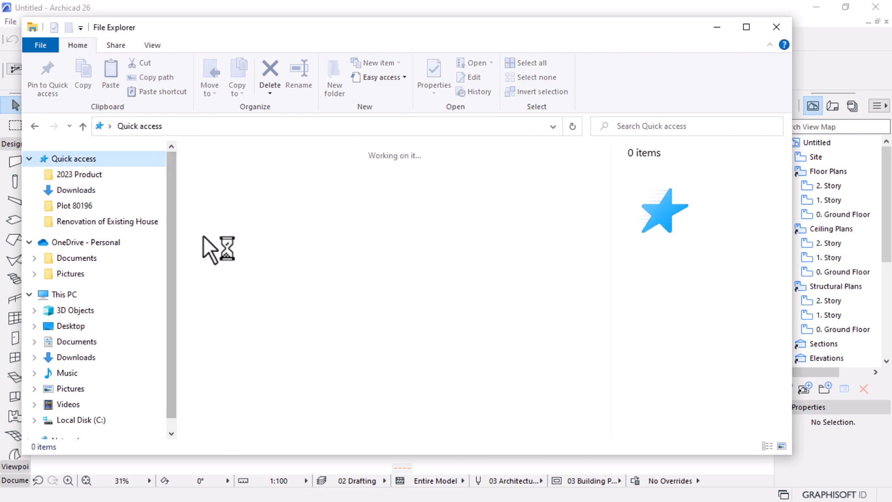
{"action": "left_click", "coordinate": [240, 288]}
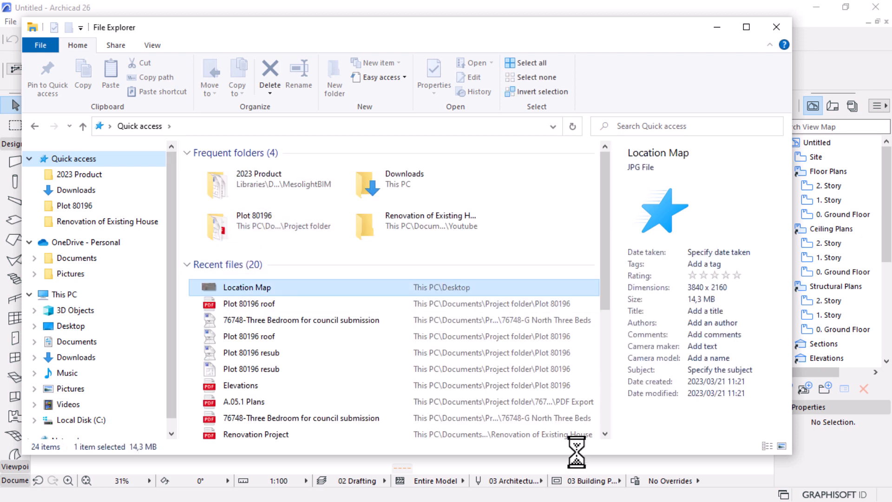
{"action": "left_click_drag", "start_coordinate": [497, 462], "coordinate": [497, 461]}
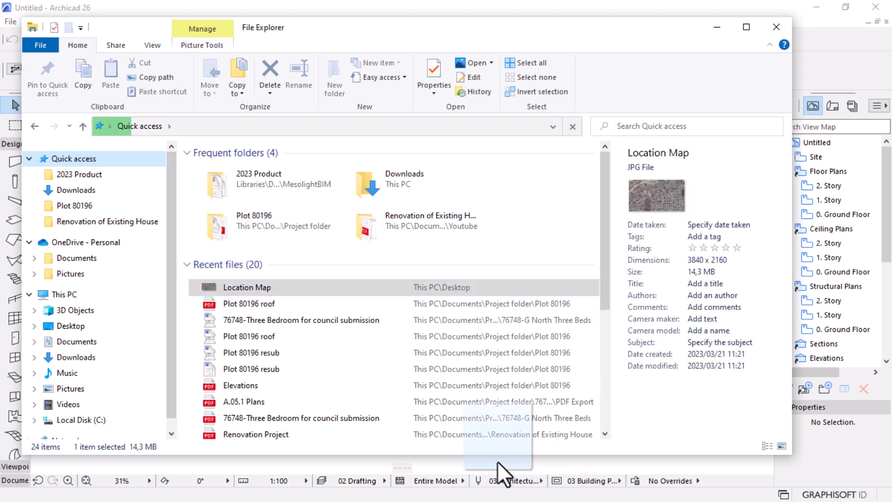
{"action": "left_click", "coordinate": [716, 27]}
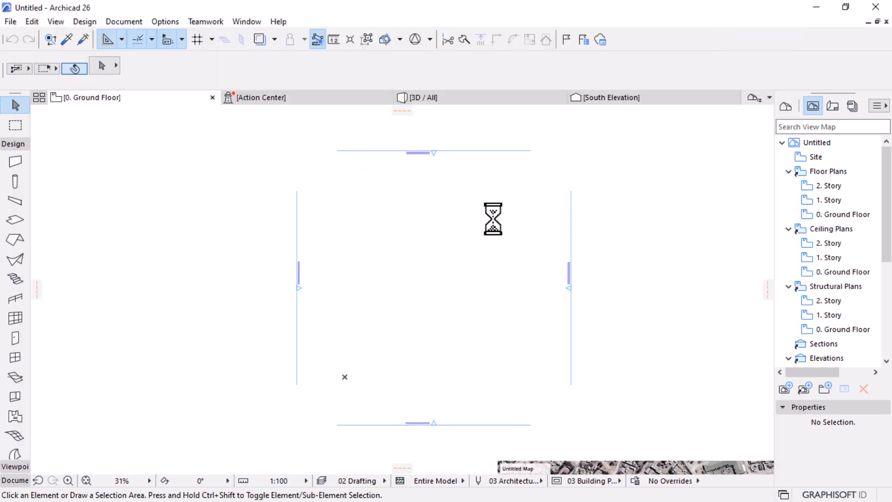
- Move the placed map image so it sits centred below the elevation markers, and deselect it
{"action": "scroll", "coordinate": [492, 216], "scroll_direction": "down", "scroll_amount": 6}
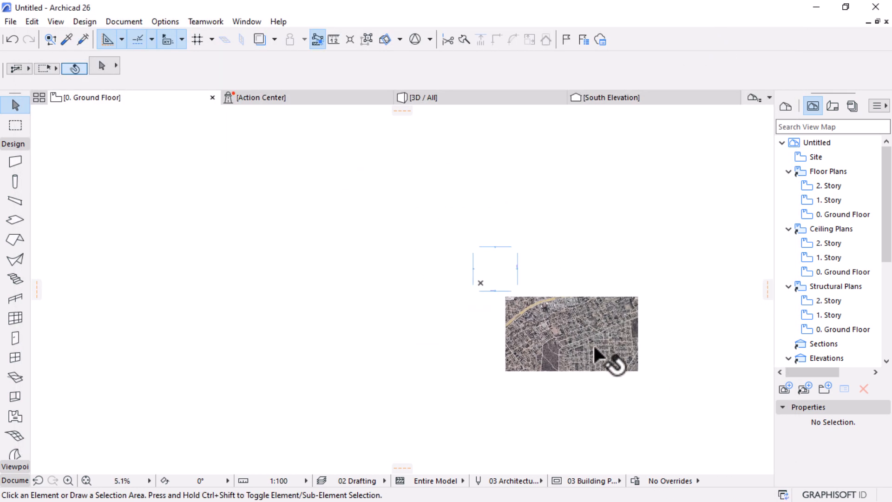
{"action": "left_click", "coordinate": [586, 342]}
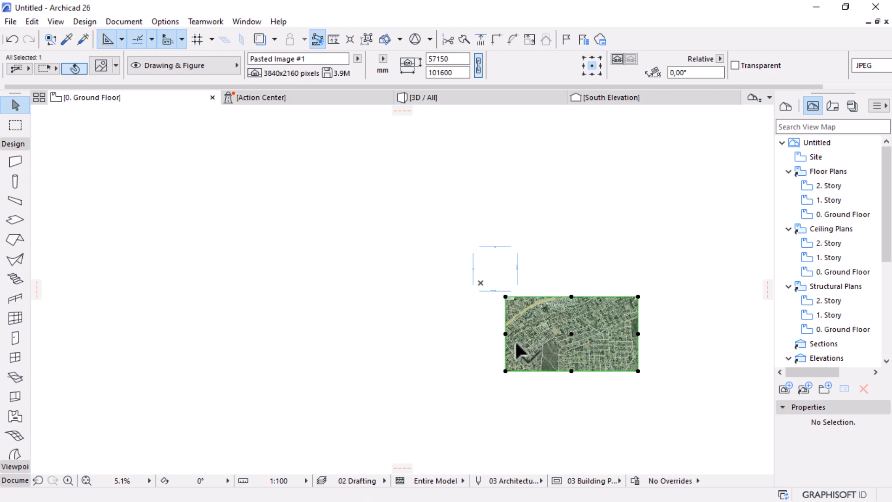
{"action": "left_click_drag", "start_coordinate": [516, 343], "coordinate": [491, 338]}
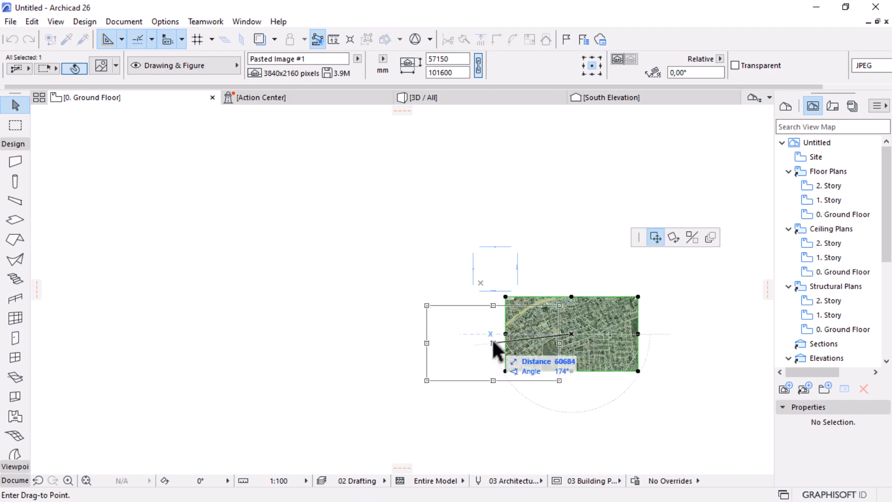
{"action": "left_click", "coordinate": [489, 394]}
{"action": "scroll", "coordinate": [488, 394], "scroll_direction": "up", "scroll_amount": 6}
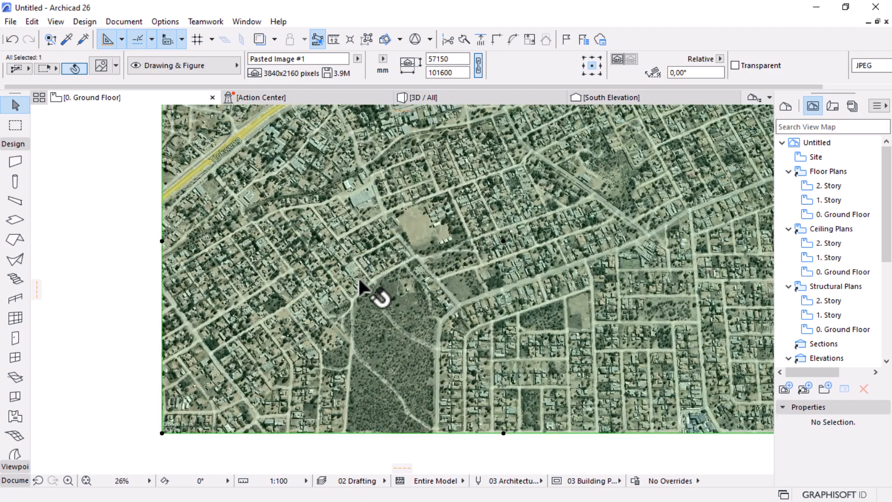
{"action": "left_click", "coordinate": [529, 447]}
- Start the Fill tool from the documentation tools and set its category to Drafting Fill
{"action": "scroll", "coordinate": [393, 328], "scroll_direction": "down", "scroll_amount": 2}
{"action": "scroll", "coordinate": [374, 260], "scroll_direction": "up", "scroll_amount": 1}
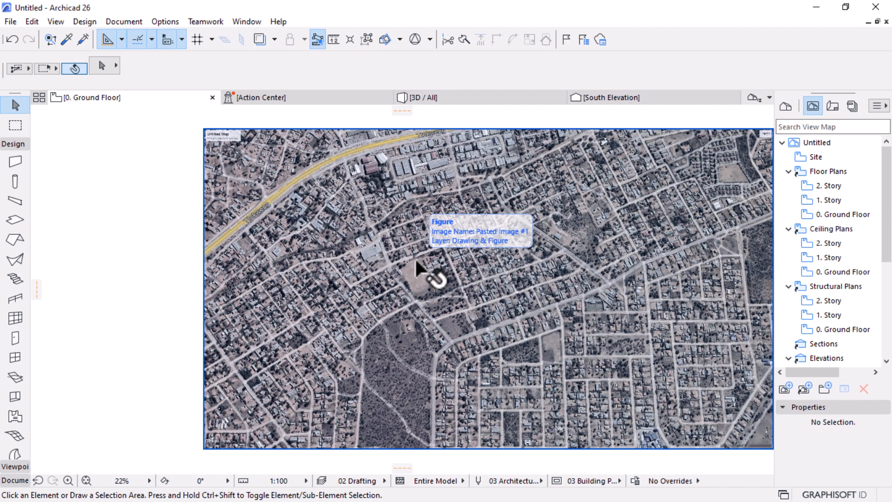
{"action": "scroll", "coordinate": [414, 284], "scroll_direction": "down", "scroll_amount": 1}
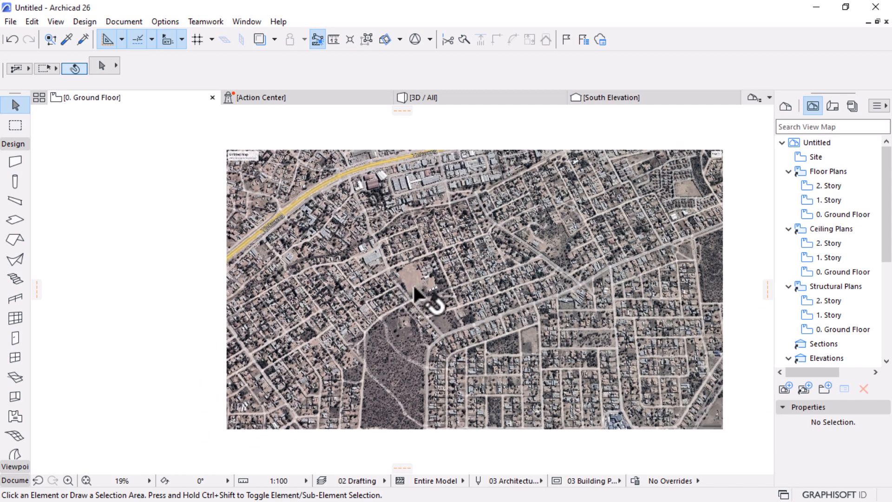
{"action": "scroll", "coordinate": [415, 277], "scroll_direction": "up", "scroll_amount": 1}
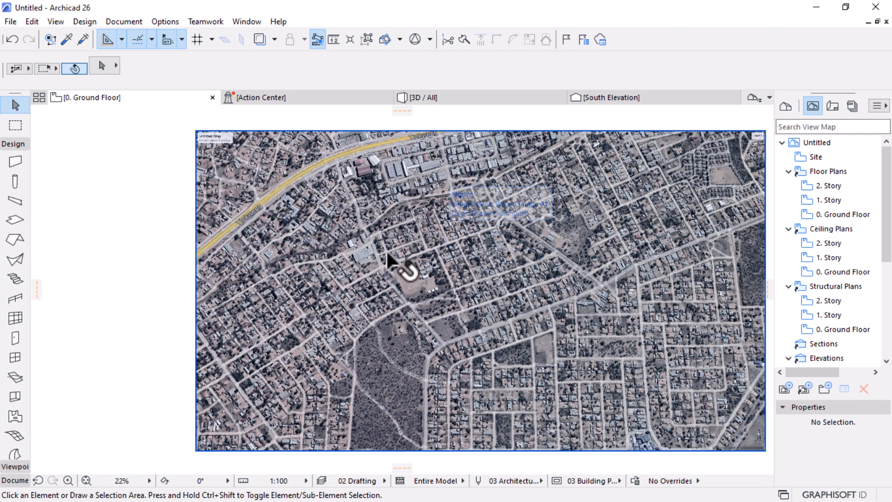
{"action": "scroll", "coordinate": [392, 274], "scroll_direction": "up", "scroll_amount": 4}
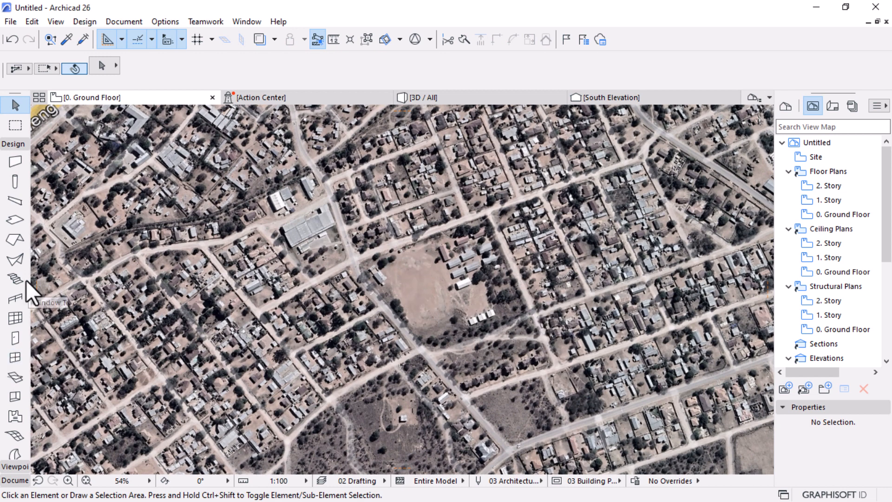
{"action": "left_click", "coordinate": [14, 143]}
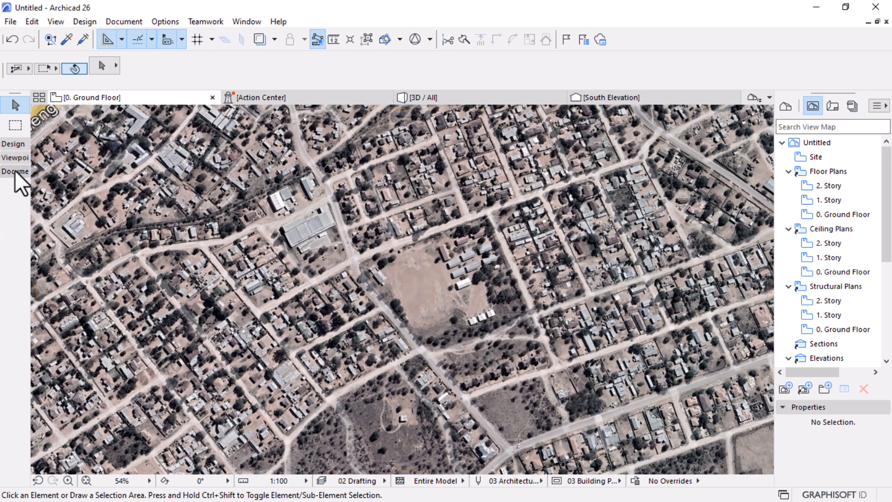
{"action": "left_click", "coordinate": [15, 170]}
{"action": "left_click", "coordinate": [14, 345]}
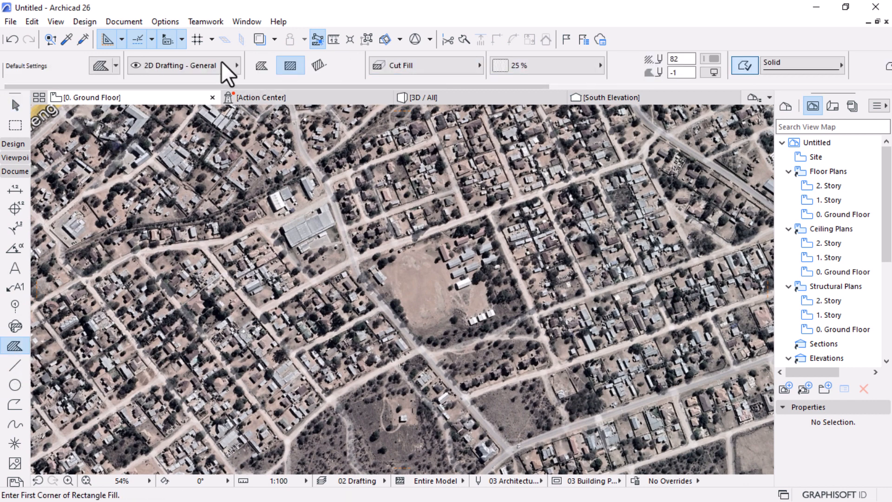
{"action": "left_click", "coordinate": [408, 67]}
{"action": "left_click", "coordinate": [514, 63]}
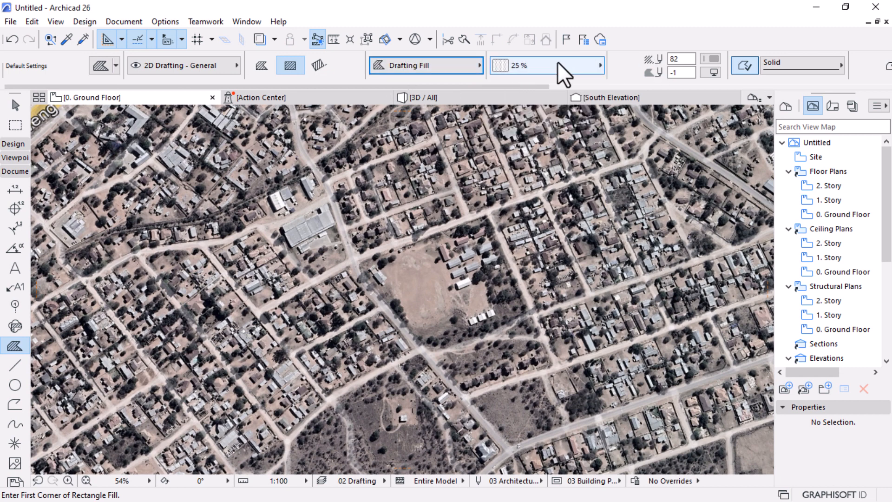
- Set the fill's foreground pen to yellow pen 77 and its contour pen to black pen 21
{"action": "scroll", "coordinate": [557, 62], "scroll_direction": "down", "scroll_amount": 2}
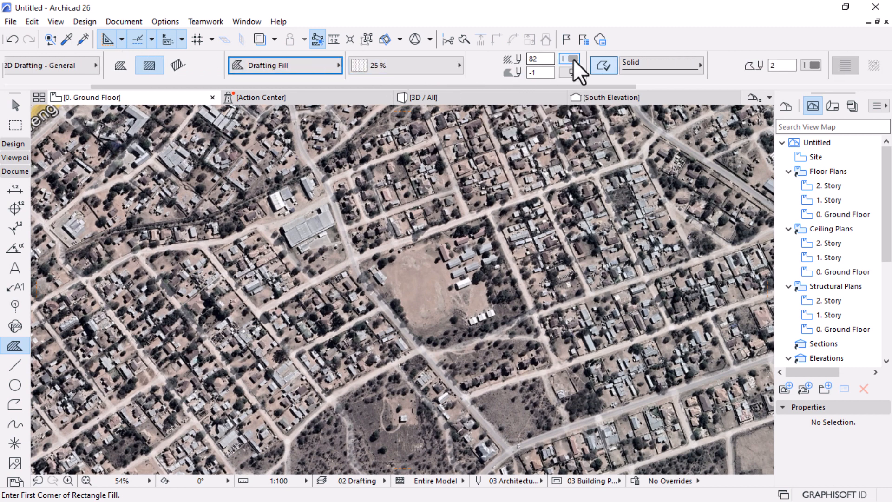
{"action": "left_click", "coordinate": [572, 59]}
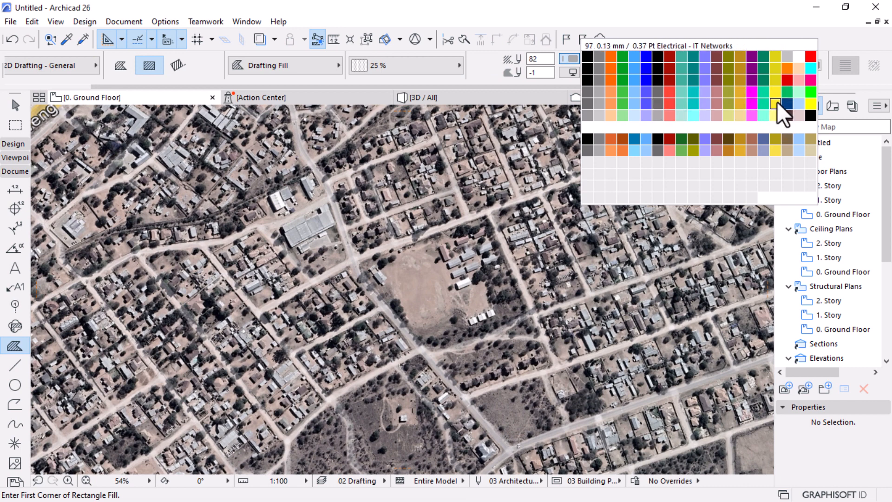
{"action": "left_click", "coordinate": [763, 92]}
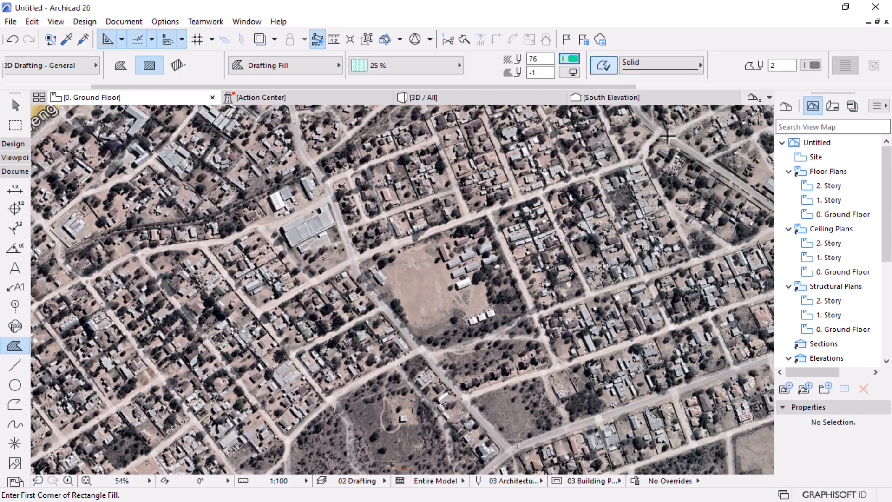
{"action": "left_click", "coordinate": [578, 61]}
{"action": "left_click", "coordinate": [775, 92]}
{"action": "left_click", "coordinate": [811, 64]}
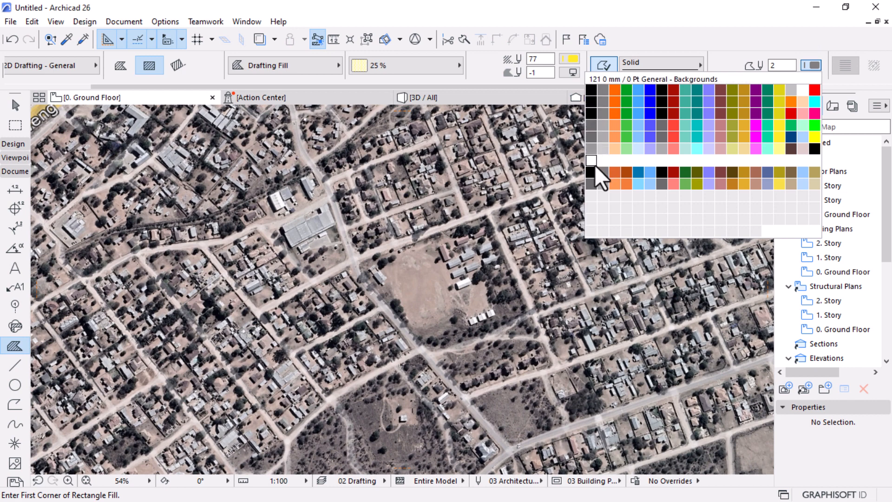
{"action": "left_click", "coordinate": [589, 101]}
- Draw a polygonal fill tracing the road-bounded plot with the large open sports ground near the map's centre
{"action": "scroll", "coordinate": [384, 319], "scroll_direction": "up", "scroll_amount": 5}
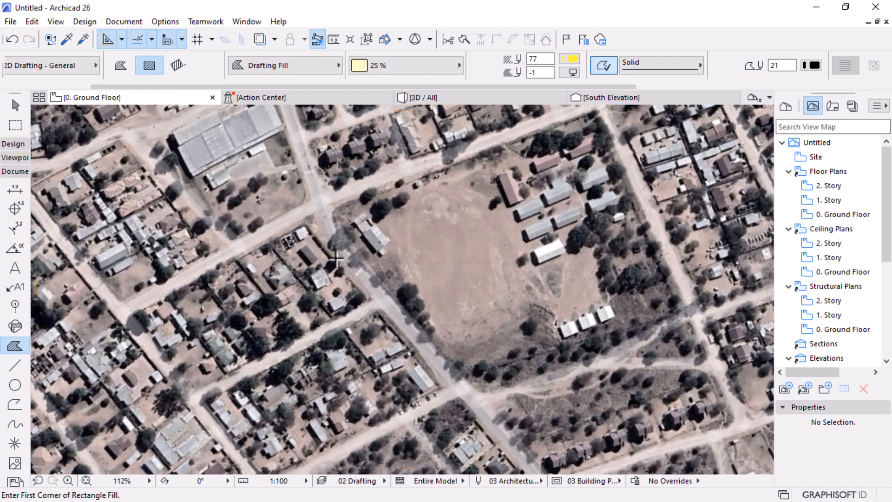
{"action": "left_click", "coordinate": [330, 208]}
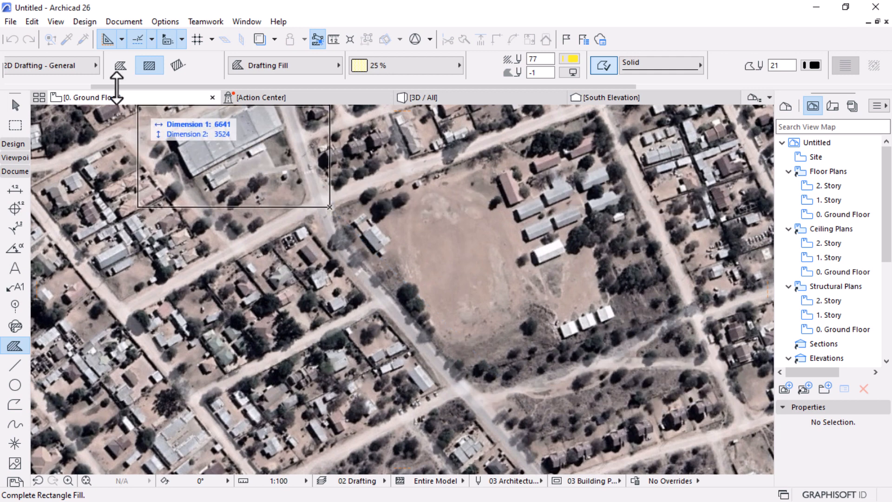
{"action": "left_click", "coordinate": [121, 66]}
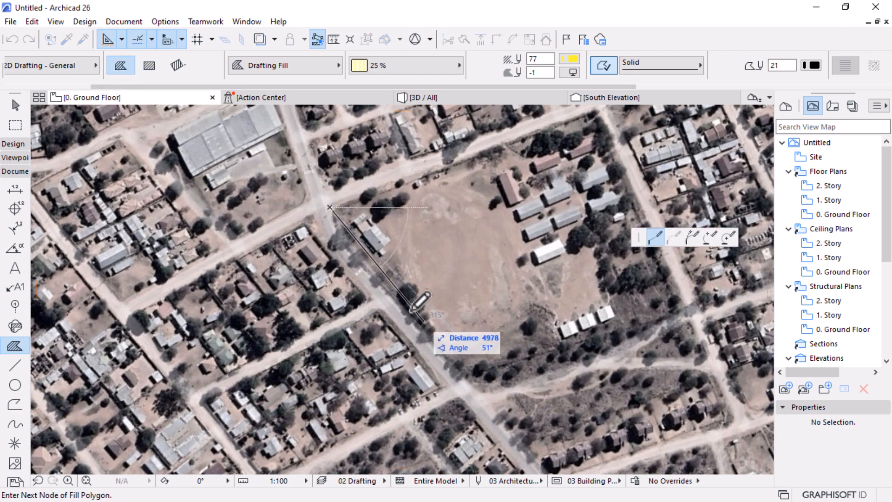
{"action": "left_click", "coordinate": [344, 239]}
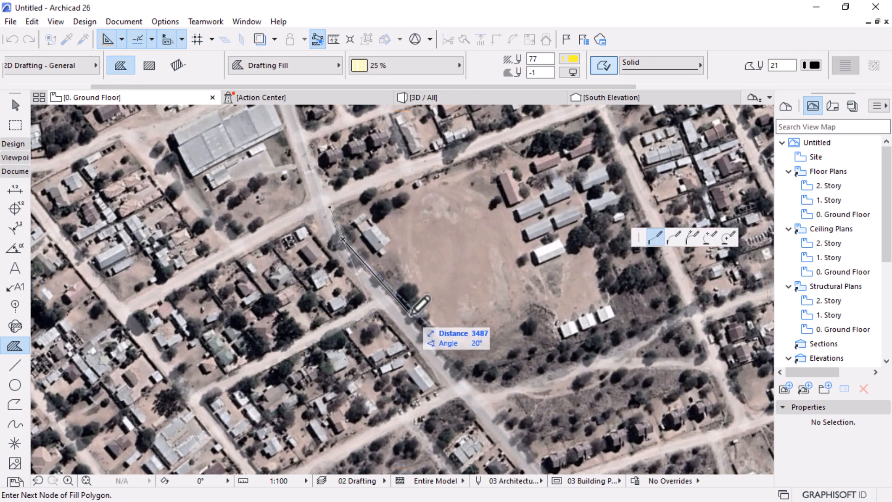
{"action": "left_click", "coordinate": [461, 371]}
{"action": "left_click", "coordinate": [483, 371]}
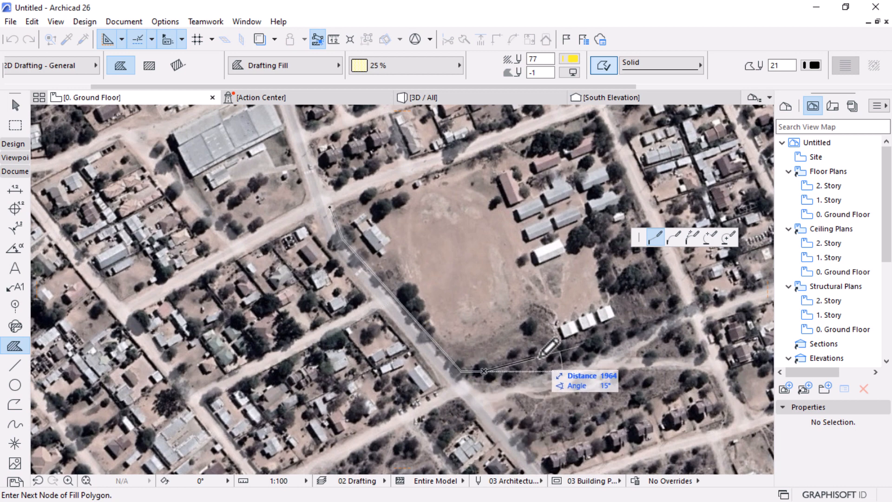
{"action": "left_click", "coordinate": [677, 313]}
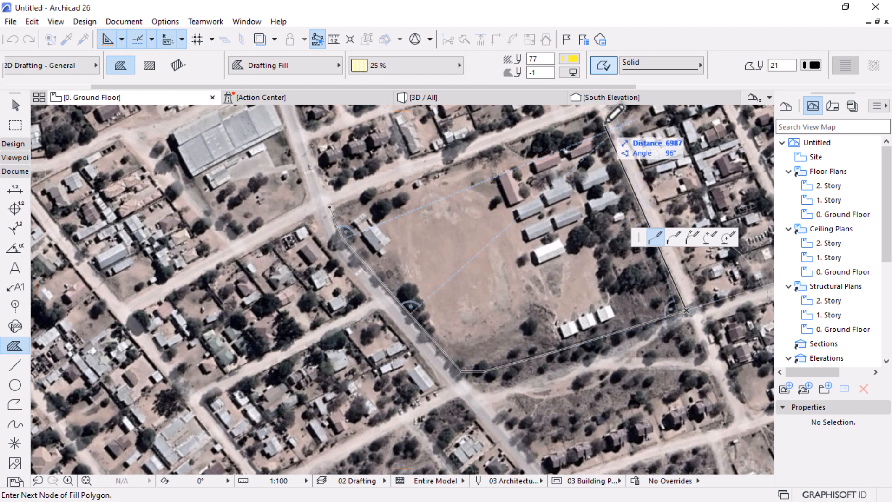
{"action": "left_click", "coordinate": [597, 112]}
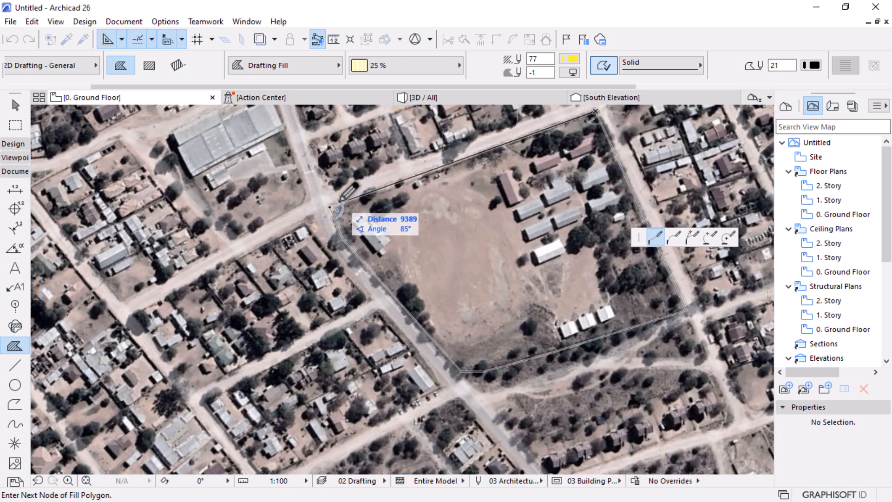
{"action": "left_click", "coordinate": [331, 206]}
- Select the plot fill and make its background transparent with pen 0, then deselect it
{"action": "scroll", "coordinate": [480, 310], "scroll_direction": "up", "scroll_amount": 3}
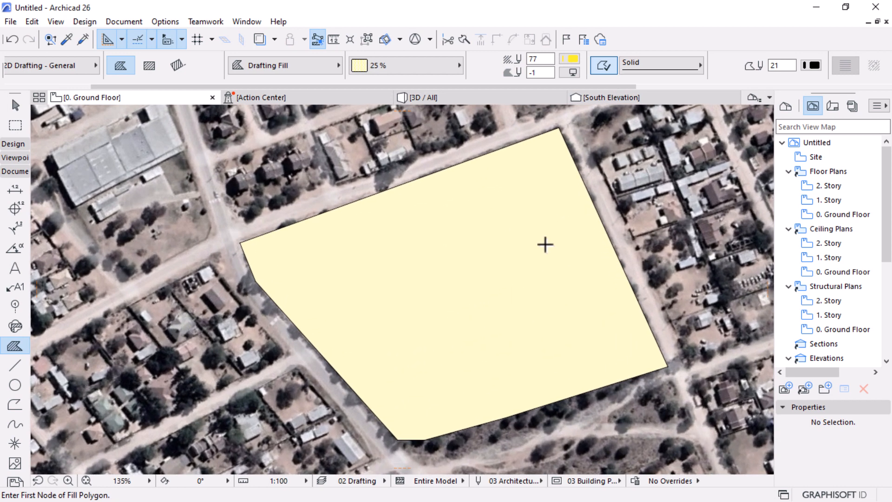
{"action": "key", "text": "ctrl+a"}
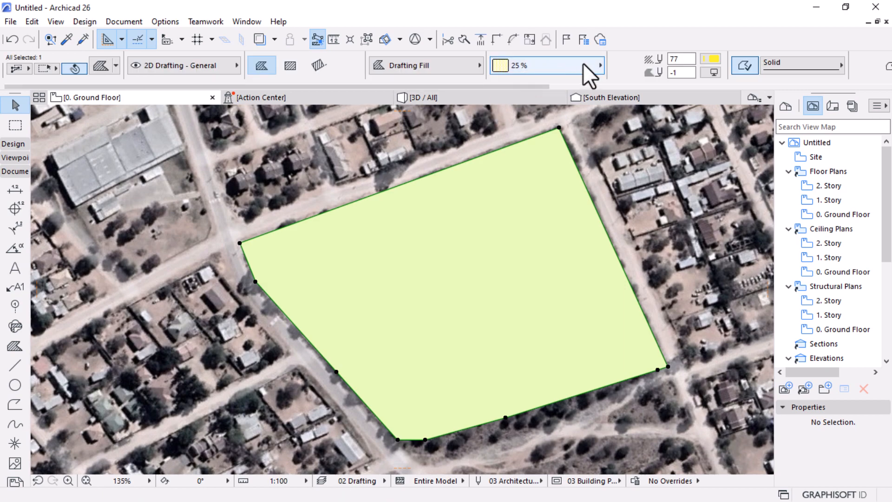
{"action": "left_click", "coordinate": [709, 73]}
{"action": "left_click", "coordinate": [667, 237]}
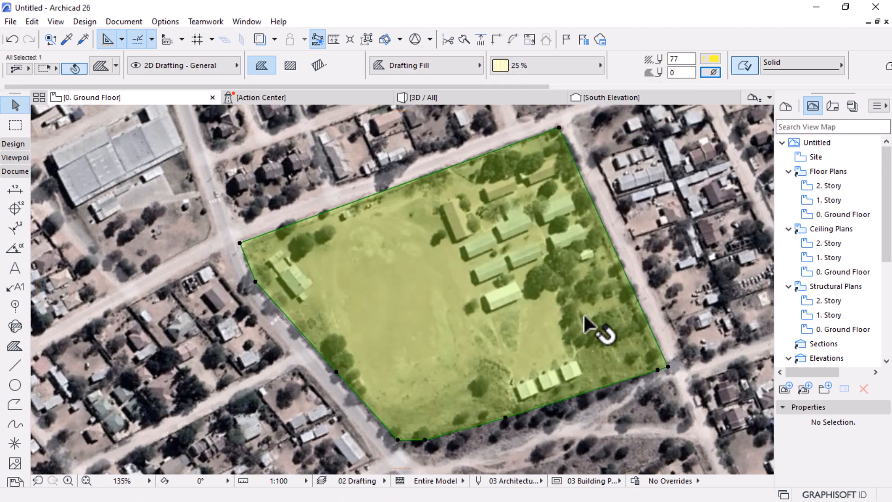
{"action": "key", "text": "Escape"}
- Merge the surplus node beside the plot fill's southeast corner into the corner node and move it inward to the road edge
{"action": "scroll", "coordinate": [478, 352], "scroll_direction": "down", "scroll_amount": 3}
{"action": "scroll", "coordinate": [478, 348], "scroll_direction": "up", "scroll_amount": 3}
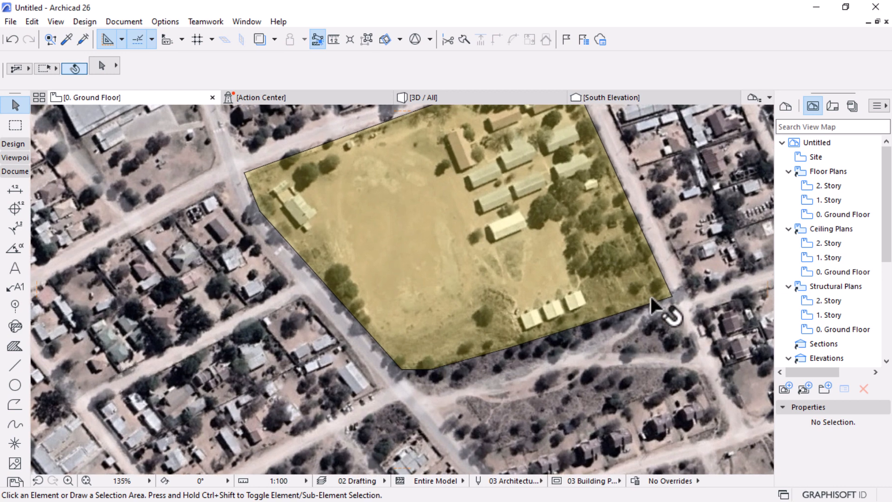
{"action": "left_click", "coordinate": [650, 298]}
{"action": "scroll", "coordinate": [649, 304], "scroll_direction": "up", "scroll_amount": 4}
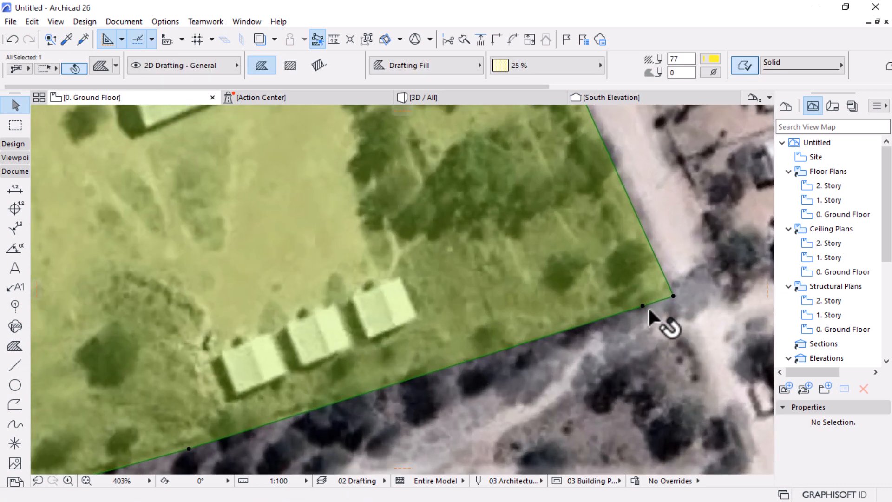
{"action": "left_click", "coordinate": [641, 305]}
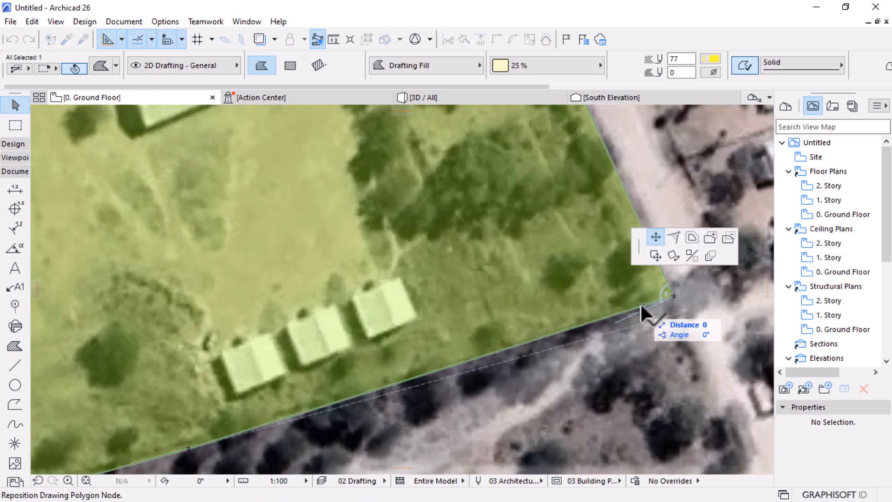
{"action": "left_click", "coordinate": [673, 296]}
{"action": "left_click", "coordinate": [672, 296]}
{"action": "left_click", "coordinate": [667, 281]}
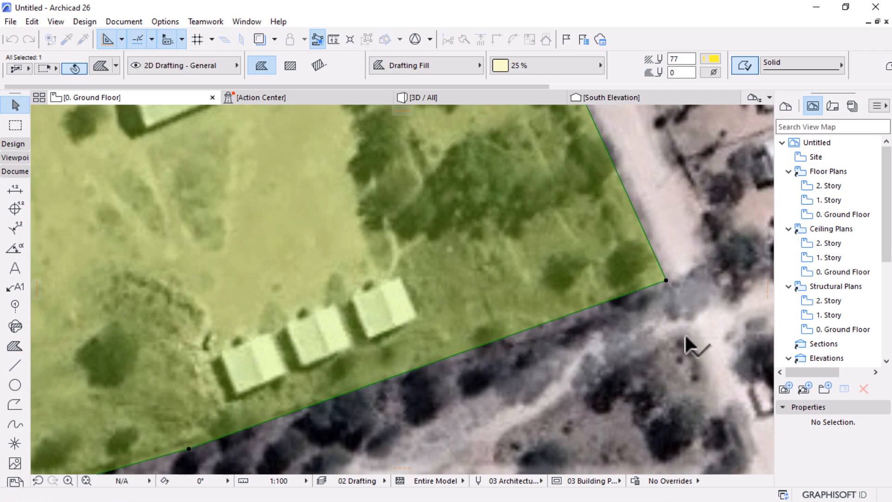
- Adjust the plot fill's northwest corner node at the road junction and deselect the fill
{"action": "scroll", "coordinate": [671, 339], "scroll_direction": "down", "scroll_amount": 3}
{"action": "scroll", "coordinate": [606, 297], "scroll_direction": "down", "scroll_amount": 2}
{"action": "scroll", "coordinate": [367, 269], "scroll_direction": "up", "scroll_amount": 5}
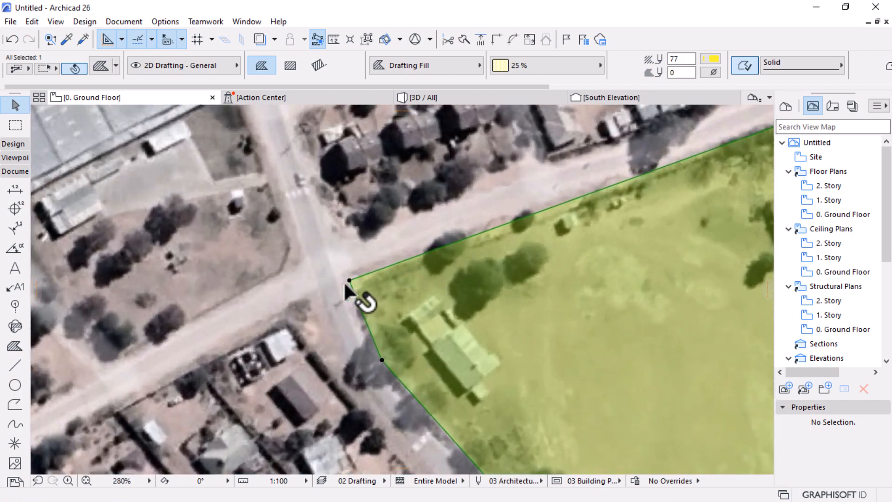
{"action": "left_click", "coordinate": [347, 278]}
{"action": "left_click", "coordinate": [350, 273]}
{"action": "scroll", "coordinate": [367, 251], "scroll_direction": "down", "scroll_amount": 8}
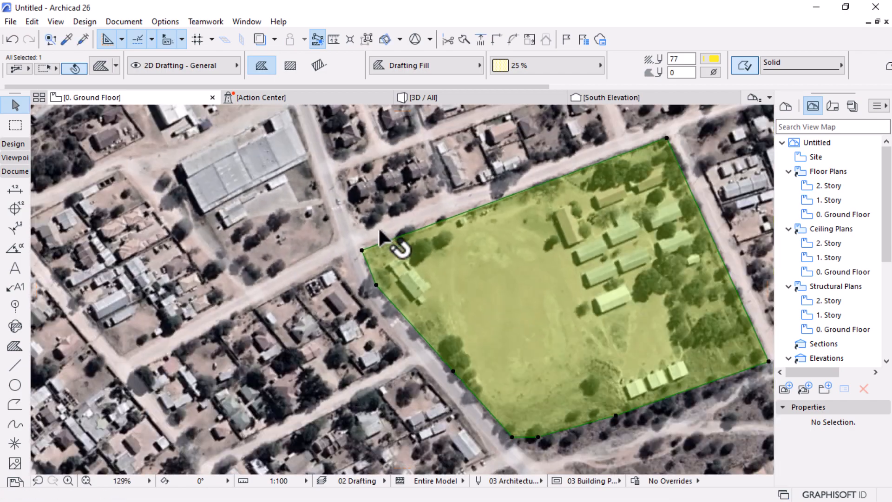
{"action": "key", "text": "Escape"}
- Examine the whole map around the highlighted plot, including the Tlokweng main road and the streets leading to the site
{"action": "scroll", "coordinate": [553, 343], "scroll_direction": "down", "scroll_amount": 3}
{"action": "scroll", "coordinate": [521, 233], "scroll_direction": "down", "scroll_amount": 2}
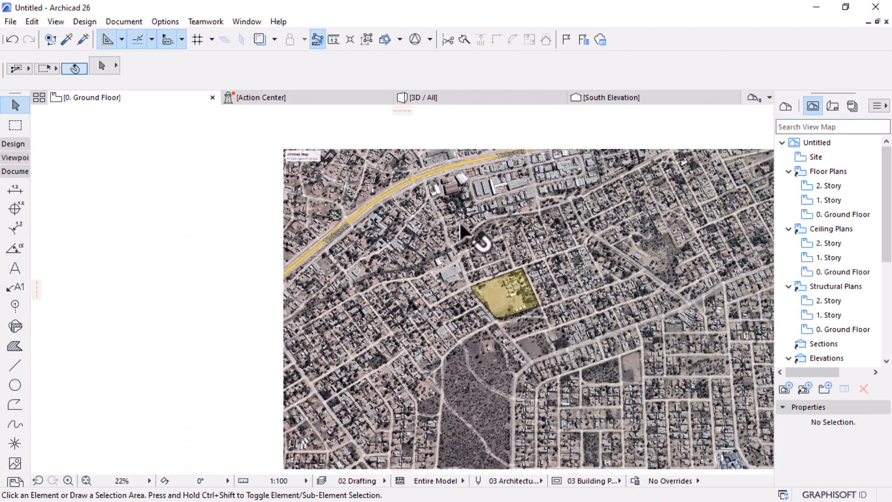
{"action": "scroll", "coordinate": [621, 355], "scroll_direction": "down", "scroll_amount": 2}
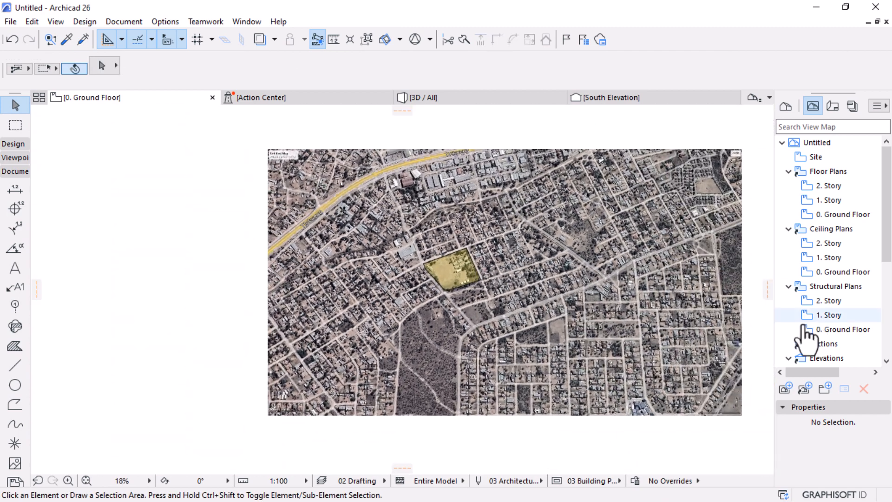
{"action": "scroll", "coordinate": [511, 279], "scroll_direction": "up", "scroll_amount": 3}
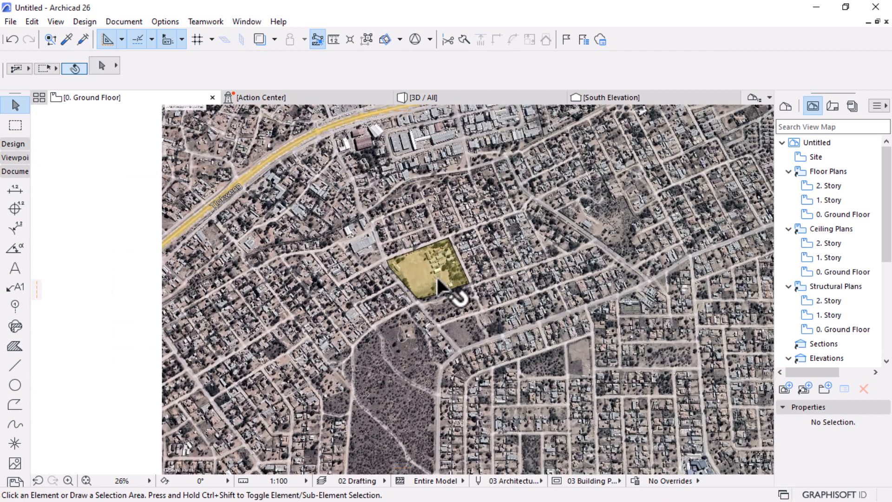
{"action": "scroll", "coordinate": [436, 275], "scroll_direction": "up", "scroll_amount": 2}
{"action": "scroll", "coordinate": [512, 250], "scroll_direction": "down", "scroll_amount": 3}
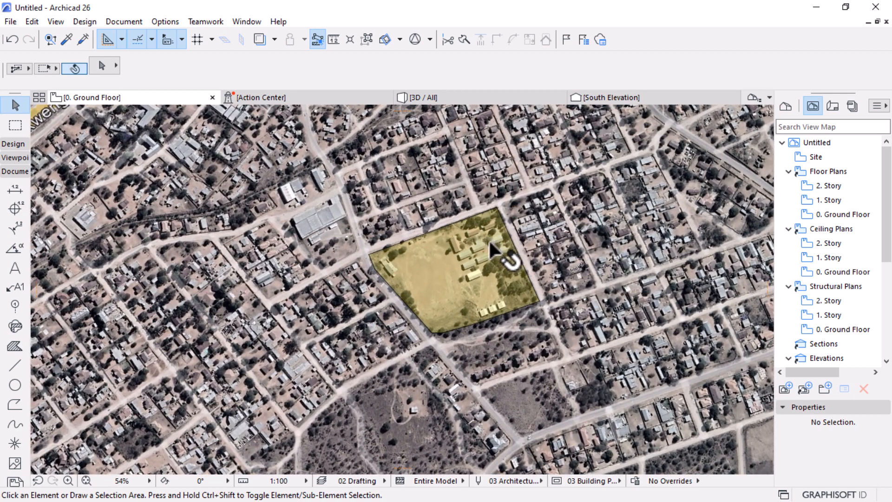
{"action": "scroll", "coordinate": [391, 290], "scroll_direction": "down", "scroll_amount": 2}
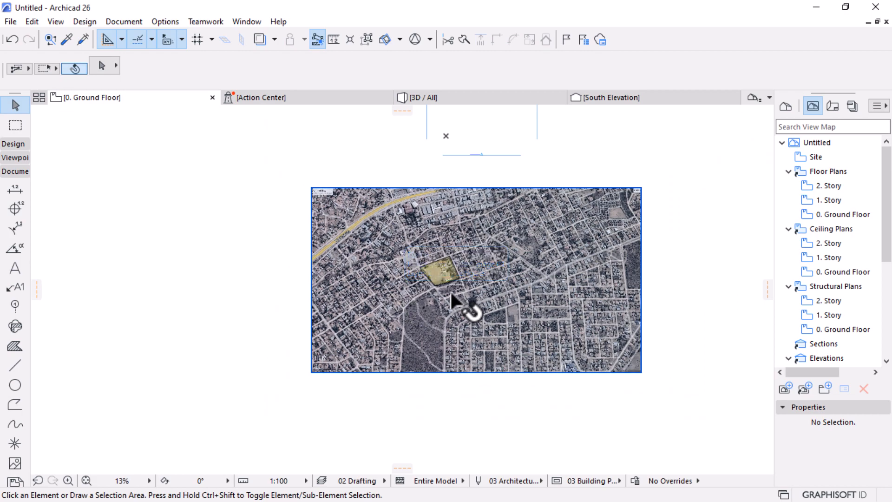
{"action": "scroll", "coordinate": [643, 301], "scroll_direction": "up", "scroll_amount": 2}
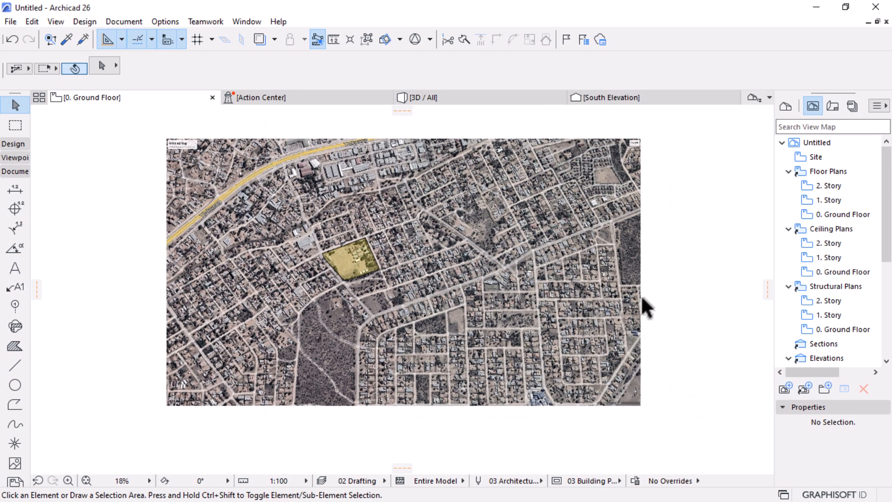
{"action": "scroll", "coordinate": [184, 197], "scroll_direction": "up", "scroll_amount": 2}
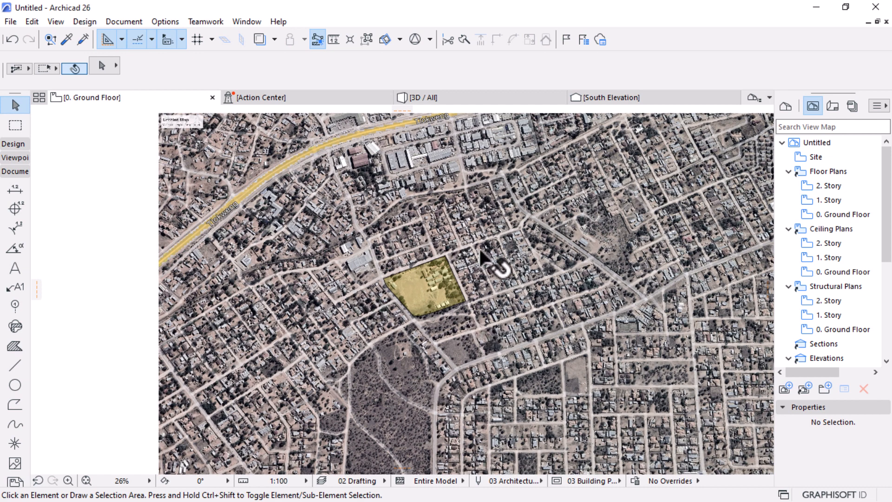
{"action": "scroll", "coordinate": [283, 285], "scroll_direction": "down", "scroll_amount": 2}
{"action": "scroll", "coordinate": [266, 277], "scroll_direction": "up", "scroll_amount": 1}
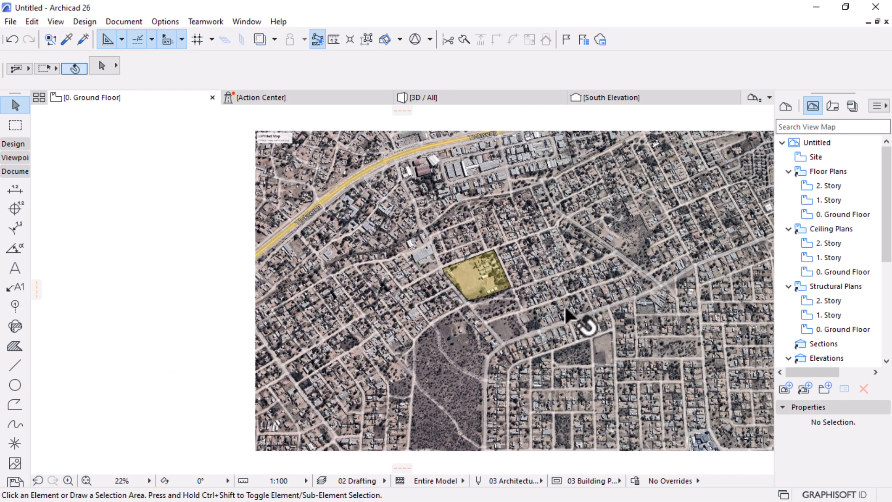
{"action": "scroll", "coordinate": [403, 285], "scroll_direction": "down", "scroll_amount": 1}
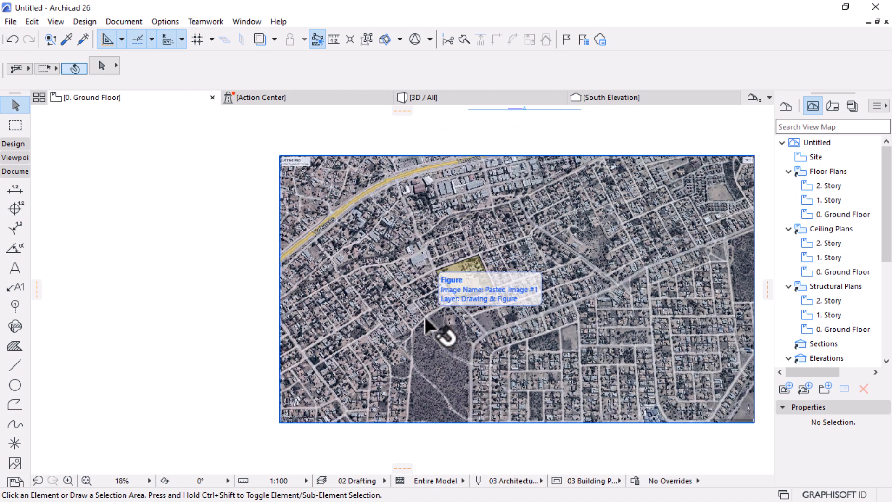
{"action": "scroll", "coordinate": [462, 274], "scroll_direction": "up", "scroll_amount": 1}
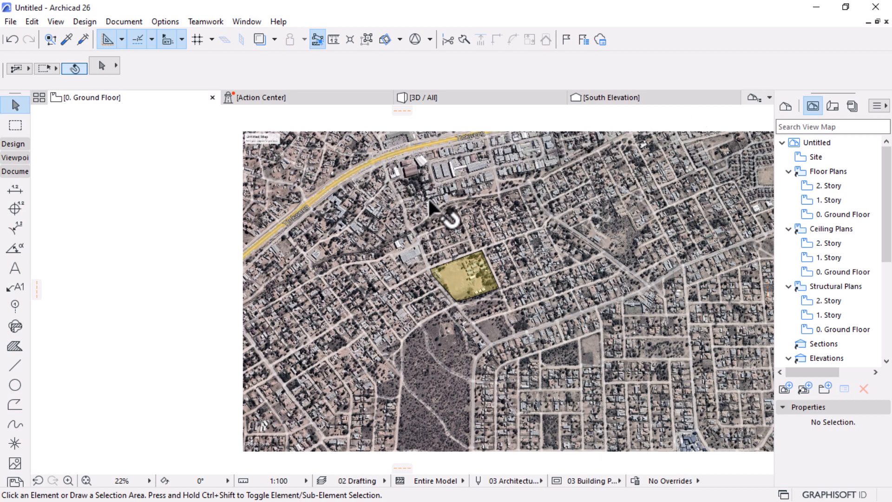
{"action": "scroll", "coordinate": [428, 196], "scroll_direction": "up", "scroll_amount": 3}
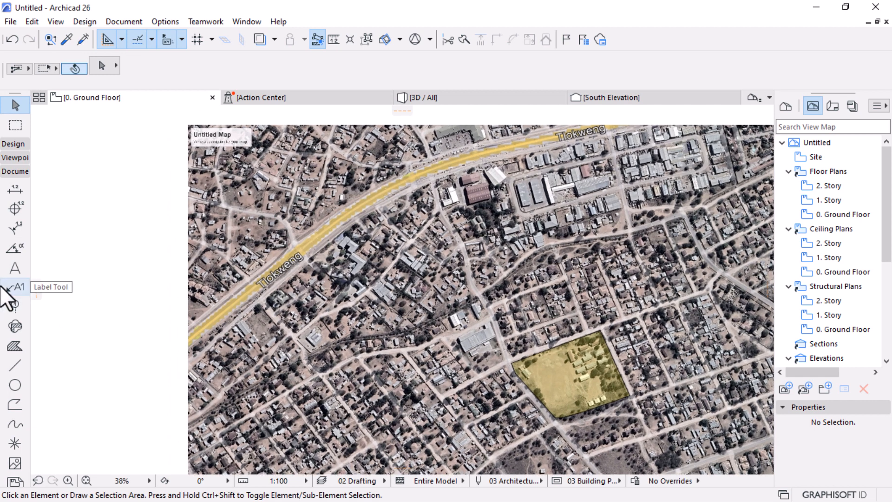
- Draw a solid spline along the northern edge of the yellow Tlokweng main road, from the map's west edge to its north edge
{"action": "left_click", "coordinate": [16, 347]}
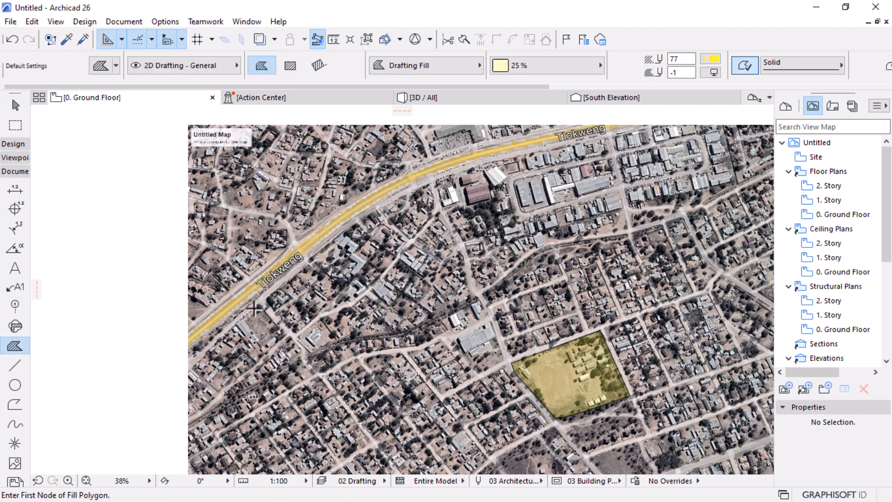
{"action": "scroll", "coordinate": [402, 168], "scroll_direction": "down", "scroll_amount": 2}
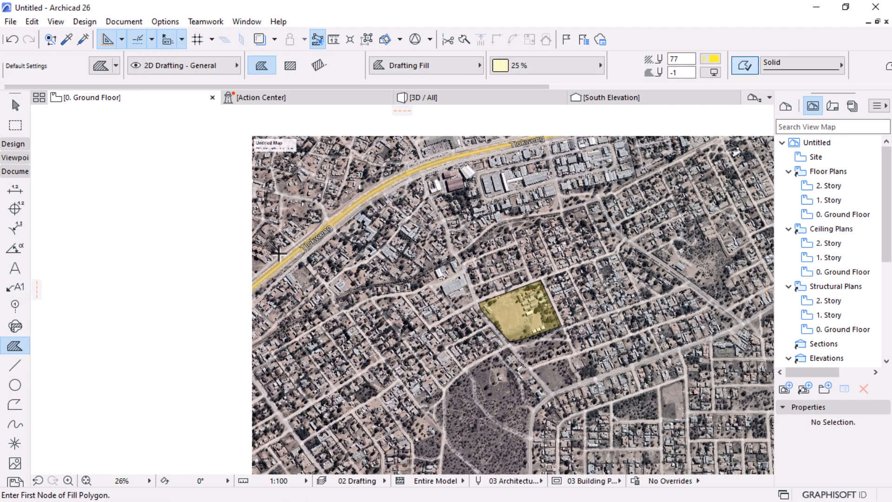
{"action": "left_click", "coordinate": [6, 421]}
{"action": "scroll", "coordinate": [219, 312], "scroll_direction": "up", "scroll_amount": 5}
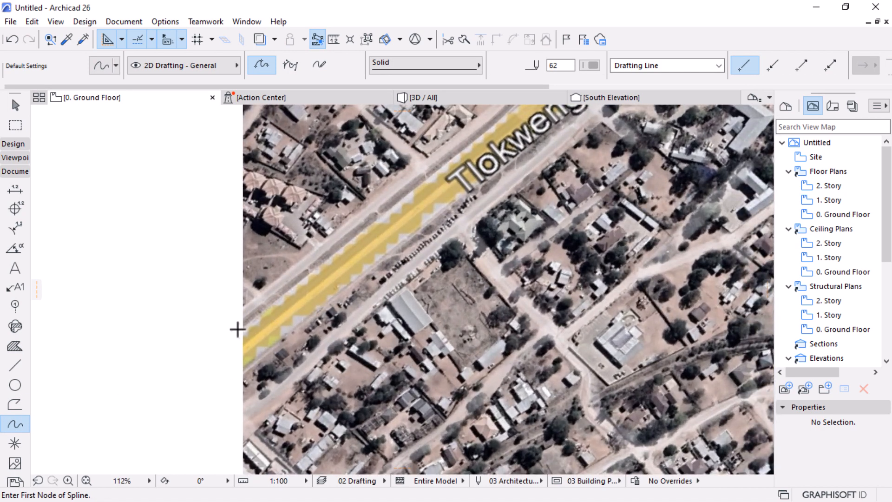
{"action": "left_click", "coordinate": [238, 329]}
{"action": "scroll", "coordinate": [170, 378], "scroll_direction": "down", "scroll_amount": 2}
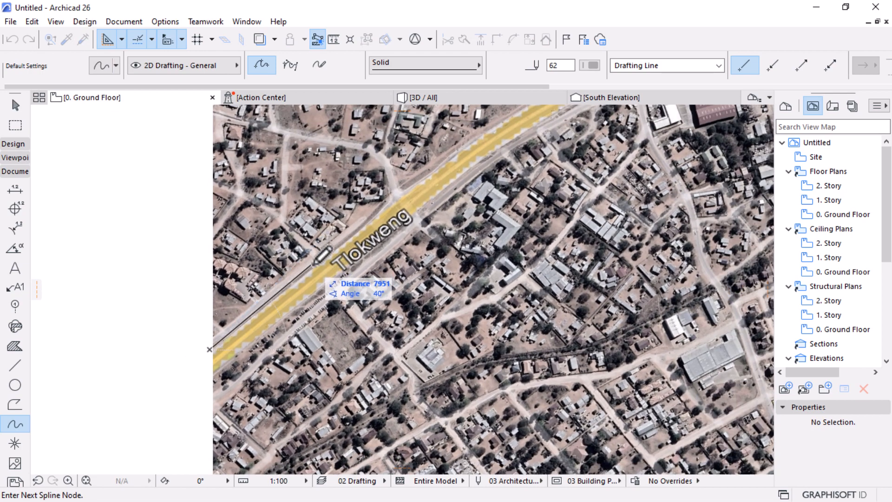
{"action": "left_click", "coordinate": [313, 264]}
{"action": "left_click", "coordinate": [412, 187]}
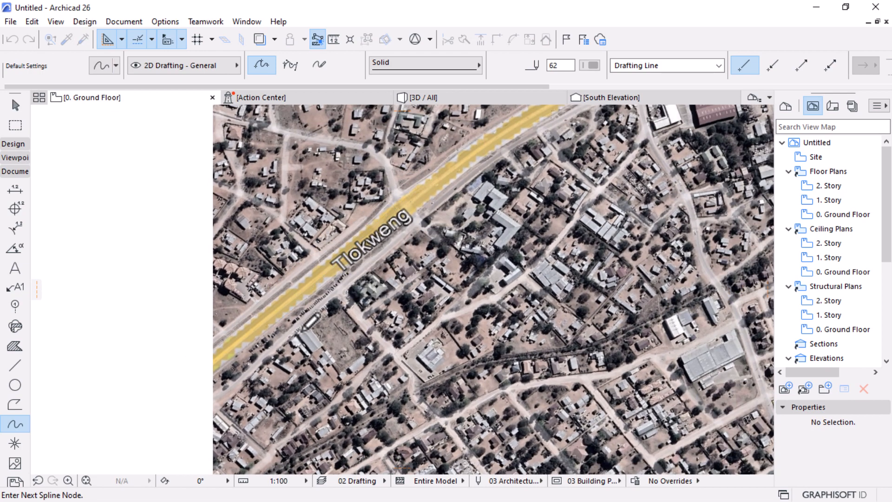
{"action": "scroll", "coordinate": [302, 331], "scroll_direction": "down", "scroll_amount": 2}
{"action": "scroll", "coordinate": [456, 148], "scroll_direction": "up", "scroll_amount": 3}
{"action": "left_click", "coordinate": [305, 354]}
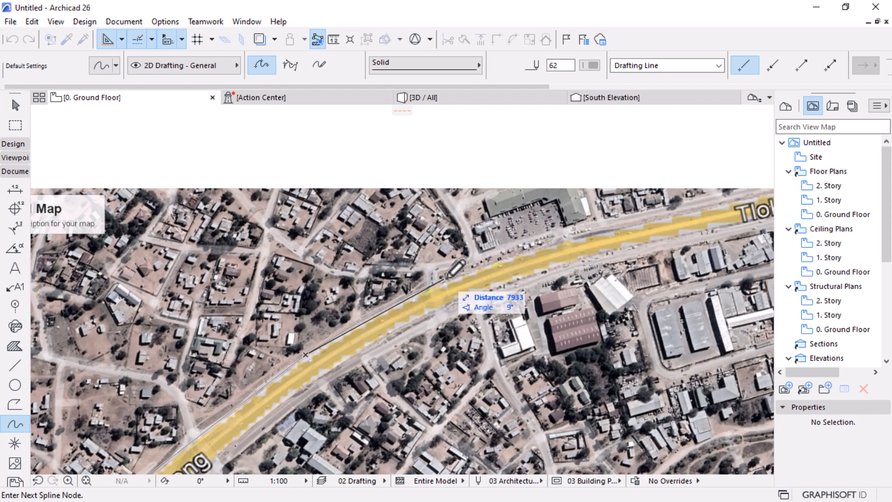
{"action": "left_click", "coordinate": [451, 279]}
{"action": "scroll", "coordinate": [597, 232], "scroll_direction": "down", "scroll_amount": 2}
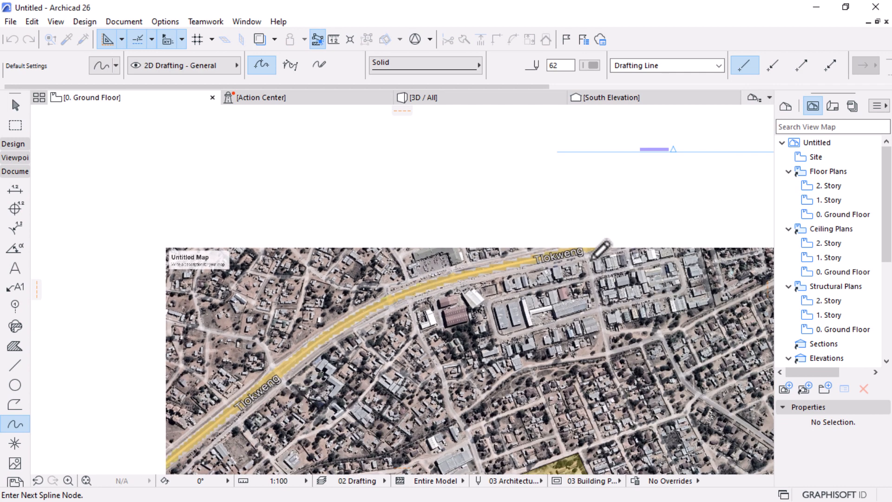
{"action": "scroll", "coordinate": [339, 299], "scroll_direction": "up", "scroll_amount": 2}
{"action": "left_click", "coordinate": [511, 243]}
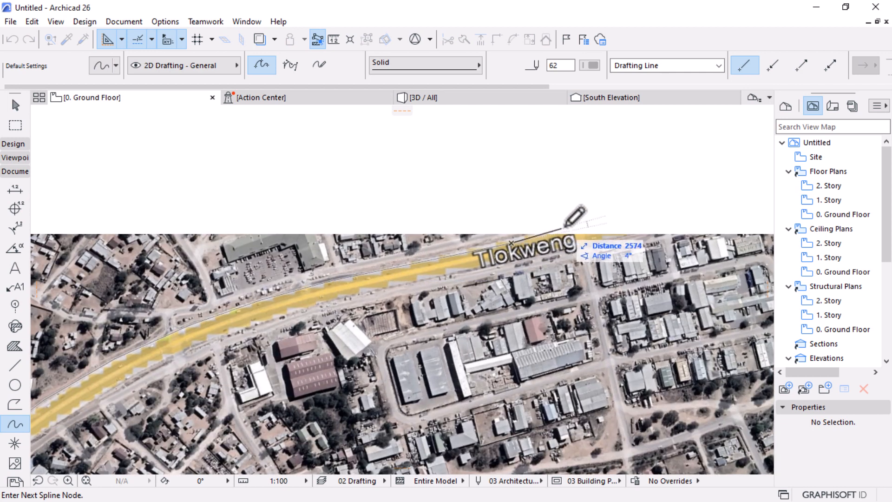
{"action": "left_click", "coordinate": [587, 222]}
{"action": "scroll", "coordinate": [597, 185], "scroll_direction": "down", "scroll_amount": 3}
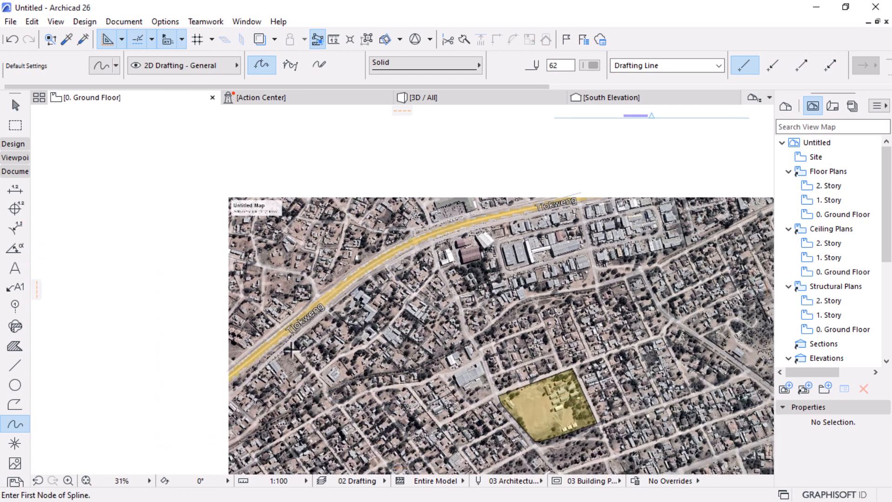
{"action": "scroll", "coordinate": [246, 362], "scroll_direction": "up", "scroll_amount": 4}
{"action": "key", "text": "Escape"}
{"action": "left_click", "coordinate": [271, 326]}
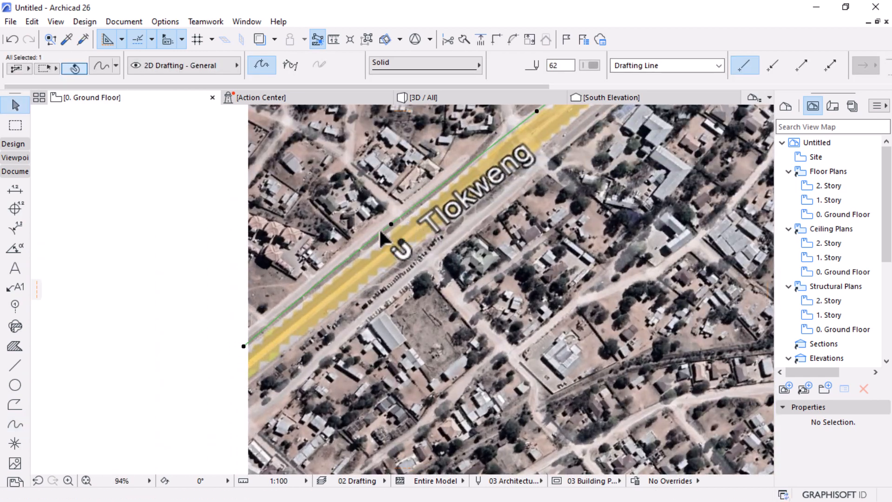
{"action": "left_click", "coordinate": [244, 346]}
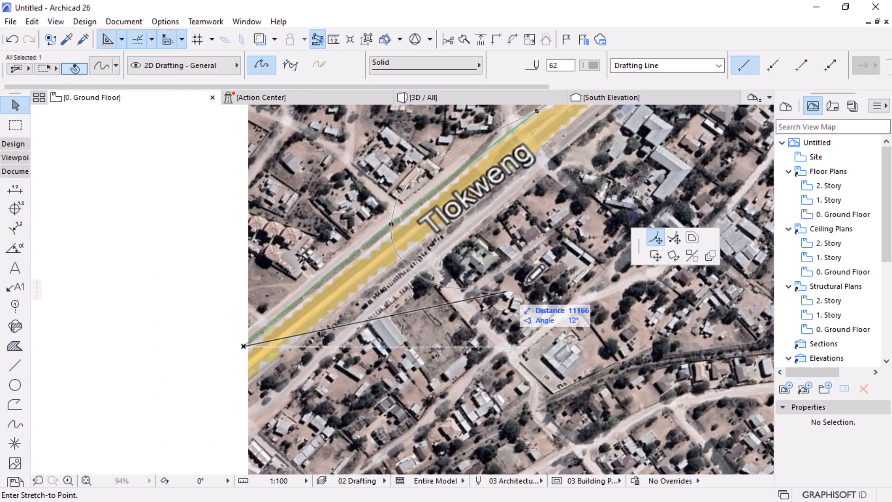
{"action": "left_click", "coordinate": [691, 238]}
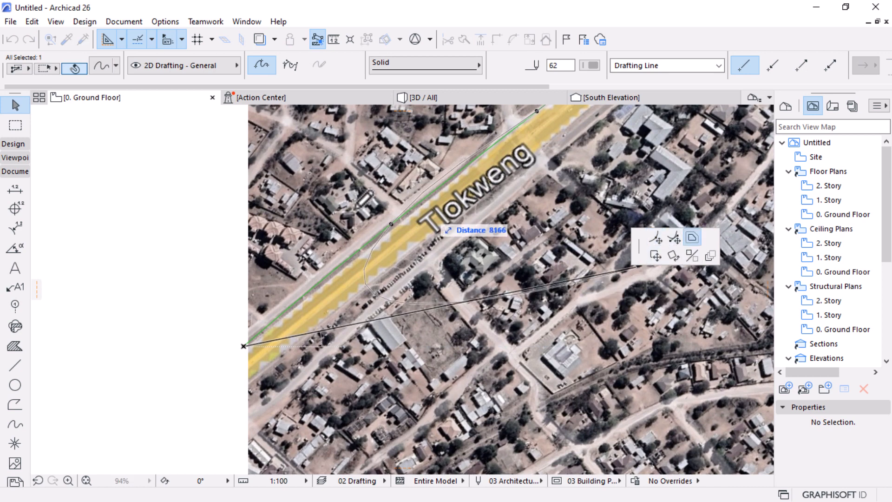
{"action": "scroll", "coordinate": [360, 209], "scroll_direction": "down", "scroll_amount": 3}
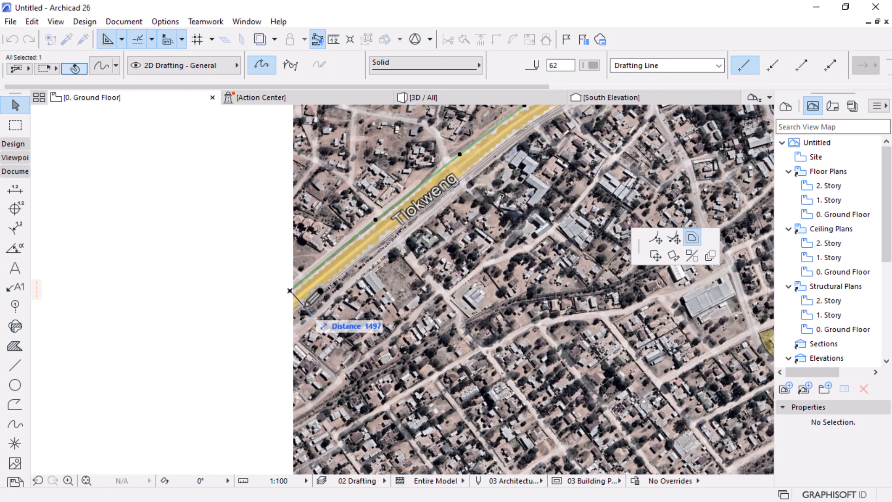
{"action": "key", "text": "Escape"}
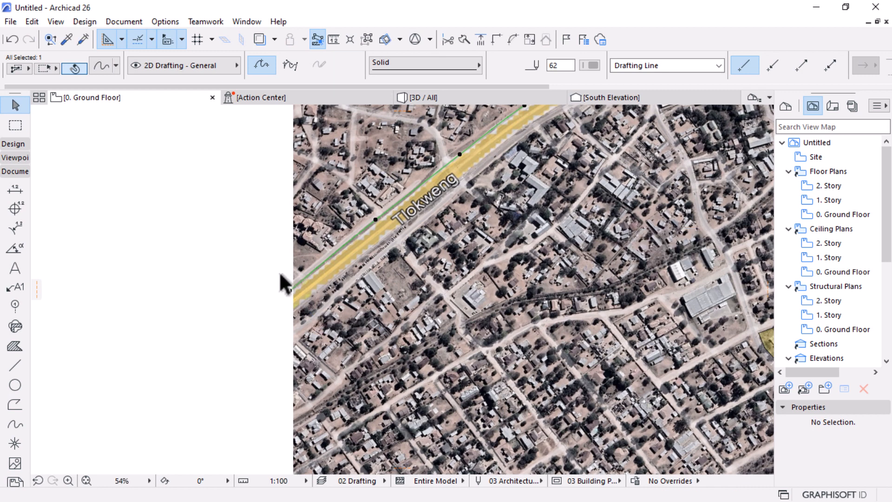
{"action": "scroll", "coordinate": [311, 285], "scroll_direction": "up", "scroll_amount": 3}
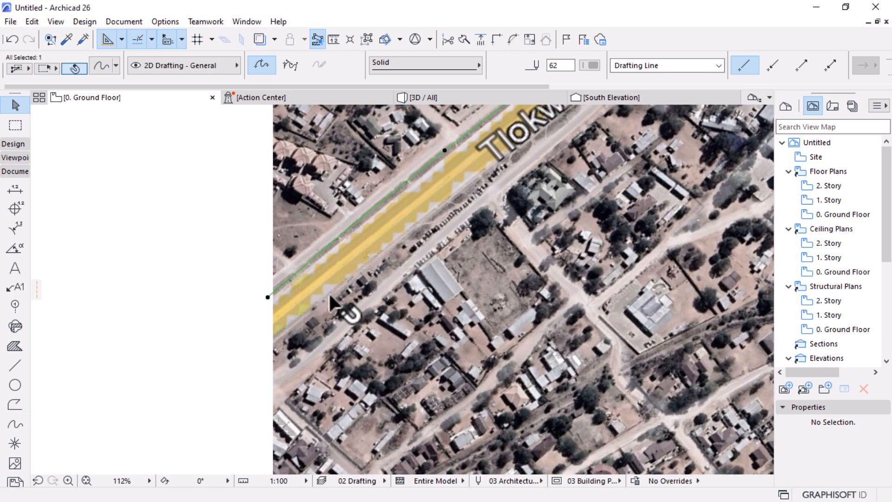
- Set both splines along the northern and southern edges of the Tlokweng main road to black pen 1
{"action": "left_click", "coordinate": [366, 268]}
{"action": "key", "text": "Escape"}
{"action": "left_click", "coordinate": [370, 266]}
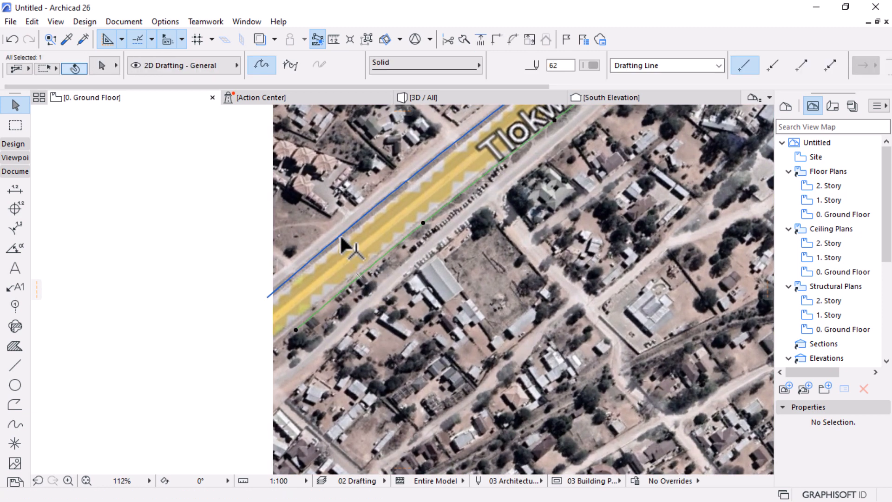
{"action": "left_click", "coordinate": [341, 237], "text": "shift"}
{"action": "left_click", "coordinate": [594, 62]}
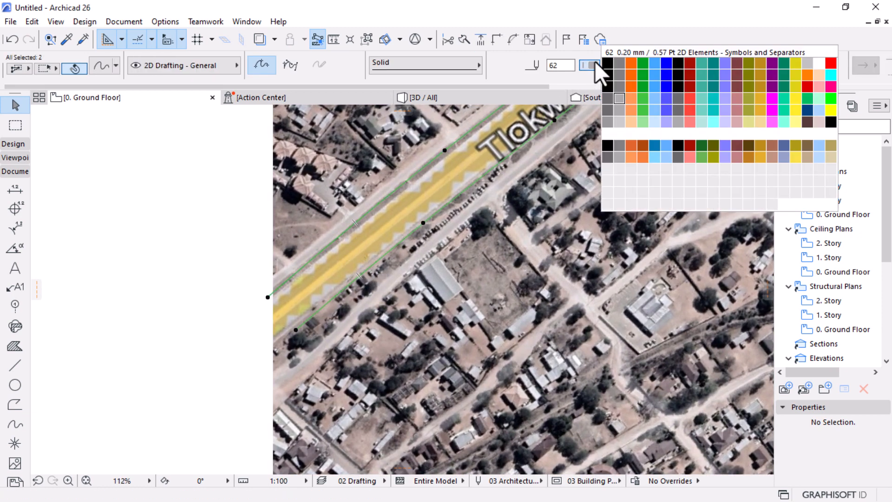
{"action": "left_click", "coordinate": [603, 63]}
{"action": "key", "text": "Escape"}
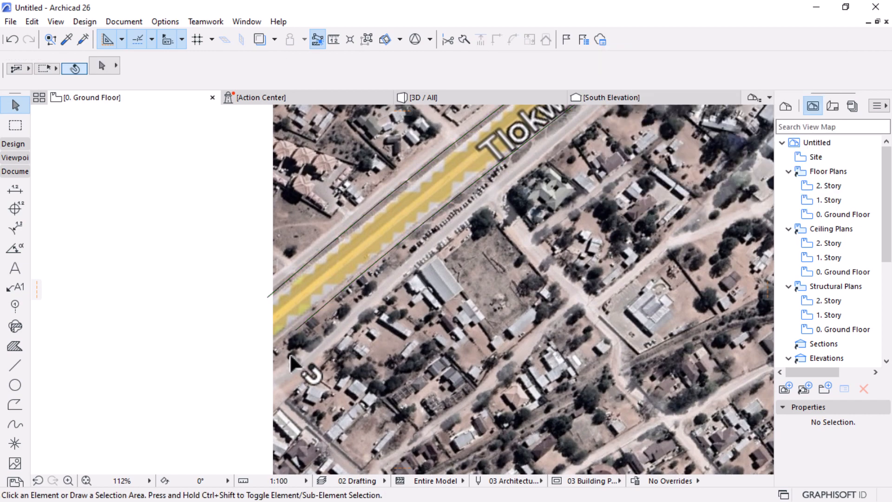
- Stretch the southern road spline's west end about 3008 southwest, past the map's west edge
{"action": "scroll", "coordinate": [209, 360], "scroll_direction": "down", "scroll_amount": 8}
{"action": "scroll", "coordinate": [292, 316], "scroll_direction": "up", "scroll_amount": 8}
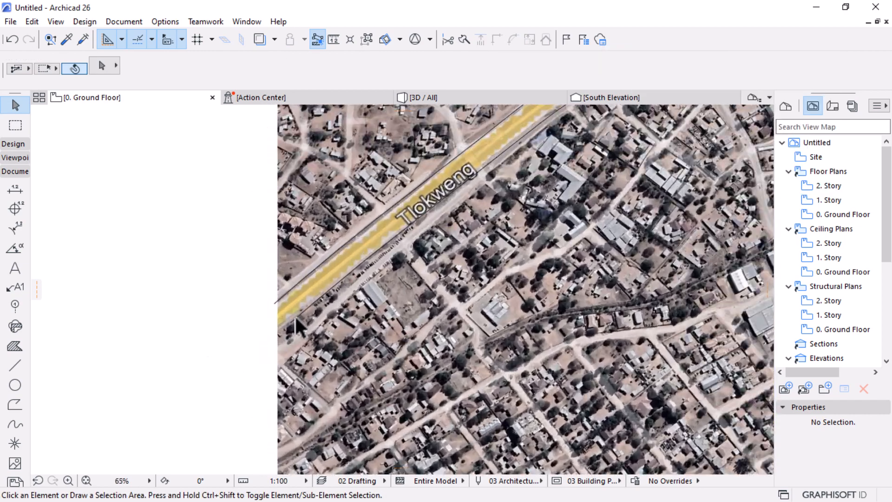
{"action": "left_click", "coordinate": [288, 325]}
{"action": "left_click", "coordinate": [289, 325]}
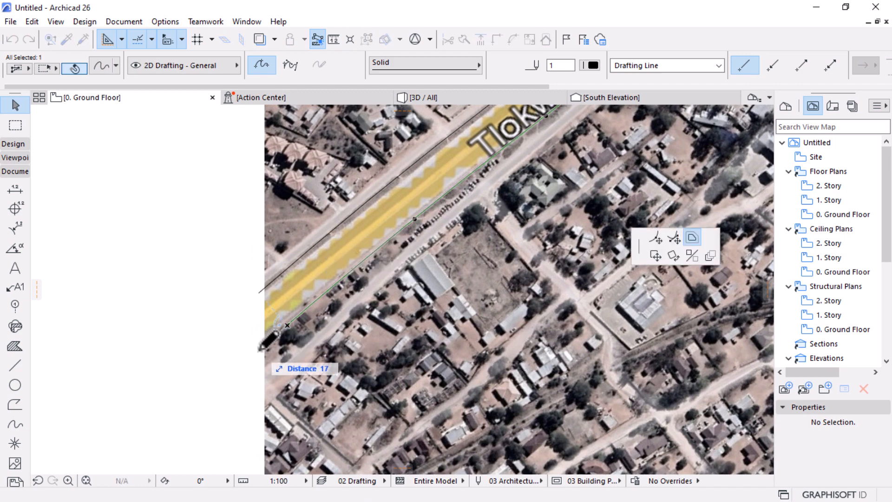
{"action": "left_click", "coordinate": [655, 238]}
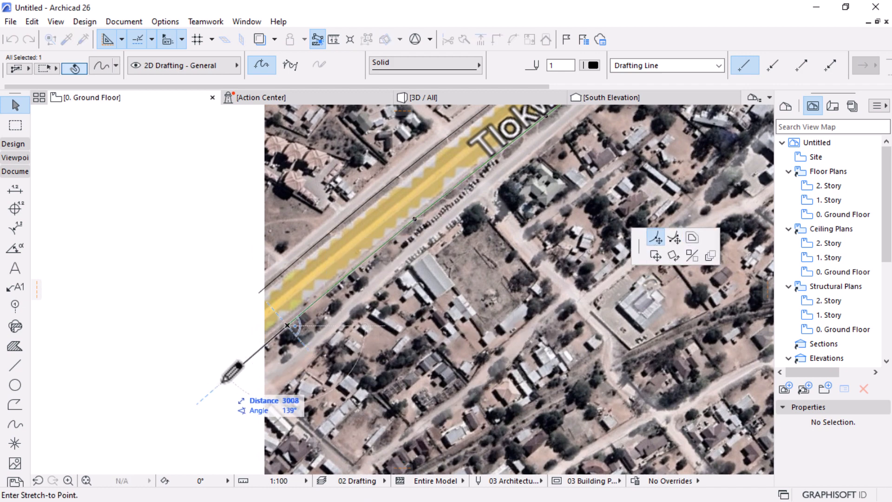
{"action": "left_click", "coordinate": [225, 378]}
{"action": "key", "text": "Escape"}
{"action": "scroll", "coordinate": [258, 320], "scroll_direction": "down", "scroll_amount": 6}
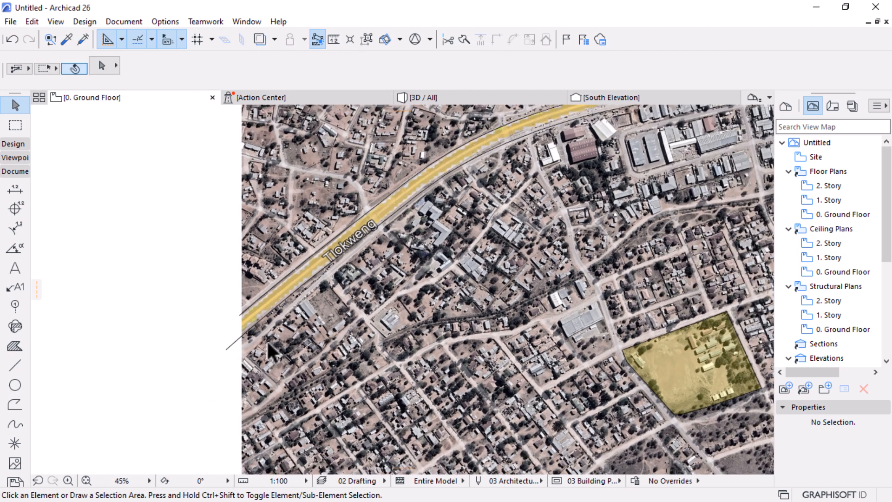
- Stretch the southern road spline's east end northeast until it passes the map's north edge
{"action": "scroll", "coordinate": [603, 139], "scroll_direction": "up", "scroll_amount": 8}
{"action": "left_click", "coordinate": [491, 238]}
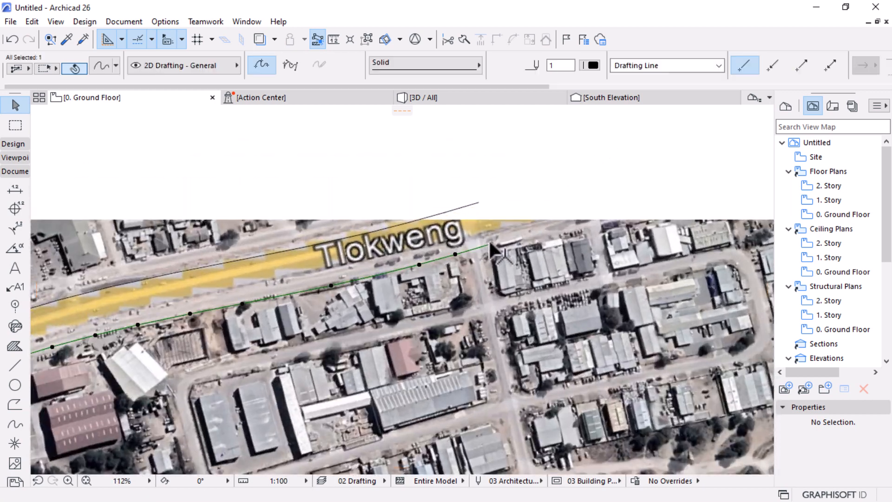
{"action": "left_click", "coordinate": [489, 241]}
{"action": "left_click", "coordinate": [584, 216]}
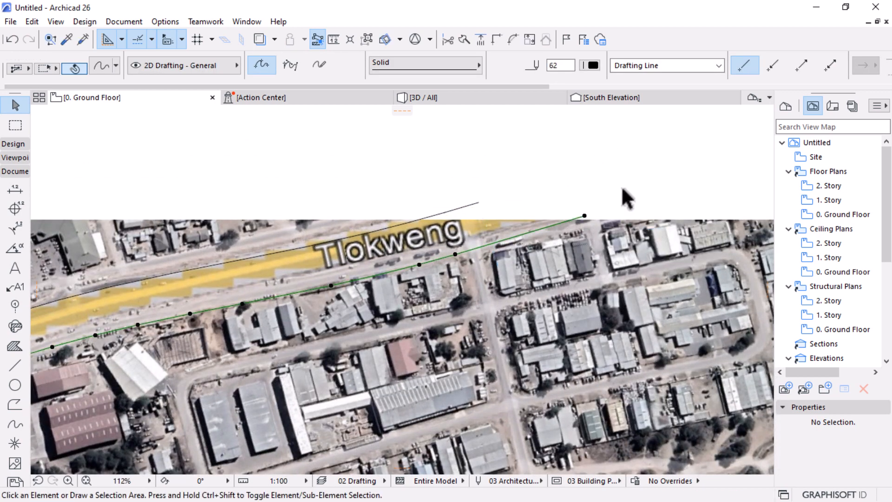
{"action": "key", "text": "Escape"}
- Draw a vertical line along the map's west edge, crossing the main road from its northern edge past its southern edge
{"action": "scroll", "coordinate": [540, 221], "scroll_direction": "down", "scroll_amount": 5}
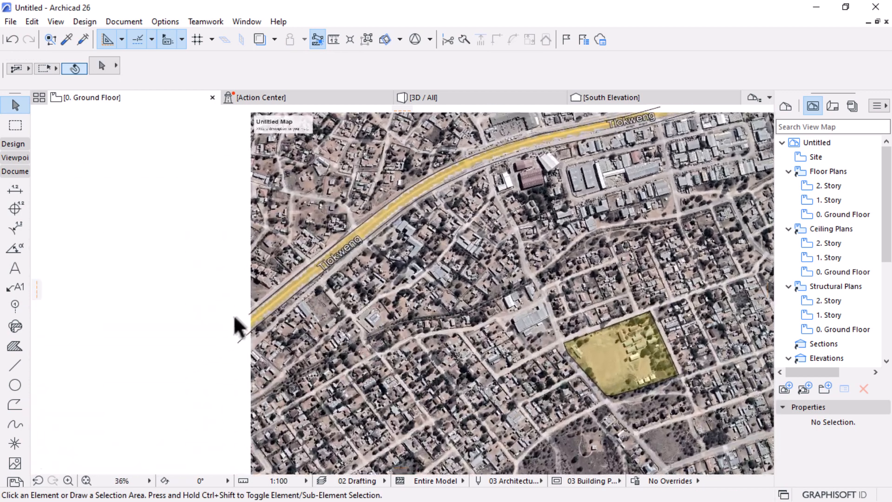
{"action": "scroll", "coordinate": [260, 302], "scroll_direction": "up", "scroll_amount": 6}
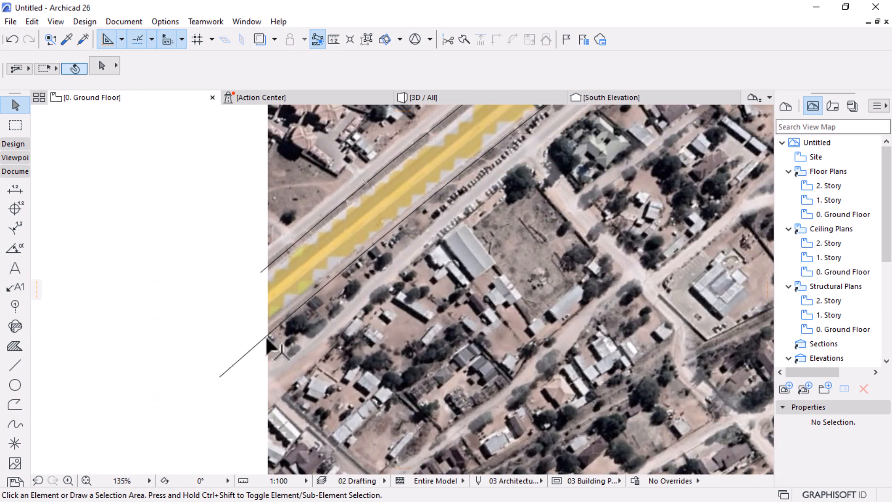
{"action": "left_click", "coordinate": [15, 365]}
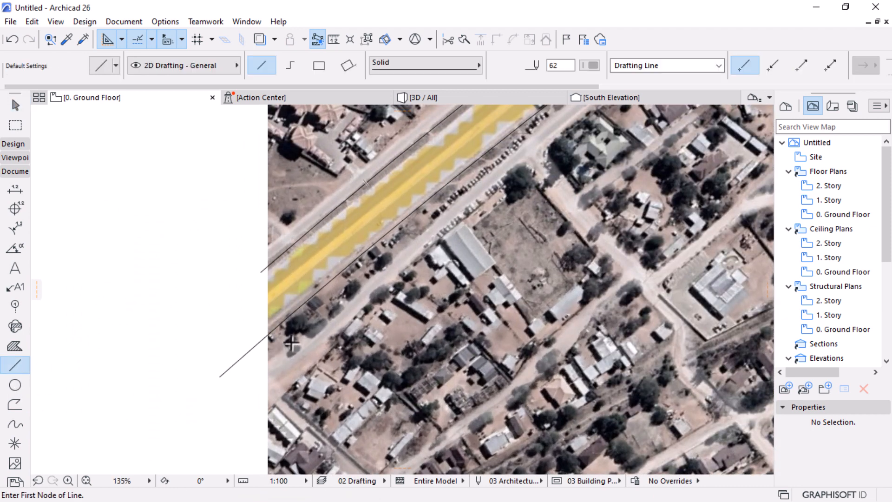
{"action": "left_click", "coordinate": [268, 266]}
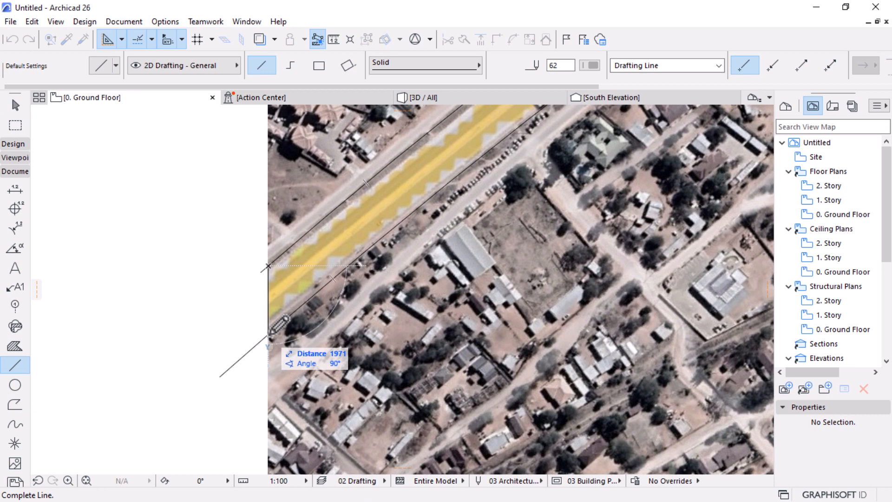
{"action": "left_click", "coordinate": [268, 359]}
{"action": "key", "text": "Escape"}
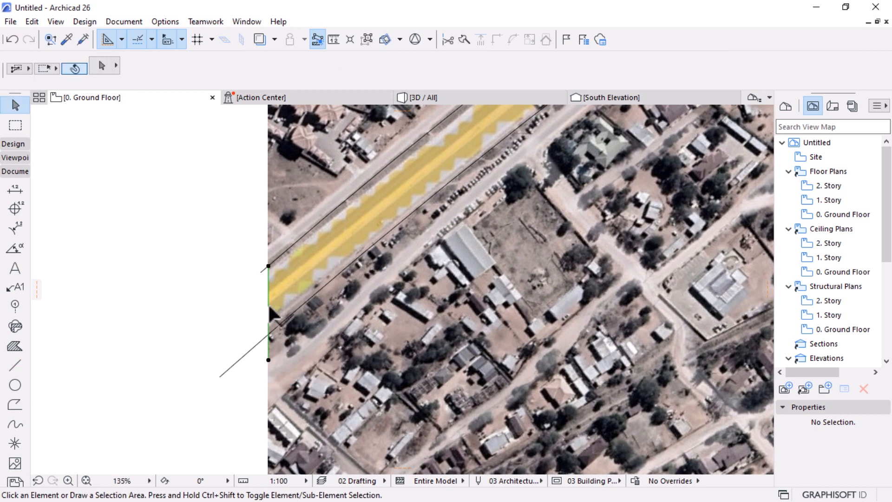
- Extend the vertical line's upper end north past the northern road spline and open its pen color choices
{"action": "left_click", "coordinate": [269, 306]}
{"action": "left_click", "coordinate": [268, 266]}
{"action": "left_click", "coordinate": [268, 234]}
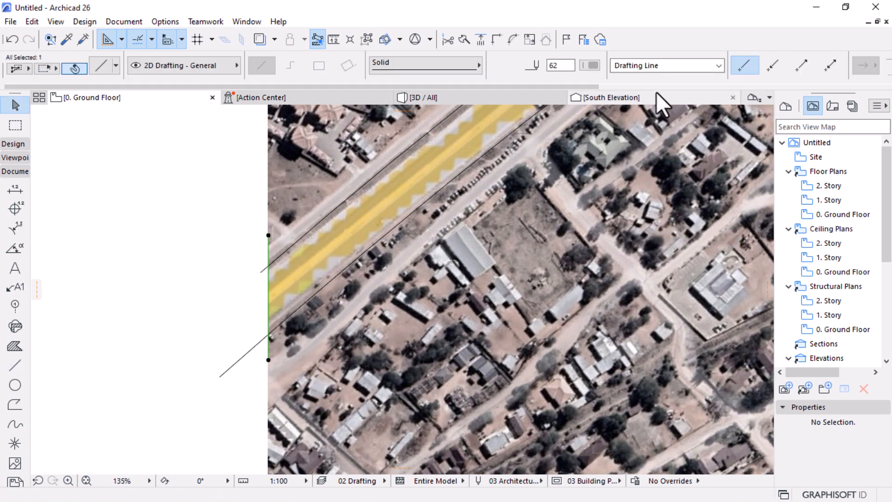
{"action": "left_click", "coordinate": [594, 65]}
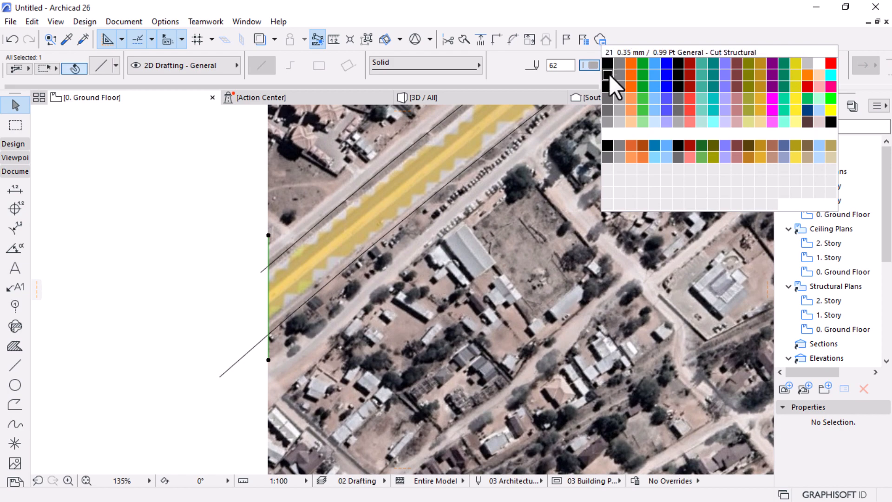
{"action": "left_click", "coordinate": [338, 258]}
- Draw a horizontal line about 8094 long with pen 21 along the map's north edge, crossing both road splines
{"action": "scroll", "coordinate": [264, 308], "scroll_direction": "down", "scroll_amount": 10}
{"action": "scroll", "coordinate": [399, 210], "scroll_direction": "up", "scroll_amount": 7}
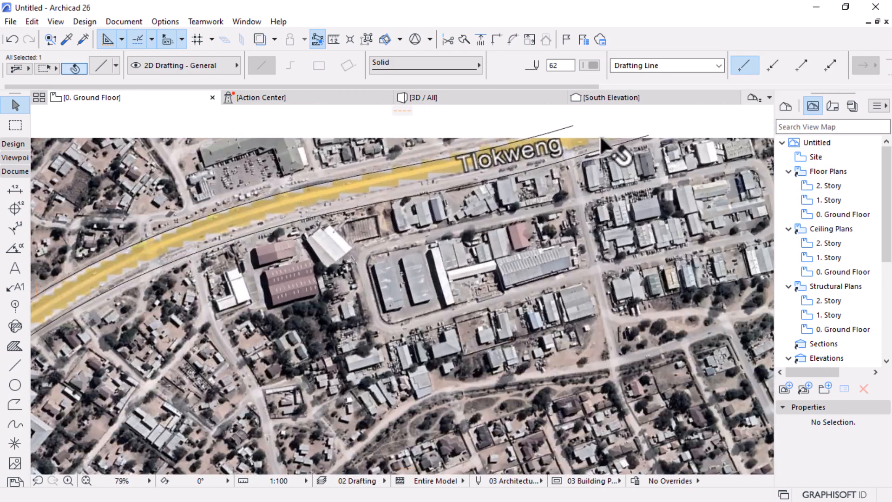
{"action": "scroll", "coordinate": [599, 135], "scroll_direction": "up", "scroll_amount": 5}
{"action": "left_click", "coordinate": [15, 365]}
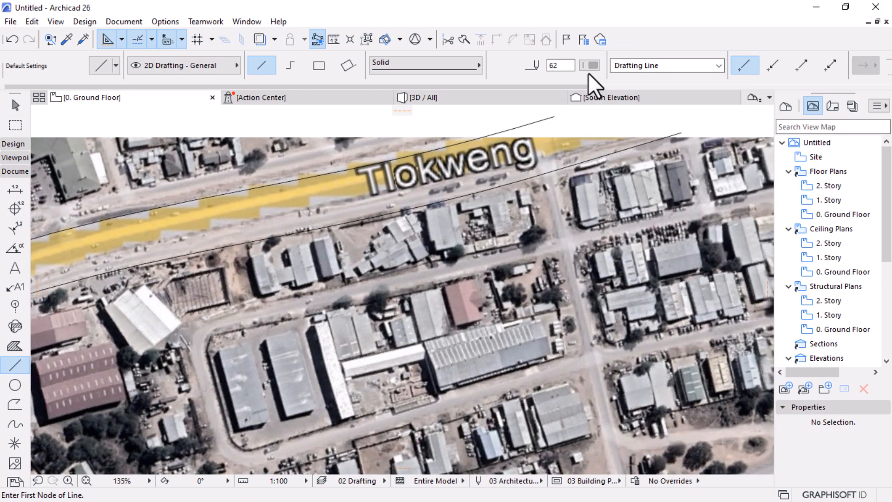
{"action": "left_click", "coordinate": [591, 65]}
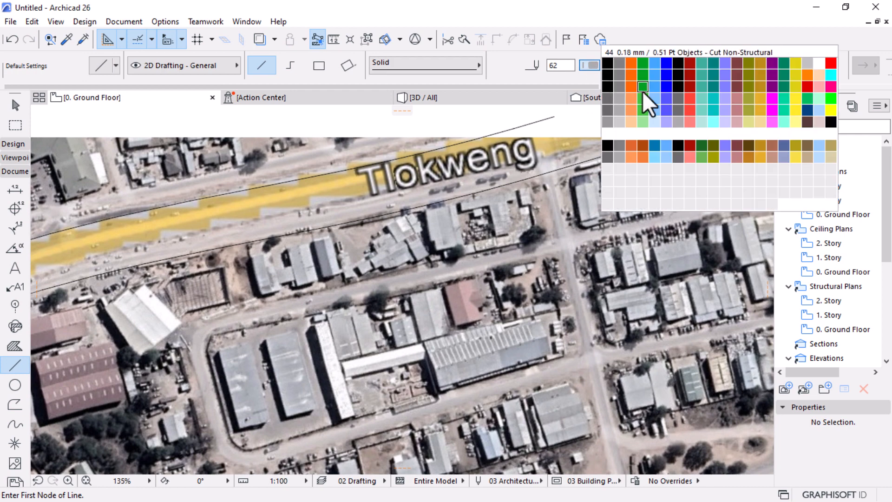
{"action": "left_click", "coordinate": [604, 74]}
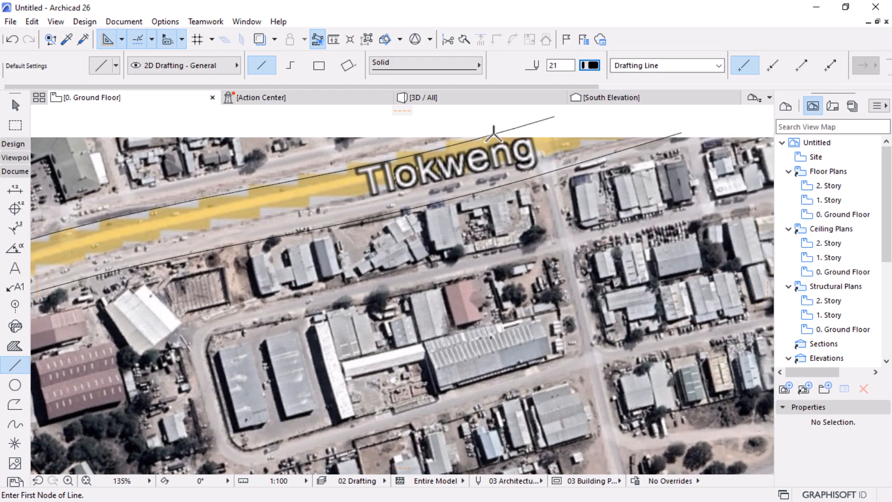
{"action": "left_click", "coordinate": [443, 137]}
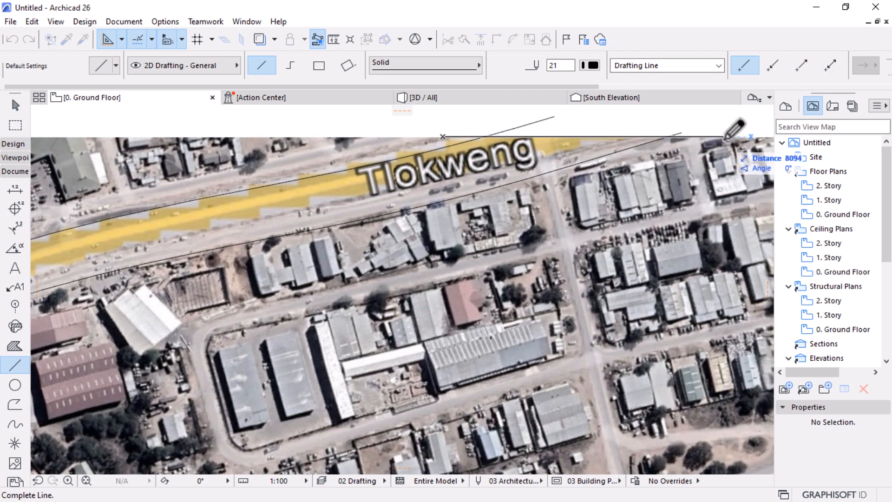
{"action": "key", "text": "Escape"}
{"action": "scroll", "coordinate": [604, 171], "scroll_direction": "down", "scroll_amount": 5}
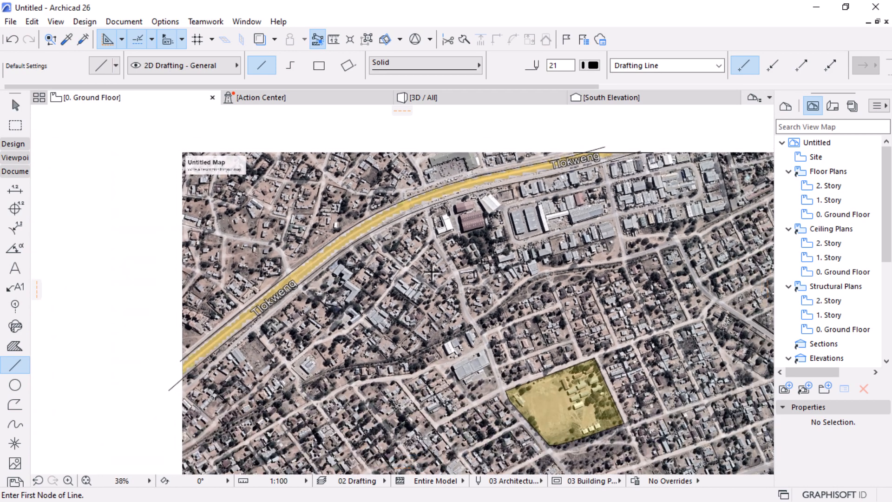
{"action": "left_click", "coordinate": [15, 345]}
{"action": "scroll", "coordinate": [399, 219], "scroll_direction": "up", "scroll_amount": 3}
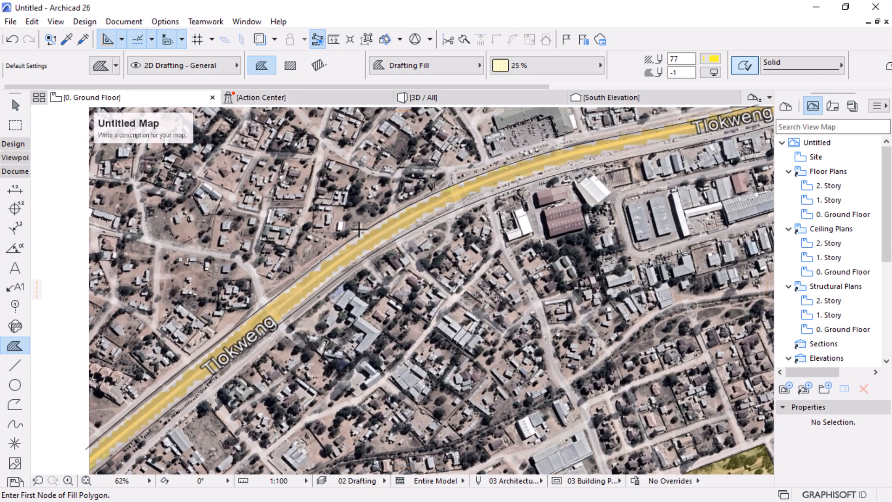
{"action": "scroll", "coordinate": [395, 227], "scroll_direction": "down", "scroll_amount": 2}
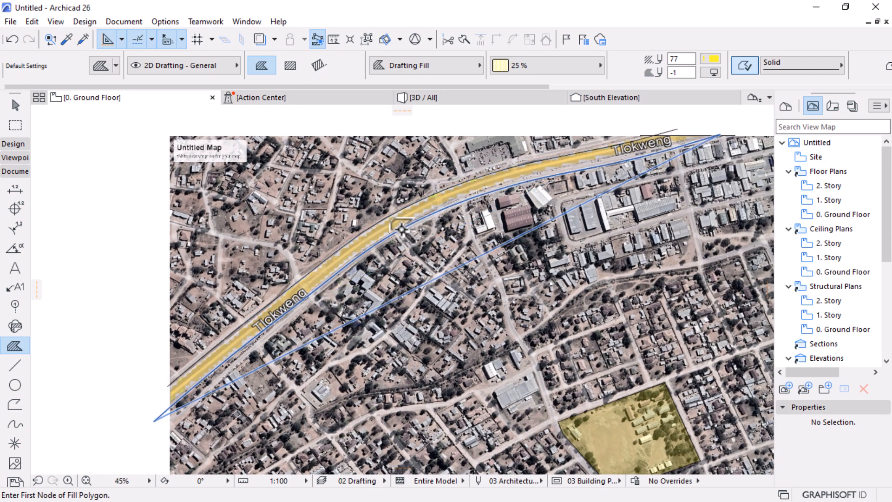
{"action": "key", "text": "Escape"}
- Copy the two road splines and the two closing lines to the blank area west of the satellite image
{"action": "scroll", "coordinate": [302, 223], "scroll_direction": "down", "scroll_amount": 4}
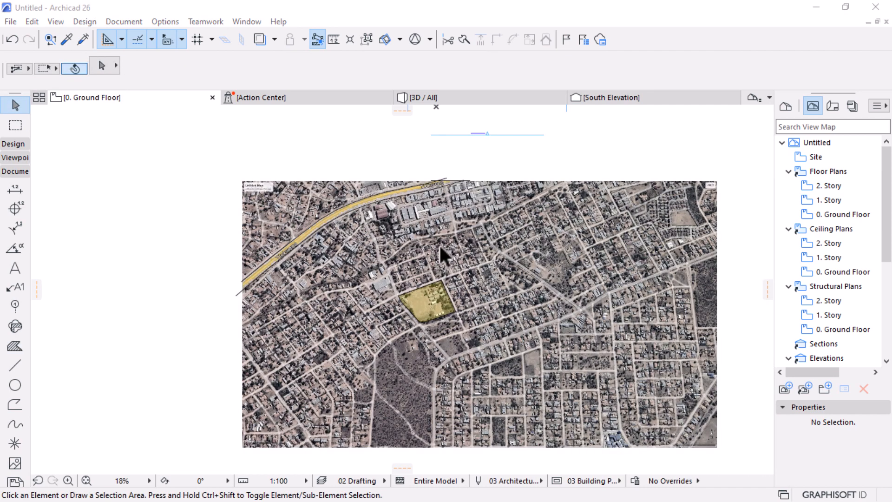
{"action": "scroll", "coordinate": [375, 171], "scroll_direction": "up", "scroll_amount": 10}
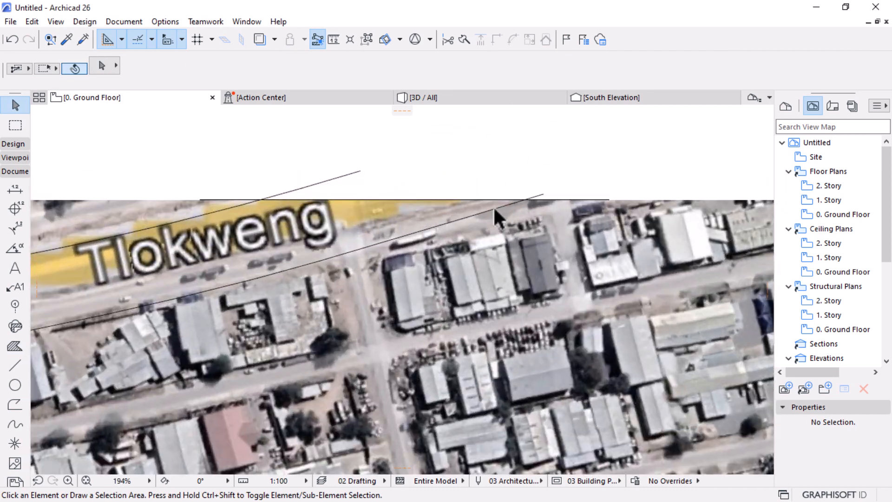
{"action": "left_click", "coordinate": [494, 209]}
{"action": "left_click", "coordinate": [477, 199], "text": "shift"}
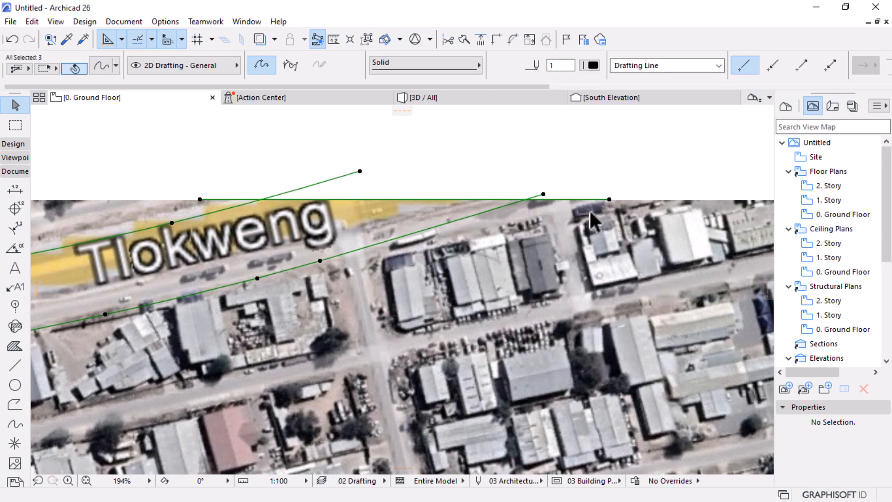
{"action": "scroll", "coordinate": [475, 245], "scroll_direction": "down", "scroll_amount": 5}
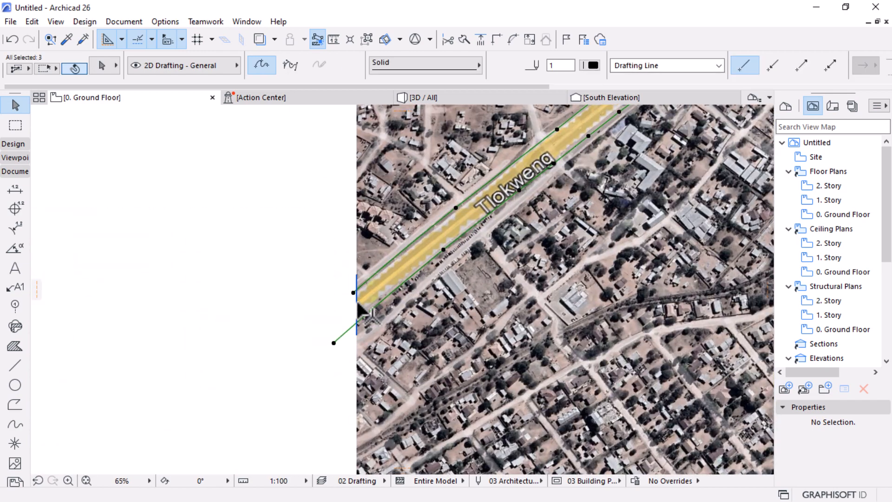
{"action": "key", "text": "ctrl+a"}
{"action": "scroll", "coordinate": [550, 260], "scroll_direction": "down", "scroll_amount": 5}
{"action": "key", "text": "ctrl+d"}
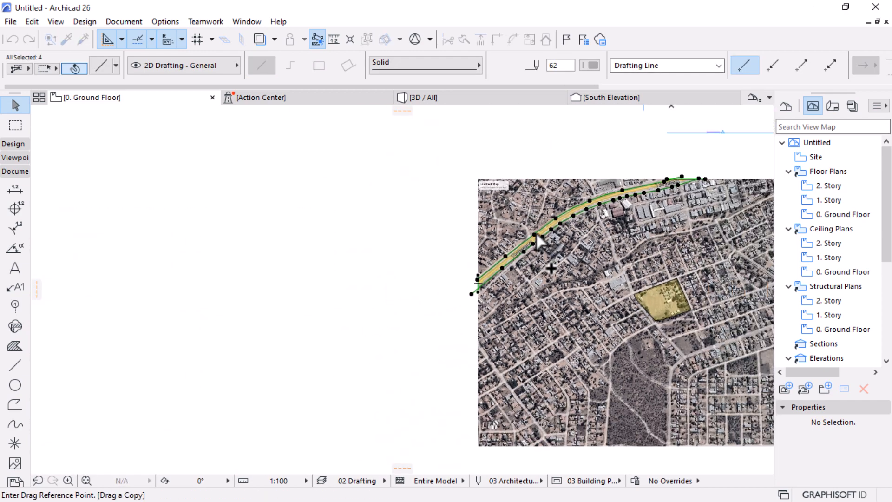
{"action": "left_click", "coordinate": [535, 235]}
{"action": "left_click", "coordinate": [272, 275]}
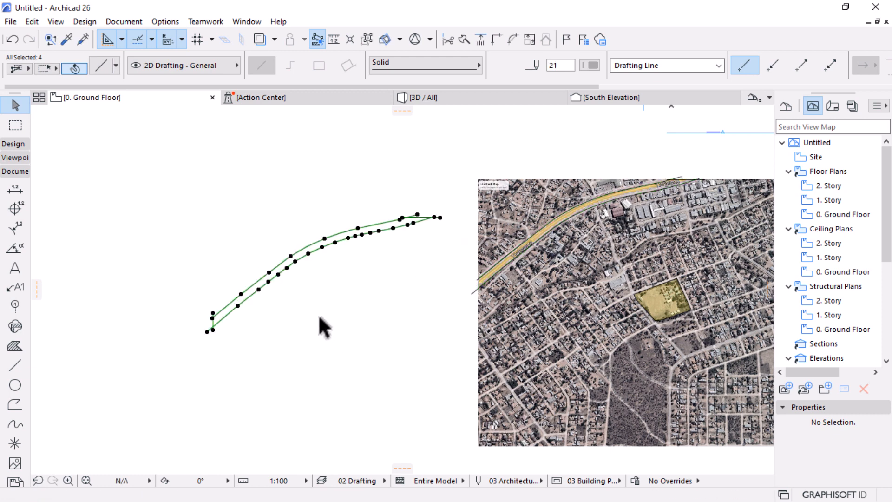
{"action": "left_click", "coordinate": [319, 317]}
- Trace the copied road's edge curves as polylines with pen 21 using the Magic Wand
{"action": "scroll", "coordinate": [434, 206], "scroll_direction": "up", "scroll_amount": 3}
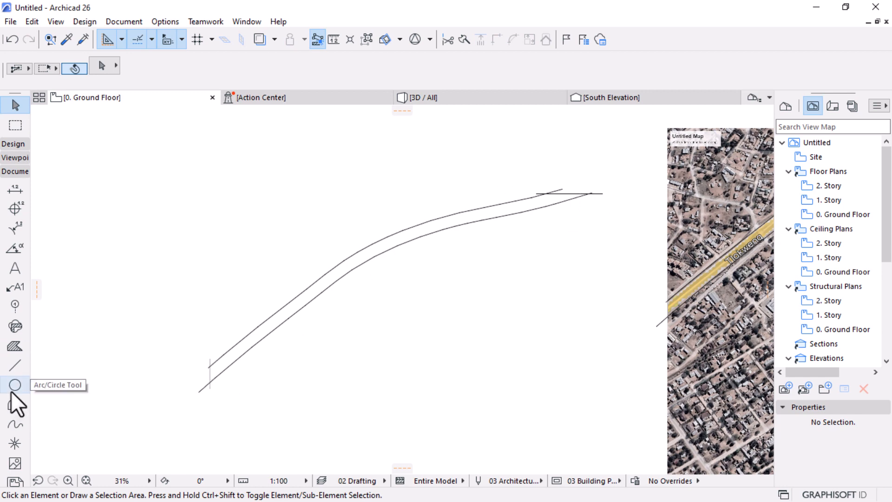
{"action": "left_click", "coordinate": [13, 346]}
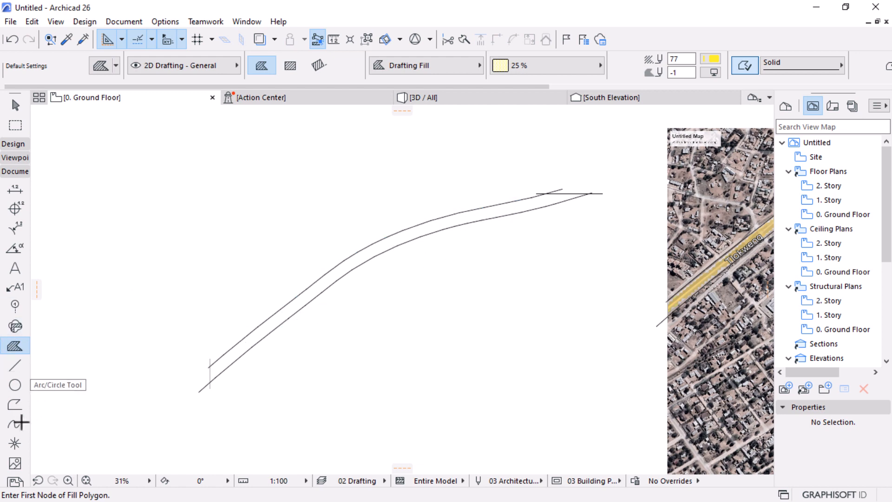
{"action": "key", "text": "Escape"}
{"action": "left_click", "coordinate": [11, 408]}
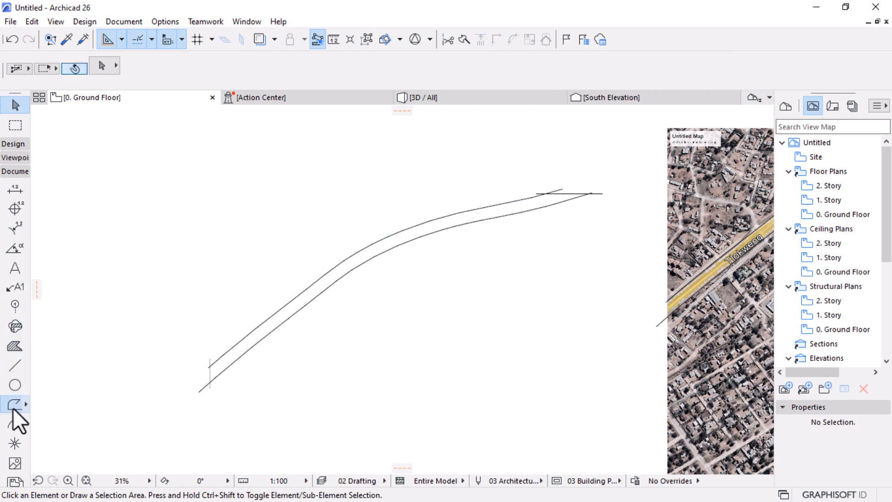
{"action": "left_click", "coordinate": [352, 271]}
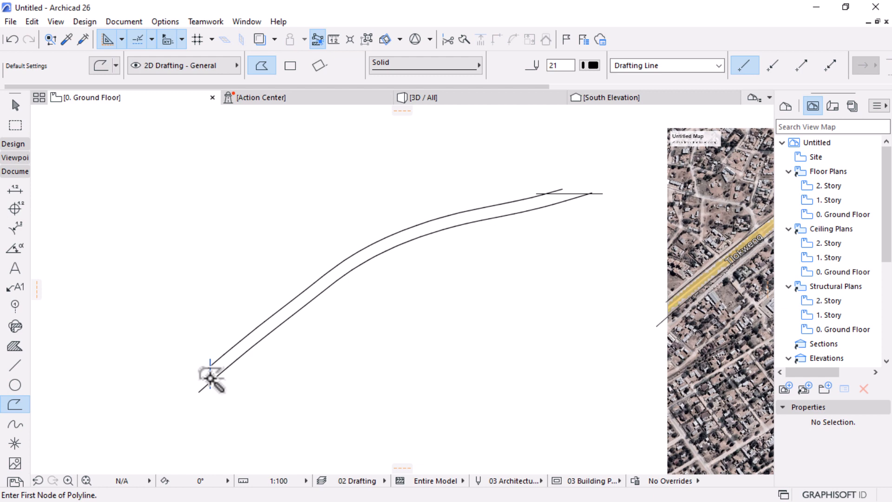
{"action": "left_click", "coordinate": [16, 107]}
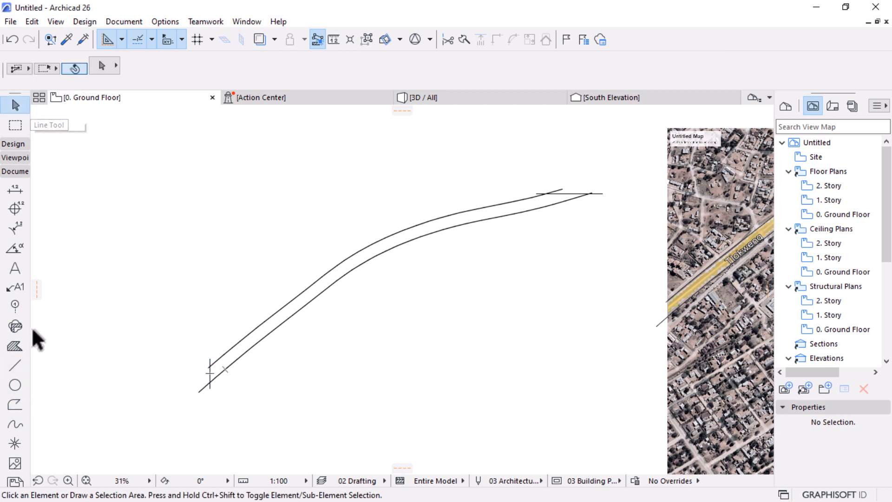
- Move the traced road-edge polylines northwest, clear of the copied splines and closing lines
{"action": "left_click", "coordinate": [13, 405]}
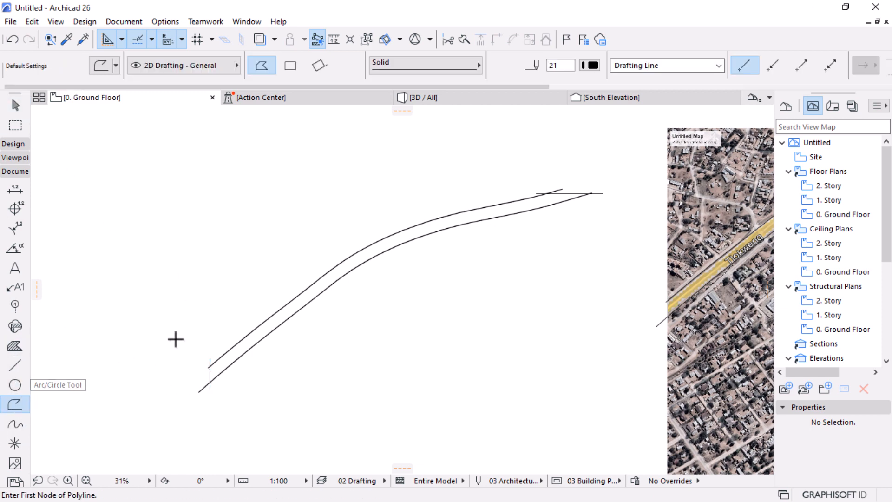
{"action": "key", "text": "ctrl+a"}
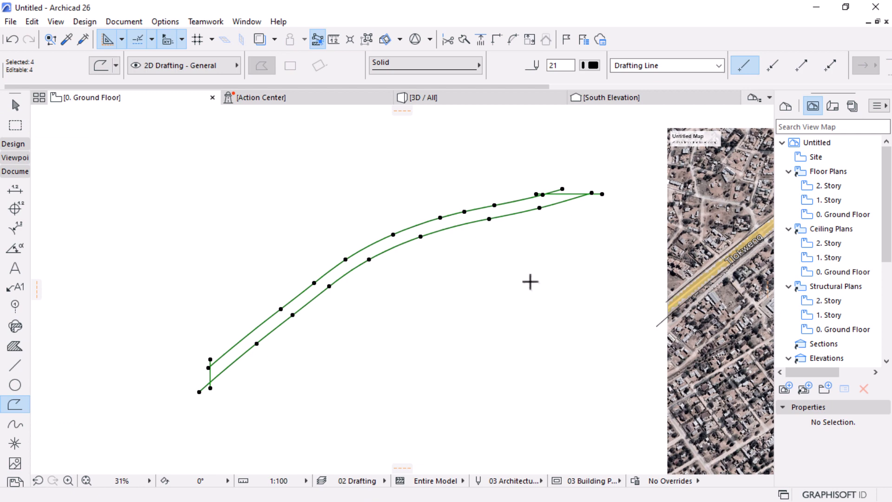
{"action": "key", "text": "ctrl+d"}
{"action": "left_click", "coordinate": [345, 258]}
{"action": "left_click", "coordinate": [278, 213]}
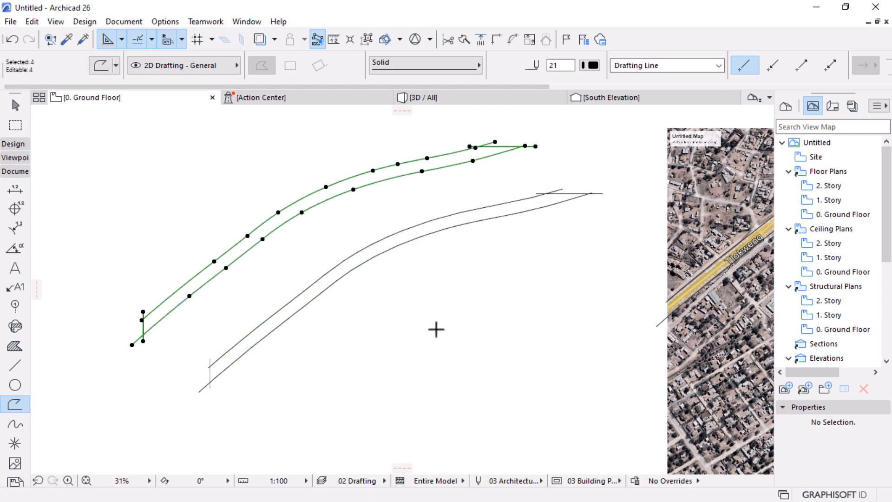
{"action": "key", "text": "Escape"}
{"action": "key", "text": "Escape"}
- Delete the copied road splines and both copied closing lines from the blank area
{"action": "left_click_drag", "start_coordinate": [615, 179], "coordinate": [406, 321]}
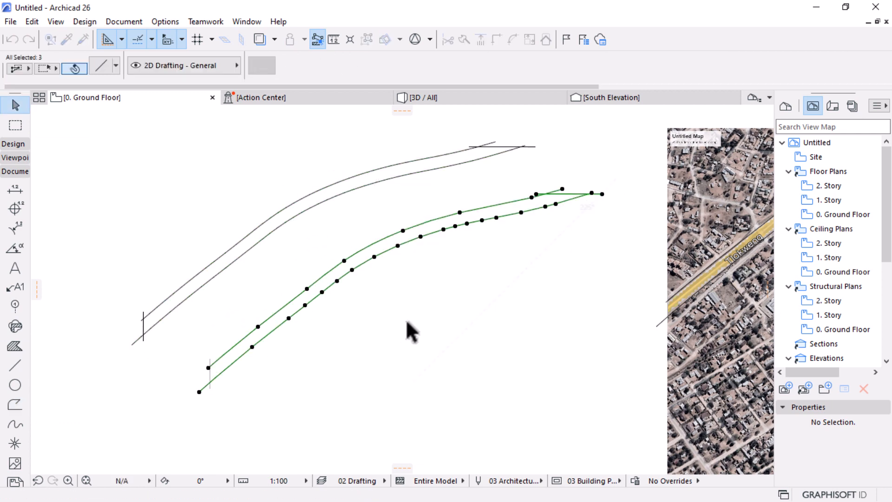
{"action": "key", "text": "Delete"}
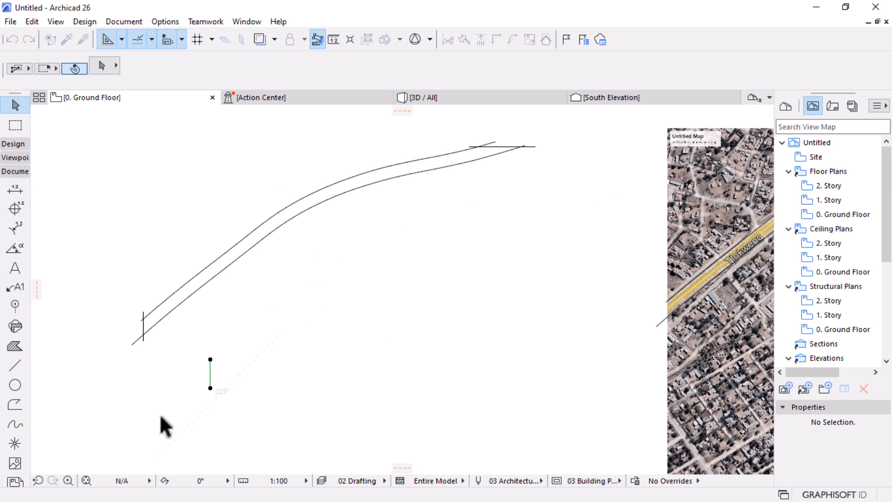
{"action": "key", "text": "Delete"}
- Fill the closed road outline with a 25 % drafting fill using the Magic Wand
{"action": "scroll", "coordinate": [186, 307], "scroll_direction": "up", "scroll_amount": 2}
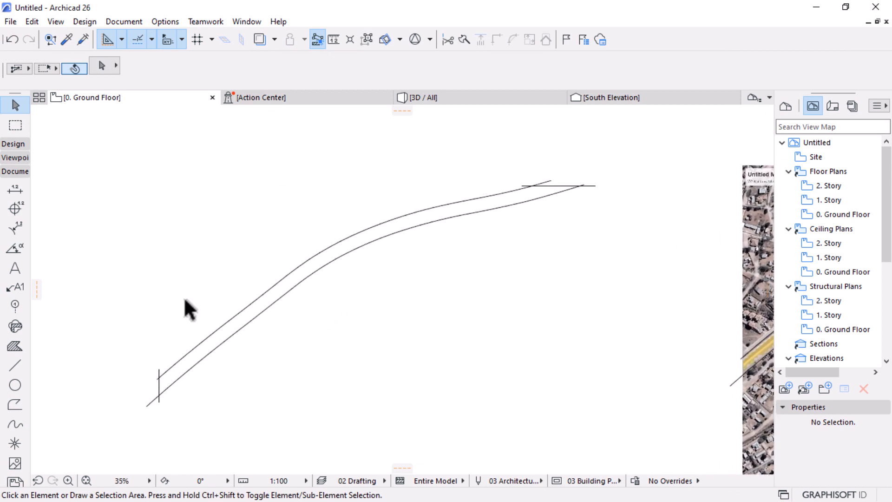
{"action": "scroll", "coordinate": [186, 307], "scroll_direction": "up", "scroll_amount": 1}
{"action": "left_click", "coordinate": [15, 346]}
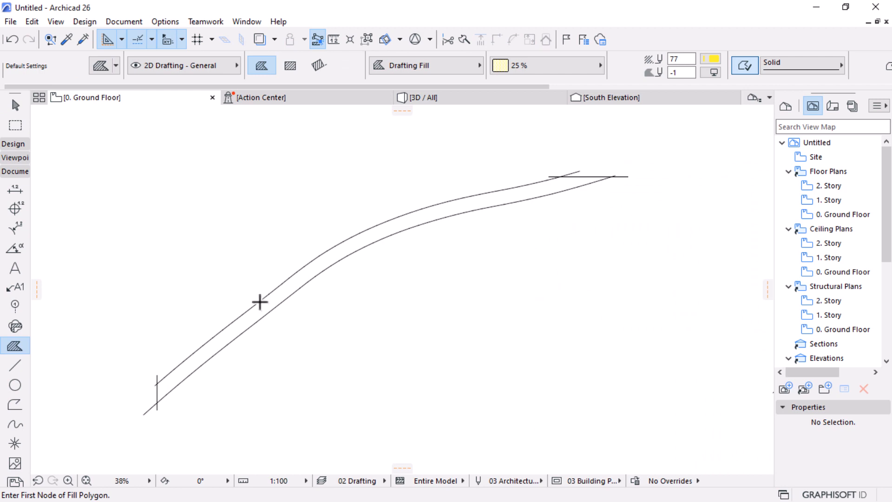
{"action": "key", "text": "space"}
{"action": "left_click", "coordinate": [308, 276]}
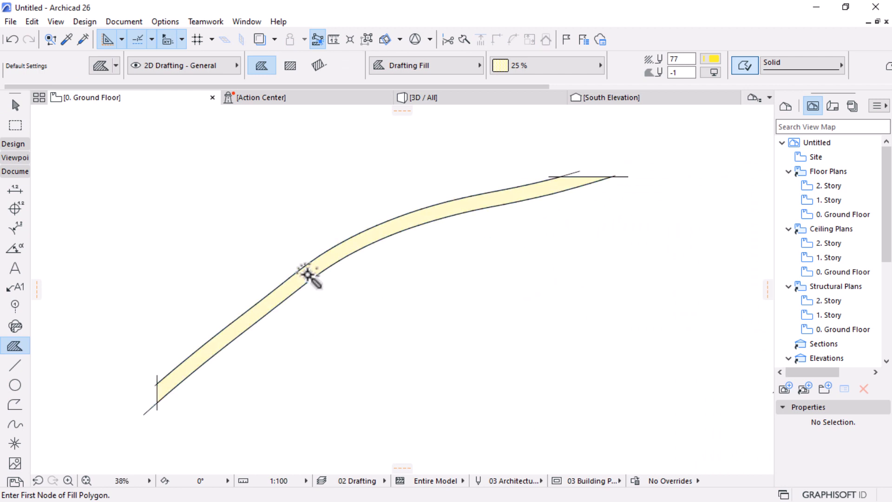
- Move the road fill onto the satellite image, snapping its southwest corner to the road's intersection with the image's west edge
{"action": "left_click", "coordinate": [435, 210], "text": "shift"}
{"action": "scroll", "coordinate": [371, 253], "scroll_direction": "down", "scroll_amount": 2}
{"action": "scroll", "coordinate": [246, 346], "scroll_direction": "up", "scroll_amount": 5}
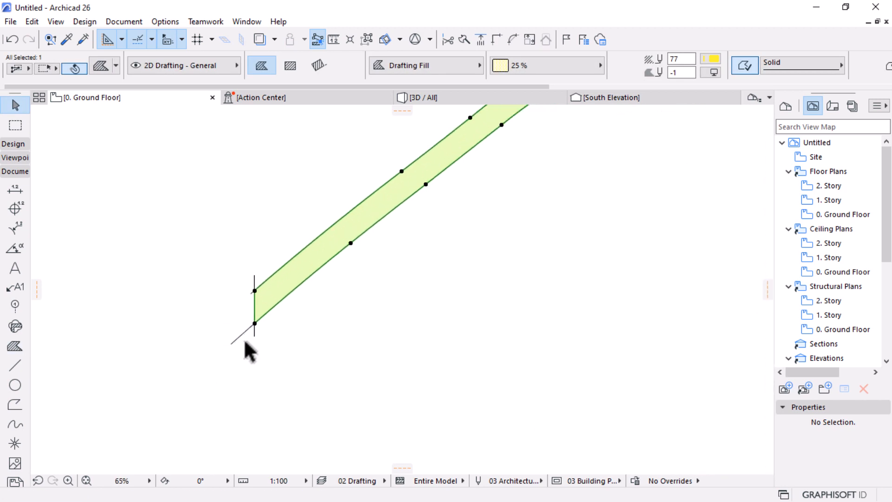
{"action": "key", "text": "ctrl+d"}
{"action": "left_click", "coordinate": [255, 323]}
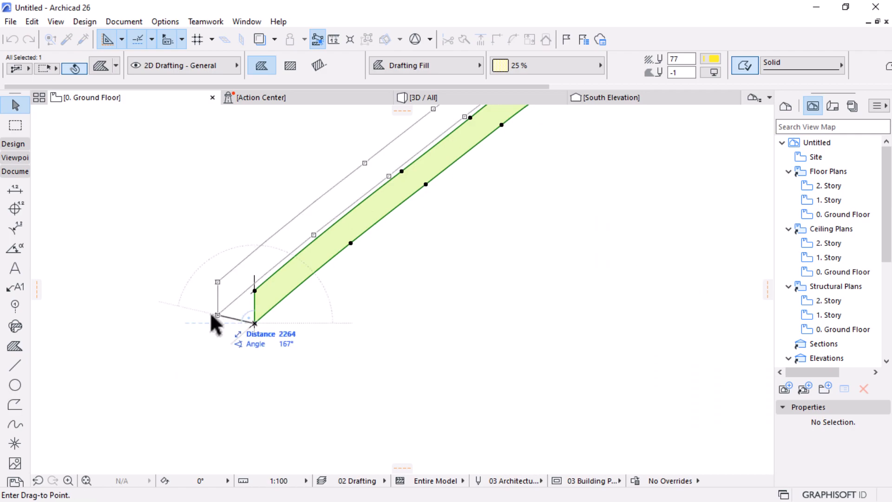
{"action": "scroll", "coordinate": [557, 363], "scroll_direction": "down", "scroll_amount": 3}
{"action": "scroll", "coordinate": [581, 344], "scroll_direction": "up", "scroll_amount": 5}
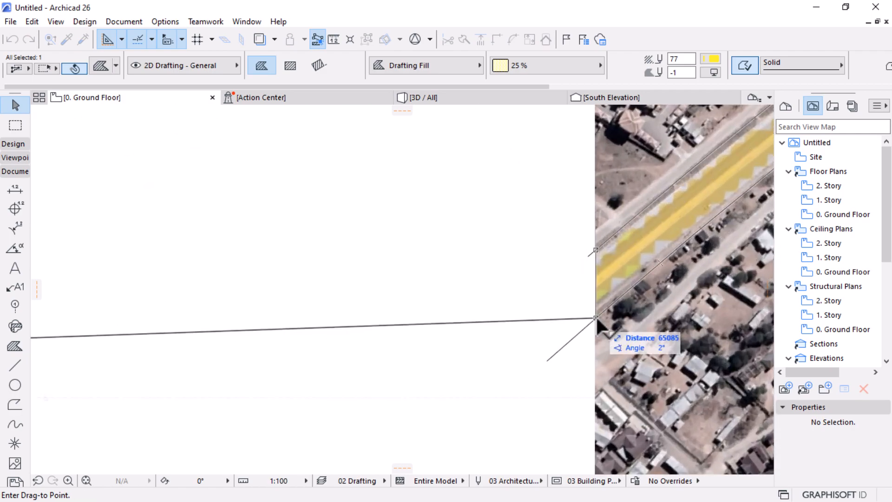
{"action": "left_click", "coordinate": [600, 320]}
{"action": "scroll", "coordinate": [255, 298], "scroll_direction": "down", "scroll_amount": 4}
{"action": "scroll", "coordinate": [355, 188], "scroll_direction": "down", "scroll_amount": 2}
{"action": "scroll", "coordinate": [355, 188], "scroll_direction": "up", "scroll_amount": 3}
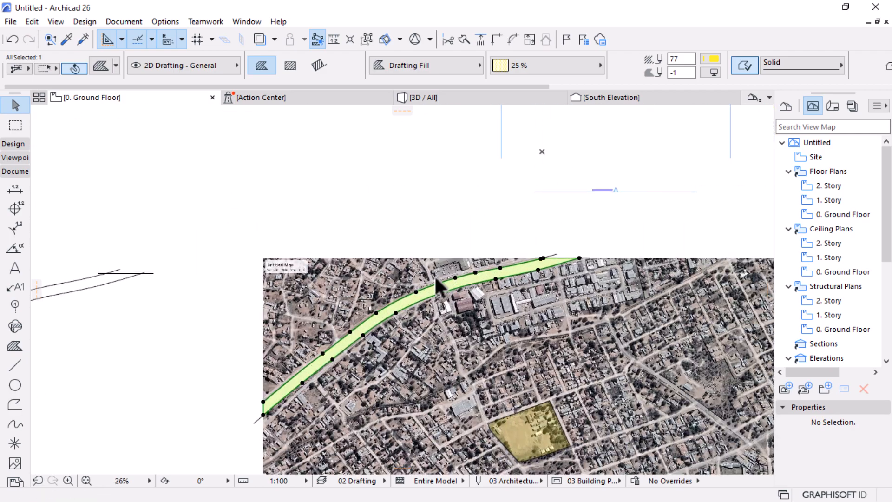
- Delete the four polylines left in the blank area west of the satellite image
{"action": "scroll", "coordinate": [463, 267], "scroll_direction": "down", "scroll_amount": 3}
{"action": "key", "text": "Escape"}
{"action": "left_click_drag", "start_coordinate": [441, 229], "coordinate": [220, 366]}
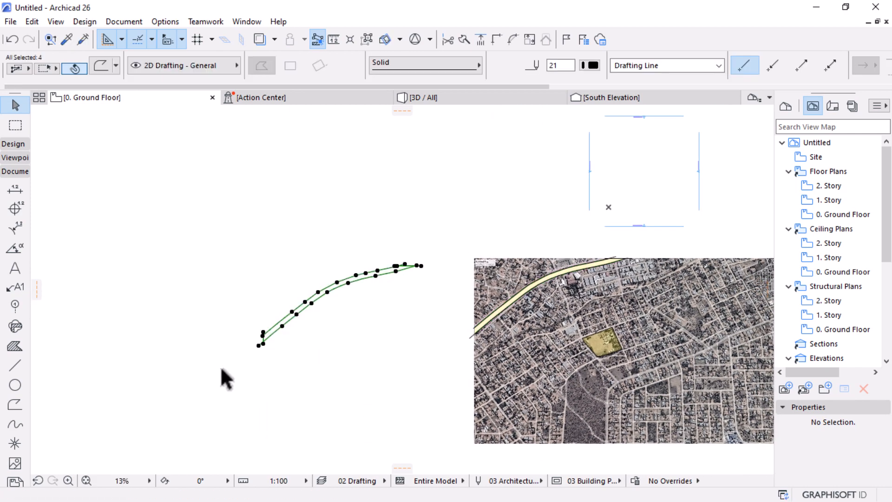
{"action": "key", "text": "Delete"}
- Delete the original closing lines and both road splines that remain around the road fill on the satellite image
{"action": "scroll", "coordinate": [581, 276], "scroll_direction": "up", "scroll_amount": 2}
{"action": "scroll", "coordinate": [582, 276], "scroll_direction": "up", "scroll_amount": 4}
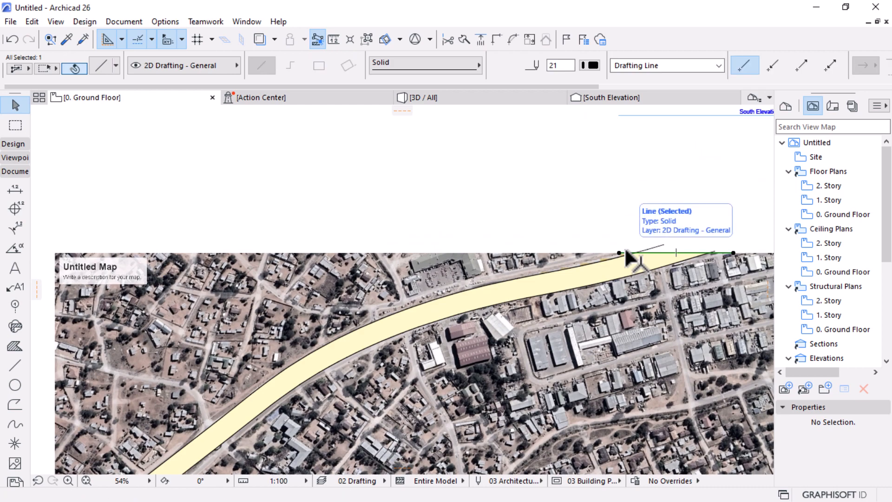
{"action": "scroll", "coordinate": [604, 223], "scroll_direction": "down", "scroll_amount": 3}
{"action": "scroll", "coordinate": [344, 365], "scroll_direction": "up", "scroll_amount": 5}
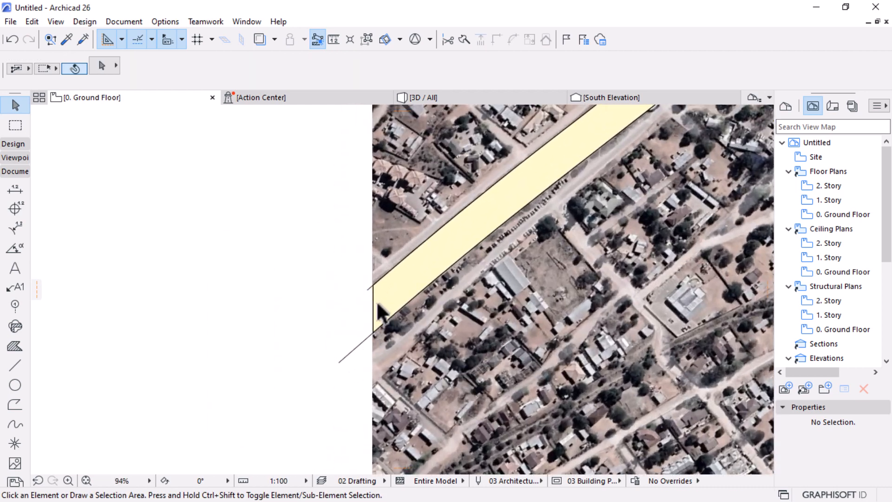
{"action": "scroll", "coordinate": [397, 279], "scroll_direction": "down", "scroll_amount": 4}
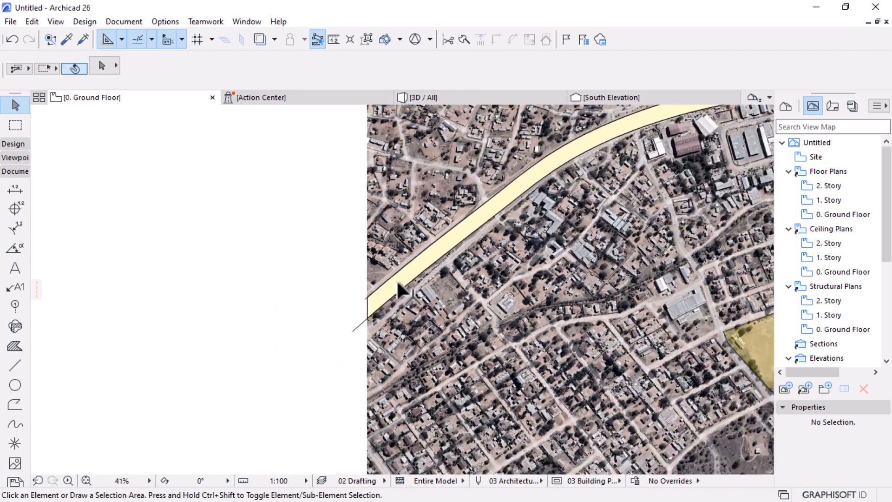
{"action": "scroll", "coordinate": [468, 227], "scroll_direction": "up", "scroll_amount": 2}
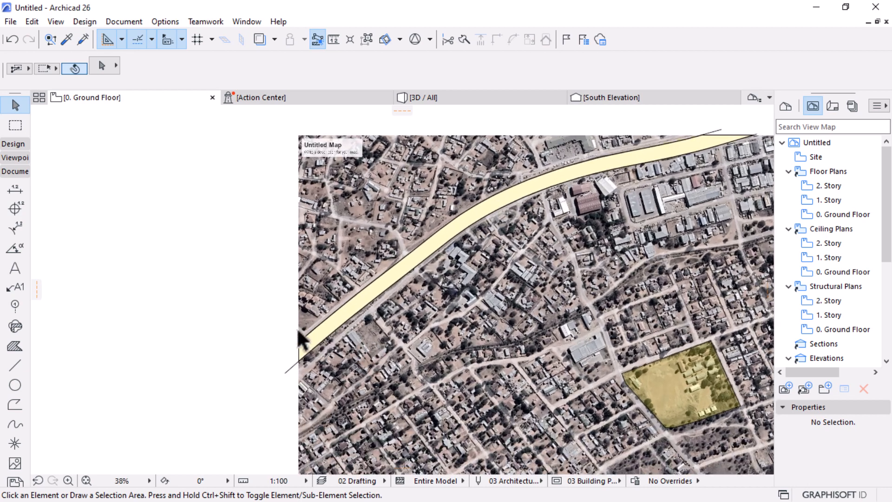
{"action": "scroll", "coordinate": [388, 288], "scroll_direction": "up", "scroll_amount": 2}
{"action": "scroll", "coordinate": [390, 293], "scroll_direction": "down", "scroll_amount": 1}
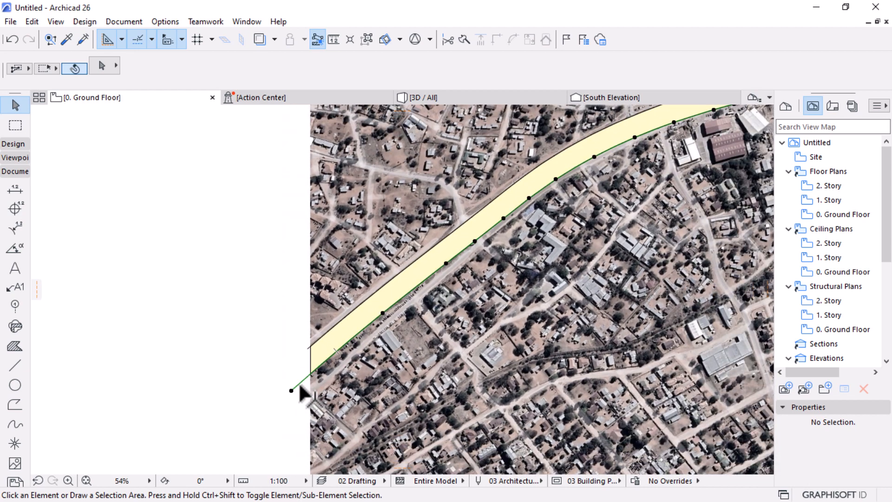
{"action": "left_click", "coordinate": [298, 381]}
{"action": "scroll", "coordinate": [300, 367], "scroll_direction": "up", "scroll_amount": 4}
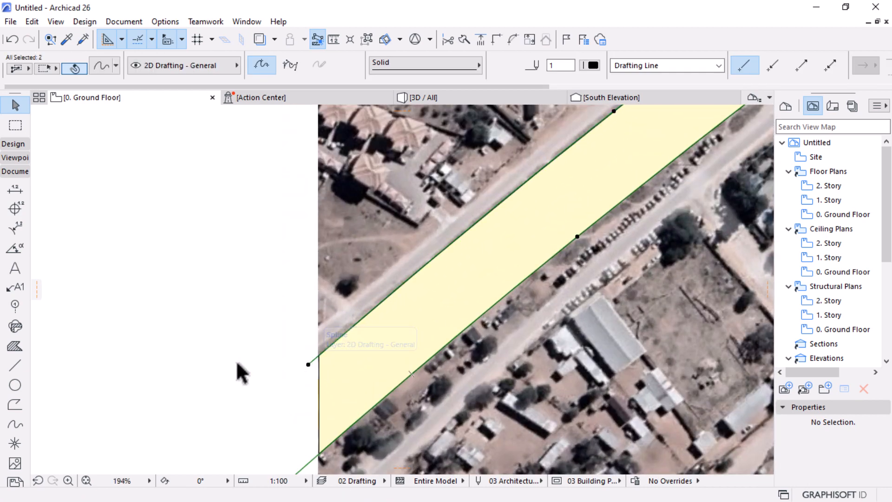
{"action": "scroll", "coordinate": [237, 366], "scroll_direction": "down", "scroll_amount": 4}
{"action": "left_click", "coordinate": [236, 369]}
{"action": "scroll", "coordinate": [442, 310], "scroll_direction": "down", "scroll_amount": 2}
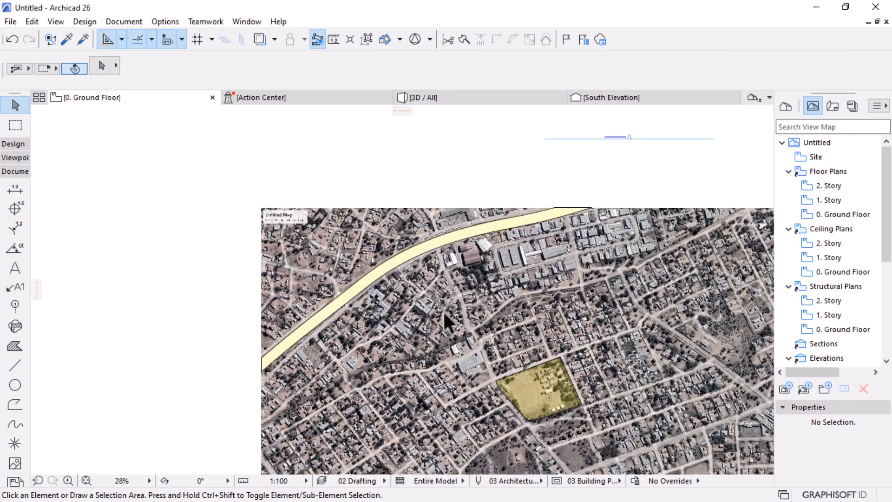
- Set the road fill's background pen to transparent (0)
{"action": "scroll", "coordinate": [536, 211], "scroll_direction": "up", "scroll_amount": 2}
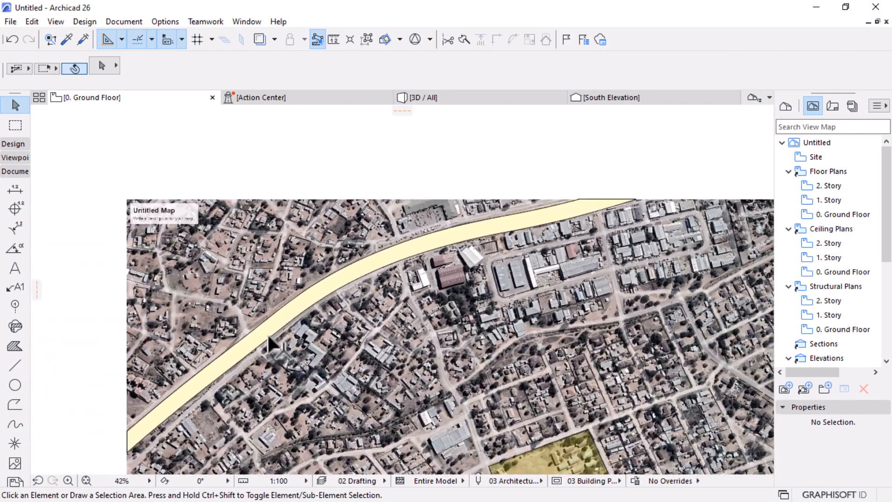
{"action": "scroll", "coordinate": [268, 339], "scroll_direction": "up", "scroll_amount": 1}
{"action": "left_click", "coordinate": [359, 265]}
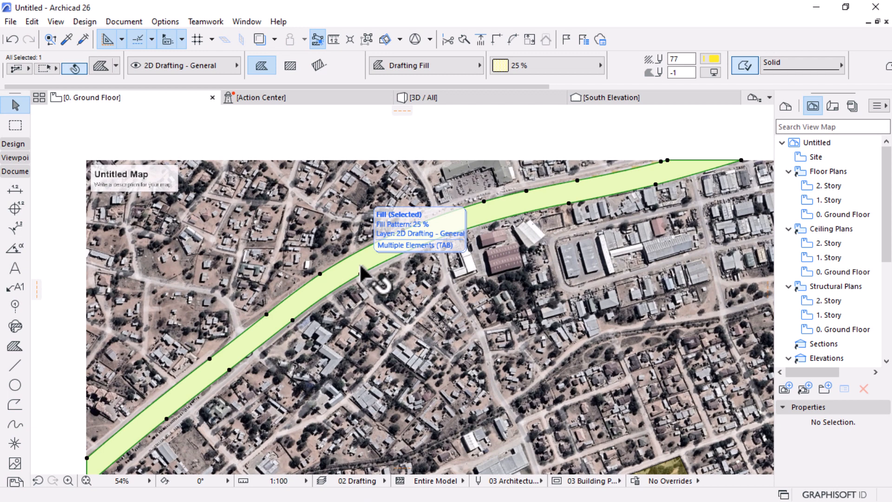
{"action": "scroll", "coordinate": [748, 74], "scroll_direction": "down", "scroll_amount": 3}
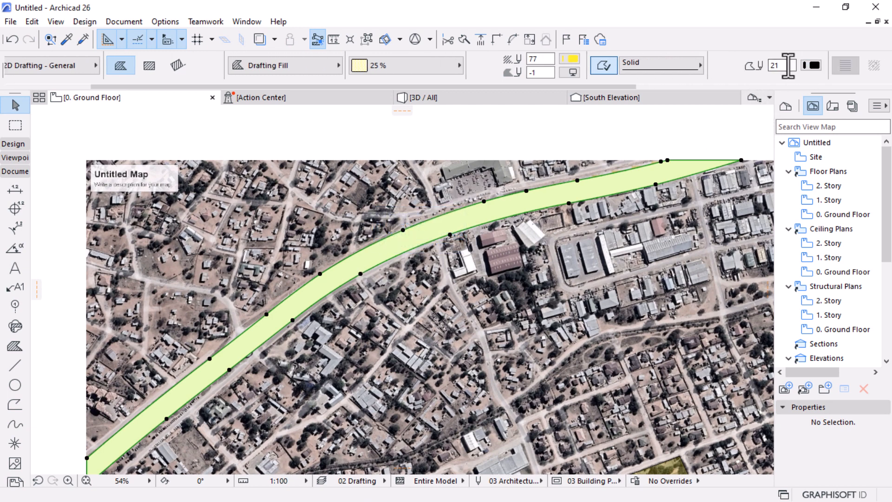
{"action": "left_click", "coordinate": [812, 65]}
{"action": "left_click", "coordinate": [594, 105]}
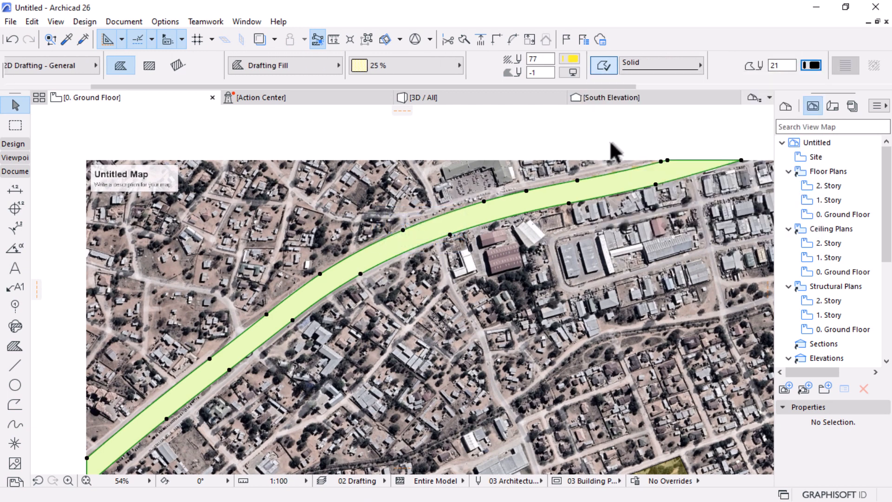
{"action": "left_click", "coordinate": [569, 70]}
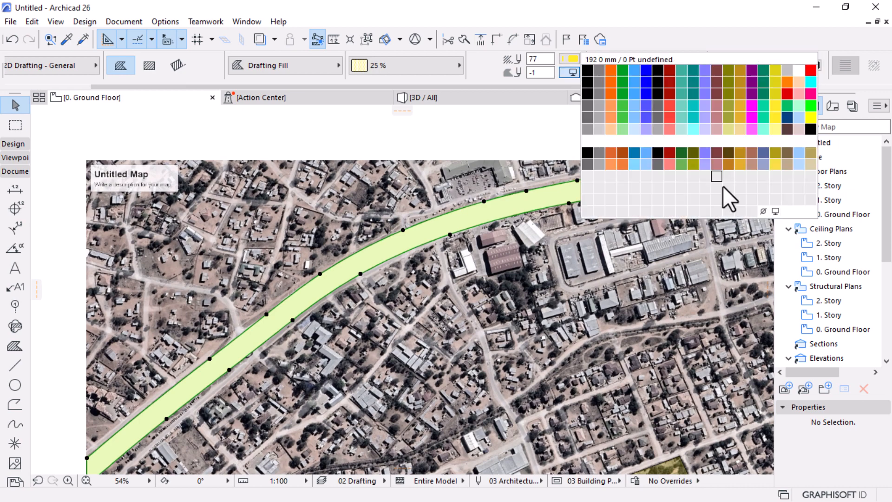
{"action": "left_click", "coordinate": [763, 212]}
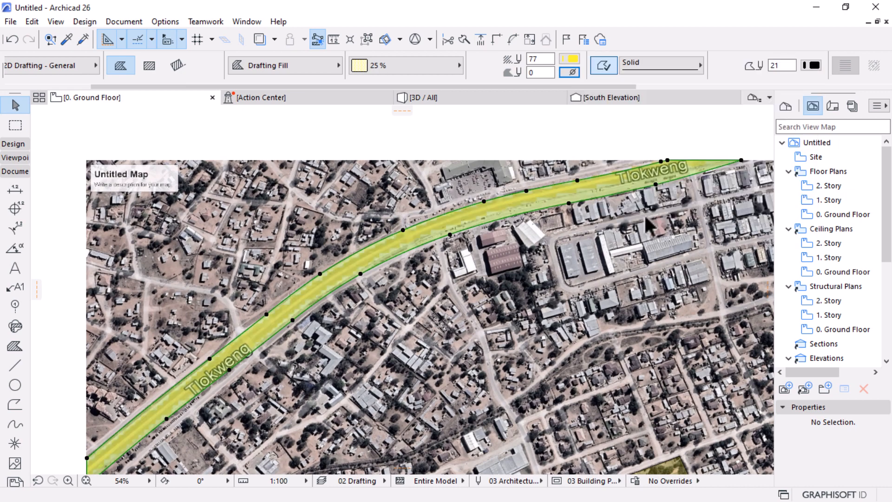
{"action": "key", "text": "Escape"}
- Change the road fill's foreground pen to another yellow
{"action": "scroll", "coordinate": [622, 205], "scroll_direction": "down", "scroll_amount": 4}
{"action": "scroll", "coordinate": [425, 286], "scroll_direction": "up", "scroll_amount": 5}
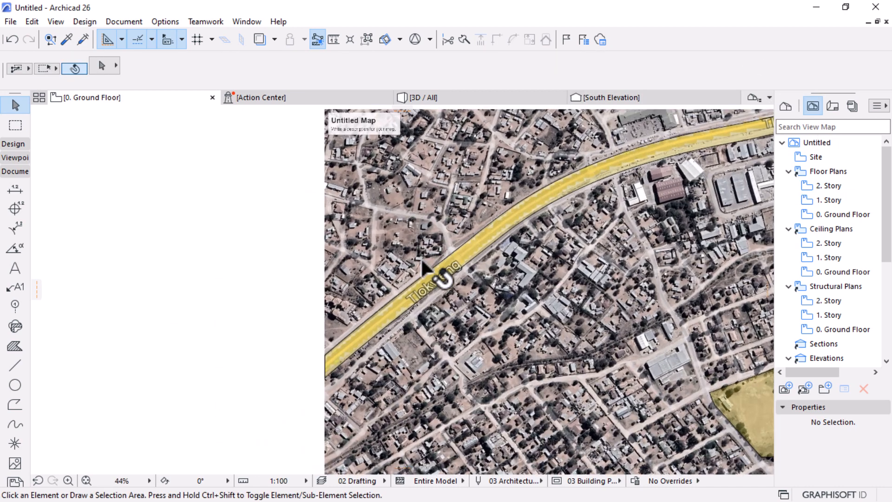
{"action": "left_click", "coordinate": [514, 249]}
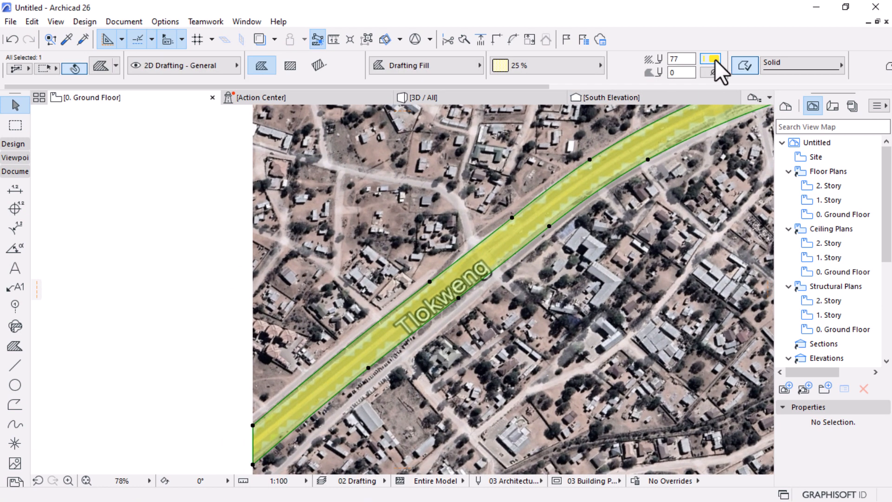
{"action": "left_click", "coordinate": [712, 59]}
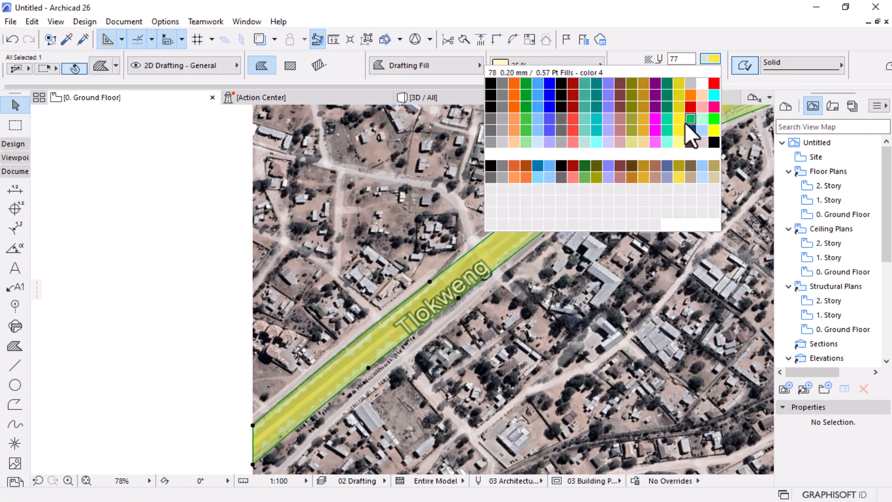
{"action": "left_click", "coordinate": [679, 108]}
{"action": "key", "text": "Escape"}
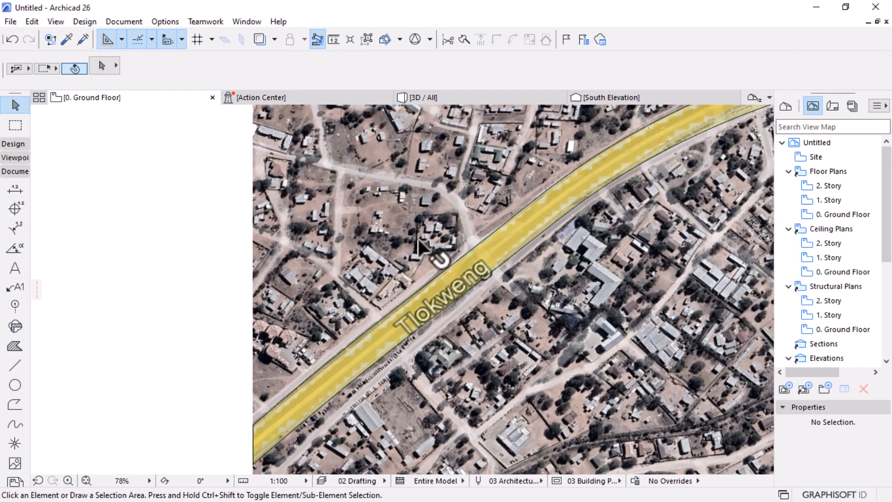
- Start a spline along the east edge of the side road, from the yellow main road's lower edge southward past the bends toward the highlighted site
{"action": "scroll", "coordinate": [324, 250], "scroll_direction": "down", "scroll_amount": 4}
{"action": "scroll", "coordinate": [324, 250], "scroll_direction": "down", "scroll_amount": 3}
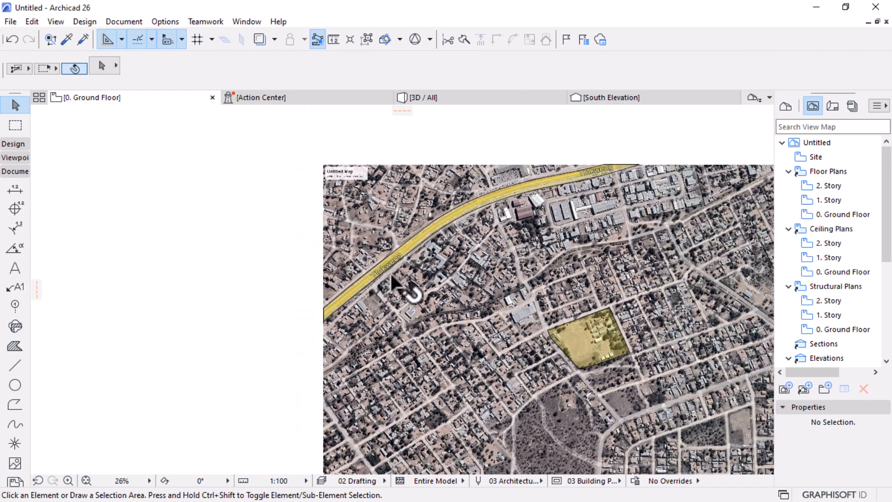
{"action": "scroll", "coordinate": [464, 367], "scroll_direction": "down", "scroll_amount": 1}
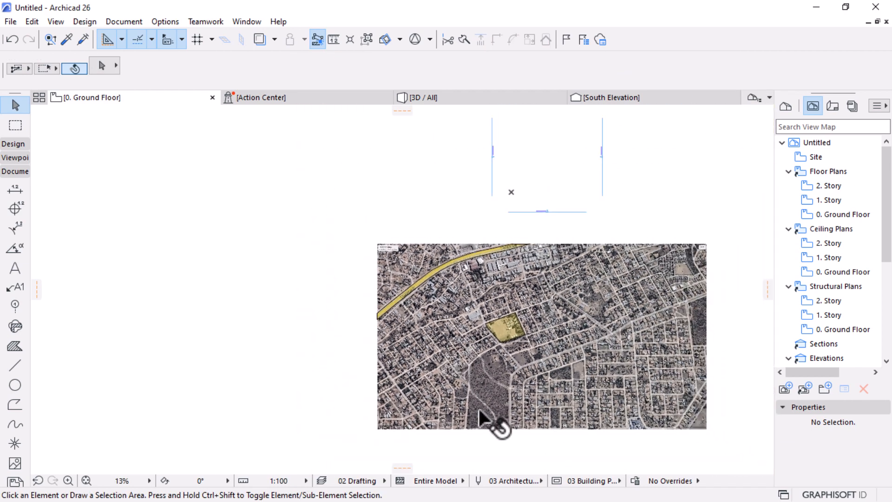
{"action": "scroll", "coordinate": [478, 218], "scroll_direction": "up", "scroll_amount": 4}
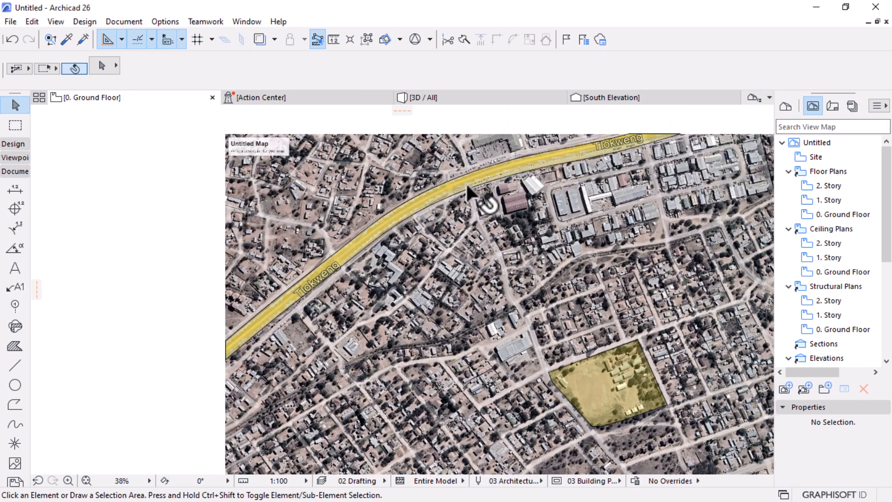
{"action": "left_click", "coordinate": [14, 423]}
{"action": "scroll", "coordinate": [515, 231], "scroll_direction": "up", "scroll_amount": 5}
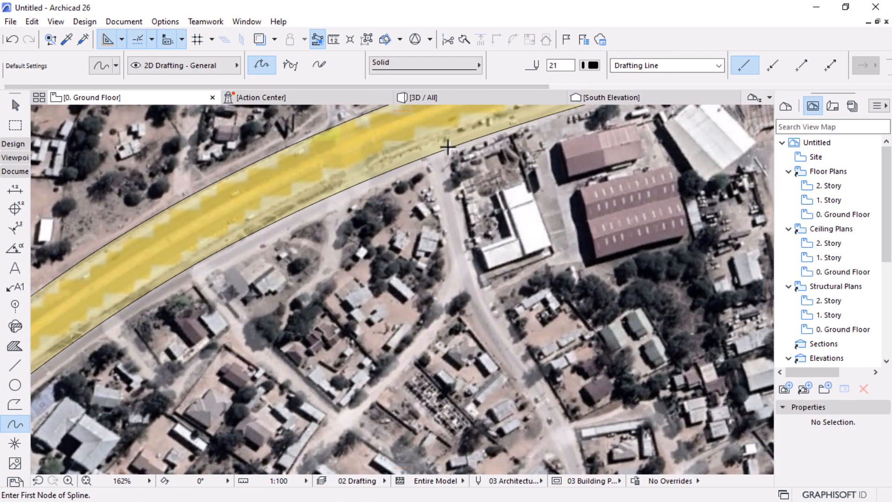
{"action": "left_click", "coordinate": [448, 150]}
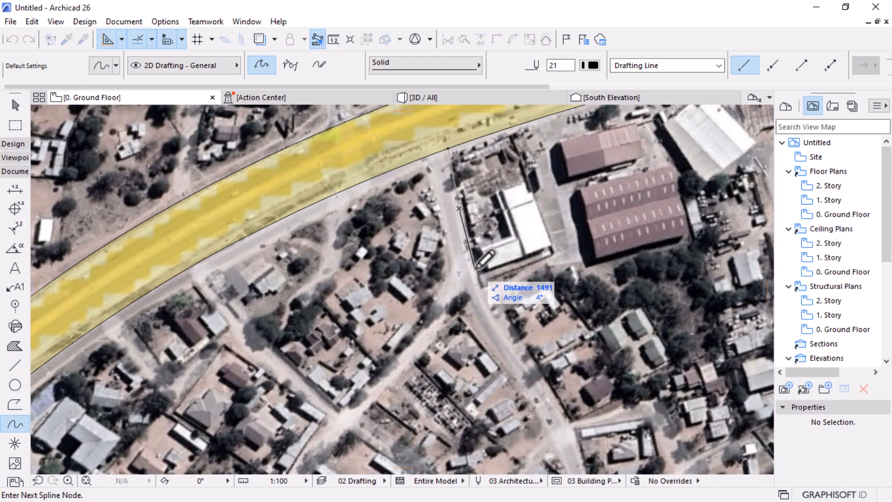
{"action": "left_click", "coordinate": [475, 269]}
{"action": "left_click", "coordinate": [572, 426]}
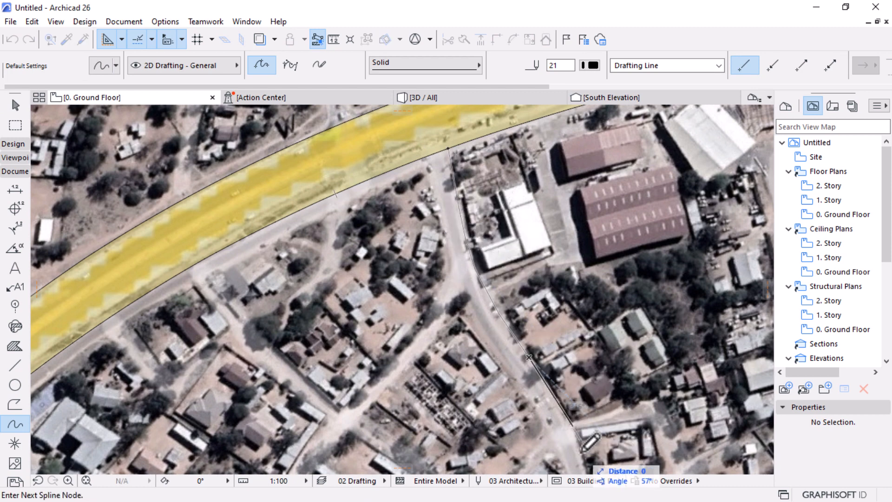
{"action": "scroll", "coordinate": [586, 454], "scroll_direction": "down", "scroll_amount": 3}
{"action": "scroll", "coordinate": [467, 318], "scroll_direction": "up", "scroll_amount": 3}
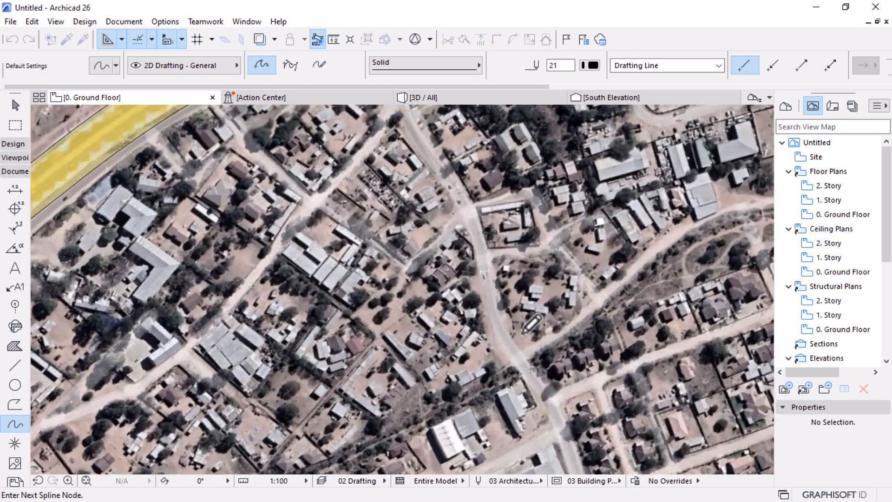
{"action": "left_click", "coordinate": [485, 307]}
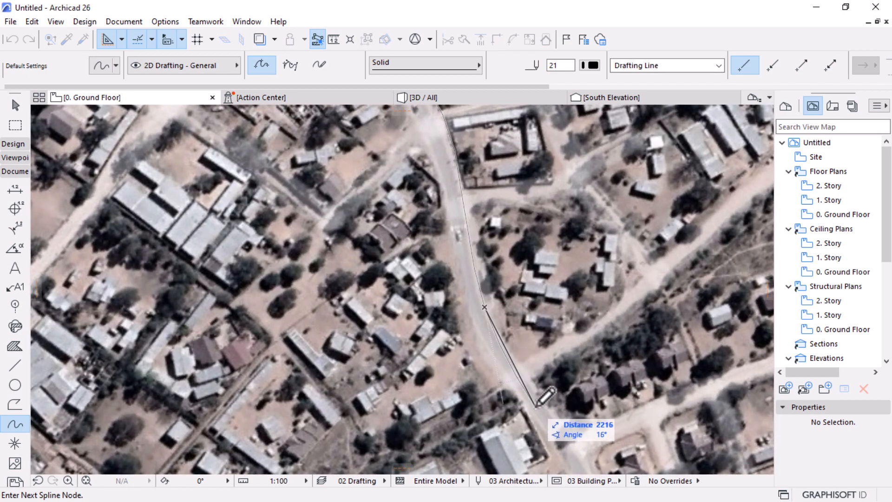
{"action": "left_click", "coordinate": [554, 413]}
- Continue the side-road spline south along the road's east edge and finish it at the highlighted site's western boundary
{"action": "scroll", "coordinate": [413, 82], "scroll_direction": "down", "scroll_amount": 2}
{"action": "scroll", "coordinate": [469, 204], "scroll_direction": "down", "scroll_amount": 5}
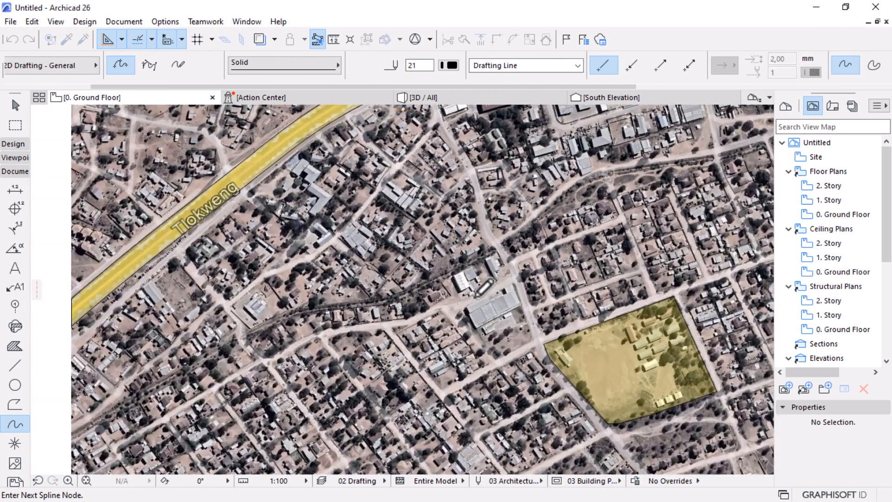
{"action": "scroll", "coordinate": [469, 284], "scroll_direction": "up", "scroll_amount": 2}
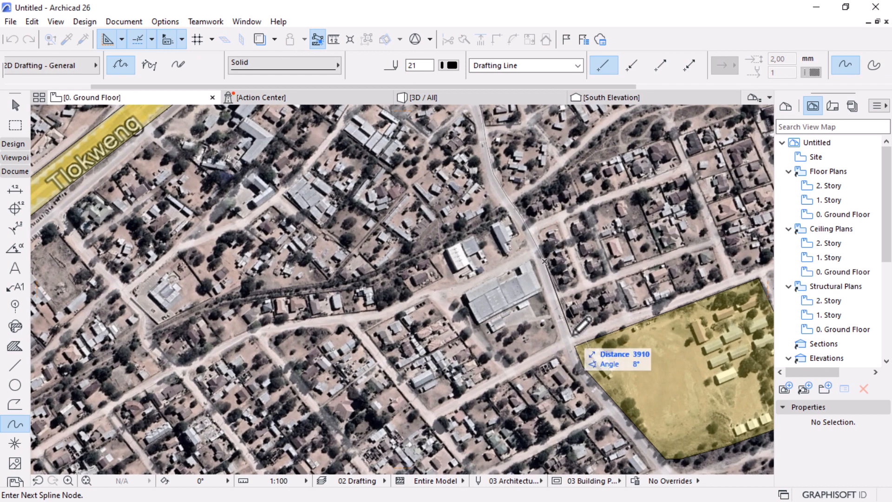
{"action": "scroll", "coordinate": [432, 265], "scroll_direction": "down", "scroll_amount": 4}
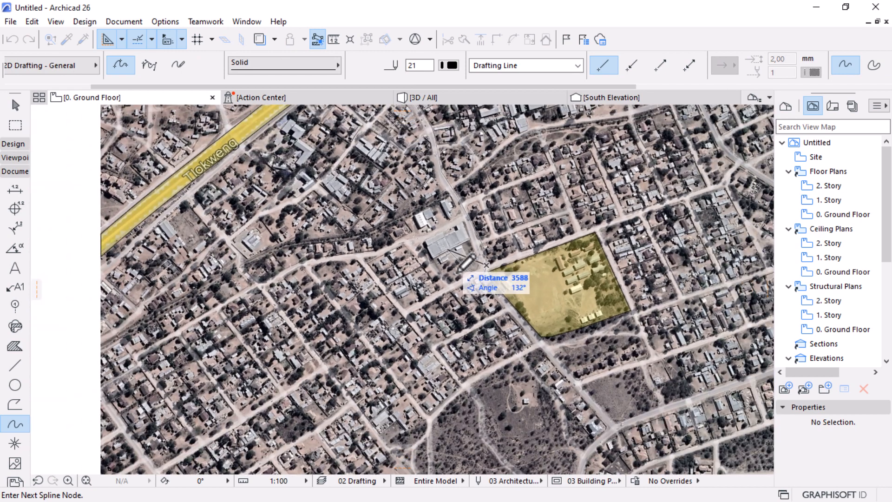
{"action": "scroll", "coordinate": [511, 344], "scroll_direction": "up", "scroll_amount": 2}
{"action": "scroll", "coordinate": [485, 357], "scroll_direction": "up", "scroll_amount": 3}
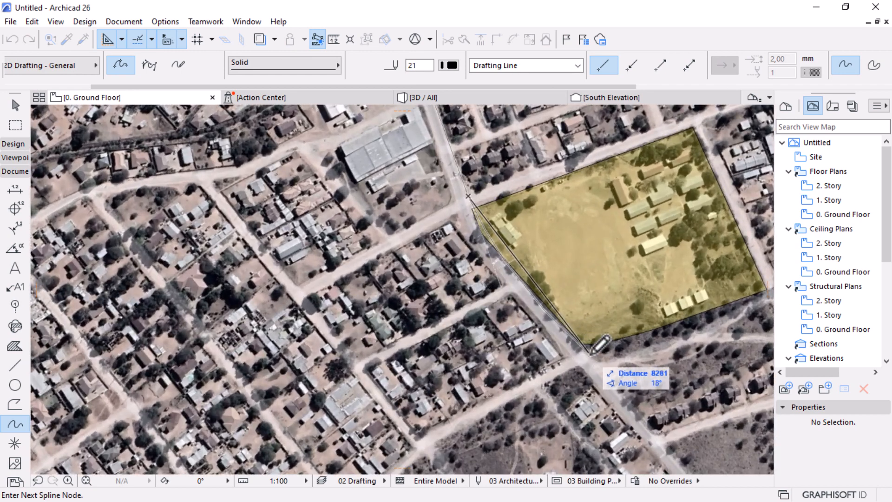
{"action": "scroll", "coordinate": [483, 223], "scroll_direction": "up", "scroll_amount": 3}
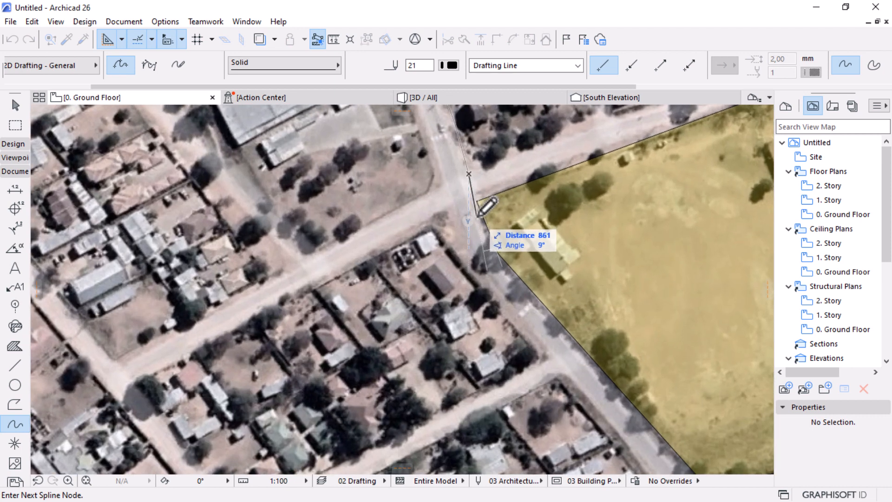
{"action": "left_click", "coordinate": [498, 252]}
{"action": "scroll", "coordinate": [483, 301], "scroll_direction": "down", "scroll_amount": 5}
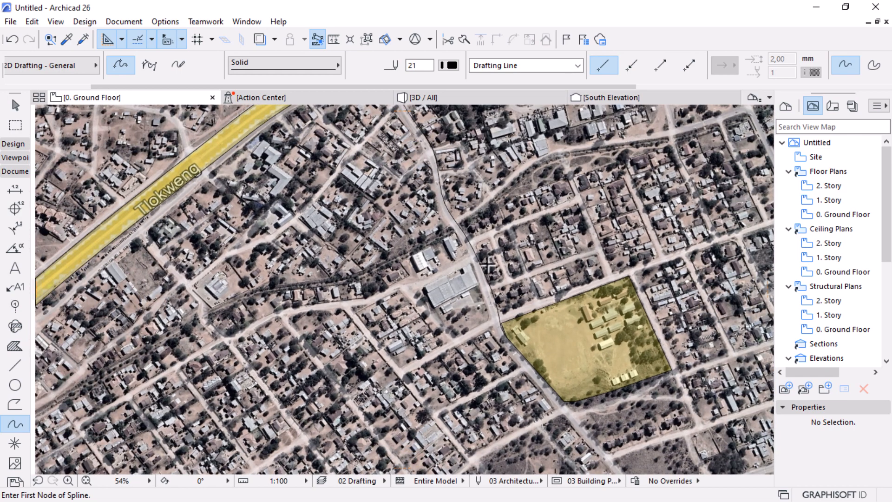
{"action": "scroll", "coordinate": [514, 253], "scroll_direction": "up", "scroll_amount": 2}
{"action": "key", "text": "Escape"}
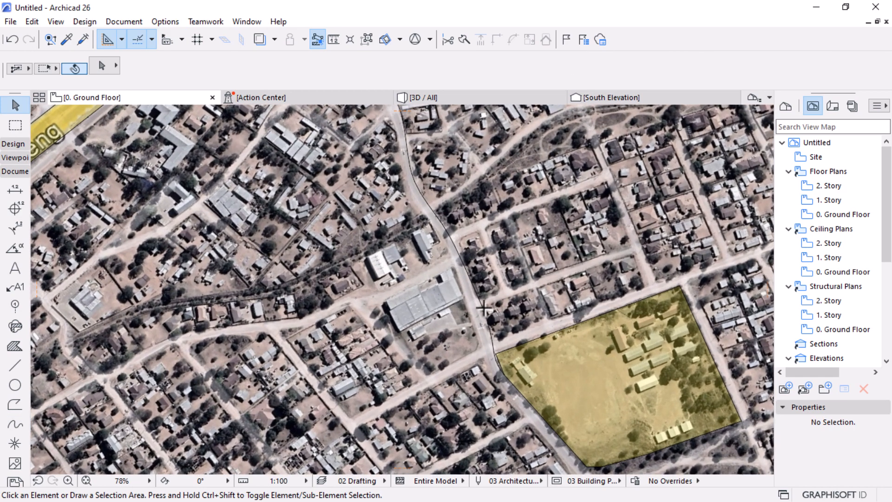
- Offset a copy of the side-road spline to the road's opposite, western edge
{"action": "left_click", "coordinate": [483, 310]}
{"action": "left_click", "coordinate": [493, 344]}
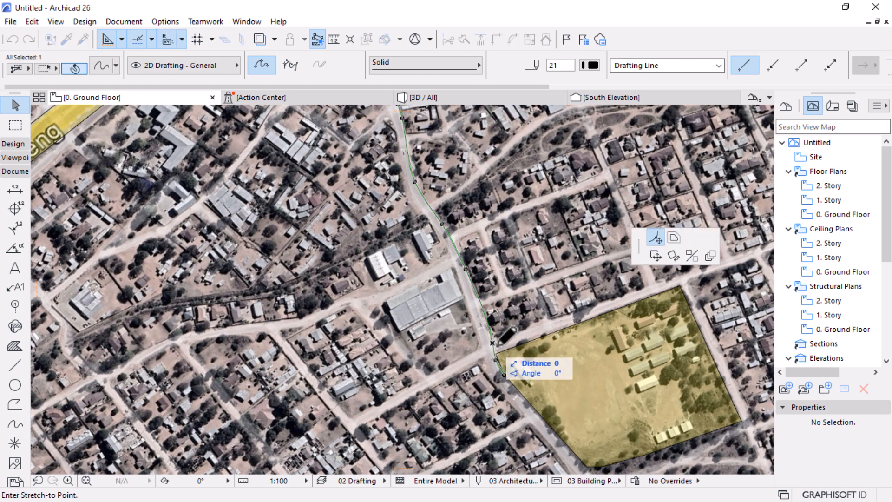
{"action": "left_click", "coordinate": [673, 237]}
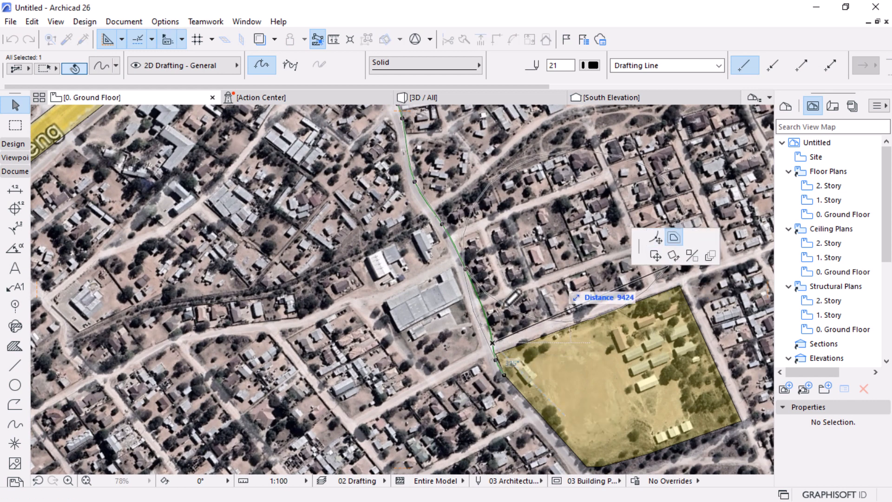
{"action": "scroll", "coordinate": [464, 288], "scroll_direction": "up", "scroll_amount": 3}
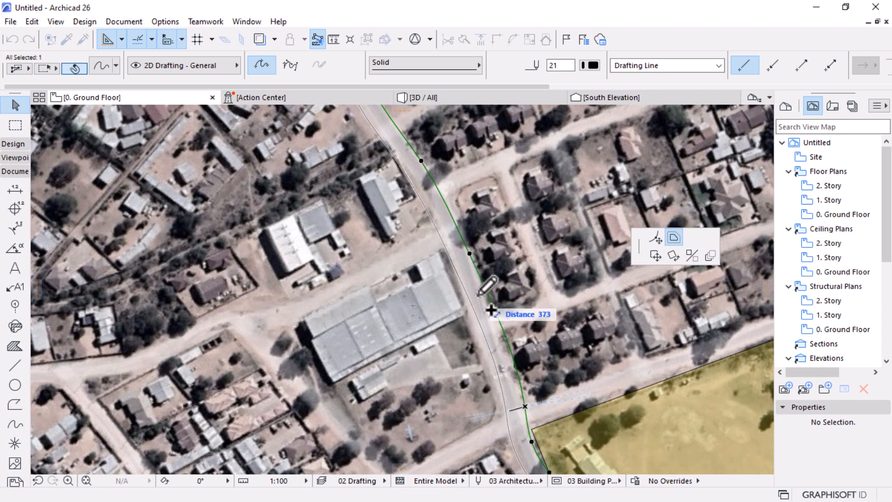
{"action": "left_click", "coordinate": [534, 308]}
{"action": "scroll", "coordinate": [542, 313], "scroll_direction": "down", "scroll_amount": 5}
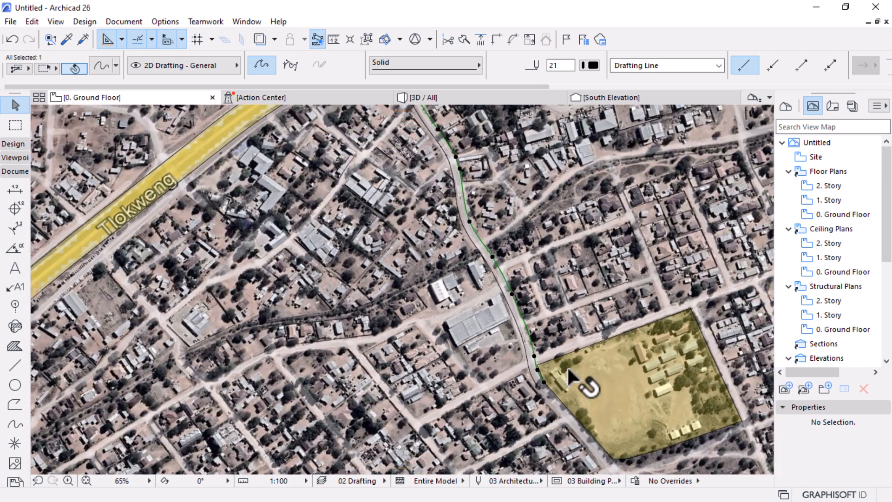
{"action": "scroll", "coordinate": [568, 376], "scroll_direction": "down", "scroll_amount": 3}
{"action": "scroll", "coordinate": [476, 218], "scroll_direction": "up", "scroll_amount": 12}
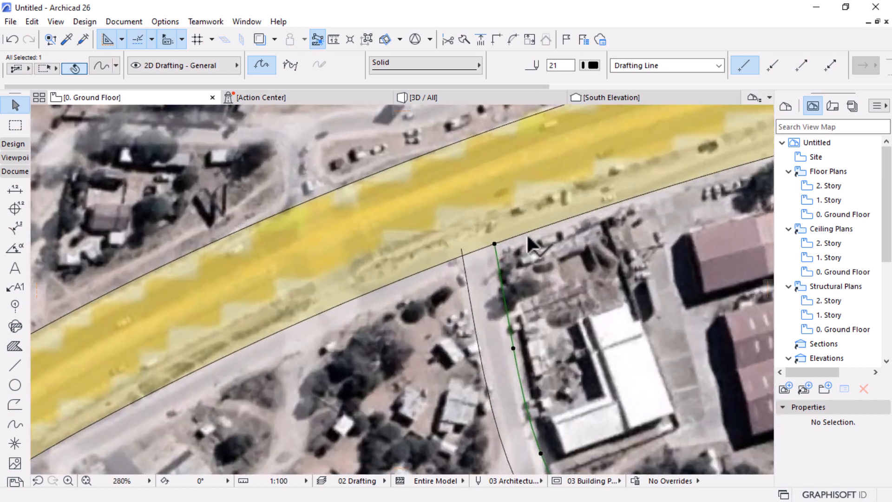
{"action": "key", "text": "Escape"}
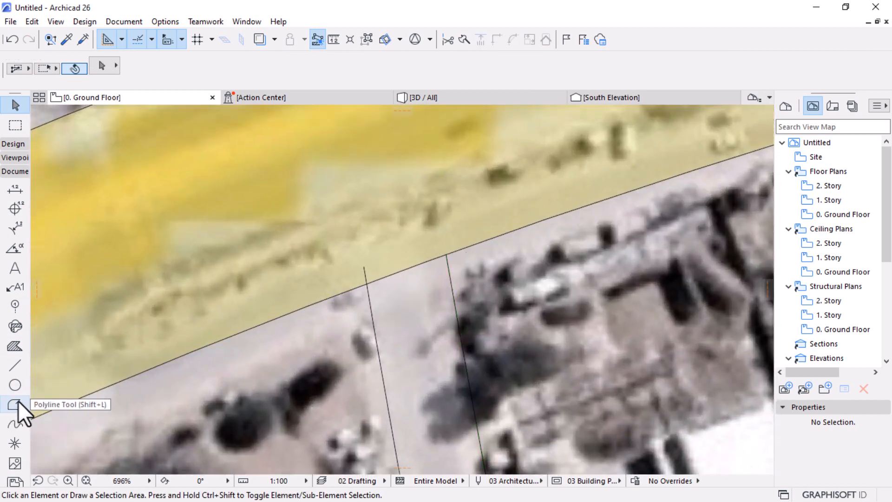
- Close the side road's southern end with a straight line between the two spline endpoints beside the highlighted site
{"action": "left_click", "coordinate": [14, 404]}
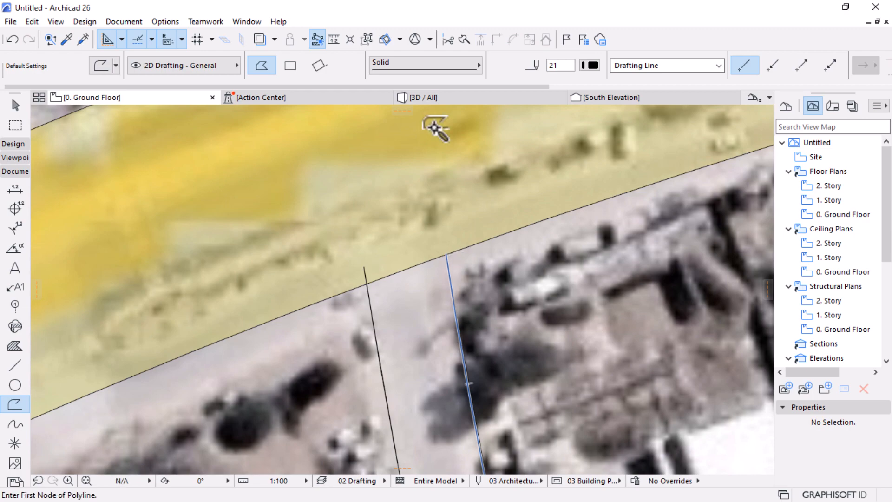
{"action": "scroll", "coordinate": [404, 163], "scroll_direction": "down", "scroll_amount": 10}
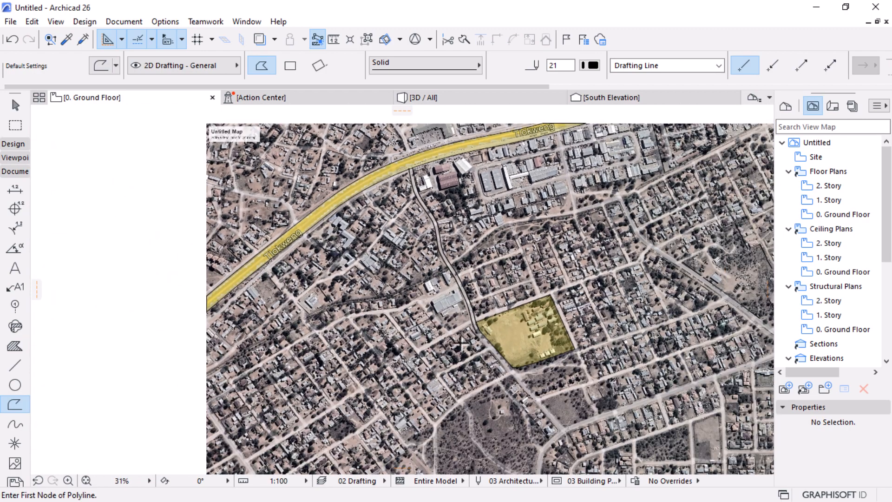
{"action": "scroll", "coordinate": [460, 344], "scroll_direction": "up", "scroll_amount": 10}
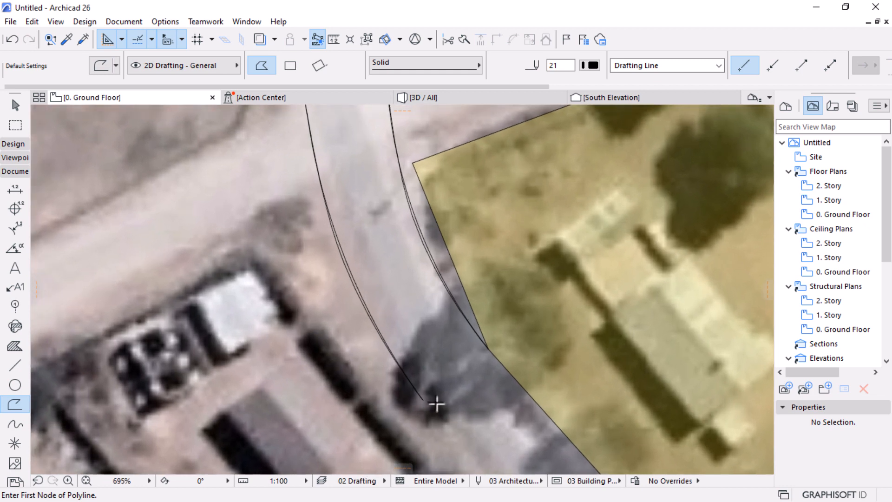
{"action": "scroll", "coordinate": [437, 404], "scroll_direction": "up", "scroll_amount": 3}
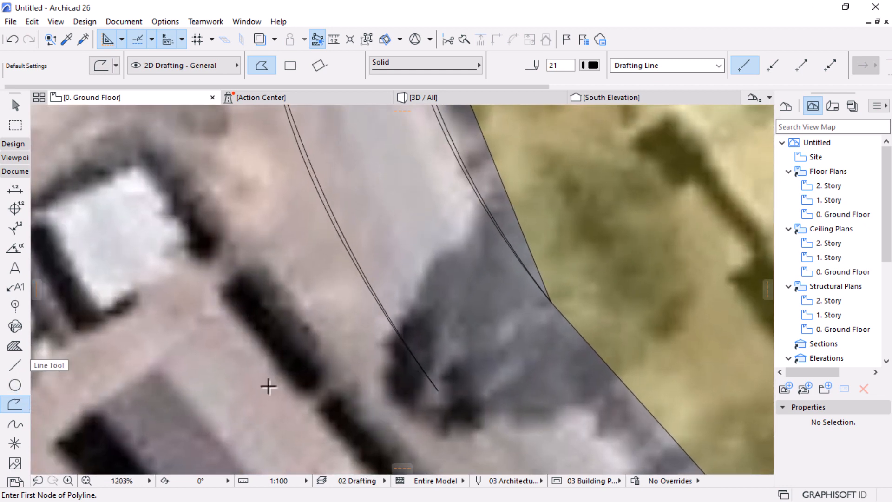
{"action": "left_click", "coordinate": [14, 365]}
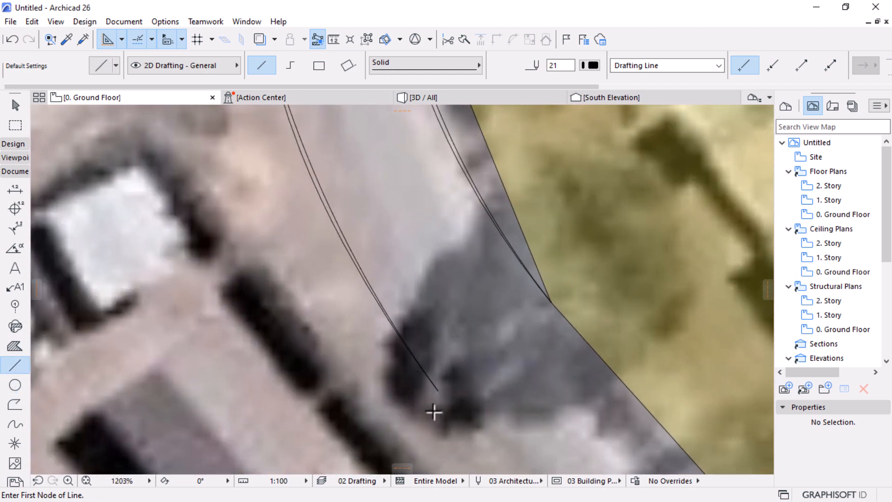
{"action": "left_click", "coordinate": [438, 389]}
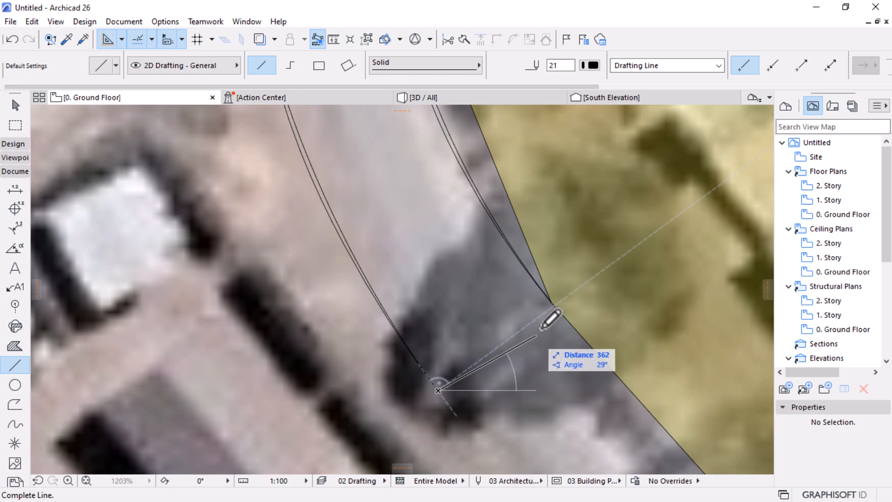
{"action": "left_click", "coordinate": [552, 303]}
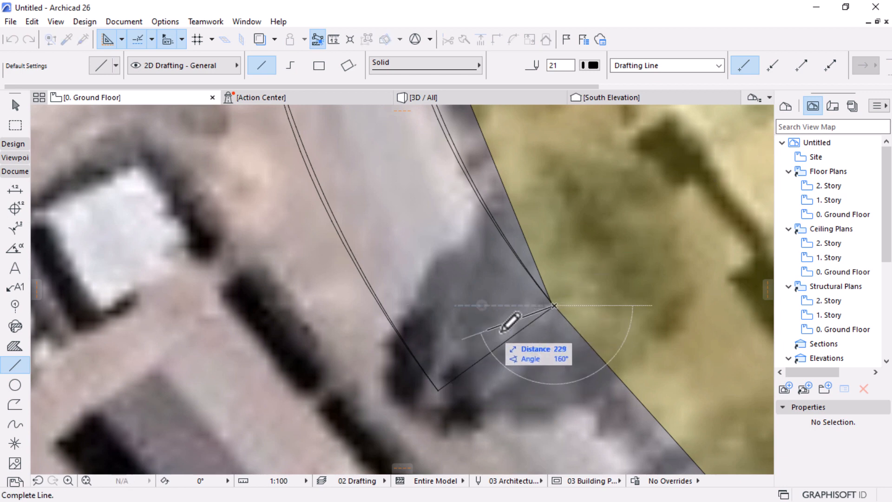
{"action": "key", "text": "Escape"}
- Examine both side-road splines at the southern closing line and at the northern junction with the yellow main road
{"action": "scroll", "coordinate": [514, 357], "scroll_direction": "down", "scroll_amount": 5}
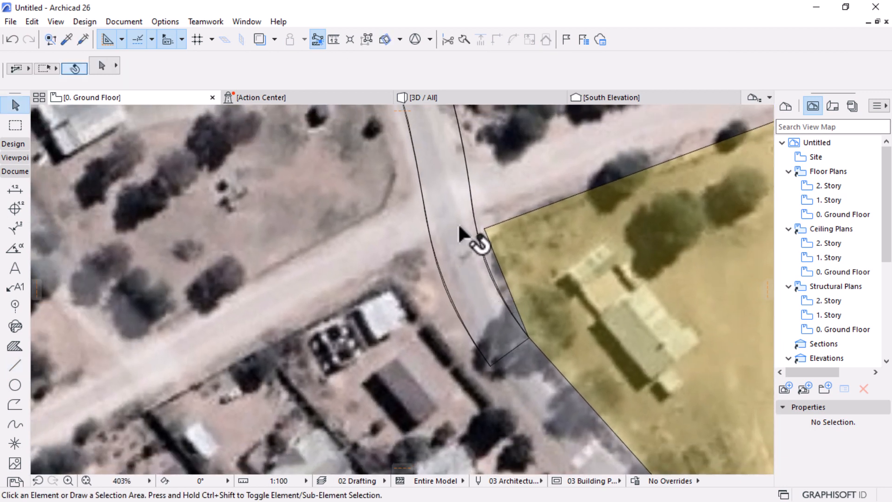
{"action": "scroll", "coordinate": [518, 364], "scroll_direction": "up", "scroll_amount": 5}
{"action": "scroll", "coordinate": [511, 366], "scroll_direction": "down", "scroll_amount": 3}
{"action": "scroll", "coordinate": [502, 322], "scroll_direction": "up", "scroll_amount": 4}
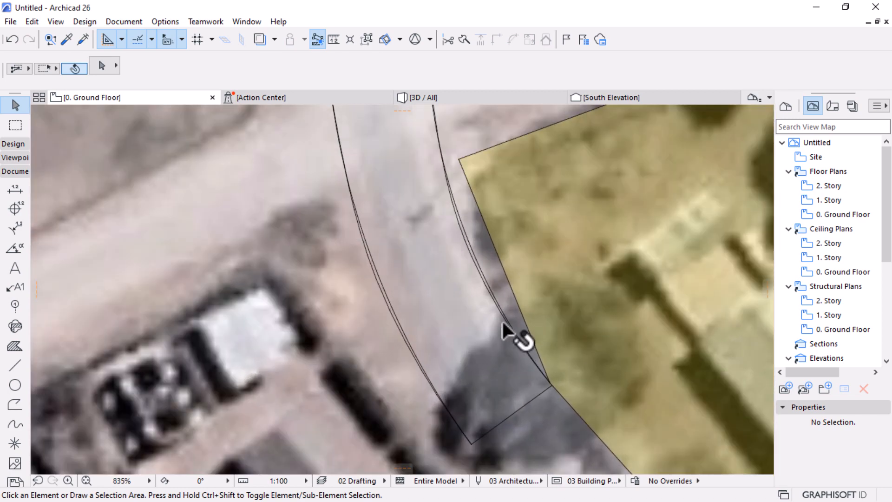
{"action": "left_click", "coordinate": [495, 297]}
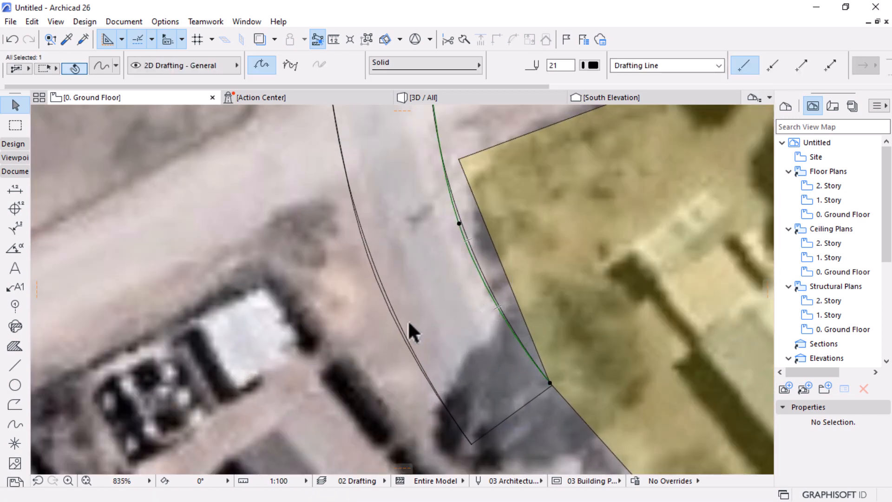
{"action": "left_click", "coordinate": [394, 323], "text": "shift"}
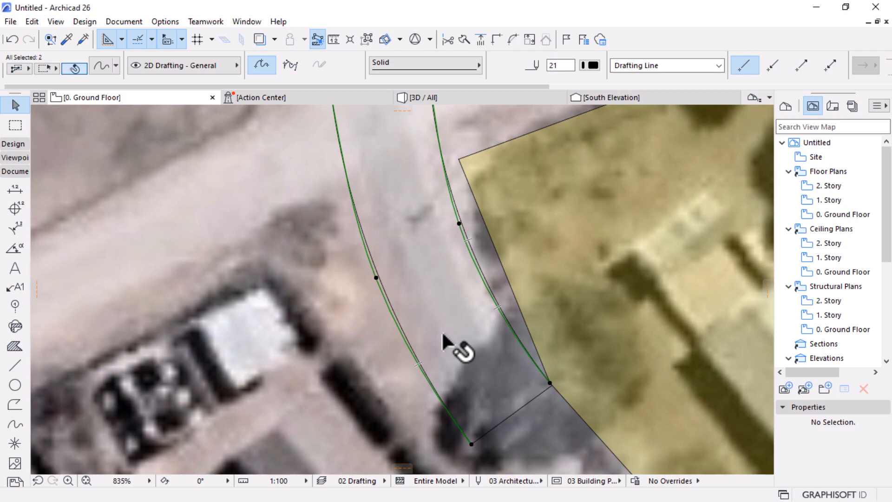
{"action": "key", "text": "Escape"}
{"action": "scroll", "coordinate": [501, 377], "scroll_direction": "down", "scroll_amount": 3}
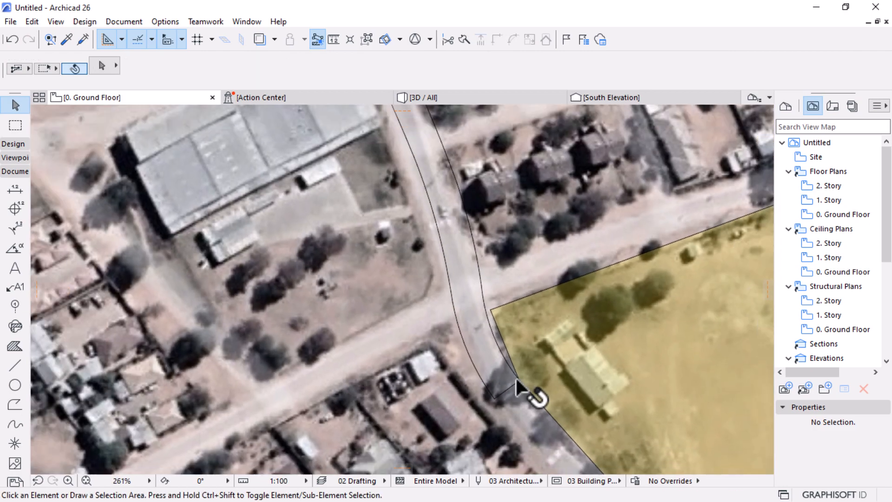
{"action": "scroll", "coordinate": [516, 380], "scroll_direction": "down", "scroll_amount": 3}
{"action": "scroll", "coordinate": [435, 307], "scroll_direction": "down", "scroll_amount": 2}
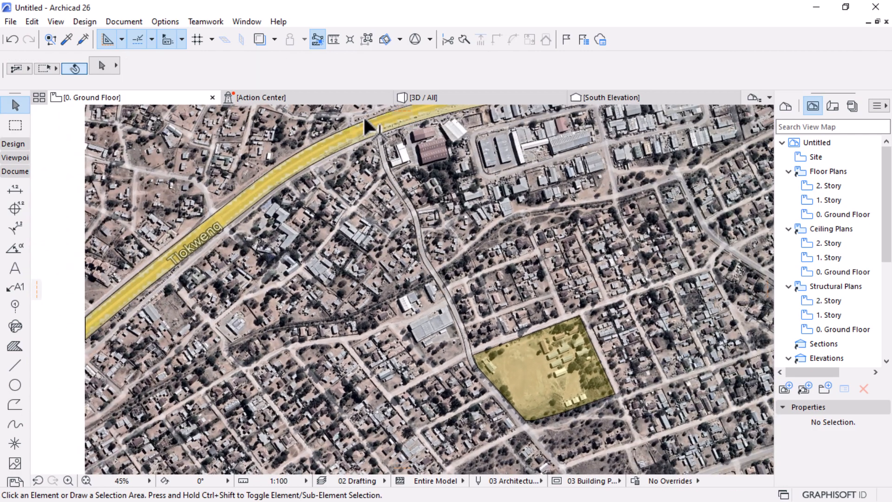
{"action": "scroll", "coordinate": [364, 122], "scroll_direction": "up", "scroll_amount": 7}
{"action": "scroll", "coordinate": [420, 232], "scroll_direction": "down", "scroll_amount": 5}
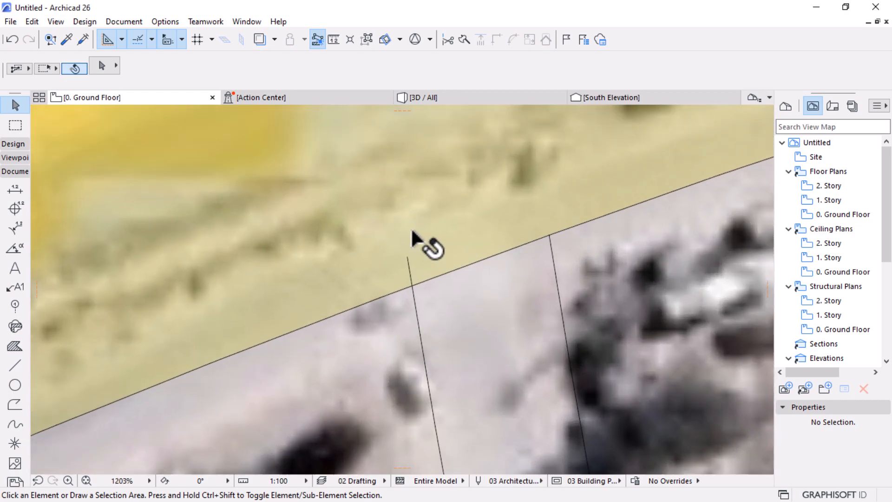
- Fill the side road between its two boundary splines with a 25 % drafting fill
{"action": "scroll", "coordinate": [418, 181], "scroll_direction": "down", "scroll_amount": 3}
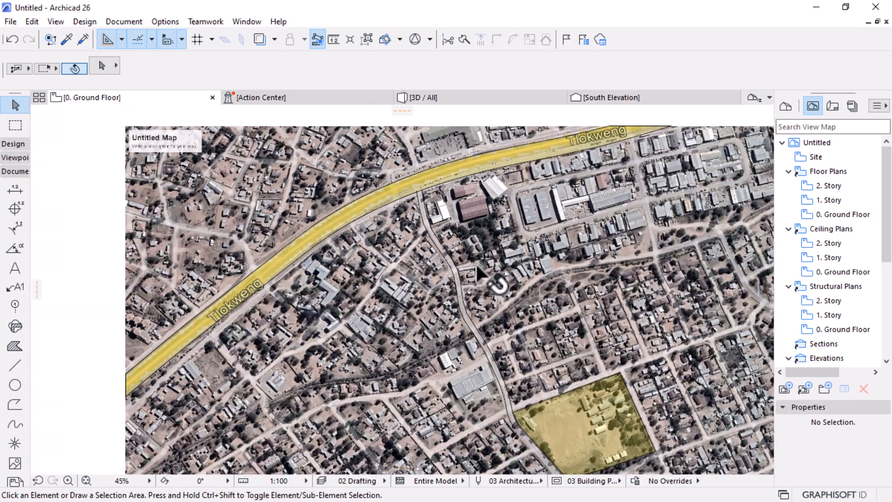
{"action": "scroll", "coordinate": [506, 423], "scroll_direction": "up", "scroll_amount": 3}
{"action": "left_click", "coordinate": [500, 326]}
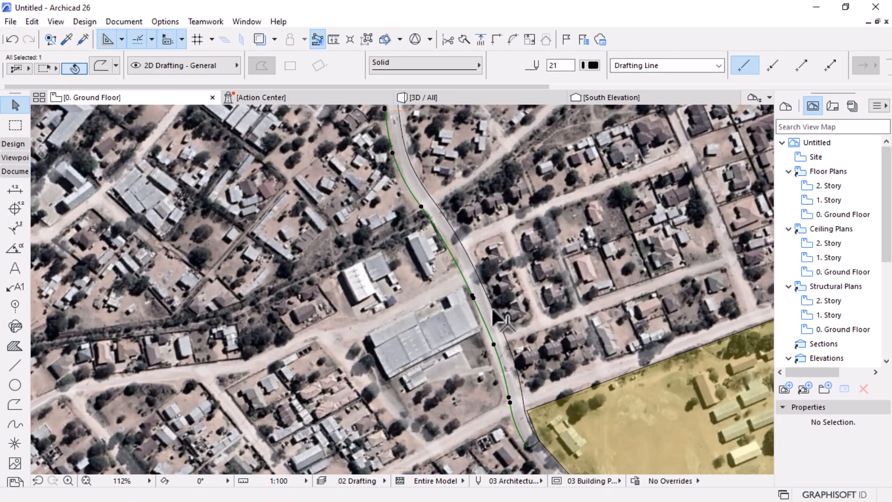
{"action": "key", "text": "Escape"}
{"action": "left_click", "coordinate": [14, 346]}
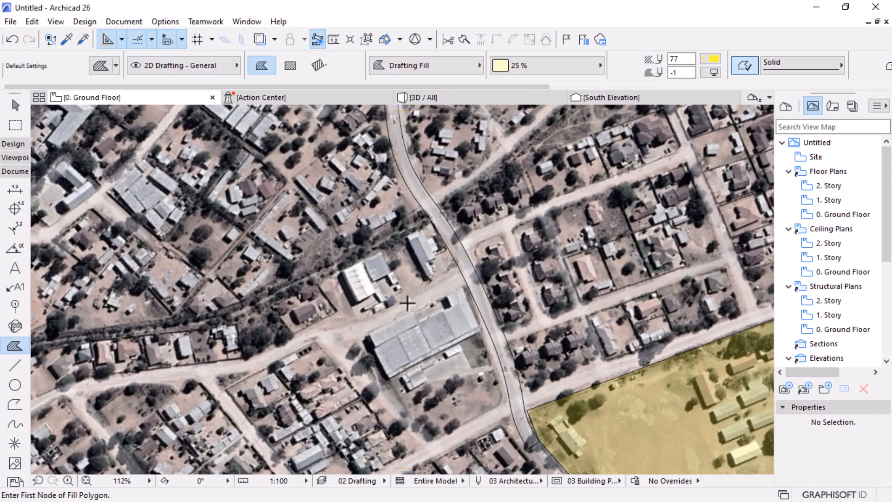
{"action": "left_click", "coordinate": [476, 308]}
{"action": "scroll", "coordinate": [465, 321], "scroll_direction": "down", "scroll_amount": 3}
{"action": "scroll", "coordinate": [406, 138], "scroll_direction": "up", "scroll_amount": 2}
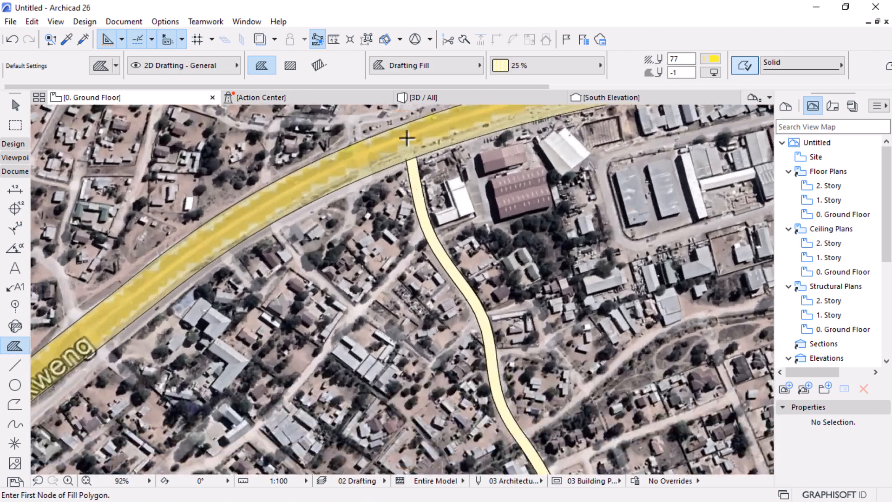
- Delete the leftover boundary polylines along both edges of the filled side road at the main-road junction
{"action": "scroll", "coordinate": [408, 144], "scroll_direction": "up", "scroll_amount": 7}
{"action": "key", "text": "Escape"}
{"action": "left_click", "coordinate": [396, 256]}
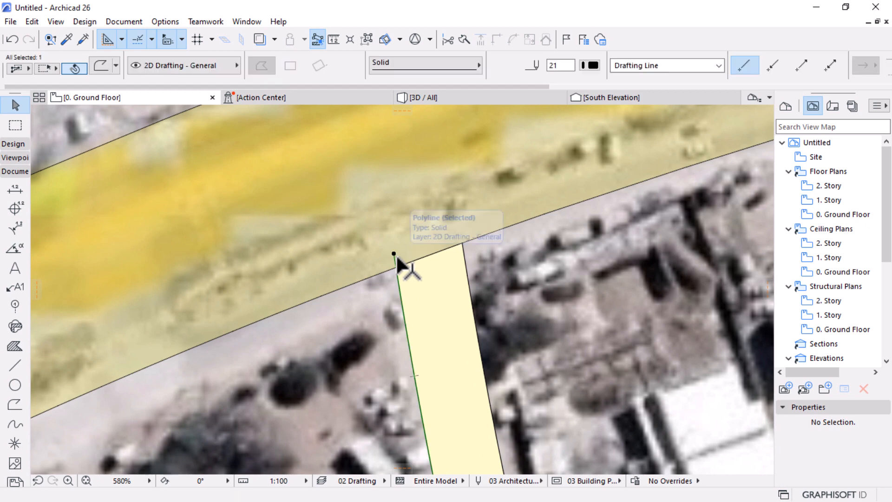
{"action": "key", "text": "Escape"}
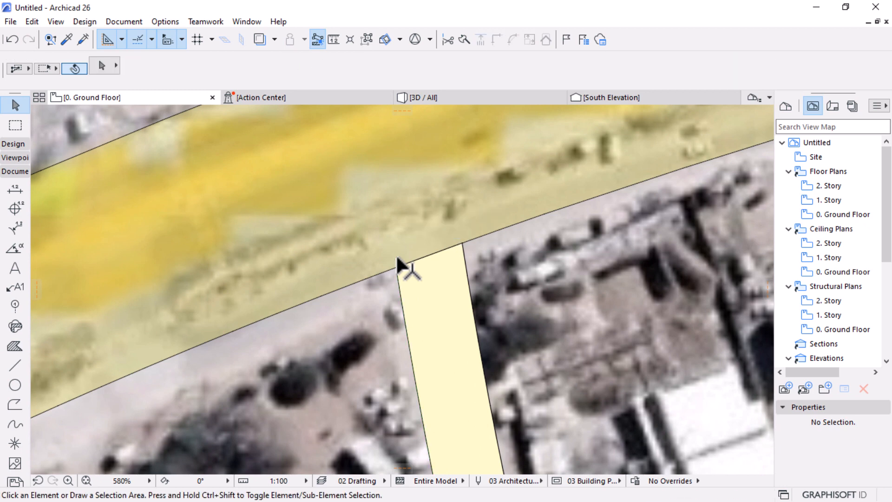
{"action": "left_click", "coordinate": [463, 259]}
{"action": "key", "text": "Escape"}
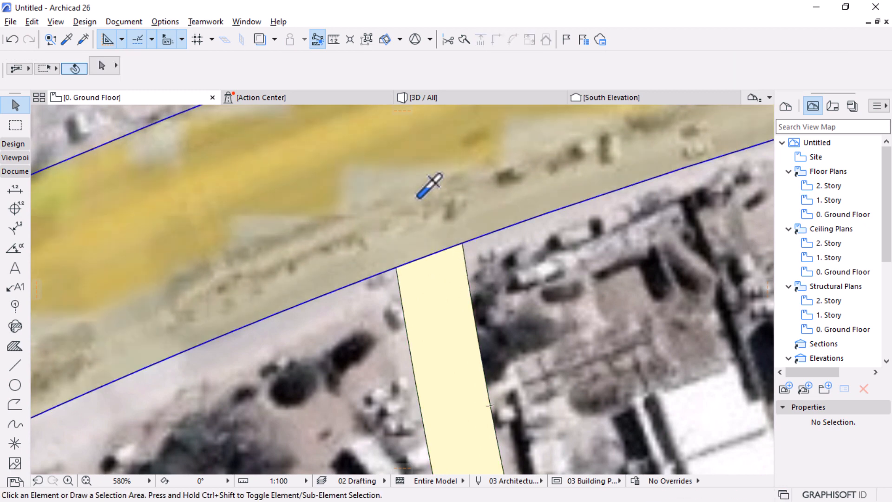
- Transfer the yellow main road's fill settings to the side-road fill
{"action": "left_click", "coordinate": [418, 197], "text": "alt"}
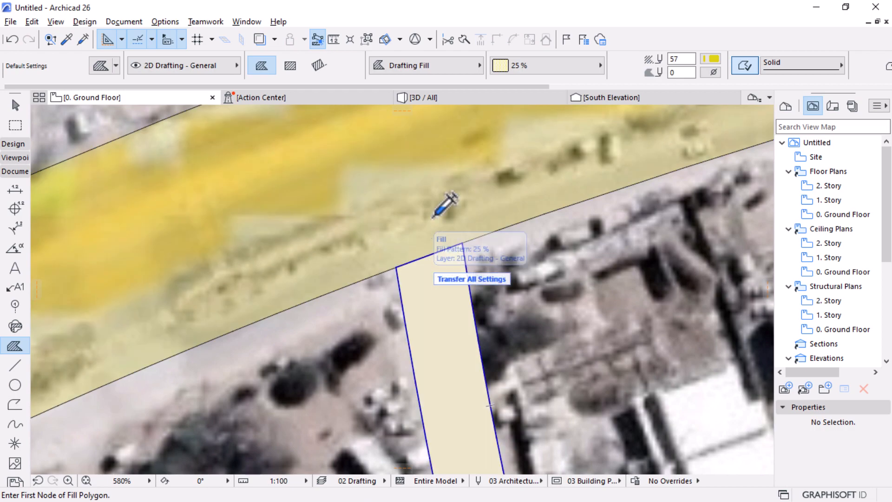
{"action": "key", "text": "Escape"}
{"action": "scroll", "coordinate": [432, 210], "scroll_direction": "down", "scroll_amount": 5}
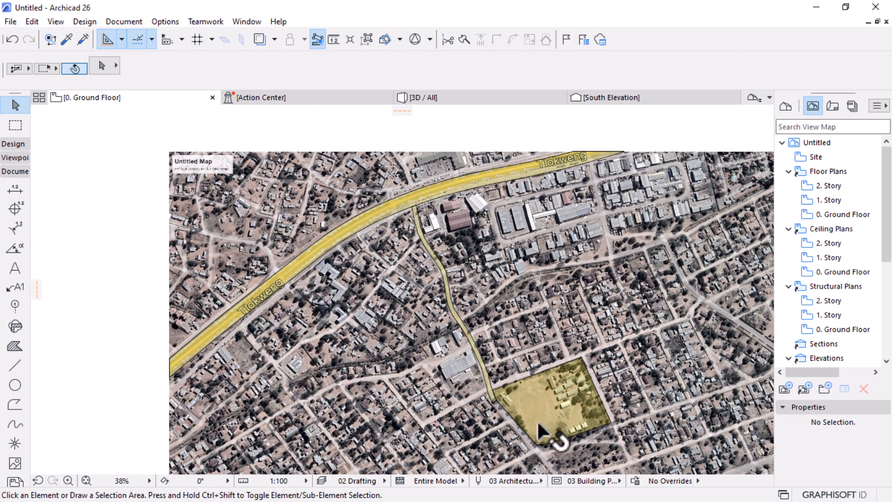
- Offset the side-road fill's southern end edge further southeast along the highlighted site's western boundary
{"action": "scroll", "coordinate": [537, 419], "scroll_direction": "up", "scroll_amount": 5}
{"action": "scroll", "coordinate": [499, 249], "scroll_direction": "down", "scroll_amount": 2}
{"action": "scroll", "coordinate": [380, 223], "scroll_direction": "up", "scroll_amount": 4}
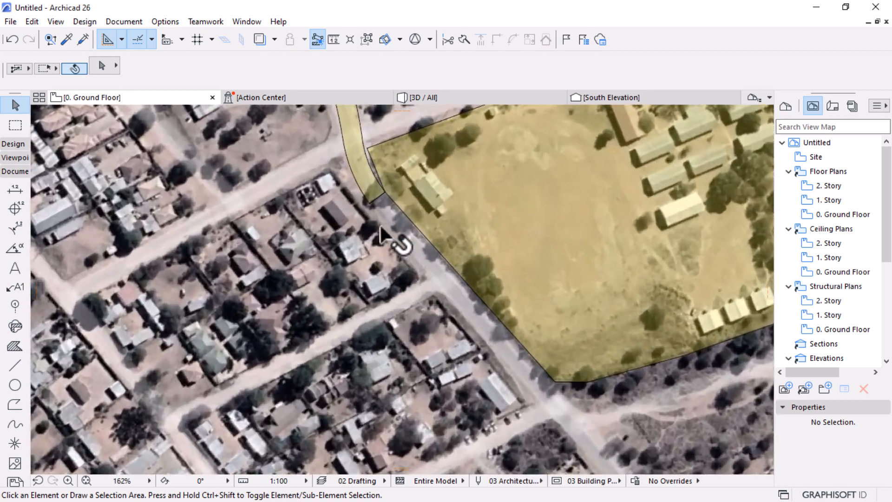
{"action": "scroll", "coordinate": [380, 223], "scroll_direction": "up", "scroll_amount": 3}
{"action": "left_click", "coordinate": [377, 195]}
{"action": "left_click", "coordinate": [377, 197]}
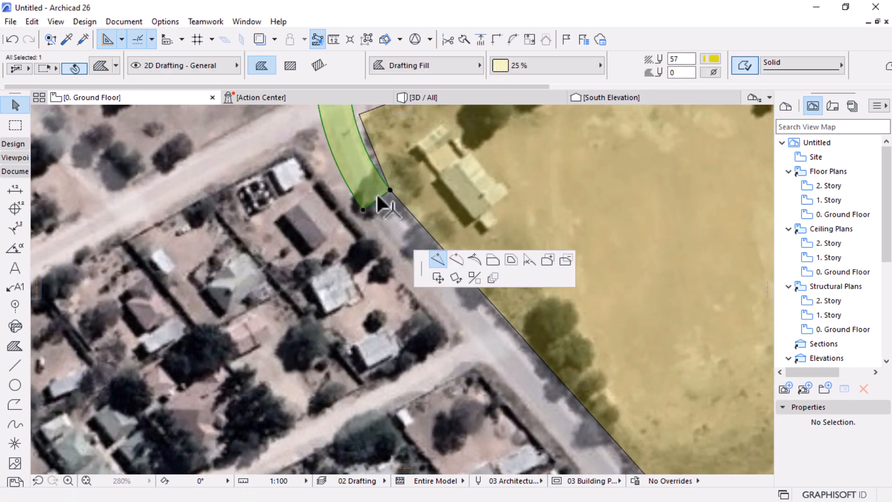
{"action": "left_click", "coordinate": [709, 239]}
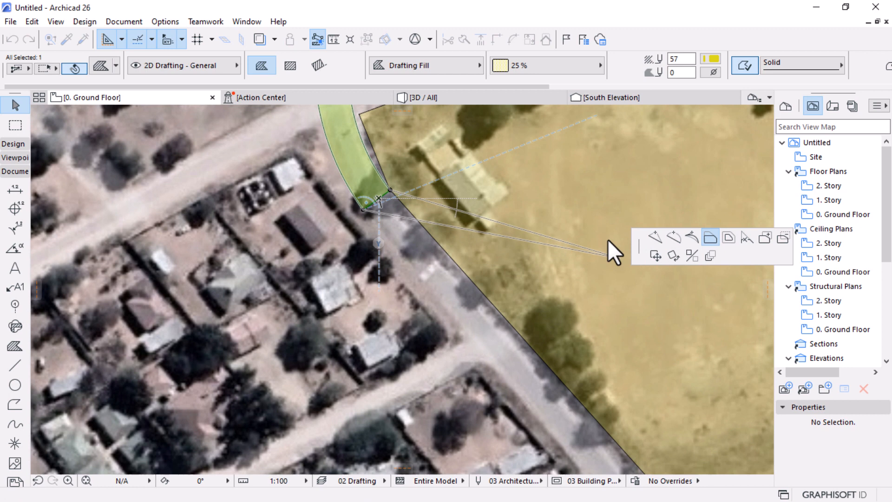
{"action": "left_click", "coordinate": [408, 234]}
{"action": "key", "text": "Escape"}
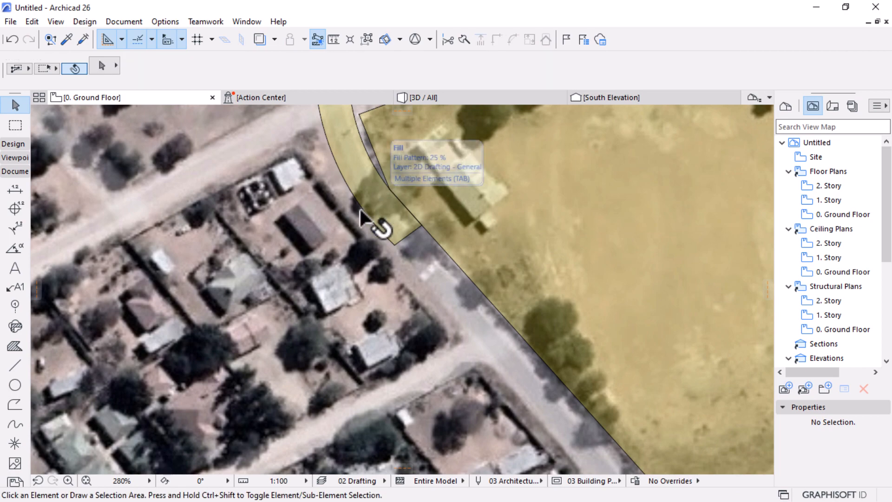
- Start a spline at the main road's southern edge beside the Tlokweng label and trace southwest along the parallel service road
{"action": "scroll", "coordinate": [532, 364], "scroll_direction": "down", "scroll_amount": 8}
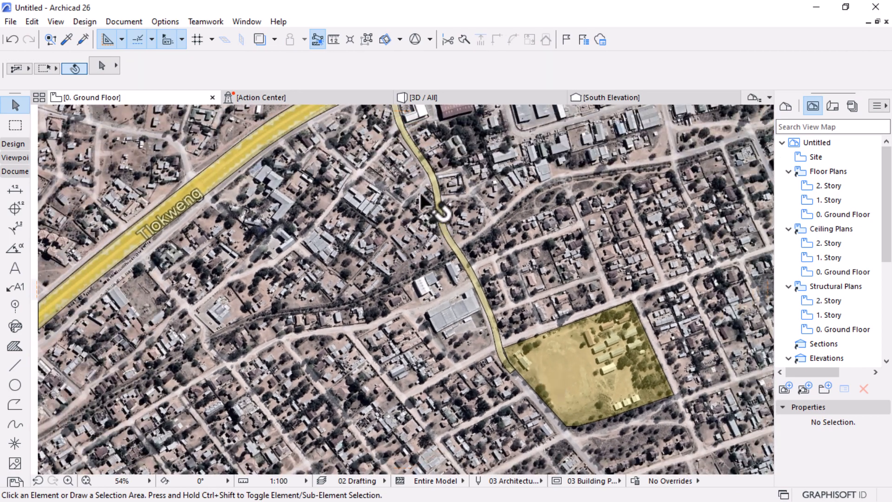
{"action": "scroll", "coordinate": [524, 349], "scroll_direction": "down", "scroll_amount": 3}
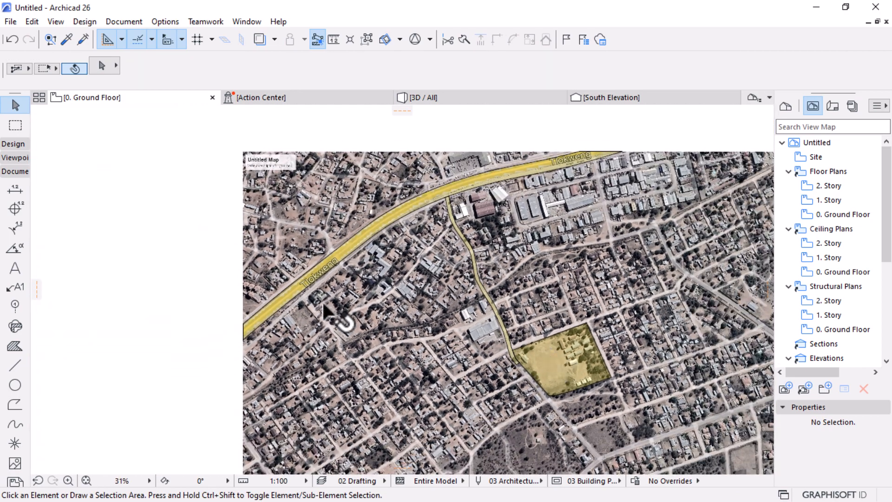
{"action": "scroll", "coordinate": [288, 325], "scroll_direction": "up", "scroll_amount": 3}
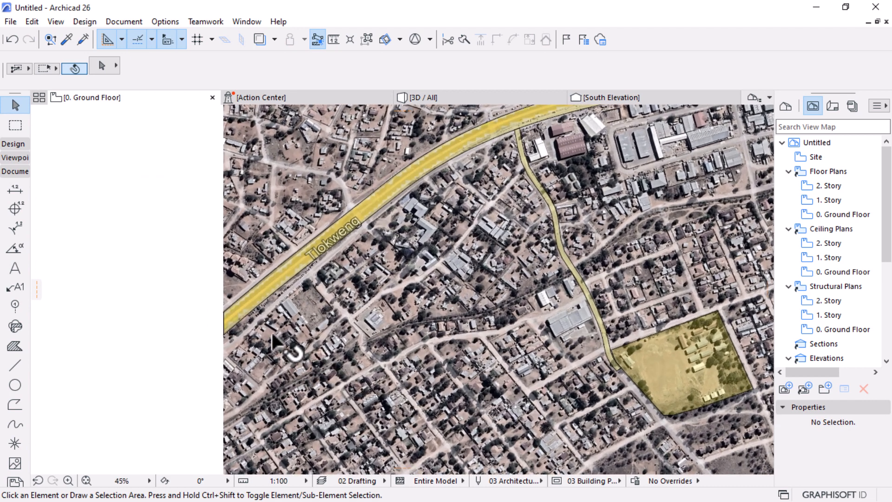
{"action": "scroll", "coordinate": [273, 338], "scroll_direction": "up", "scroll_amount": 2}
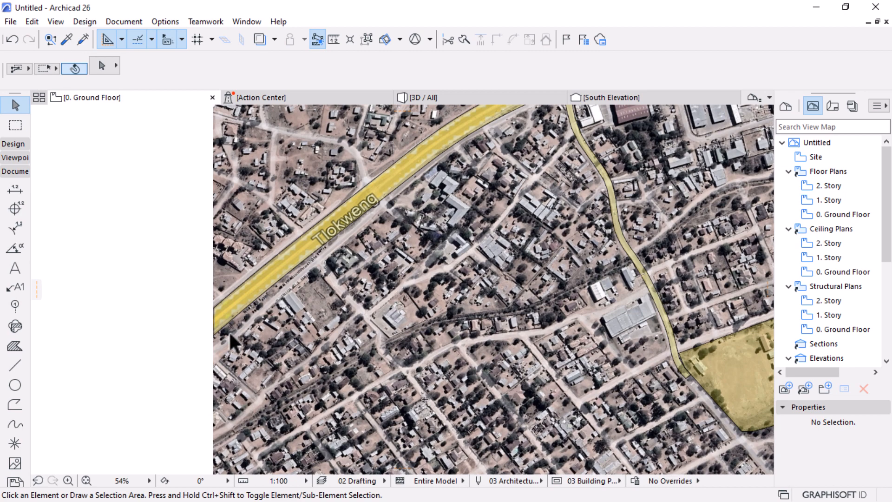
{"action": "scroll", "coordinate": [229, 333], "scroll_direction": "up", "scroll_amount": 4}
{"action": "left_click", "coordinate": [15, 427]}
{"action": "scroll", "coordinate": [381, 207], "scroll_direction": "up", "scroll_amount": 4}
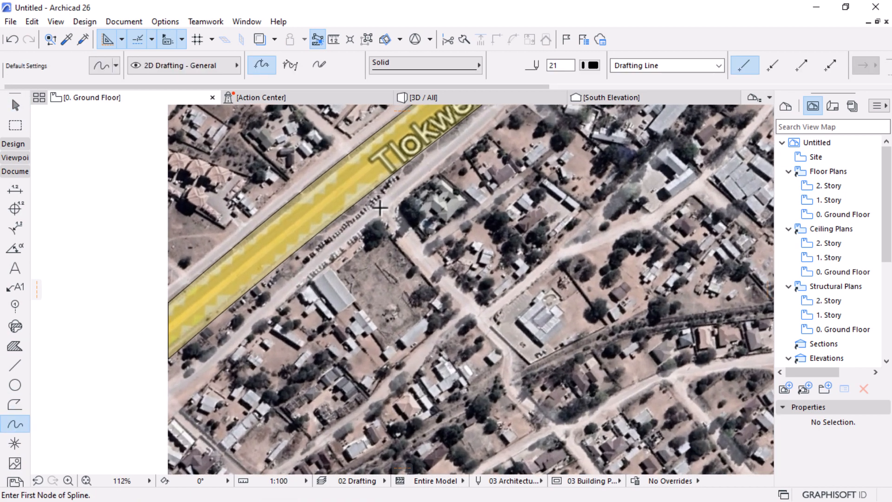
{"action": "scroll", "coordinate": [477, 332], "scroll_direction": "down", "scroll_amount": 4}
{"action": "scroll", "coordinate": [541, 167], "scroll_direction": "up", "scroll_amount": 4}
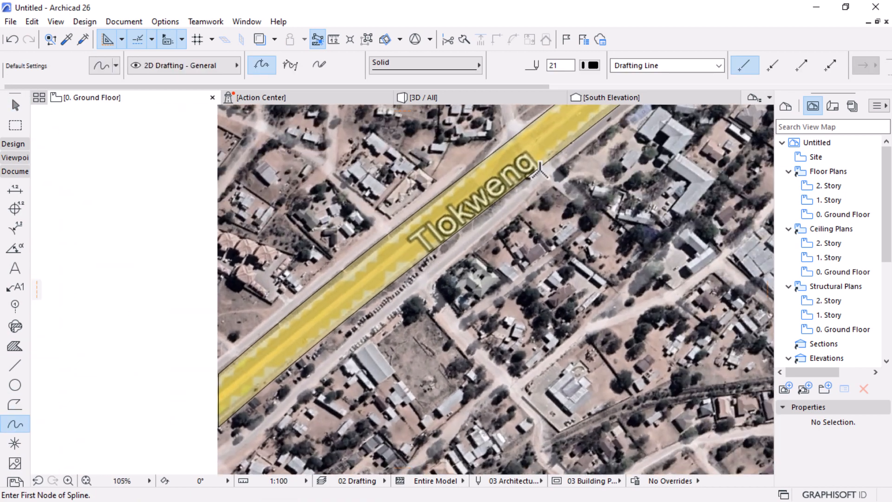
{"action": "left_click", "coordinate": [541, 166]}
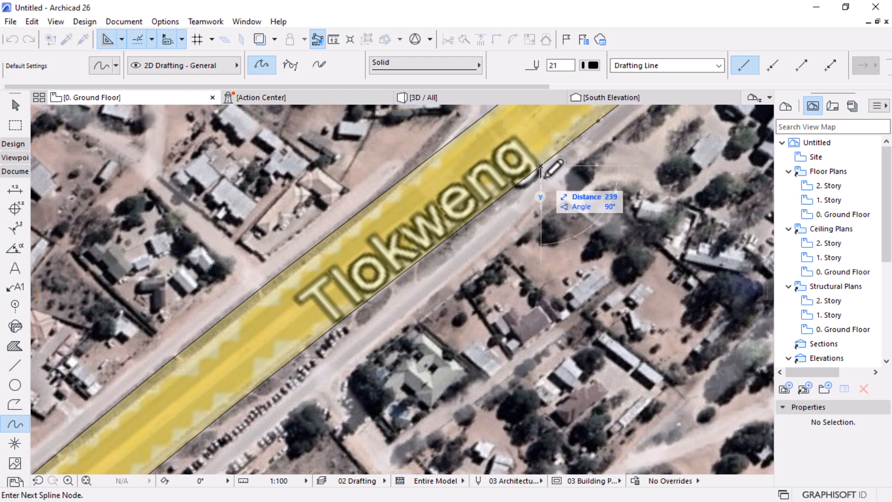
{"action": "left_click", "coordinate": [518, 201]}
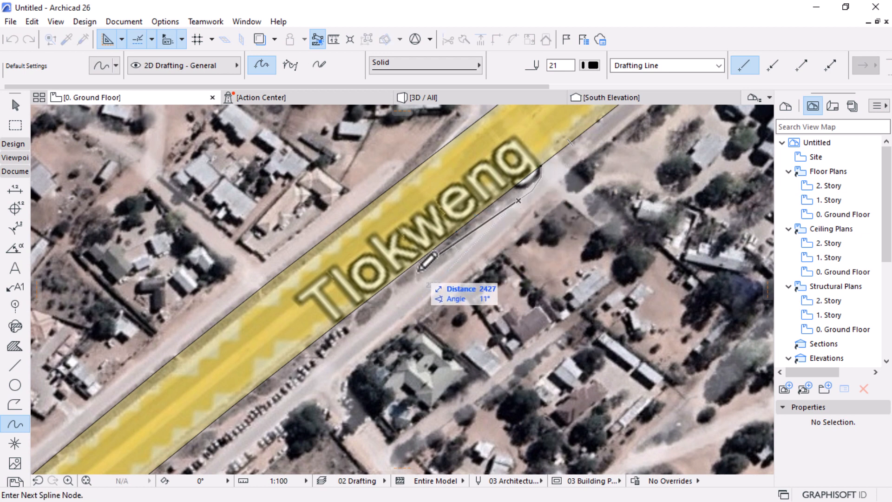
{"action": "left_click", "coordinate": [414, 281]}
{"action": "left_click", "coordinate": [319, 358]}
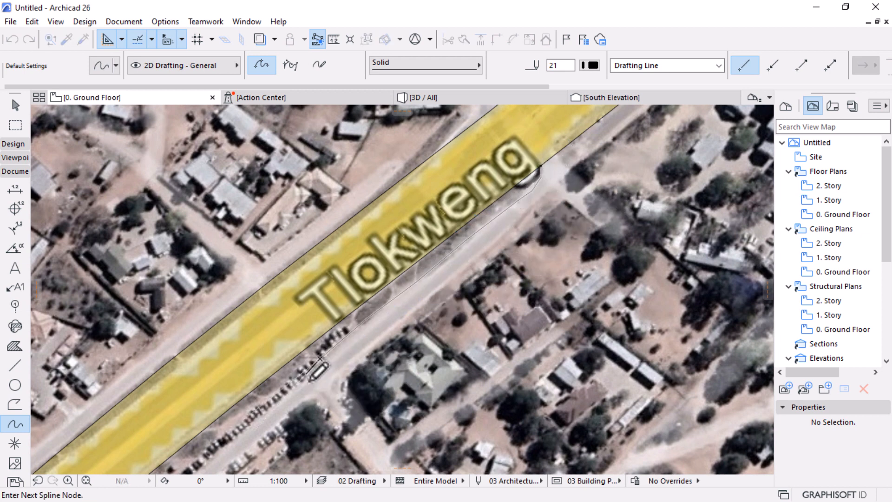
- Continue the spline southeast along the connecting road's western edge, around the bend to the junction with the east-west road
{"action": "scroll", "coordinate": [325, 342], "scroll_direction": "down", "scroll_amount": 3}
{"action": "scroll", "coordinate": [342, 311], "scroll_direction": "up", "scroll_amount": 3}
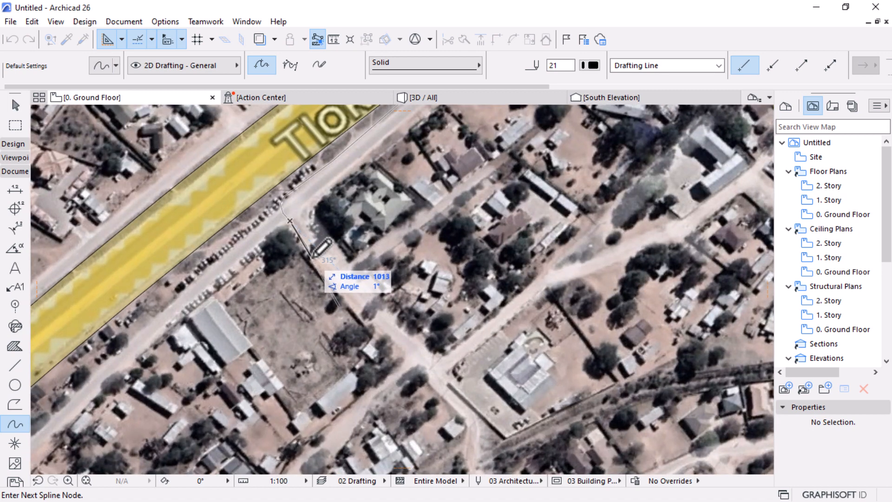
{"action": "left_click", "coordinate": [374, 323]}
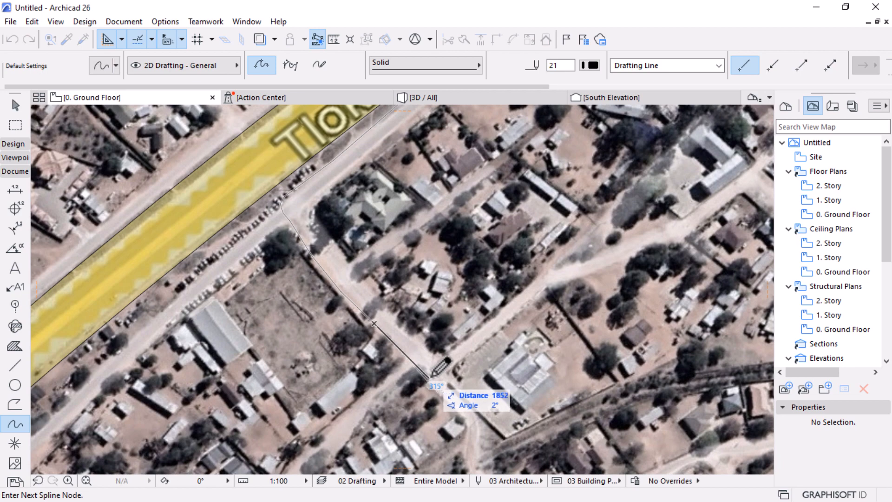
{"action": "scroll", "coordinate": [430, 378], "scroll_direction": "down", "scroll_amount": 5}
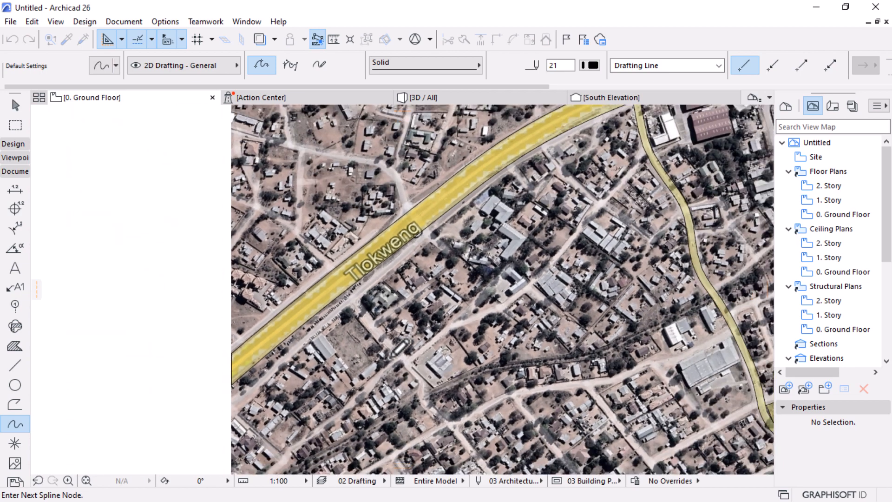
{"action": "scroll", "coordinate": [408, 377], "scroll_direction": "down", "scroll_amount": 1}
{"action": "scroll", "coordinate": [395, 325], "scroll_direction": "up", "scroll_amount": 6}
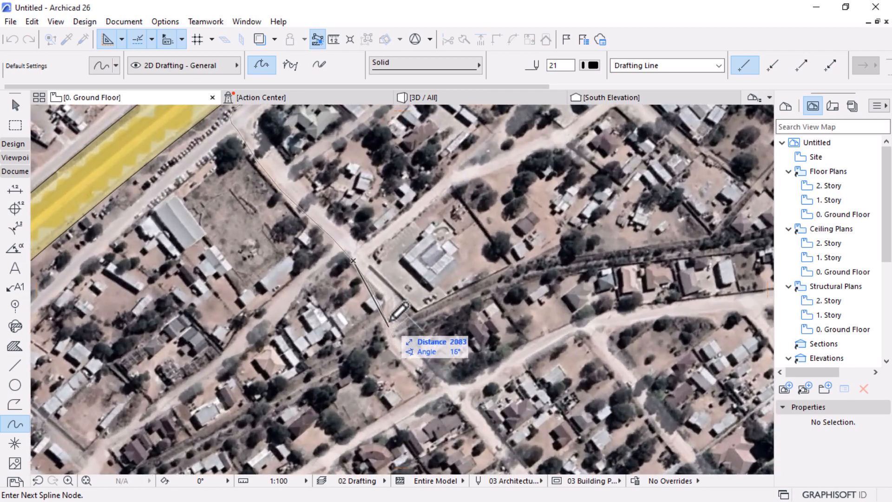
{"action": "left_click", "coordinate": [382, 327]}
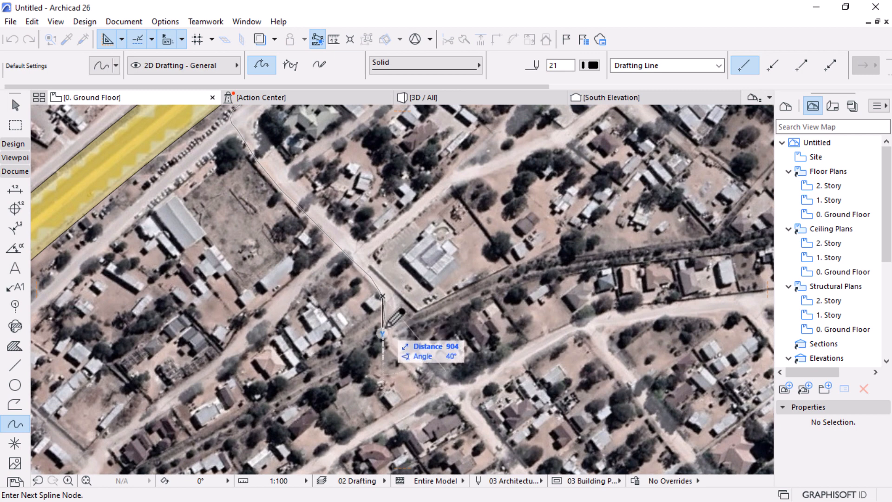
{"action": "left_click", "coordinate": [397, 358]}
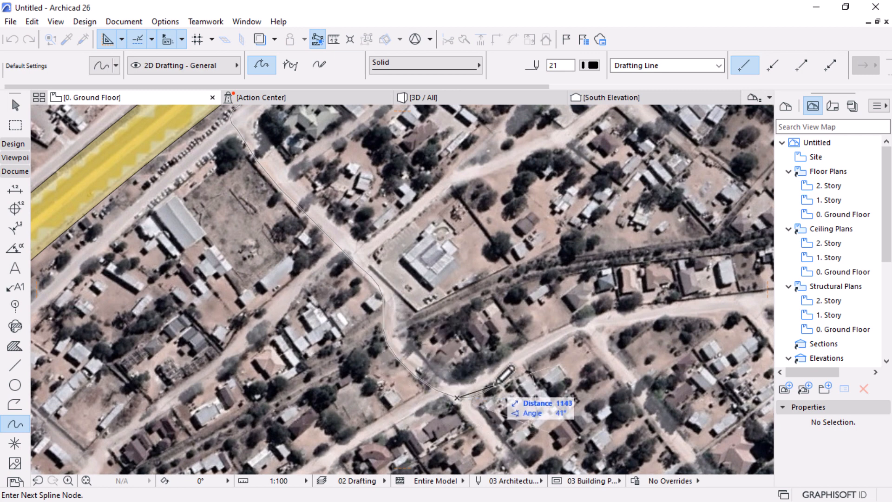
- Continue the spline northeast along the southern edge of the east-west road from the junction
{"action": "left_click", "coordinate": [493, 384]}
{"action": "left_click", "coordinate": [540, 352]}
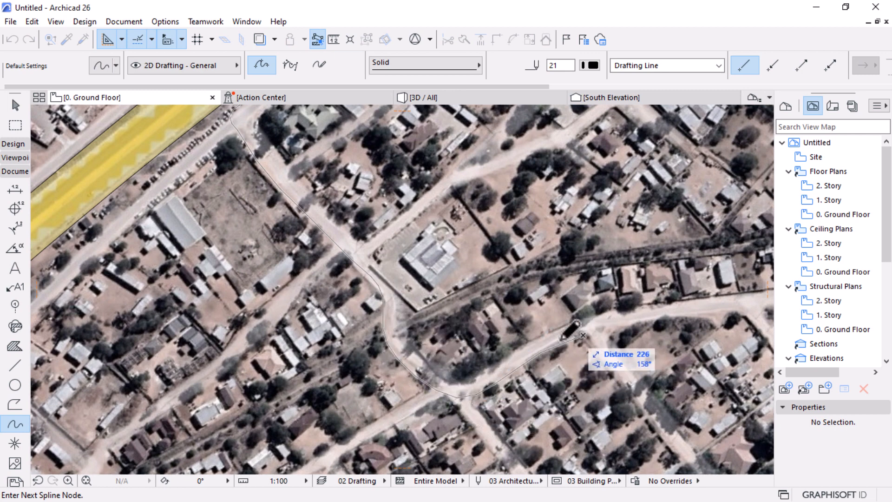
{"action": "scroll", "coordinate": [572, 330], "scroll_direction": "down", "scroll_amount": 4}
{"action": "scroll", "coordinate": [534, 327], "scroll_direction": "up", "scroll_amount": 4}
{"action": "left_click", "coordinate": [523, 339]}
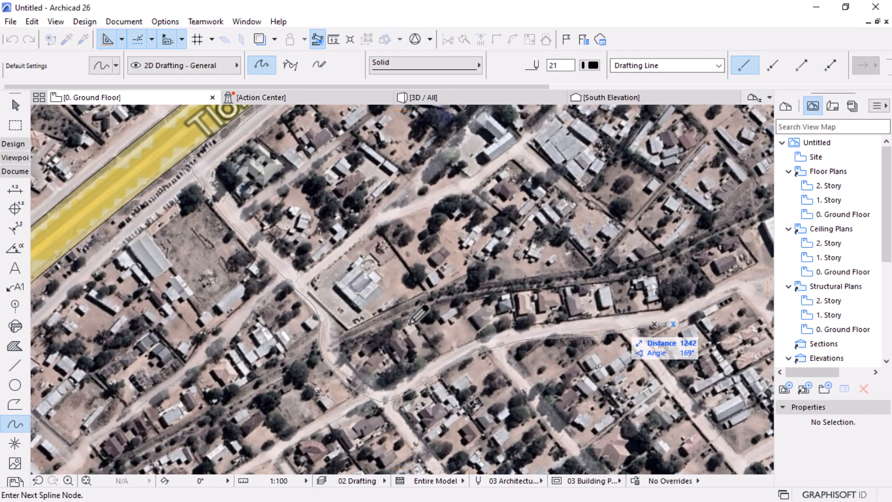
- Extend the spline past the large warehouse and finish it at the filled side road's western edge
{"action": "scroll", "coordinate": [267, 309], "scroll_direction": "down", "scroll_amount": 3}
{"action": "scroll", "coordinate": [297, 381], "scroll_direction": "up", "scroll_amount": 3}
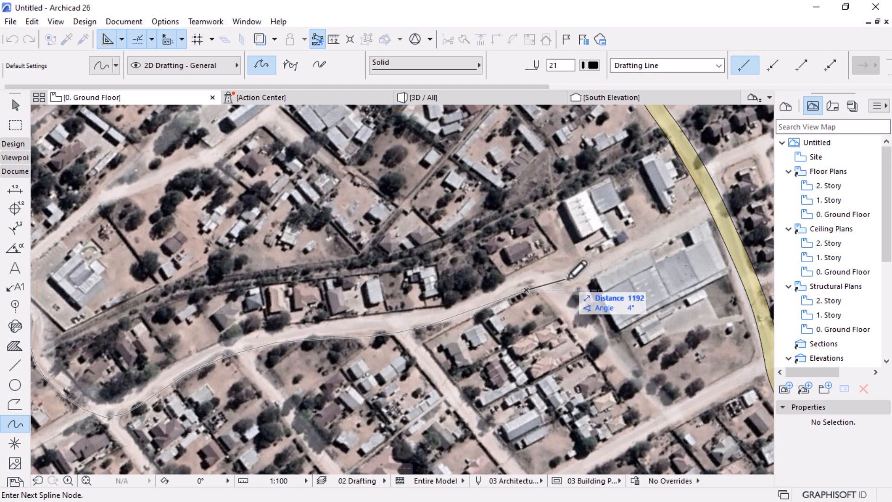
{"action": "left_click", "coordinate": [639, 256]}
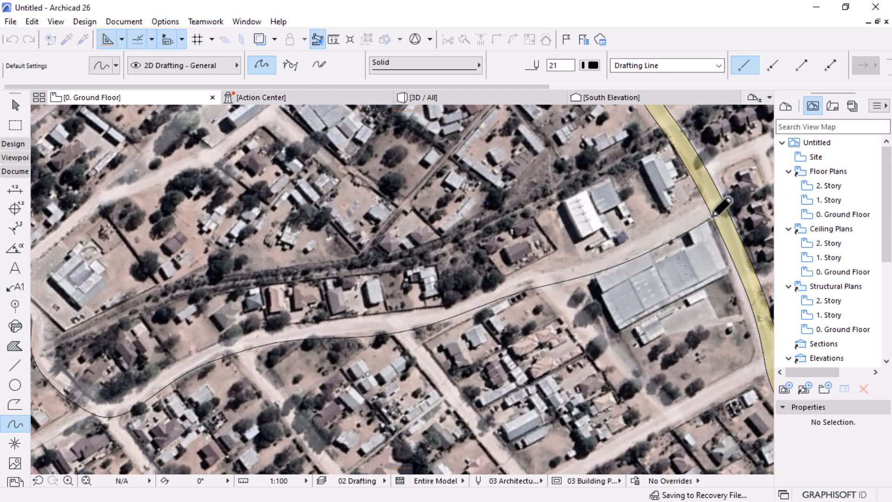
{"action": "scroll", "coordinate": [656, 272], "scroll_direction": "down", "scroll_amount": 3}
{"action": "scroll", "coordinate": [715, 204], "scroll_direction": "up", "scroll_amount": 2}
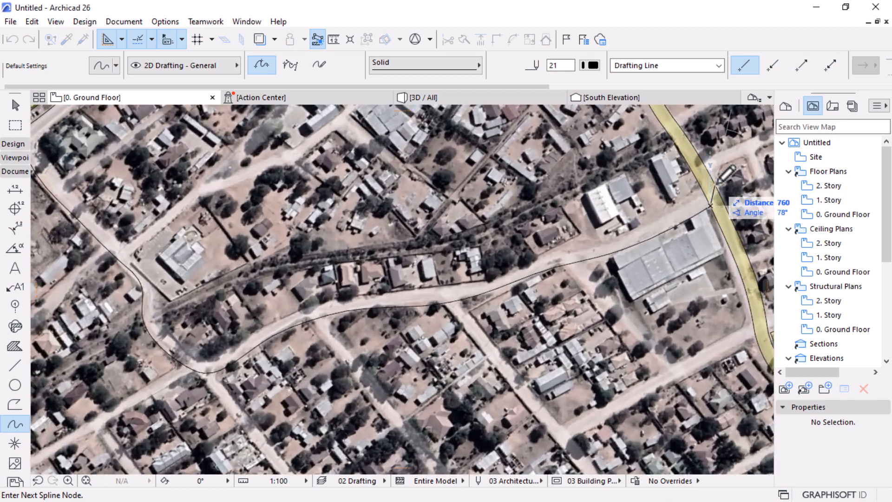
{"action": "double_click", "coordinate": [716, 205]}
{"action": "scroll", "coordinate": [708, 207], "scroll_direction": "up", "scroll_amount": 3}
{"action": "key", "text": "Escape"}
- Try offsetting a copy of the traced spline to the opposite road edge, inspect its tight bend beside the service road, and delete the copy
{"action": "left_click", "coordinate": [656, 235]}
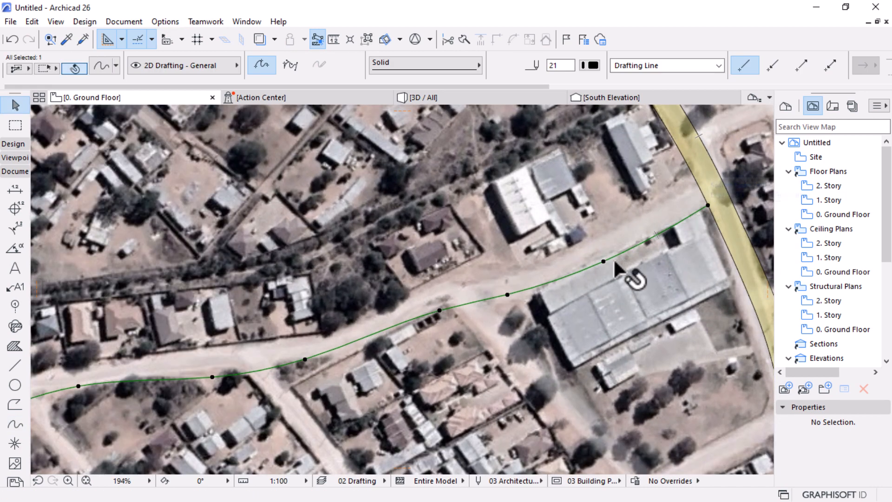
{"action": "left_click", "coordinate": [602, 261]}
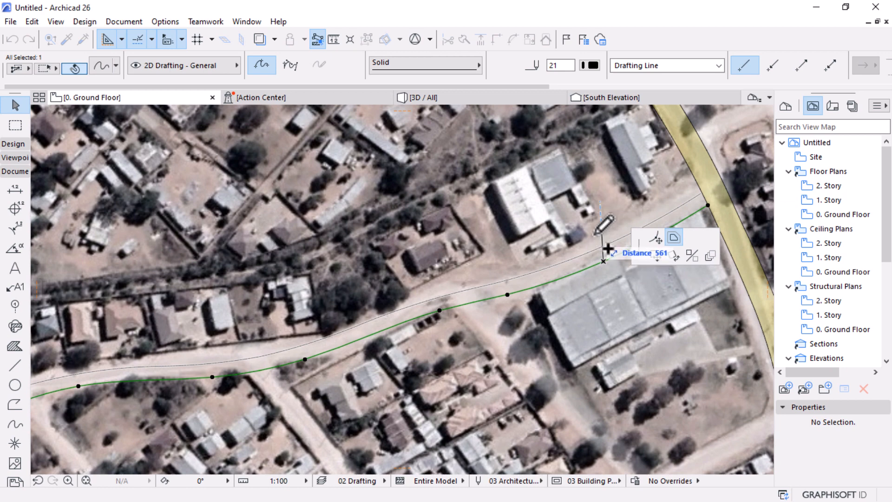
{"action": "key", "text": "Escape"}
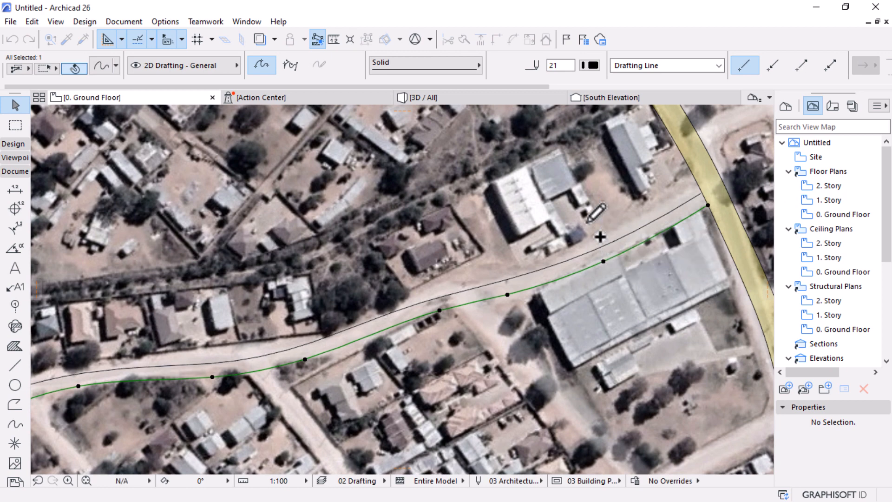
{"action": "scroll", "coordinate": [731, 260], "scroll_direction": "down", "scroll_amount": 5}
{"action": "scroll", "coordinate": [410, 254], "scroll_direction": "up", "scroll_amount": 10}
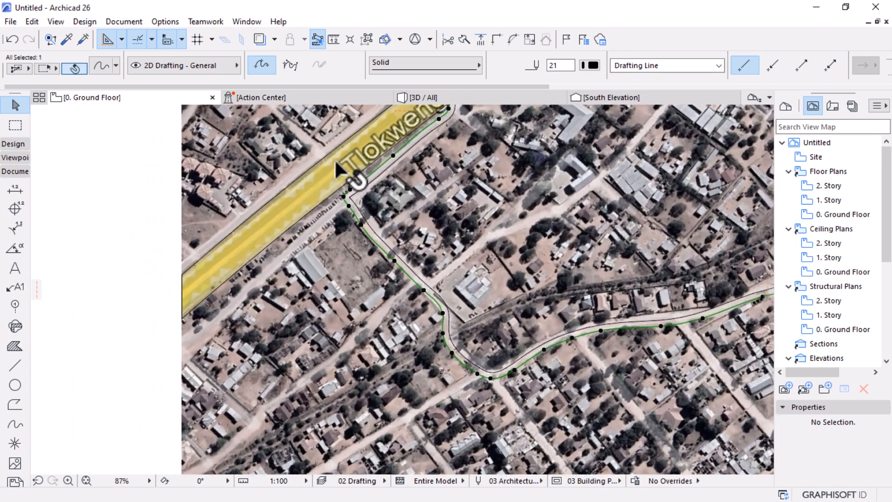
{"action": "scroll", "coordinate": [409, 321], "scroll_direction": "up", "scroll_amount": 6}
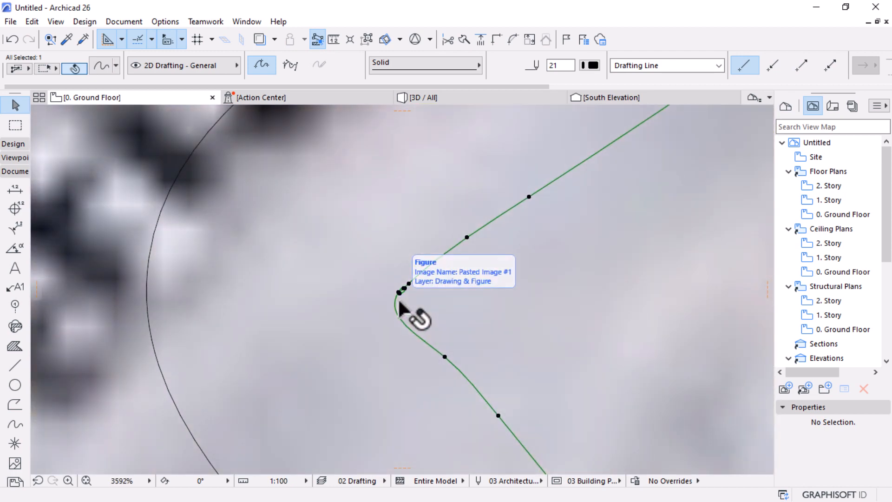
{"action": "scroll", "coordinate": [396, 304], "scroll_direction": "down", "scroll_amount": 6}
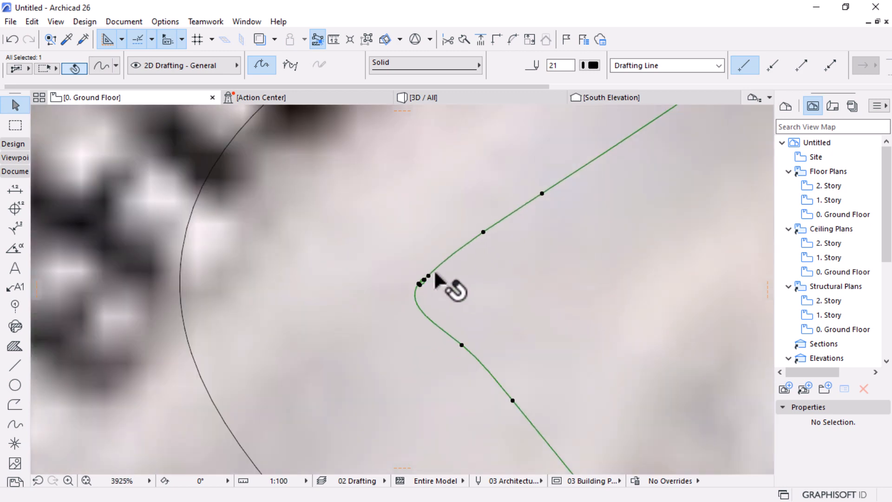
{"action": "scroll", "coordinate": [374, 265], "scroll_direction": "up", "scroll_amount": 2}
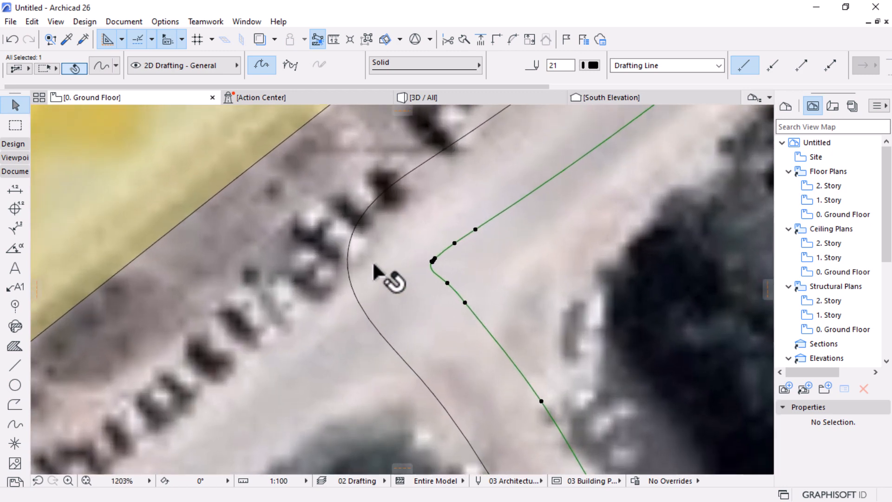
{"action": "key", "text": "Delete"}
- Select the original spline and move its node at the sharp bend southwest of the Tlokweng label inward, toward the road corner
{"action": "left_click", "coordinate": [349, 268]}
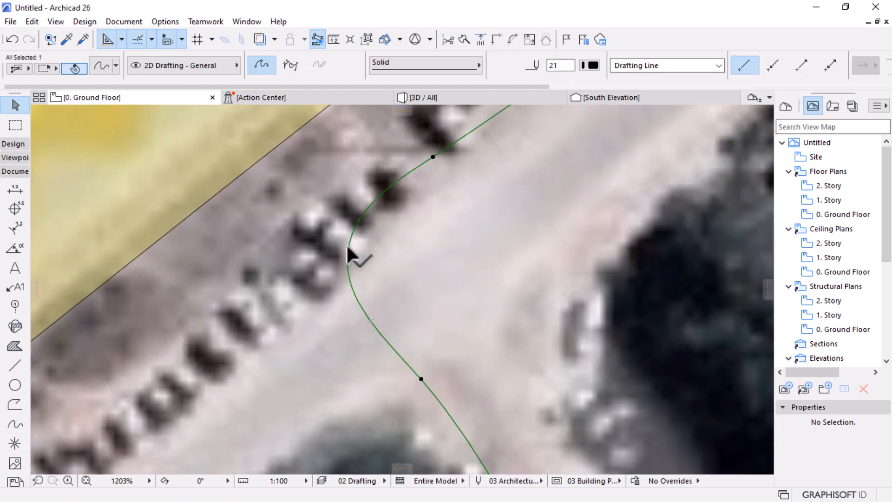
{"action": "left_click", "coordinate": [346, 250]}
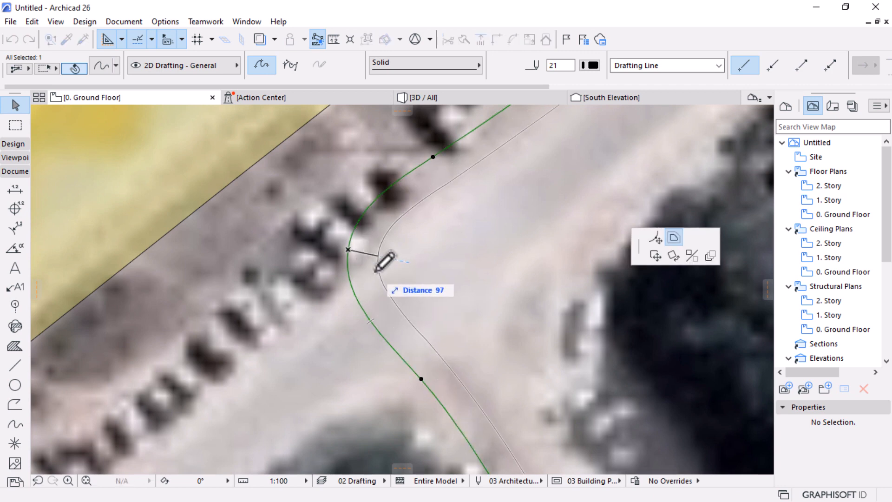
{"action": "left_click", "coordinate": [656, 240]}
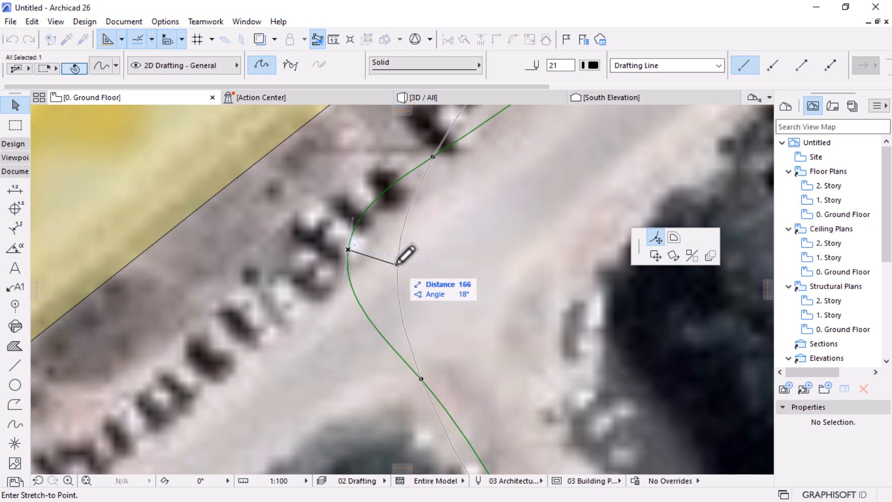
{"action": "left_click", "coordinate": [374, 249]}
{"action": "scroll", "coordinate": [374, 251], "scroll_direction": "down", "scroll_amount": 5}
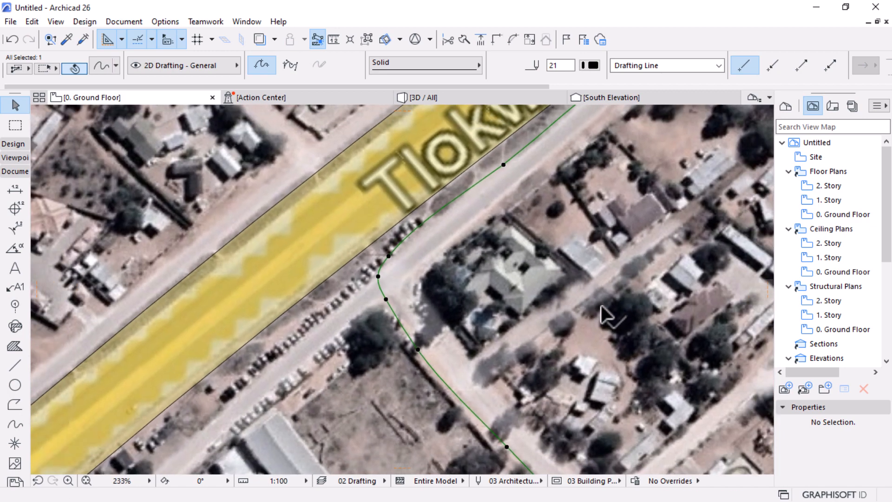
- Smooth the bend by shifting the node below it farther down the connecting road and the bend node slightly east
{"action": "scroll", "coordinate": [396, 277], "scroll_direction": "up", "scroll_amount": 3}
{"action": "left_click", "coordinate": [373, 319]}
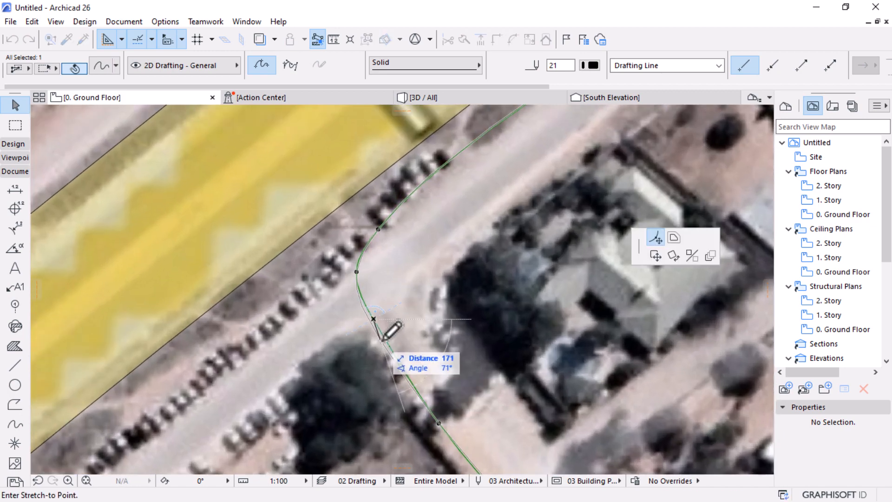
{"action": "left_click", "coordinate": [357, 271]}
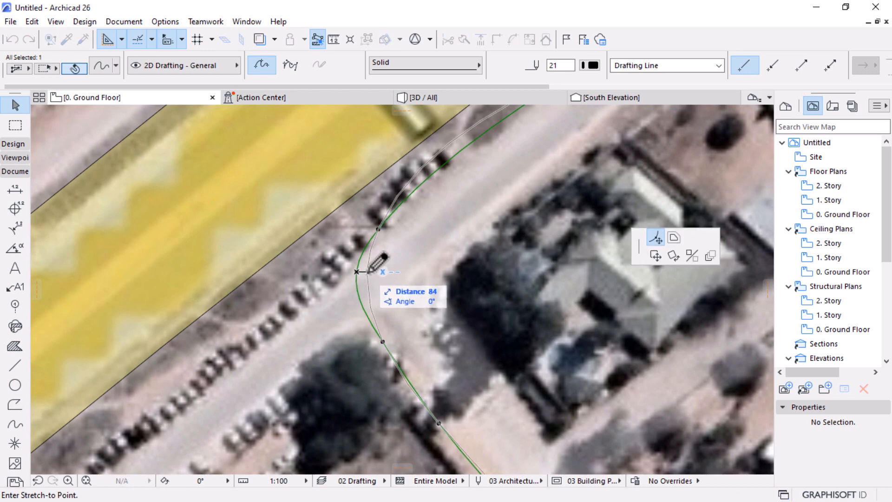
{"action": "left_click", "coordinate": [369, 272]}
{"action": "scroll", "coordinate": [414, 314], "scroll_direction": "down", "scroll_amount": 4}
{"action": "scroll", "coordinate": [484, 202], "scroll_direction": "up", "scroll_amount": 3}
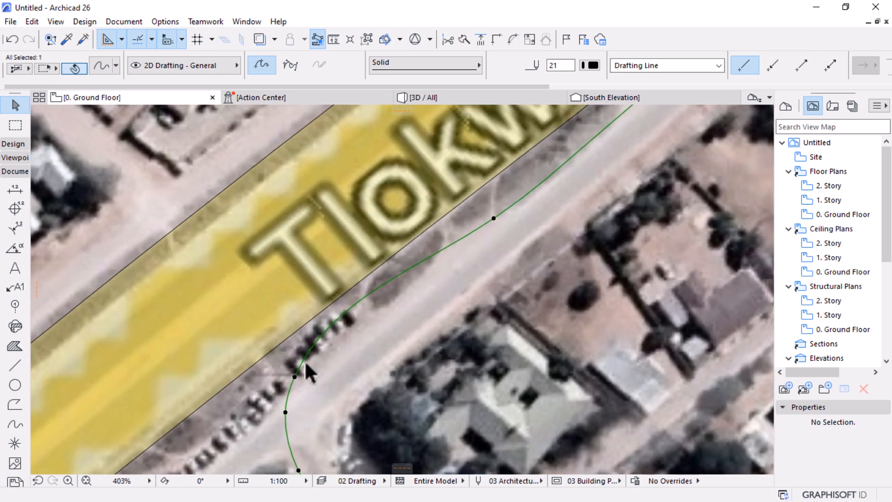
- Reposition the two spline nodes along the service road above the bend so the curve follows the road's northern edge
{"action": "left_click", "coordinate": [295, 377]}
{"action": "left_click", "coordinate": [340, 326]}
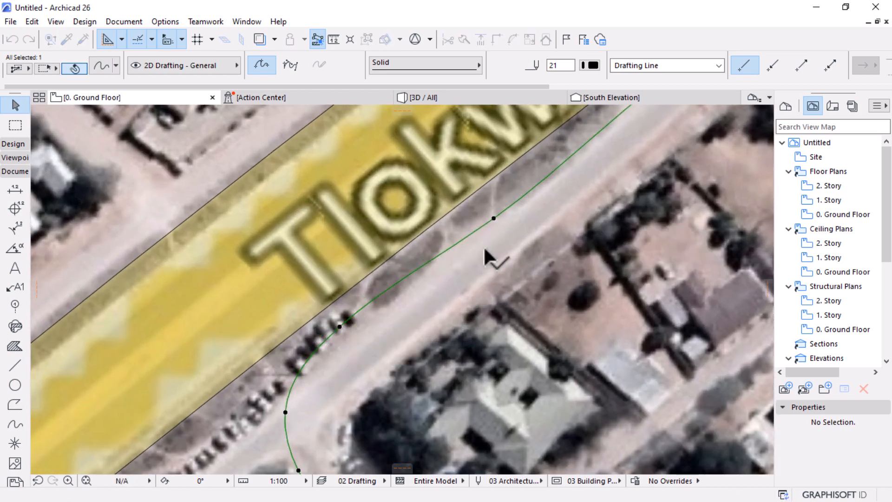
{"action": "left_click", "coordinate": [494, 216]}
{"action": "left_click", "coordinate": [483, 210]}
{"action": "scroll", "coordinate": [479, 219], "scroll_direction": "down", "scroll_amount": 5}
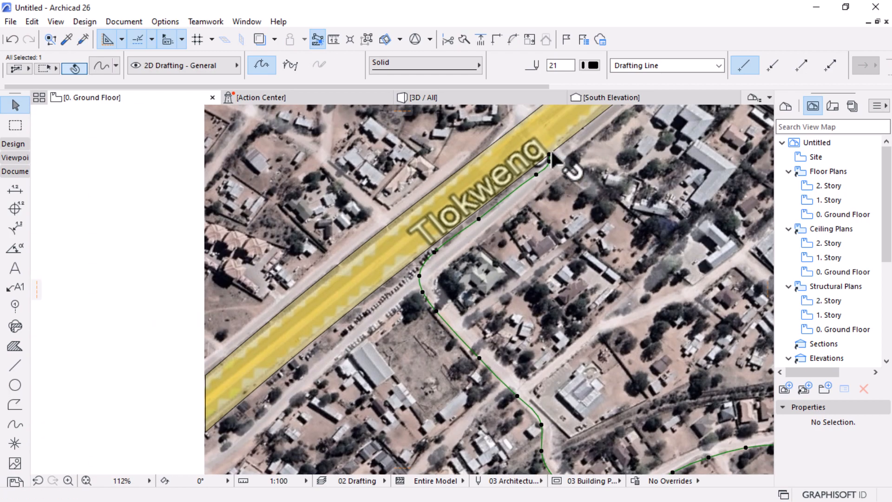
- Offset a copy of the reshaped spline to the opposite edge of the traced road
{"action": "scroll", "coordinate": [552, 159], "scroll_direction": "up", "scroll_amount": 5}
{"action": "scroll", "coordinate": [464, 172], "scroll_direction": "down", "scroll_amount": 7}
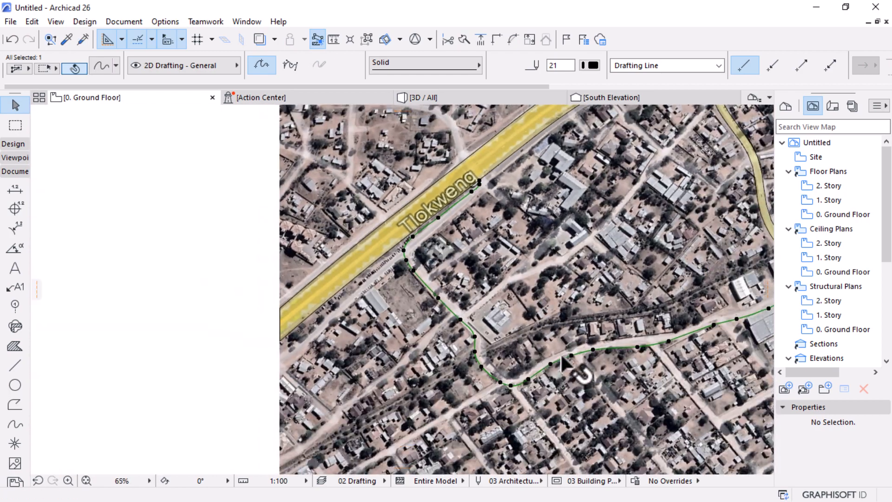
{"action": "scroll", "coordinate": [562, 361], "scroll_direction": "up", "scroll_amount": 3}
{"action": "left_click", "coordinate": [574, 350]}
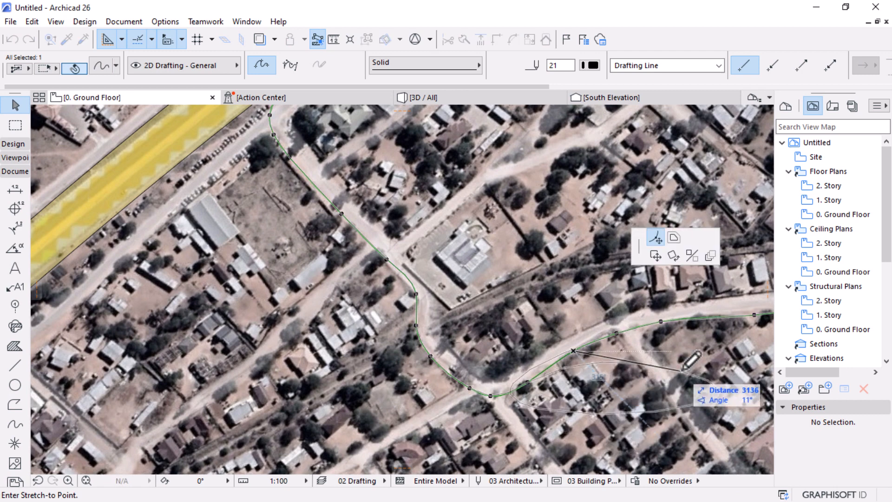
{"action": "left_click", "coordinate": [674, 238]}
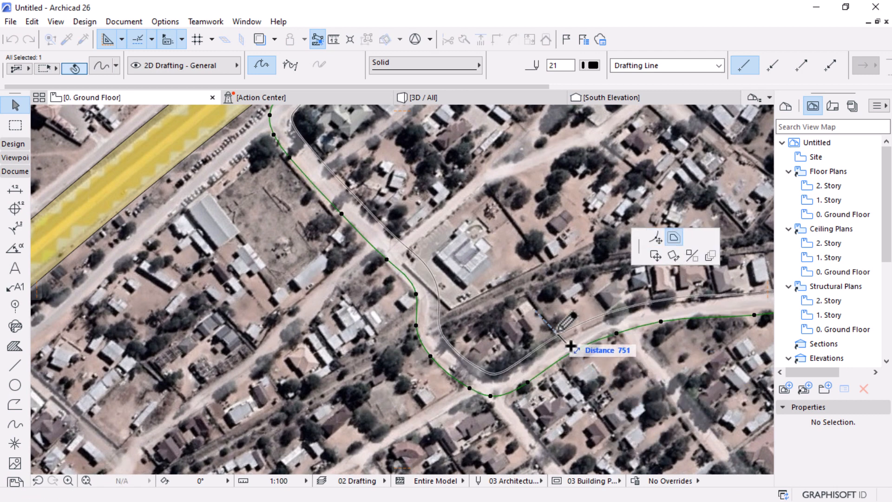
{"action": "left_click", "coordinate": [566, 334], "text": "ctrl"}
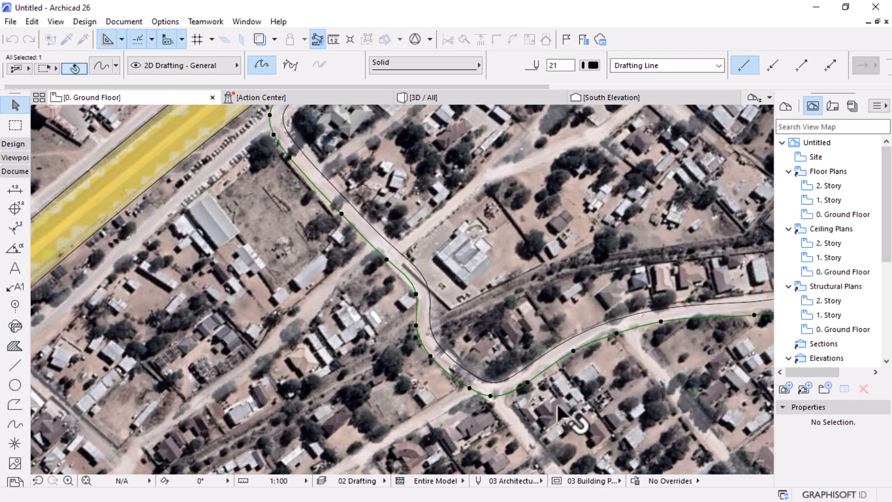
- Stretch the offset spline's northern end to meet the main road's southern edge beside the Tlokweng label
{"action": "scroll", "coordinate": [559, 405], "scroll_direction": "down", "scroll_amount": 4}
{"action": "scroll", "coordinate": [469, 290], "scroll_direction": "up", "scroll_amount": 6}
{"action": "scroll", "coordinate": [479, 301], "scroll_direction": "down", "scroll_amount": 3}
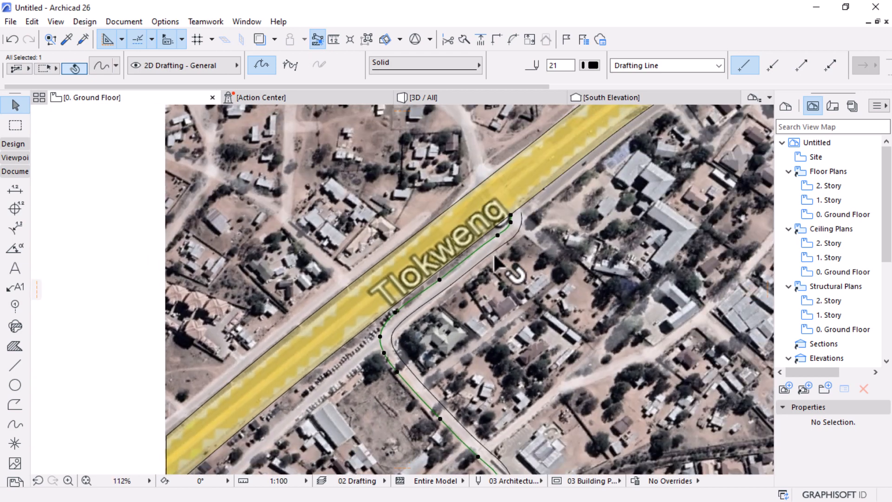
{"action": "scroll", "coordinate": [522, 208], "scroll_direction": "up", "scroll_amount": 6}
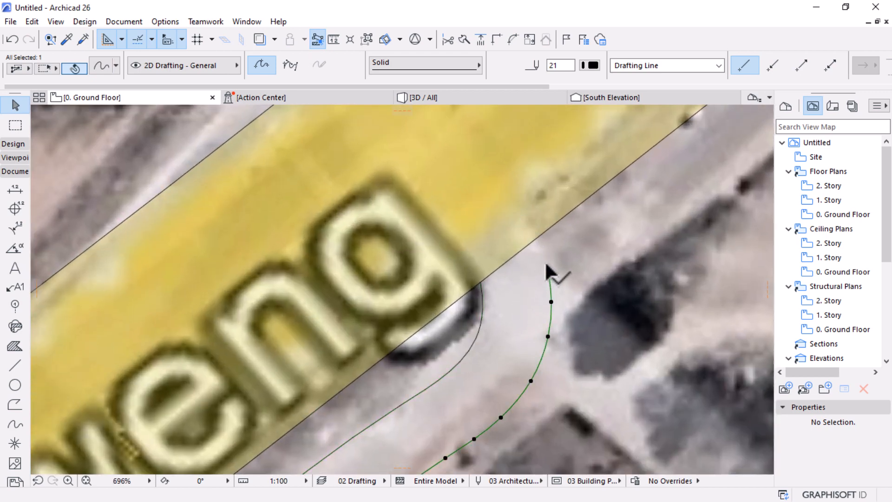
{"action": "left_click", "coordinate": [546, 266]}
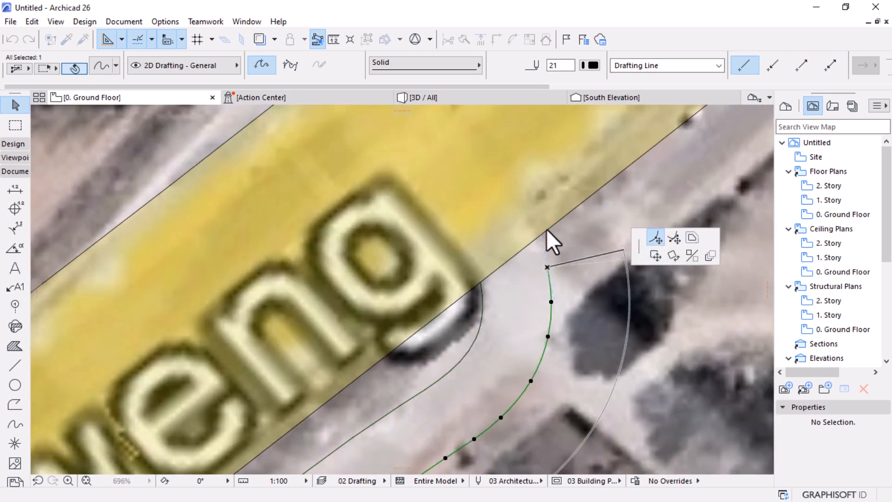
{"action": "left_click", "coordinate": [560, 223]}
{"action": "scroll", "coordinate": [508, 174], "scroll_direction": "down", "scroll_amount": 6}
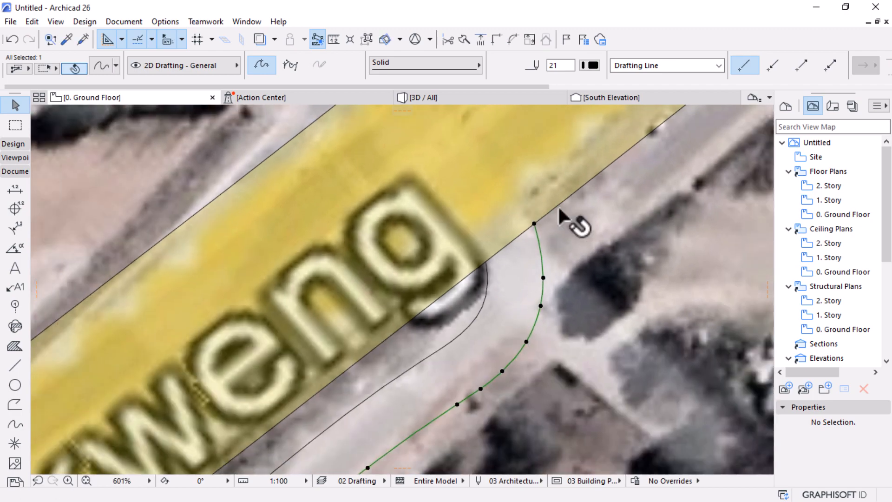
- Stretch the offset spline's eastern end to meet the filled side road's western edge above the large warehouse
{"action": "scroll", "coordinate": [418, 186], "scroll_direction": "down", "scroll_amount": 3}
{"action": "scroll", "coordinate": [569, 251], "scroll_direction": "up", "scroll_amount": 9}
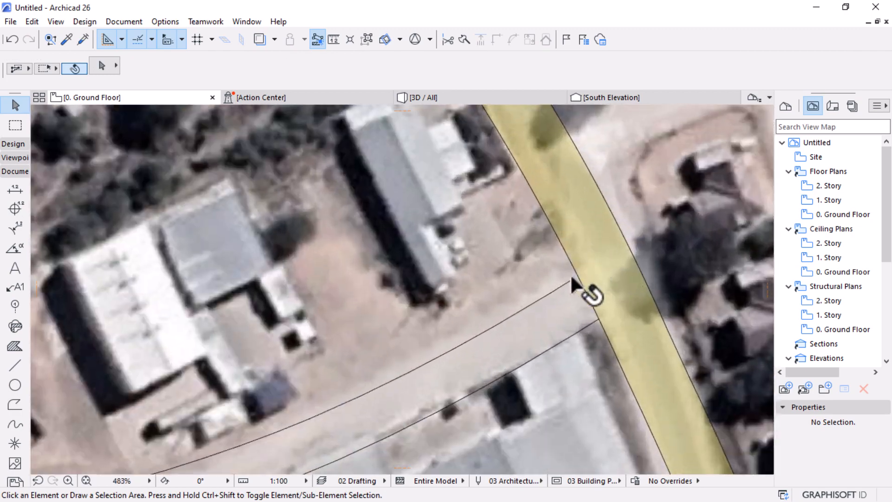
{"action": "left_click", "coordinate": [572, 279]}
{"action": "scroll", "coordinate": [572, 274], "scroll_direction": "up", "scroll_amount": 3}
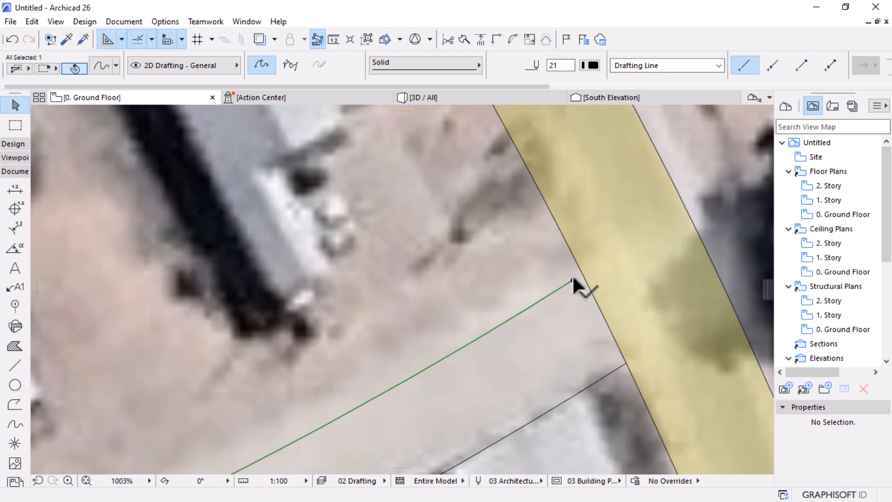
{"action": "left_click", "coordinate": [572, 279]}
{"action": "left_click", "coordinate": [582, 277]}
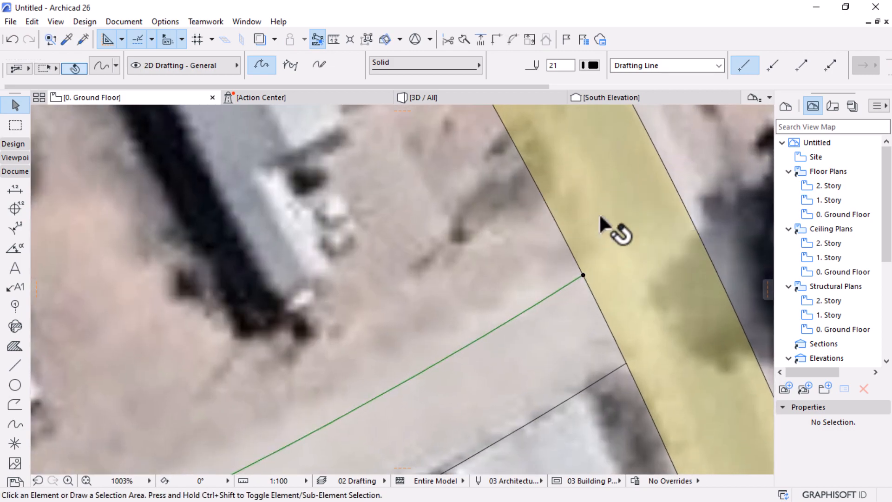
{"action": "scroll", "coordinate": [617, 232], "scroll_direction": "down", "scroll_amount": 8}
{"action": "scroll", "coordinate": [583, 322], "scroll_direction": "down", "scroll_amount": 3}
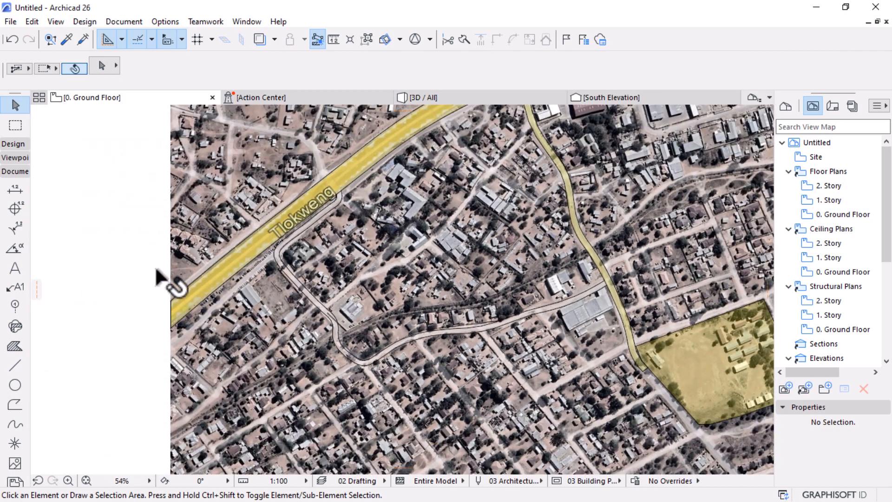
{"action": "left_click", "coordinate": [14, 405]}
{"action": "scroll", "coordinate": [511, 297], "scroll_direction": "up", "scroll_amount": 5}
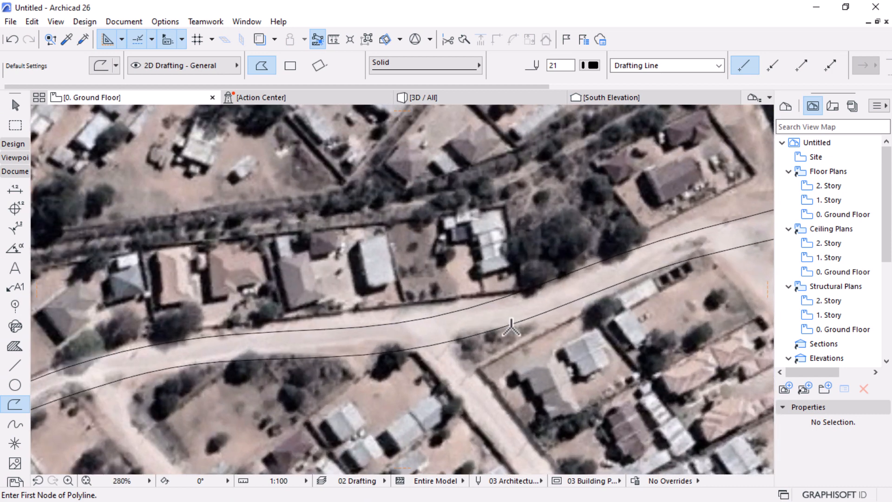
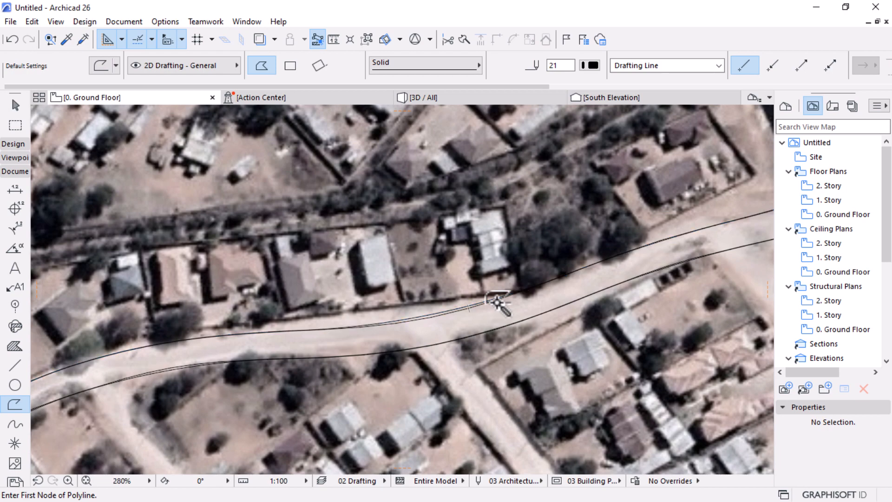
{"action": "scroll", "coordinate": [497, 301], "scroll_direction": "down", "scroll_amount": 6}
{"action": "scroll", "coordinate": [455, 277], "scroll_direction": "up", "scroll_amount": 3}
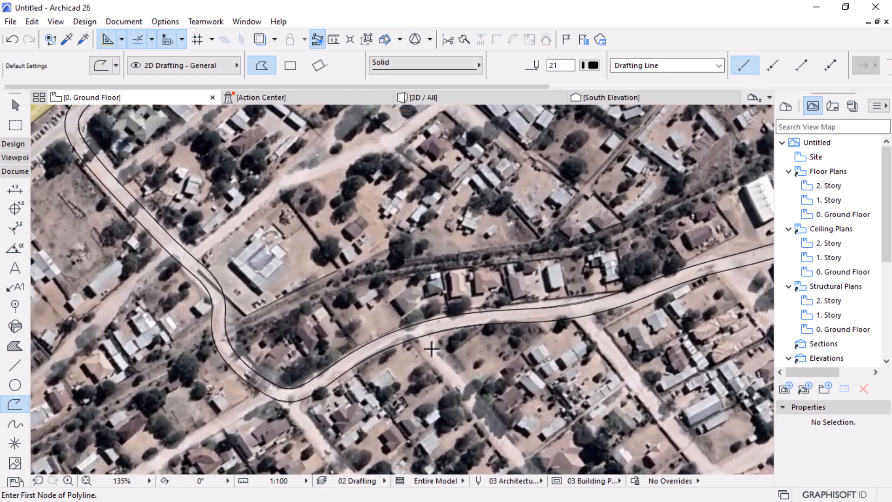
{"action": "left_click", "coordinate": [15, 424]}
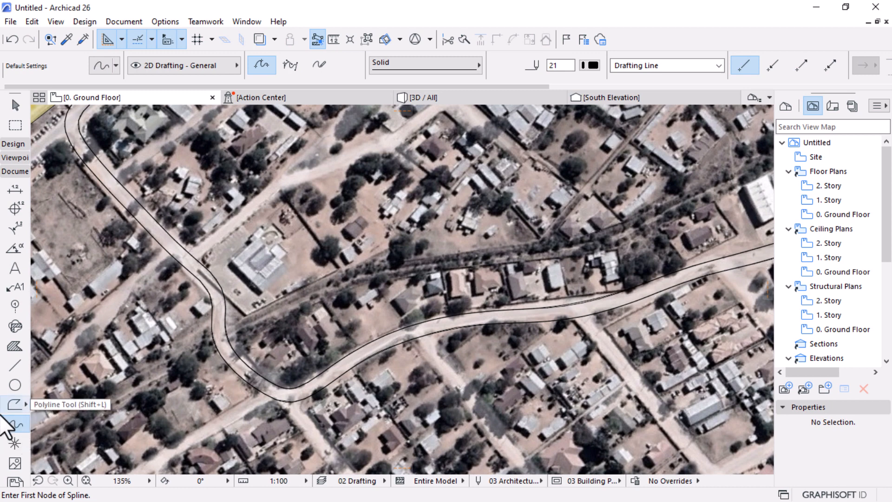
{"action": "key", "text": "ctrl+a"}
{"action": "key", "text": "Escape"}
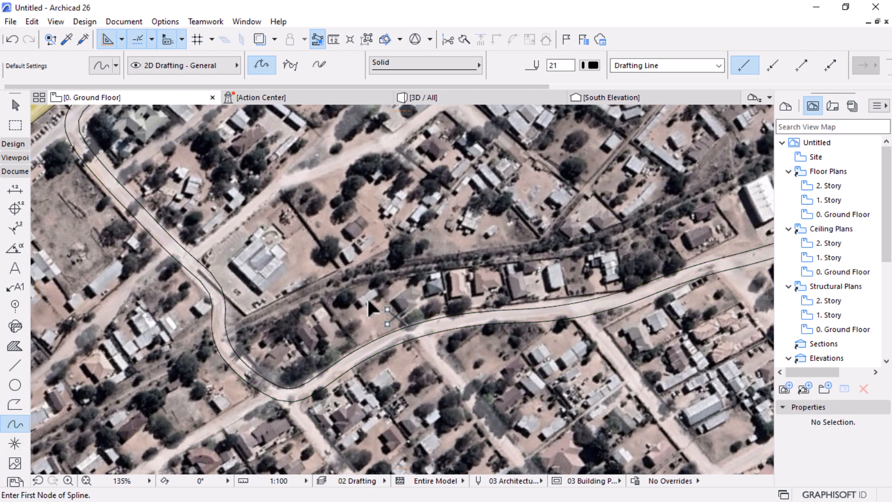
{"action": "scroll", "coordinate": [358, 315], "scroll_direction": "down", "scroll_amount": 5}
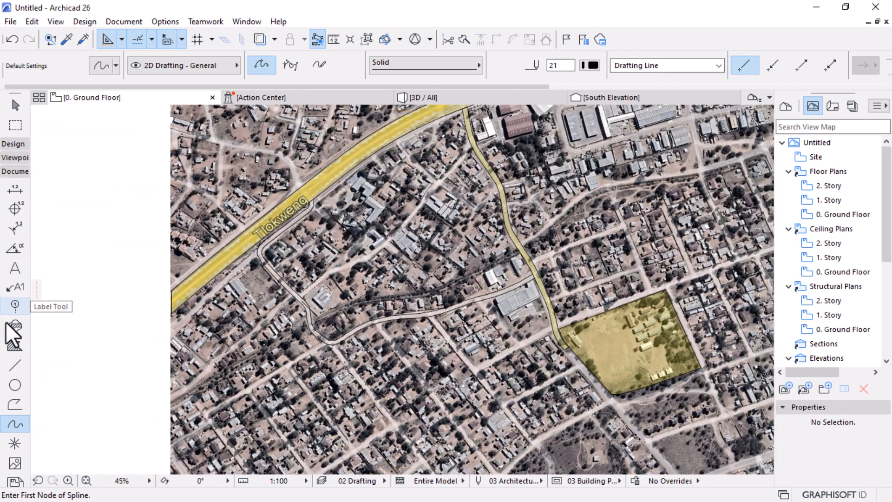
- Fill the enclosed area between the two service road splines with the yellow 25 % drafting fill using the Magic Wand
{"action": "left_click", "coordinate": [15, 346]}
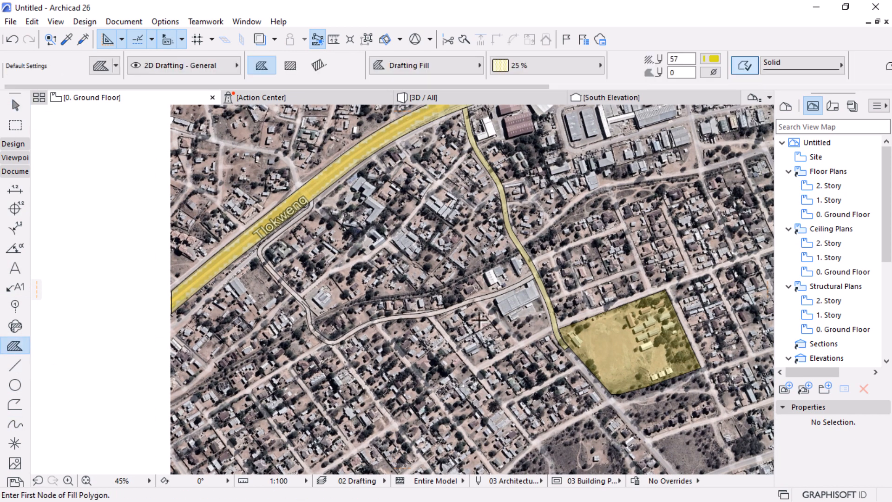
{"action": "scroll", "coordinate": [473, 306], "scroll_direction": "up", "scroll_amount": 7}
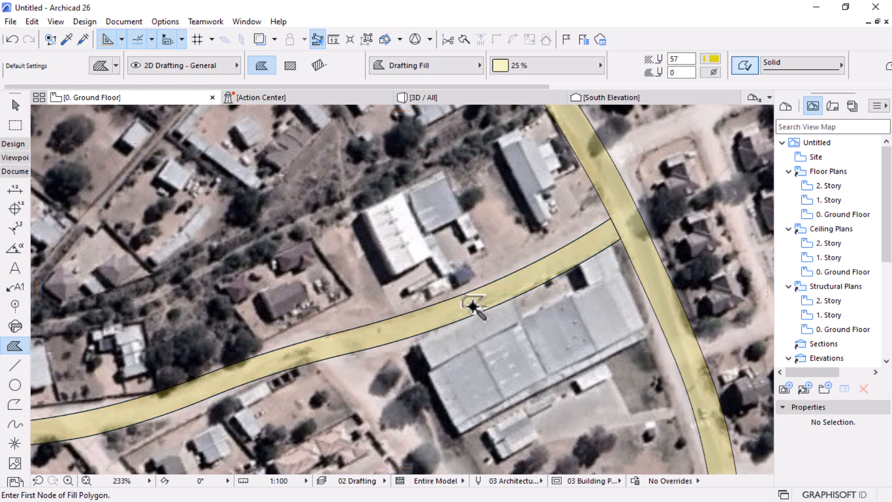
{"action": "scroll", "coordinate": [533, 326], "scroll_direction": "down", "scroll_amount": 5}
{"action": "scroll", "coordinate": [533, 343], "scroll_direction": "down", "scroll_amount": 2}
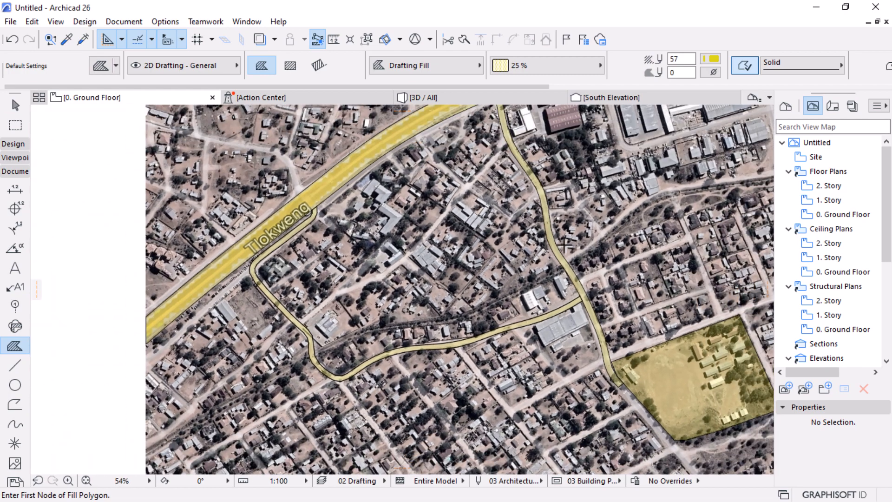
{"action": "scroll", "coordinate": [569, 278], "scroll_direction": "down", "scroll_amount": 4}
{"action": "scroll", "coordinate": [564, 255], "scroll_direction": "up", "scroll_amount": 3}
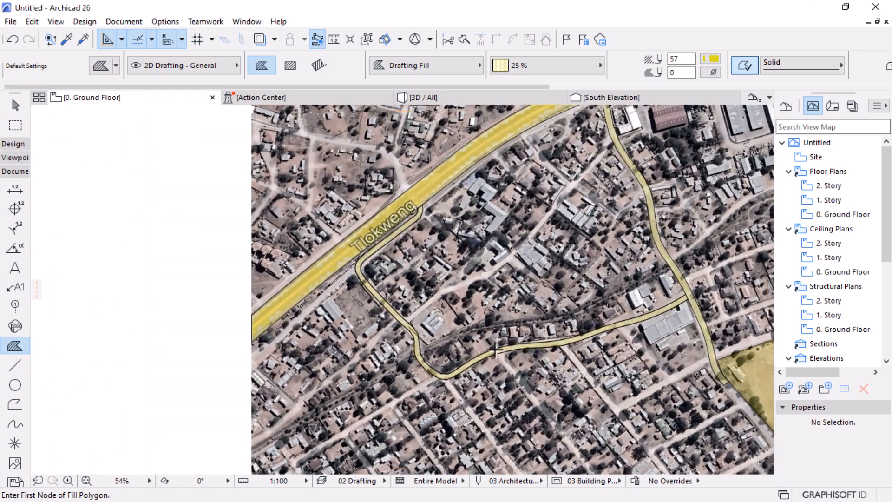
{"action": "scroll", "coordinate": [561, 230], "scroll_direction": "down", "scroll_amount": 1}
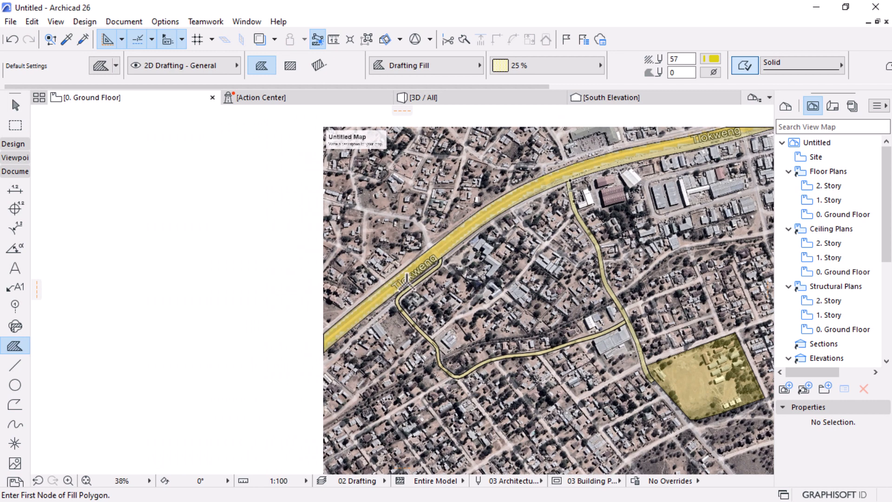
{"action": "scroll", "coordinate": [313, 293], "scroll_direction": "down", "scroll_amount": 2}
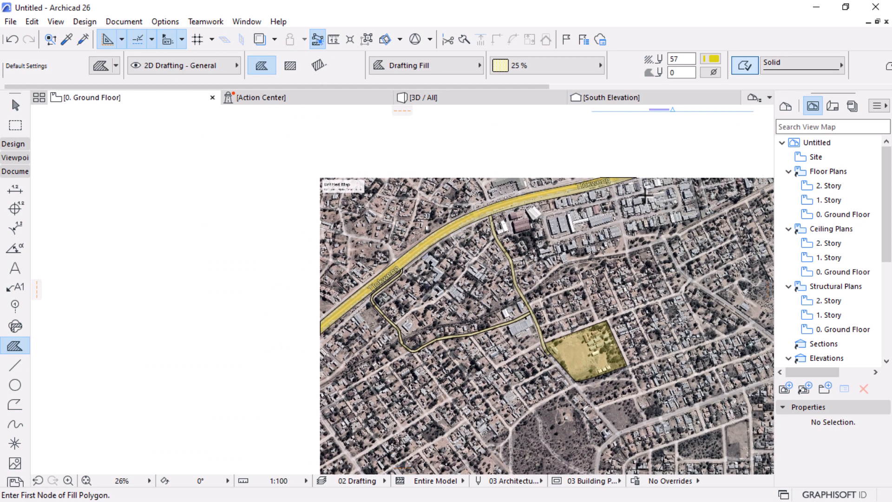
{"action": "scroll", "coordinate": [613, 193], "scroll_direction": "up", "scroll_amount": 1}
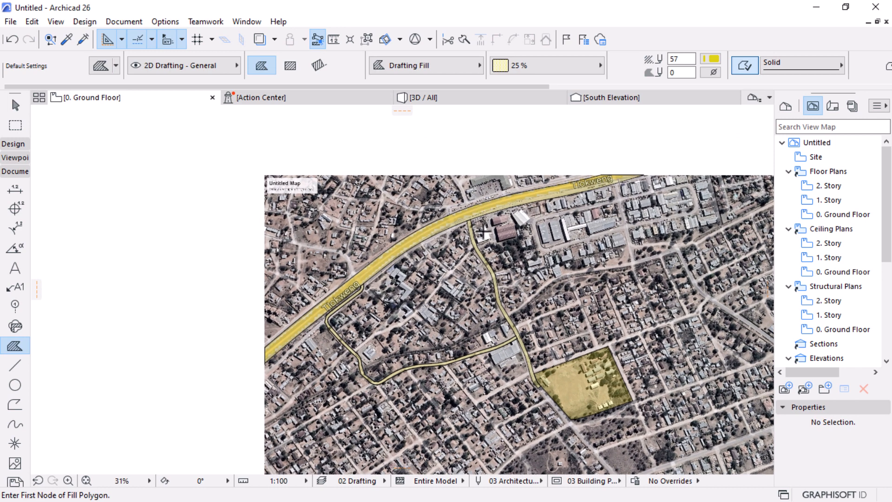
{"action": "scroll", "coordinate": [619, 193], "scroll_direction": "up", "scroll_amount": 2}
{"action": "scroll", "coordinate": [609, 179], "scroll_direction": "up", "scroll_amount": 1}
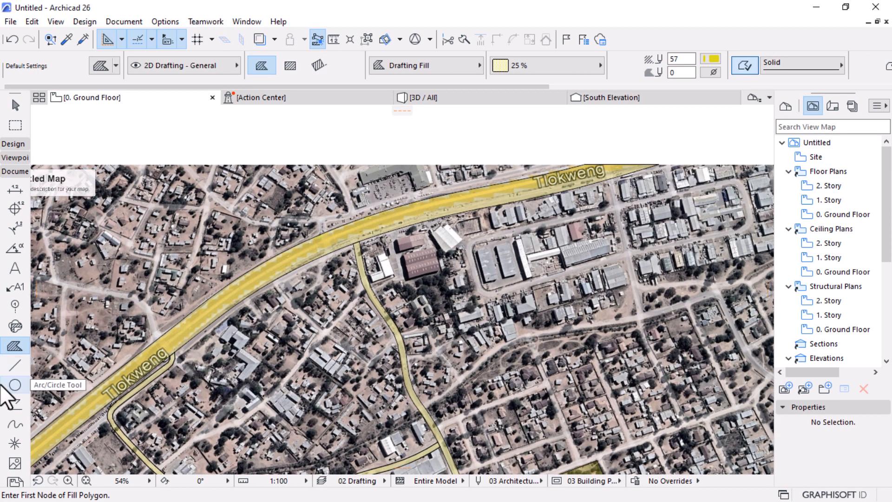
- Start a spline at the main road's southern edge near the eastern Tlokweng label and trace the side road's western edge down to the junction
{"action": "left_click", "coordinate": [14, 423]}
{"action": "scroll", "coordinate": [600, 181], "scroll_direction": "up", "scroll_amount": 6}
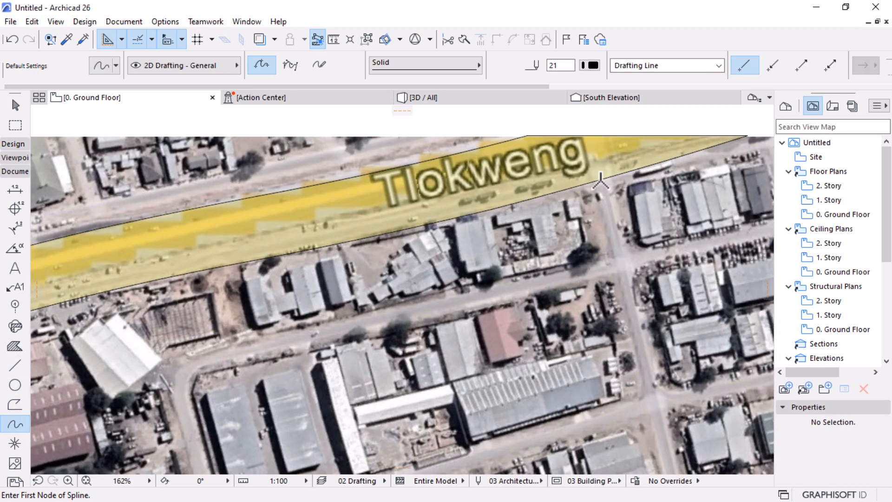
{"action": "left_click", "coordinate": [597, 183]}
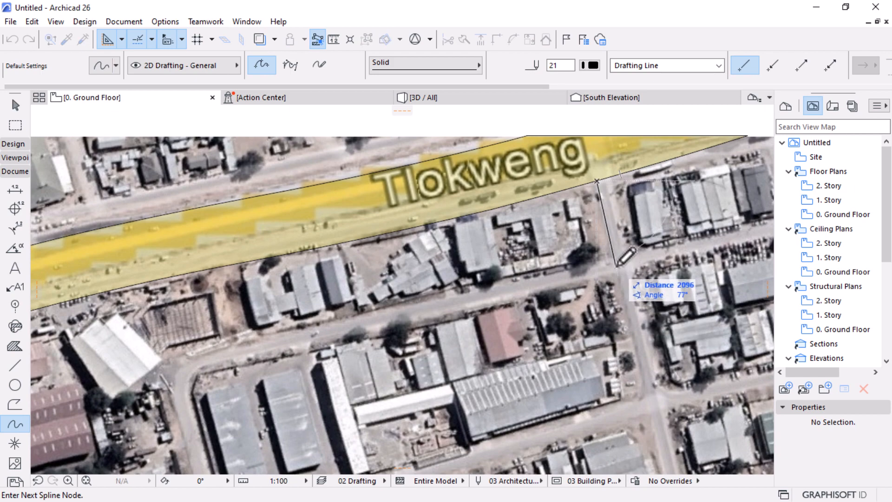
{"action": "scroll", "coordinate": [651, 408], "scroll_direction": "down", "scroll_amount": 2}
{"action": "scroll", "coordinate": [650, 408], "scroll_direction": "up", "scroll_amount": 2}
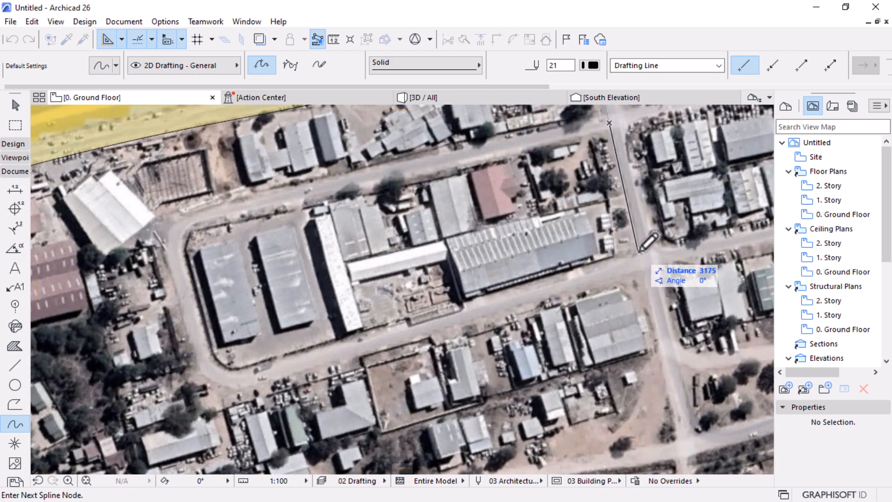
{"action": "scroll", "coordinate": [652, 204], "scroll_direction": "down", "scroll_amount": 5}
{"action": "scroll", "coordinate": [657, 278], "scroll_direction": "up", "scroll_amount": 5}
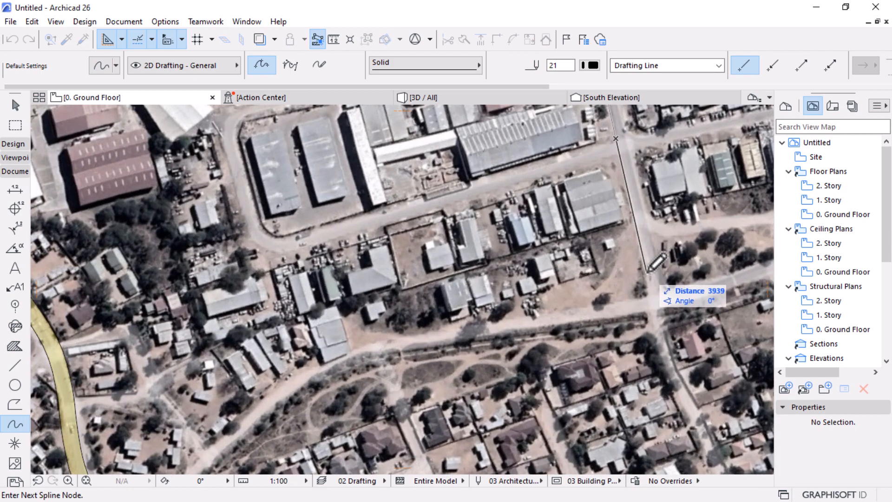
{"action": "left_click", "coordinate": [642, 297]}
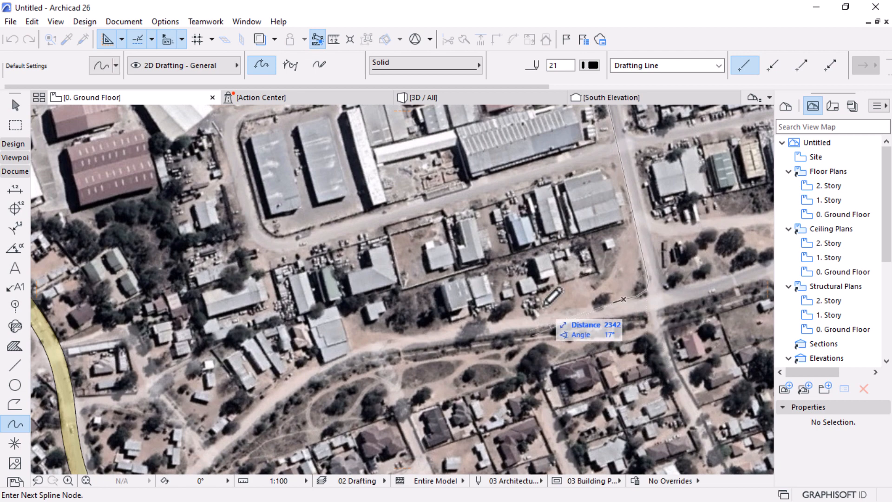
- Continue the spline west along the connecting road's northern edge and end it at the filled side road's eastern edge
{"action": "scroll", "coordinate": [638, 269], "scroll_direction": "down", "scroll_amount": 5}
{"action": "scroll", "coordinate": [653, 295], "scroll_direction": "up", "scroll_amount": 5}
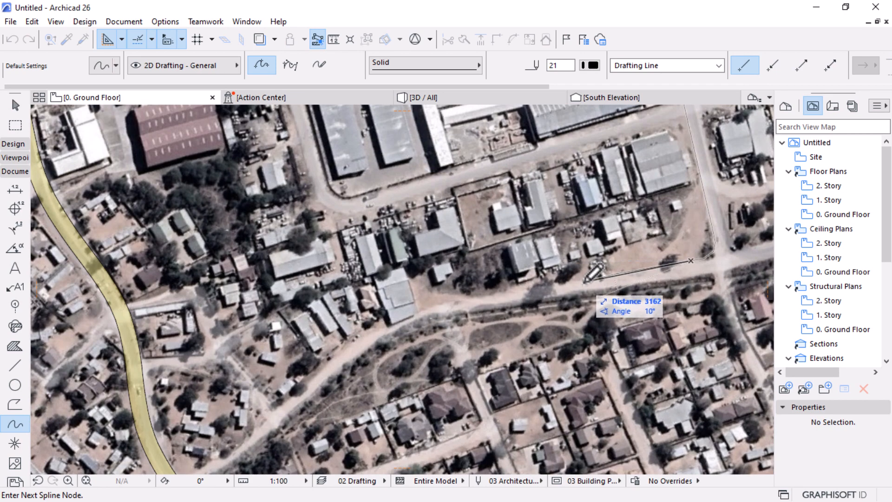
{"action": "left_click", "coordinate": [495, 292]}
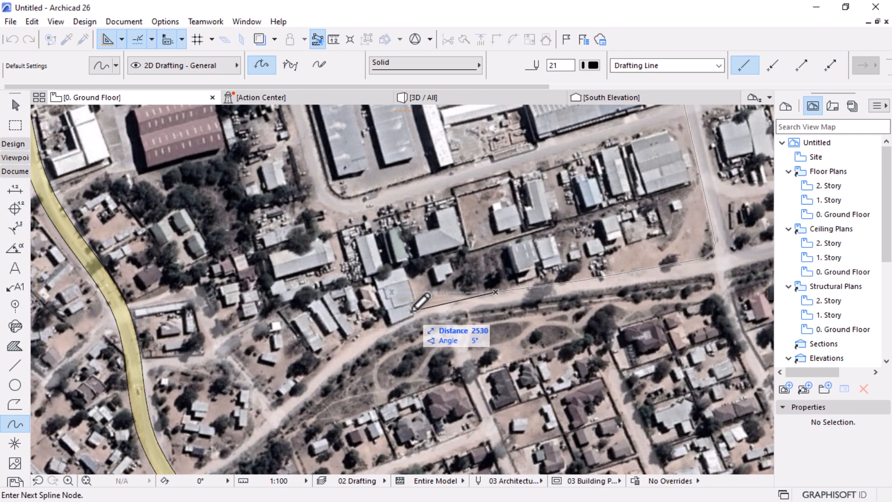
{"action": "left_click", "coordinate": [408, 313]}
{"action": "scroll", "coordinate": [552, 225], "scroll_direction": "down", "scroll_amount": 5}
{"action": "scroll", "coordinate": [497, 270], "scroll_direction": "up", "scroll_amount": 5}
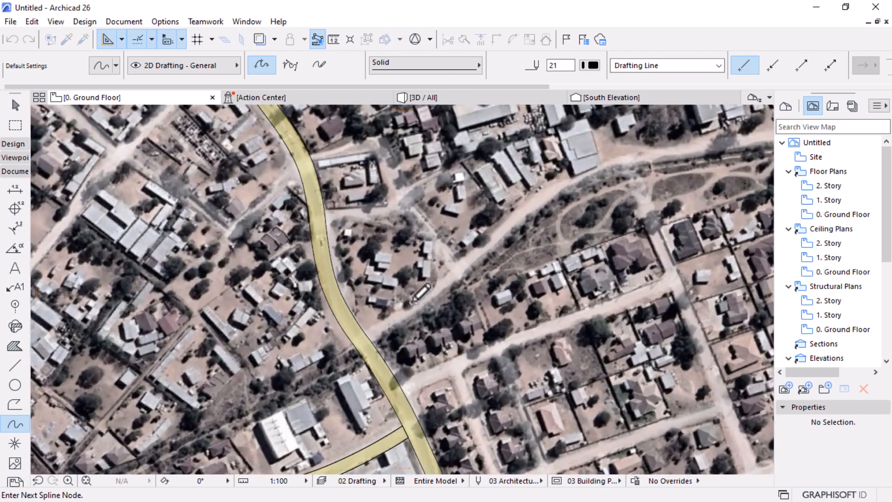
{"action": "left_click", "coordinate": [493, 234]}
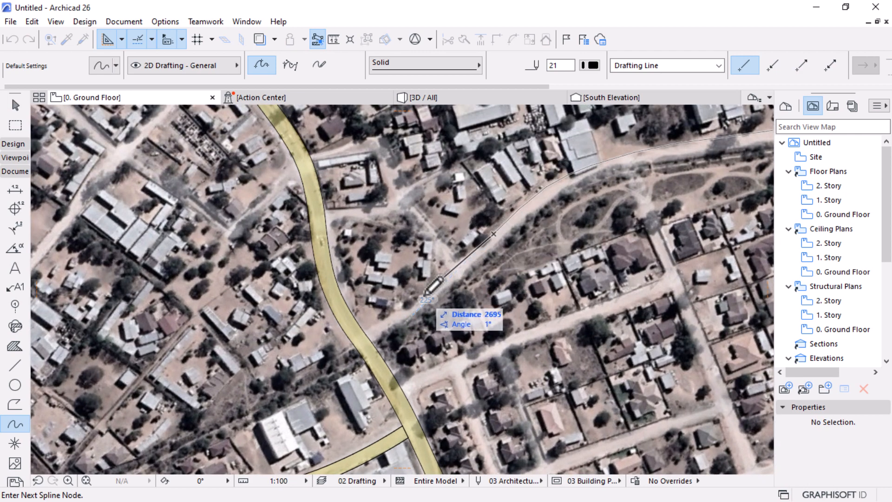
{"action": "scroll", "coordinate": [524, 205], "scroll_direction": "up", "scroll_amount": 3}
{"action": "scroll", "coordinate": [379, 346], "scroll_direction": "down", "scroll_amount": 2}
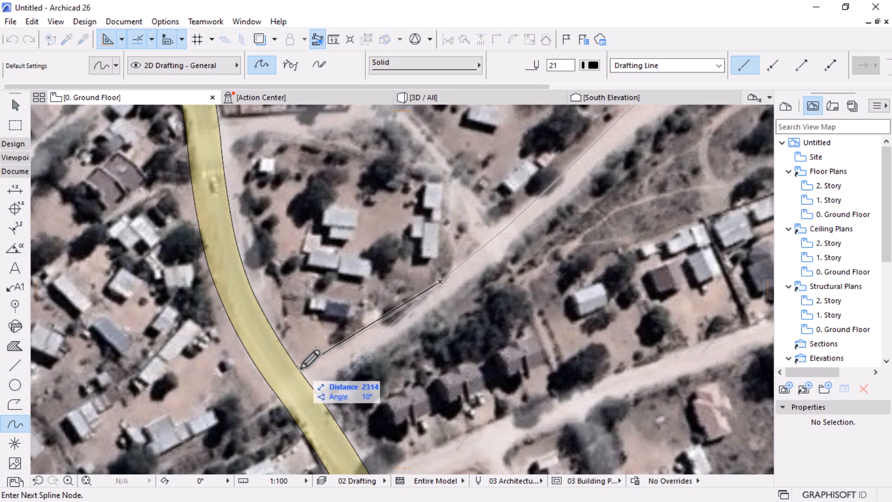
{"action": "double_click", "coordinate": [297, 371]}
- Move the new spline's corner node at the junction slightly west to tighten the bend
{"action": "scroll", "coordinate": [284, 386], "scroll_direction": "down", "scroll_amount": 4}
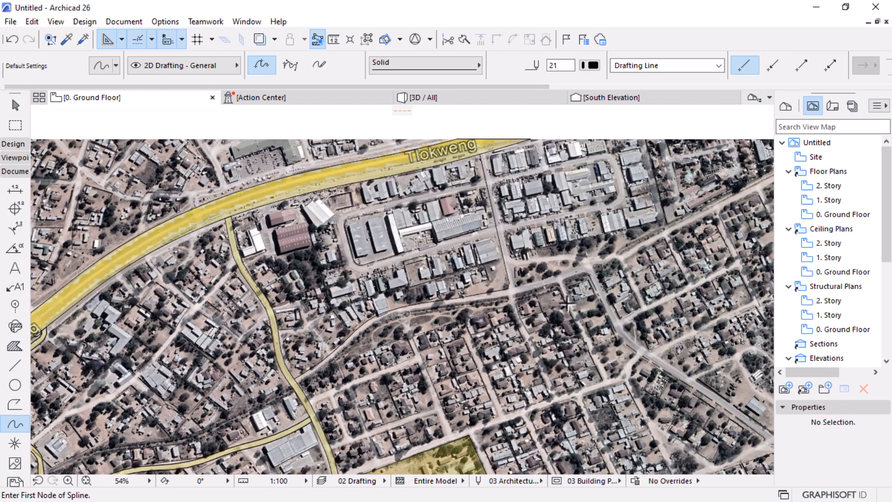
{"action": "scroll", "coordinate": [440, 400], "scroll_direction": "up", "scroll_amount": 7}
{"action": "key", "text": "Escape"}
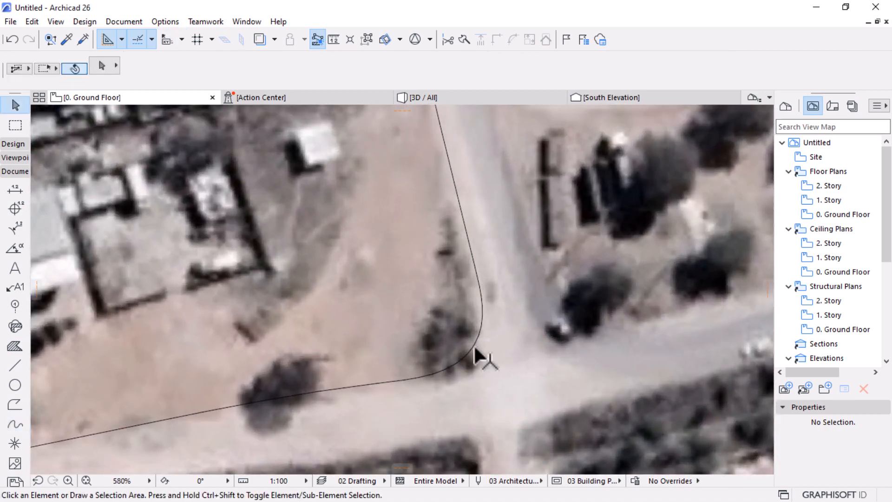
{"action": "left_click", "coordinate": [474, 345]}
{"action": "left_click", "coordinate": [475, 264]}
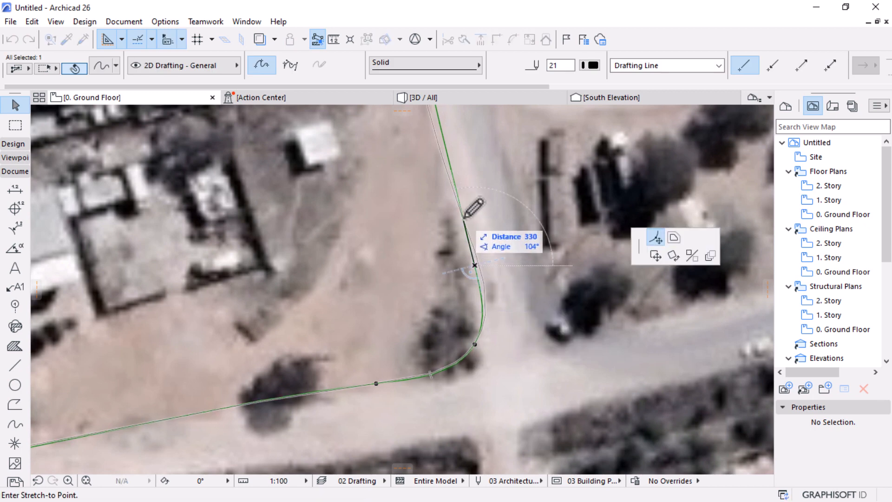
{"action": "key", "text": "Escape"}
{"action": "left_click", "coordinate": [474, 343]}
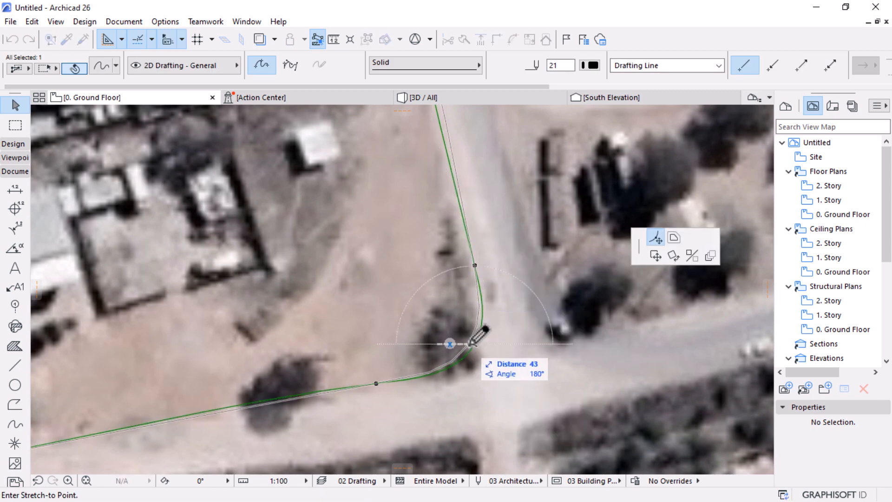
{"action": "left_click", "coordinate": [467, 344]}
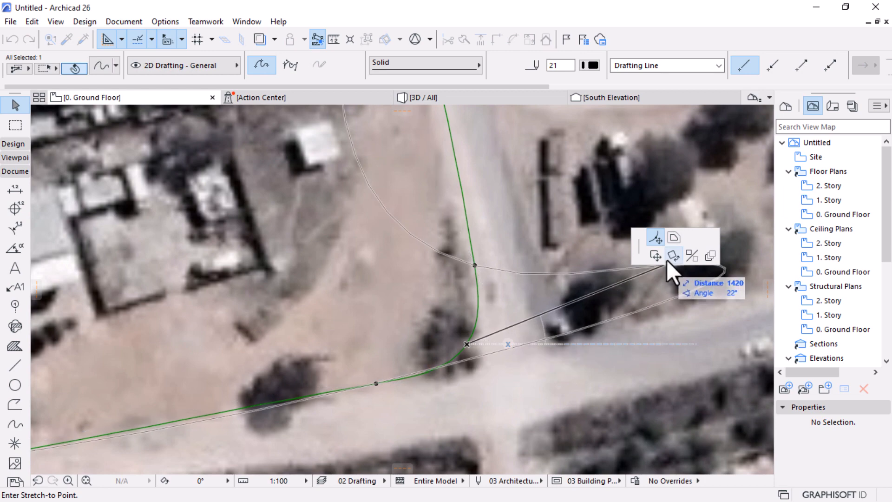
- Offset a copy of the new spline to the opposite edge of the traced road
{"action": "left_click", "coordinate": [673, 238]}
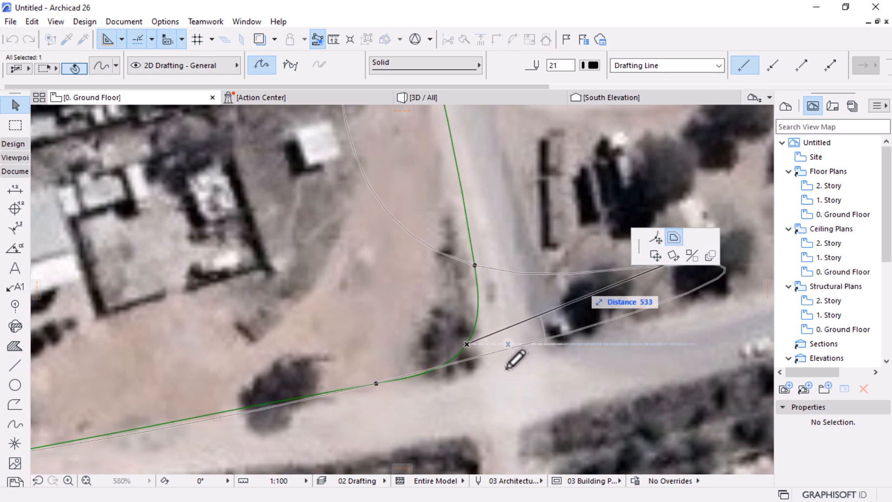
{"action": "left_click", "coordinate": [547, 391]}
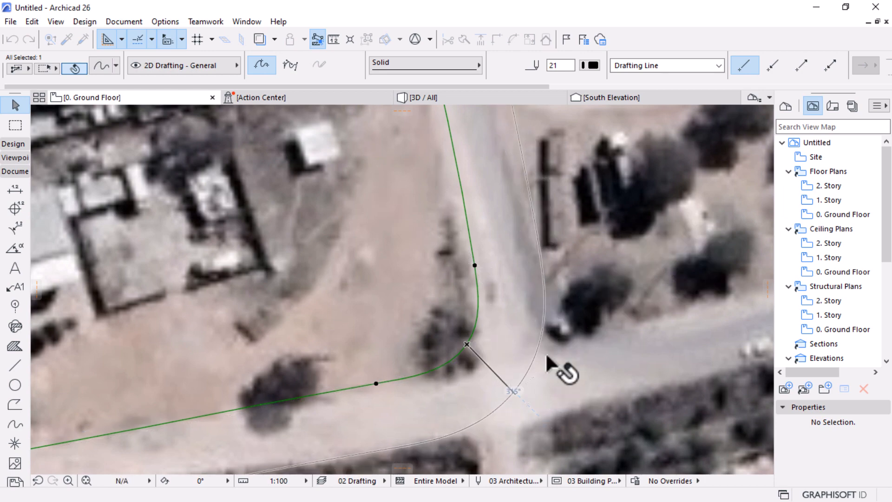
{"action": "scroll", "coordinate": [613, 260], "scroll_direction": "down", "scroll_amount": 5}
{"action": "scroll", "coordinate": [611, 288], "scroll_direction": "down", "scroll_amount": 1}
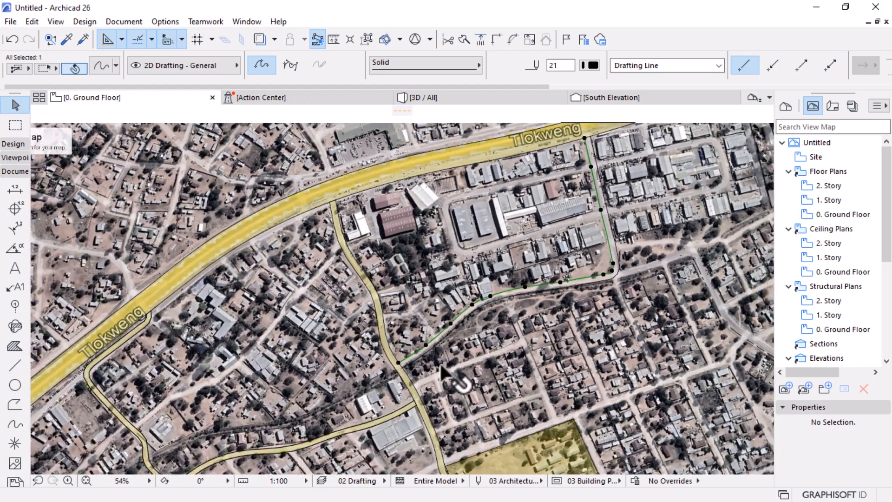
{"action": "scroll", "coordinate": [409, 360], "scroll_direction": "up", "scroll_amount": 6}
{"action": "left_click", "coordinate": [102, 420]}
{"action": "scroll", "coordinate": [327, 360], "scroll_direction": "up", "scroll_amount": 5}
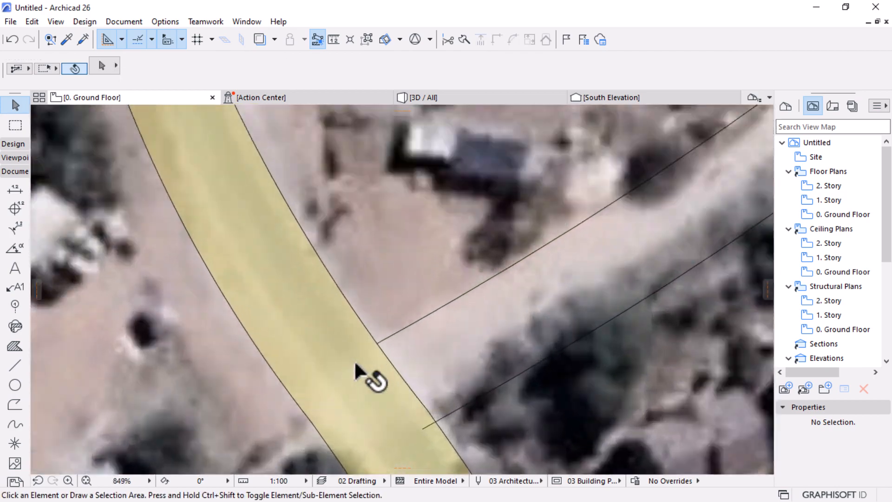
- Stretch the offset spline's northern end to meet the main road's southern edge beside the eastern Tlokweng label
{"action": "left_click", "coordinate": [395, 344]}
{"action": "scroll", "coordinate": [372, 348], "scroll_direction": "down", "scroll_amount": 2}
{"action": "scroll", "coordinate": [344, 391], "scroll_direction": "down", "scroll_amount": 5}
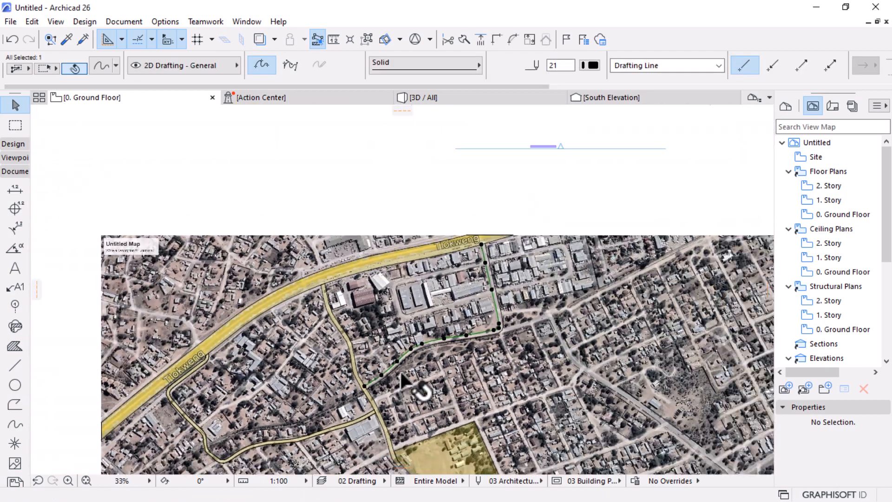
{"action": "scroll", "coordinate": [492, 244], "scroll_direction": "up", "scroll_amount": 8}
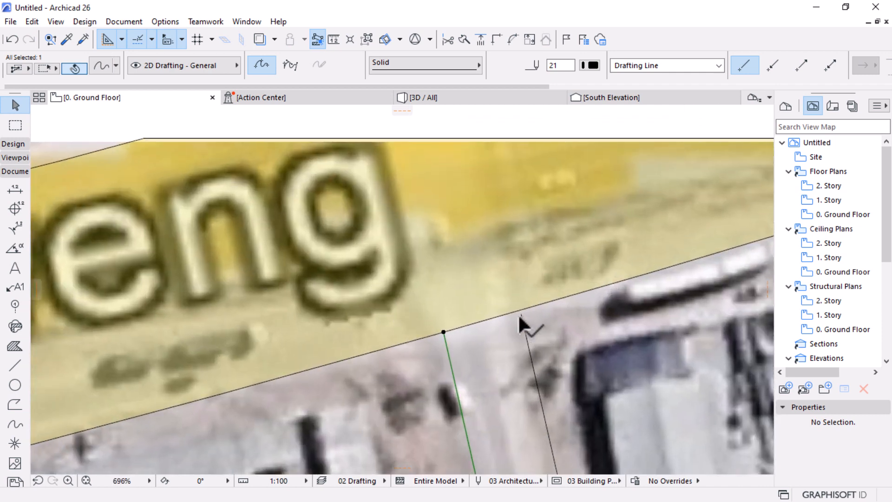
{"action": "scroll", "coordinate": [519, 317], "scroll_direction": "up", "scroll_amount": 7}
{"action": "left_click", "coordinate": [535, 352]}
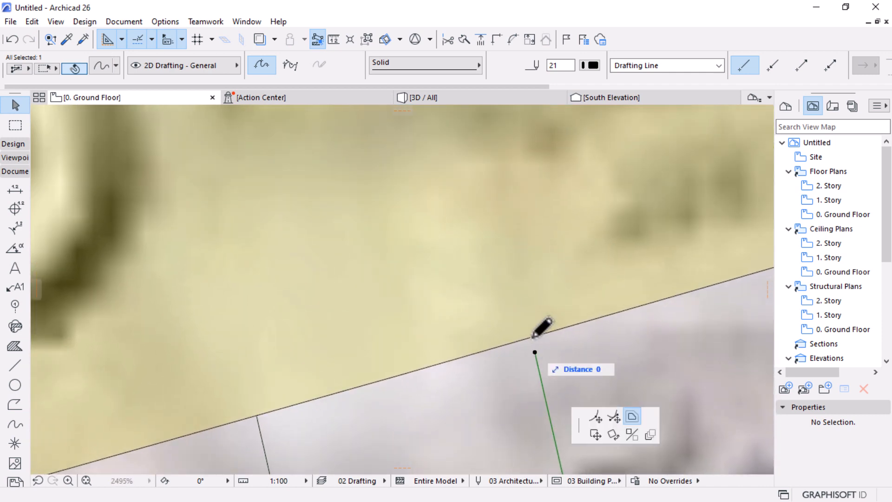
{"action": "left_click", "coordinate": [655, 238]}
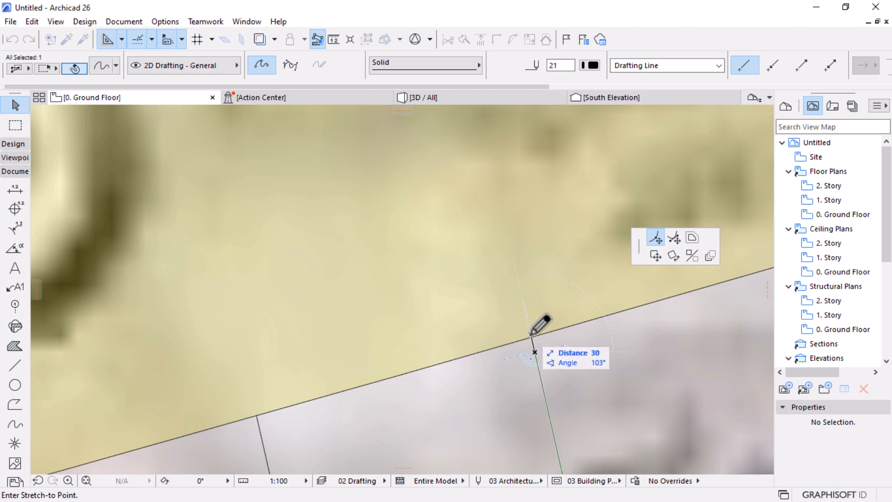
{"action": "left_click", "coordinate": [533, 336]}
{"action": "scroll", "coordinate": [511, 200], "scroll_direction": "down", "scroll_amount": 8}
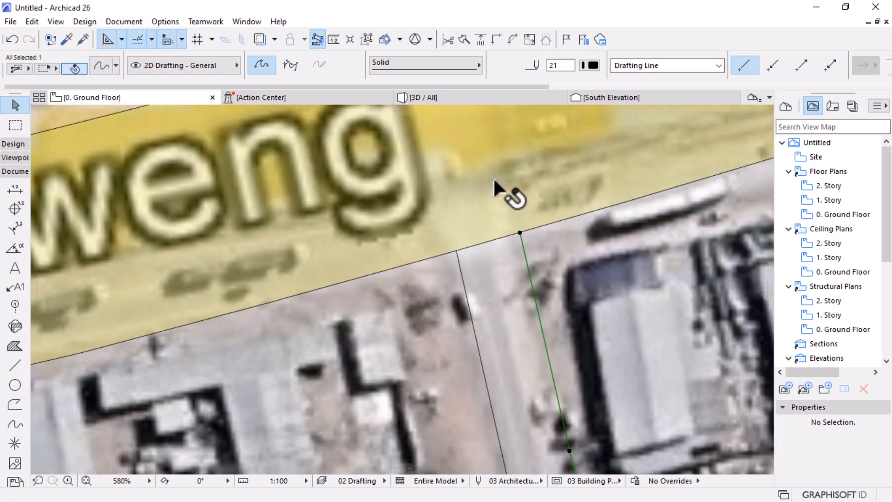
- Outline the enclosed area between the two new road splines with a polyline using the Magic Wand
{"action": "left_click", "coordinate": [14, 406]}
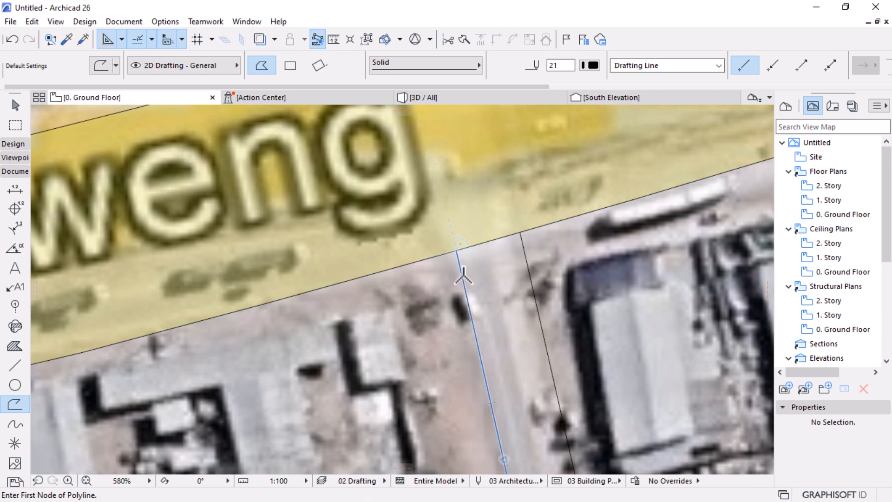
{"action": "key", "text": "space"}
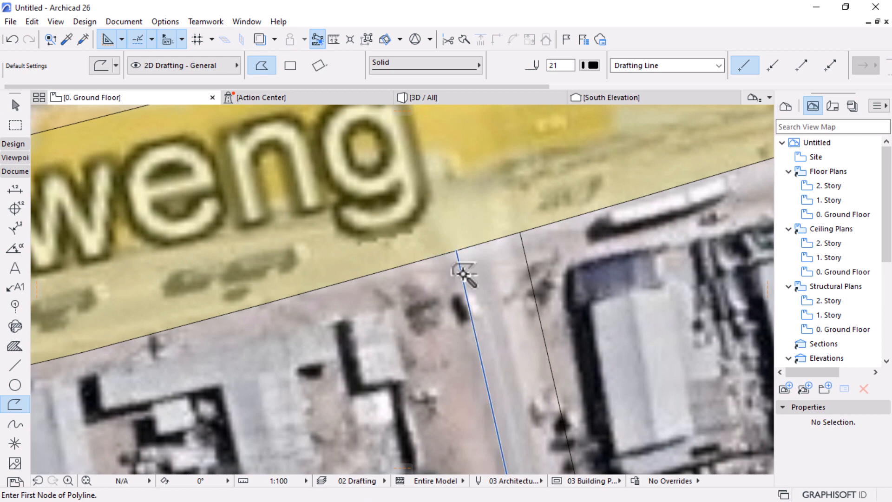
{"action": "left_click", "coordinate": [520, 251]}
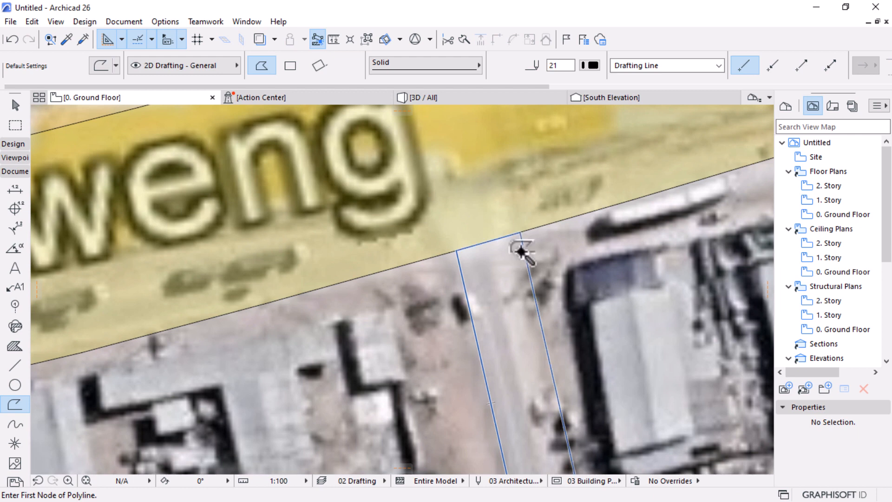
- Trace the closed outline of the new road with a Magic Wand polyline and delete the two source splines
{"action": "left_click", "coordinate": [520, 251]}
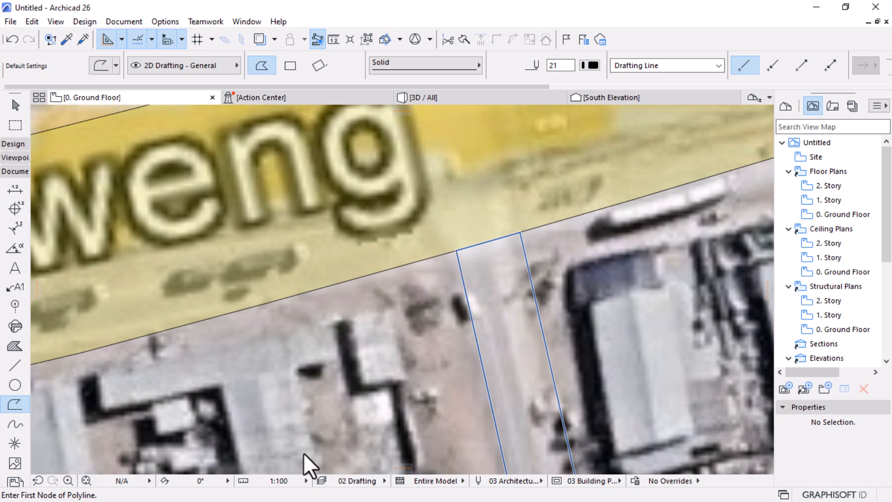
{"action": "scroll", "coordinate": [562, 243], "scroll_direction": "down", "scroll_amount": 3}
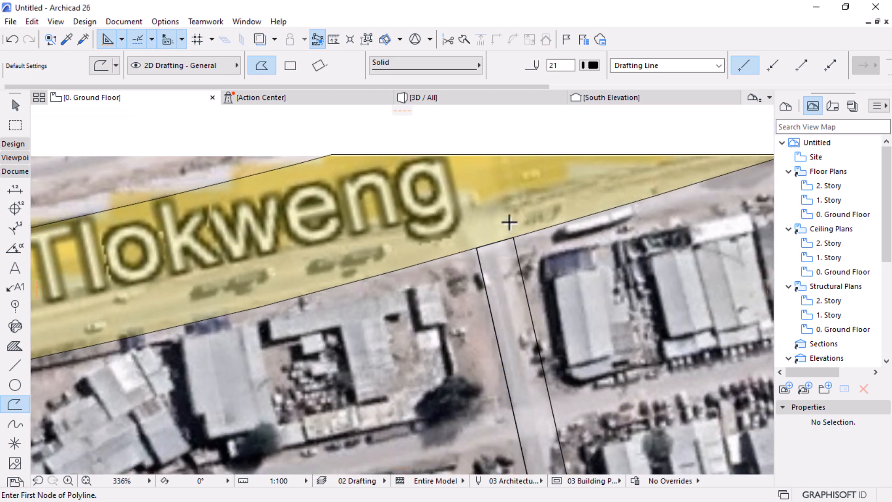
{"action": "scroll", "coordinate": [509, 222], "scroll_direction": "down", "scroll_amount": 4}
{"action": "scroll", "coordinate": [533, 263], "scroll_direction": "down", "scroll_amount": 4}
{"action": "scroll", "coordinate": [635, 259], "scroll_direction": "up", "scroll_amount": 15}
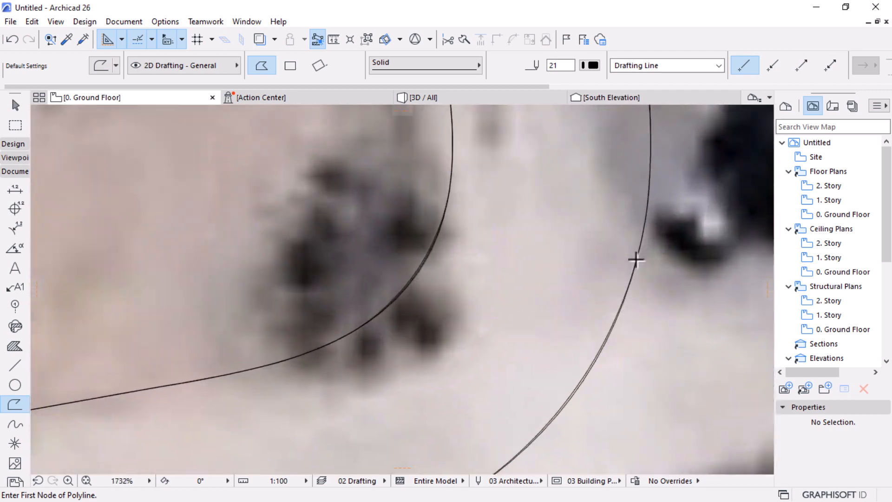
{"action": "left_click", "coordinate": [16, 423]}
{"action": "key", "text": "ctrl+a"}
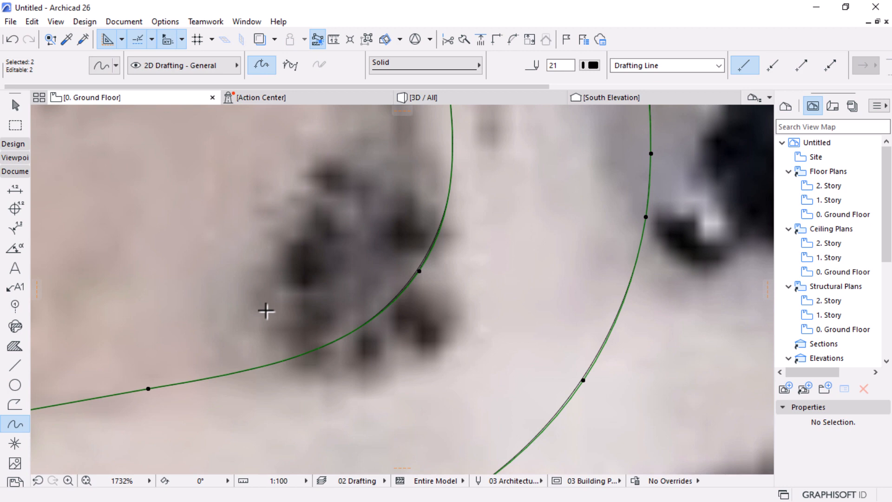
{"action": "key", "text": "Escape"}
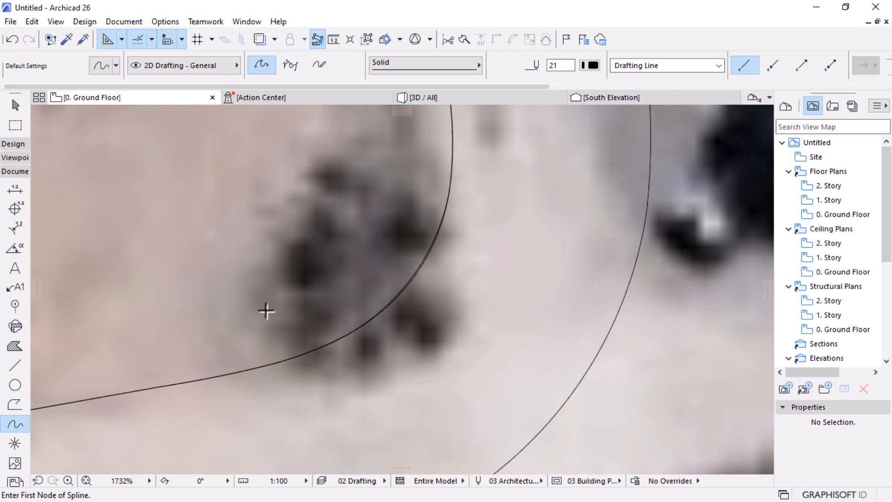
- Inspect the road outline at the bend near the southeastern junction for duplicate overlapping lines by selecting its edges
{"action": "scroll", "coordinate": [529, 357], "scroll_direction": "down", "scroll_amount": 4}
{"action": "scroll", "coordinate": [510, 318], "scroll_direction": "up", "scroll_amount": 10}
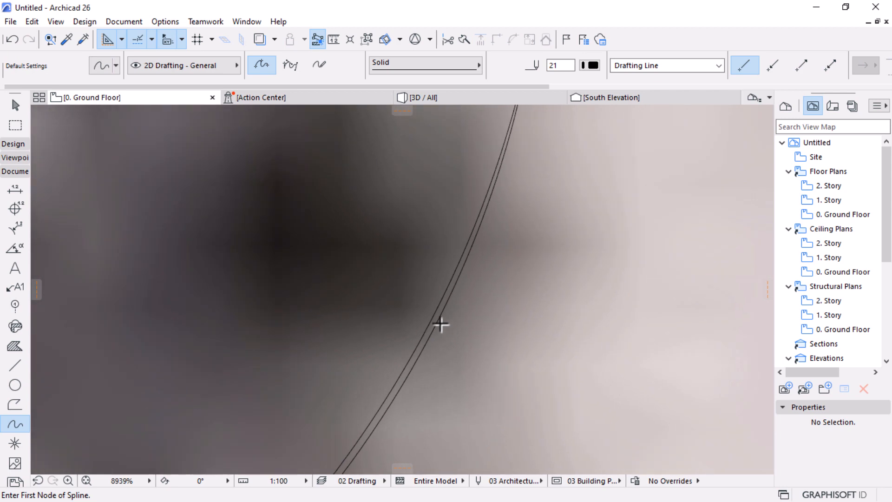
{"action": "key", "text": "Escape"}
{"action": "left_click", "coordinate": [434, 306]}
{"action": "scroll", "coordinate": [456, 296], "scroll_direction": "down", "scroll_amount": 6}
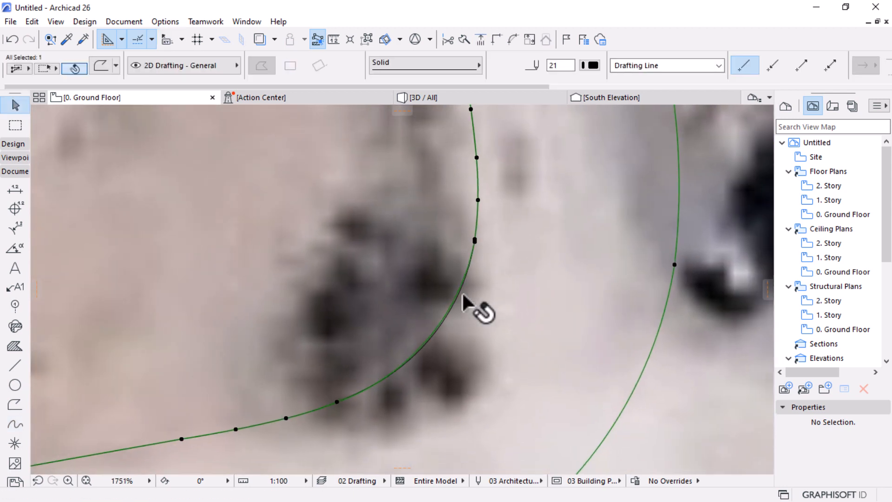
{"action": "key", "text": "Escape"}
{"action": "scroll", "coordinate": [457, 297], "scroll_direction": "up", "scroll_amount": 4}
{"action": "left_click", "coordinate": [457, 297]}
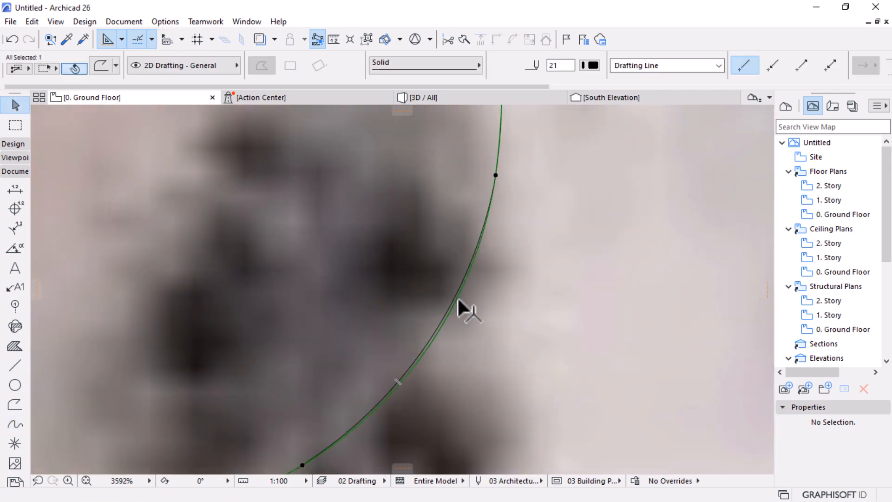
{"action": "key", "text": "Escape"}
{"action": "scroll", "coordinate": [523, 364], "scroll_direction": "down", "scroll_amount": 10}
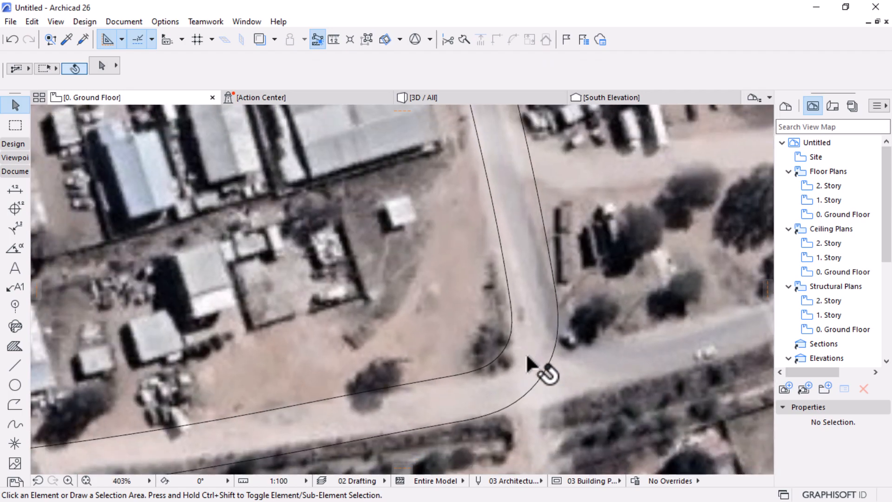
{"action": "left_click", "coordinate": [530, 385]}
{"action": "scroll", "coordinate": [571, 364], "scroll_direction": "down", "scroll_amount": 5}
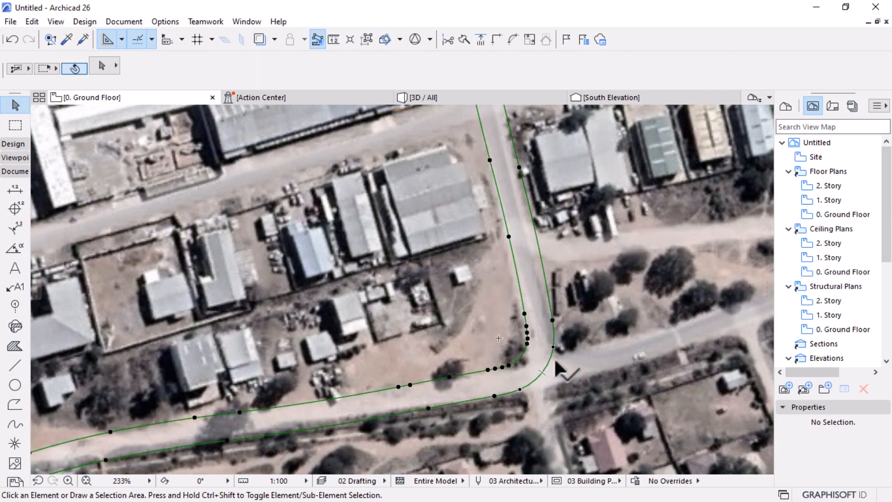
{"action": "scroll", "coordinate": [586, 346], "scroll_direction": "down", "scroll_amount": 3}
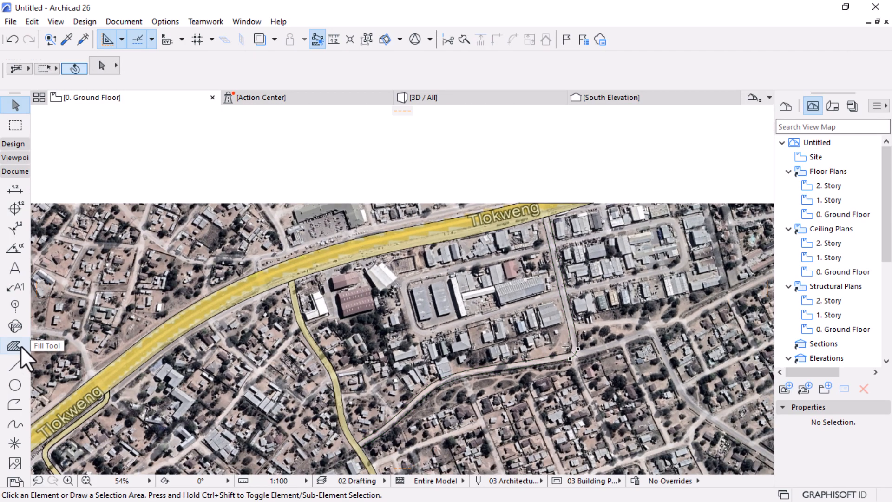
- Fill the new road between its two traced edges with the 25 % Drafting Fill in pen 57 using the Magic Wand
{"action": "left_click", "coordinate": [15, 345]}
{"action": "scroll", "coordinate": [564, 346], "scroll_direction": "up", "scroll_amount": 7}
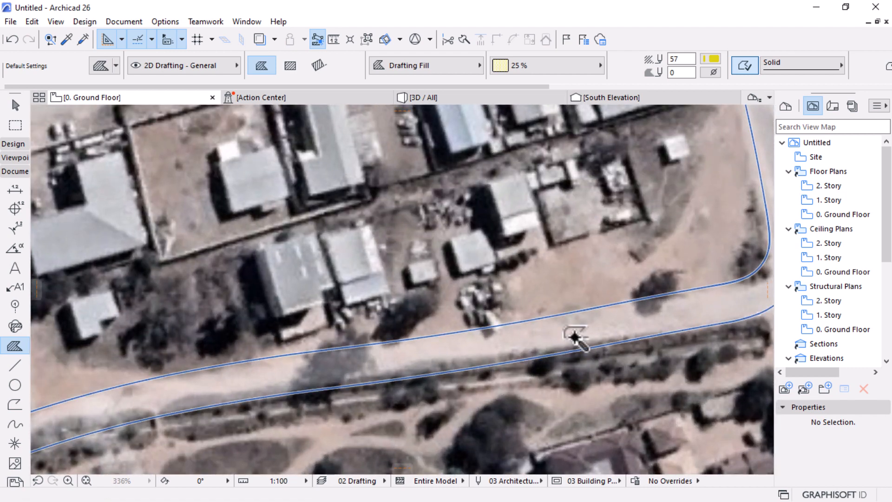
{"action": "scroll", "coordinate": [564, 324], "scroll_direction": "down", "scroll_amount": 7}
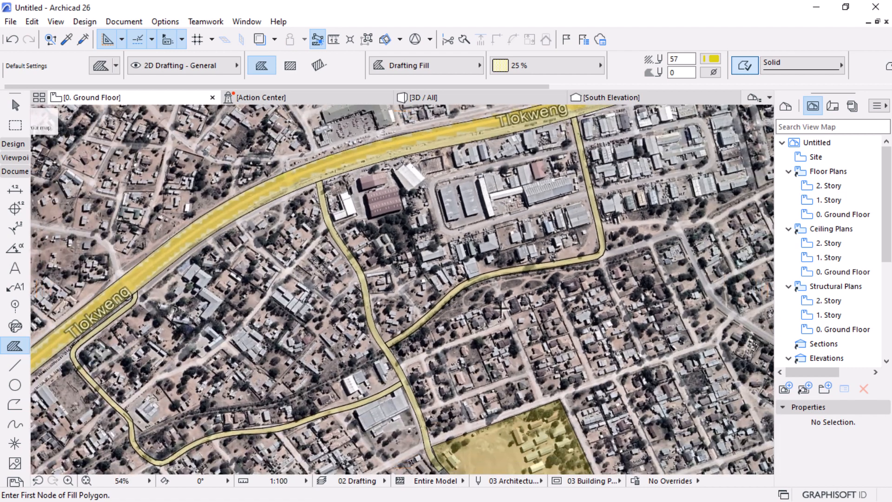
{"action": "scroll", "coordinate": [488, 279], "scroll_direction": "down", "scroll_amount": 2}
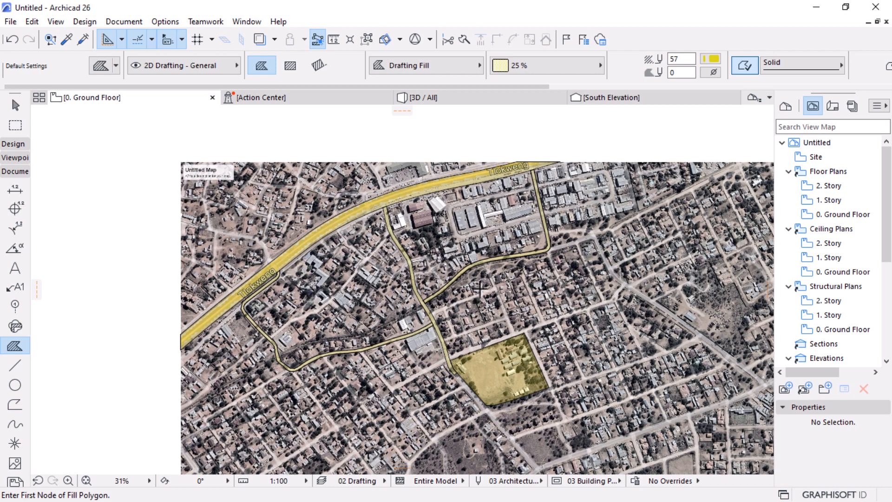
{"action": "scroll", "coordinate": [478, 289], "scroll_direction": "up", "scroll_amount": 15}
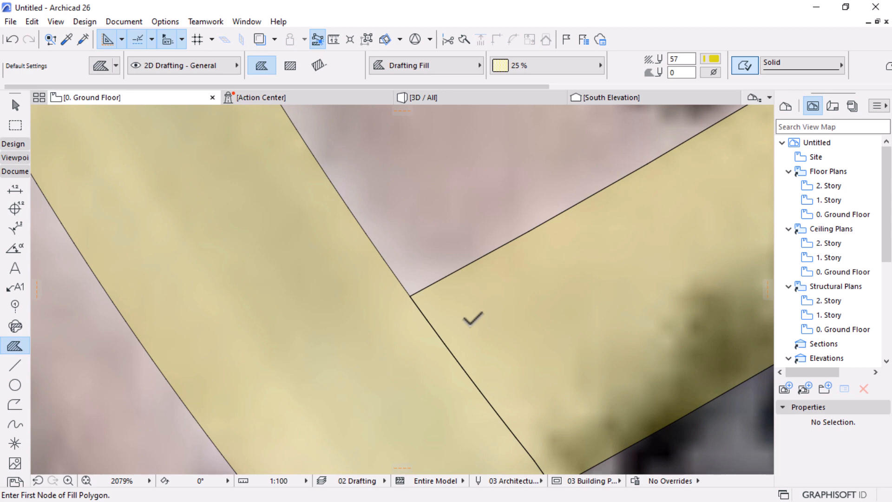
- Examine the traced road and plot fills across the whole aerial site map
{"action": "scroll", "coordinate": [473, 318], "scroll_direction": "down", "scroll_amount": 5}
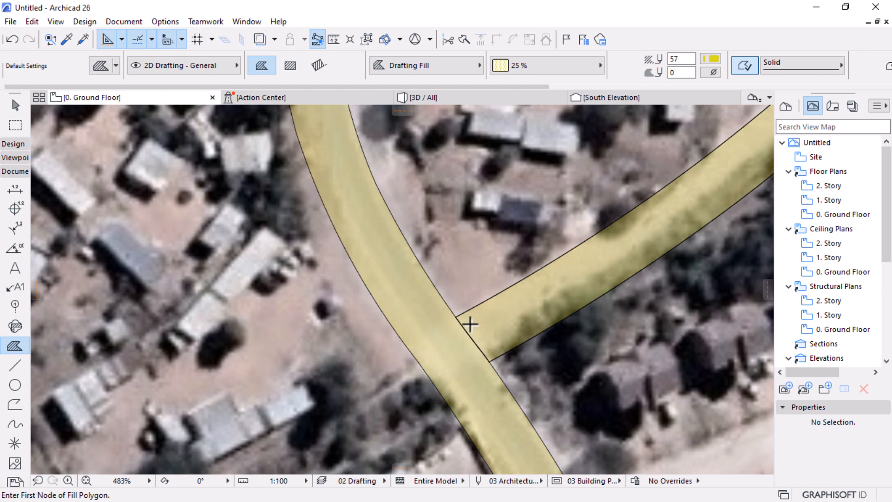
{"action": "scroll", "coordinate": [469, 324], "scroll_direction": "down", "scroll_amount": 10}
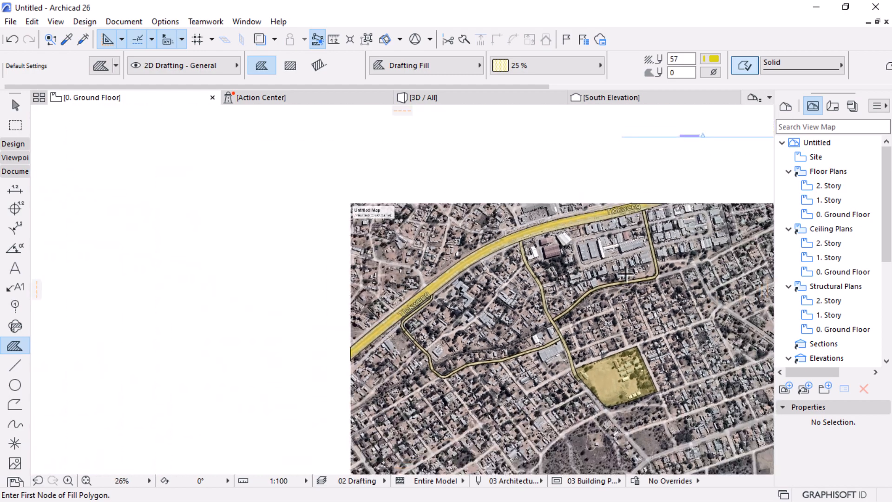
{"action": "scroll", "coordinate": [494, 286], "scroll_direction": "down", "scroll_amount": 2}
{"action": "scroll", "coordinate": [506, 293], "scroll_direction": "up", "scroll_amount": 3}
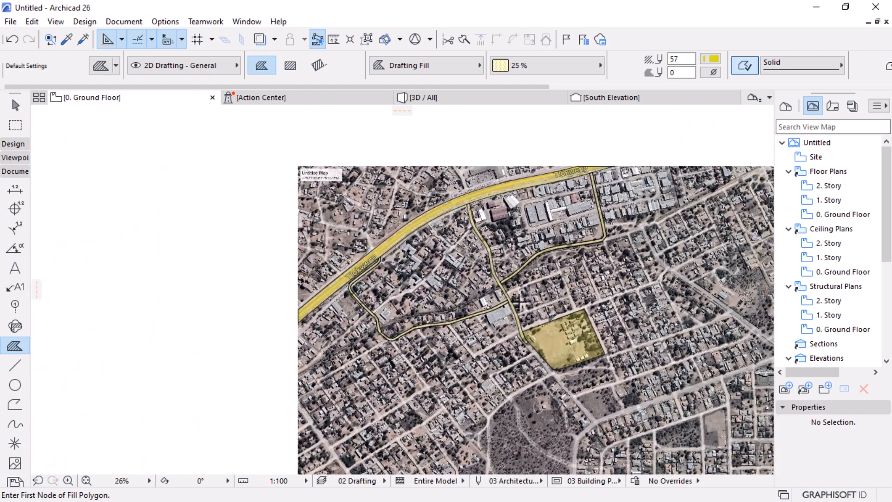
{"action": "scroll", "coordinate": [440, 230], "scroll_direction": "down", "scroll_amount": 1}
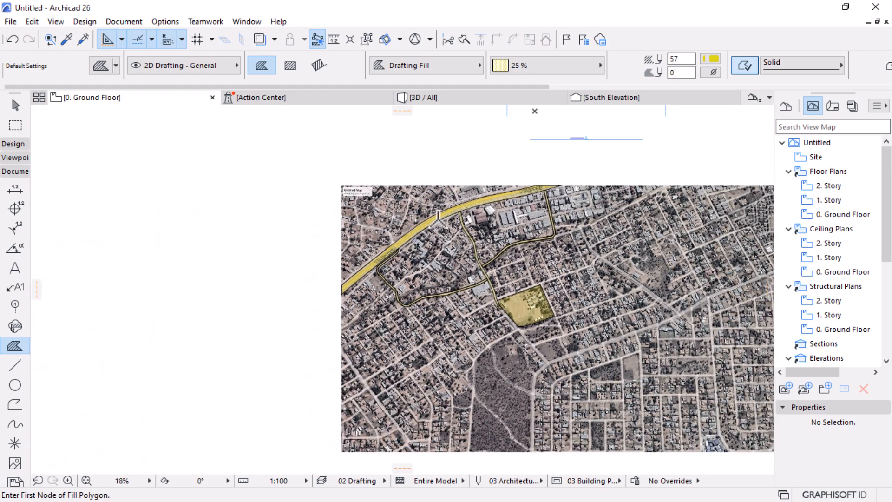
{"action": "scroll", "coordinate": [439, 221], "scroll_direction": "up", "scroll_amount": 3}
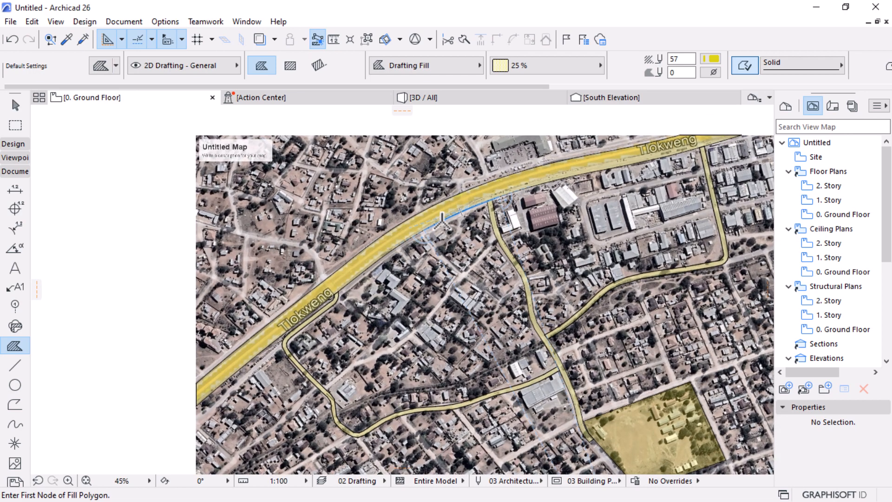
{"action": "scroll", "coordinate": [442, 222], "scroll_direction": "down", "scroll_amount": 2}
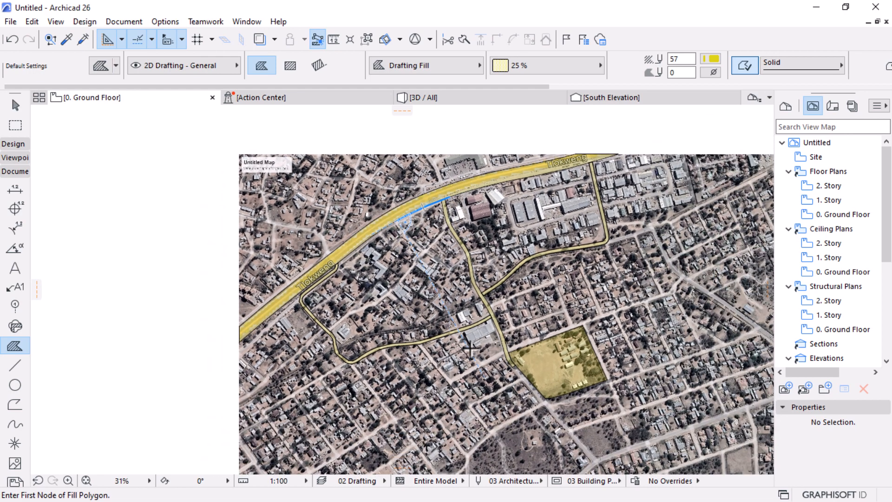
{"action": "scroll", "coordinate": [470, 349], "scroll_direction": "down", "scroll_amount": 1}
{"action": "scroll", "coordinate": [470, 325], "scroll_direction": "up", "scroll_amount": 2}
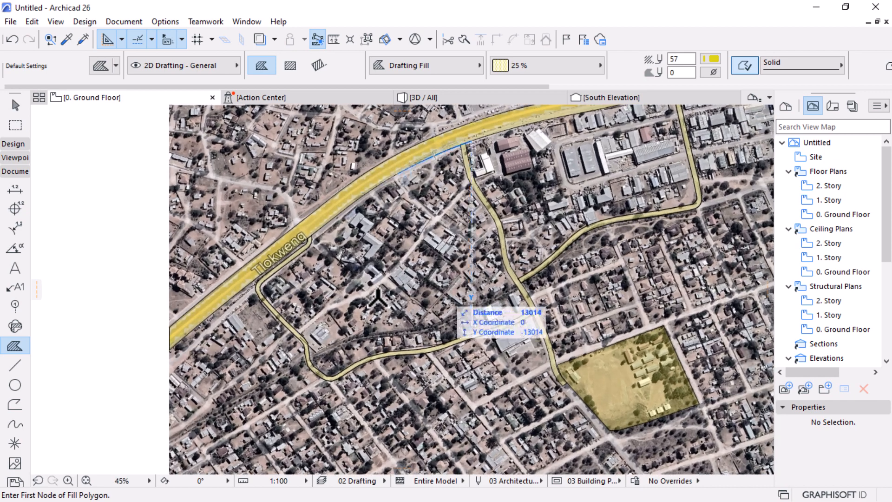
{"action": "scroll", "coordinate": [376, 234], "scroll_direction": "down", "scroll_amount": 4}
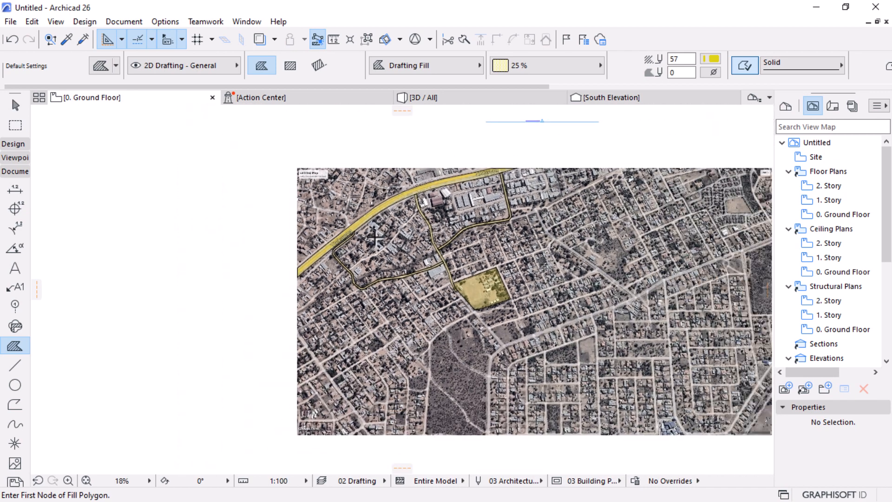
{"action": "scroll", "coordinate": [323, 257], "scroll_direction": "down", "scroll_amount": 2}
{"action": "scroll", "coordinate": [446, 308], "scroll_direction": "up", "scroll_amount": 1}
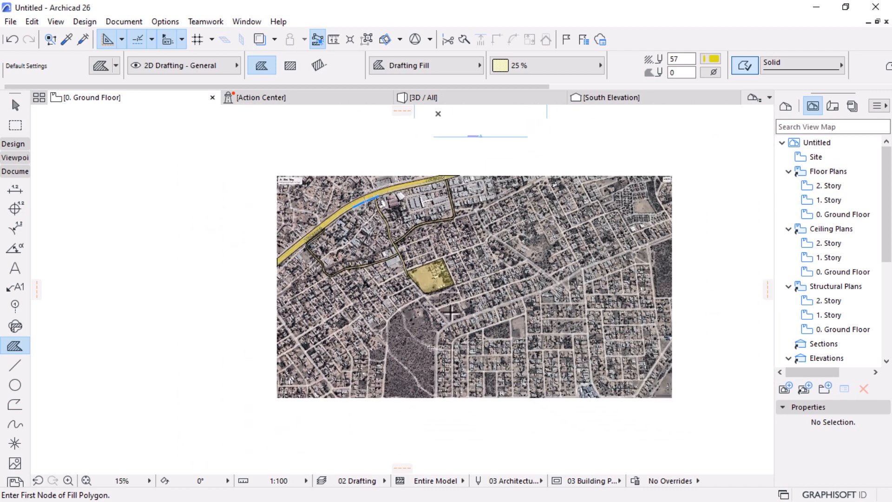
{"action": "scroll", "coordinate": [450, 314], "scroll_direction": "up", "scroll_amount": 1}
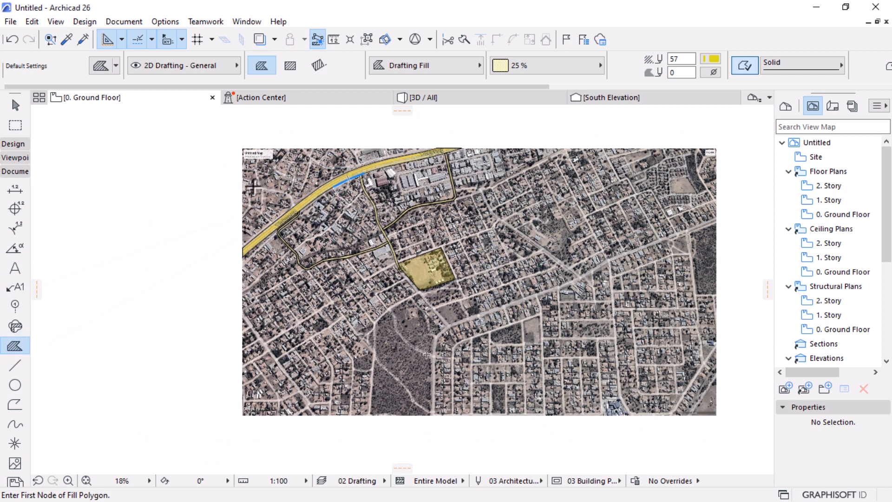
- Draw a rectangular 25 % drafting fill covering the entire aerial map image, from corner to corner
{"action": "left_click", "coordinate": [289, 67]}
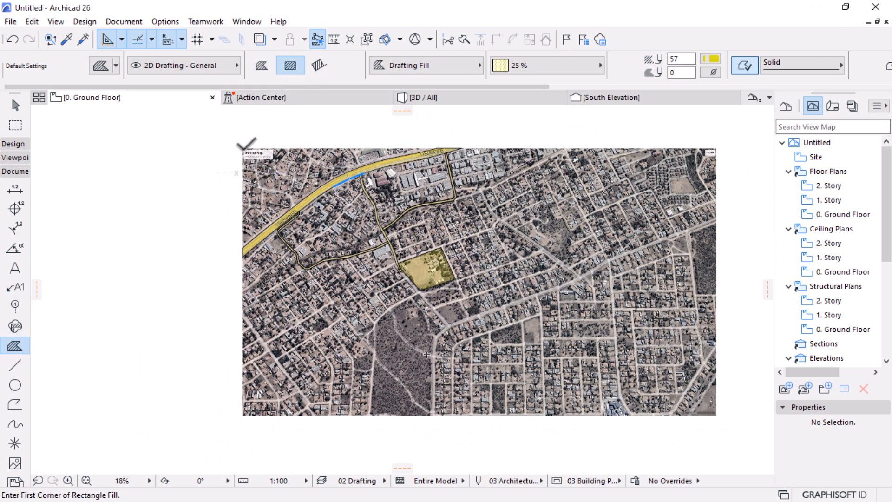
{"action": "left_click", "coordinate": [242, 149]}
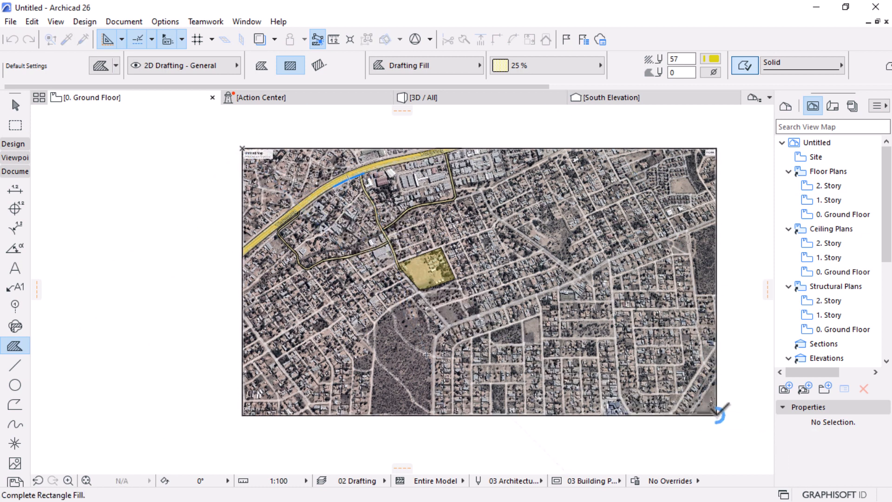
{"action": "left_click", "coordinate": [717, 411]}
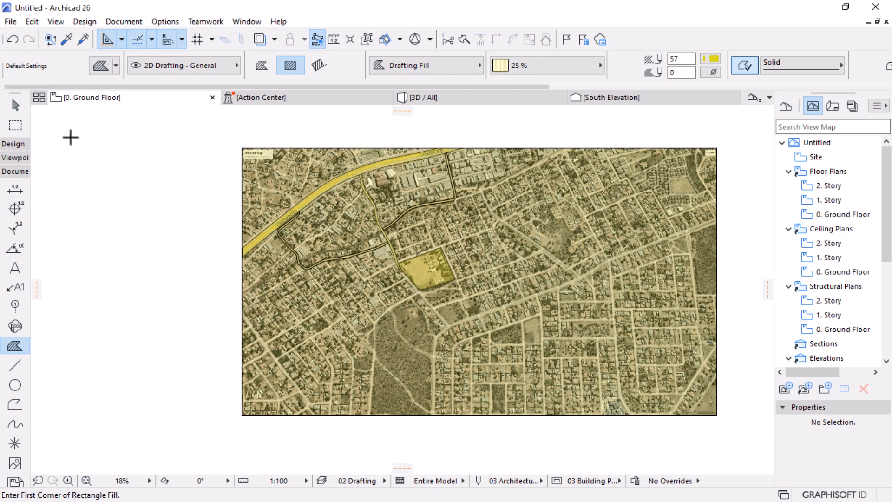
- Select the rectangular map overlay, keep its fill pattern at 25 %, and set its fill pen to pale lavender 111
{"action": "left_click", "coordinate": [24, 108]}
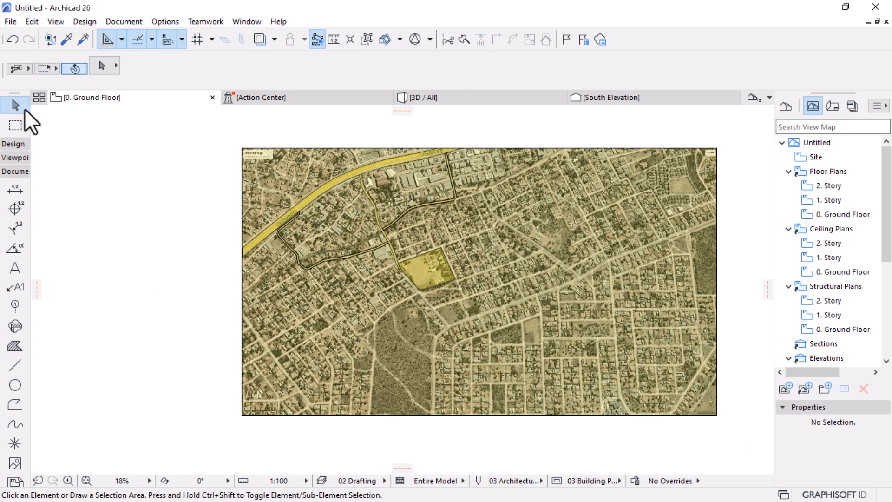
{"action": "left_click", "coordinate": [692, 260]}
{"action": "left_click", "coordinate": [567, 68]}
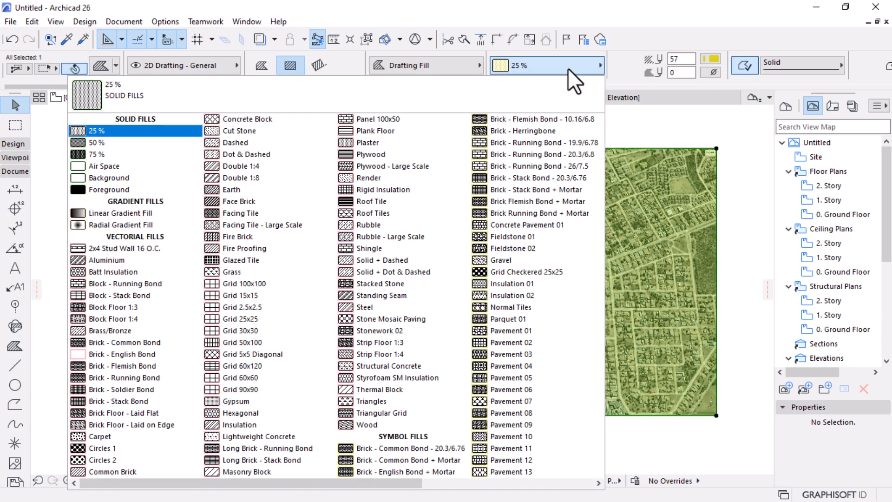
{"action": "left_click", "coordinate": [108, 133]}
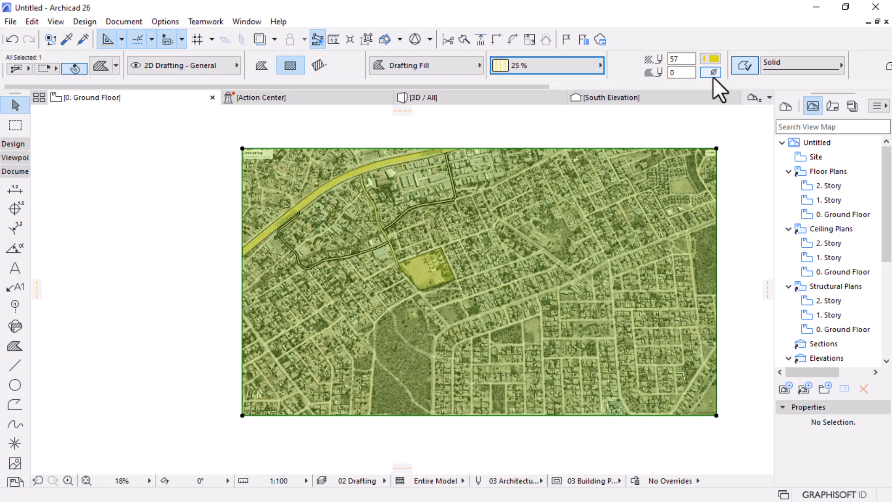
{"action": "left_click", "coordinate": [710, 59]}
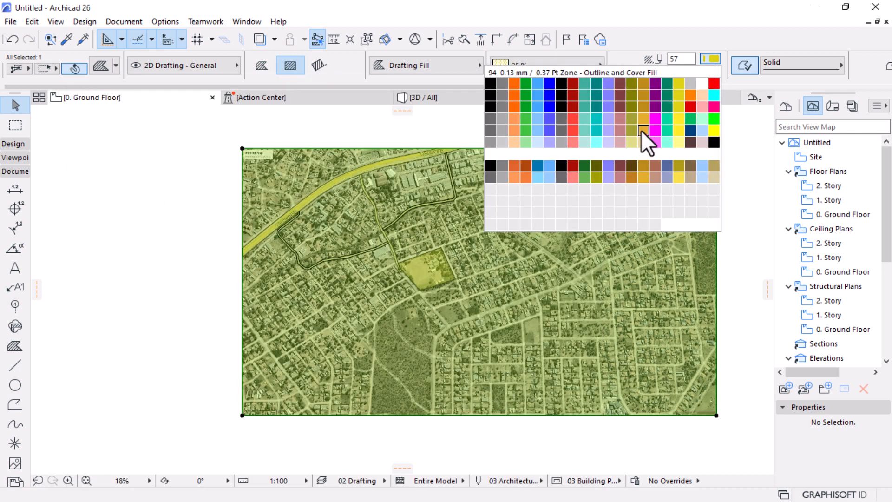
{"action": "left_click", "coordinate": [609, 138]}
{"action": "left_click", "coordinate": [585, 441]}
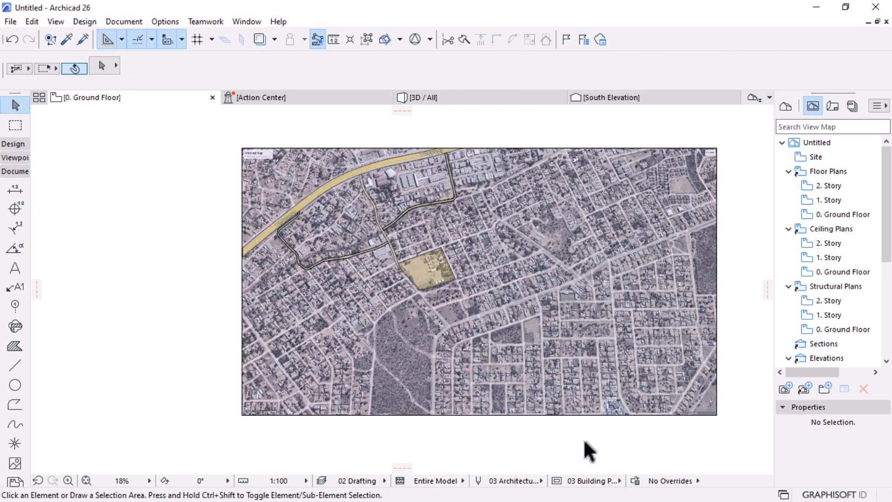
- Examine how the tinted overlay contrasts with the roads and the highlighted plot, both in full view and close up
{"action": "scroll", "coordinate": [499, 384], "scroll_direction": "up", "scroll_amount": 3}
{"action": "scroll", "coordinate": [473, 380], "scroll_direction": "down", "scroll_amount": 4}
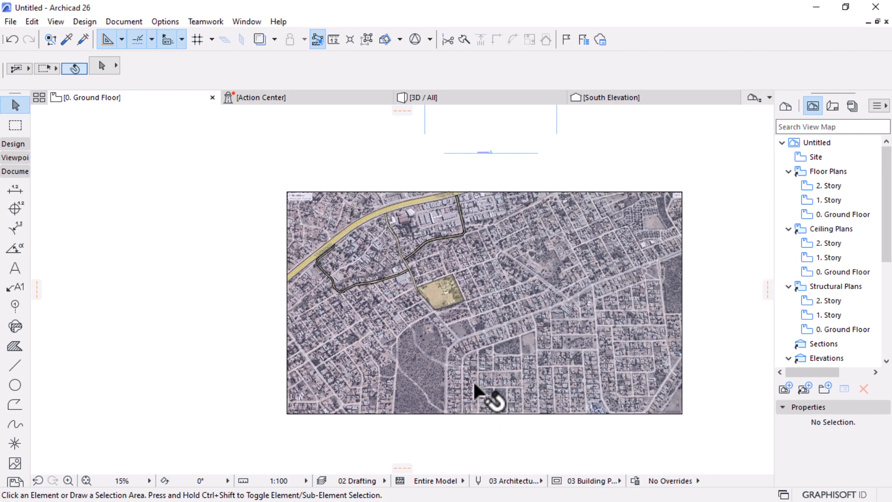
{"action": "scroll", "coordinate": [487, 388], "scroll_direction": "up", "scroll_amount": 2}
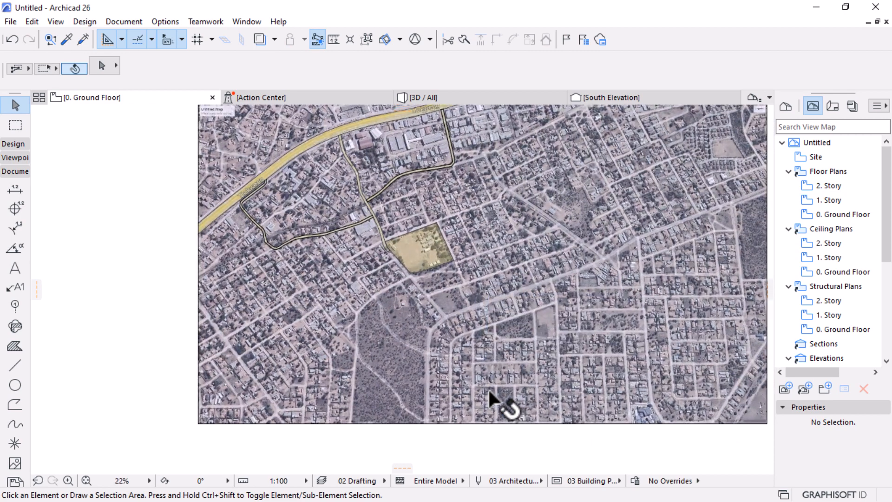
{"action": "scroll", "coordinate": [411, 145], "scroll_direction": "up", "scroll_amount": 3}
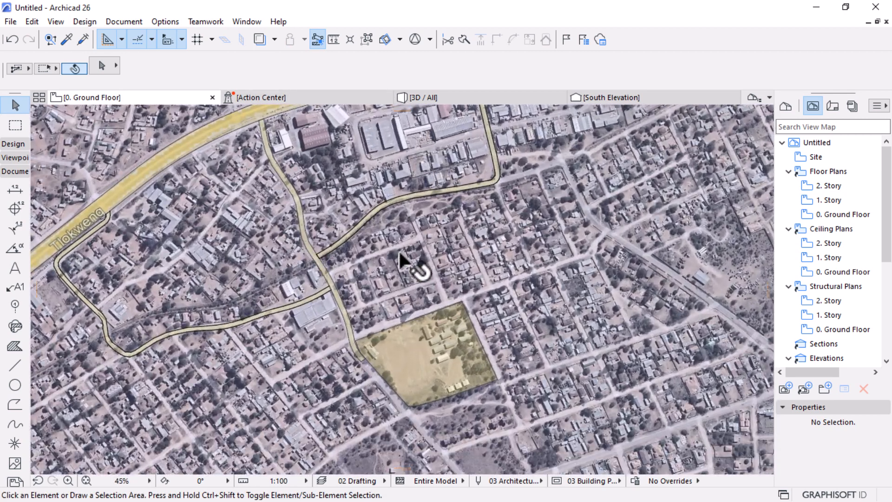
{"action": "scroll", "coordinate": [429, 259], "scroll_direction": "down", "scroll_amount": 4}
{"action": "scroll", "coordinate": [429, 258], "scroll_direction": "down", "scroll_amount": 2}
{"action": "scroll", "coordinate": [427, 266], "scroll_direction": "up", "scroll_amount": 5}
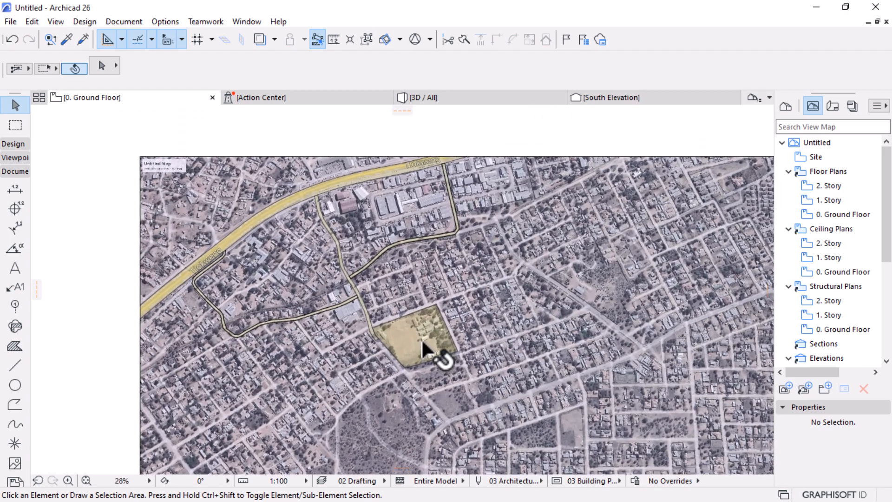
{"action": "scroll", "coordinate": [422, 341], "scroll_direction": "up", "scroll_amount": 3}
- Set the map overlay's fill pen to violet 51 and inspect the tint over the whole map
{"action": "left_click", "coordinate": [554, 232]}
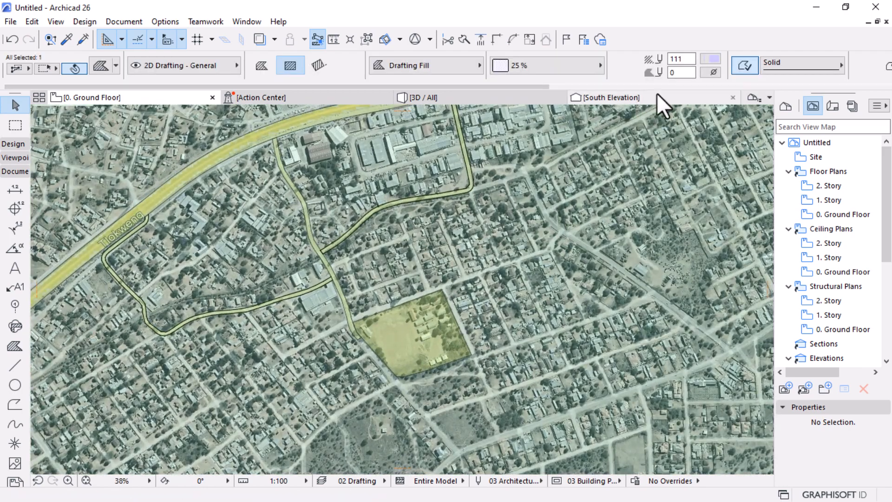
{"action": "left_click", "coordinate": [714, 60]}
{"action": "left_click", "coordinate": [609, 111]}
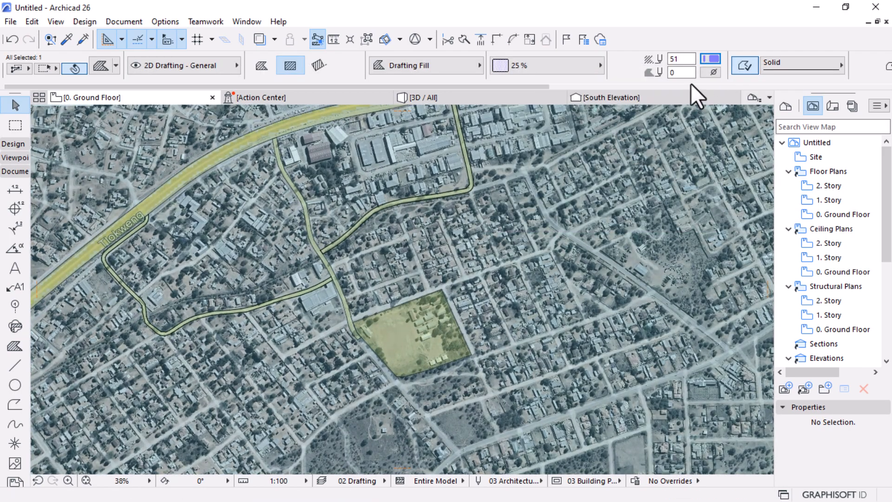
{"action": "scroll", "coordinate": [578, 243], "scroll_direction": "down", "scroll_amount": 10}
{"action": "left_click", "coordinate": [529, 394]}
{"action": "scroll", "coordinate": [570, 229], "scroll_direction": "up", "scroll_amount": 5}
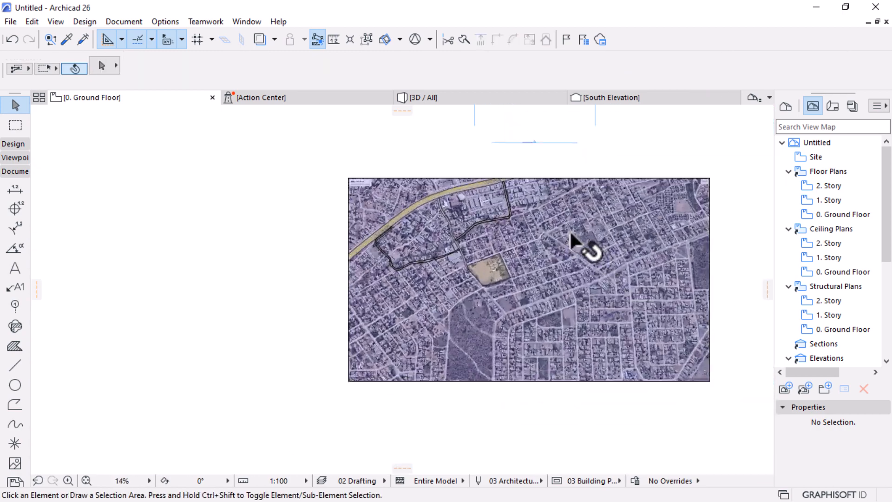
{"action": "scroll", "coordinate": [586, 250], "scroll_direction": "up", "scroll_amount": 5}
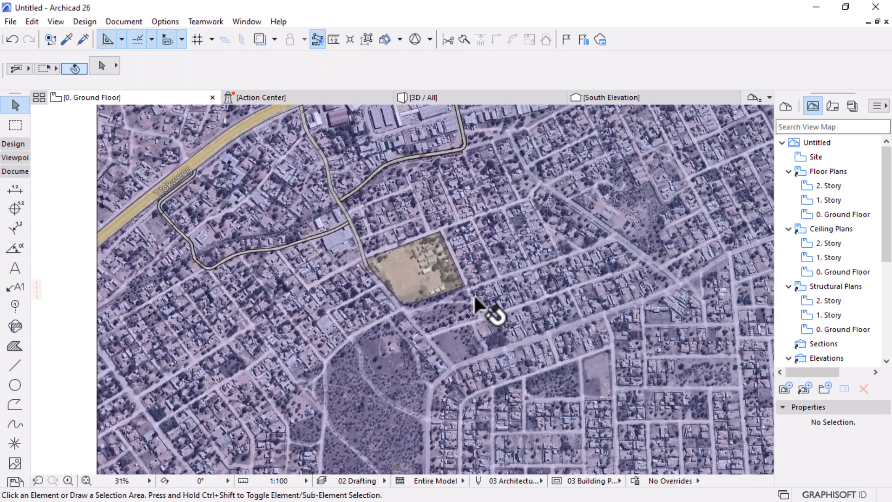
{"action": "scroll", "coordinate": [472, 294], "scroll_direction": "down", "scroll_amount": 5}
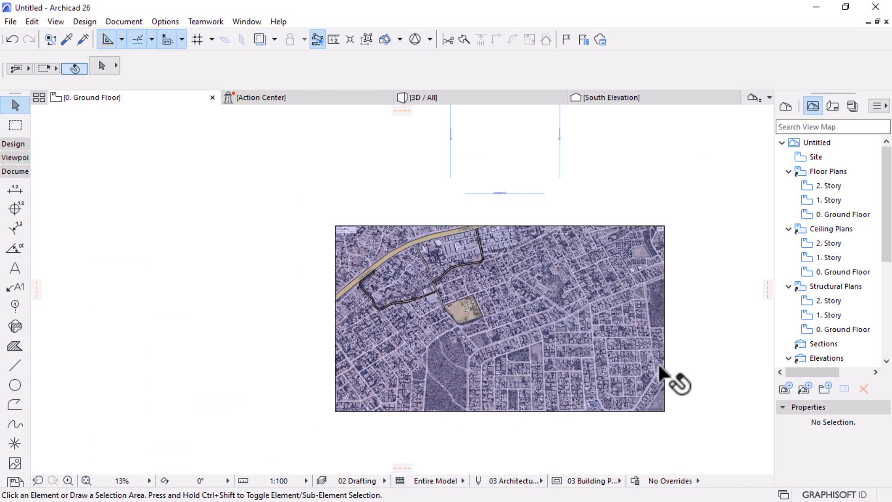
- Try orange pen 43 and black pen 7 as the fill colour of the rectangular map overlay
{"action": "left_click", "coordinate": [669, 295]}
{"action": "scroll", "coordinate": [599, 332], "scroll_direction": "up", "scroll_amount": 2}
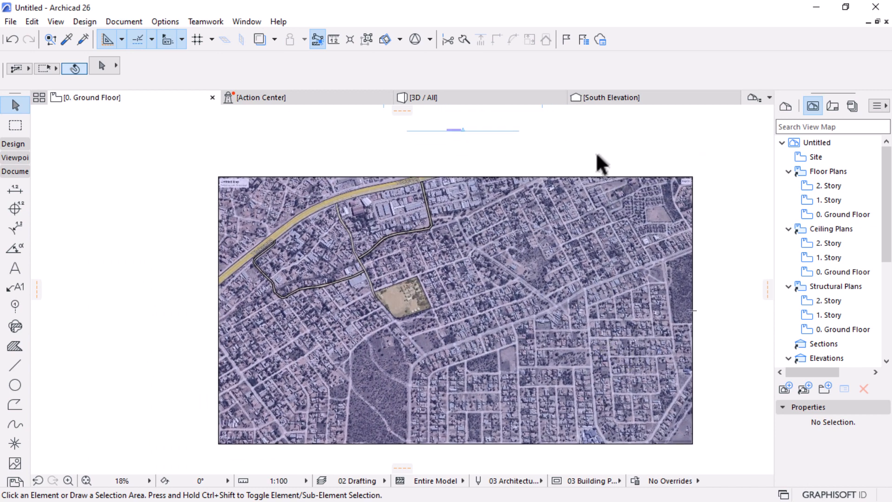
{"action": "left_click", "coordinate": [711, 58]}
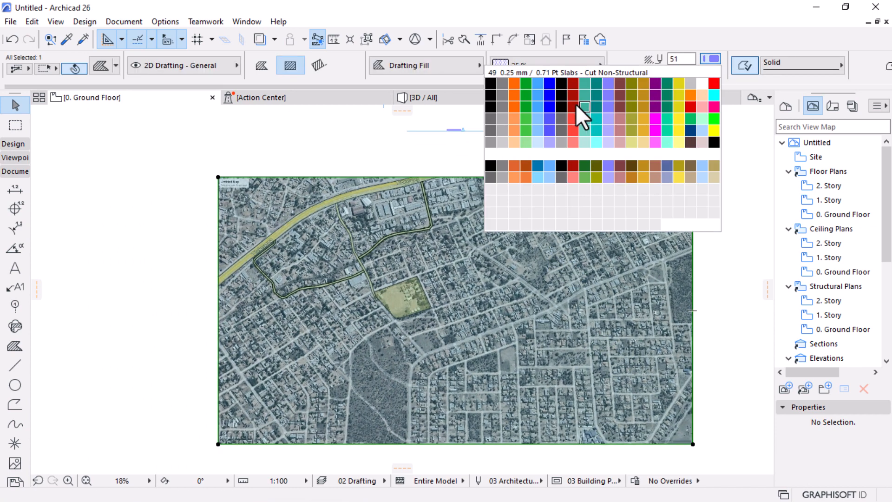
{"action": "left_click", "coordinate": [516, 100]}
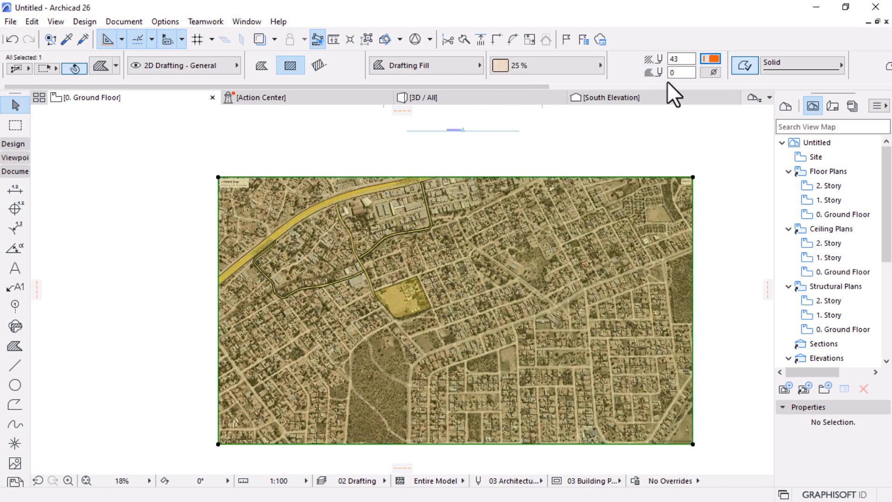
{"action": "left_click", "coordinate": [713, 58]}
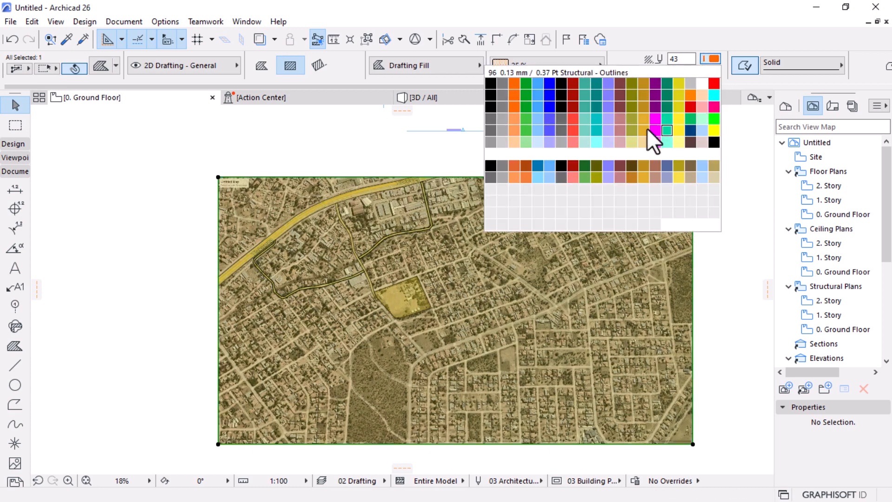
{"action": "left_click", "coordinate": [566, 86]}
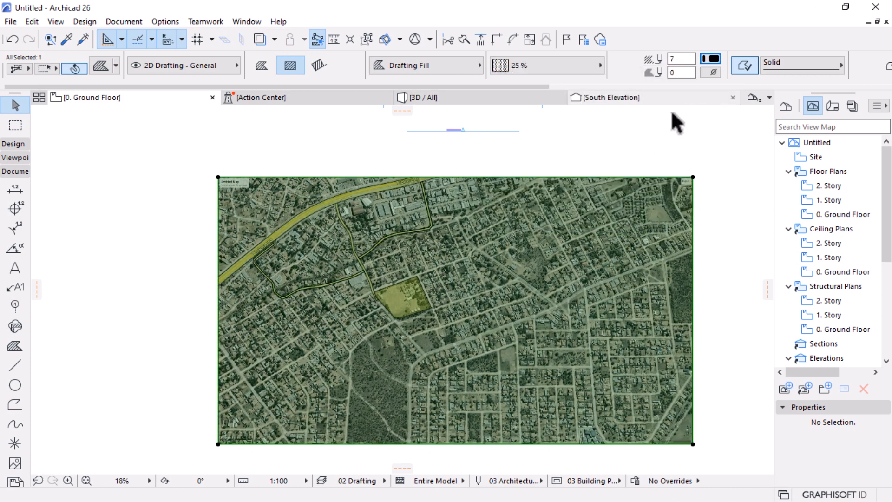
{"action": "scroll", "coordinate": [670, 116], "scroll_direction": "down", "scroll_amount": 2}
{"action": "scroll", "coordinate": [670, 112], "scroll_direction": "up", "scroll_amount": 2}
- Try violet pen 51 on the map overlay again, and set its fill pen to purple 55
{"action": "left_click", "coordinate": [713, 59]}
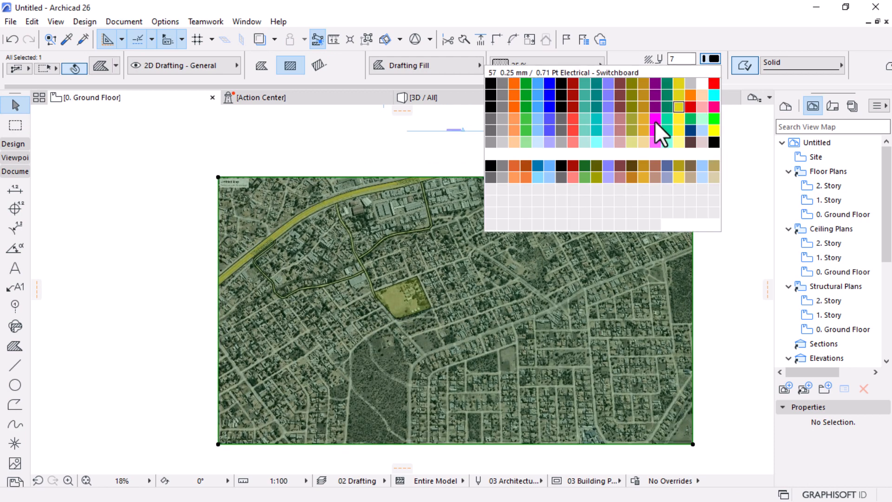
{"action": "left_click", "coordinate": [608, 107]}
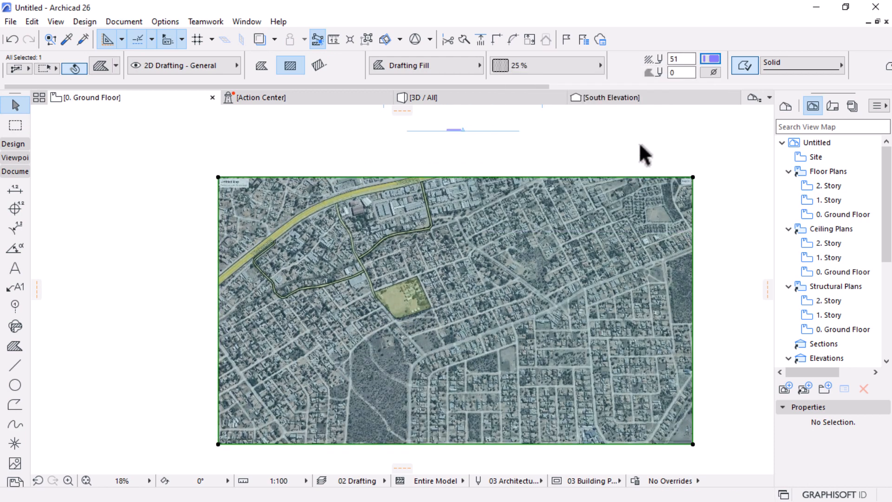
{"action": "left_click", "coordinate": [707, 59]}
{"action": "left_click", "coordinate": [653, 108]}
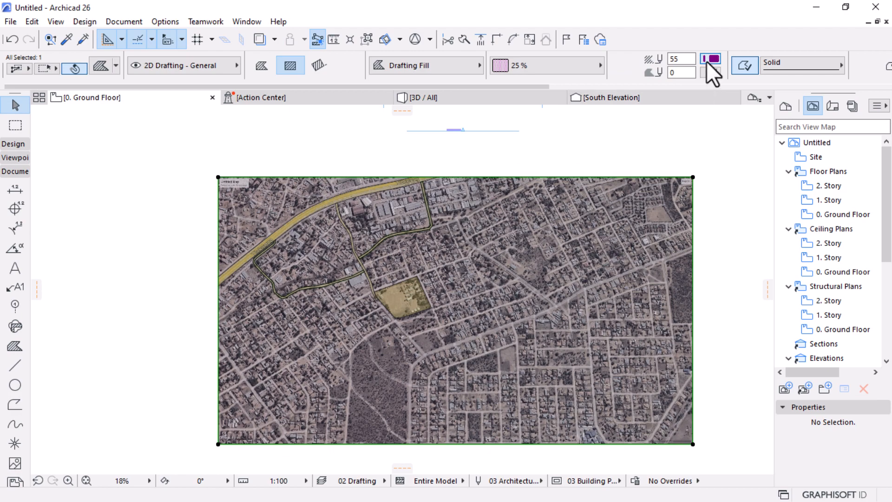
- Set the map overlay's fill pen to light violet 71 and inspect the tint around the highlighted roads
{"action": "left_click", "coordinate": [707, 59]}
{"action": "left_click", "coordinate": [610, 116]}
{"action": "key", "text": "Escape"}
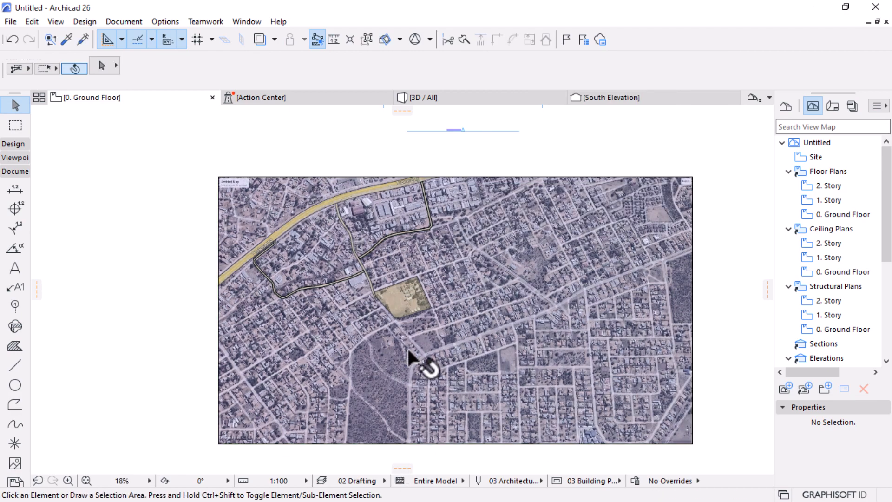
{"action": "scroll", "coordinate": [450, 253], "scroll_direction": "up", "scroll_amount": 3}
{"action": "scroll", "coordinate": [312, 230], "scroll_direction": "down", "scroll_amount": 3}
{"action": "scroll", "coordinate": [283, 230], "scroll_direction": "up", "scroll_amount": 2}
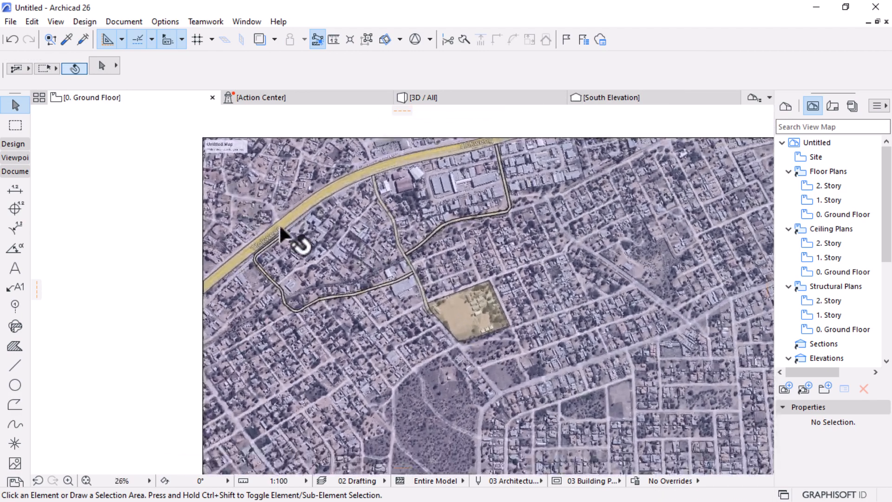
{"action": "scroll", "coordinate": [399, 285], "scroll_direction": "up", "scroll_amount": 6}
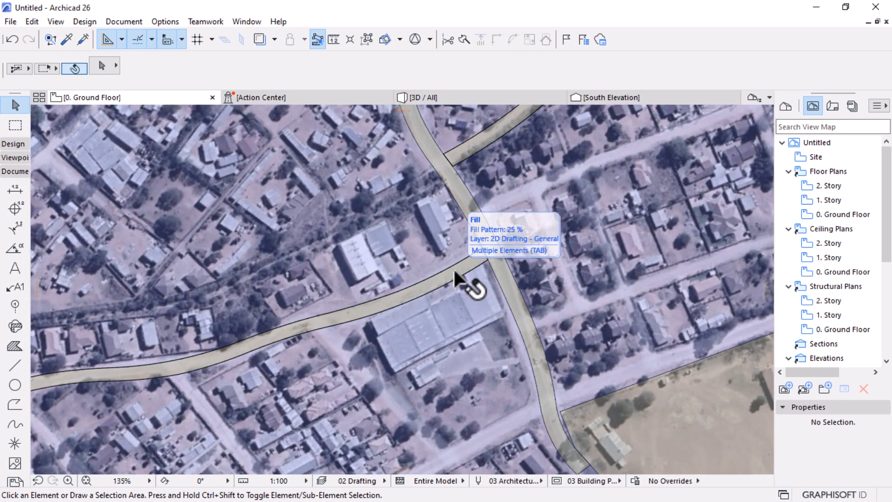
- Send the violet 25 % overlay fill one level backward in the display order
{"action": "left_click", "coordinate": [454, 271]}
{"action": "scroll", "coordinate": [453, 267], "scroll_direction": "down", "scroll_amount": 10}
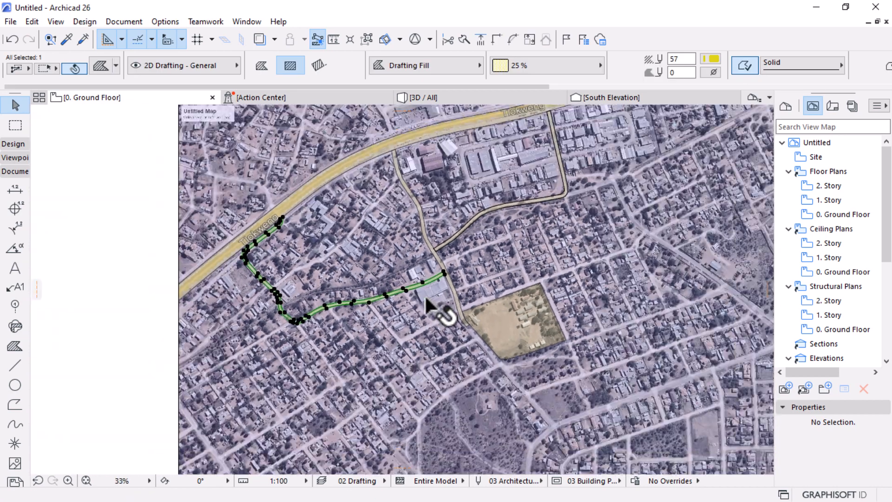
{"action": "left_click", "coordinate": [417, 223]}
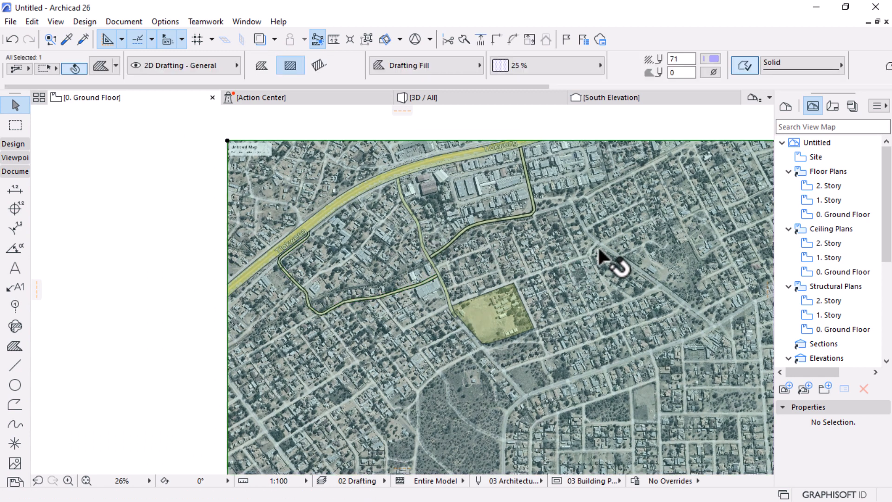
{"action": "right_click", "coordinate": [581, 238]}
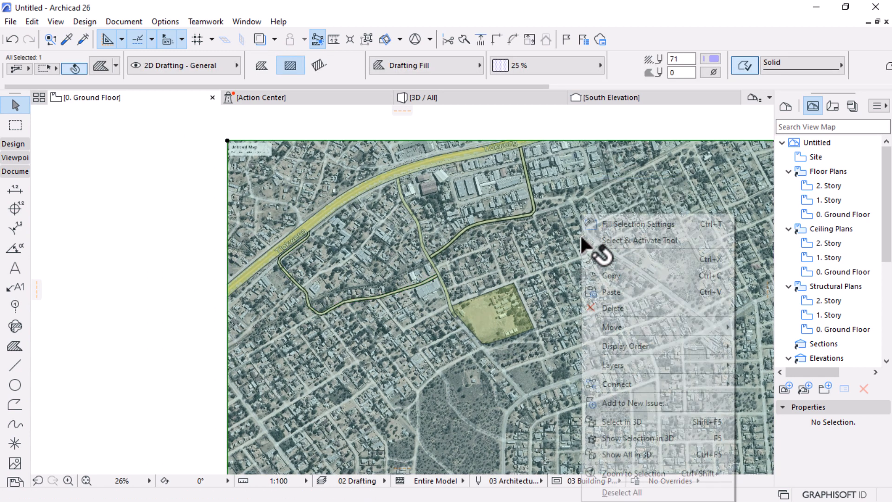
{"action": "mouse_move", "coordinate": [665, 346]}
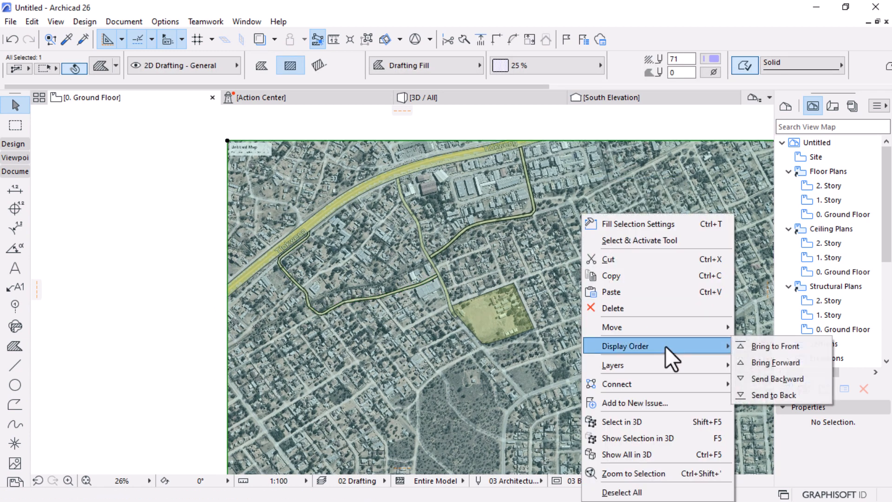
{"action": "left_click", "coordinate": [773, 377]}
- Examine the highlighted roads and plot against the violet-tinted map, both close up and in full view
{"action": "scroll", "coordinate": [440, 272], "scroll_direction": "up", "scroll_amount": 3}
{"action": "left_click", "coordinate": [522, 342]}
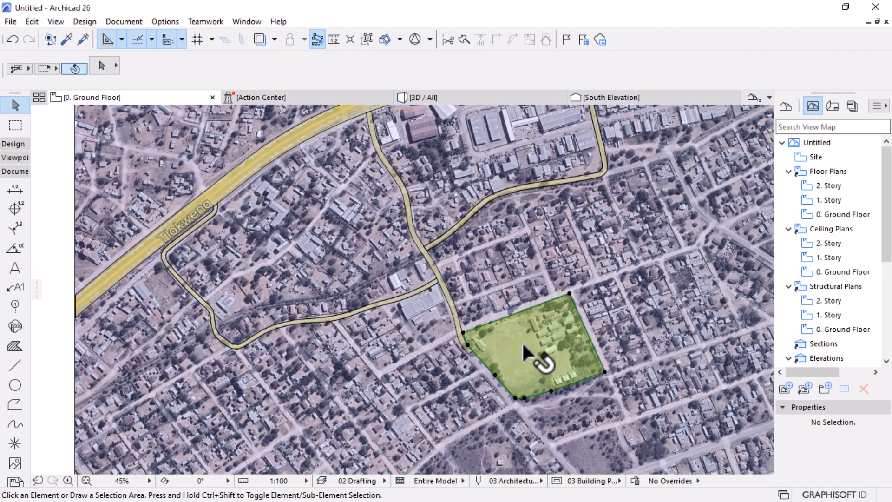
{"action": "key", "text": "Escape"}
{"action": "scroll", "coordinate": [411, 221], "scroll_direction": "down", "scroll_amount": 4}
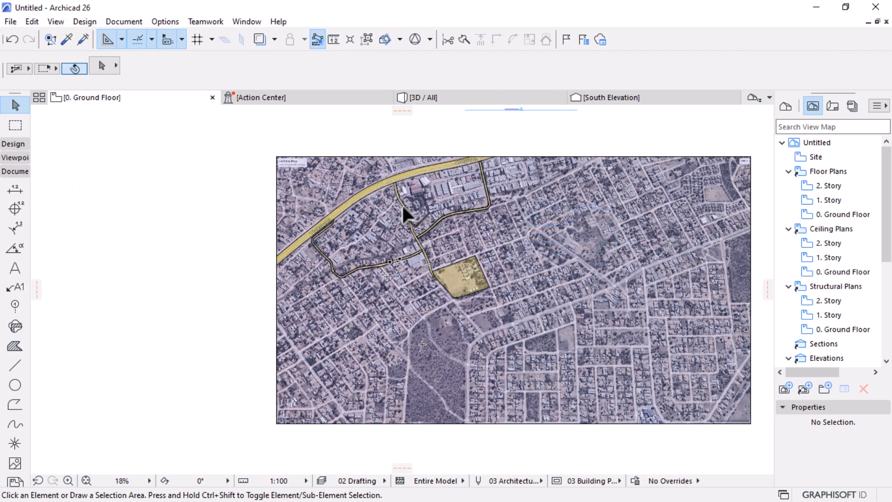
{"action": "scroll", "coordinate": [391, 193], "scroll_direction": "up", "scroll_amount": 4}
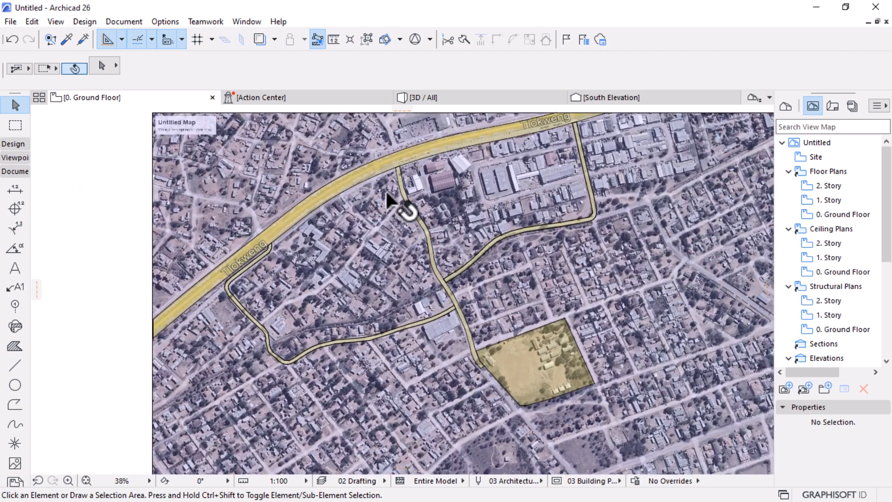
{"action": "scroll", "coordinate": [387, 192], "scroll_direction": "down", "scroll_amount": 4}
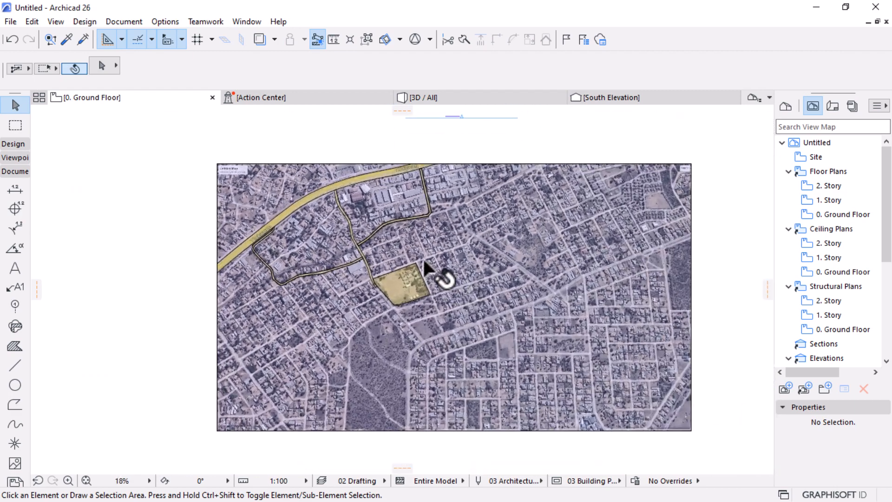
{"action": "scroll", "coordinate": [433, 308], "scroll_direction": "up", "scroll_amount": 2}
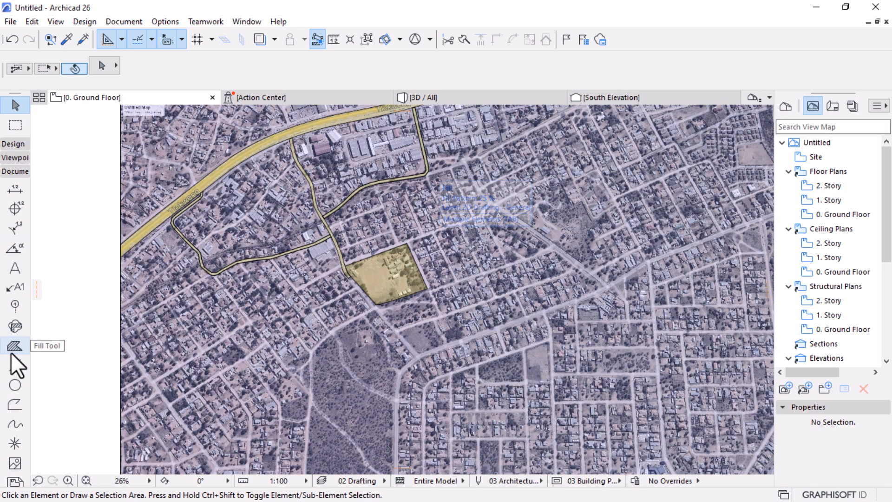
- Draw a rotated rectangular polyline around the housing block just right of the highlighted plot, with long sides of about 7556
{"action": "left_click", "coordinate": [13, 408]}
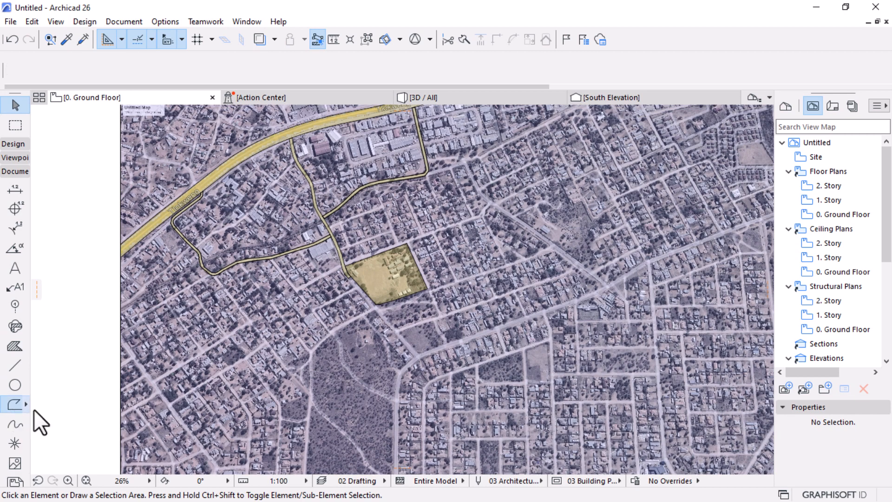
{"action": "scroll", "coordinate": [410, 206], "scroll_direction": "up", "scroll_amount": 7}
{"action": "scroll", "coordinate": [410, 206], "scroll_direction": "down", "scroll_amount": 3}
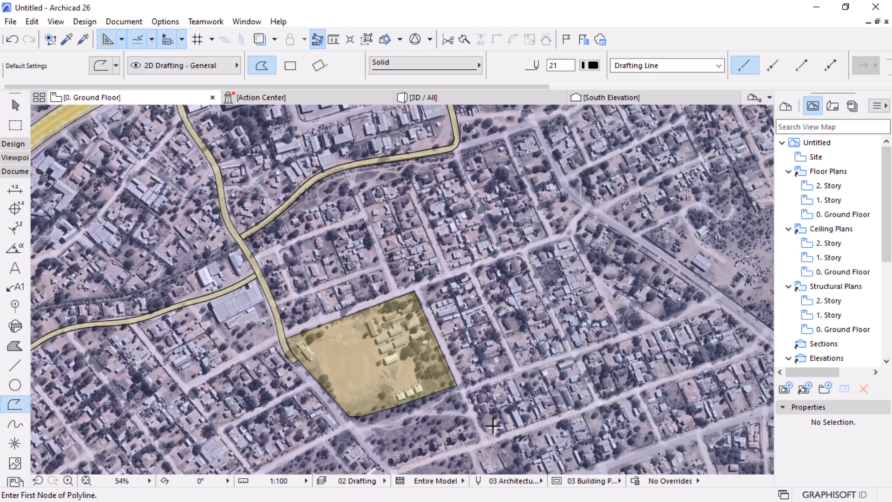
{"action": "scroll", "coordinate": [464, 374], "scroll_direction": "up", "scroll_amount": 6}
{"action": "scroll", "coordinate": [459, 369], "scroll_direction": "down", "scroll_amount": 3}
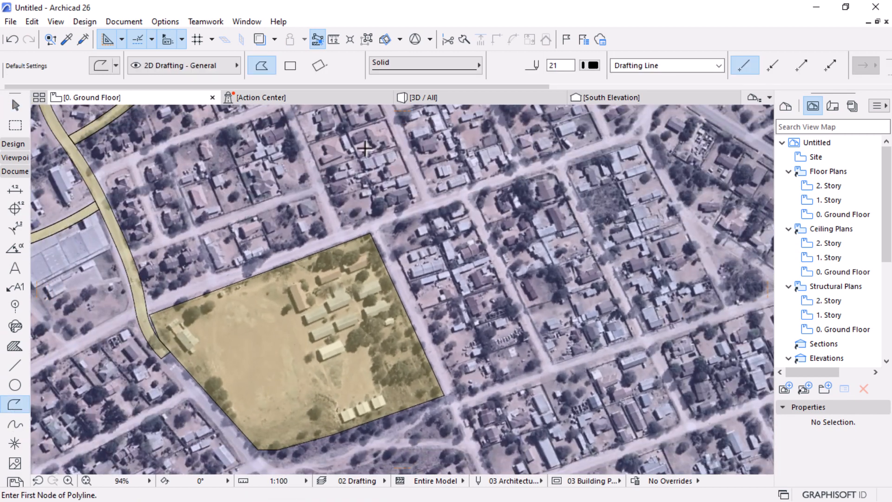
{"action": "left_click", "coordinate": [313, 72]}
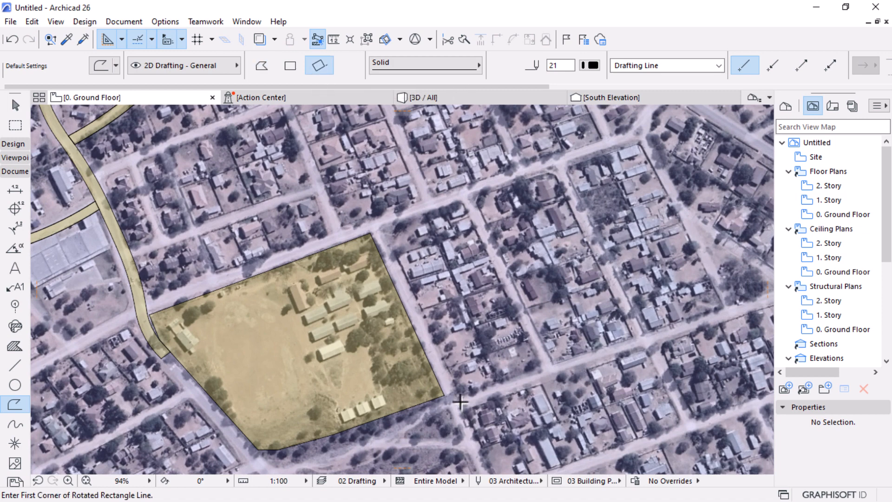
{"action": "left_click", "coordinate": [458, 392]}
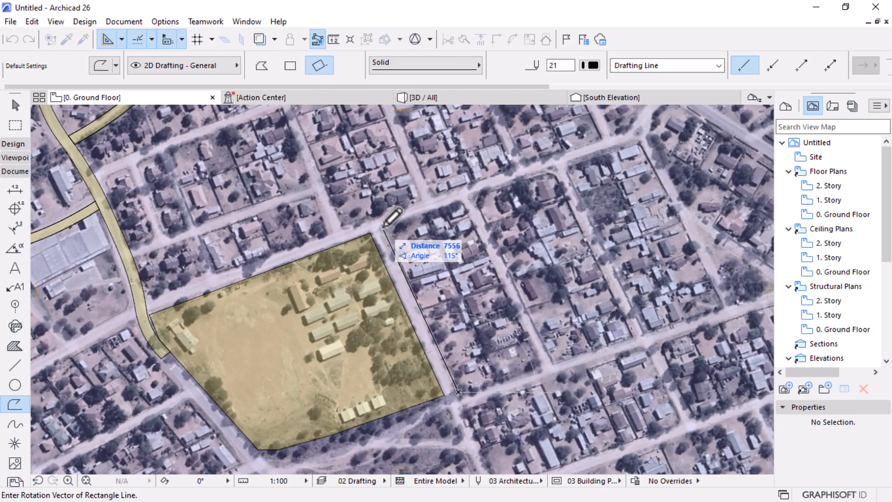
{"action": "left_click", "coordinate": [382, 226]}
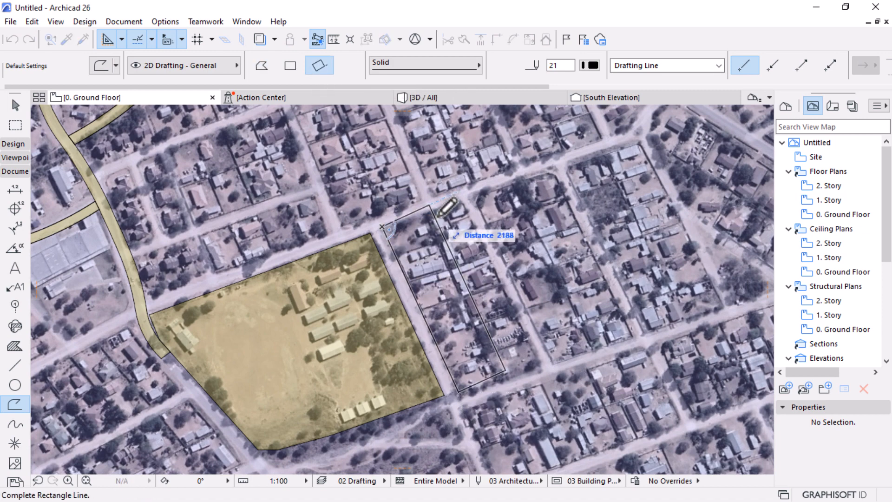
{"action": "left_click", "coordinate": [465, 204]}
{"action": "scroll", "coordinate": [457, 190], "scroll_direction": "up", "scroll_amount": 3}
{"action": "key", "text": "Escape"}
- Reposition the upper-right and lower-right corners of the block outline to follow the surrounding street edges
{"action": "left_click", "coordinate": [457, 193]}
{"action": "left_click", "coordinate": [457, 194]}
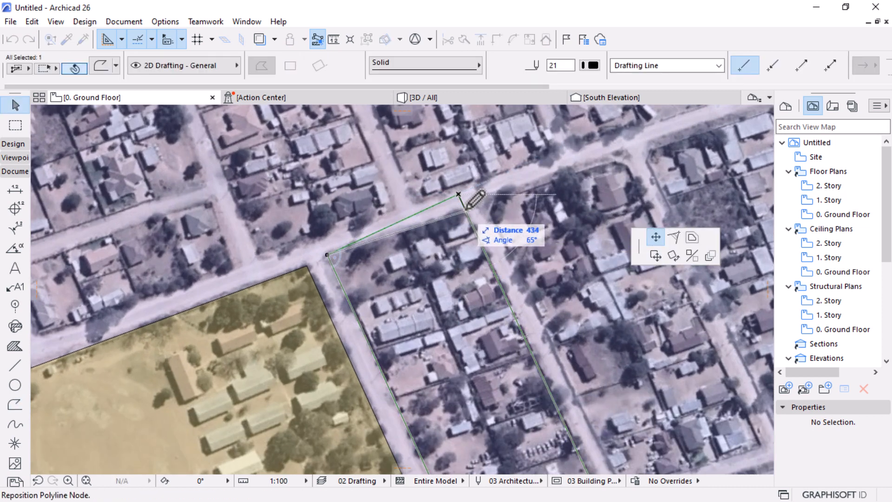
{"action": "left_click", "coordinate": [458, 195]}
{"action": "scroll", "coordinate": [534, 402], "scroll_direction": "down", "scroll_amount": 1}
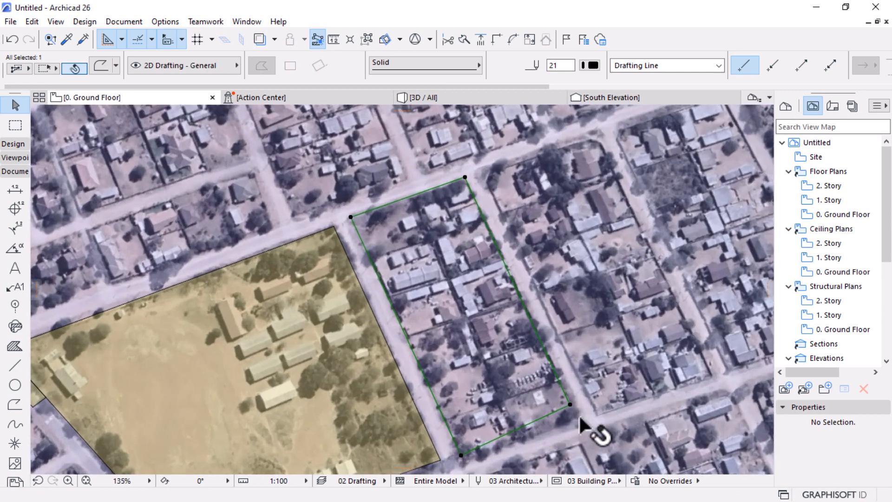
{"action": "scroll", "coordinate": [580, 418], "scroll_direction": "up", "scroll_amount": 3}
{"action": "left_click", "coordinate": [563, 396]}
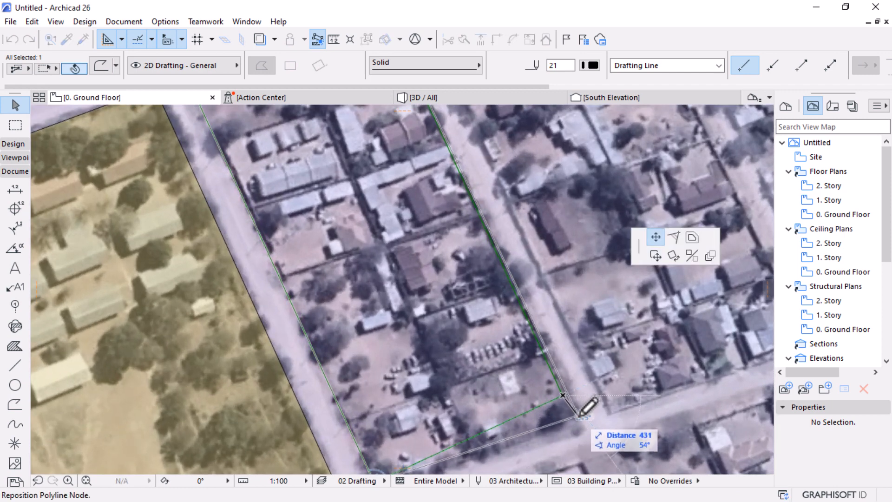
{"action": "left_click", "coordinate": [579, 422]}
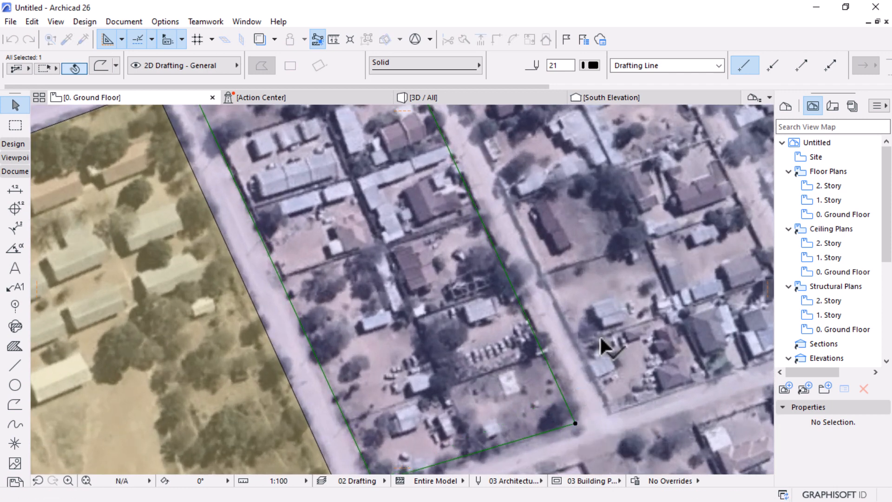
{"action": "scroll", "coordinate": [585, 390], "scroll_direction": "down", "scroll_amount": 5}
{"action": "scroll", "coordinate": [525, 364], "scroll_direction": "up", "scroll_amount": 2}
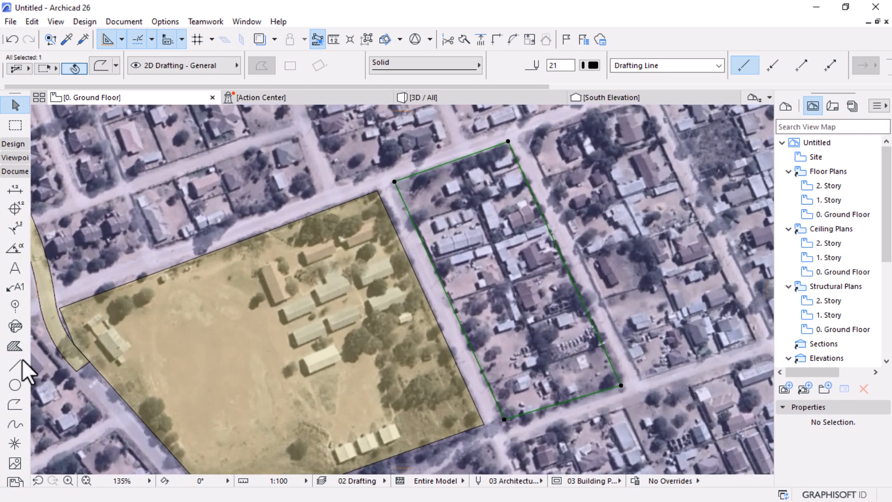
{"action": "left_click", "coordinate": [19, 363]}
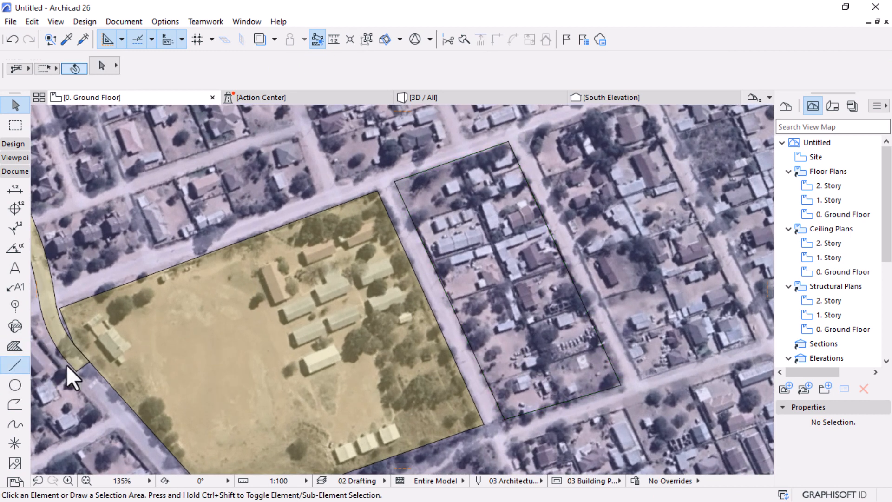
{"action": "left_click", "coordinate": [14, 404]}
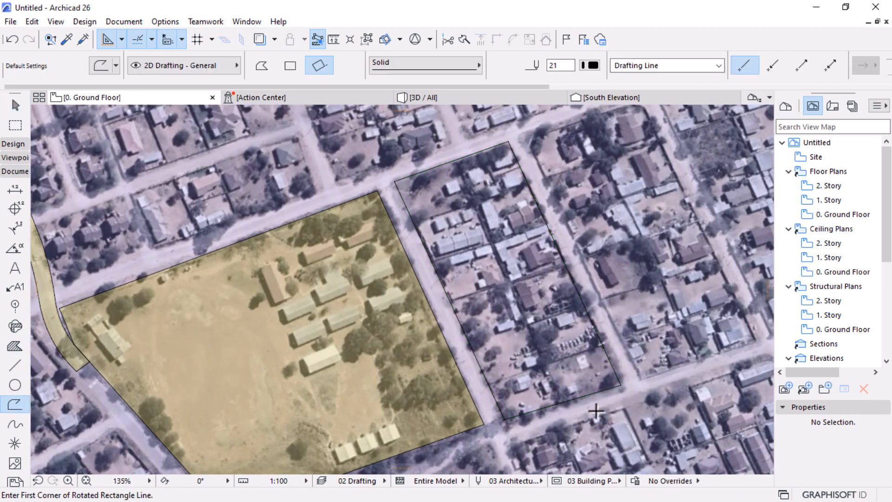
{"action": "left_click", "coordinate": [562, 402]}
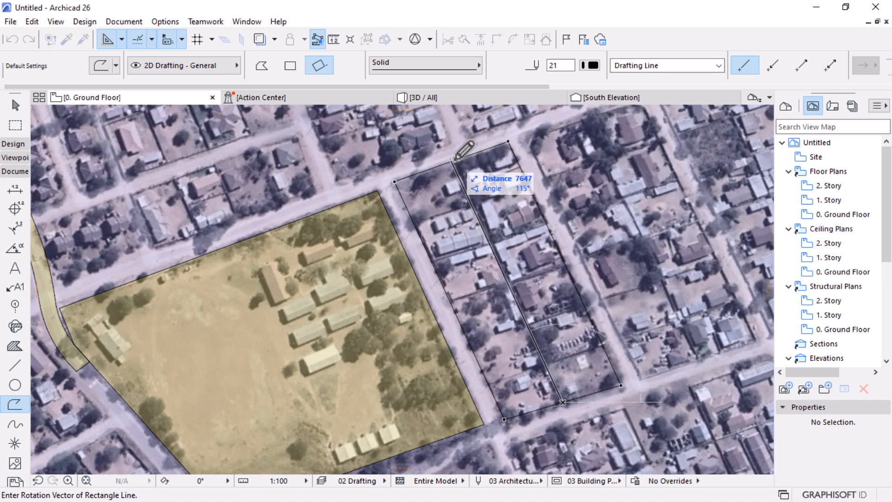
{"action": "left_click", "coordinate": [454, 158]}
{"action": "left_click", "coordinate": [445, 176]}
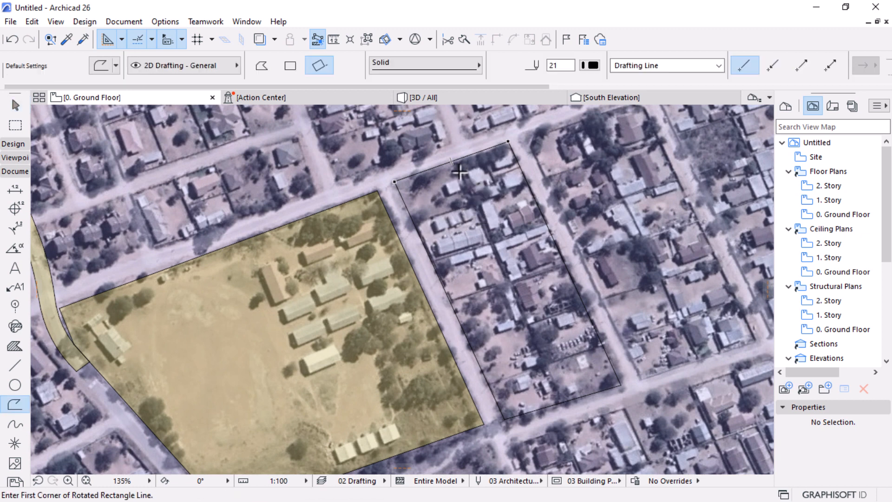
- Draw a straight polyline dividing the outlined block lengthwise, from the middle of its upper edge to the middle of its lower edge
{"action": "left_click", "coordinate": [451, 160]}
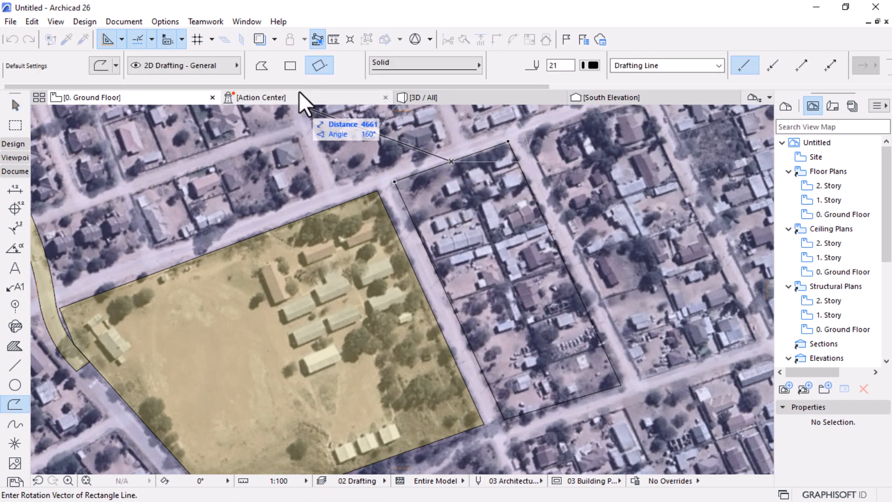
{"action": "left_click", "coordinate": [261, 67]}
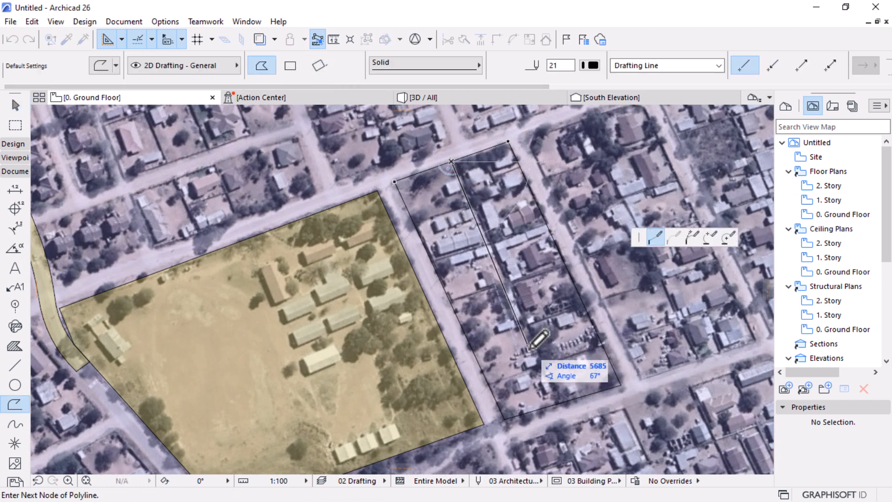
{"action": "double_click", "coordinate": [563, 402]}
- Draw a cross polyline near the block's lower end, from its left edge to its right edge along the plot boundary
{"action": "scroll", "coordinate": [524, 353], "scroll_direction": "up", "scroll_amount": 3}
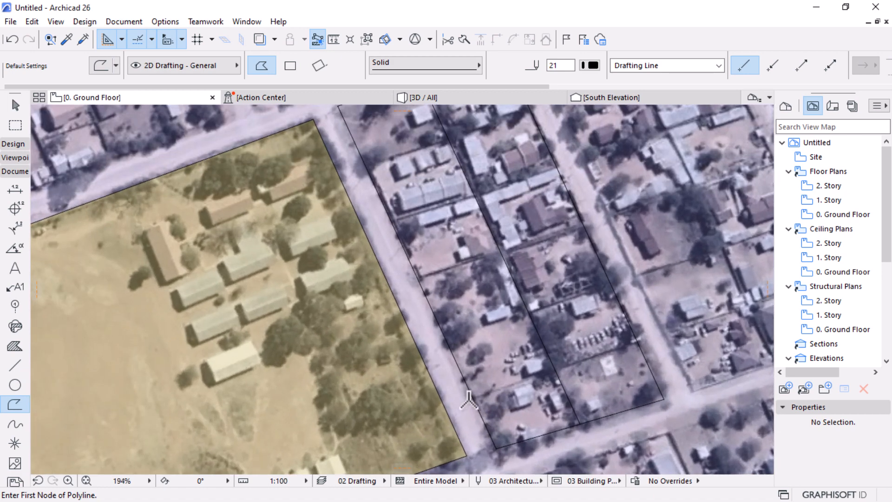
{"action": "left_click", "coordinate": [473, 399]}
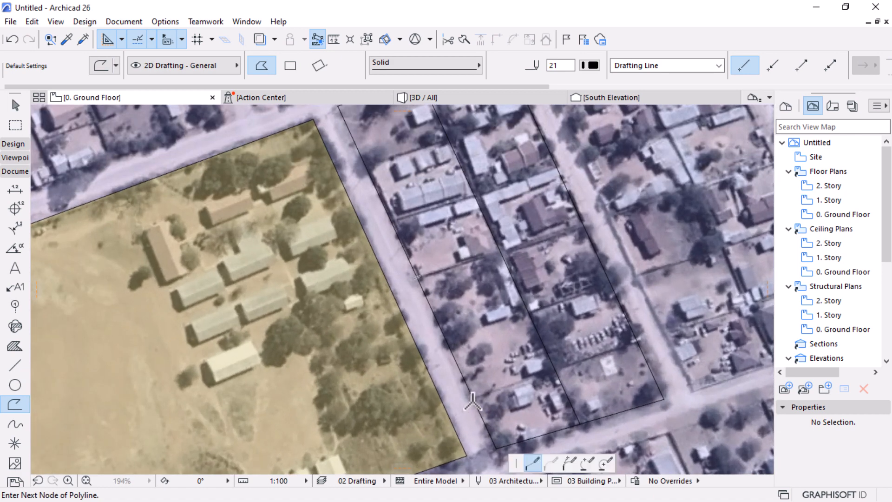
{"action": "left_click", "coordinate": [639, 342]}
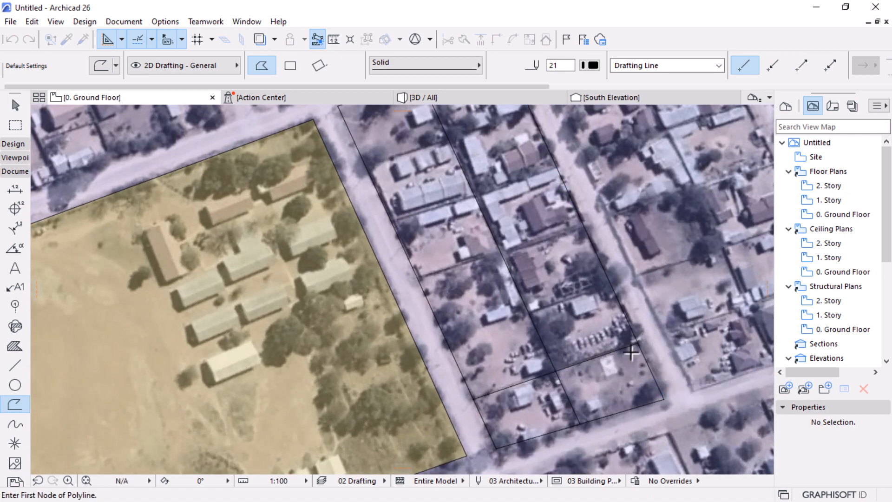
{"action": "key", "text": "Escape"}
- Multiply the cross polyline up the block at equal spacing with Increment and Spread, adding four copies to divide it into plots
{"action": "scroll", "coordinate": [627, 351], "scroll_direction": "down", "scroll_amount": 3}
{"action": "scroll", "coordinate": [625, 350], "scroll_direction": "down", "scroll_amount": 1}
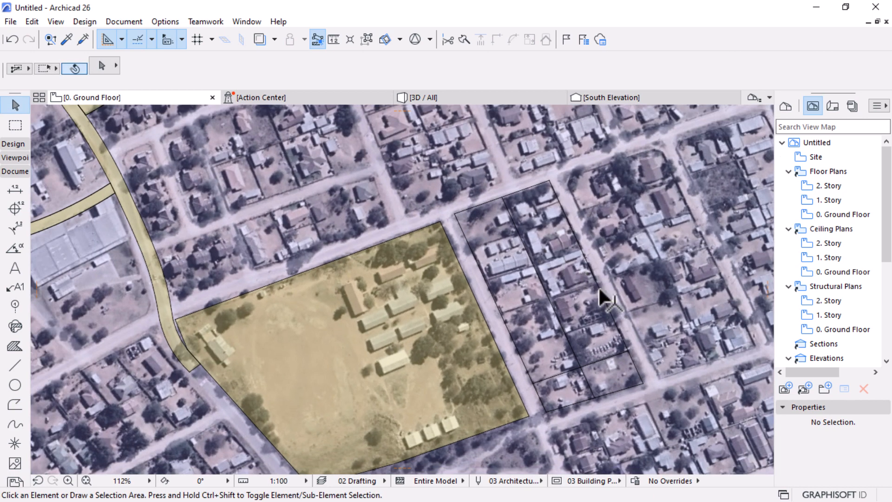
{"action": "scroll", "coordinate": [599, 288], "scroll_direction": "up", "scroll_amount": 3}
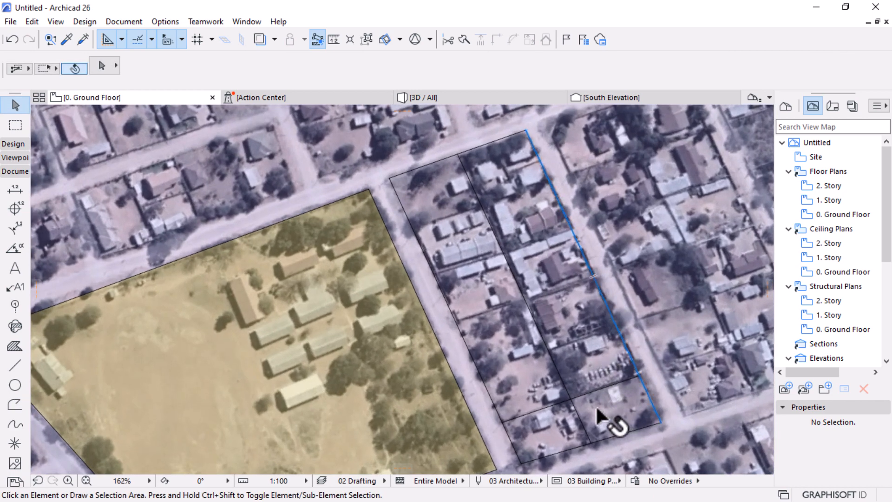
{"action": "left_click", "coordinate": [641, 379]}
{"action": "left_click", "coordinate": [640, 376]}
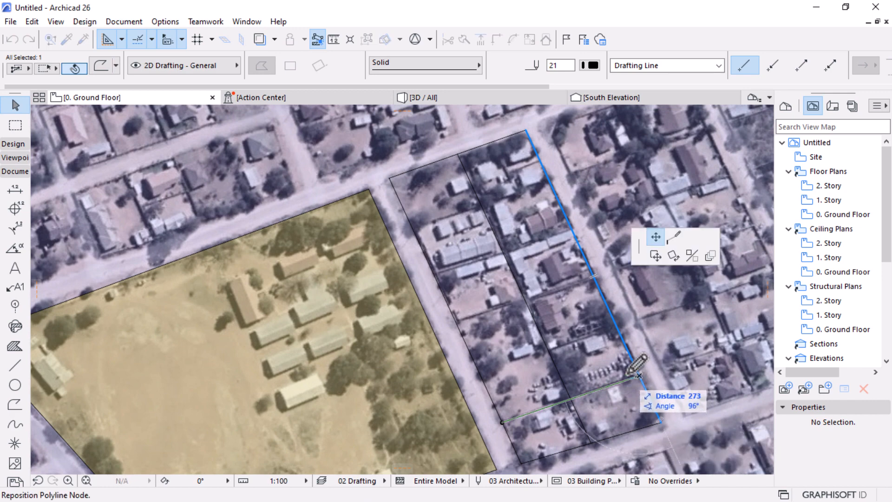
{"action": "left_click", "coordinate": [709, 255]}
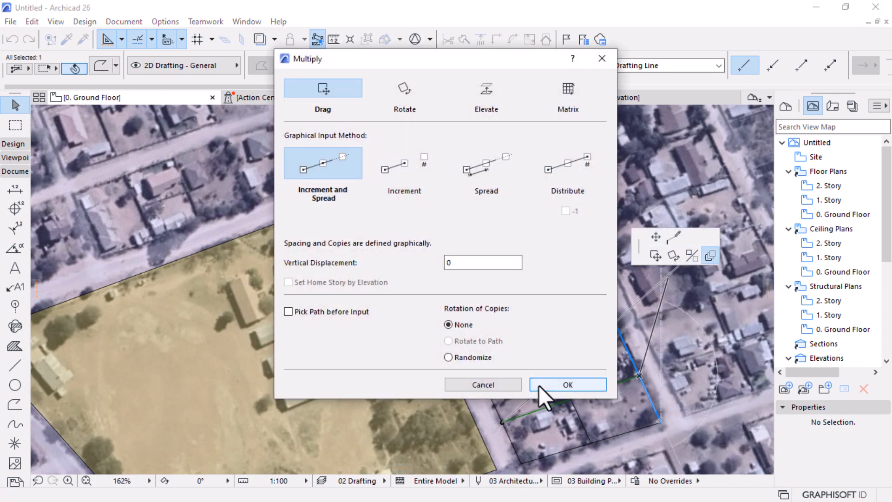
{"action": "left_click", "coordinate": [567, 384]}
{"action": "left_click", "coordinate": [639, 376]}
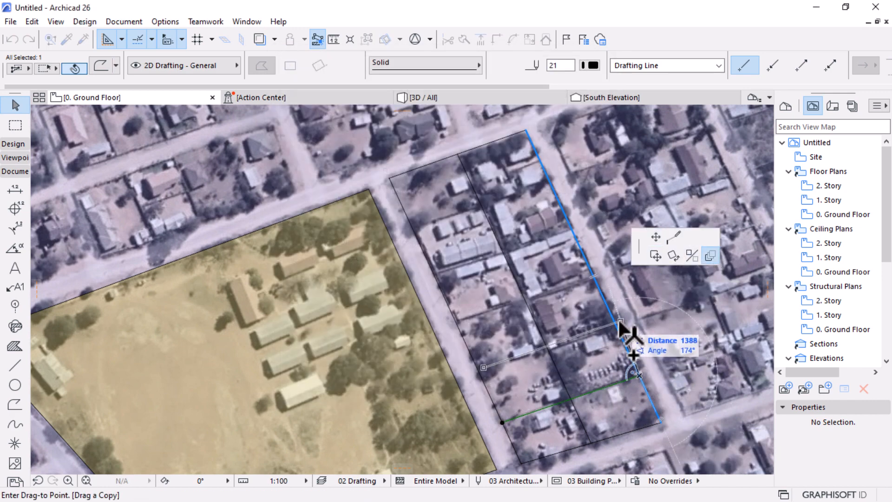
{"action": "left_click", "coordinate": [547, 180]}
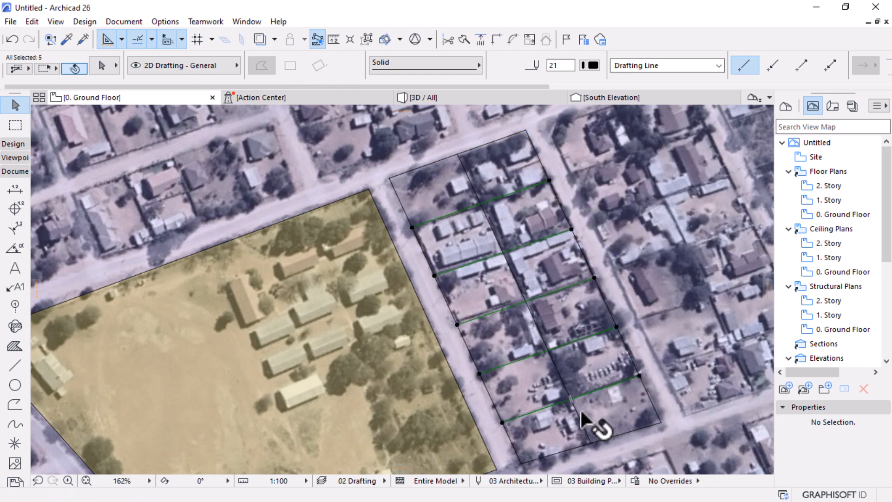
- Select the block outline with all its division lines, group them and change their pen colour to white
{"action": "left_click", "coordinate": [633, 430], "text": "shift"}
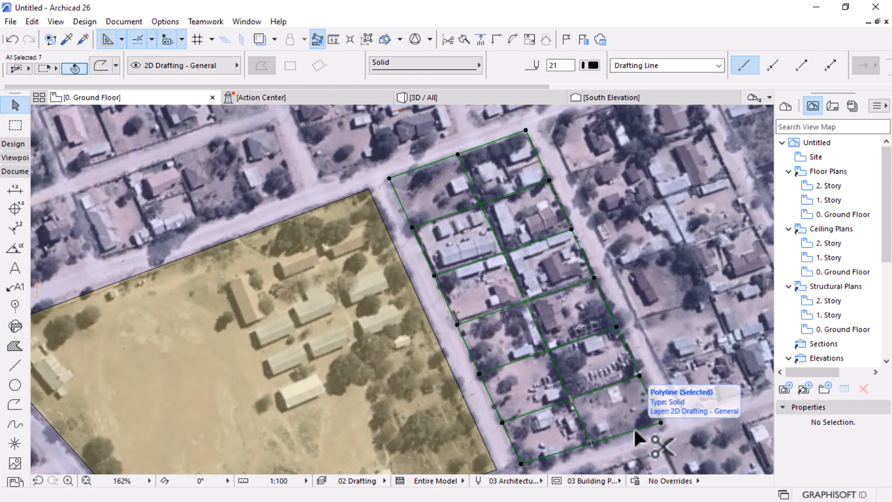
{"action": "left_click", "coordinate": [596, 67]}
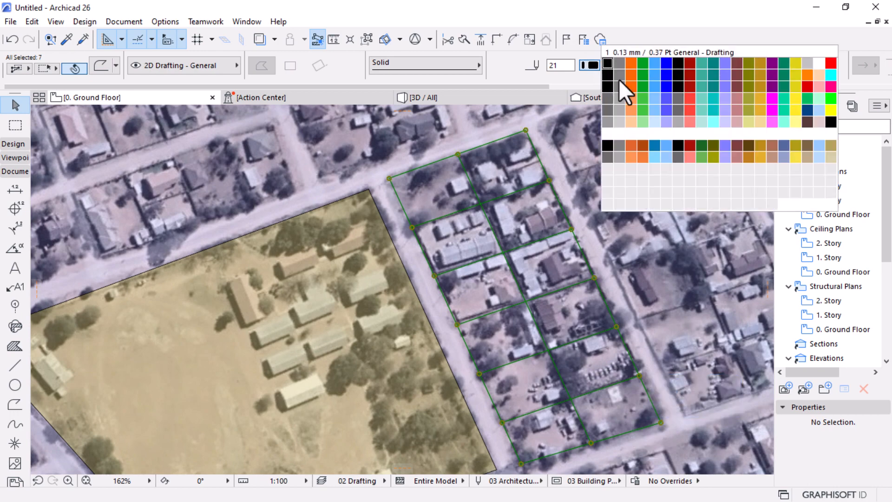
{"action": "left_click", "coordinate": [605, 135]}
{"action": "key", "text": "Escape"}
{"action": "scroll", "coordinate": [563, 289], "scroll_direction": "down", "scroll_amount": 5}
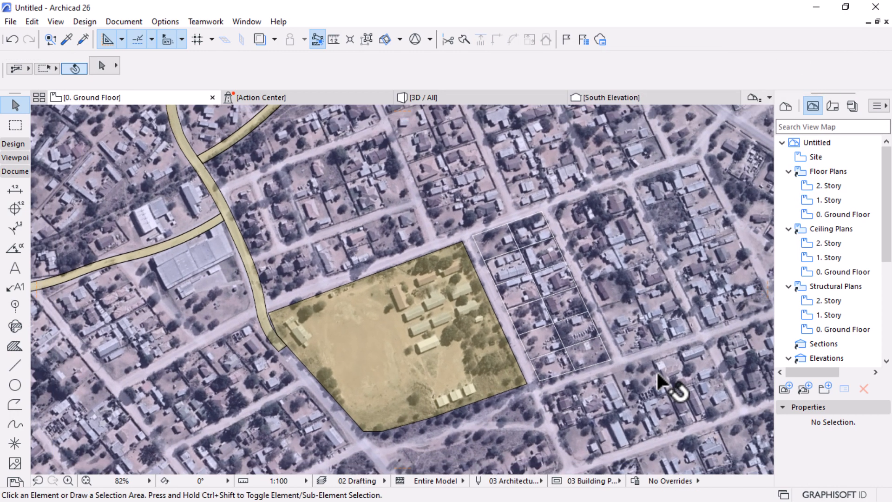
{"action": "scroll", "coordinate": [585, 302], "scroll_direction": "down", "scroll_amount": 3}
{"action": "scroll", "coordinate": [586, 315], "scroll_direction": "up", "scroll_amount": 5}
{"action": "scroll", "coordinate": [540, 316], "scroll_direction": "down", "scroll_amount": 1}
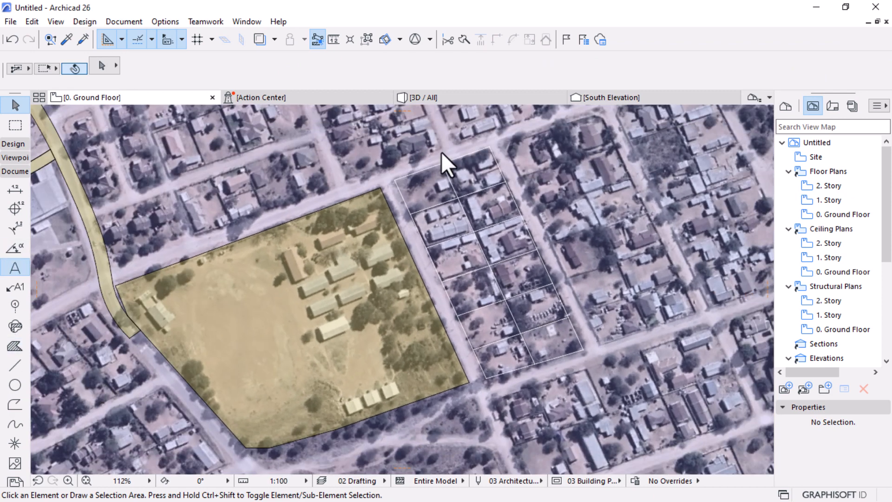
- Place a text block reading 2021 in the block's upper-left plot
{"action": "scroll", "coordinate": [427, 149], "scroll_direction": "up", "scroll_amount": 4}
{"action": "left_click", "coordinate": [382, 244]}
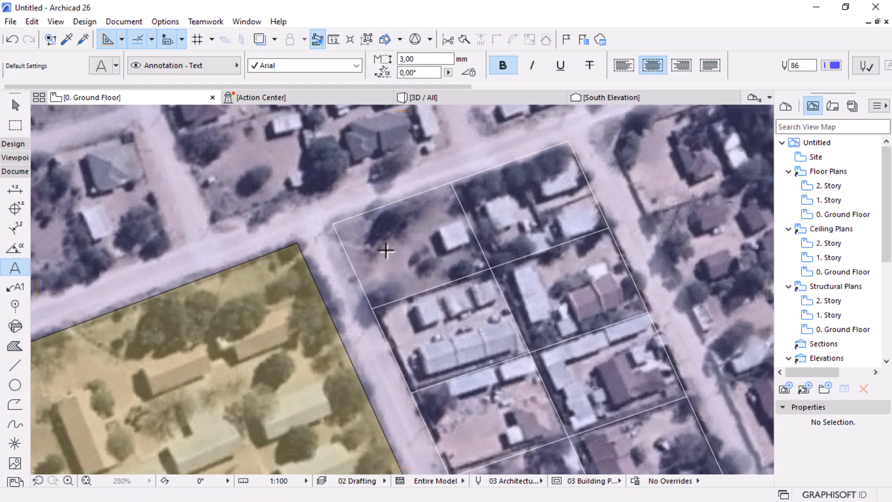
{"action": "left_click", "coordinate": [450, 269]}
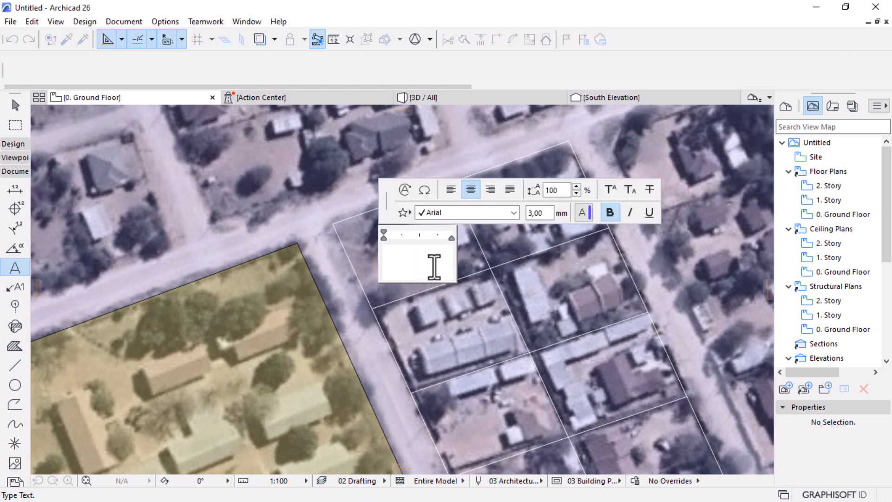
{"action": "type", "text": "2021"}
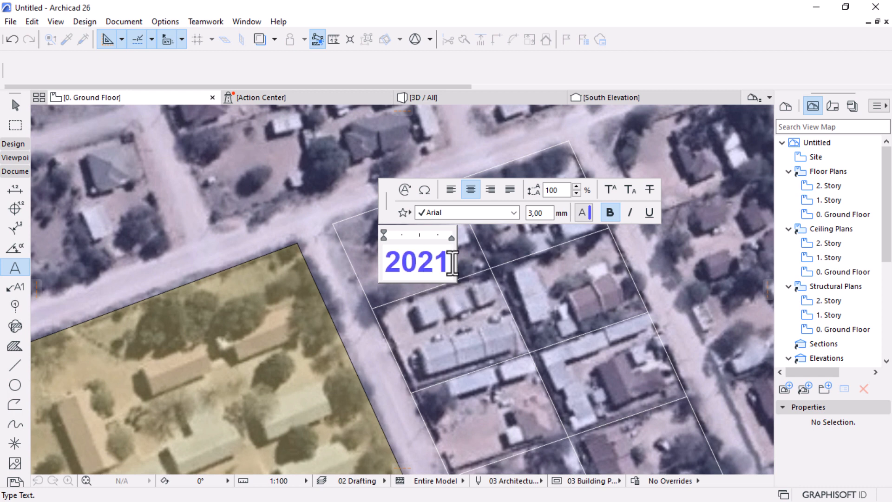
- Change the colour of the 2021 text to white with pen 121 and finish the text block
{"action": "key", "text": "ctrl+a"}
{"action": "left_click", "coordinate": [584, 211]}
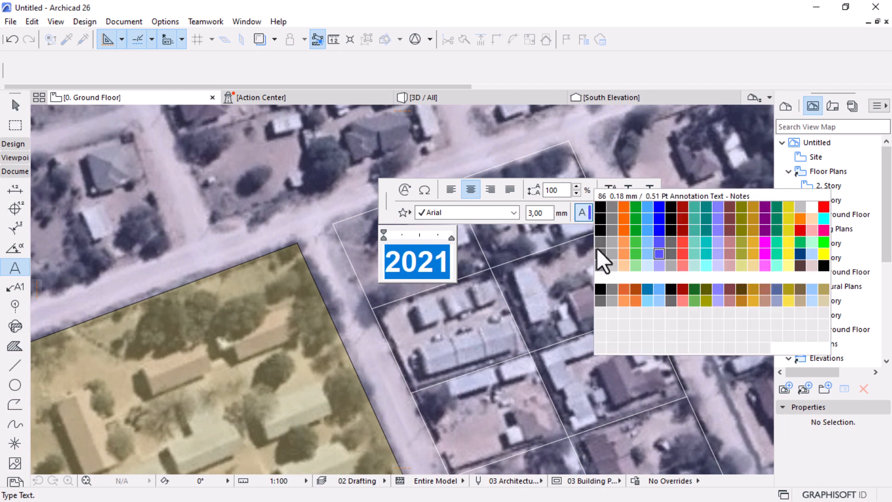
{"action": "left_click", "coordinate": [603, 288]}
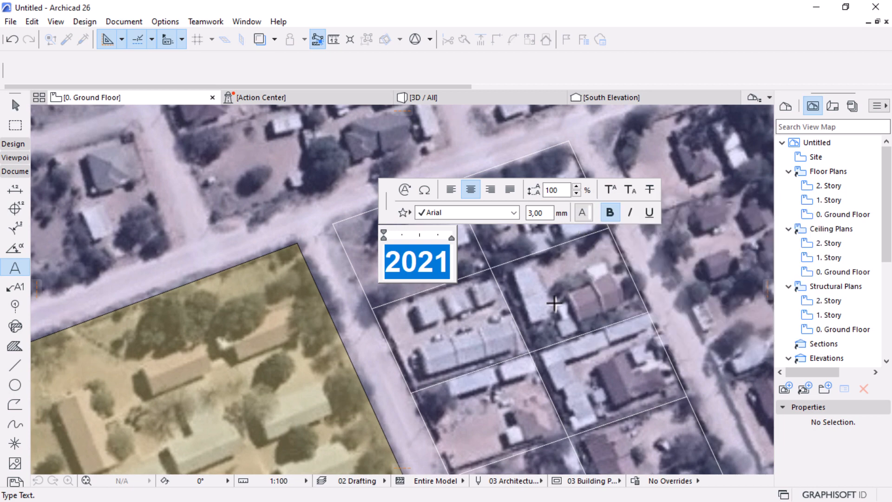
{"action": "left_click", "coordinate": [562, 302]}
- Move the 2021 label slightly upward so it sits centrally within its plot
{"action": "scroll", "coordinate": [373, 199], "scroll_direction": "up", "scroll_amount": 1}
{"action": "scroll", "coordinate": [373, 200], "scroll_direction": "down", "scroll_amount": 3}
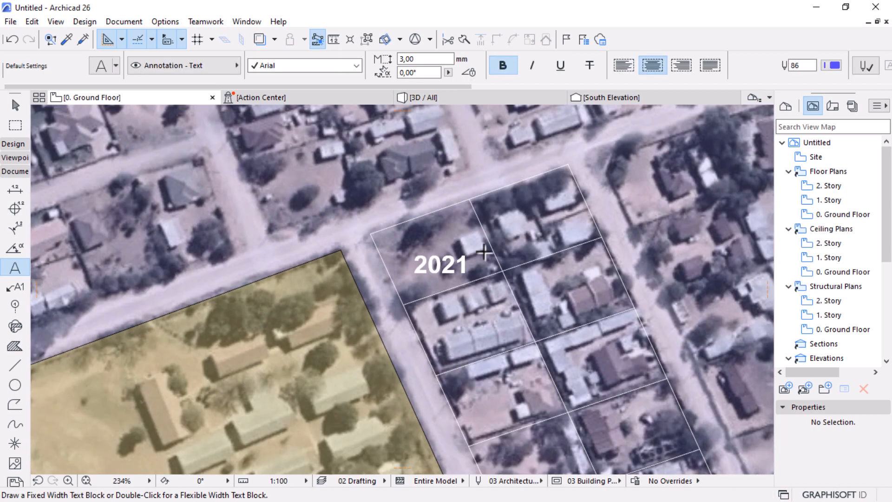
{"action": "scroll", "coordinate": [195, 151], "scroll_direction": "up", "scroll_amount": 2}
{"action": "left_click", "coordinate": [24, 112]}
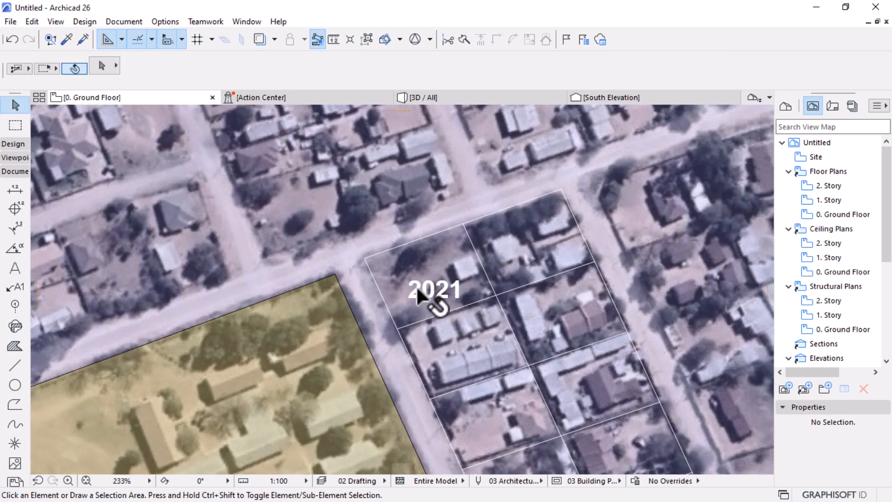
{"action": "left_click", "coordinate": [417, 286]}
{"action": "left_click", "coordinate": [434, 290]}
{"action": "left_click", "coordinate": [435, 275]}
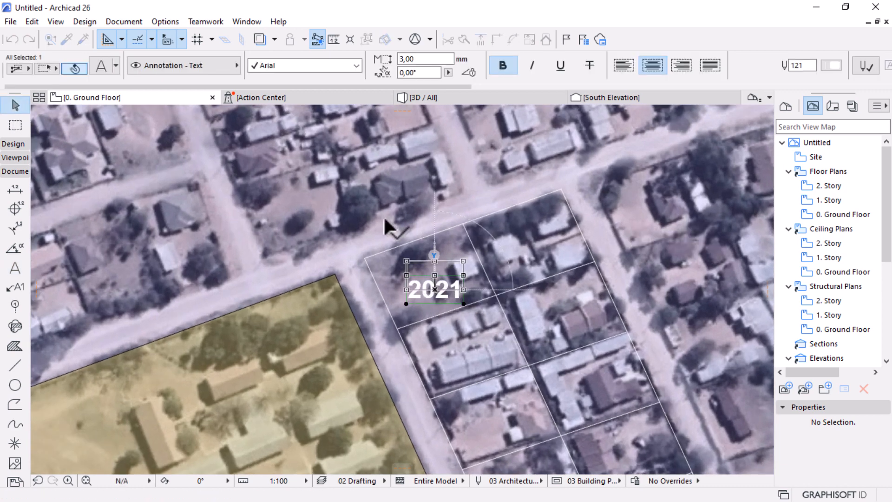
{"action": "scroll", "coordinate": [383, 216], "scroll_direction": "down", "scroll_amount": 4}
{"action": "key", "text": "Escape"}
- Copy the 2021 label into the adjacent upper-right plot and change the copy's text to 2022
{"action": "scroll", "coordinate": [425, 243], "scroll_direction": "up", "scroll_amount": 3}
{"action": "scroll", "coordinate": [425, 246], "scroll_direction": "up", "scroll_amount": 2}
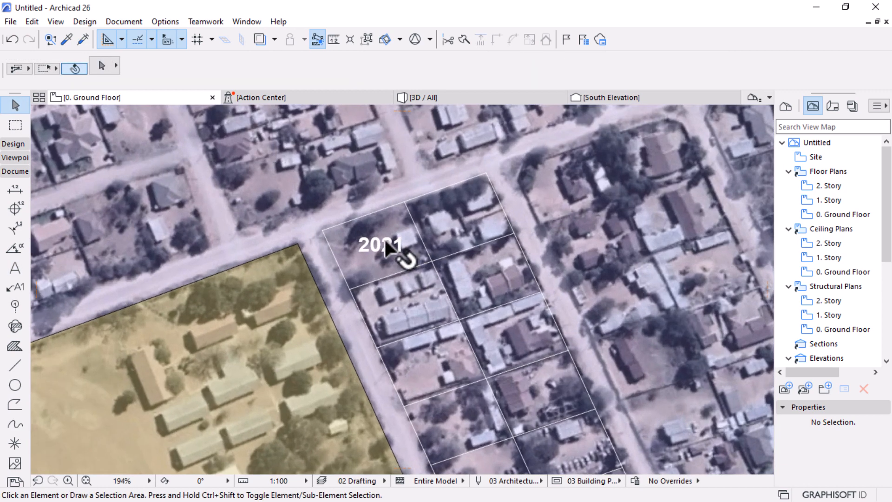
{"action": "left_click", "coordinate": [381, 244]}
{"action": "key", "text": "ctrl"}
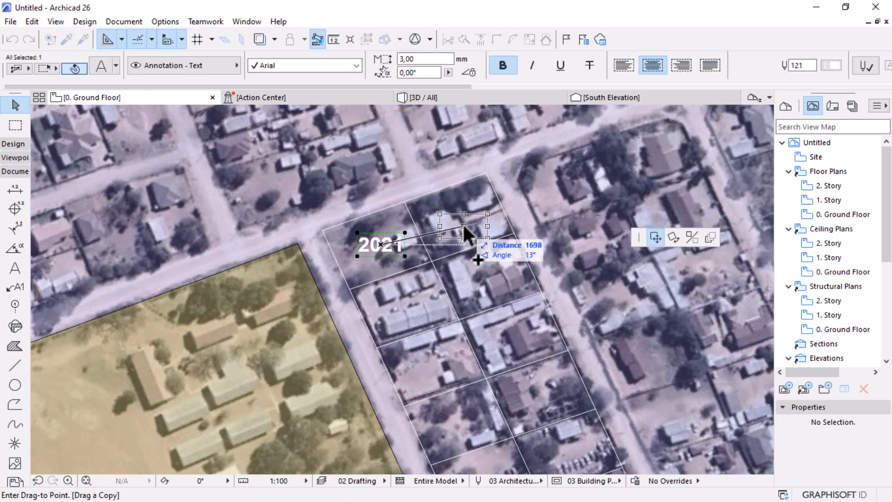
{"action": "left_click", "coordinate": [463, 226]}
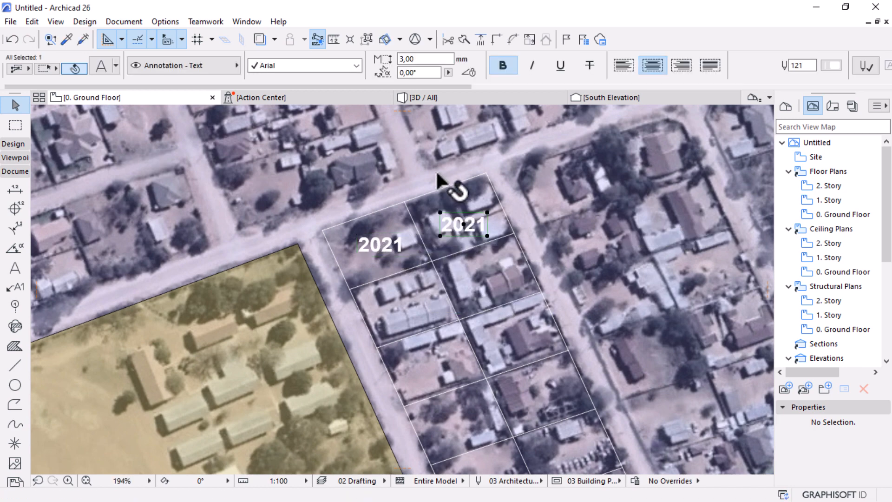
{"action": "scroll", "coordinate": [485, 229], "scroll_direction": "up", "scroll_amount": 3}
{"action": "double_click", "coordinate": [483, 228]}
{"action": "left_click_drag", "start_coordinate": [473, 226], "coordinate": [495, 228]}
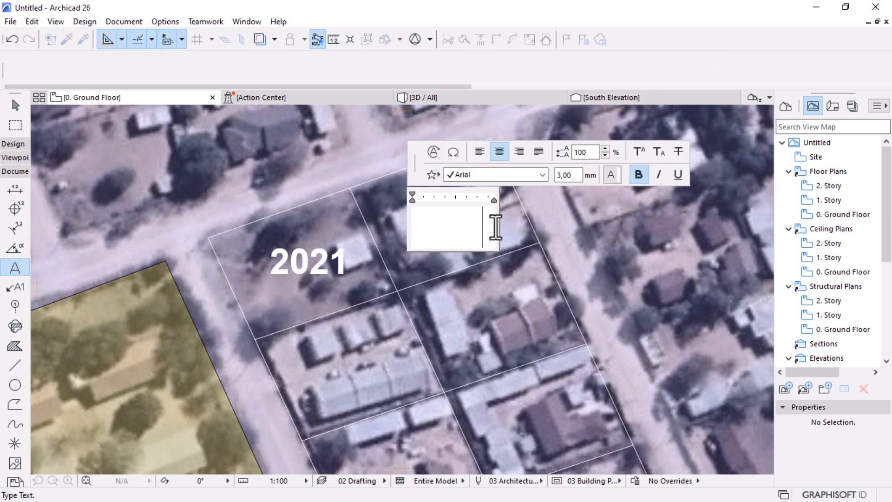
{"action": "left_click", "coordinate": [631, 257]}
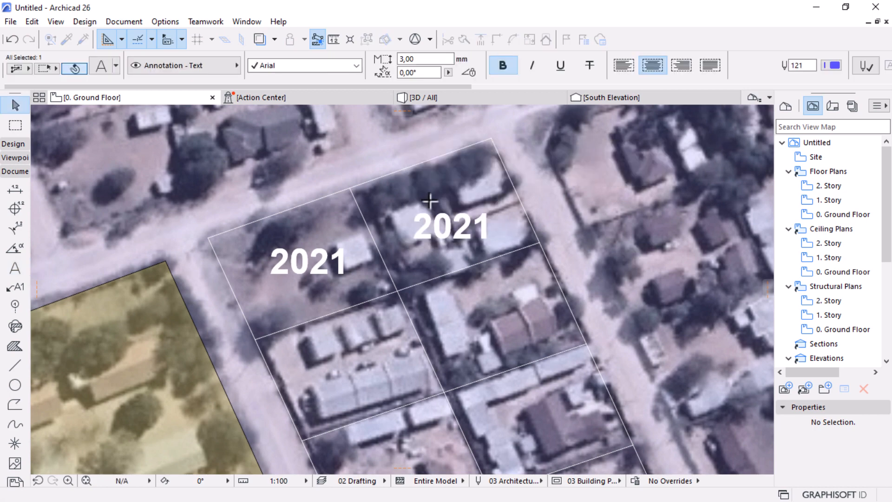
- Multiply the 2021 and 2022 labels together down the block with Increment and Spread so each remaining plot row gets a pair
{"action": "scroll", "coordinate": [413, 209], "scroll_direction": "down", "scroll_amount": 5}
{"action": "scroll", "coordinate": [376, 165], "scroll_direction": "up", "scroll_amount": 3}
{"action": "left_click", "coordinate": [388, 228], "text": "shift"}
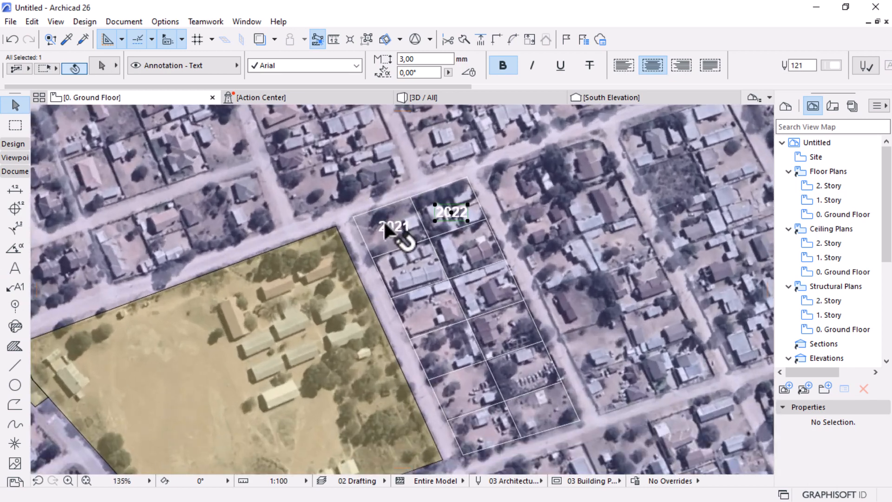
{"action": "left_click", "coordinate": [377, 235]}
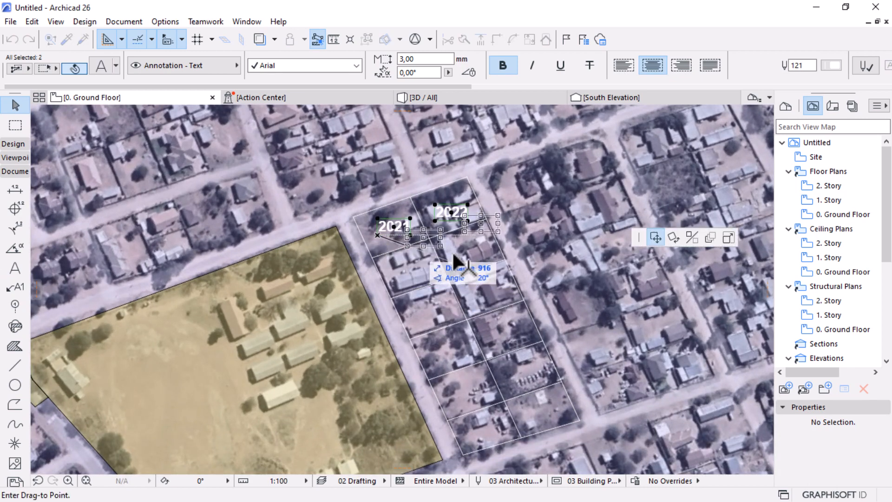
{"action": "left_click", "coordinate": [710, 237]}
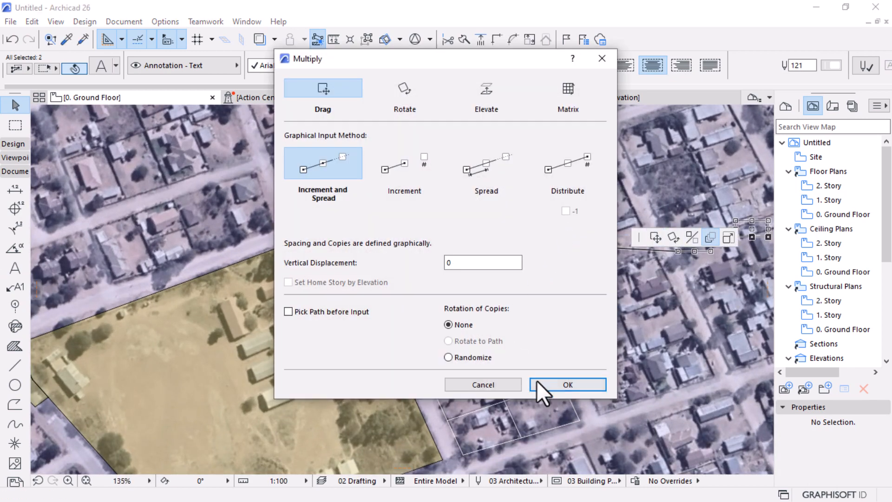
{"action": "left_click", "coordinate": [567, 384]}
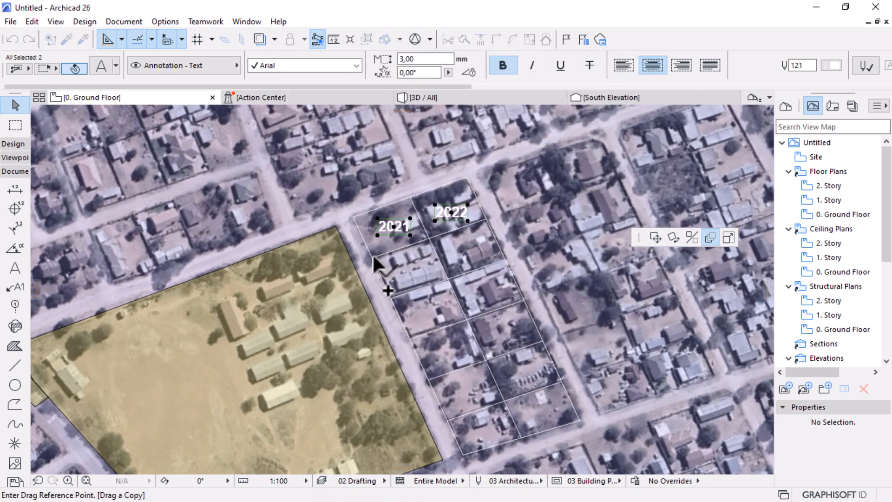
{"action": "left_click", "coordinate": [372, 257]}
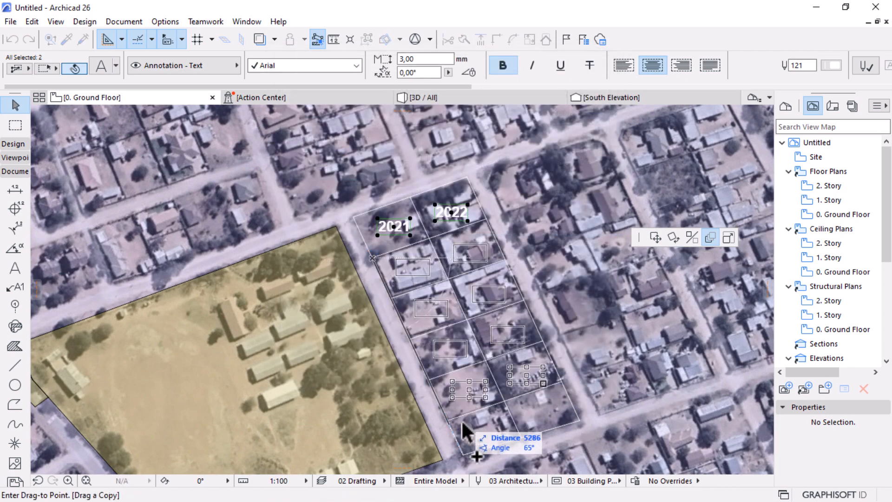
{"action": "left_click", "coordinate": [477, 447]}
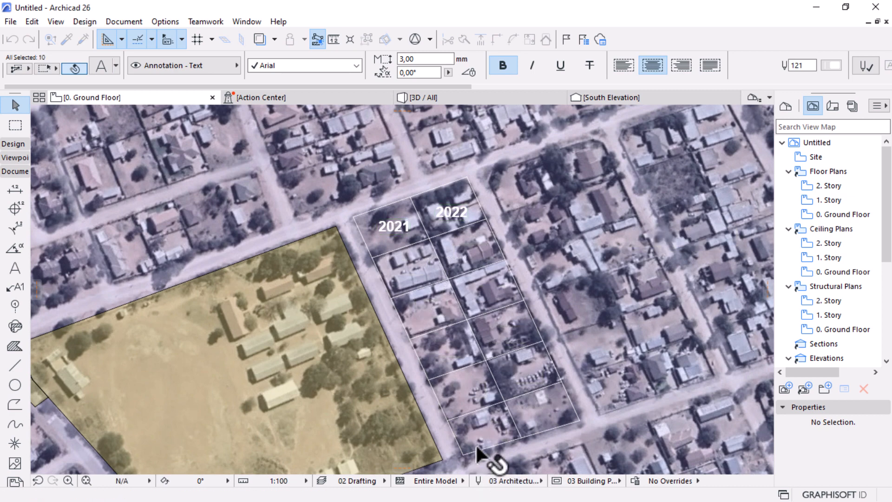
{"action": "scroll", "coordinate": [564, 285], "scroll_direction": "down", "scroll_amount": 4}
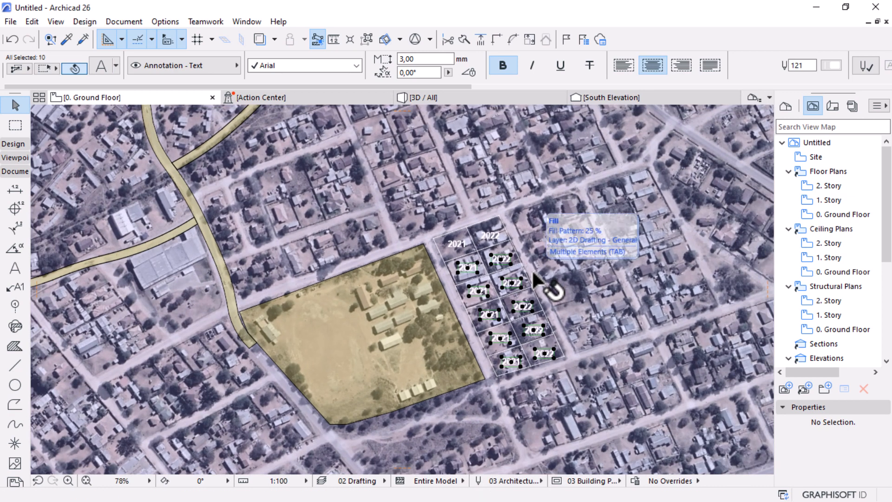
{"action": "key", "text": "Escape"}
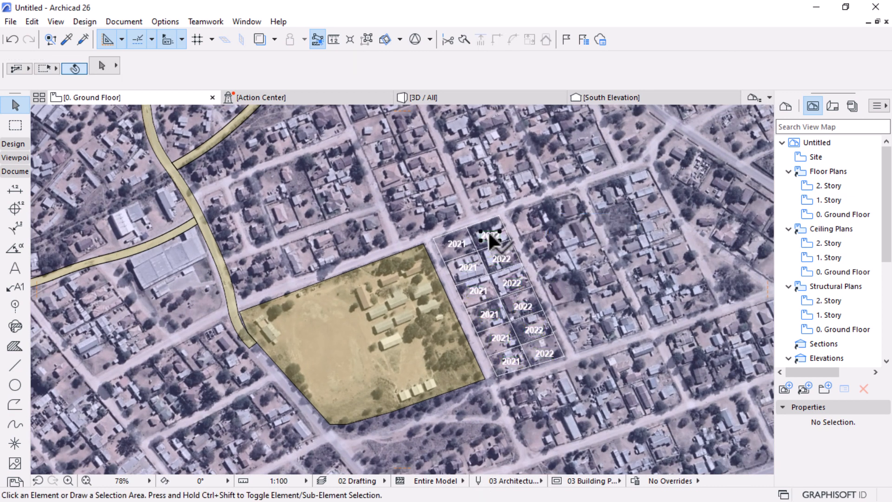
- Select all the 2021 and 2022 plot labels in the block and group them
{"action": "left_click", "coordinate": [489, 230]}
{"action": "left_click", "coordinate": [452, 240], "text": "shift"}
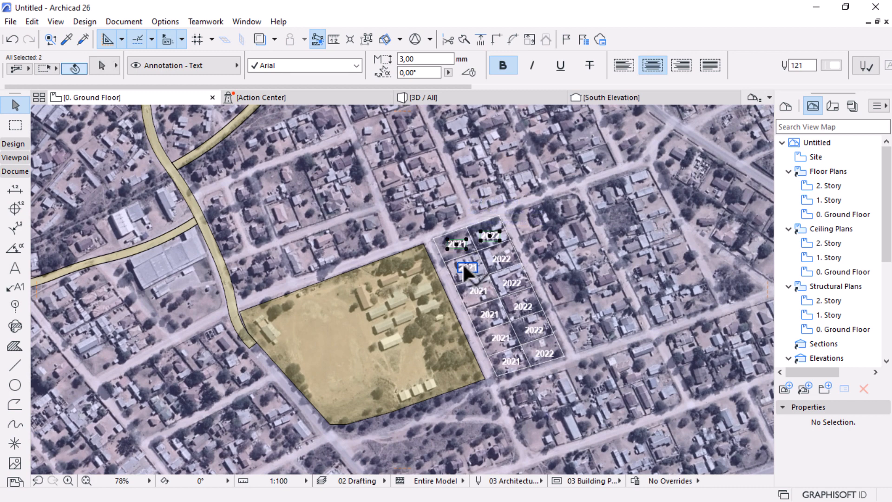
{"action": "scroll", "coordinate": [463, 262], "scroll_direction": "up", "scroll_amount": 4}
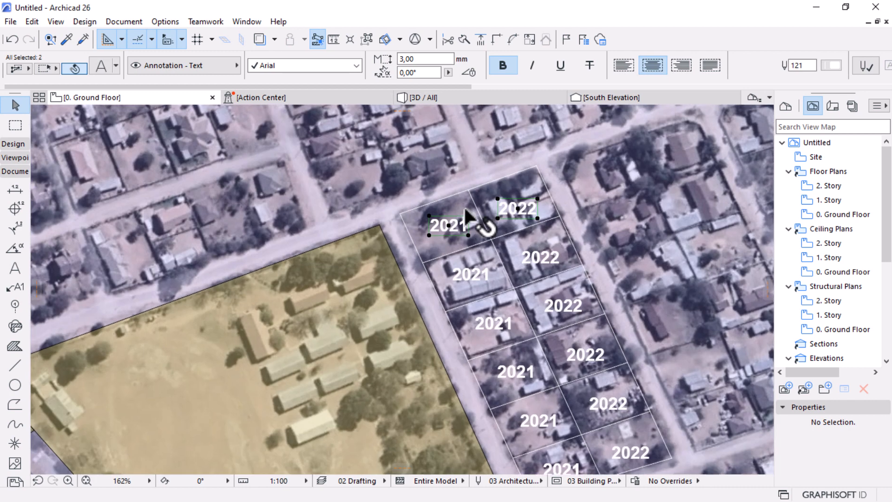
{"action": "left_click", "coordinate": [476, 274], "text": "shift"}
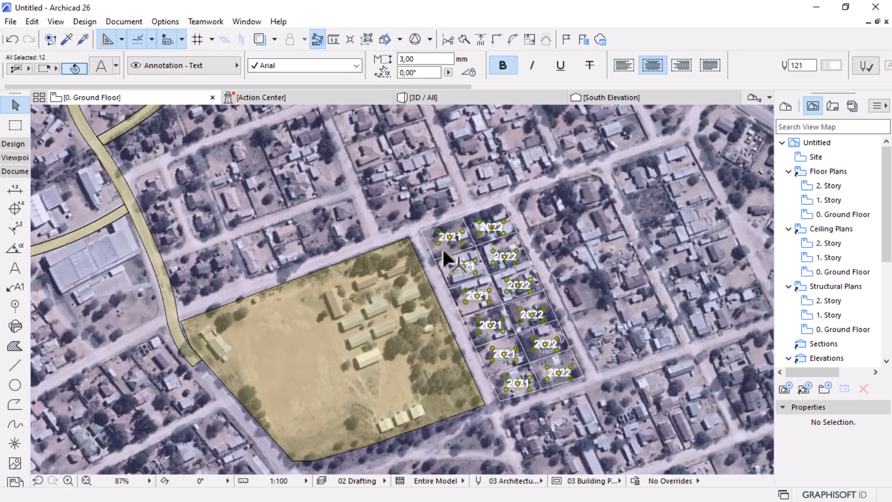
{"action": "scroll", "coordinate": [449, 251], "scroll_direction": "down", "scroll_amount": 4}
{"action": "left_click", "coordinate": [622, 422]}
{"action": "scroll", "coordinate": [463, 257], "scroll_direction": "down", "scroll_amount": 4}
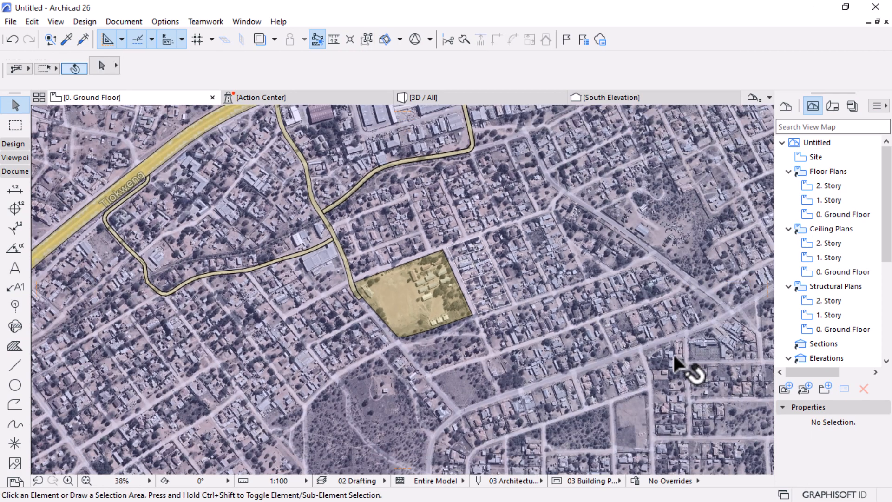
{"action": "scroll", "coordinate": [430, 247], "scroll_direction": "up", "scroll_amount": 6}
{"action": "scroll", "coordinate": [430, 248], "scroll_direction": "down", "scroll_amount": 4}
{"action": "scroll", "coordinate": [288, 122], "scroll_direction": "up", "scroll_amount": 3}
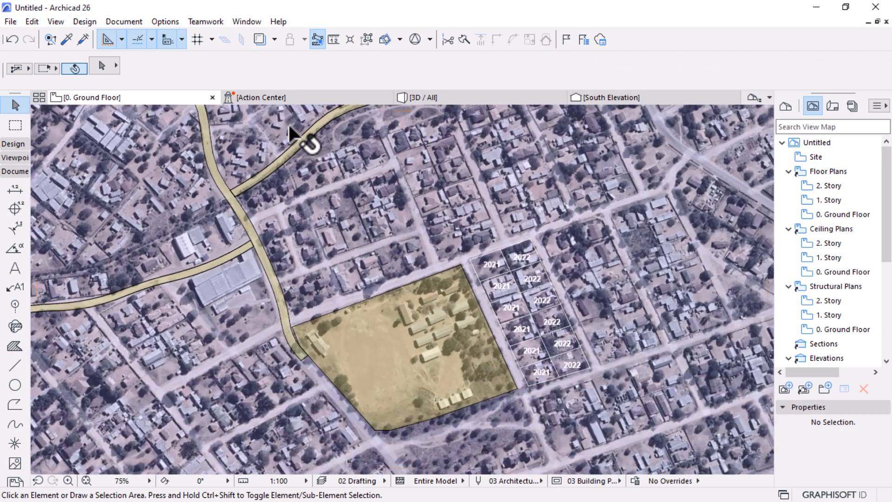
{"action": "scroll", "coordinate": [329, 253], "scroll_direction": "down", "scroll_amount": 6}
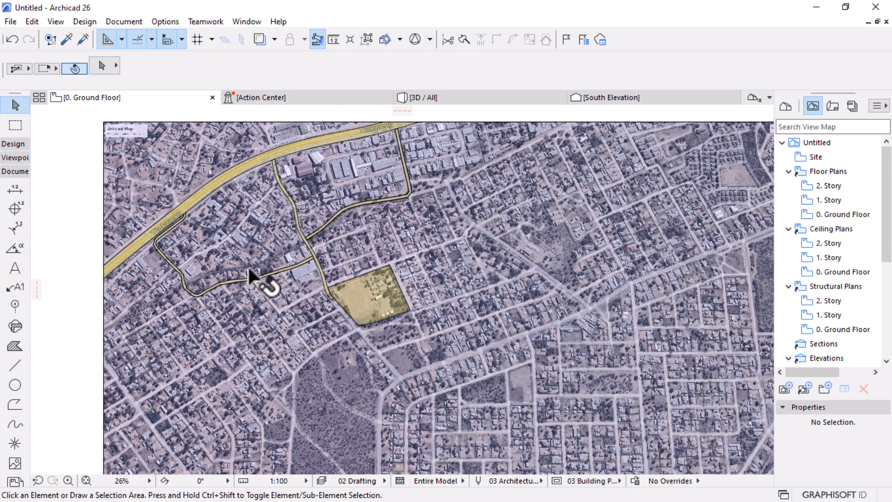
{"action": "scroll", "coordinate": [302, 274], "scroll_direction": "up", "scroll_amount": 3}
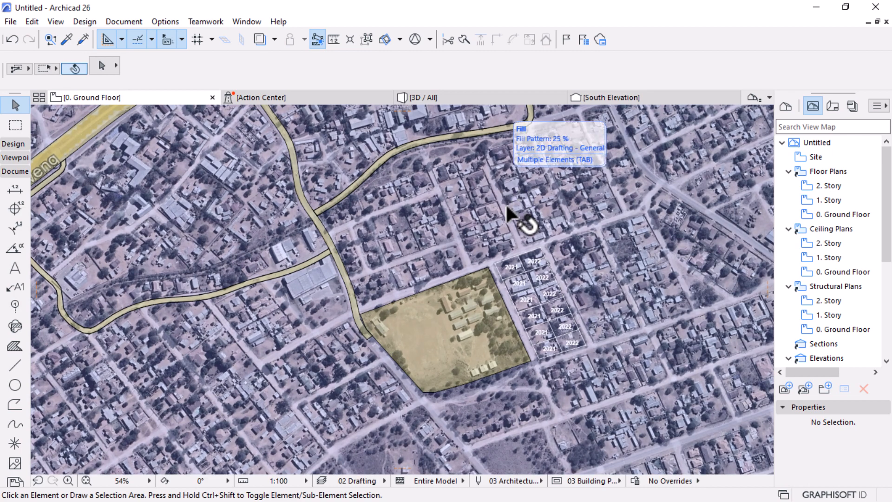
{"action": "scroll", "coordinate": [534, 251], "scroll_direction": "up", "scroll_amount": 4}
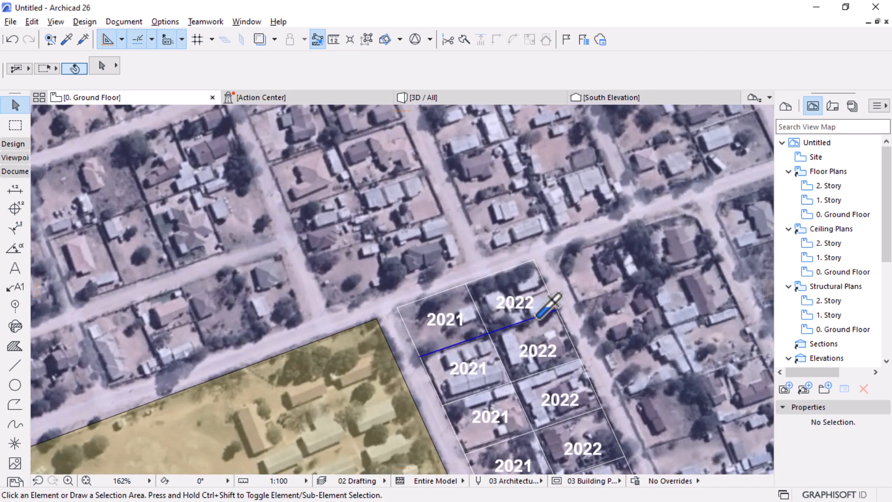
- Draw a rotated rectangle polyline around the long housing strip just above the highlighted plot, starting at the highlighted road's edge
{"action": "key", "text": "p"}
{"action": "scroll", "coordinate": [464, 293], "scroll_direction": "down", "scroll_amount": 4}
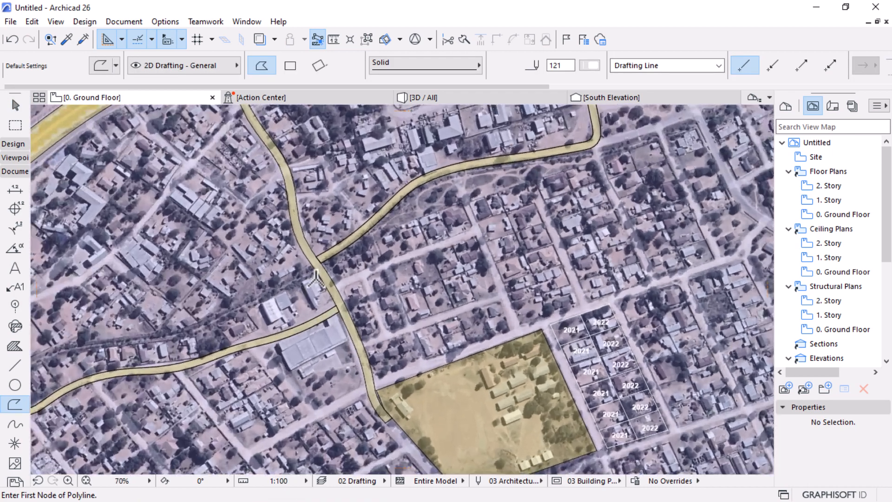
{"action": "scroll", "coordinate": [315, 278], "scroll_direction": "up", "scroll_amount": 1}
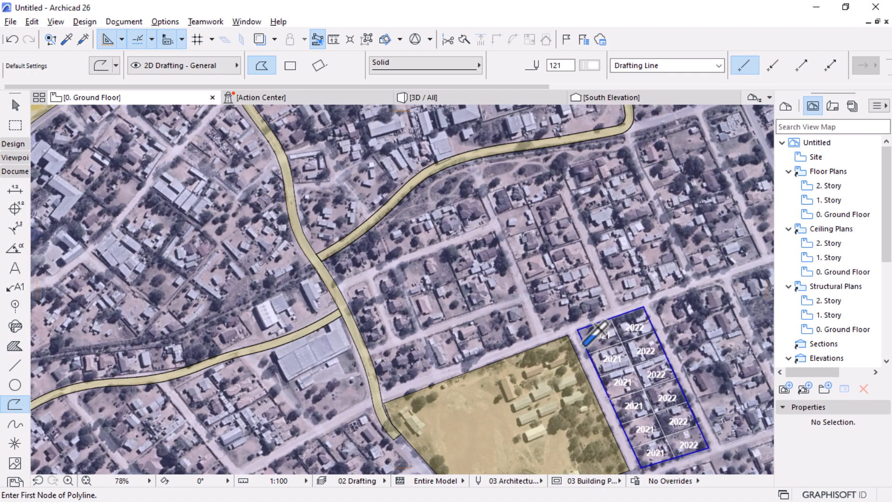
{"action": "scroll", "coordinate": [535, 317], "scroll_direction": "up", "scroll_amount": 3}
{"action": "scroll", "coordinate": [534, 317], "scroll_direction": "down", "scroll_amount": 3}
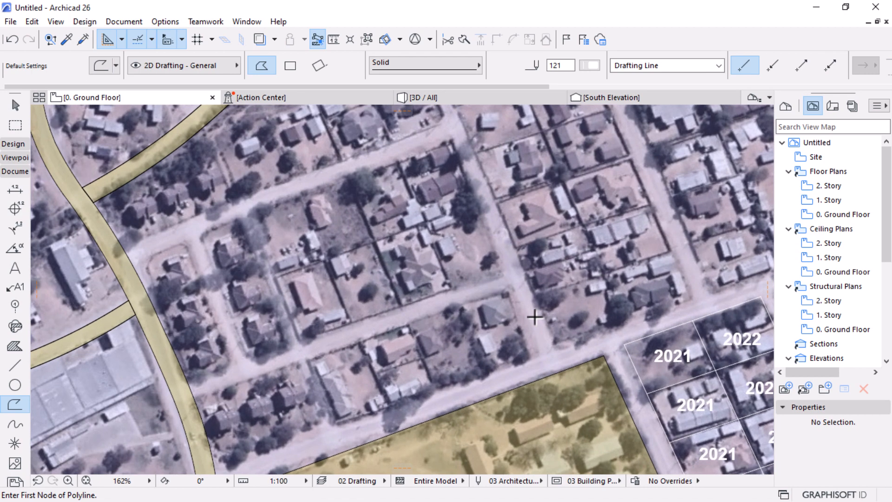
{"action": "scroll", "coordinate": [408, 353], "scroll_direction": "up", "scroll_amount": 3}
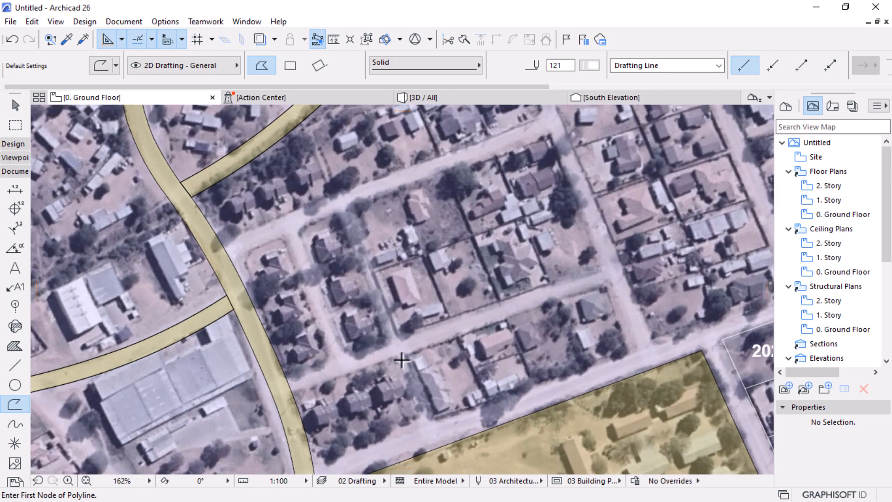
{"action": "left_click", "coordinate": [292, 393]}
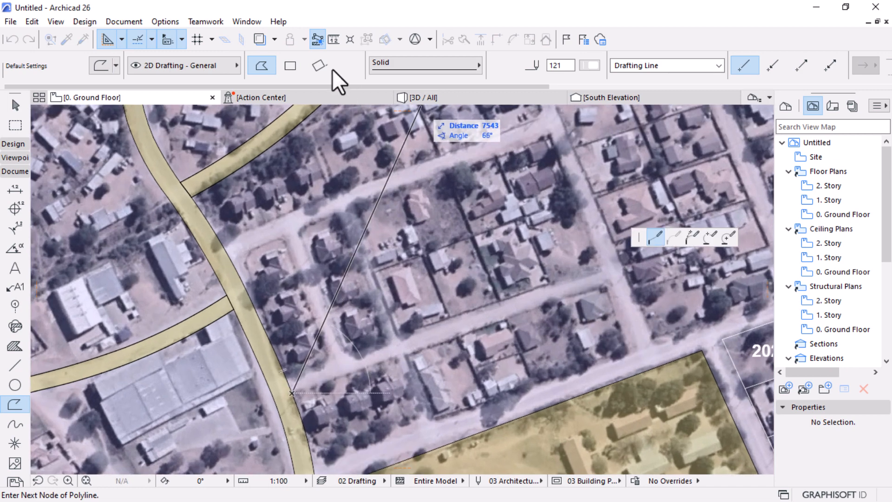
{"action": "left_click", "coordinate": [319, 65]}
{"action": "left_click", "coordinate": [602, 287]}
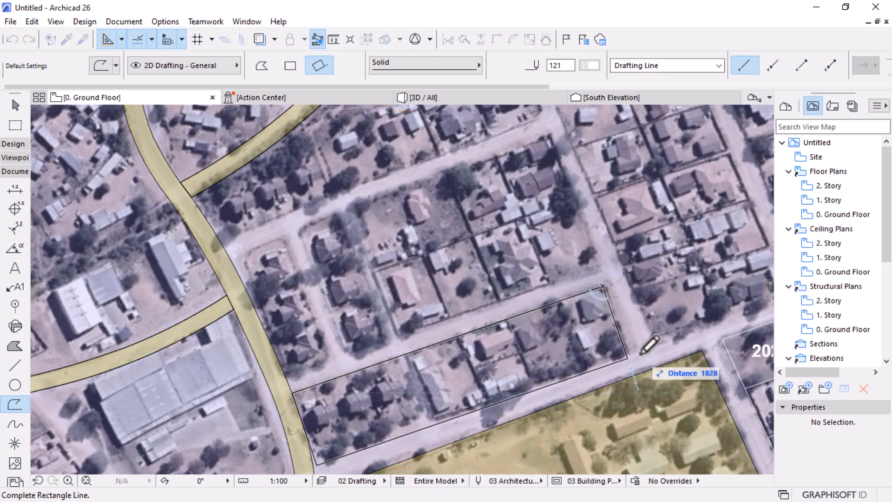
{"action": "left_click", "coordinate": [641, 355]}
- Offset the new rectangle's short edge beside the highlighted road slightly inward, away from the road
{"action": "scroll", "coordinate": [563, 209], "scroll_direction": "down", "scroll_amount": 2}
{"action": "scroll", "coordinate": [411, 343], "scroll_direction": "up", "scroll_amount": 4}
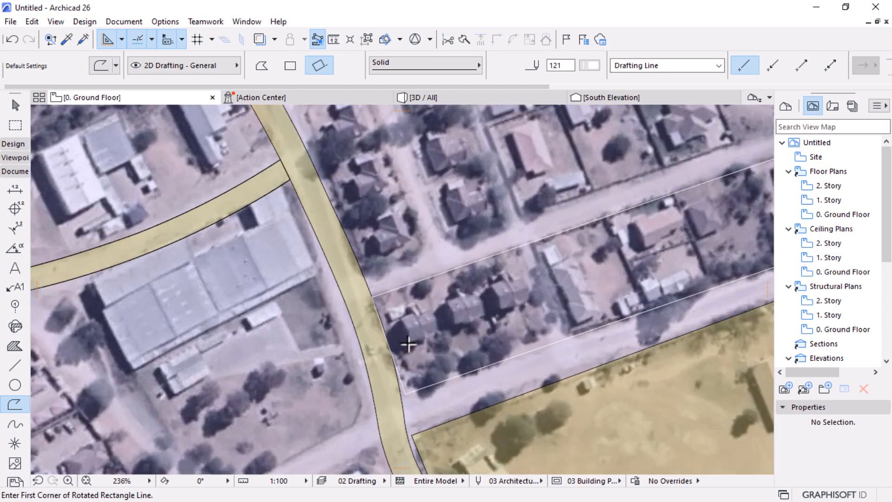
{"action": "key", "text": "Escape"}
{"action": "left_click", "coordinate": [404, 404]}
{"action": "scroll", "coordinate": [404, 405], "scroll_direction": "up", "scroll_amount": 2}
{"action": "scroll", "coordinate": [403, 404], "scroll_direction": "up", "scroll_amount": 2}
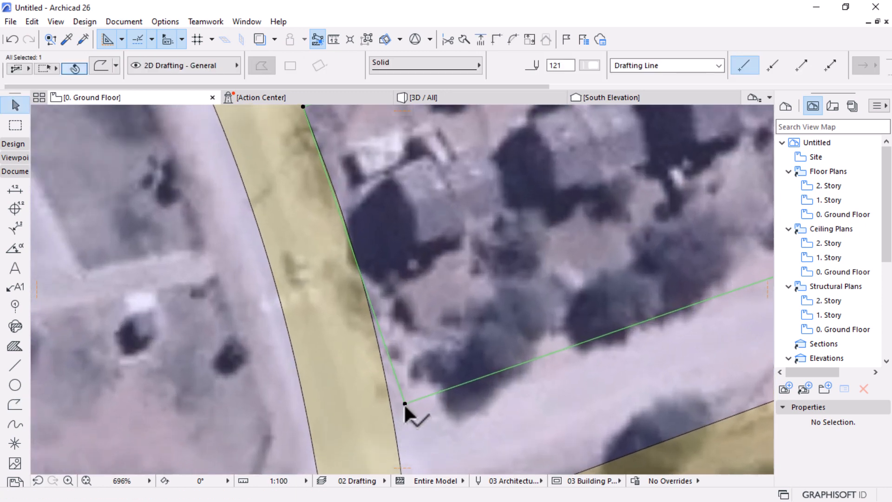
{"action": "scroll", "coordinate": [408, 368], "scroll_direction": "down", "scroll_amount": 5}
{"action": "scroll", "coordinate": [352, 297], "scroll_direction": "up", "scroll_amount": 3}
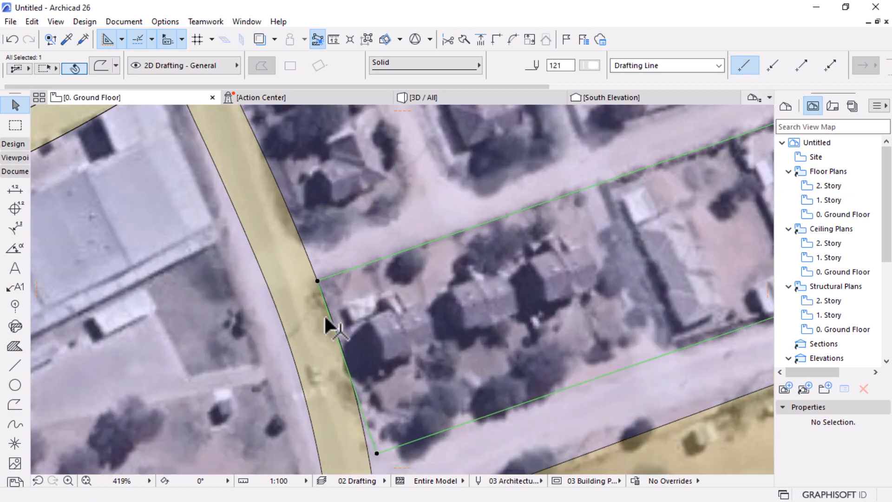
{"action": "left_click", "coordinate": [334, 333]}
{"action": "scroll", "coordinate": [395, 307], "scroll_direction": "up", "scroll_amount": 2}
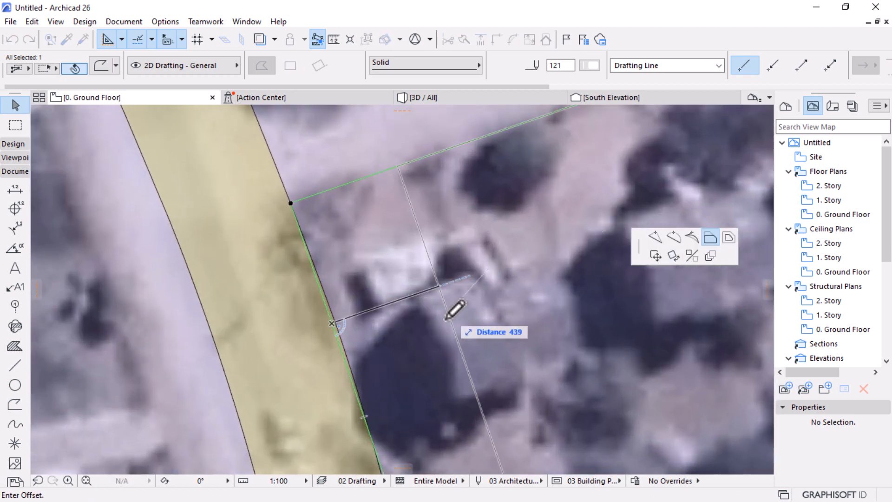
{"action": "left_click", "coordinate": [344, 332]}
{"action": "scroll", "coordinate": [336, 304], "scroll_direction": "down", "scroll_amount": 3}
{"action": "scroll", "coordinate": [336, 309], "scroll_direction": "down", "scroll_amount": 4}
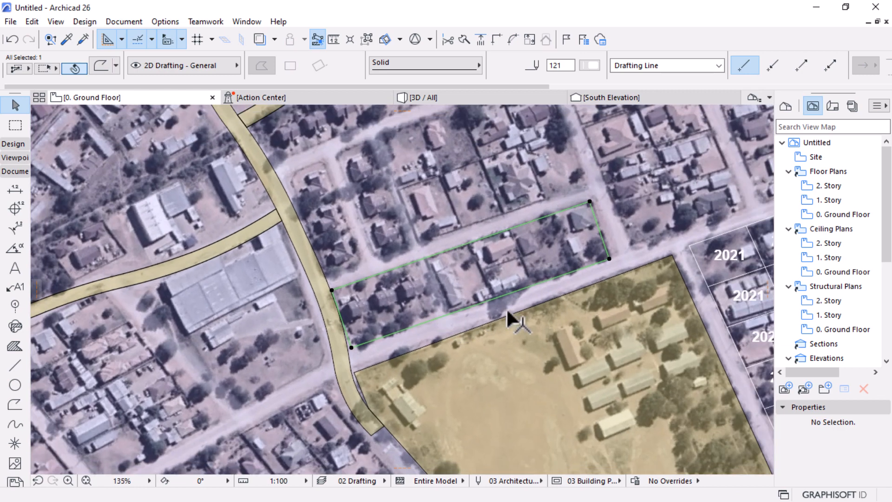
{"action": "key", "text": "Escape"}
{"action": "left_click", "coordinate": [743, 285], "text": "alt"}
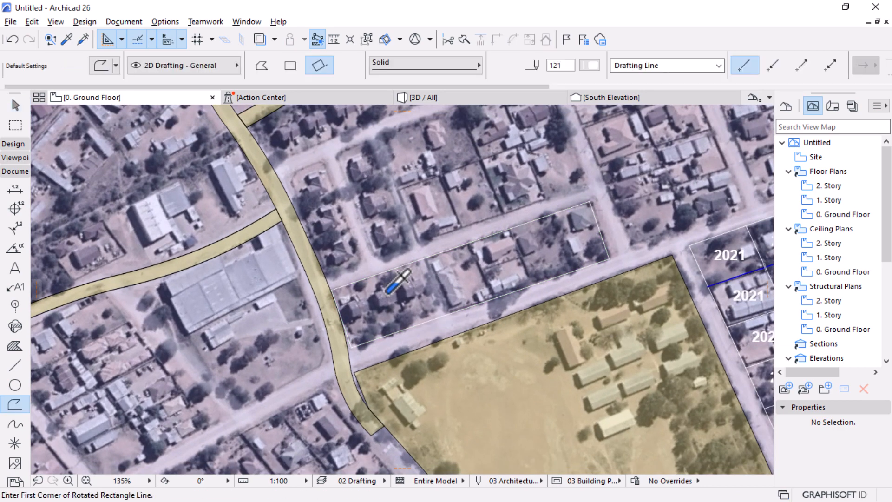
{"action": "left_click", "coordinate": [342, 319]}
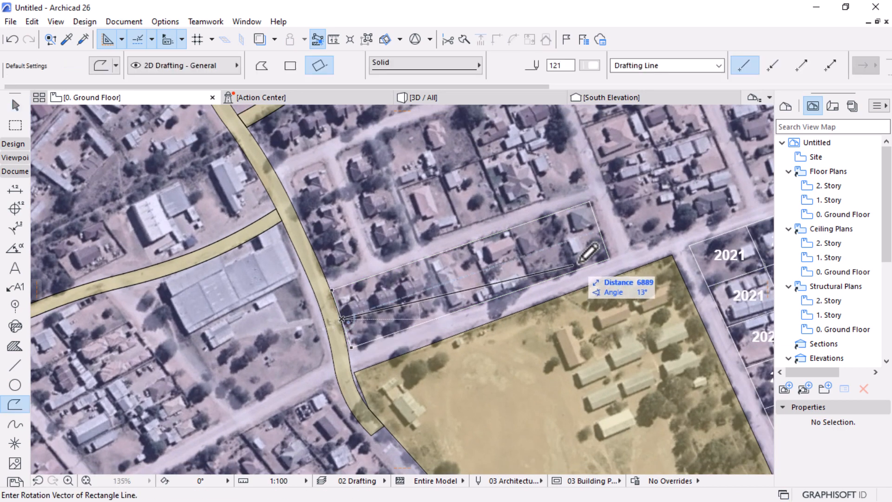
{"action": "left_click", "coordinate": [604, 227]}
{"action": "left_click", "coordinate": [577, 280]}
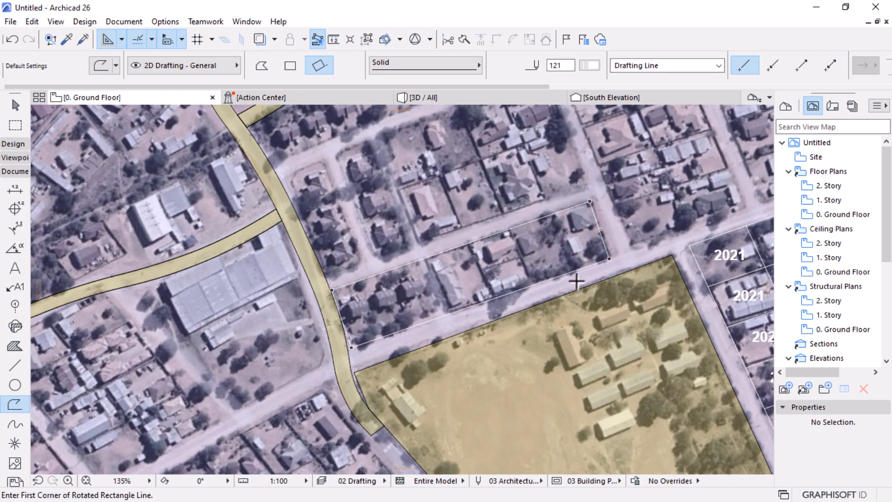
- Divide the strip rectangle lengthwise between its short-edge midpoints and draw a perpendicular plot line across it near its right-hand end
{"action": "scroll", "coordinate": [602, 220], "scroll_direction": "up", "scroll_amount": 3}
{"action": "left_click", "coordinate": [261, 65]}
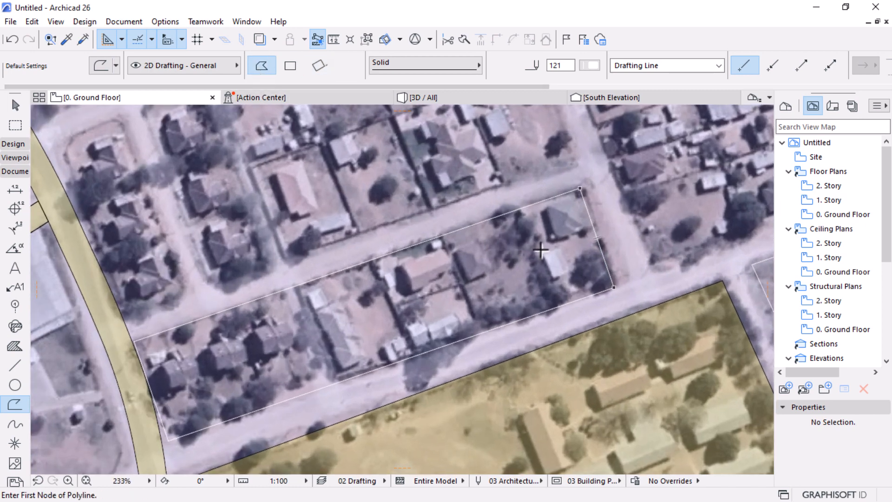
{"action": "double_click", "coordinate": [597, 238]}
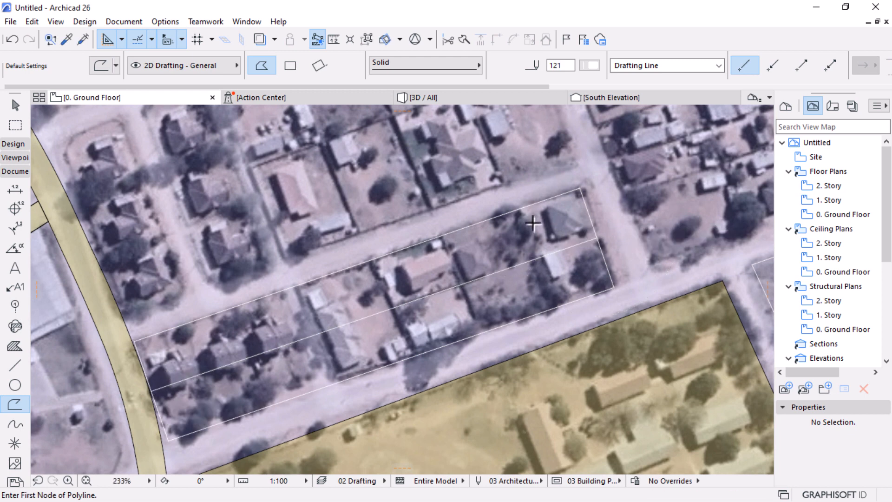
{"action": "left_click", "coordinate": [522, 209]}
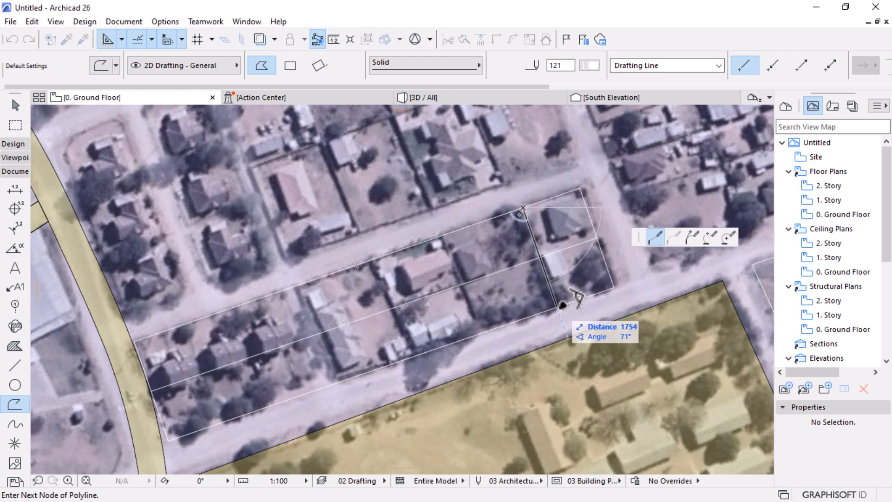
{"action": "double_click", "coordinate": [557, 305]}
{"action": "left_click", "coordinate": [556, 306]}
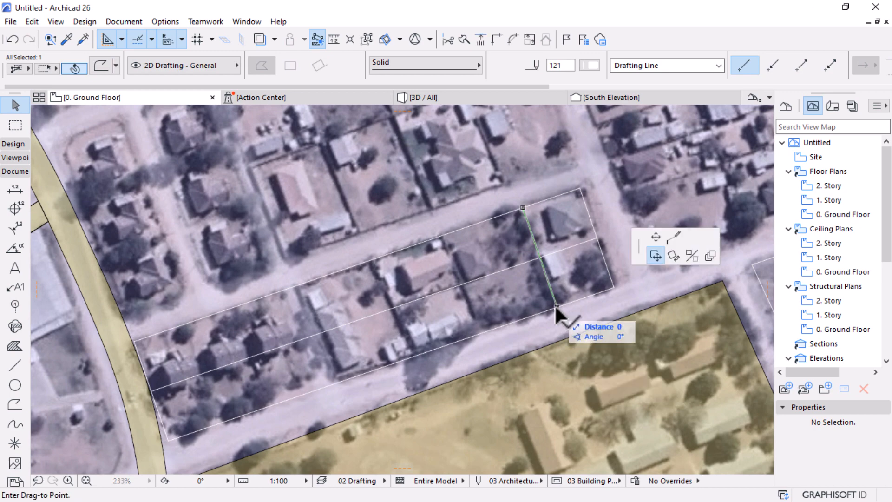
{"action": "left_click", "coordinate": [710, 255]}
{"action": "left_click", "coordinate": [576, 367]}
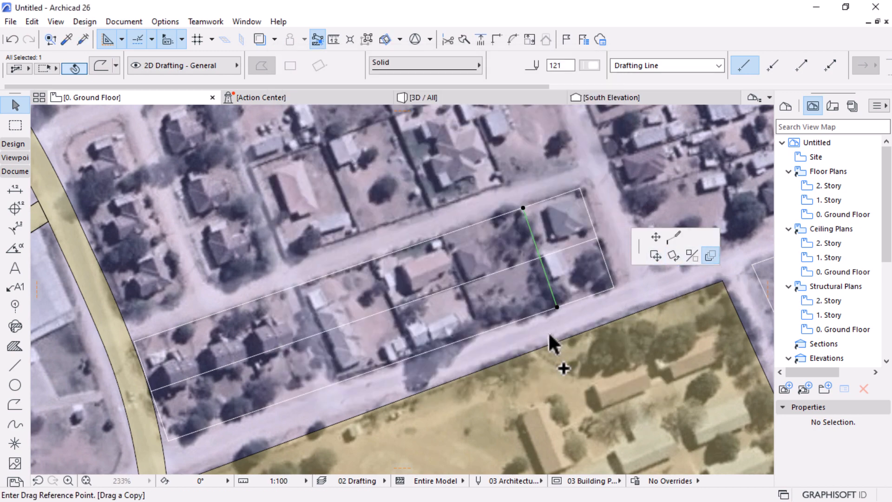
{"action": "key", "text": "Escape"}
{"action": "key", "text": "Escape"}
- Suspend grouping and copy a single 2021 label from the numbered block into the upper end plot of the new strip
{"action": "scroll", "coordinate": [613, 335], "scroll_direction": "down", "scroll_amount": 4}
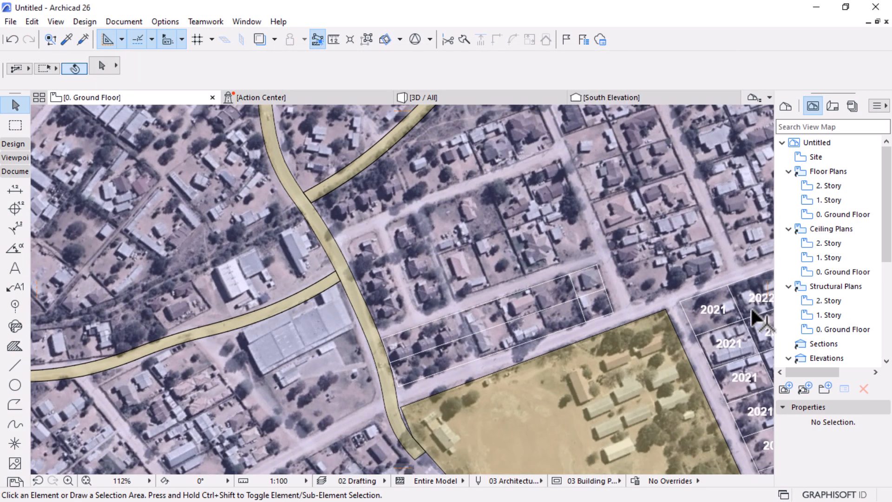
{"action": "left_click", "coordinate": [709, 307]}
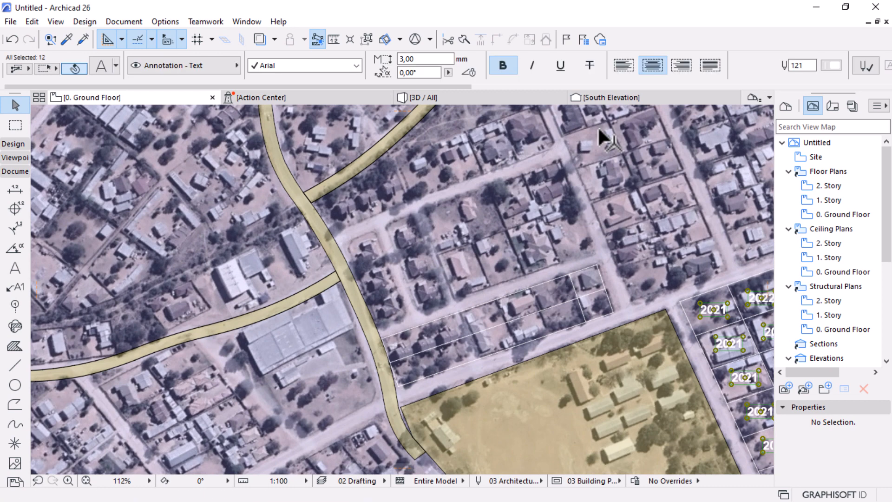
{"action": "left_click", "coordinate": [366, 40]}
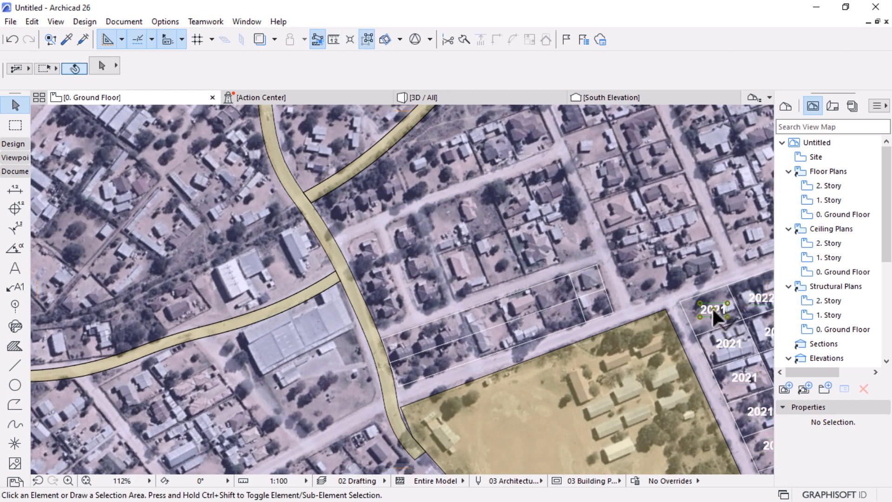
{"action": "left_click", "coordinate": [711, 307]}
{"action": "key", "text": "ctrl+shift+d"}
{"action": "left_click", "coordinate": [711, 306]}
{"action": "scroll", "coordinate": [607, 292], "scroll_direction": "up", "scroll_amount": 3}
{"action": "scroll", "coordinate": [617, 293], "scroll_direction": "up", "scroll_amount": 1}
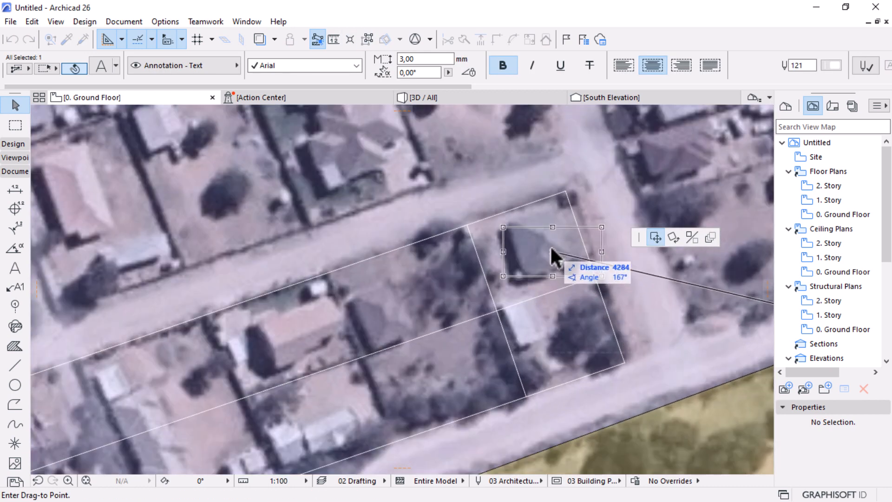
{"action": "left_click", "coordinate": [529, 252], "text": "ctrl"}
- Shift the copied 2021 label slightly to the right so it sits centrally within its plot
{"action": "scroll", "coordinate": [521, 203], "scroll_direction": "up", "scroll_amount": 1}
{"action": "scroll", "coordinate": [520, 202], "scroll_direction": "up", "scroll_amount": 1}
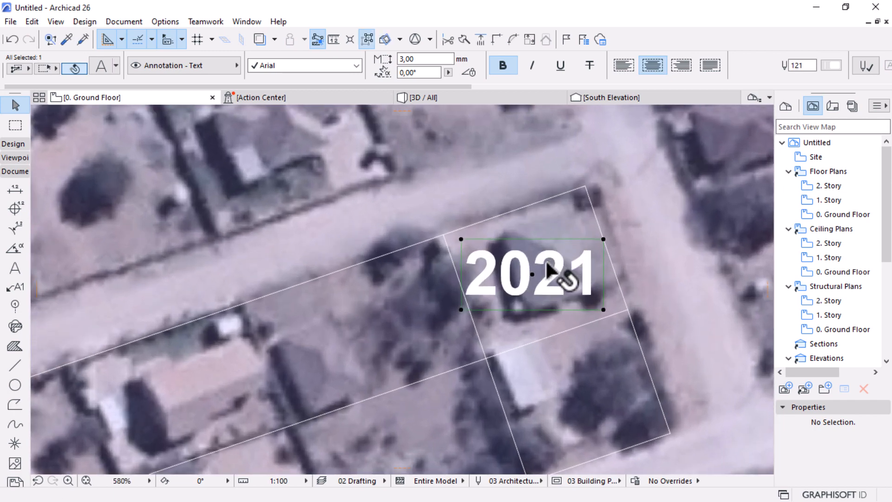
{"action": "left_click", "coordinate": [532, 273]}
{"action": "left_click", "coordinate": [541, 274]}
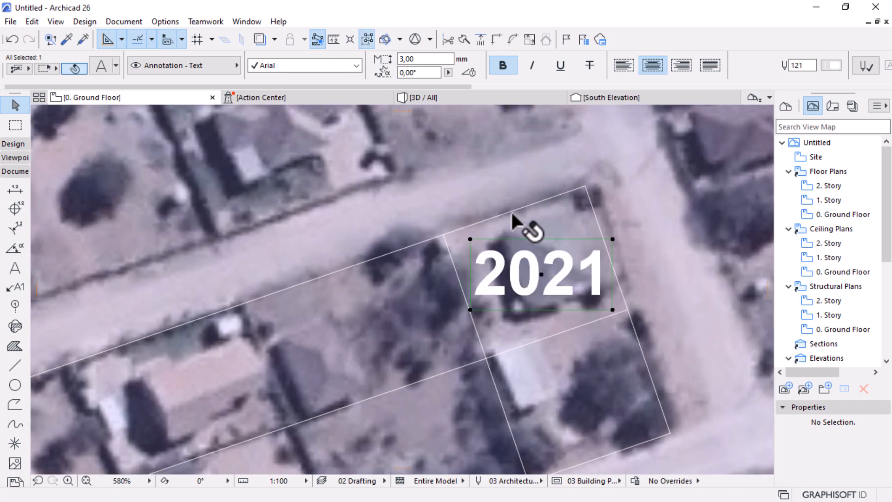
- Copy the 2021 label into the plot directly below it at the end of the strip
{"action": "scroll", "coordinate": [511, 213], "scroll_direction": "down", "scroll_amount": 3}
{"action": "left_click", "coordinate": [525, 245]}
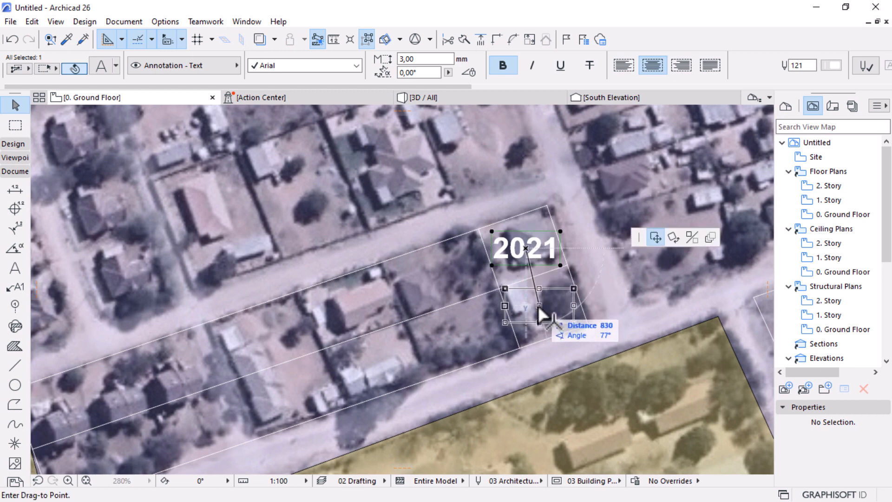
{"action": "key", "text": "Escape"}
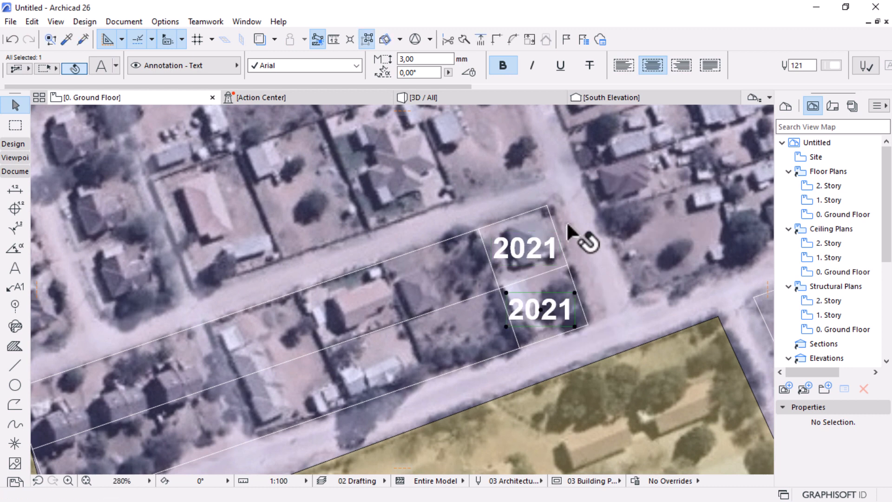
- Multiply the cross plot line and its two 2021 labels along the strip to its far end, evenly filling the remaining plots
{"action": "left_click", "coordinate": [491, 267], "text": "shift"}
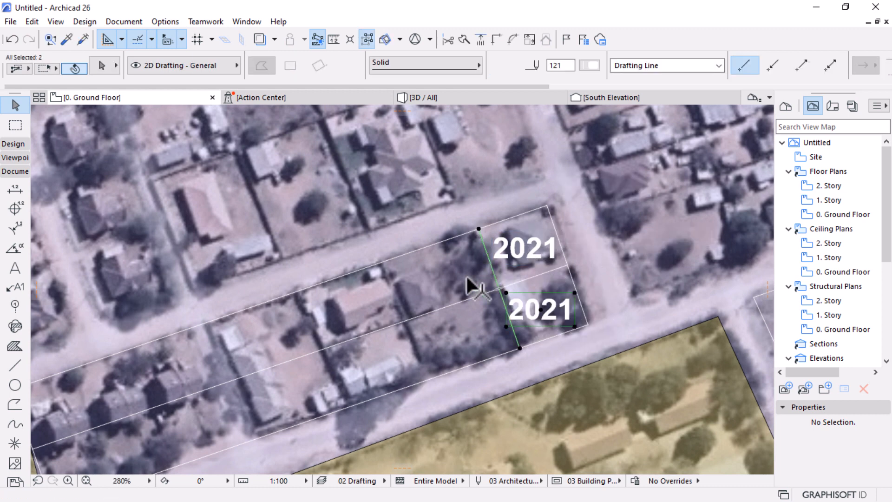
{"action": "left_click", "coordinate": [534, 246], "text": "shift"}
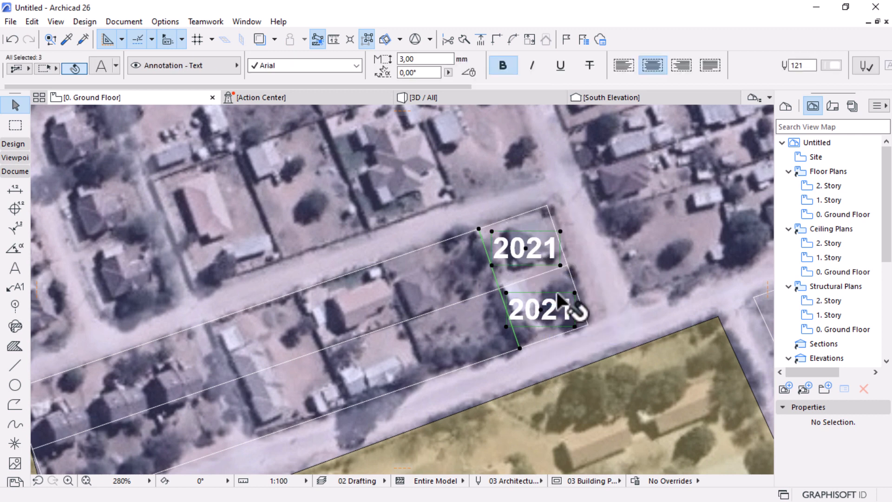
{"action": "left_click", "coordinate": [520, 345]}
{"action": "left_click", "coordinate": [709, 255]}
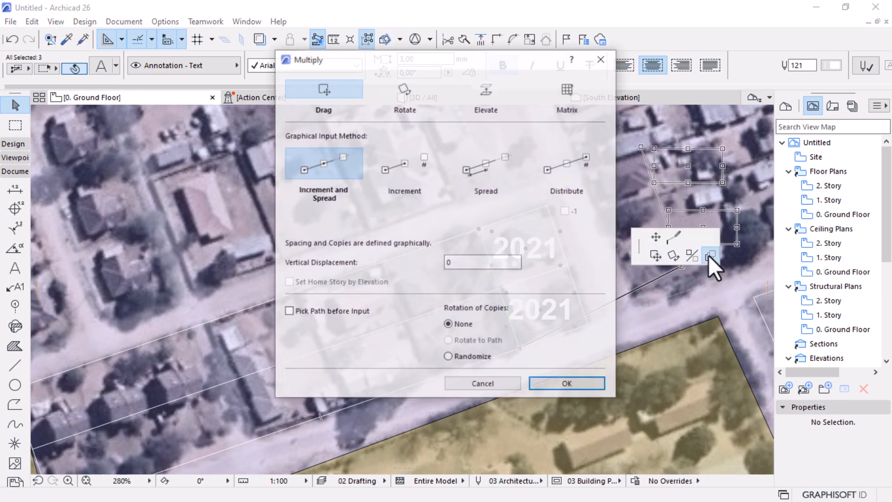
{"action": "left_click", "coordinate": [551, 385]}
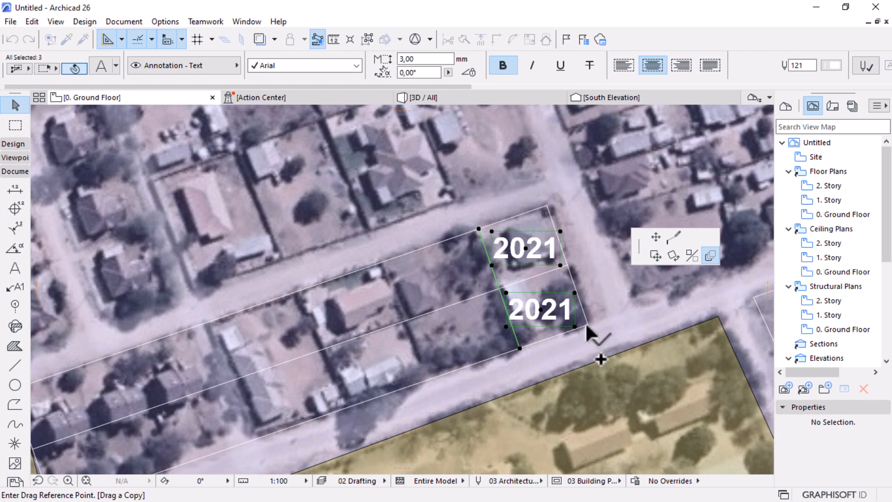
{"action": "left_click", "coordinate": [586, 324]}
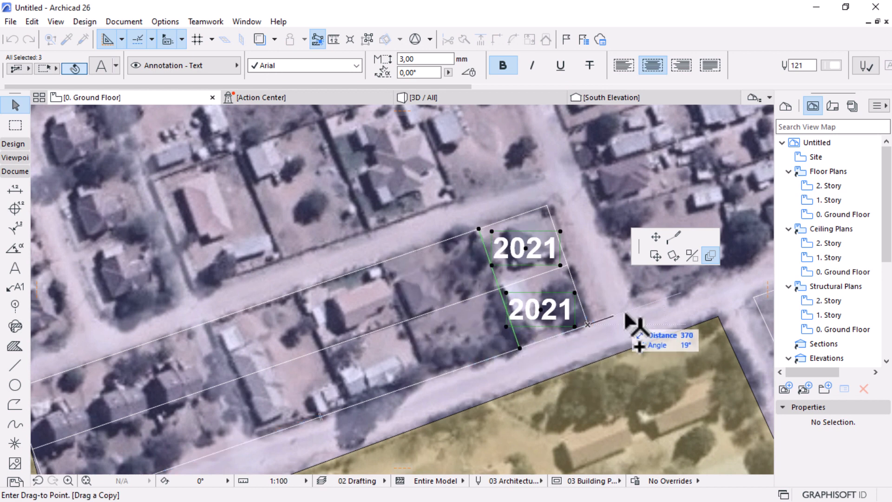
{"action": "scroll", "coordinate": [633, 320], "scroll_direction": "down", "scroll_amount": 3}
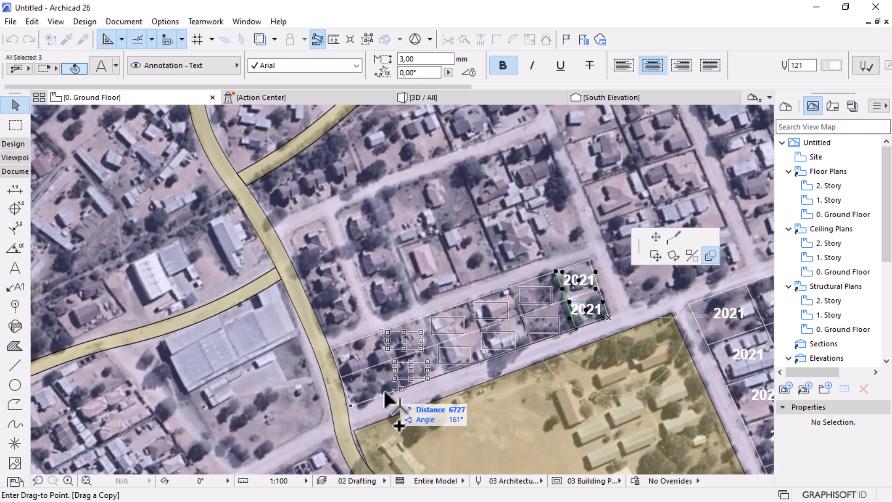
{"action": "left_click", "coordinate": [362, 402]}
{"action": "scroll", "coordinate": [557, 331], "scroll_direction": "up", "scroll_amount": 3}
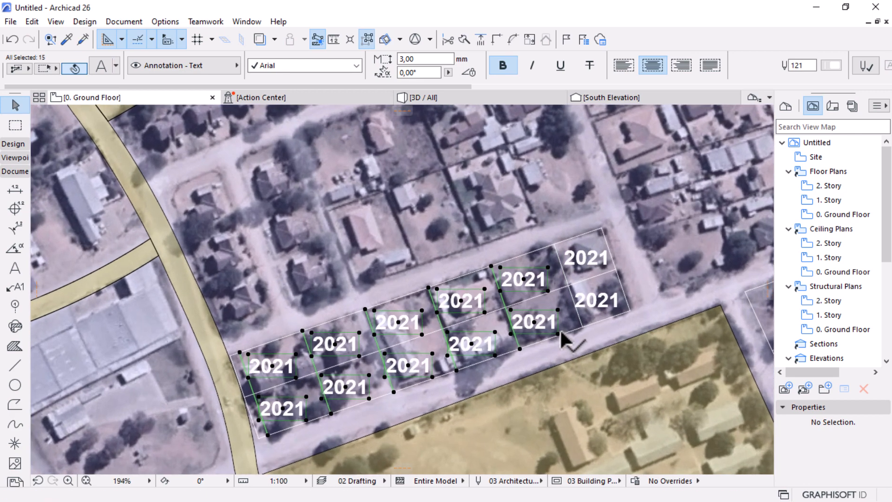
- Group the strip's rectangle, plot lines and all its 2021 labels together
{"action": "left_click", "coordinate": [591, 294], "text": "shift"}
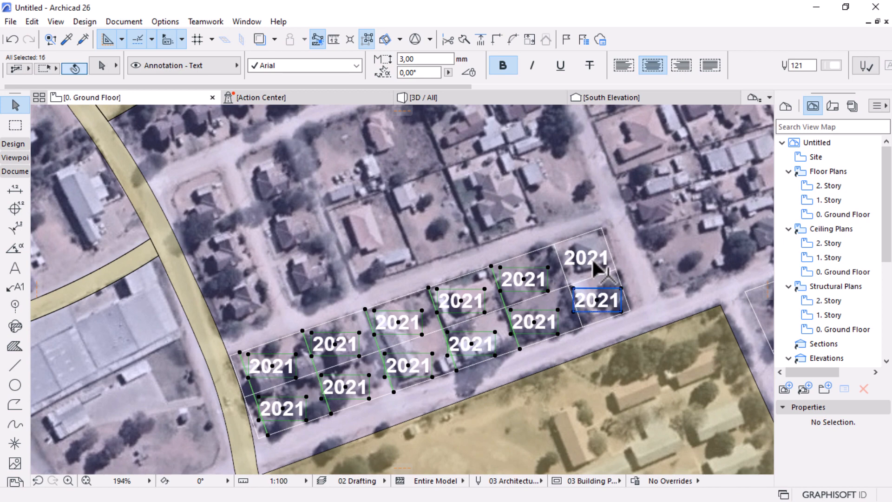
{"action": "left_click", "coordinate": [592, 265], "text": "shift"}
{"action": "left_click", "coordinate": [563, 279], "text": "shift"}
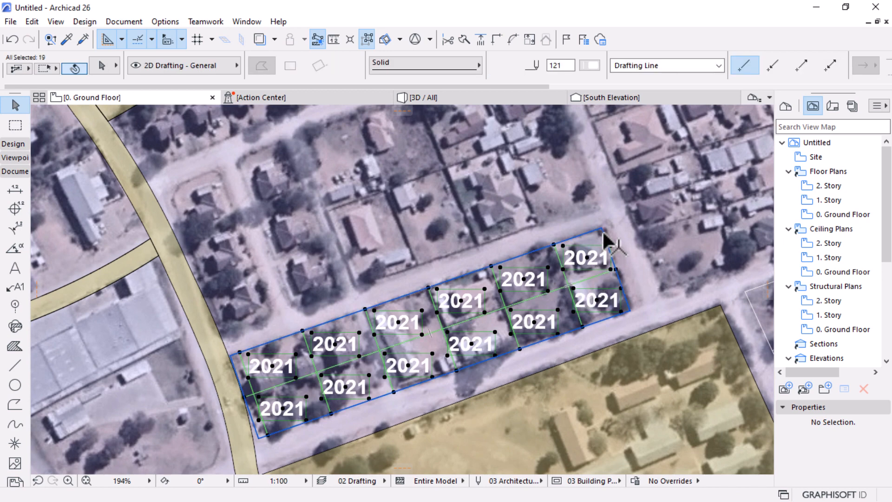
{"action": "left_click", "coordinate": [698, 226]}
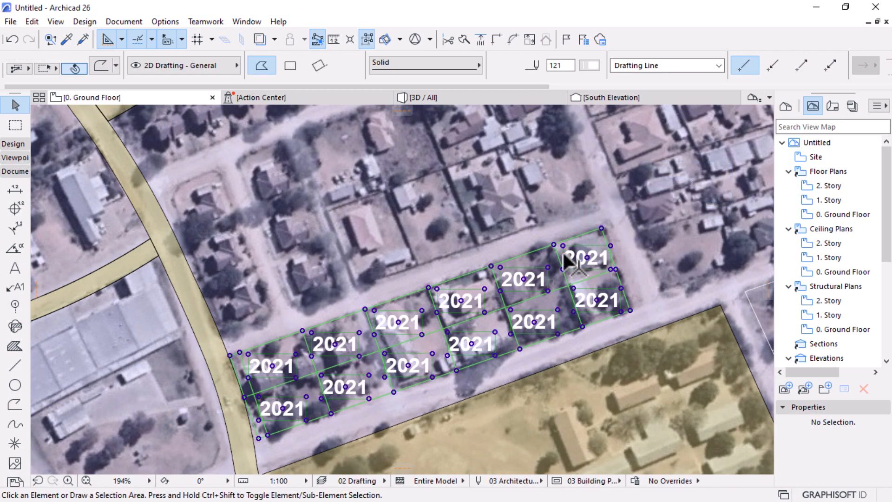
- Draw a white rotated rectangle about 7640 long around the housing block across the street from the 2022 plots
{"action": "scroll", "coordinate": [563, 258], "scroll_direction": "down", "scroll_amount": 10}
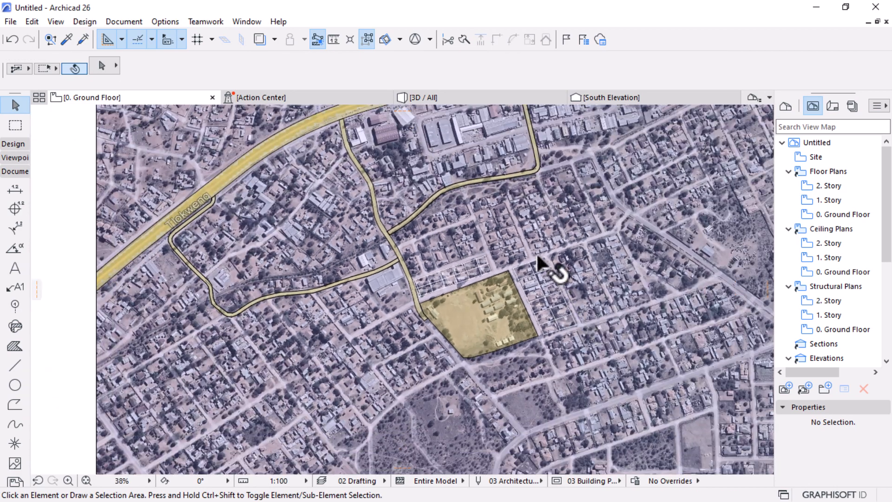
{"action": "scroll", "coordinate": [575, 274], "scroll_direction": "up", "scroll_amount": 8}
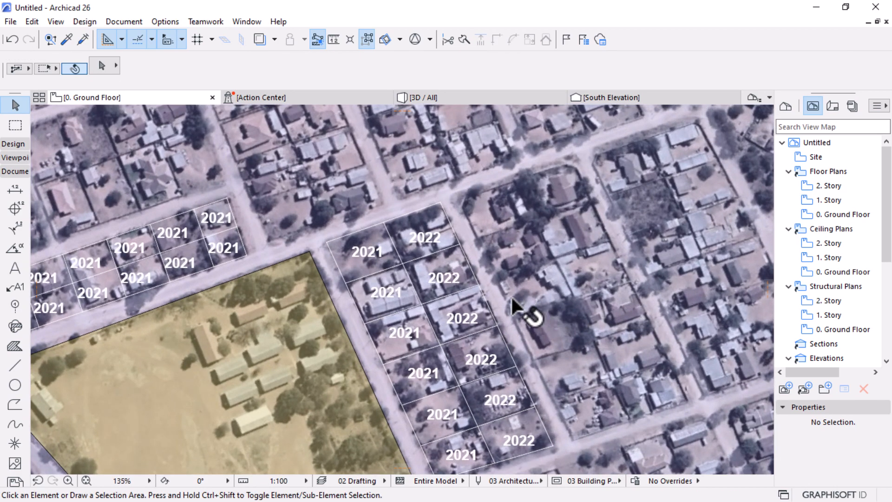
{"action": "left_click", "coordinate": [480, 225], "text": "alt"}
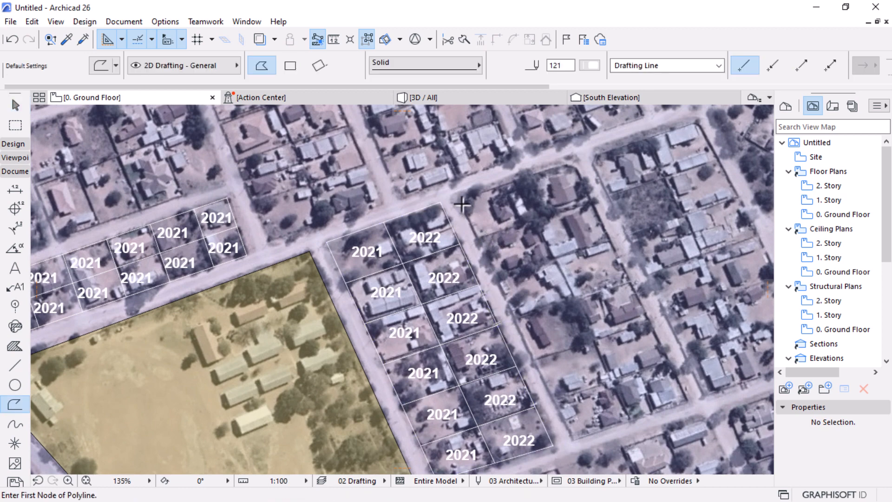
{"action": "left_click", "coordinate": [460, 200]}
{"action": "left_click", "coordinate": [573, 442]}
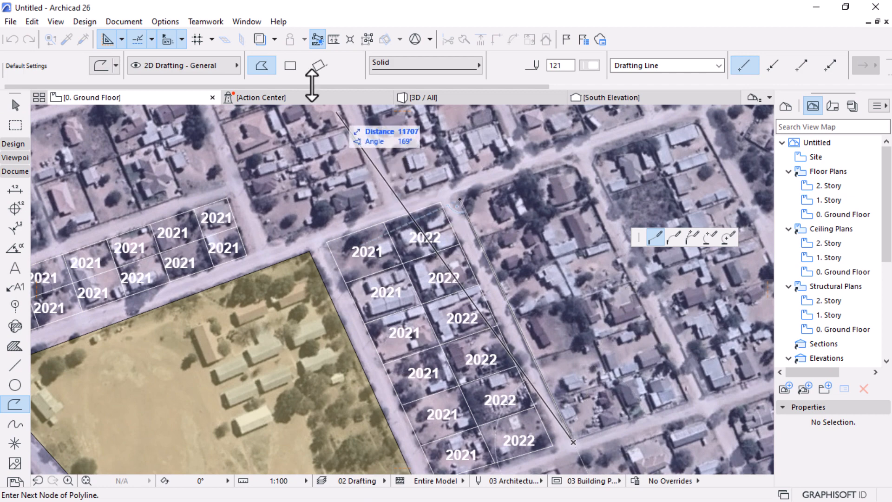
{"action": "left_click", "coordinate": [319, 65]}
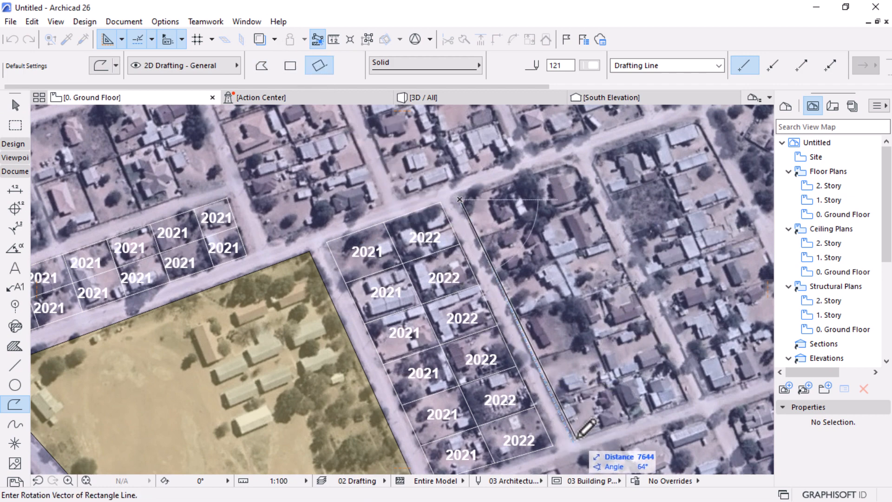
{"action": "left_click", "coordinate": [574, 441]}
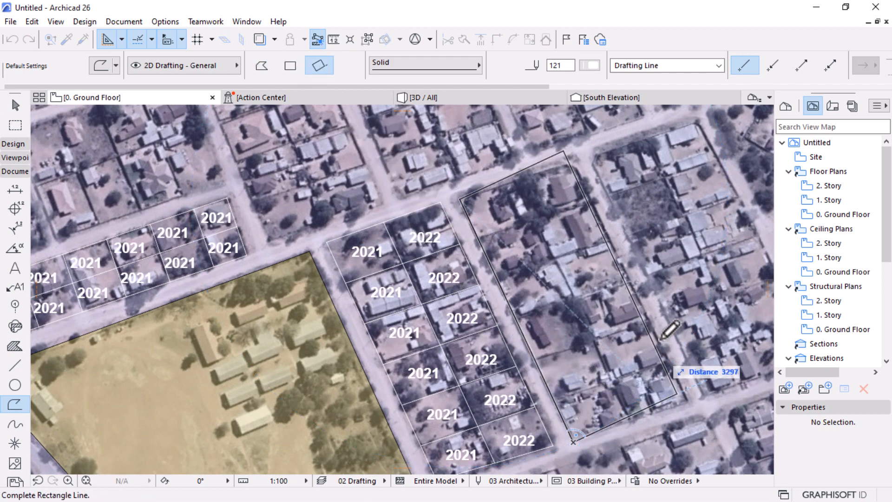
{"action": "left_click", "coordinate": [639, 299]}
{"action": "key", "text": "Escape"}
- Reposition the two far corners of the new rectangle so the outline follows the block's street edges
{"action": "left_click", "coordinate": [570, 147]}
{"action": "left_click", "coordinate": [570, 147]}
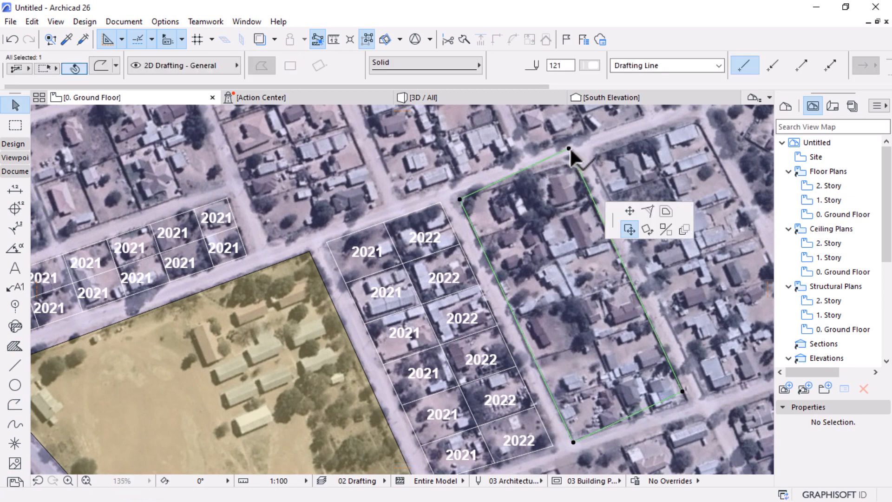
{"action": "left_click", "coordinate": [655, 237]}
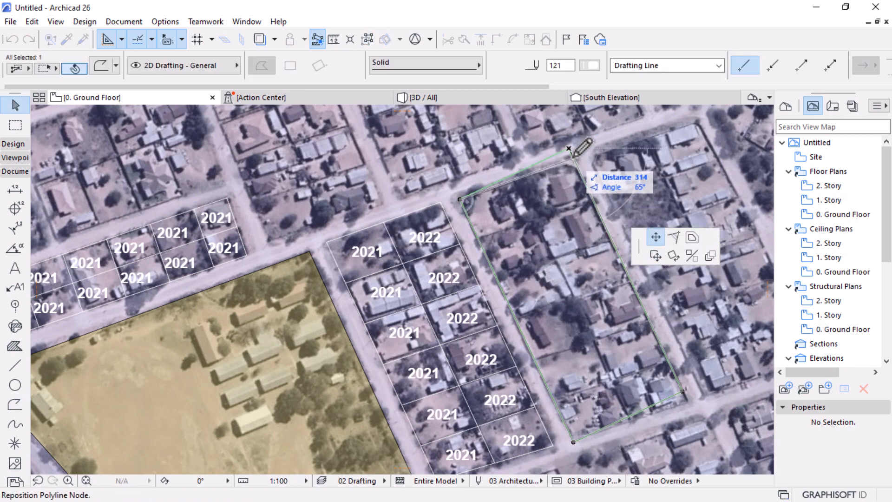
{"action": "left_click", "coordinate": [573, 156]}
{"action": "left_click", "coordinate": [682, 392]}
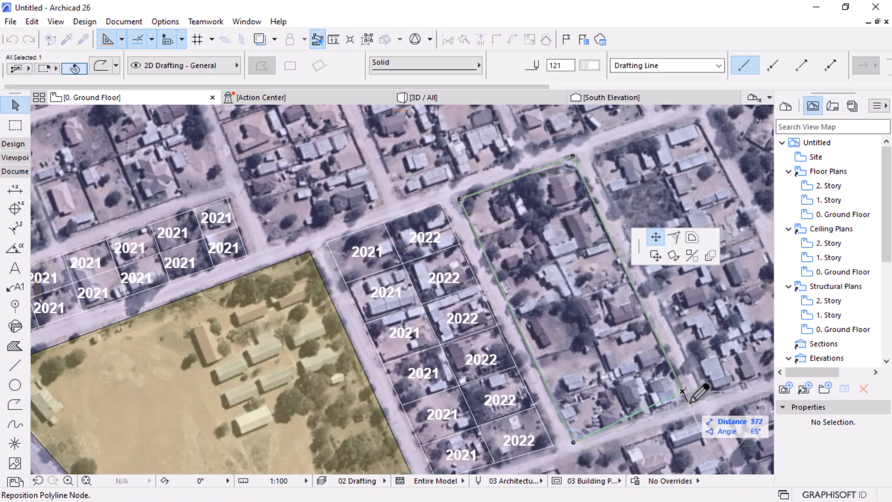
{"action": "key", "text": "Escape"}
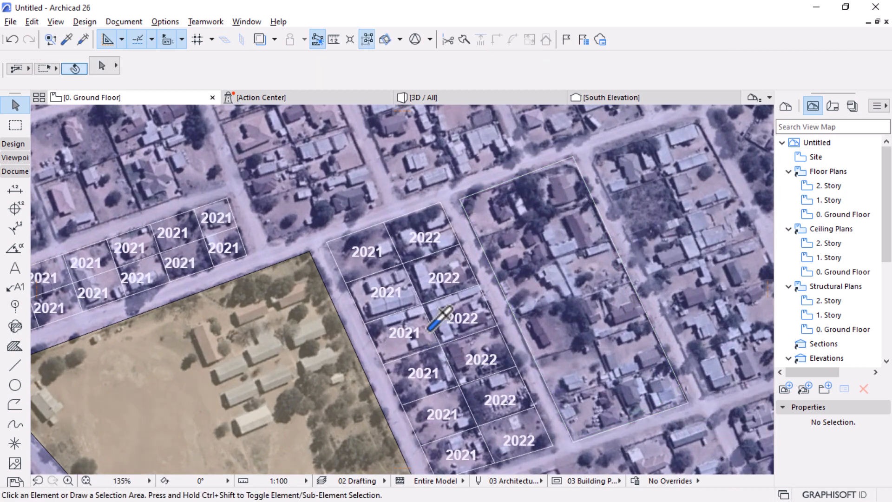
- Draw a white line lengthwise through the middle of the new block rectangle
{"action": "left_click", "coordinate": [430, 328], "text": "alt"}
{"action": "scroll", "coordinate": [500, 259], "scroll_direction": "down", "scroll_amount": 5}
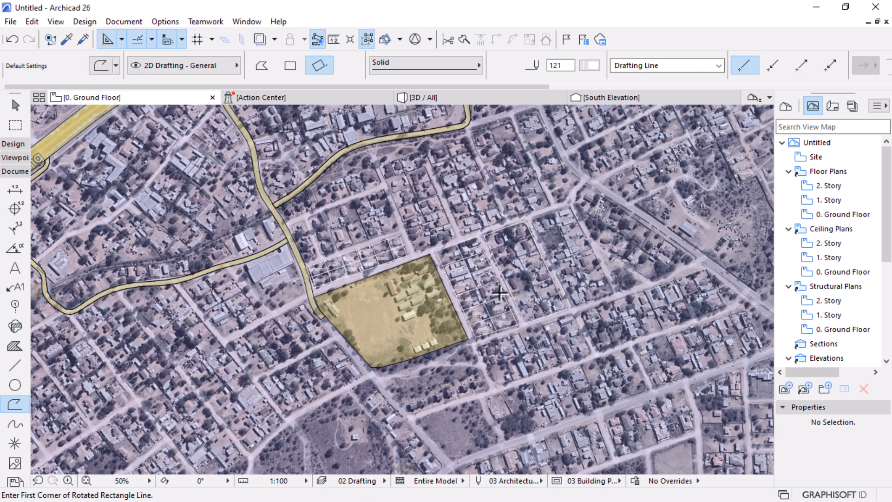
{"action": "scroll", "coordinate": [500, 302], "scroll_direction": "down", "scroll_amount": 1}
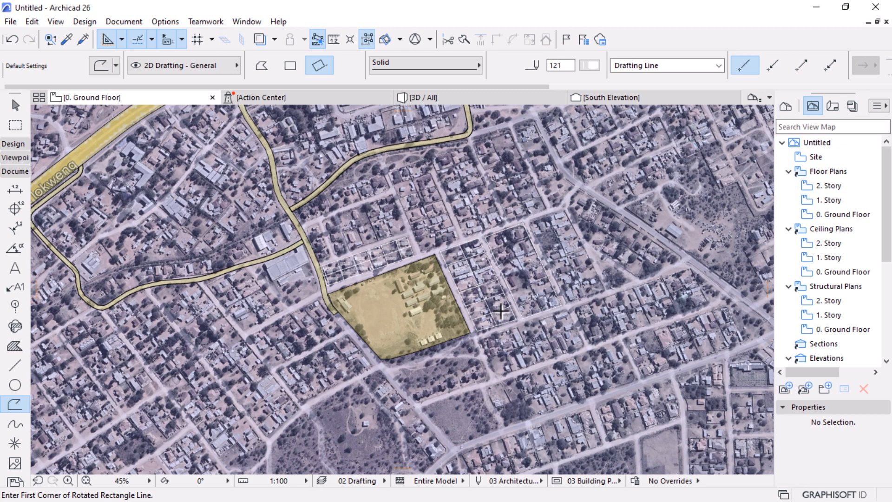
{"action": "scroll", "coordinate": [418, 288], "scroll_direction": "down", "scroll_amount": 3}
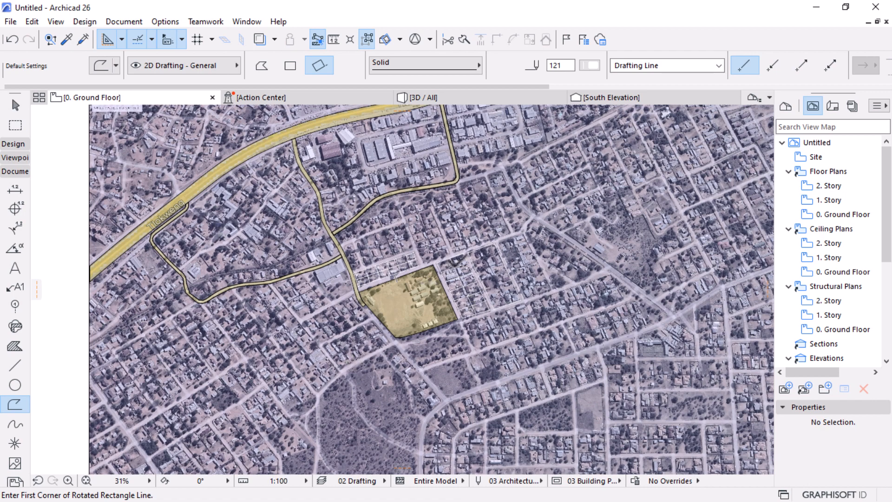
{"action": "scroll", "coordinate": [502, 235], "scroll_direction": "up", "scroll_amount": 6}
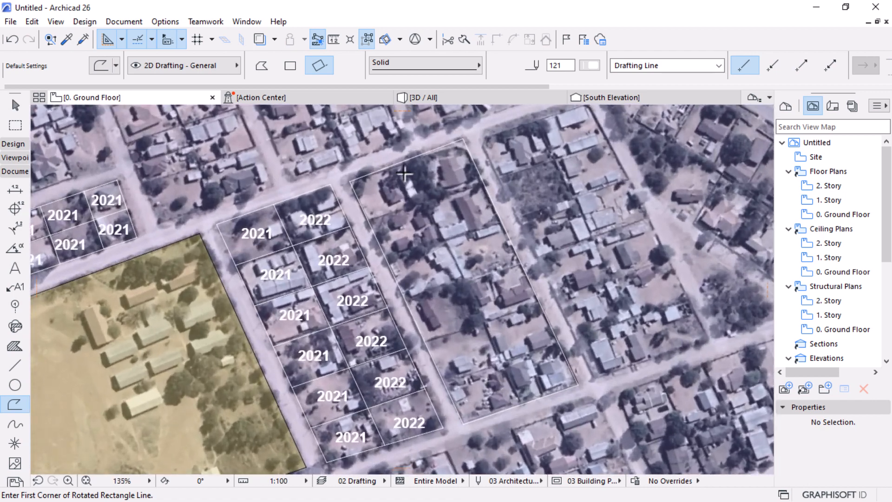
{"action": "left_click", "coordinate": [406, 162]}
{"action": "left_click", "coordinate": [520, 405]}
{"action": "left_click", "coordinate": [463, 423]}
- Draw a straight plot line across the block rectangle near its lower end
{"action": "scroll", "coordinate": [451, 364], "scroll_direction": "up", "scroll_amount": 3}
{"action": "left_click", "coordinate": [261, 66]}
{"action": "left_click", "coordinate": [438, 398]}
{"action": "double_click", "coordinate": [636, 335]}
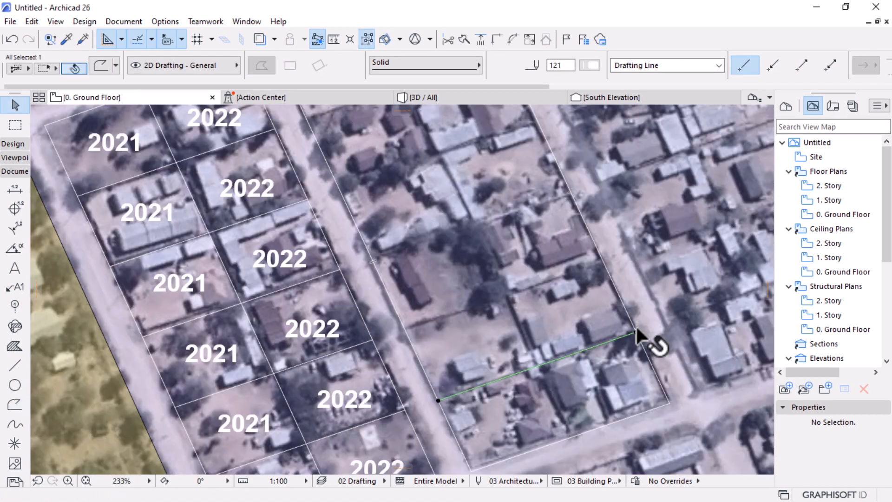
- Label the two end plots 2022 and multiply the labels with the cross line up the length of the block
{"action": "scroll", "coordinate": [526, 301], "scroll_direction": "down", "scroll_amount": 7}
{"action": "scroll", "coordinate": [547, 353], "scroll_direction": "up", "scroll_amount": 3}
{"action": "left_click", "coordinate": [547, 352]}
{"action": "scroll", "coordinate": [501, 368], "scroll_direction": "up", "scroll_amount": 3}
{"action": "left_click", "coordinate": [502, 368]}
{"action": "scroll", "coordinate": [585, 405], "scroll_direction": "down", "scroll_amount": 5}
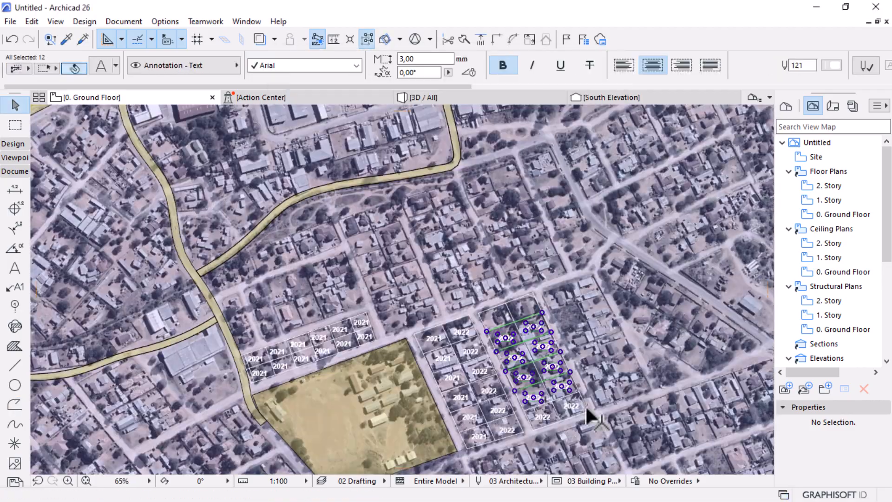
- Draw a rotated rectangle around the long housing block between the numbered plots and the highlighted road to the north
{"action": "key", "text": "Escape"}
{"action": "scroll", "coordinate": [527, 357], "scroll_direction": "down", "scroll_amount": 2}
{"action": "scroll", "coordinate": [410, 259], "scroll_direction": "up", "scroll_amount": 6}
{"action": "left_click", "coordinate": [14, 404]}
{"action": "left_click", "coordinate": [15, 105]}
{"action": "scroll", "coordinate": [497, 362], "scroll_direction": "down", "scroll_amount": 5}
{"action": "left_click", "coordinate": [14, 404]}
{"action": "left_click", "coordinate": [319, 65]}
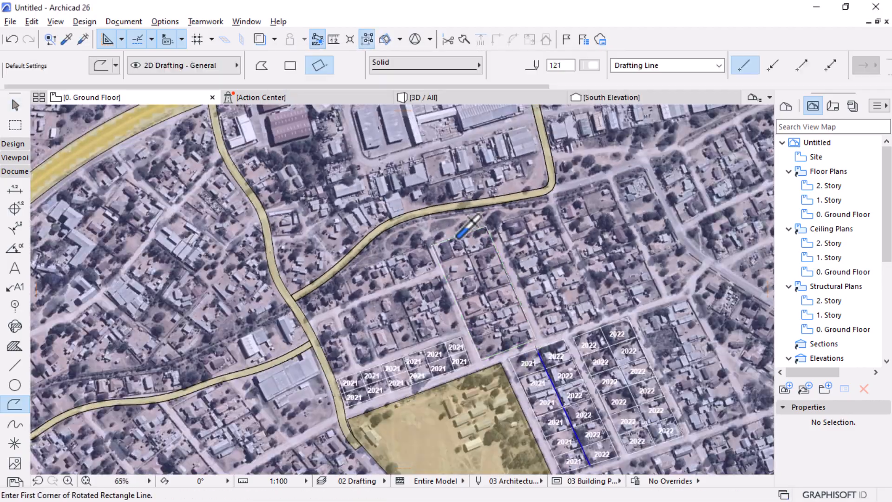
- Divide the northern block lengthwise and across near its upper end, labelling both end plots 2021
{"action": "scroll", "coordinate": [486, 376], "scroll_direction": "up", "scroll_amount": 2}
{"action": "left_click", "coordinate": [262, 66]}
{"action": "left_click", "coordinate": [422, 153]}
{"action": "scroll", "coordinate": [385, 149], "scroll_direction": "up", "scroll_amount": 4}
{"action": "left_click", "coordinate": [15, 105]}
{"action": "scroll", "coordinate": [470, 205], "scroll_direction": "down", "scroll_amount": 4}
{"action": "scroll", "coordinate": [470, 205], "scroll_direction": "up", "scroll_amount": 4}
- Multiply the cross line and its two 2021 labels down the length of the northern block
{"action": "left_click", "coordinate": [623, 219]}
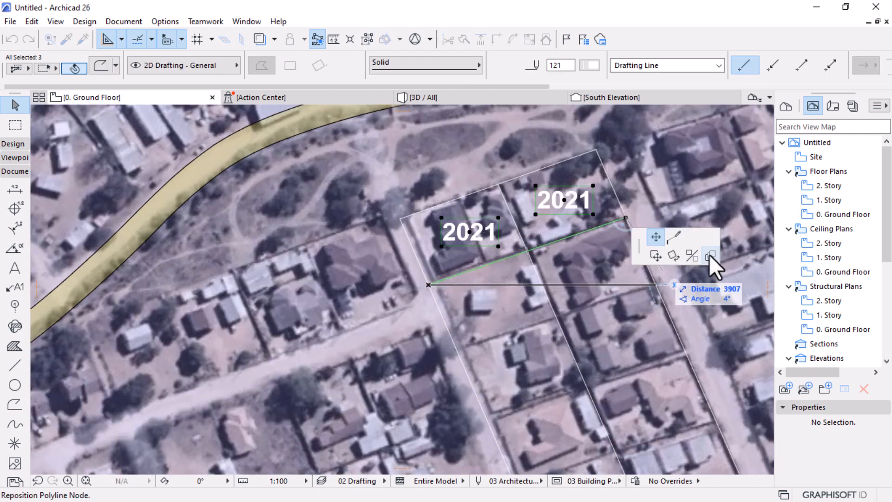
{"action": "left_click", "coordinate": [712, 265]}
{"action": "scroll", "coordinate": [548, 304], "scroll_direction": "down", "scroll_amount": 3}
{"action": "key", "text": "Escape"}
- Draw a rotated rectangle around the housing block directly above the 2021 strip and fit its corners to the block edges
{"action": "scroll", "coordinate": [548, 304], "scroll_direction": "down", "scroll_amount": 2}
{"action": "left_click", "coordinate": [15, 404]}
{"action": "scroll", "coordinate": [451, 346], "scroll_direction": "up", "scroll_amount": 3}
{"action": "left_click", "coordinate": [446, 359]}
{"action": "left_click", "coordinate": [646, 293]}
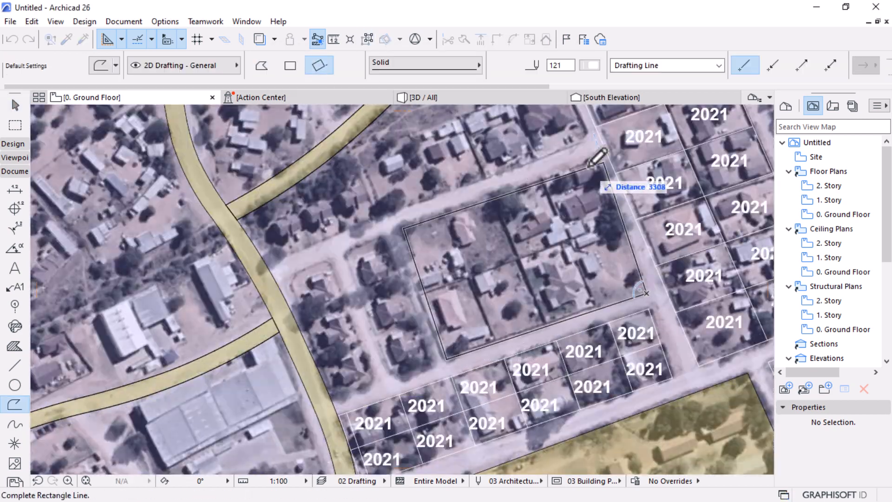
{"action": "left_click", "coordinate": [600, 156]}
{"action": "left_click", "coordinate": [15, 105]}
{"action": "left_click", "coordinate": [446, 359]}
{"action": "key", "text": "Escape"}
- Divide this block lengthwise and across near its right-hand end, labelling both end plots 2021
{"action": "left_click", "coordinate": [14, 404]}
{"action": "left_click", "coordinate": [541, 177]}
{"action": "left_click", "coordinate": [594, 311]}
{"action": "left_click", "coordinate": [15, 105]}
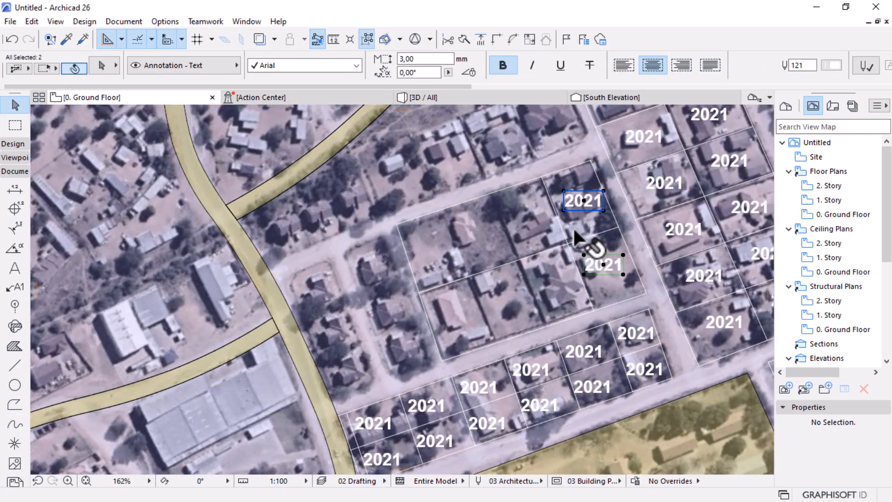
- Copy the cross line and its pair of 2021 labels along the block to fill its remaining plots
{"action": "key", "text": "ctrl+shift+d"}
{"action": "left_click", "coordinate": [593, 311]}
{"action": "left_click", "coordinate": [544, 327]}
{"action": "key", "text": "Escape"}
- Move the upper-left corner of the block's outline slightly inward to match the plot boundary
{"action": "scroll", "coordinate": [467, 204], "scroll_direction": "up", "scroll_amount": 5}
{"action": "left_click", "coordinate": [446, 200]}
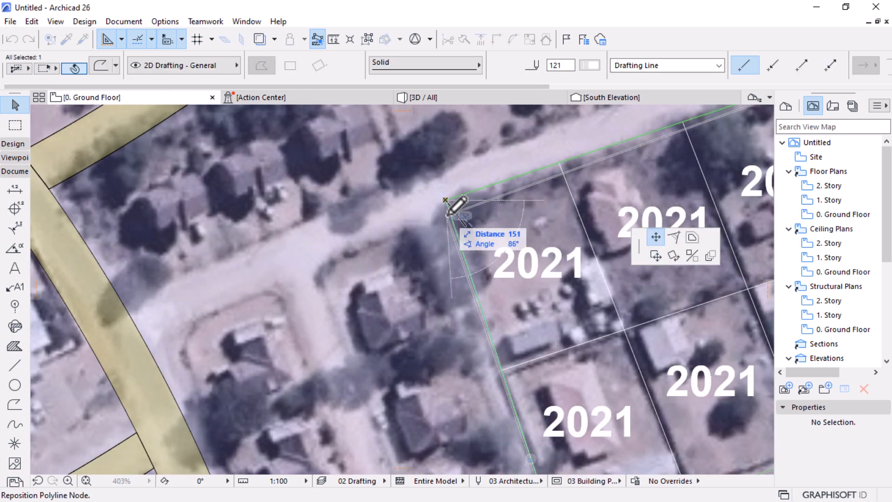
{"action": "left_click", "coordinate": [448, 205]}
{"action": "scroll", "coordinate": [447, 205], "scroll_direction": "down", "scroll_amount": 5}
{"action": "left_click", "coordinate": [507, 259]}
{"action": "key", "text": "ctrl+minus"}
{"action": "left_click", "coordinate": [486, 205]}
{"action": "key", "text": "Escape"}
- Draw rotated rectangles around the two narrow housing blocks between the 2021 block and the highlighted road
{"action": "left_click", "coordinate": [14, 404]}
{"action": "left_click", "coordinate": [470, 218]}
{"action": "left_click", "coordinate": [510, 202]}
{"action": "left_click", "coordinate": [573, 340]}
{"action": "scroll", "coordinate": [470, 265], "scroll_direction": "up", "scroll_amount": 3}
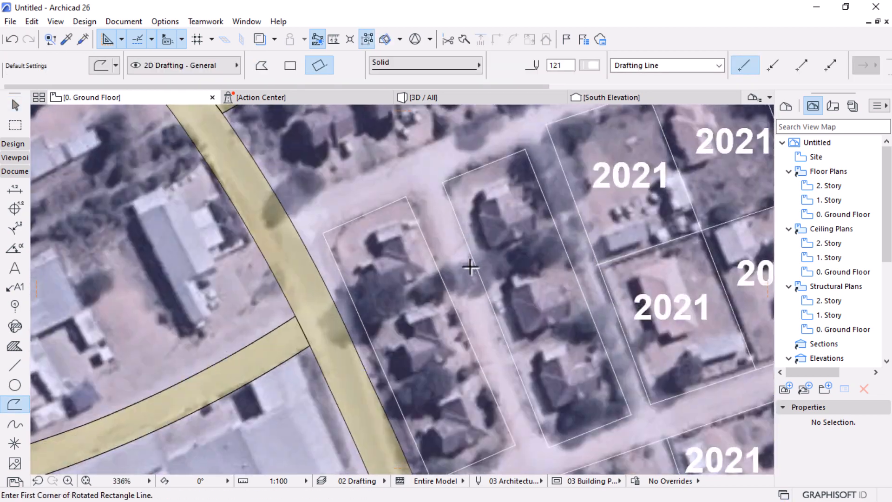
- Outline the row of houses just above the 2021 block and divide it into plots labelled 2021
{"action": "scroll", "coordinate": [470, 265], "scroll_direction": "down", "scroll_amount": 2}
{"action": "left_click", "coordinate": [319, 65]}
{"action": "left_click", "coordinate": [351, 302]}
{"action": "left_click", "coordinate": [262, 65]}
{"action": "left_click", "coordinate": [502, 331]}
{"action": "left_click", "coordinate": [15, 105]}
{"action": "scroll", "coordinate": [434, 261], "scroll_direction": "down", "scroll_amount": 1}
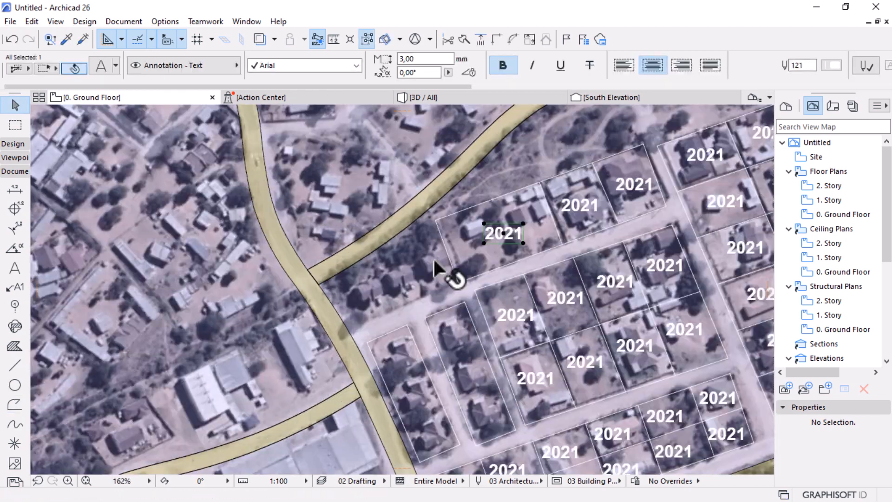
- Draw a rotated rectangle around the housing block below the highlighted branch road, southwest of the large warehouse
{"action": "left_click", "coordinate": [14, 404]}
{"action": "left_click", "coordinate": [15, 105]}
{"action": "scroll", "coordinate": [500, 232], "scroll_direction": "down", "scroll_amount": 5}
{"action": "scroll", "coordinate": [297, 318], "scroll_direction": "up", "scroll_amount": 4}
{"action": "left_click", "coordinate": [15, 404]}
{"action": "left_click", "coordinate": [337, 251]}
{"action": "left_click", "coordinate": [440, 378]}
{"action": "left_click", "coordinate": [539, 323]}
{"action": "left_click", "coordinate": [15, 105]}
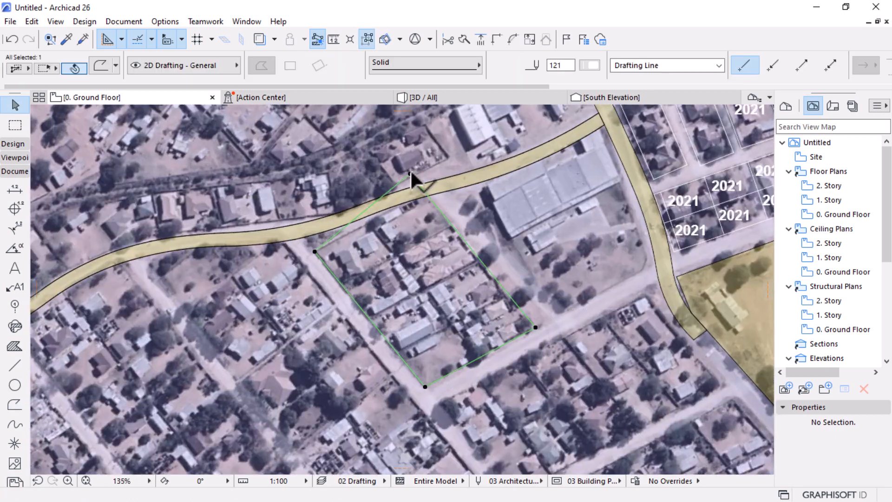
- Divide the southwestern block's rectangle lengthwise and draw a plot line across it near its lower end
{"action": "scroll", "coordinate": [412, 173], "scroll_direction": "up", "scroll_amount": 1}
{"action": "left_click", "coordinate": [432, 320], "text": "alt"}
{"action": "left_click", "coordinate": [324, 143]}
{"action": "left_click", "coordinate": [460, 308]}
{"action": "scroll", "coordinate": [465, 278], "scroll_direction": "up", "scroll_amount": 1}
{"action": "left_click", "coordinate": [510, 237]}
{"action": "left_click", "coordinate": [353, 325]}
{"action": "scroll", "coordinate": [464, 279], "scroll_direction": "down", "scroll_amount": 3}
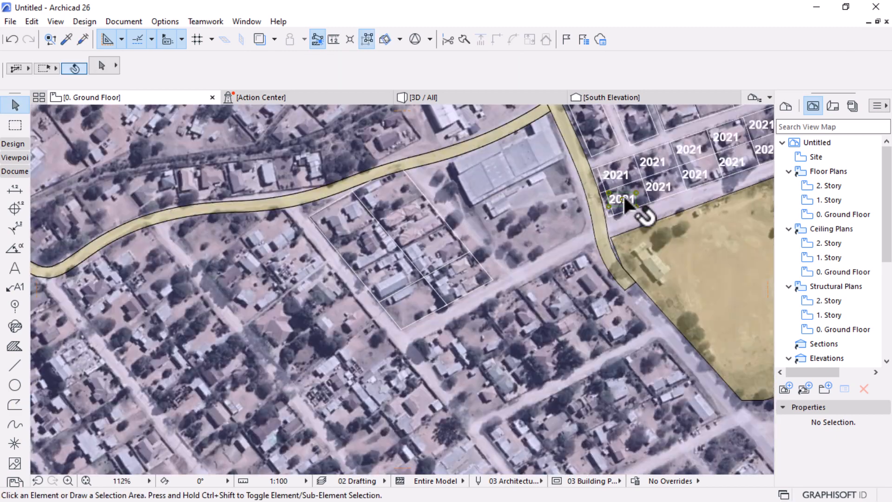
- Fill the block southwest of the large warehouse with plot lines and 2021 labels
{"action": "left_click", "coordinate": [622, 197]}
{"action": "scroll", "coordinate": [385, 286], "scroll_direction": "up", "scroll_amount": 2}
{"action": "left_click", "coordinate": [374, 316]}
{"action": "left_click", "coordinate": [299, 236]}
{"action": "scroll", "coordinate": [395, 258], "scroll_direction": "down", "scroll_amount": 1}
{"action": "key", "text": "Escape"}
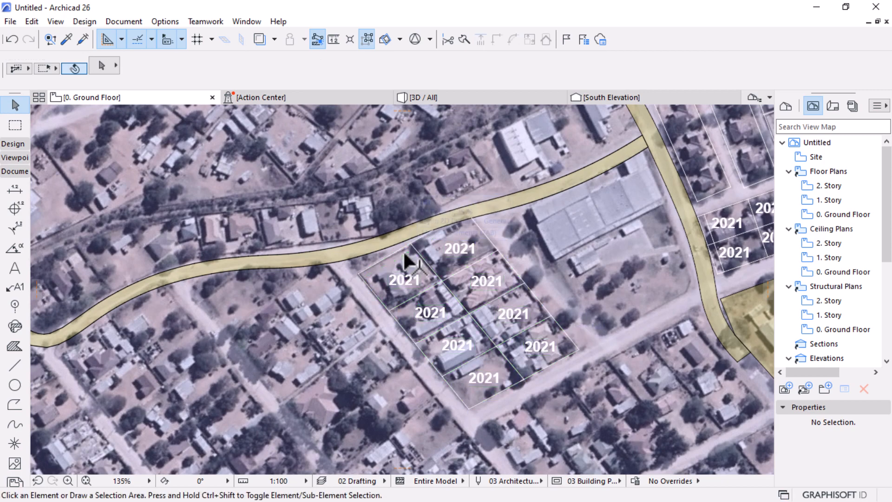
- Draw rotated rectangles around the two housing blocks between the newly labelled block and the open bushland, southwest of the highlighted plot
{"action": "scroll", "coordinate": [409, 260], "scroll_direction": "down", "scroll_amount": 2}
{"action": "left_click", "coordinate": [14, 404]}
{"action": "left_click", "coordinate": [411, 344]}
{"action": "left_click", "coordinate": [319, 65]}
{"action": "left_click", "coordinate": [15, 404]}
{"action": "left_click", "coordinate": [367, 283]}
{"action": "left_click", "coordinate": [481, 223]}
{"action": "scroll", "coordinate": [446, 260], "scroll_direction": "down", "scroll_amount": 1}
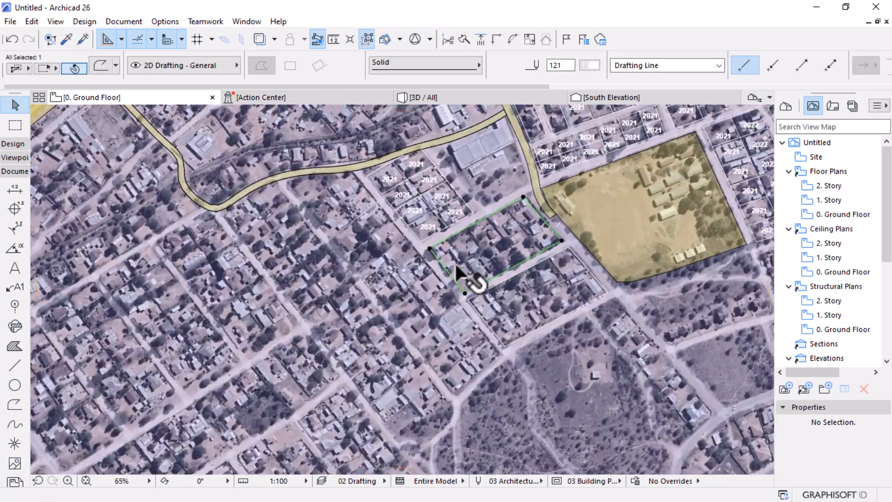
- Outline the two long parallel housing blocks running southeast from the curved branch road with rotated rectangles
{"action": "left_click", "coordinate": [15, 404]}
{"action": "left_click", "coordinate": [286, 183]}
{"action": "left_click", "coordinate": [453, 396]}
{"action": "left_click", "coordinate": [504, 356]}
{"action": "scroll", "coordinate": [292, 178], "scroll_direction": "up", "scroll_amount": 3}
{"action": "left_click", "coordinate": [14, 404]}
{"action": "left_click", "coordinate": [293, 214]}
{"action": "left_click", "coordinate": [433, 397]}
{"action": "left_click", "coordinate": [473, 364]}
{"action": "scroll", "coordinate": [298, 211], "scroll_direction": "up", "scroll_amount": 3}
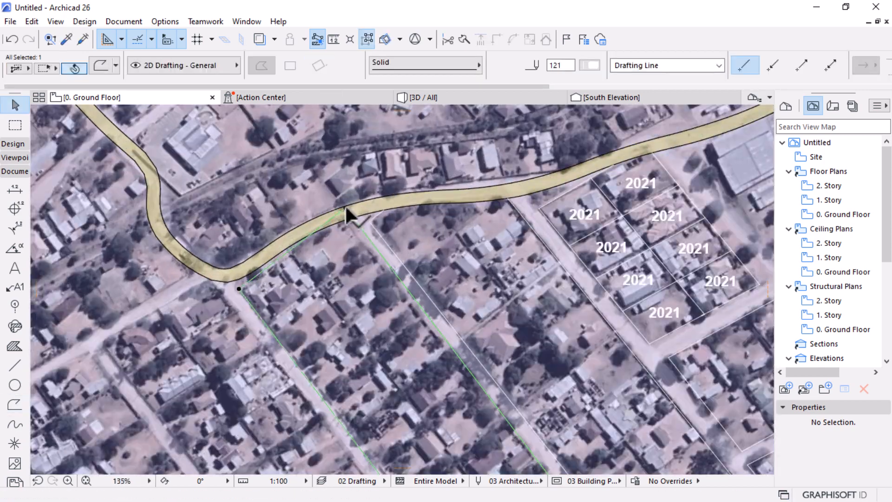
- Trace the boundary of the open bushland south of the outlined housing blocks with a polyline
{"action": "scroll", "coordinate": [364, 338], "scroll_direction": "down", "scroll_amount": 4}
{"action": "scroll", "coordinate": [418, 362], "scroll_direction": "up", "scroll_amount": 2}
{"action": "left_click", "coordinate": [14, 404]}
{"action": "left_click", "coordinate": [498, 199]}
{"action": "left_click", "coordinate": [397, 254]}
{"action": "left_click", "coordinate": [347, 304]}
{"action": "left_click", "coordinate": [593, 388]}
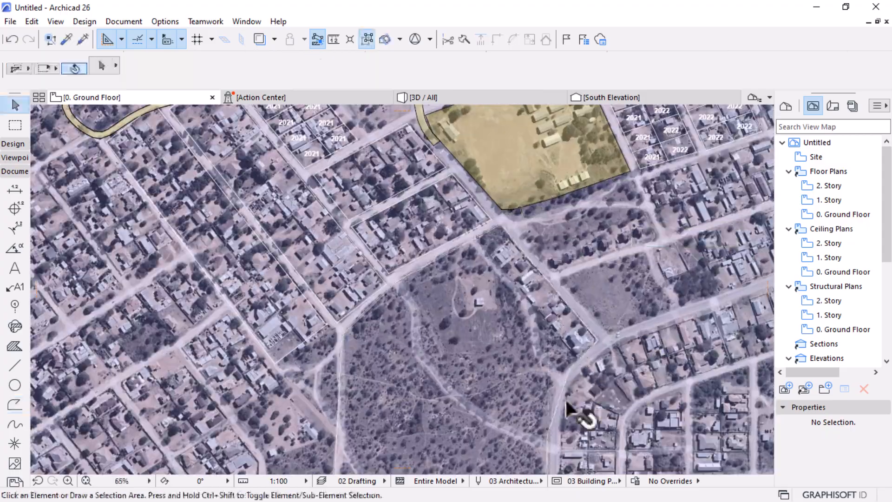
{"action": "left_click", "coordinate": [353, 297]}
{"action": "scroll", "coordinate": [301, 270], "scroll_direction": "up", "scroll_amount": 3}
- Draw rotated rectangles around the housing block just south of the 2022 plots and its neighbour to the east
{"action": "scroll", "coordinate": [465, 253], "scroll_direction": "down", "scroll_amount": 8}
{"action": "scroll", "coordinate": [558, 159], "scroll_direction": "up", "scroll_amount": 4}
{"action": "left_click", "coordinate": [14, 404]}
{"action": "left_click", "coordinate": [512, 279]}
{"action": "left_click", "coordinate": [619, 243]}
{"action": "left_click", "coordinate": [637, 284]}
{"action": "scroll", "coordinate": [557, 269], "scroll_direction": "up", "scroll_amount": 2}
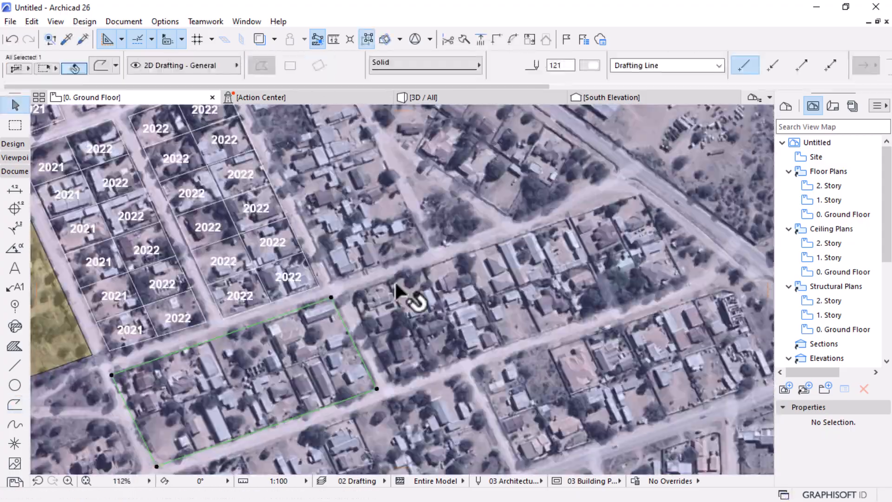
{"action": "left_click", "coordinate": [421, 289]}
{"action": "left_click", "coordinate": [709, 238]}
- Outline the narrow housing block directly east of the 2022 plots with a rotated rectangle
{"action": "scroll", "coordinate": [528, 316], "scroll_direction": "down", "scroll_amount": 3}
{"action": "scroll", "coordinate": [528, 316], "scroll_direction": "up", "scroll_amount": 2}
{"action": "left_click", "coordinate": [439, 369]}
{"action": "left_click", "coordinate": [581, 322]}
{"action": "scroll", "coordinate": [430, 274], "scroll_direction": "down", "scroll_amount": 3}
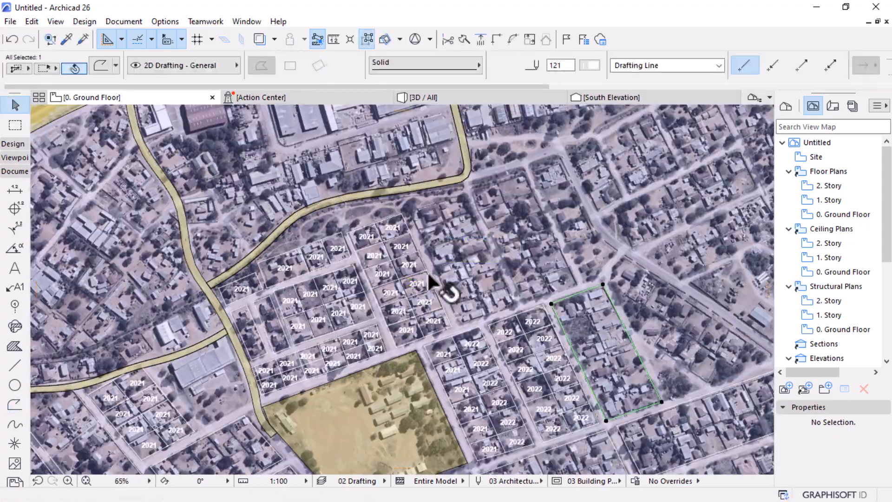
- Outline the unlabelled housing blocks north of the 2022 plots
{"action": "scroll", "coordinate": [430, 274], "scroll_direction": "up", "scroll_amount": 3}
{"action": "left_click", "coordinate": [387, 366]}
{"action": "left_click", "coordinate": [481, 333]}
{"action": "left_click", "coordinate": [573, 297]}
- Divide the block southwest of the highlighted plot lengthwise and across near its eastern end, and label the end plots 2021
{"action": "scroll", "coordinate": [513, 284], "scroll_direction": "down", "scroll_amount": 5}
{"action": "scroll", "coordinate": [325, 335], "scroll_direction": "up", "scroll_amount": 6}
{"action": "left_click", "coordinate": [14, 404]}
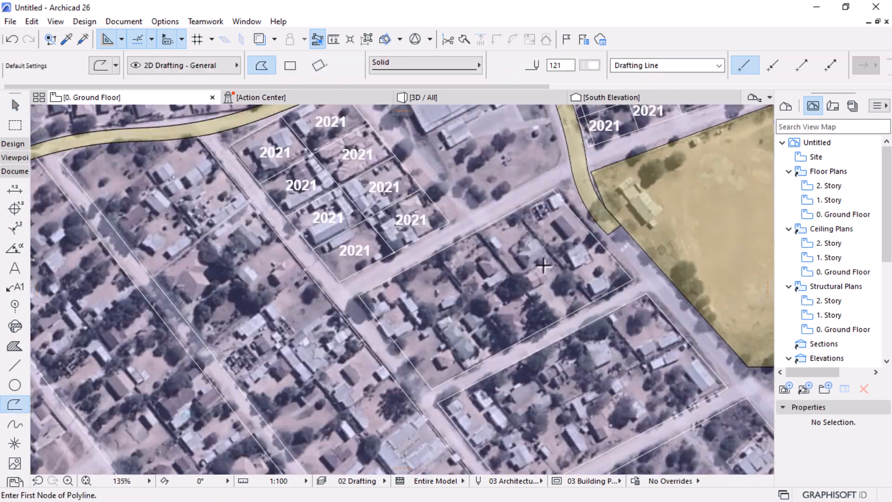
{"action": "left_click", "coordinate": [514, 211]}
{"action": "double_click", "coordinate": [592, 300]}
{"action": "left_click", "coordinate": [407, 216]}
{"action": "left_click", "coordinate": [598, 267]}
{"action": "left_click", "coordinate": [547, 218]}
- Copy the plot line with its two 2021 labels repeatedly along the block and delete the surplus line at the far end
{"action": "key", "text": "ctrl+shift+d"}
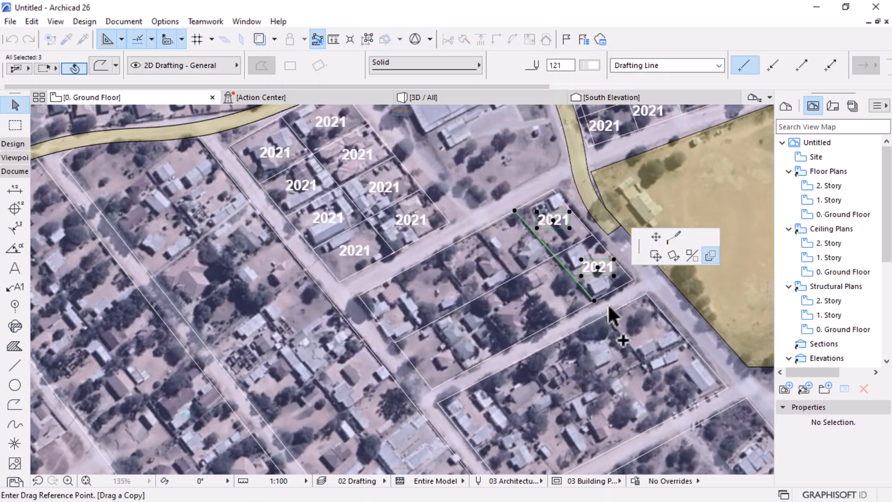
{"action": "left_click", "coordinate": [593, 300]}
{"action": "left_click", "coordinate": [553, 323]}
{"action": "left_click", "coordinate": [511, 346]}
{"action": "left_click", "coordinate": [469, 369]}
{"action": "left_click", "coordinate": [428, 391]}
{"action": "left_click", "coordinate": [405, 366]}
{"action": "key", "text": "Delete"}
- Copy the plot divisions and 2021 labels onto the neighbouring block beside the bushland
{"action": "scroll", "coordinate": [418, 279], "scroll_direction": "down", "scroll_amount": 3}
{"action": "key", "text": "ctrl+shift+d"}
{"action": "left_click", "coordinate": [502, 218]}
{"action": "left_click", "coordinate": [568, 293]}
{"action": "scroll", "coordinate": [422, 264], "scroll_direction": "up", "scroll_amount": 4}
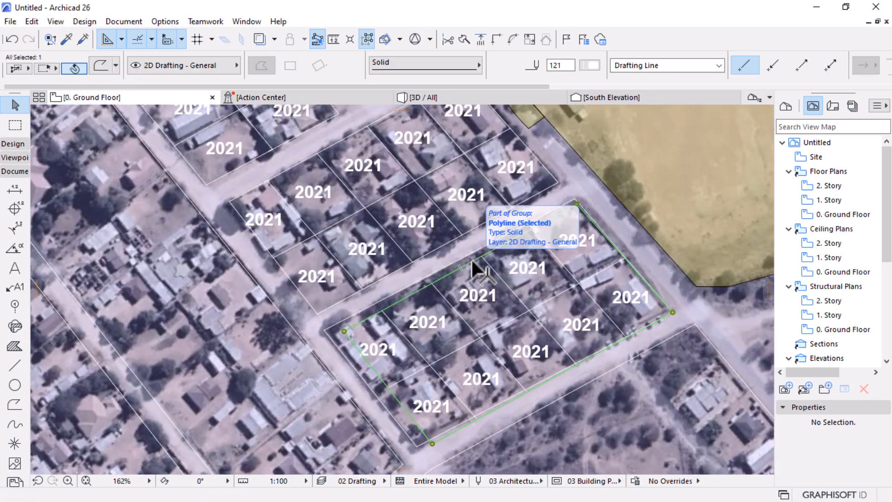
- Adjust the copied plot lines to the outline of the block beside the bushland
{"action": "key", "text": "ctrl+minus"}
{"action": "left_click", "coordinate": [496, 242]}
{"action": "key", "text": "ctrl+minus"}
{"action": "left_click", "coordinate": [372, 353]}
{"action": "scroll", "coordinate": [512, 284], "scroll_direction": "down", "scroll_amount": 5}
- Draw a plot line across the lower end of the first long block and select it together with its 2021 labels
{"action": "left_click", "coordinate": [14, 404]}
{"action": "scroll", "coordinate": [557, 372], "scroll_direction": "up", "scroll_amount": 5}
{"action": "left_click", "coordinate": [617, 341]}
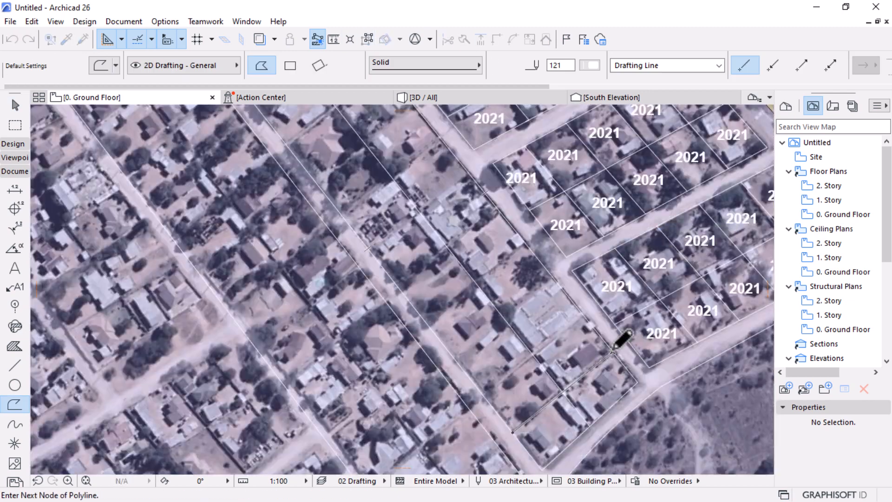
{"action": "left_click", "coordinate": [597, 333], "text": "shift"}
{"action": "left_click", "coordinate": [561, 333], "text": "shift"}
- Copy the plot line and 2021 labels along the first long block up to the branch road, and undo the surplus copy
{"action": "key", "text": "ctrl+shift+d"}
{"action": "left_click", "coordinate": [501, 380]}
{"action": "left_click", "coordinate": [467, 338]}
{"action": "key", "text": "ctrl+shift+d"}
{"action": "scroll", "coordinate": [480, 186], "scroll_direction": "down", "scroll_amount": 2}
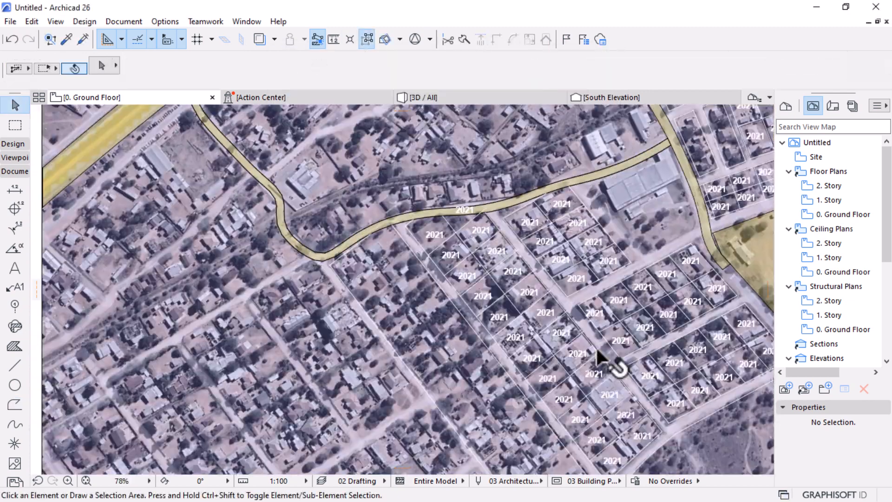
{"action": "key", "text": "ctrl+z"}
{"action": "scroll", "coordinate": [518, 210], "scroll_direction": "up", "scroll_amount": 3}
{"action": "scroll", "coordinate": [398, 282], "scroll_direction": "down", "scroll_amount": 4}
{"action": "key", "text": "Escape"}
{"action": "scroll", "coordinate": [554, 319], "scroll_direction": "up", "scroll_amount": 4}
{"action": "scroll", "coordinate": [553, 319], "scroll_direction": "down", "scroll_amount": 5}
- Copy the lengthwise dividing line of the labelled long block into the long block to its west
{"action": "left_click", "coordinate": [633, 295]}
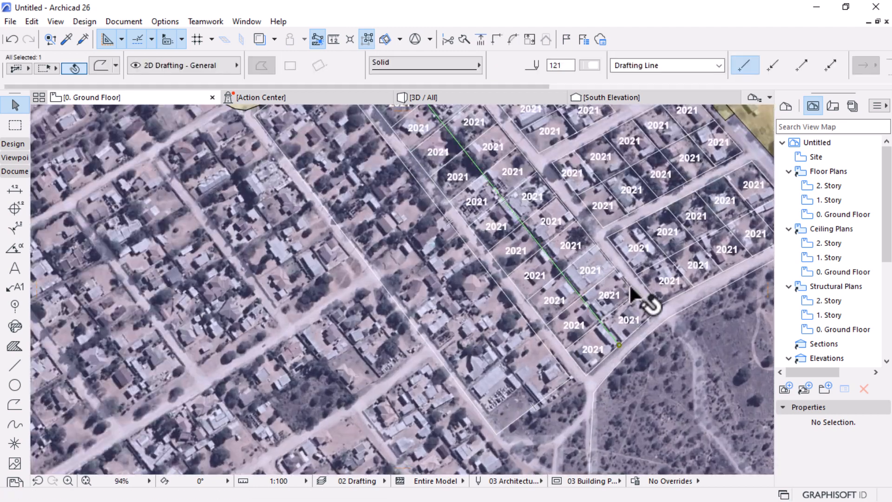
{"action": "key", "text": "ctrl+shift+d"}
{"action": "scroll", "coordinate": [559, 376], "scroll_direction": "up", "scroll_amount": 2}
{"action": "key", "text": "Escape"}
{"action": "key", "text": "ctrl+z"}
- Draw a plot line across the lower end of the western long block and label its end plots 2021
{"action": "left_click", "coordinate": [14, 404]}
{"action": "scroll", "coordinate": [483, 414], "scroll_direction": "up", "scroll_amount": 3}
{"action": "left_click", "coordinate": [501, 357]}
{"action": "double_click", "coordinate": [627, 259]}
{"action": "left_click", "coordinate": [615, 300], "text": "shift"}
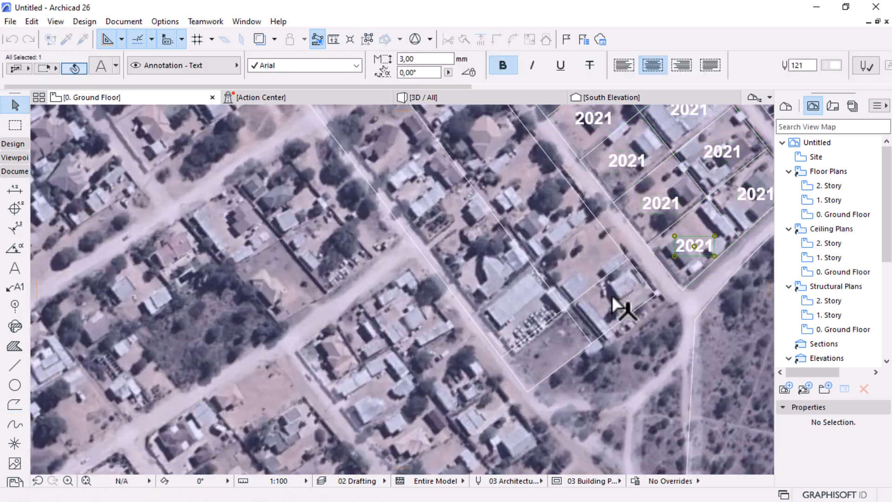
- Copy the plot line and 2021 labels along the western long block up to the branch road
{"action": "key", "text": "ctrl+shift+d"}
{"action": "left_click", "coordinate": [501, 357]}
{"action": "left_click", "coordinate": [469, 316]}
{"action": "scroll", "coordinate": [552, 326], "scroll_direction": "down", "scroll_amount": 4}
- Group the 2021 labels and plot line at the lower end of the western long block and toggle group suspension
{"action": "left_click", "coordinate": [575, 422], "text": "shift"}
{"action": "left_click", "coordinate": [606, 396], "text": "shift"}
{"action": "left_click", "coordinate": [586, 393], "text": "shift"}
{"action": "key", "text": "ctrl+g"}
{"action": "left_click", "coordinate": [373, 39]}
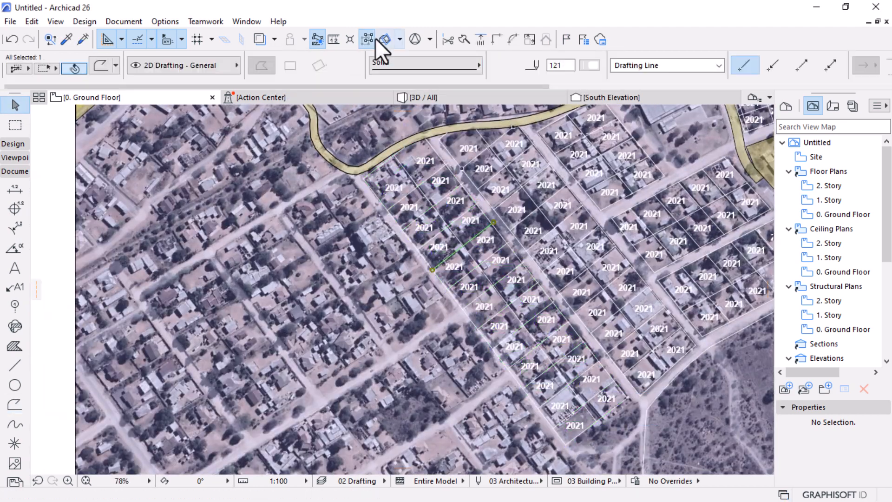
{"action": "scroll", "coordinate": [511, 228], "scroll_direction": "up", "scroll_amount": 3}
{"action": "key", "text": "Escape"}
- Outline the large building's plot inside the bend of the branch road with a polyline
{"action": "scroll", "coordinate": [536, 283], "scroll_direction": "down", "scroll_amount": 6}
{"action": "scroll", "coordinate": [457, 316], "scroll_direction": "up", "scroll_amount": 4}
{"action": "left_click", "coordinate": [15, 404]}
{"action": "left_click", "coordinate": [257, 296]}
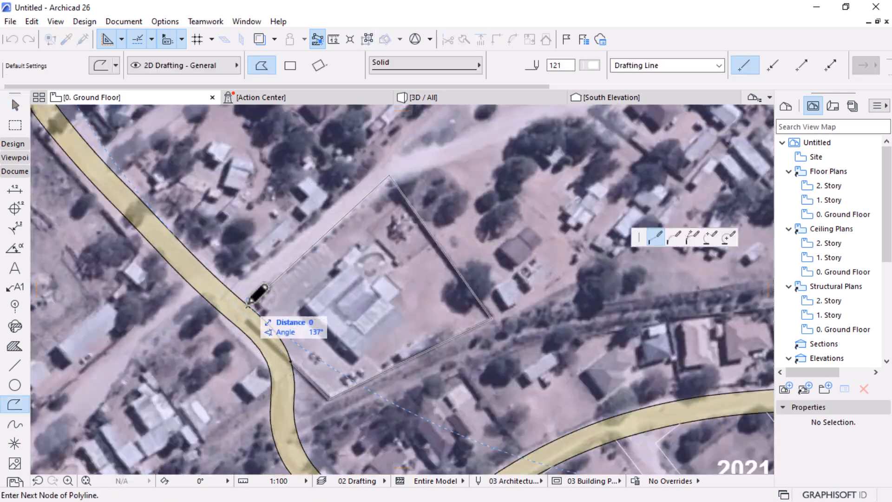
- Outline the large irregular housing area northeast of the plot inside the branch road's bend
{"action": "left_click", "coordinate": [392, 183]}
{"action": "left_click", "coordinate": [555, 437]}
{"action": "left_click", "coordinate": [692, 277]}
{"action": "left_click", "coordinate": [582, 182]}
{"action": "left_click", "coordinate": [476, 293]}
{"action": "scroll", "coordinate": [409, 349], "scroll_direction": "down", "scroll_amount": 2}
{"action": "left_click", "coordinate": [349, 274]}
- Divide the large irregular housing area into separate plots with polylines
{"action": "left_click", "coordinate": [14, 404]}
{"action": "scroll", "coordinate": [575, 195], "scroll_direction": "up", "scroll_amount": 2}
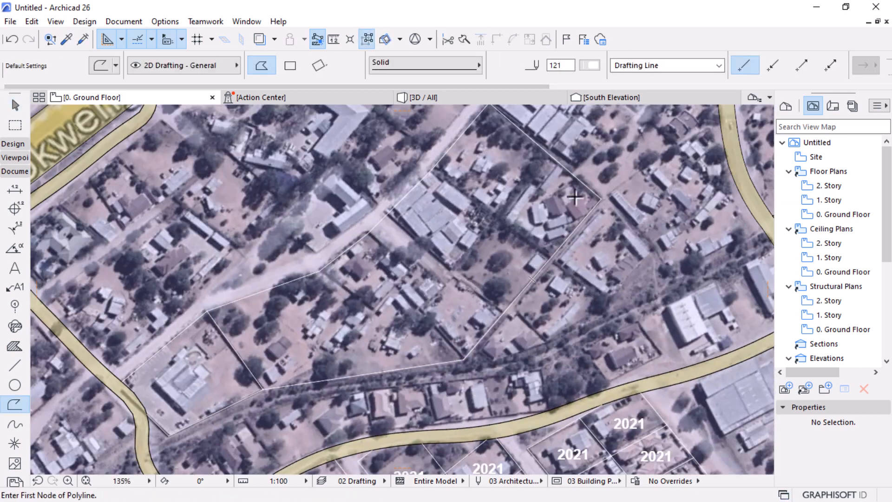
{"action": "left_click", "coordinate": [550, 258]}
{"action": "double_click", "coordinate": [431, 170]}
{"action": "scroll", "coordinate": [398, 287], "scroll_direction": "down", "scroll_amount": 3}
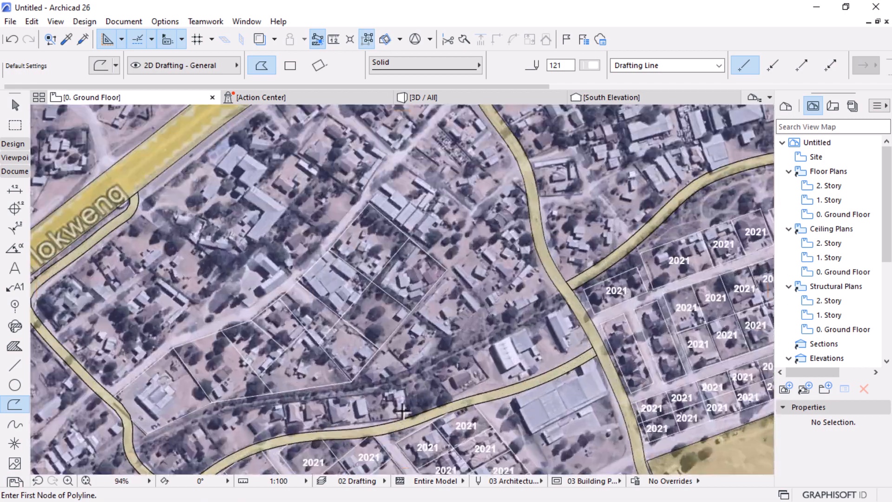
- Trace the upper edge of the strip of houses between the irregular housing area and the branch road
{"action": "scroll", "coordinate": [558, 260], "scroll_direction": "up", "scroll_amount": 4}
{"action": "left_click", "coordinate": [664, 260]}
{"action": "left_click", "coordinate": [501, 279]}
{"action": "left_click", "coordinate": [395, 296]}
{"action": "double_click", "coordinate": [298, 344]}
- Trace the lower edge of the strip of houses along the branch road and finish the outline
{"action": "left_click", "coordinate": [15, 404]}
{"action": "left_click", "coordinate": [297, 344]}
{"action": "left_click", "coordinate": [347, 399]}
{"action": "left_click", "coordinate": [400, 365]}
{"action": "left_click", "coordinate": [475, 329]}
{"action": "left_click", "coordinate": [687, 299]}
{"action": "scroll", "coordinate": [687, 288], "scroll_direction": "down", "scroll_amount": 3}
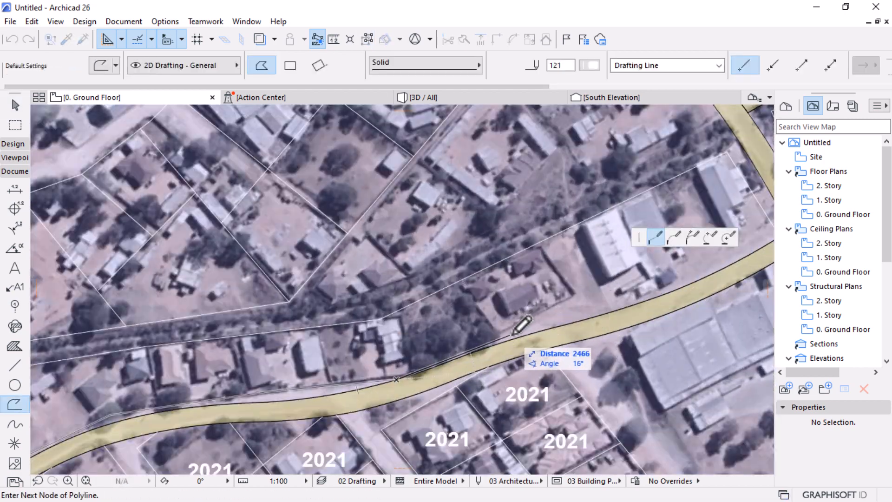
{"action": "double_click", "coordinate": [494, 286]}
{"action": "left_click", "coordinate": [15, 105]}
{"action": "scroll", "coordinate": [425, 310], "scroll_direction": "down", "scroll_amount": 5}
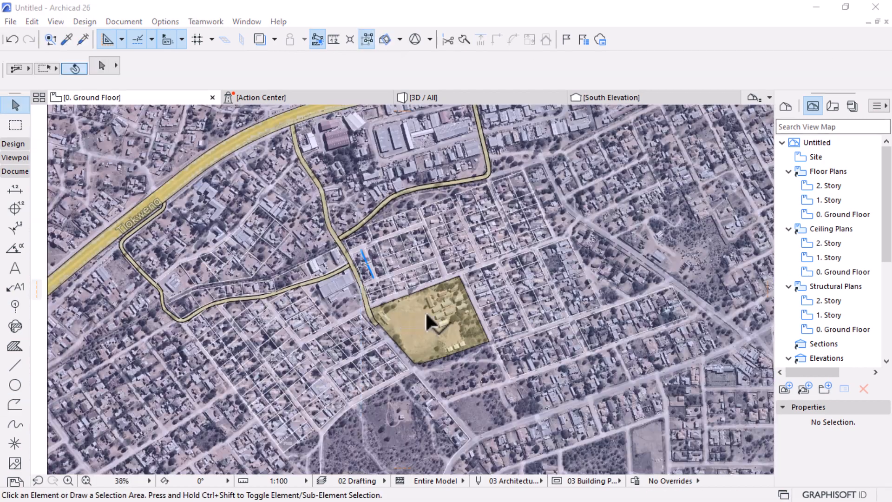
{"action": "scroll", "coordinate": [442, 240], "scroll_direction": "up", "scroll_amount": 3}
{"action": "scroll", "coordinate": [469, 308], "scroll_direction": "up", "scroll_amount": 2}
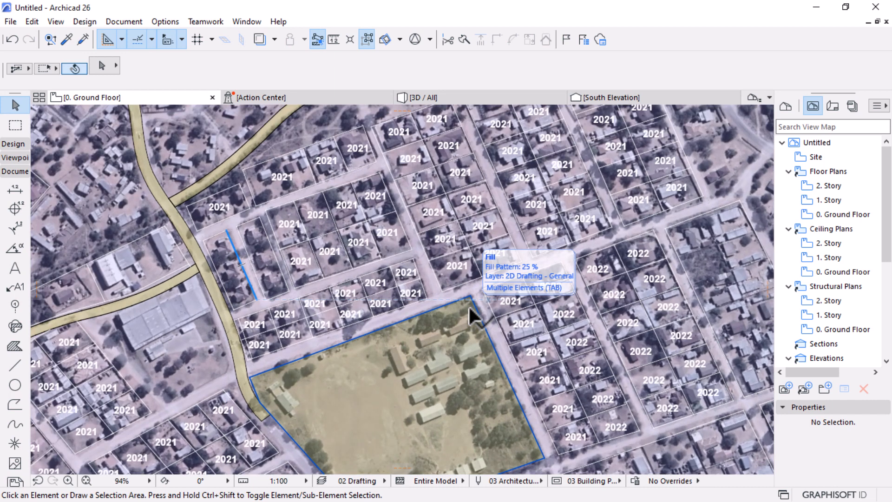
{"action": "scroll", "coordinate": [420, 200], "scroll_direction": "down", "scroll_amount": 3}
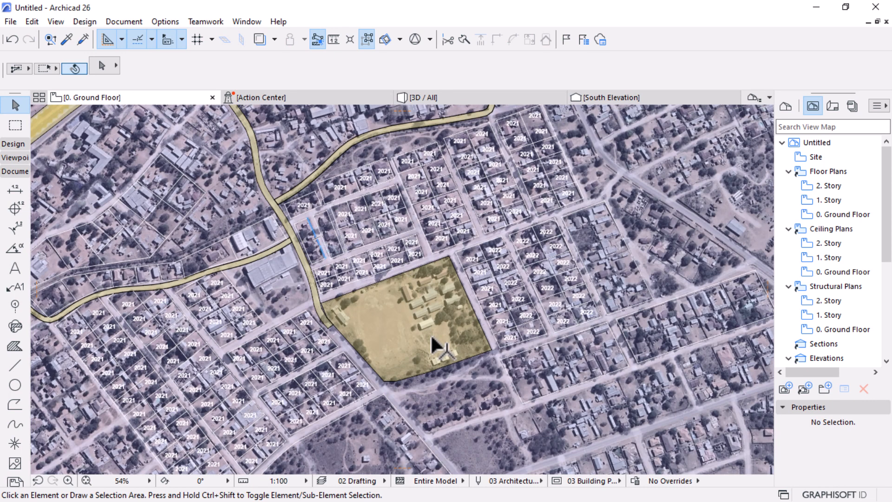
- Switch to Chrome and open the ArchiCAD Location Map Objects Pack in the Mesolight BIM store on Payhip
{"action": "key", "text": "super"}
{"action": "left_click", "coordinate": [429, 487]}
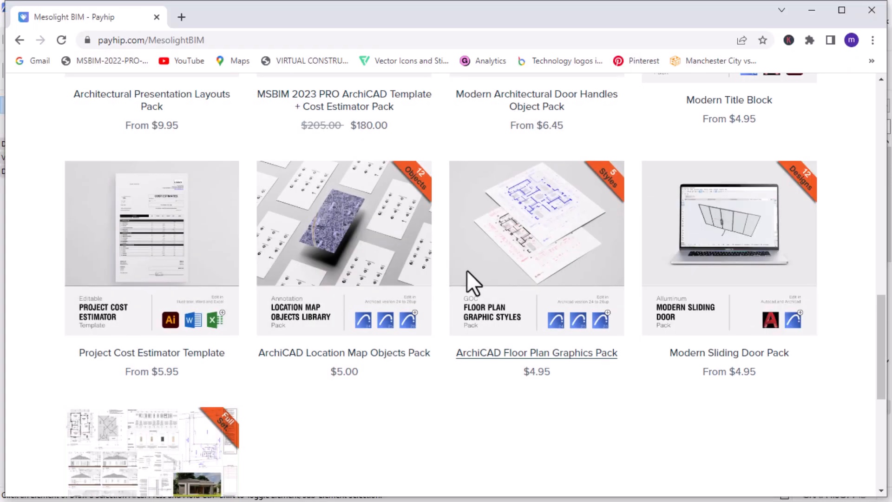
{"action": "scroll", "coordinate": [543, 253], "scroll_direction": "up", "scroll_amount": 5}
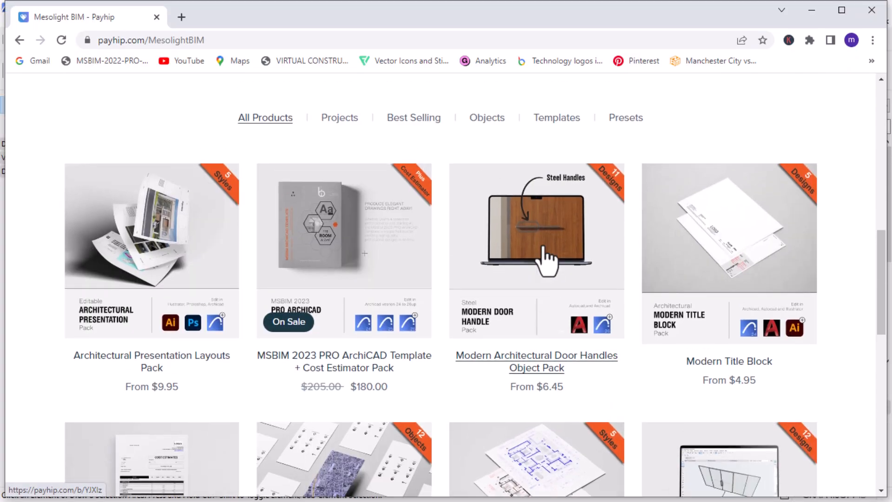
{"action": "scroll", "coordinate": [581, 278], "scroll_direction": "up", "scroll_amount": 3}
{"action": "scroll", "coordinate": [511, 315], "scroll_direction": "down", "scroll_amount": 10}
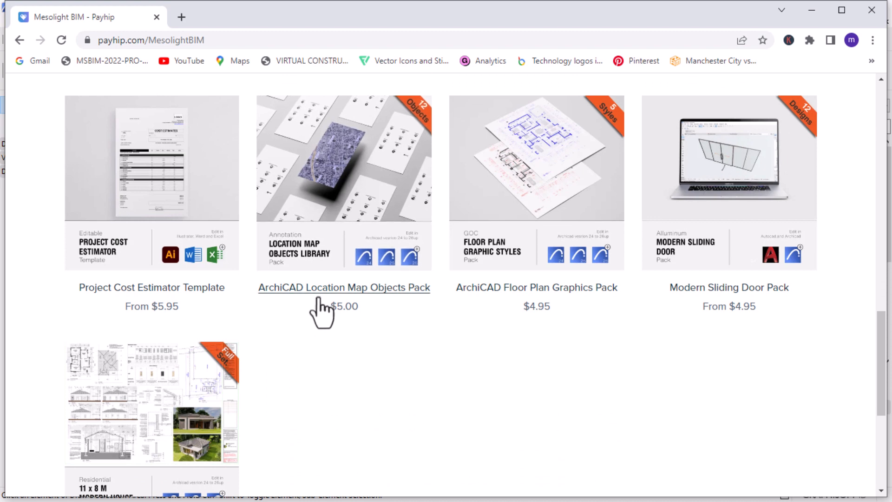
{"action": "scroll", "coordinate": [347, 286], "scroll_direction": "up", "scroll_amount": 1}
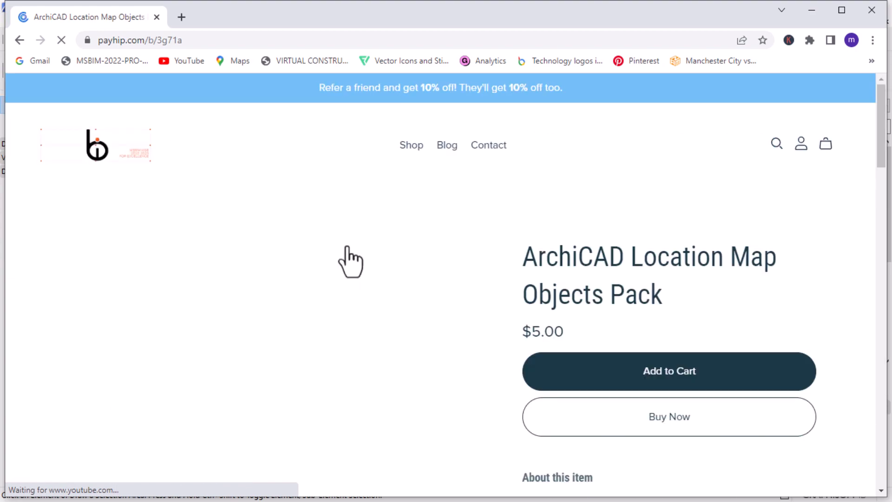
- Examine the description and preview images on the ArchiCAD Location Map Objects Pack product page
{"action": "scroll", "coordinate": [249, 269], "scroll_direction": "down", "scroll_amount": 3}
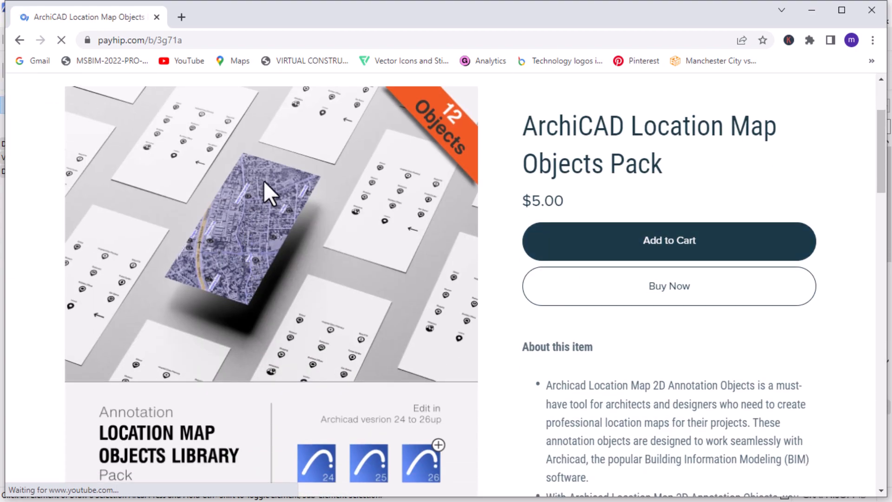
{"action": "scroll", "coordinate": [356, 274], "scroll_direction": "down", "scroll_amount": 4}
{"action": "scroll", "coordinate": [272, 244], "scroll_direction": "up", "scroll_amount": 4}
{"action": "scroll", "coordinate": [416, 278], "scroll_direction": "down", "scroll_amount": 8}
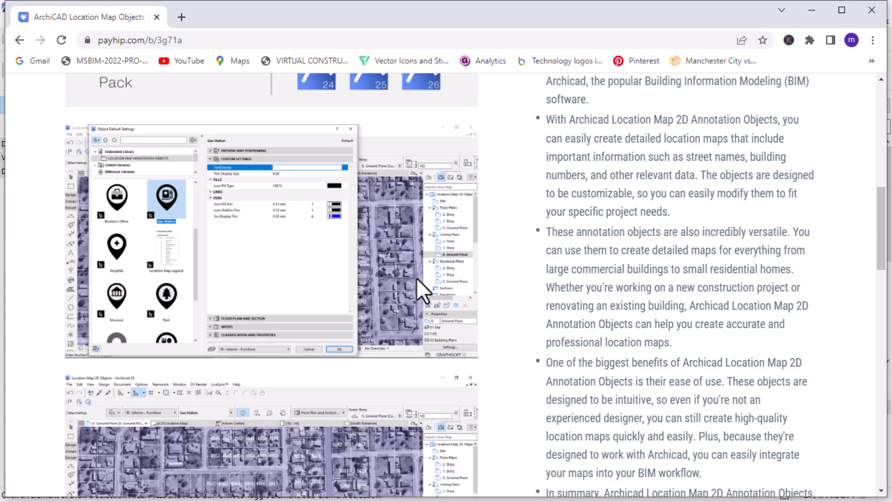
{"action": "scroll", "coordinate": [416, 278], "scroll_direction": "down", "scroll_amount": 5}
{"action": "scroll", "coordinate": [396, 272], "scroll_direction": "down", "scroll_amount": 4}
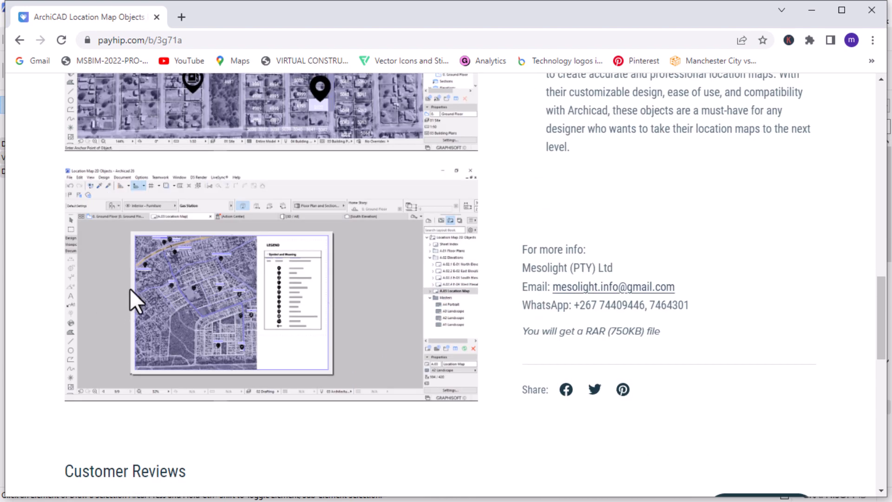
- Minimize the browser, File Explorer and Archicad windows to reach the desktop
{"action": "scroll", "coordinate": [305, 284], "scroll_direction": "up", "scroll_amount": 15}
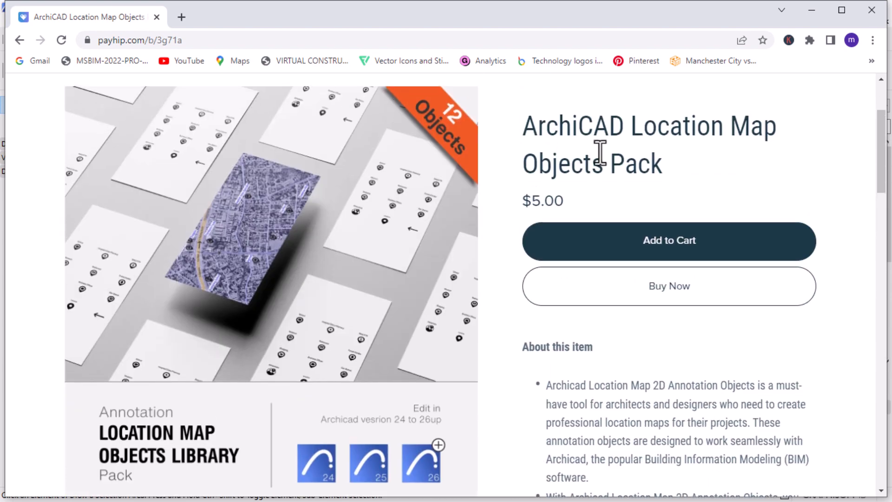
{"action": "left_click", "coordinate": [802, 13]}
{"action": "left_click", "coordinate": [814, 8]}
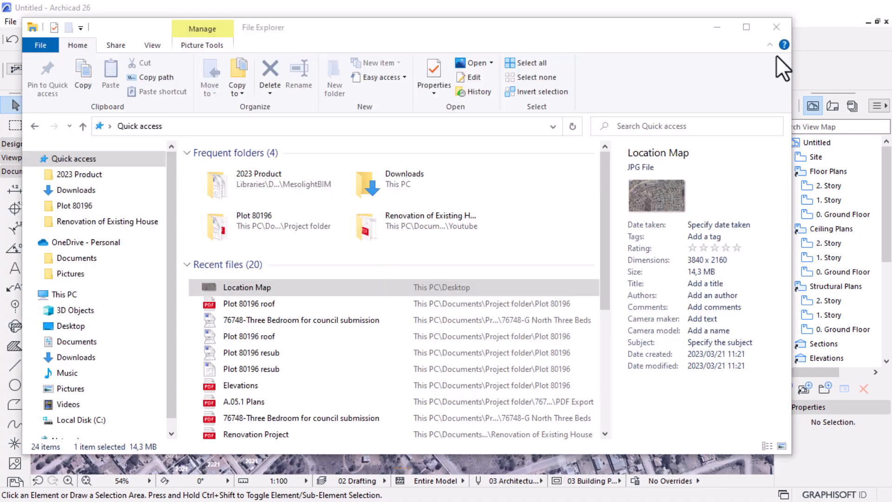
{"action": "left_click", "coordinate": [717, 27]}
{"action": "left_click", "coordinate": [816, 7]}
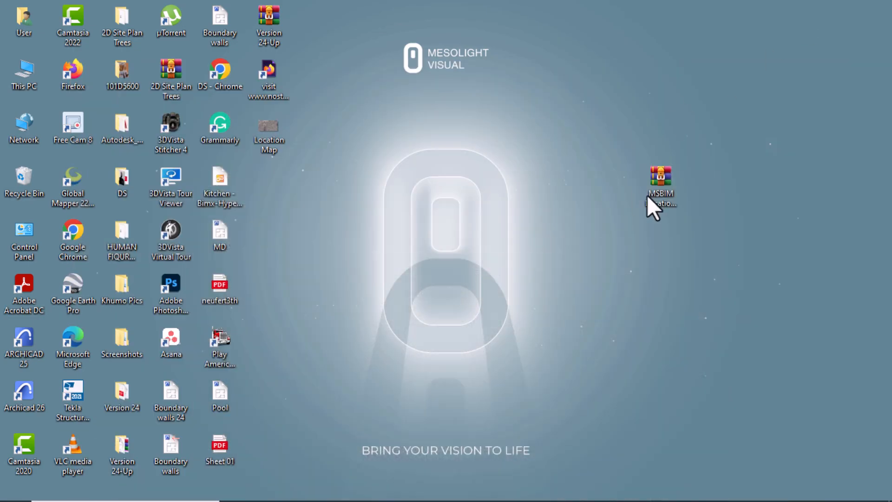
- Extract the MSBIM Location Map Pack archive into its own folder on the desktop and open that folder
{"action": "left_click", "coordinate": [665, 177]}
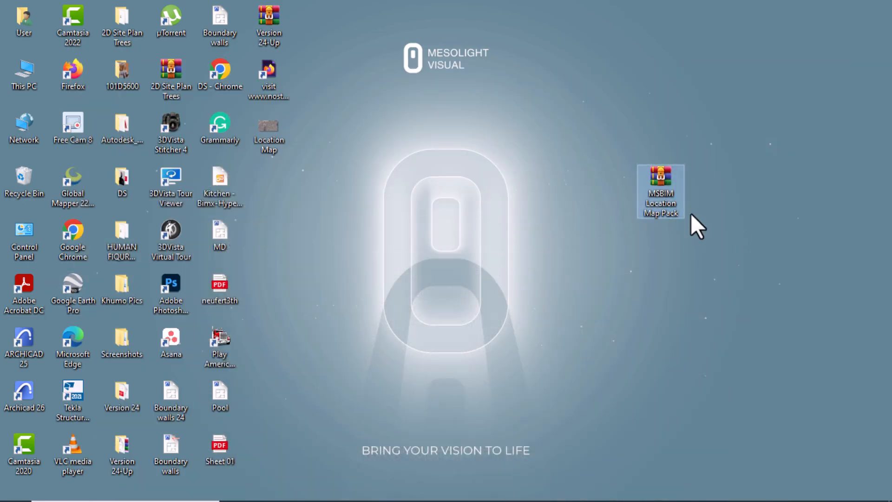
{"action": "right_click", "coordinate": [662, 178]}
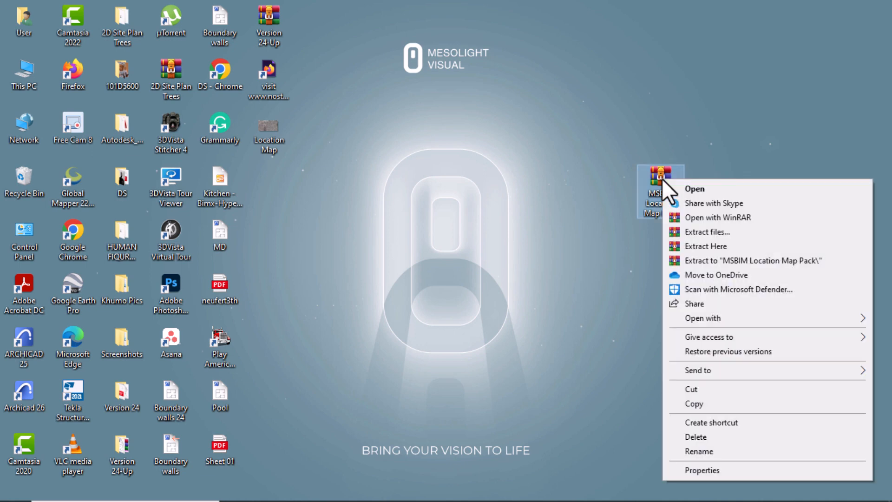
{"action": "left_click", "coordinate": [701, 233]}
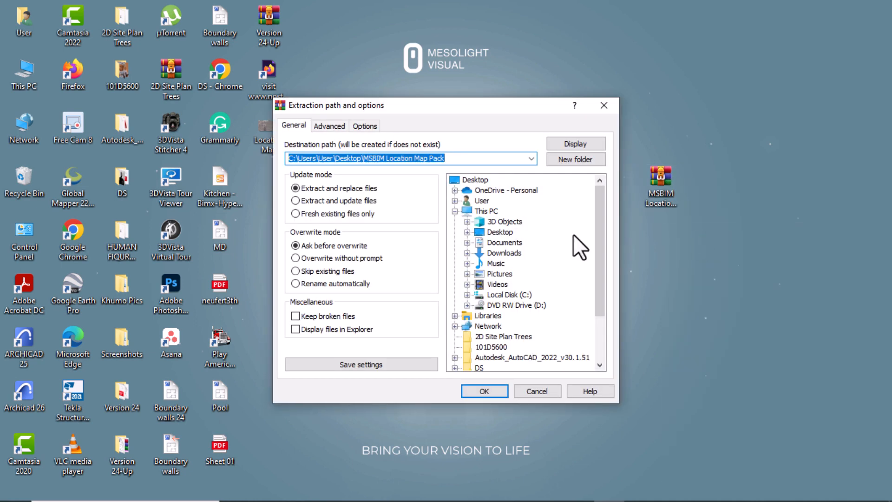
{"action": "left_click", "coordinate": [476, 398]}
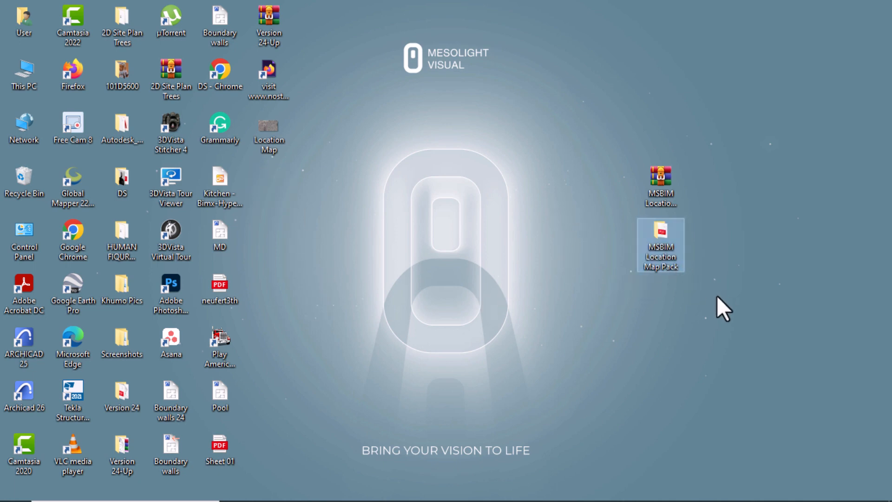
{"action": "double_click", "coordinate": [660, 260]}
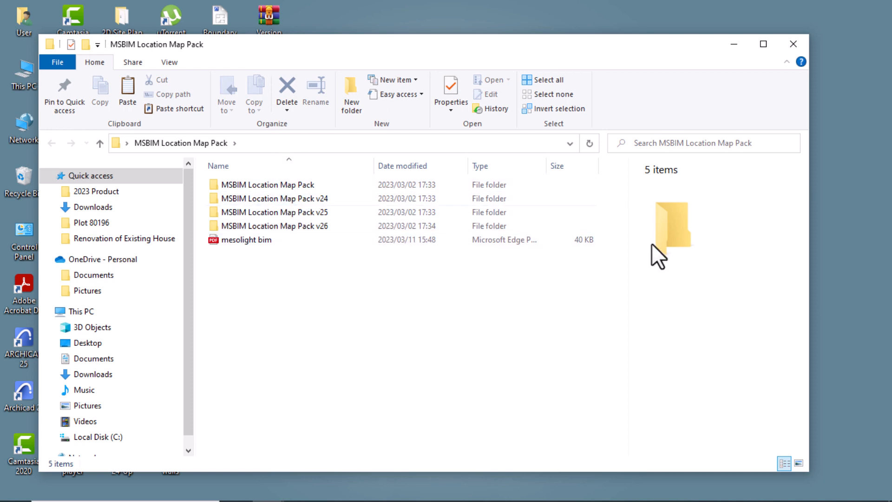
- Switch back to Archicad and open the Library Manager
{"action": "left_click", "coordinate": [489, 493]}
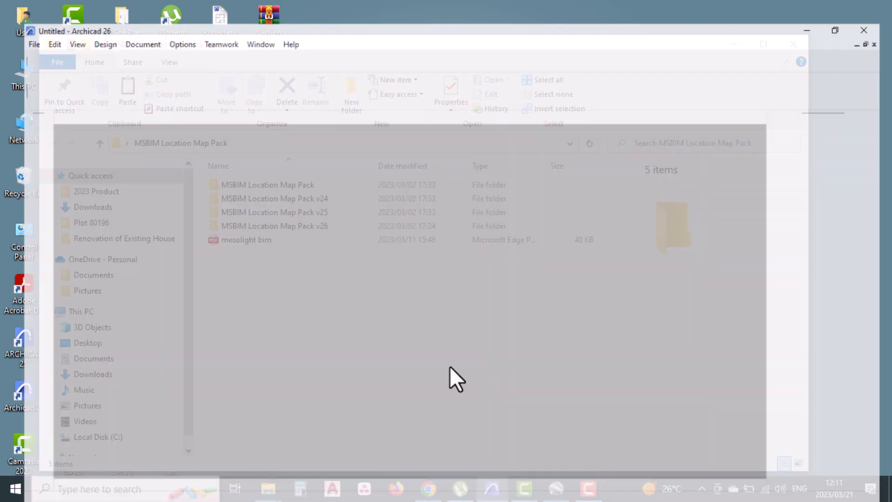
{"action": "left_click", "coordinate": [14, 21]}
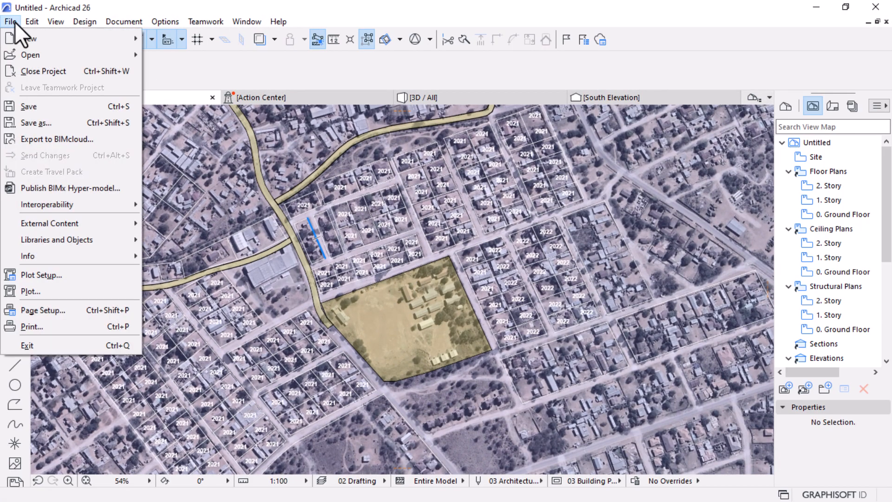
{"action": "mouse_move", "coordinate": [71, 240]}
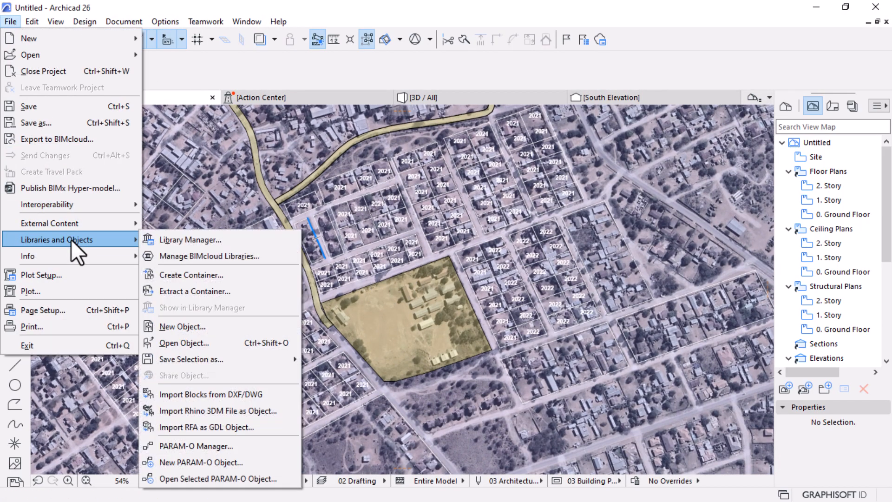
{"action": "left_click", "coordinate": [227, 239]}
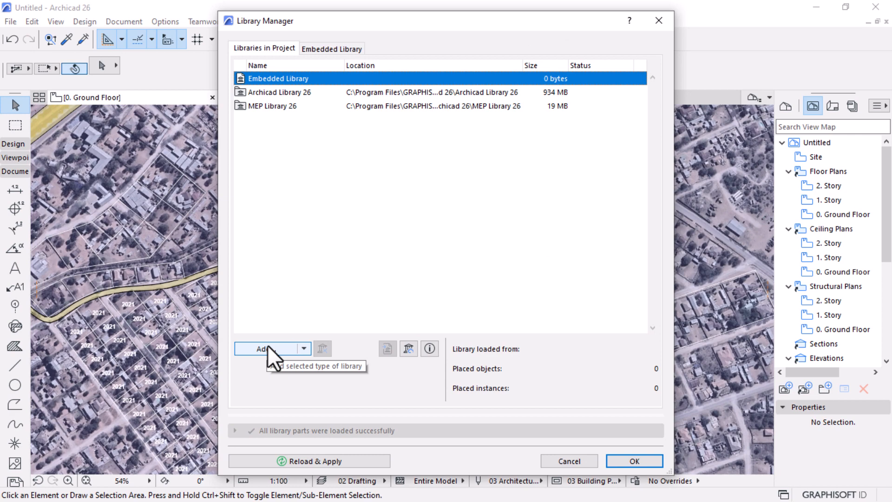
- Add the MSBIM Location Map Pack v26 folder from the extracted pack on the desktop to the project's libraries
{"action": "left_click", "coordinate": [260, 347]}
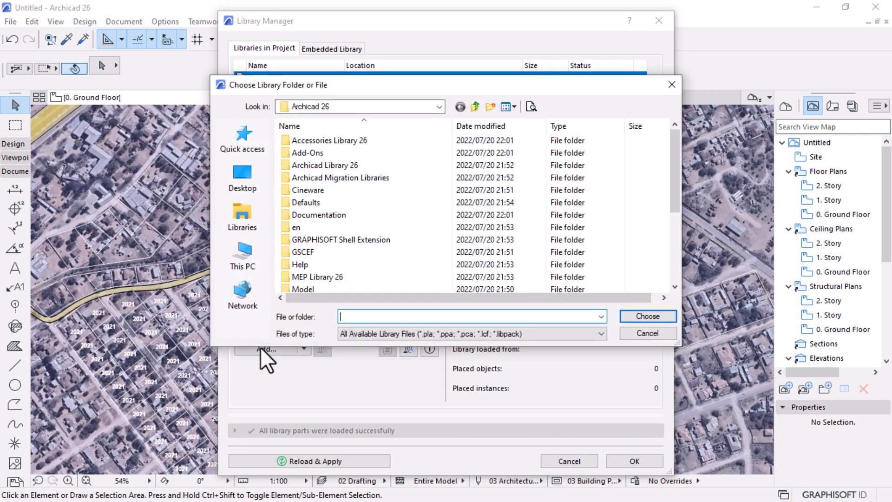
{"action": "left_click", "coordinate": [244, 181]}
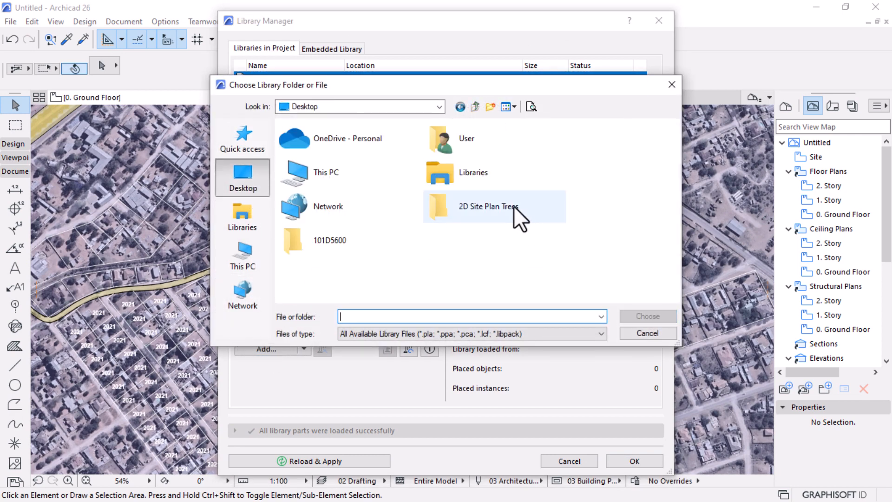
{"action": "scroll", "coordinate": [569, 246], "scroll_direction": "down", "scroll_amount": 3}
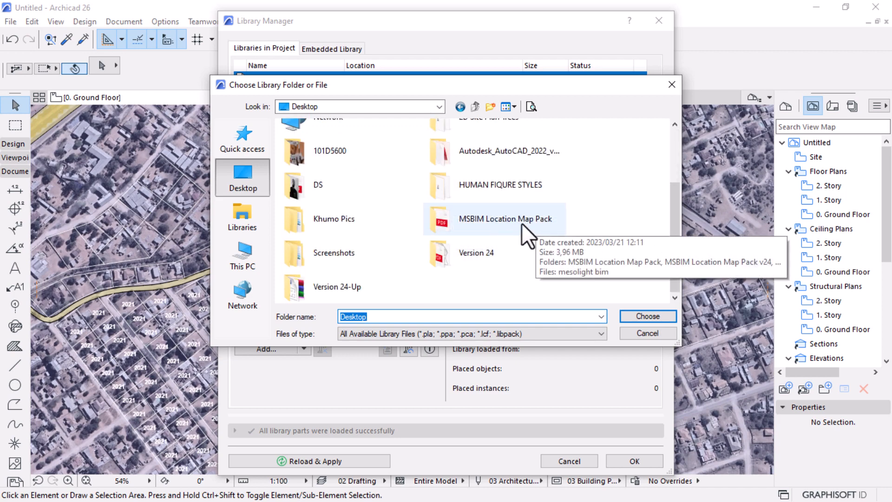
{"action": "double_click", "coordinate": [495, 221]}
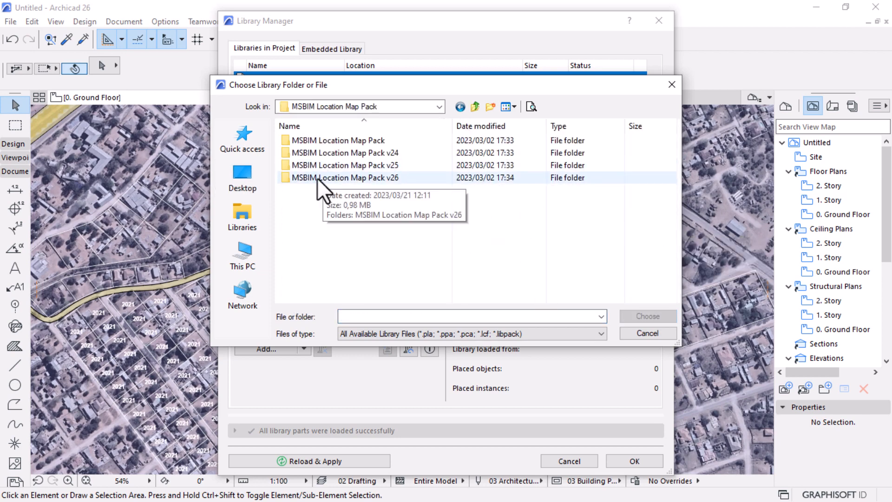
{"action": "left_click", "coordinate": [365, 177]}
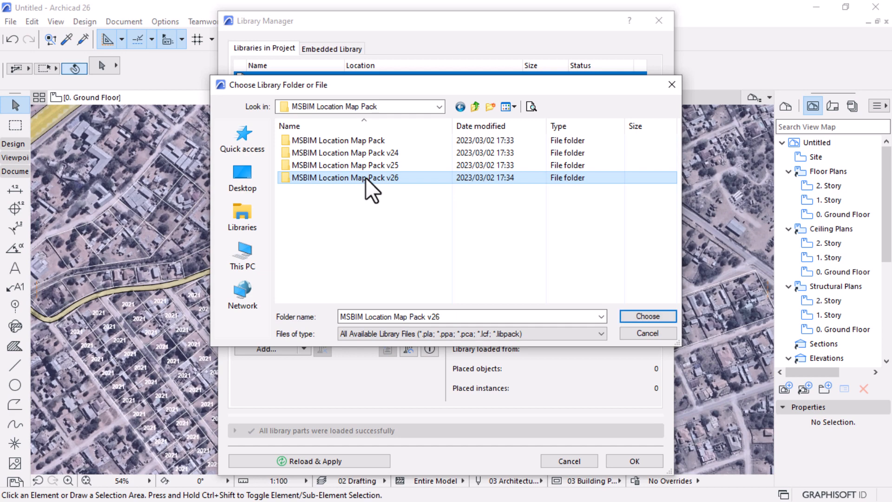
{"action": "left_click", "coordinate": [639, 316]}
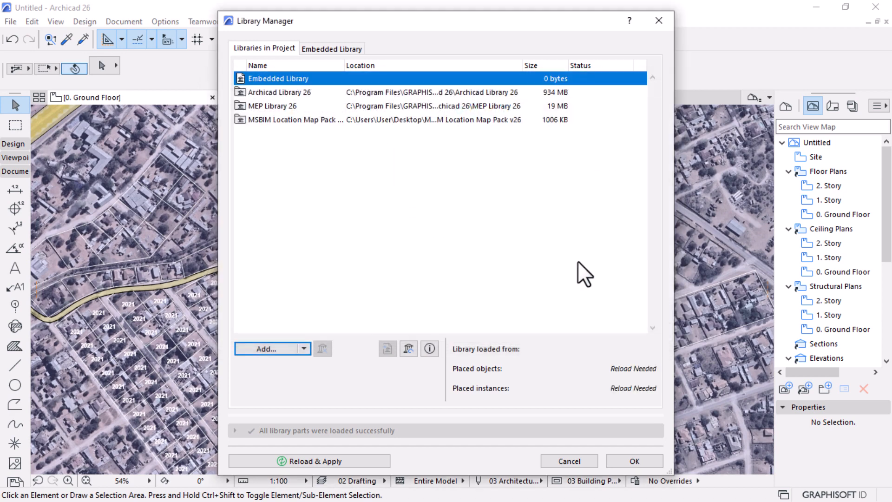
{"action": "left_click", "coordinate": [632, 463]}
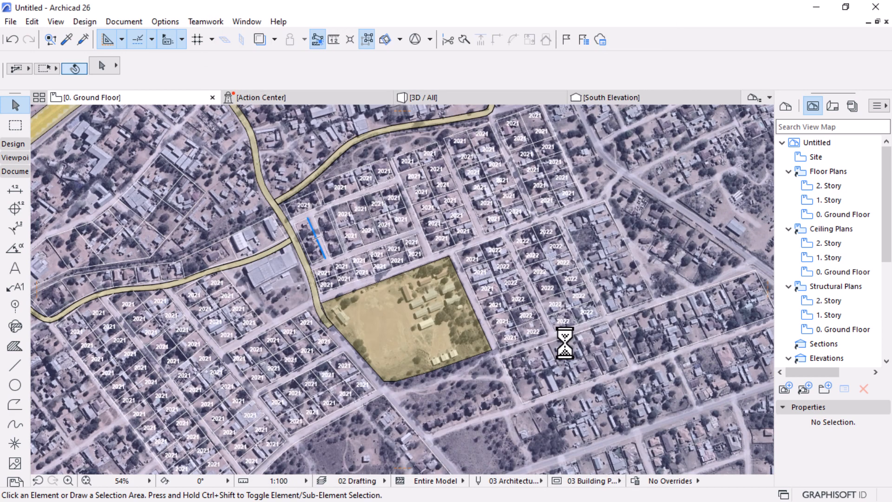
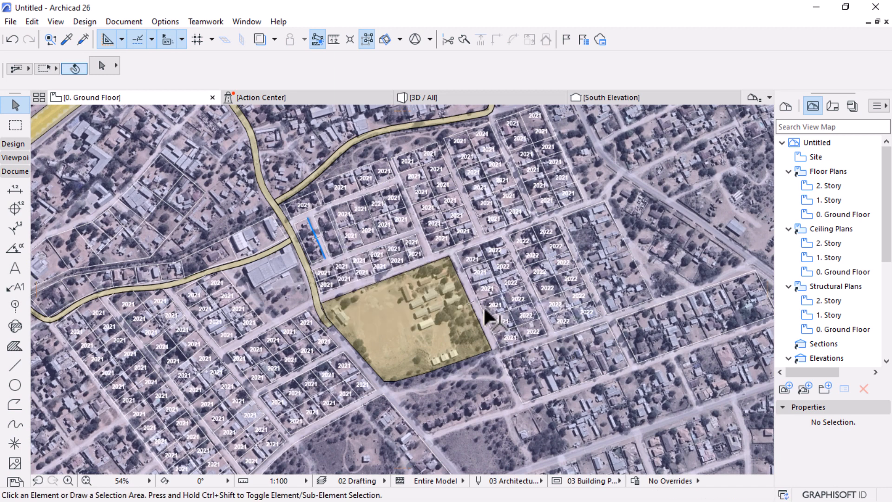
- Open the Object tool's default settings and collapse the Furnishing and Basic Library folders to reach the other linked libraries
{"action": "left_click", "coordinate": [11, 144]}
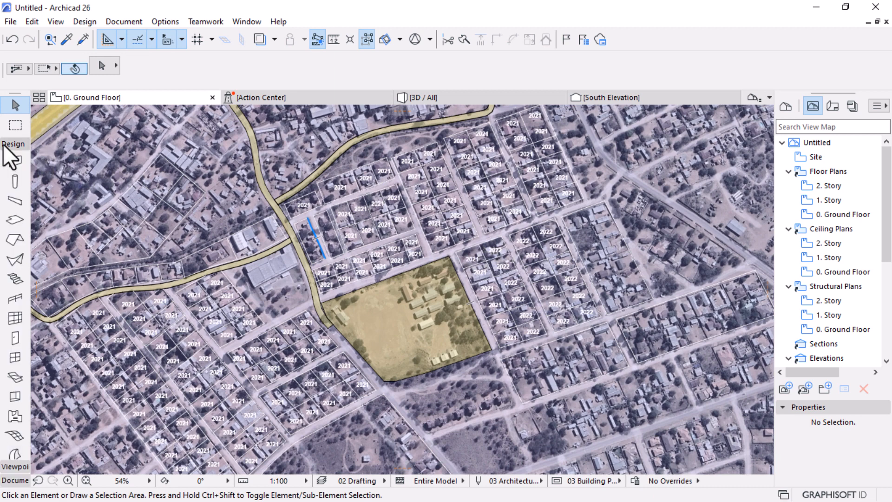
{"action": "scroll", "coordinate": [16, 376], "scroll_direction": "down", "scroll_amount": 3}
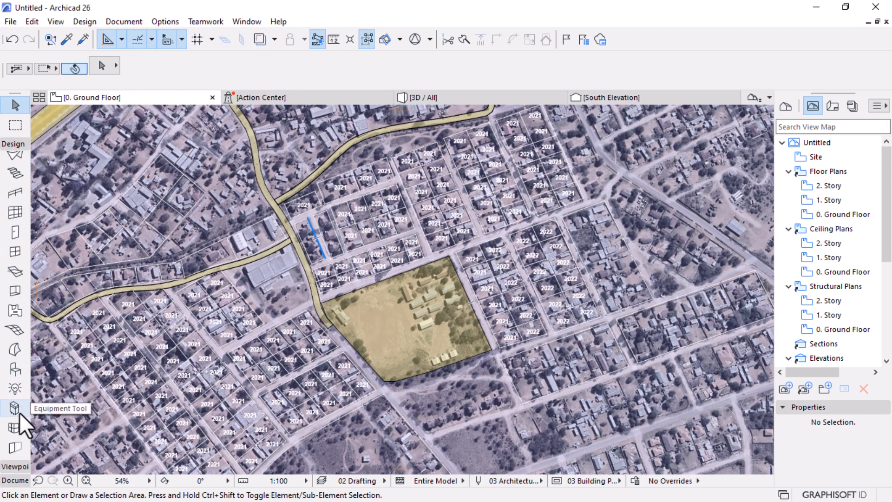
{"action": "left_click", "coordinate": [9, 371]}
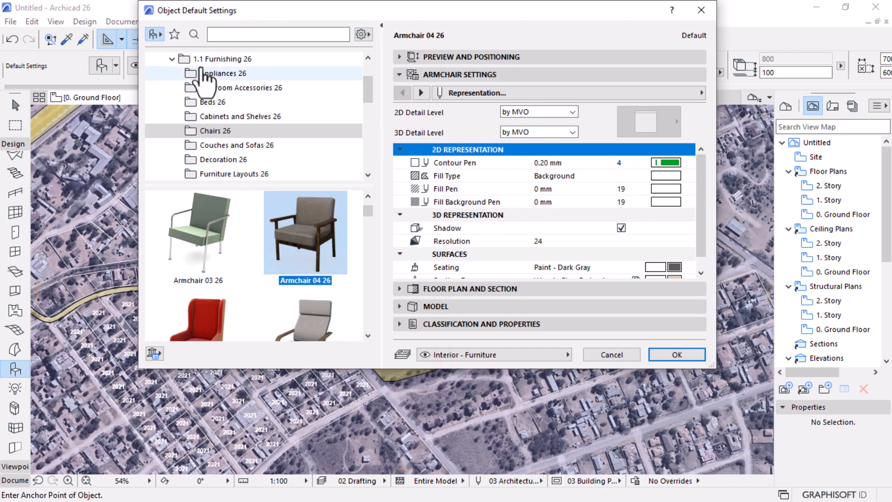
{"action": "left_click", "coordinate": [172, 59]}
{"action": "scroll", "coordinate": [199, 90], "scroll_direction": "up", "scroll_amount": 2}
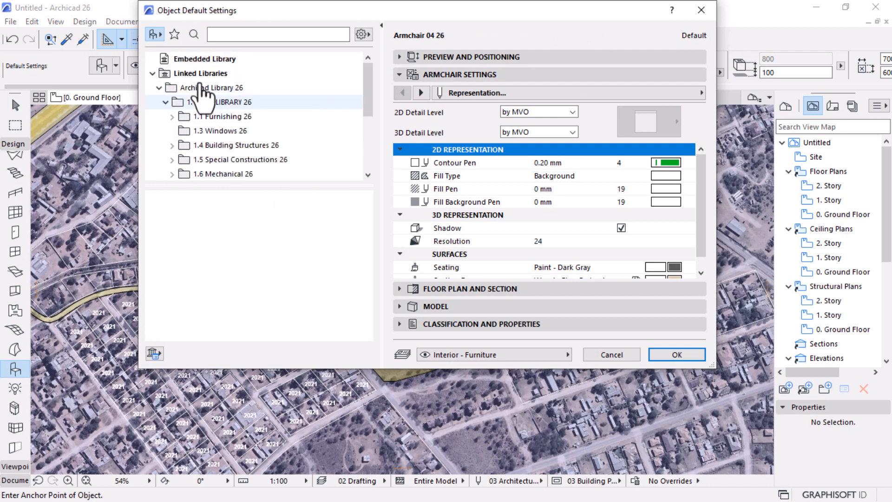
{"action": "left_click", "coordinate": [153, 74]}
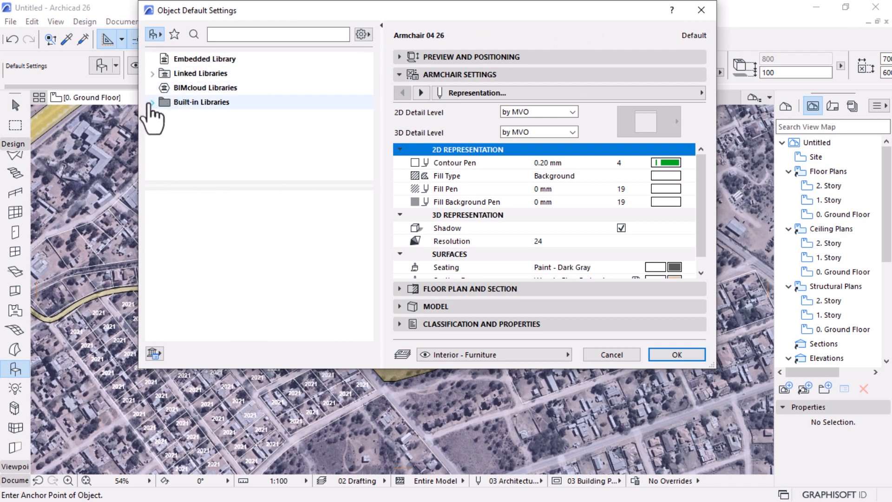
{"action": "left_click", "coordinate": [152, 74]}
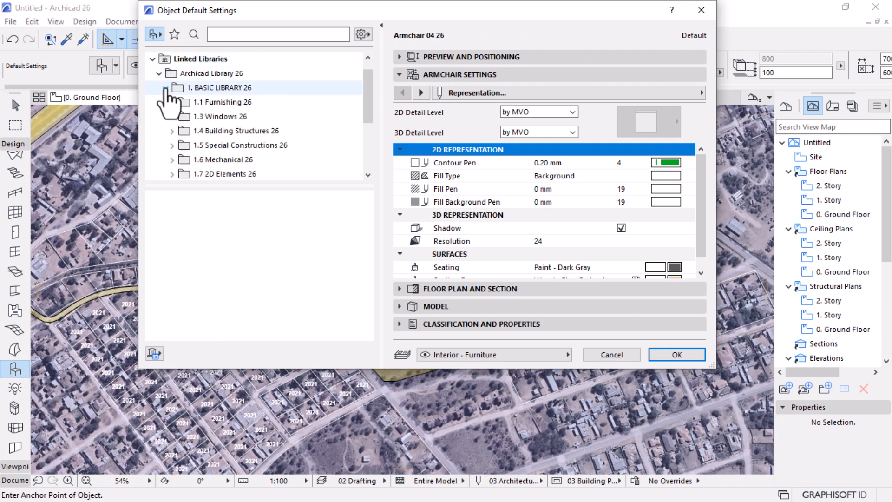
{"action": "left_click", "coordinate": [166, 87]}
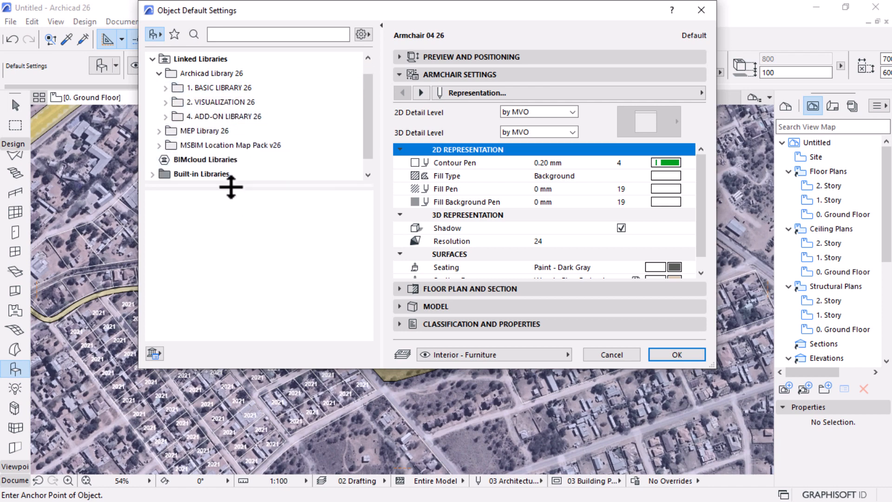
- Open the MSBIM Location Map Pack v26 subfolder in an enlarged settings window and browse its marker objects
{"action": "left_click_drag", "start_coordinate": [230, 187], "coordinate": [222, 205]}
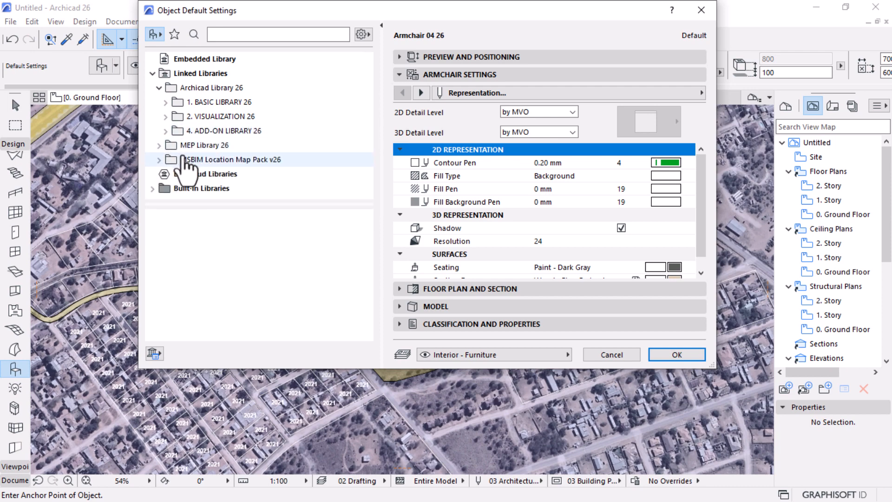
{"action": "left_click", "coordinate": [200, 159]}
{"action": "left_click", "coordinate": [159, 159]}
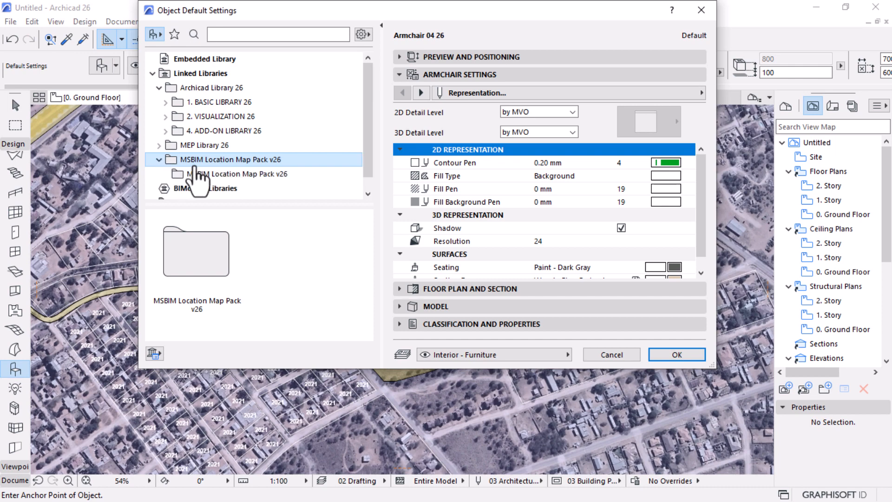
{"action": "left_click", "coordinate": [194, 173]}
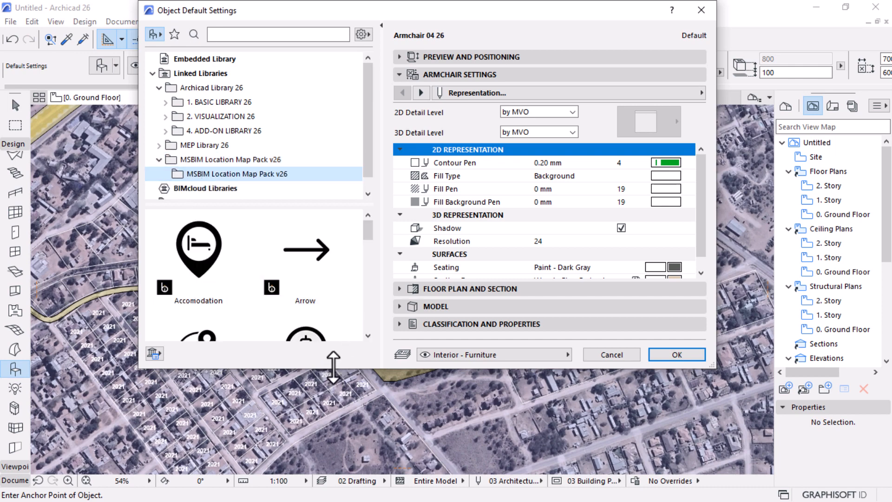
{"action": "left_click_drag", "start_coordinate": [333, 387], "coordinate": [332, 428]}
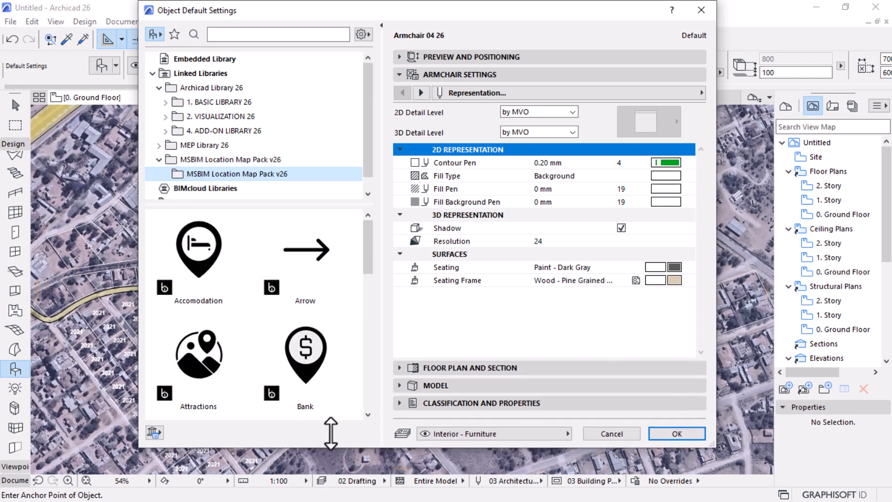
{"action": "left_click_drag", "start_coordinate": [369, 252], "coordinate": [369, 402]}
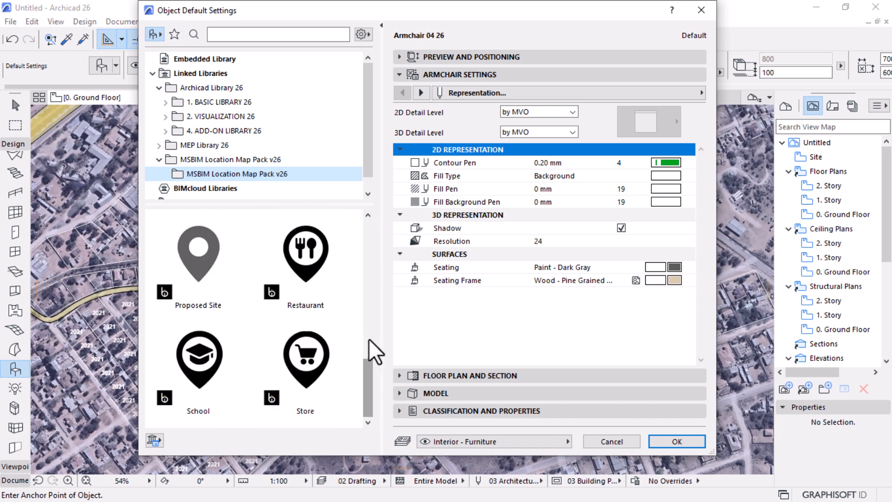
- Choose the Proposed Site marker with the text SITE and place it inside the highlighted yellow plot
{"action": "left_click", "coordinate": [205, 272]}
{"action": "left_click", "coordinate": [550, 93]}
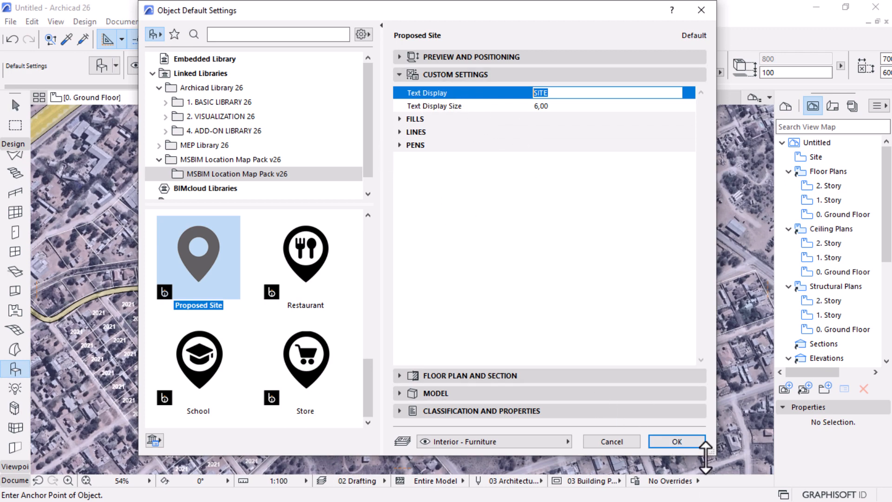
{"action": "left_click", "coordinate": [683, 444]}
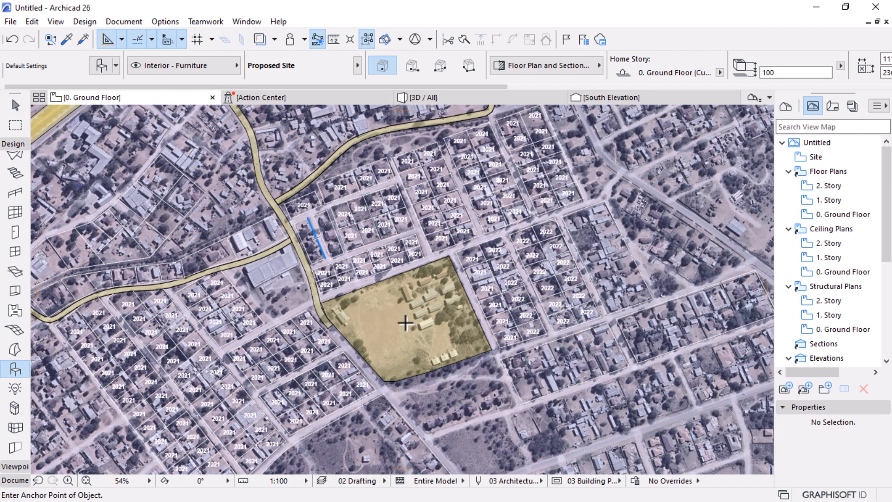
{"action": "scroll", "coordinate": [378, 315], "scroll_direction": "up", "scroll_amount": 5}
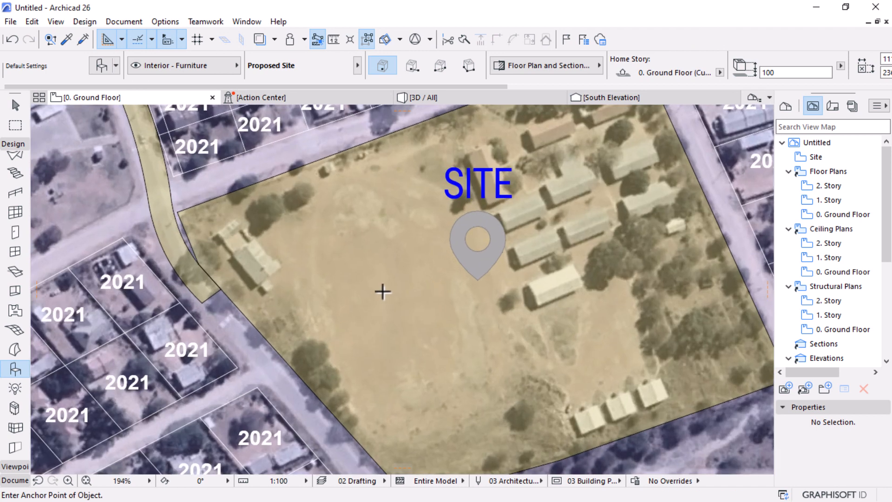
{"action": "scroll", "coordinate": [451, 279], "scroll_direction": "down", "scroll_amount": 2}
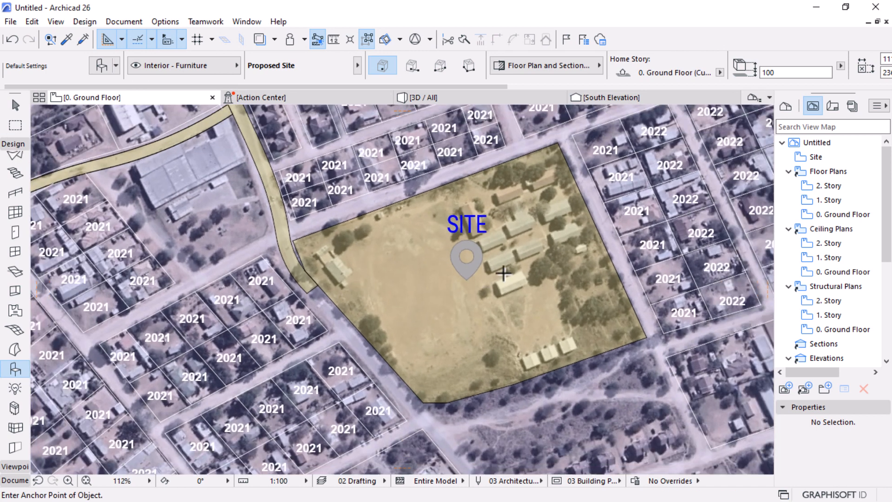
- Bring the Proposed Site marker to the front of the display order, above the plot's fill
{"action": "left_click", "coordinate": [15, 105]}
{"action": "left_click", "coordinate": [463, 261]}
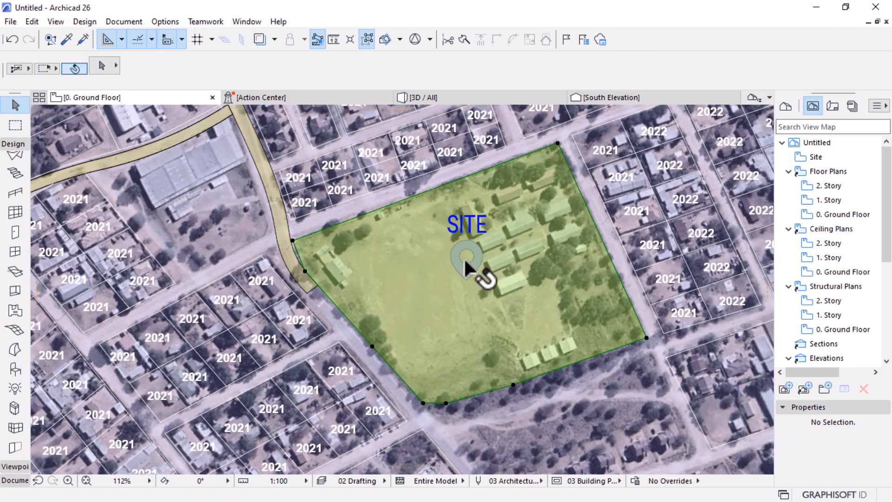
{"action": "left_click", "coordinate": [464, 278]}
{"action": "right_click", "coordinate": [463, 264]}
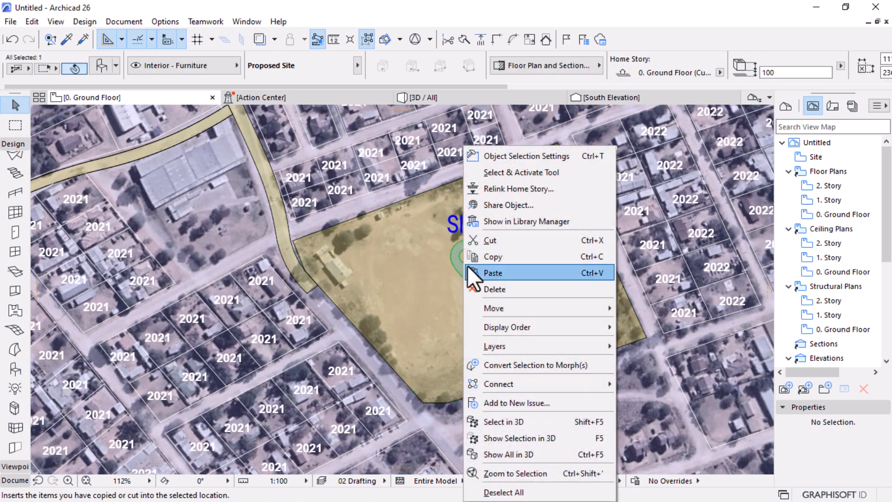
{"action": "mouse_move", "coordinate": [582, 330]}
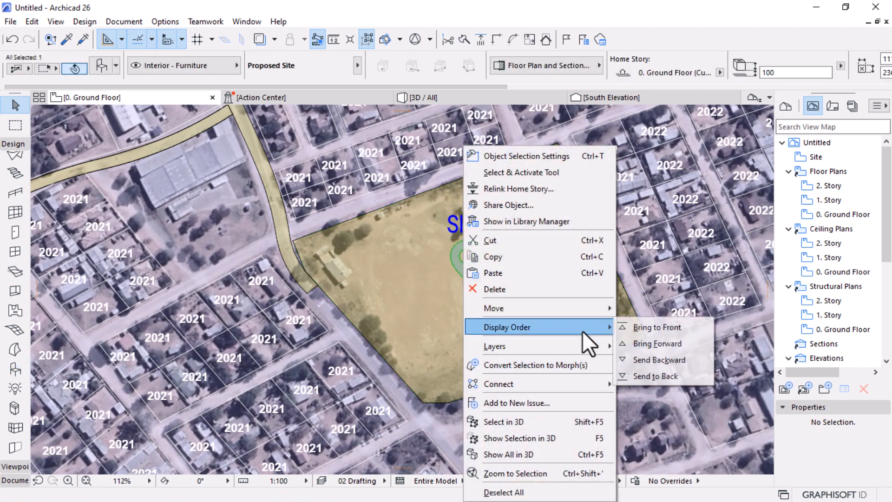
{"action": "left_click", "coordinate": [647, 328]}
{"action": "scroll", "coordinate": [478, 246], "scroll_direction": "up", "scroll_amount": 6}
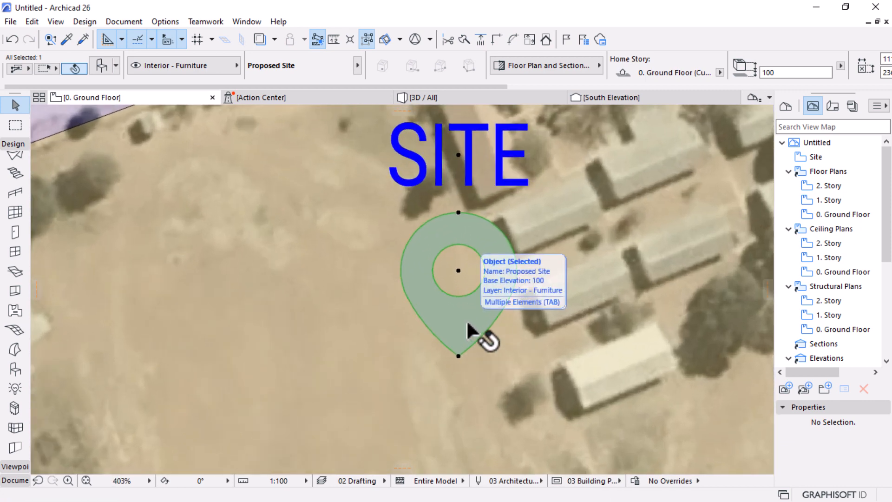
{"action": "scroll", "coordinate": [467, 329], "scroll_direction": "down", "scroll_amount": 5}
{"action": "scroll", "coordinate": [522, 239], "scroll_direction": "up", "scroll_amount": 3}
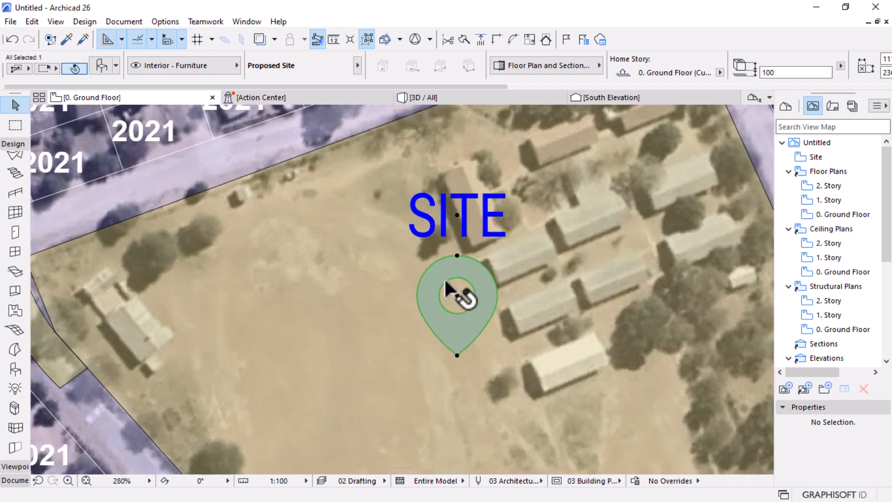
{"action": "scroll", "coordinate": [451, 321], "scroll_direction": "up", "scroll_amount": 1}
{"action": "left_click", "coordinate": [508, 237]}
- Open the selection settings of the Proposed Site marker and set its icon fill type to Background
{"action": "scroll", "coordinate": [496, 233], "scroll_direction": "down", "scroll_amount": 8}
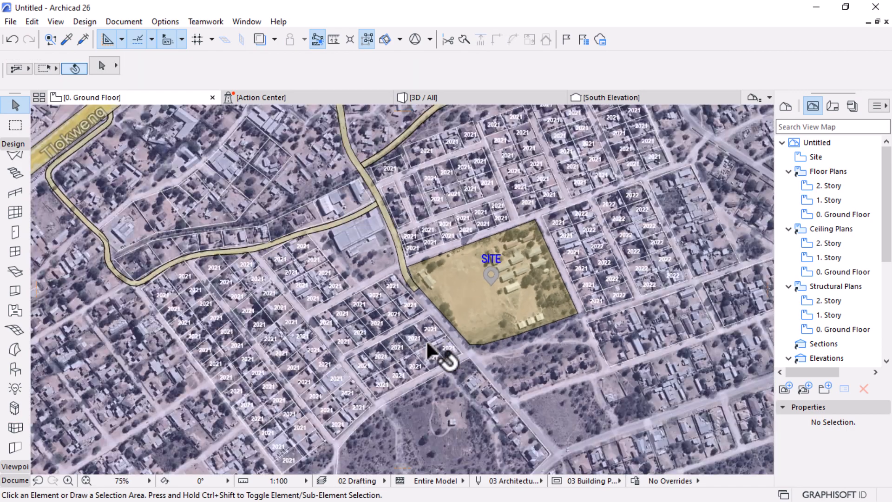
{"action": "scroll", "coordinate": [437, 348], "scroll_direction": "down", "scroll_amount": 2}
{"action": "scroll", "coordinate": [493, 281], "scroll_direction": "up", "scroll_amount": 4}
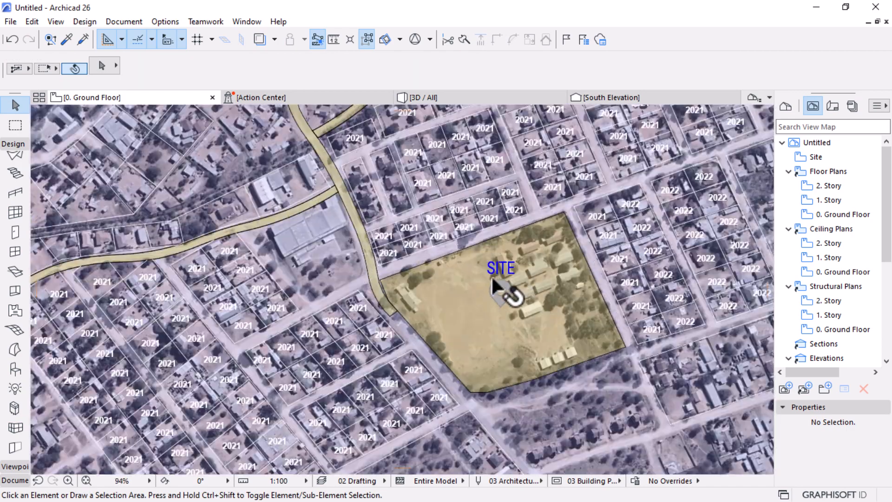
{"action": "scroll", "coordinate": [495, 282], "scroll_direction": "up", "scroll_amount": 3}
{"action": "scroll", "coordinate": [540, 269], "scroll_direction": "up", "scroll_amount": 3}
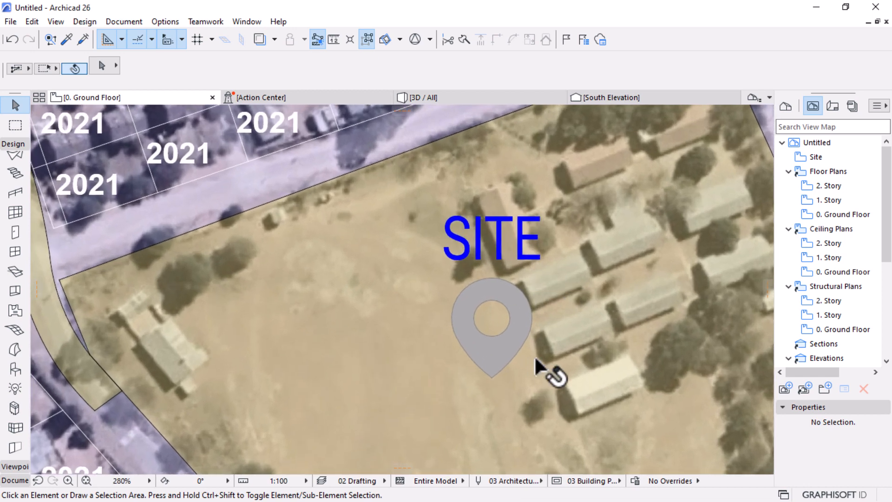
{"action": "left_click", "coordinate": [504, 362]}
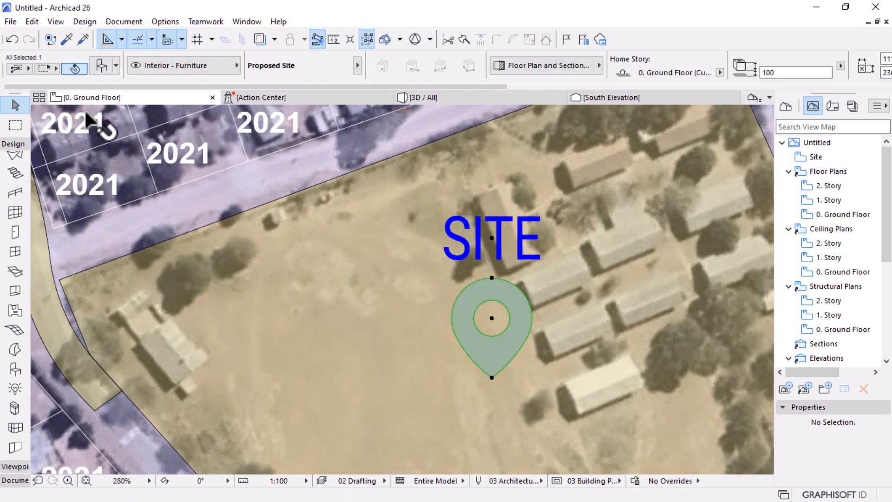
{"action": "key", "text": "ctrl+t"}
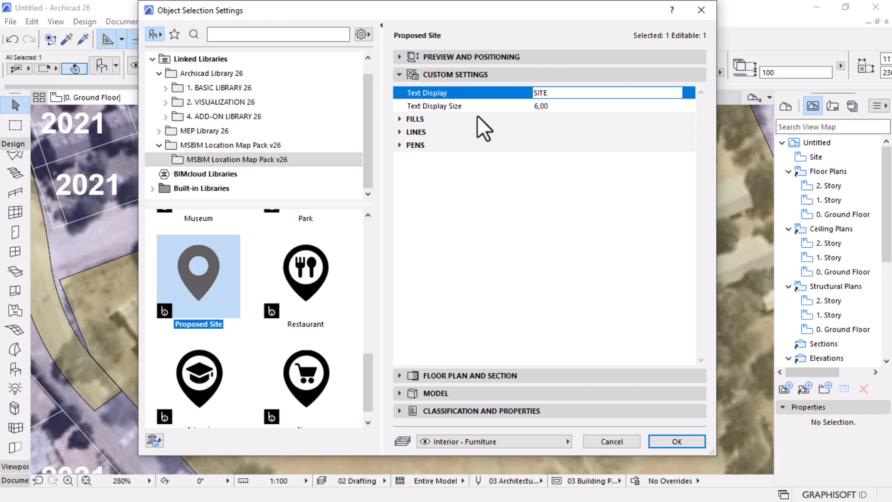
{"action": "left_click", "coordinate": [398, 119]}
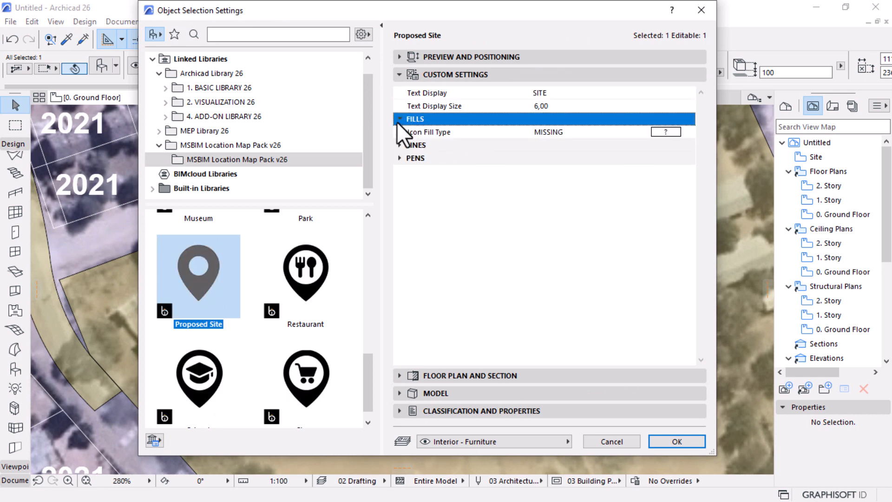
{"action": "left_click", "coordinate": [665, 132]}
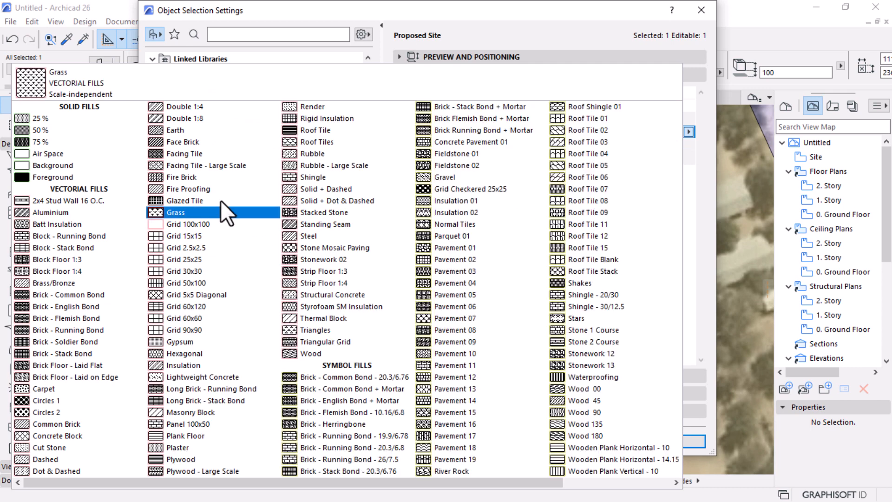
{"action": "left_click", "coordinate": [41, 165]}
- Set the marker's icon fill pen to Window Background and its text pen to white pen 121, and apply the settings
{"action": "left_click", "coordinate": [399, 145]}
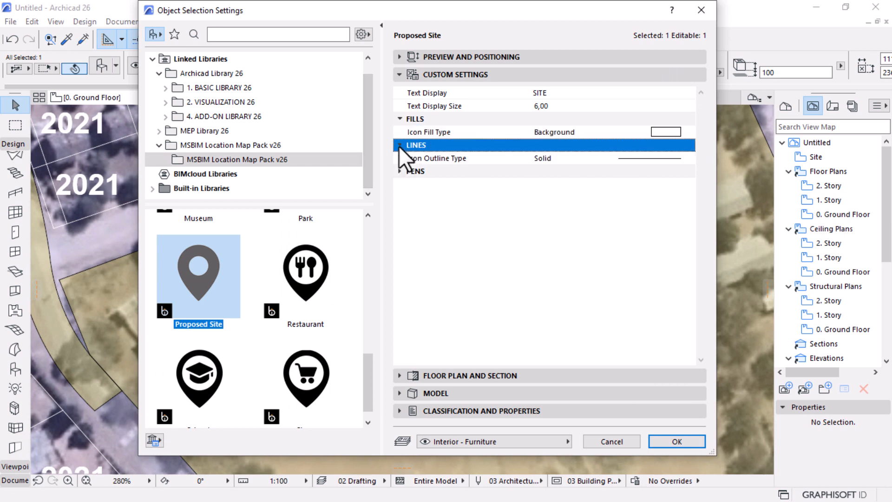
{"action": "left_click", "coordinate": [399, 170]}
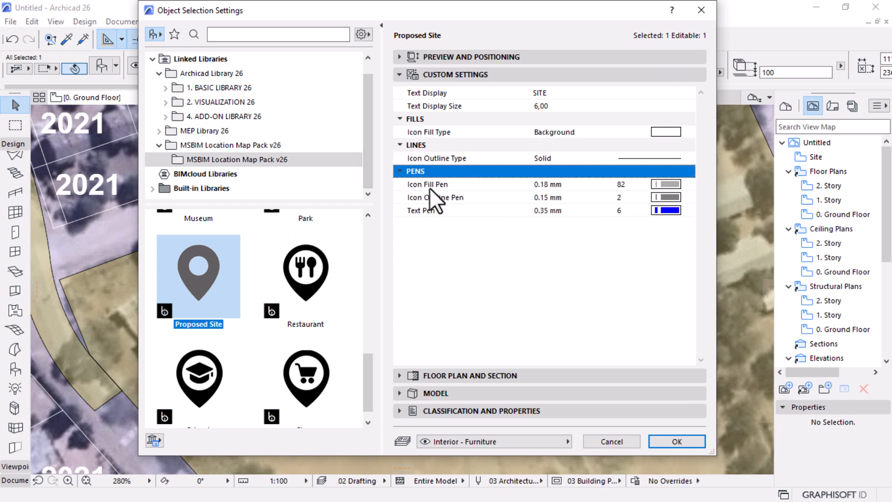
{"action": "left_click", "coordinate": [669, 184]}
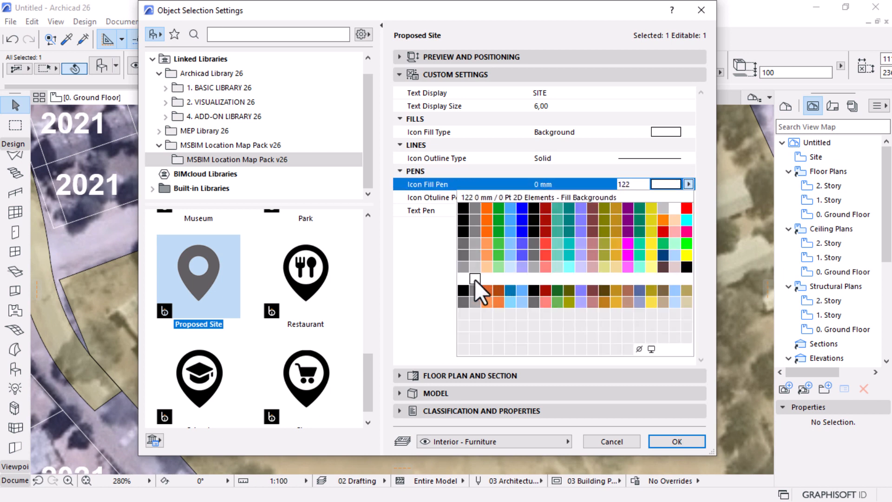
{"action": "left_click", "coordinate": [651, 349]}
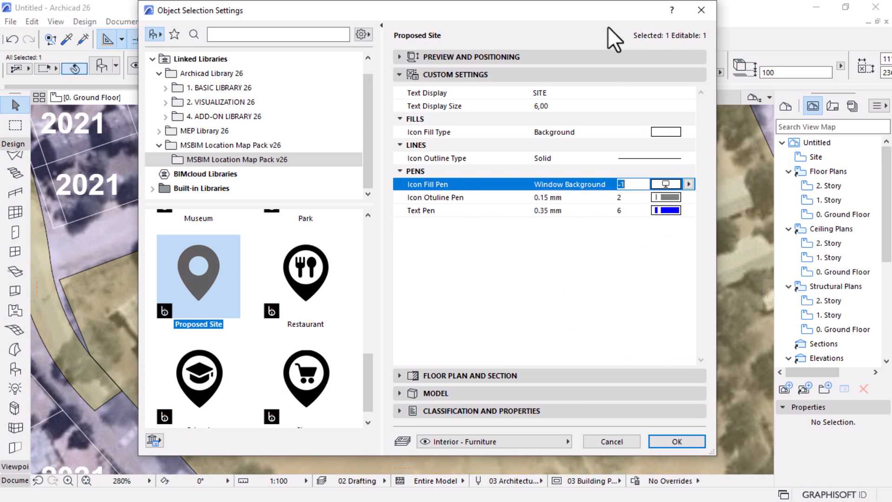
{"action": "left_click_drag", "start_coordinate": [603, 11], "coordinate": [622, 51]}
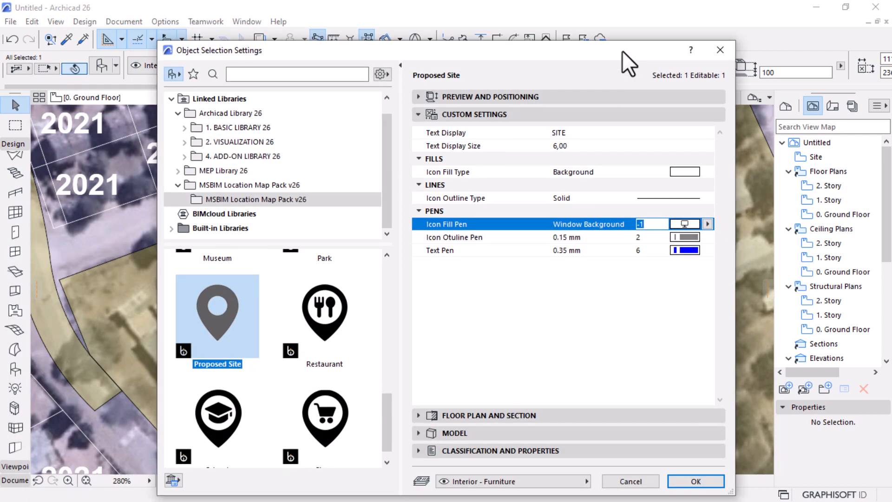
{"action": "left_click", "coordinate": [685, 249]}
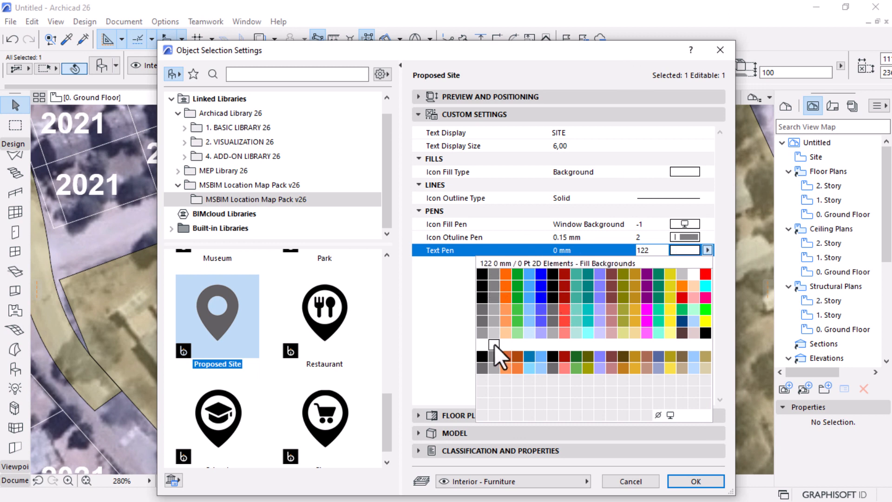
{"action": "left_click", "coordinate": [482, 344]}
{"action": "left_click", "coordinate": [687, 481]}
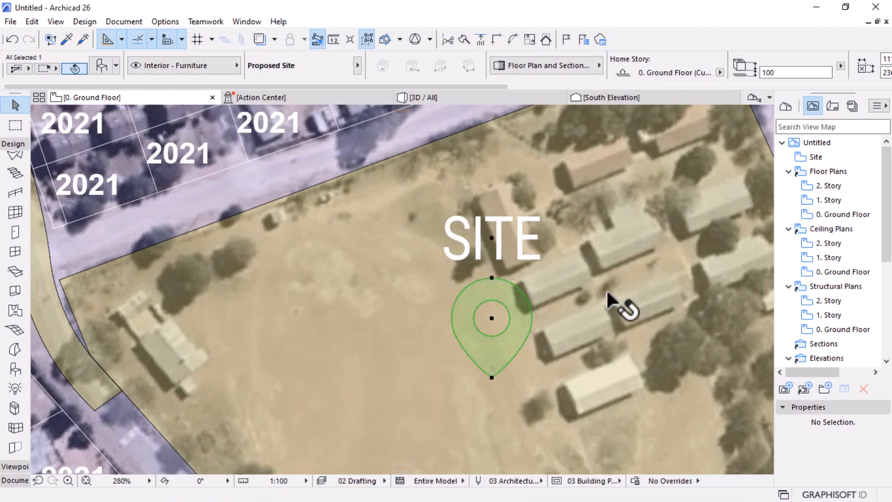
{"action": "key", "text": "Escape"}
{"action": "scroll", "coordinate": [546, 208], "scroll_direction": "down", "scroll_amount": 4}
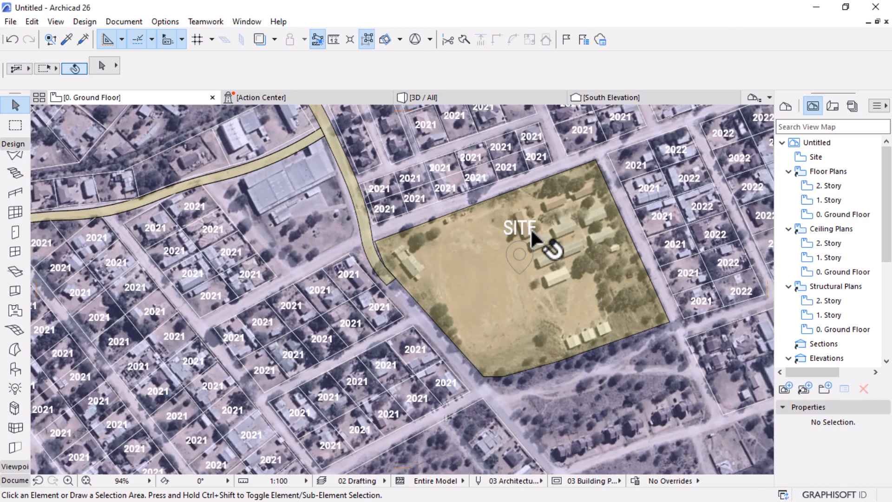
- Change the Proposed Site marker's icon fill pen to white pen 121
{"action": "scroll", "coordinate": [539, 241], "scroll_direction": "up", "scroll_amount": 4}
{"action": "scroll", "coordinate": [597, 198], "scroll_direction": "up", "scroll_amount": 3}
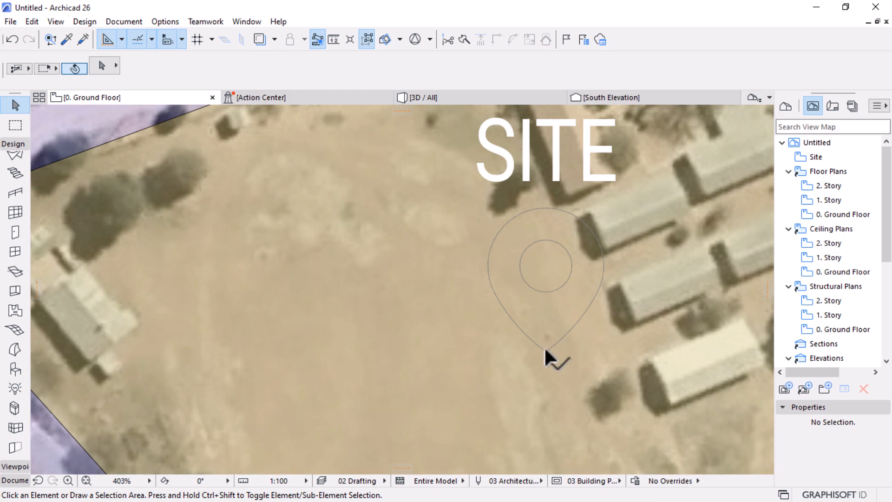
{"action": "left_click", "coordinate": [544, 350]}
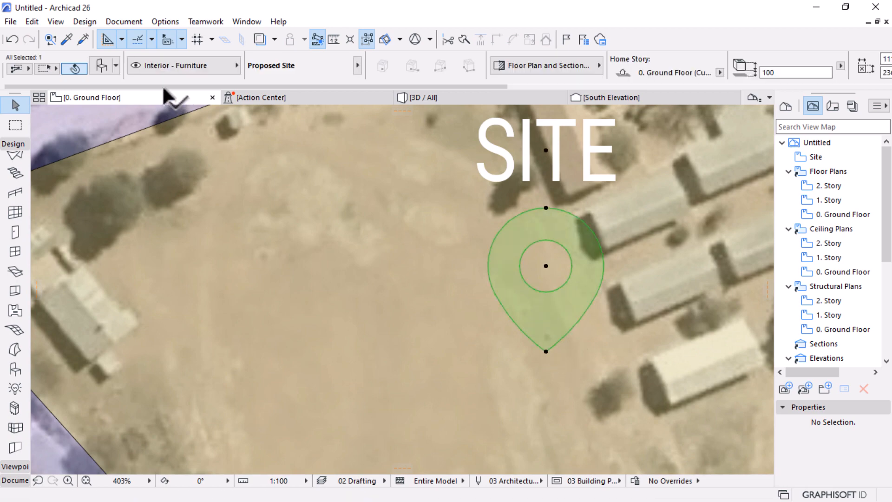
{"action": "key", "text": "ctrl+t"}
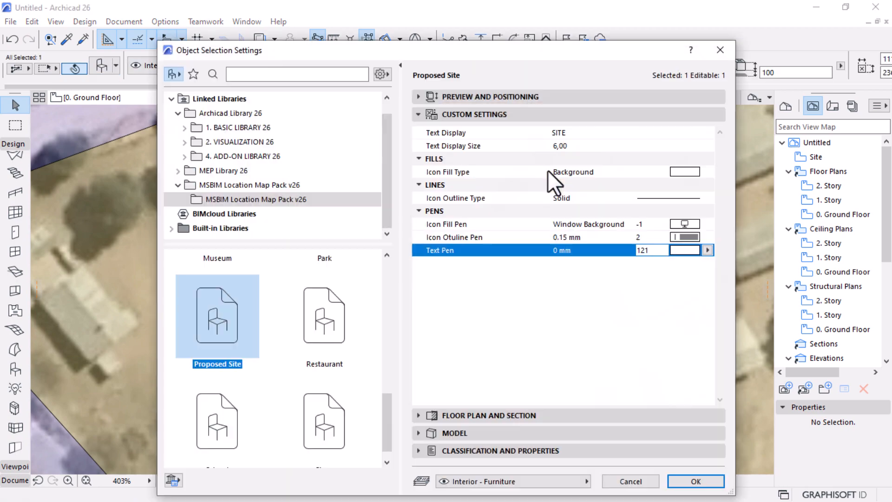
{"action": "left_click", "coordinate": [685, 225]}
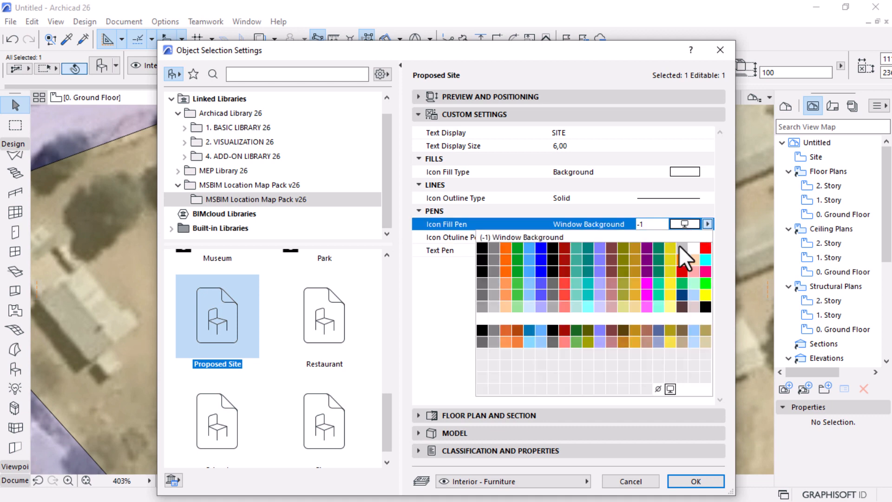
{"action": "left_click", "coordinate": [484, 321]}
{"action": "left_click", "coordinate": [696, 481]}
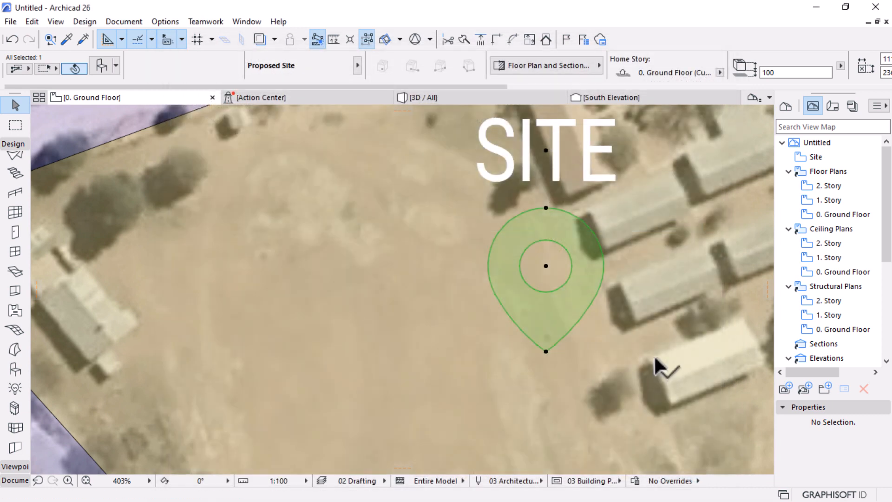
- Set the Proposed Site marker's icon fill type to the solid Foreground fill and deselect the marker
{"action": "scroll", "coordinate": [627, 241], "scroll_direction": "up", "scroll_amount": 2}
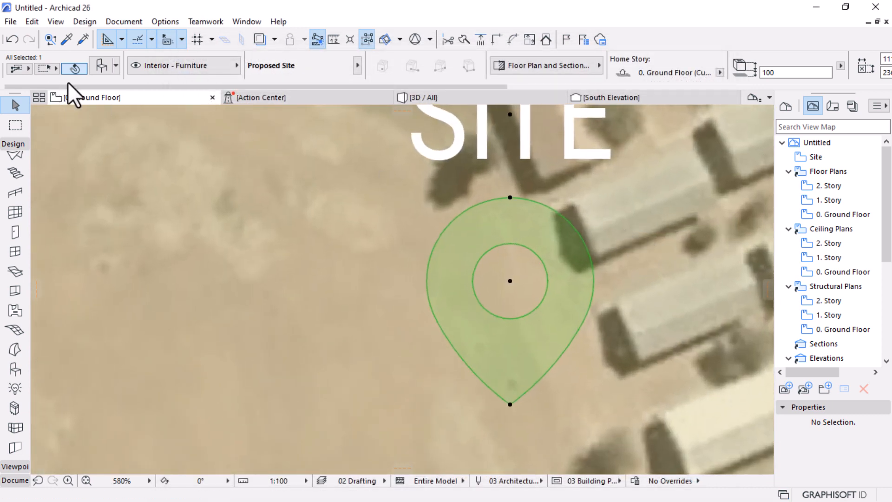
{"action": "key", "text": "ctrl+t"}
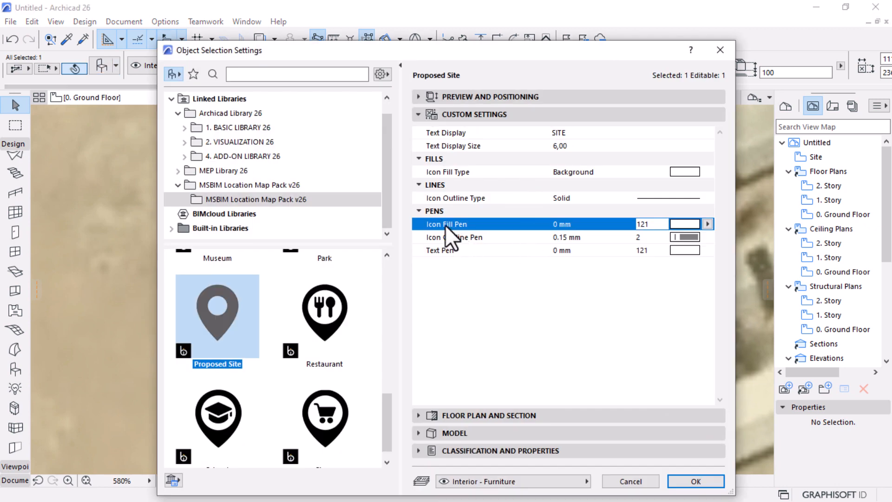
{"action": "left_click", "coordinate": [687, 173]}
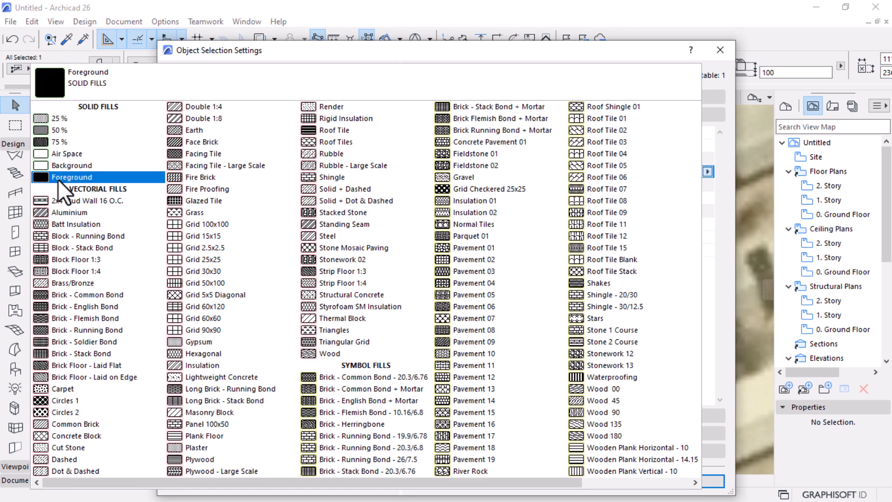
{"action": "left_click", "coordinate": [57, 177]}
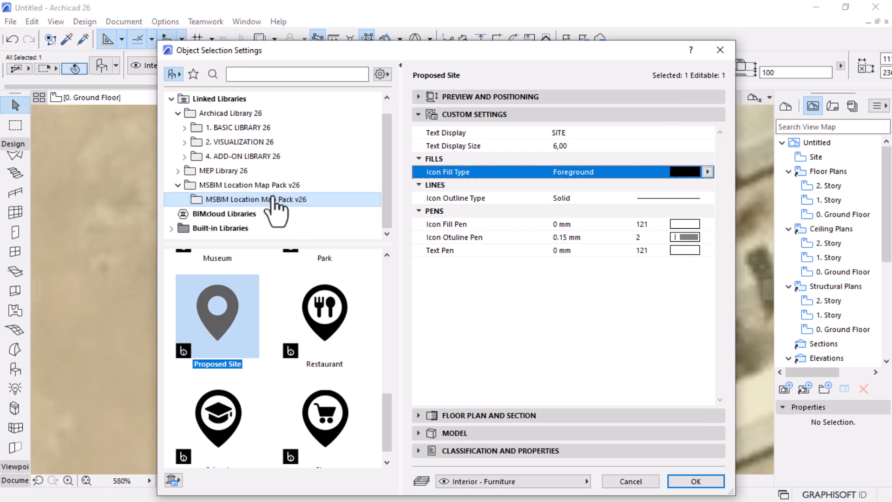
{"action": "left_click", "coordinate": [695, 480]}
{"action": "left_click", "coordinate": [603, 349]}
{"action": "scroll", "coordinate": [529, 290], "scroll_direction": "down", "scroll_amount": 5}
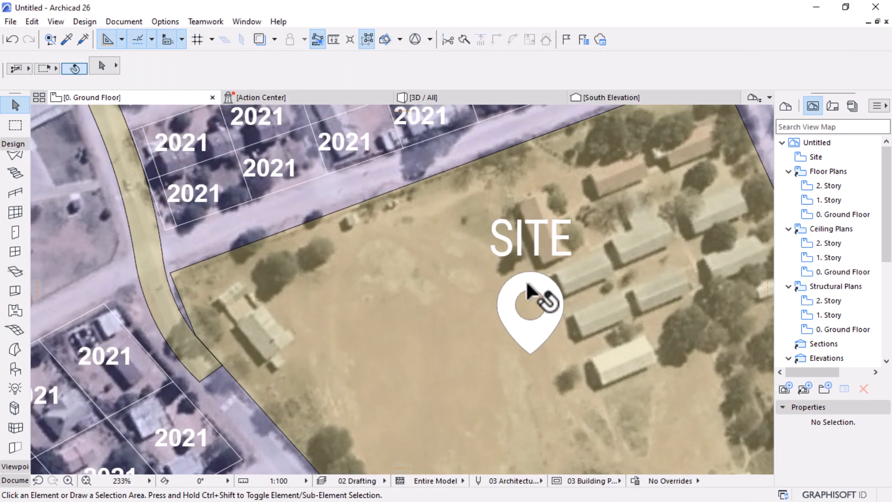
{"action": "scroll", "coordinate": [528, 291], "scroll_direction": "down", "scroll_amount": 3}
{"action": "scroll", "coordinate": [513, 303], "scroll_direction": "up", "scroll_amount": 7}
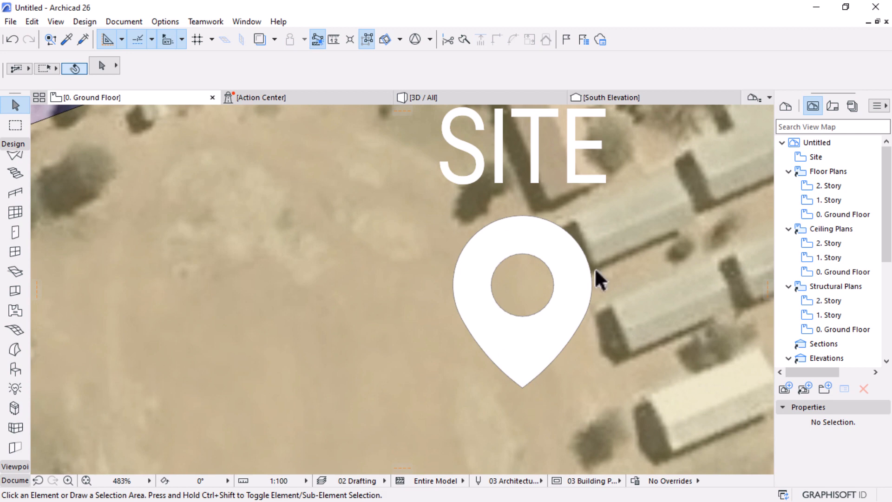
- Set the Proposed Site marker's icon outline to black pen 21 (0.35 mm), apply the settings and deselect the marker
{"action": "left_click", "coordinate": [521, 386]}
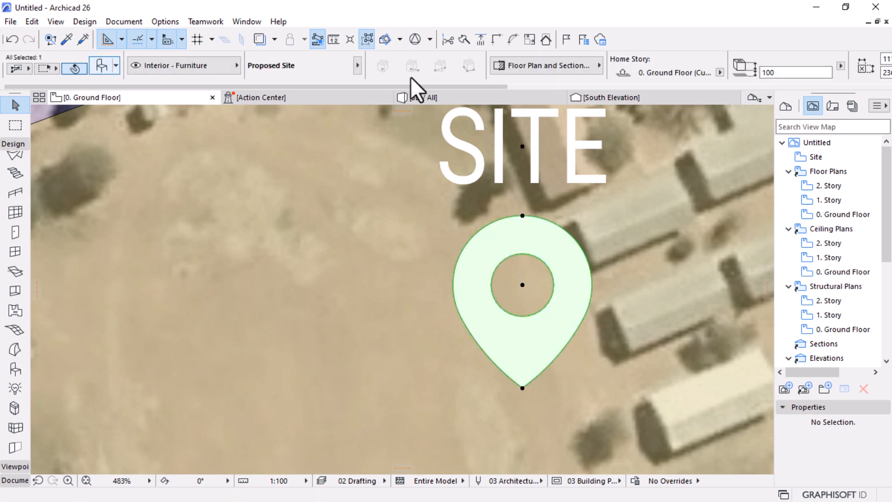
{"action": "key", "text": "ctrl+t"}
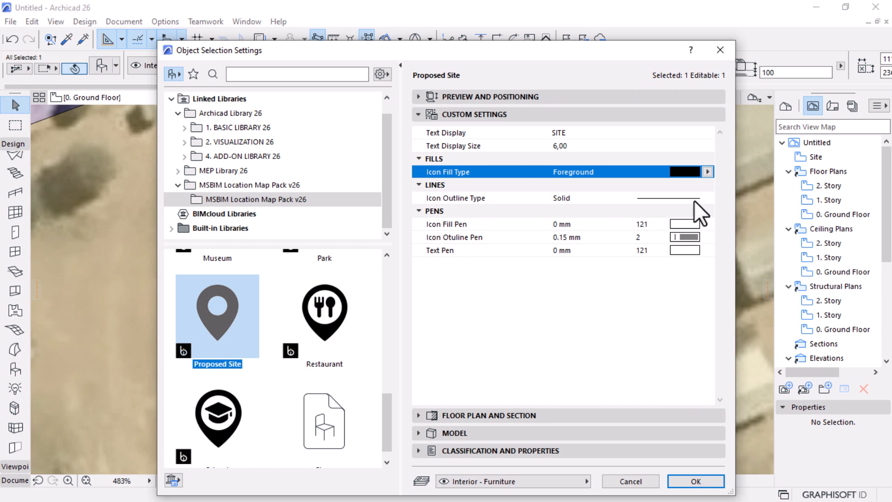
{"action": "left_click", "coordinate": [693, 197]}
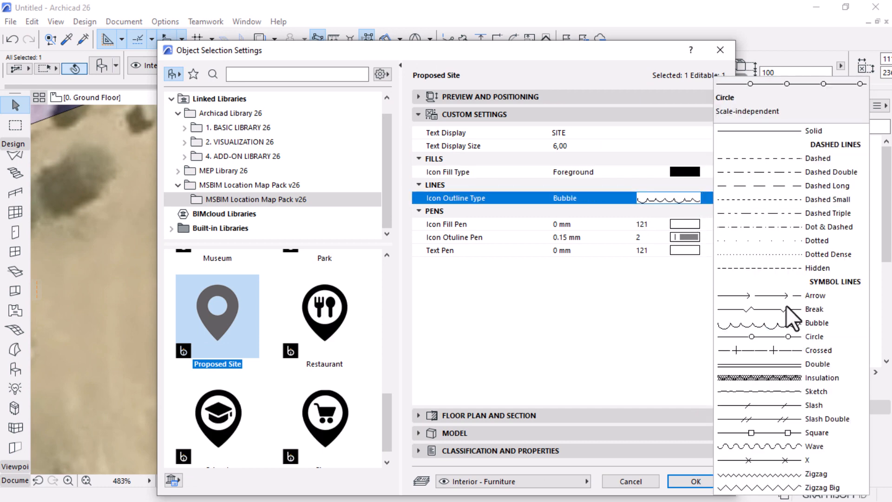
{"action": "left_click", "coordinate": [651, 216]}
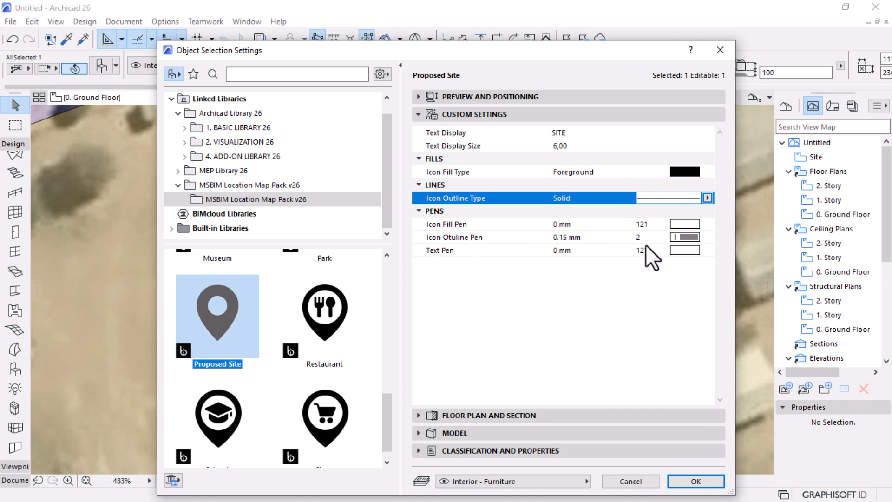
{"action": "left_click", "coordinate": [696, 236]}
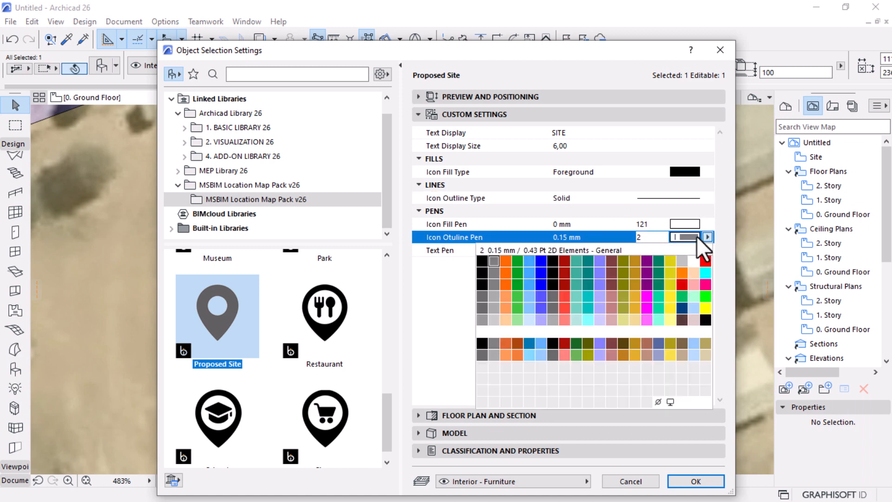
{"action": "left_click", "coordinate": [484, 274]}
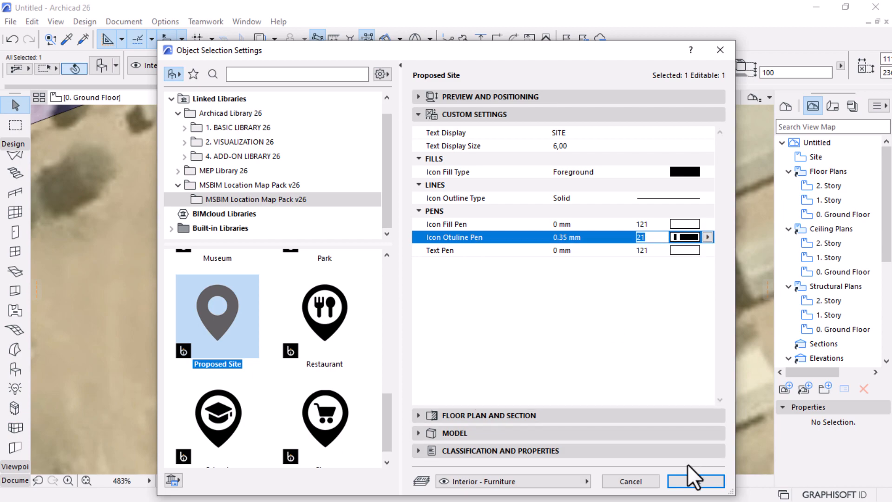
{"action": "left_click", "coordinate": [693, 479]}
{"action": "left_click", "coordinate": [609, 346]}
- Examine the restyled SITE marker at several scales and survey the surrounding roads and buildings for landmarks to mark
{"action": "scroll", "coordinate": [608, 343], "scroll_direction": "down", "scroll_amount": 8}
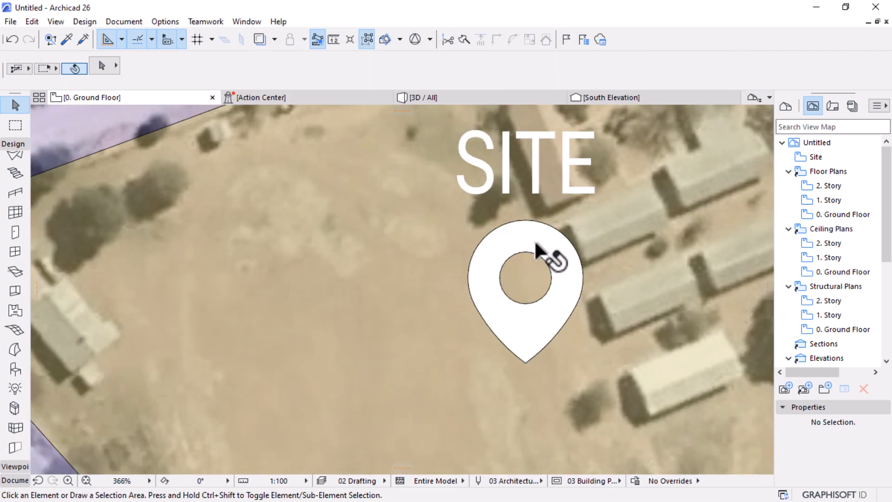
{"action": "scroll", "coordinate": [559, 318], "scroll_direction": "down", "scroll_amount": 9}
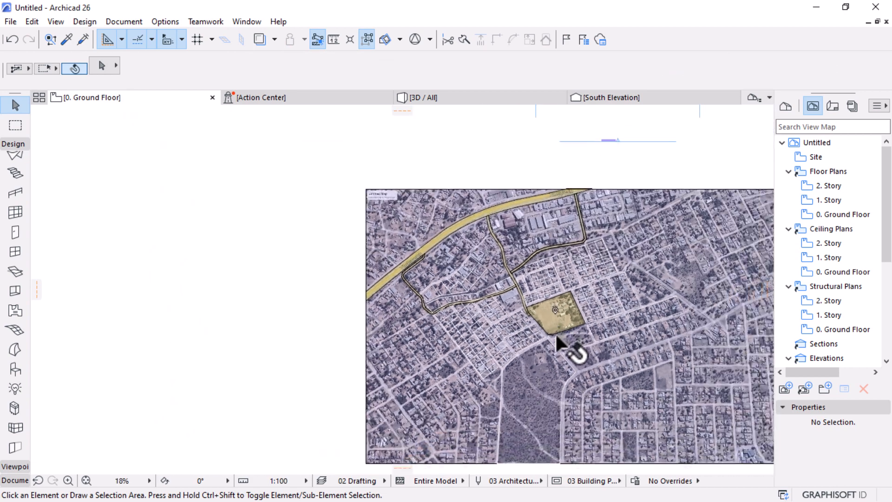
{"action": "scroll", "coordinate": [578, 396], "scroll_direction": "down", "scroll_amount": 1}
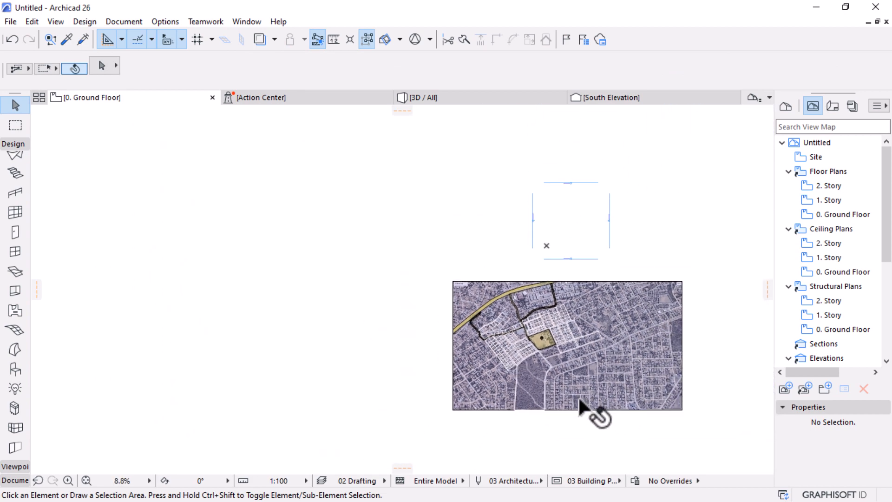
{"action": "scroll", "coordinate": [527, 341], "scroll_direction": "up", "scroll_amount": 6}
{"action": "scroll", "coordinate": [543, 327], "scroll_direction": "up", "scroll_amount": 6}
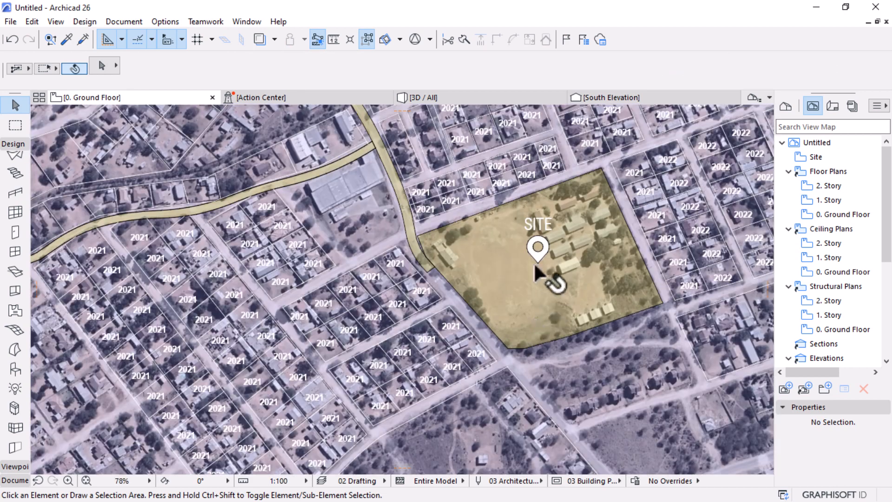
{"action": "scroll", "coordinate": [551, 327], "scroll_direction": "down", "scroll_amount": 4}
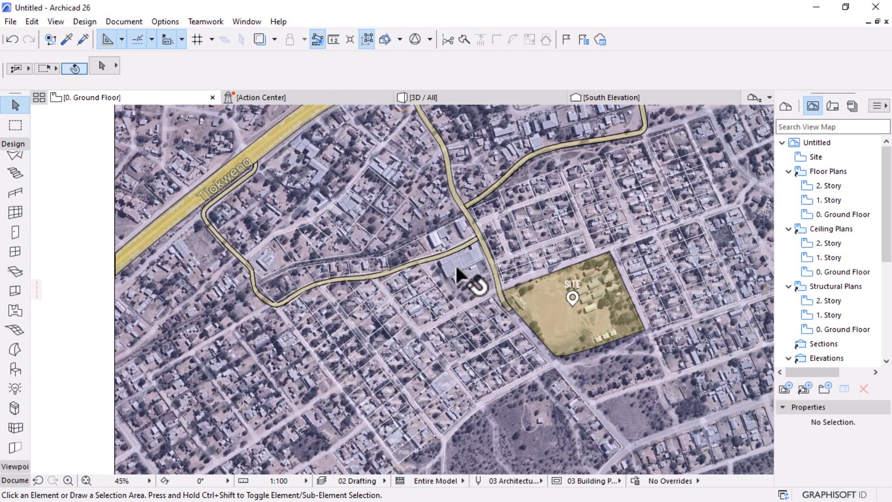
{"action": "scroll", "coordinate": [486, 300], "scroll_direction": "up", "scroll_amount": 2}
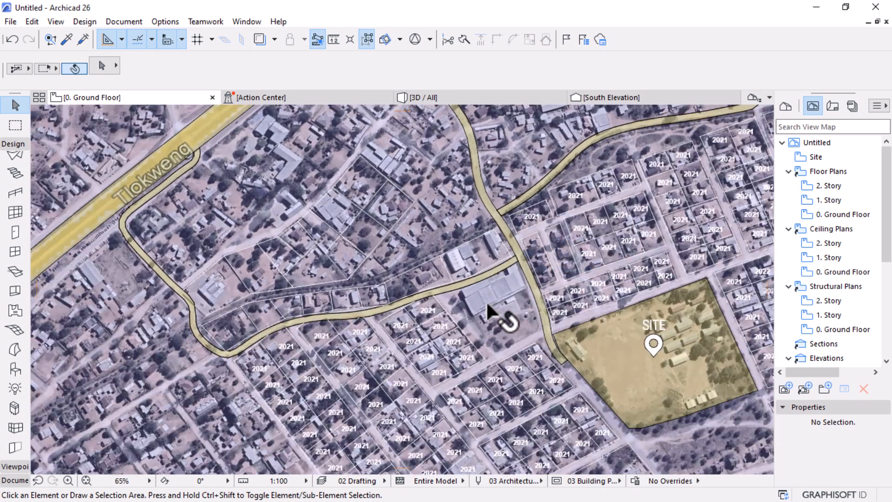
{"action": "scroll", "coordinate": [542, 328], "scroll_direction": "down", "scroll_amount": 5}
{"action": "scroll", "coordinate": [557, 224], "scroll_direction": "up", "scroll_amount": 4}
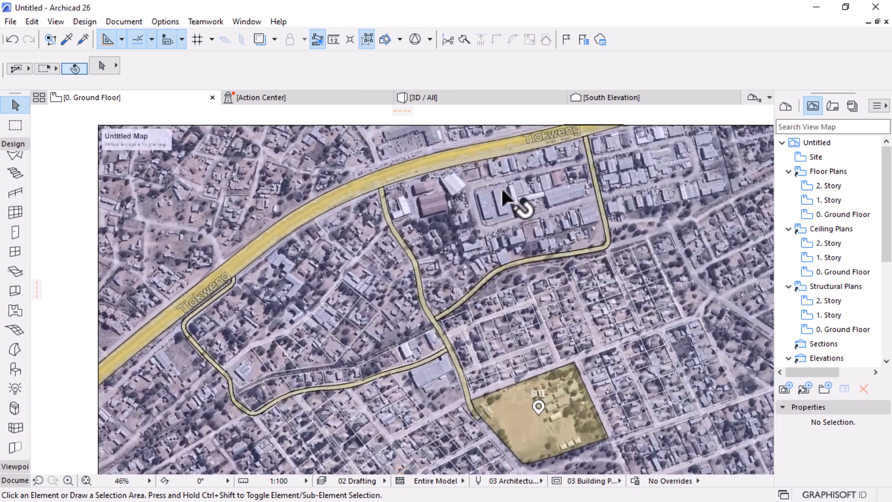
{"action": "scroll", "coordinate": [410, 157], "scroll_direction": "down", "scroll_amount": 2}
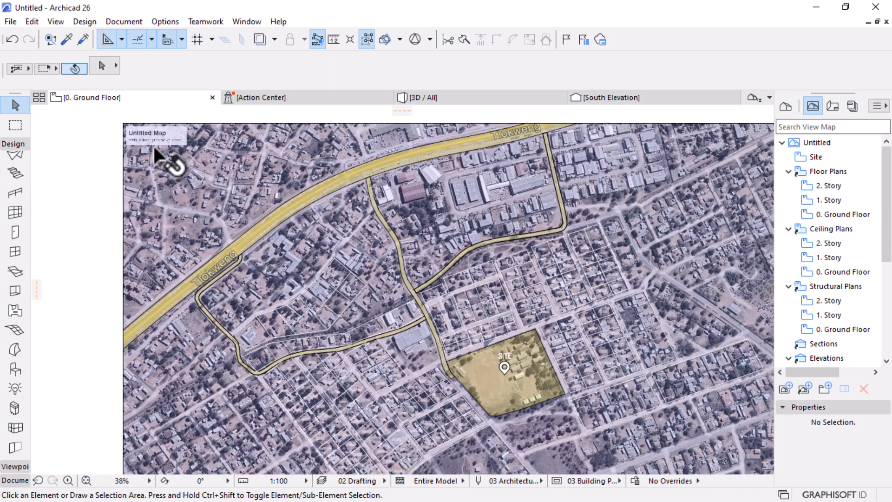
- Open the Object tool's default settings and choose the Business Office marker from MSBIM Location Map Pack v26
{"action": "left_click", "coordinate": [14, 366]}
{"action": "left_click", "coordinate": [100, 65]}
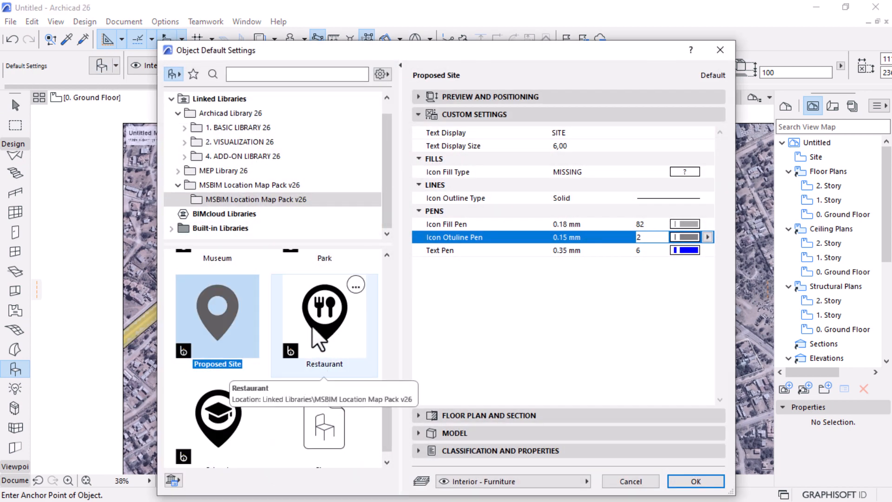
{"action": "scroll", "coordinate": [311, 325], "scroll_direction": "up", "scroll_amount": 5}
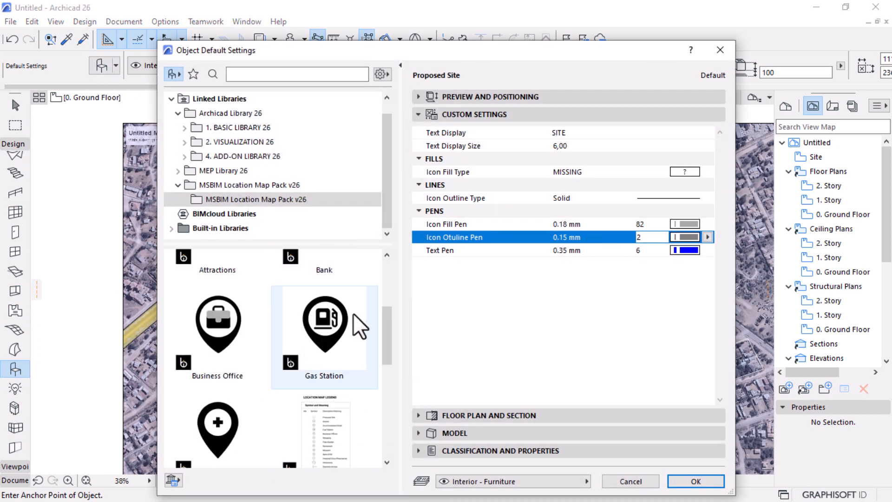
{"action": "scroll", "coordinate": [353, 313], "scroll_direction": "up", "scroll_amount": 3}
{"action": "scroll", "coordinate": [355, 319], "scroll_direction": "down", "scroll_amount": 1}
{"action": "scroll", "coordinate": [347, 325], "scroll_direction": "down", "scroll_amount": 1}
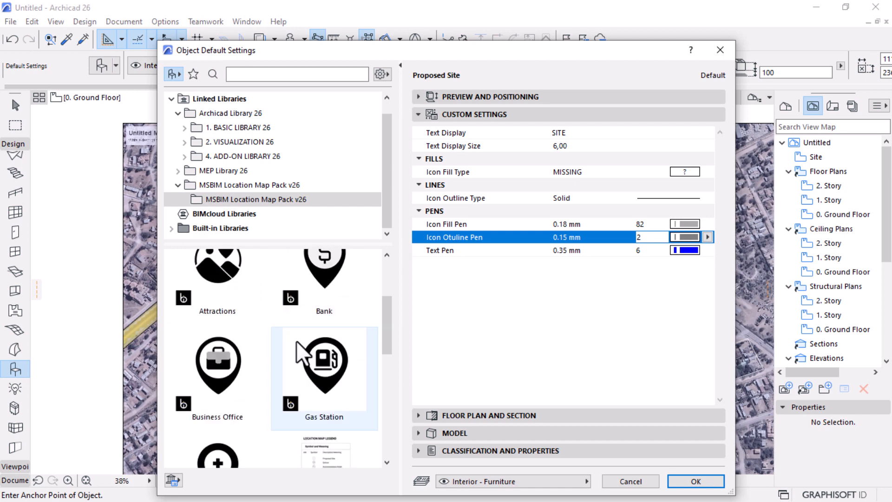
{"action": "left_click", "coordinate": [233, 377]}
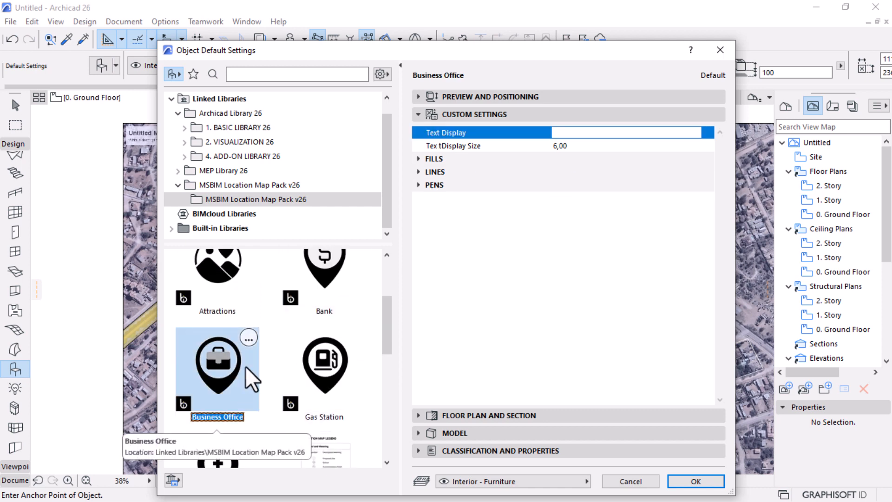
- Set the Business Office marker's icon fill type to Foreground and its display text to TRUCK OFFICE
{"action": "left_click", "coordinate": [417, 159]}
{"action": "left_click", "coordinate": [673, 172]}
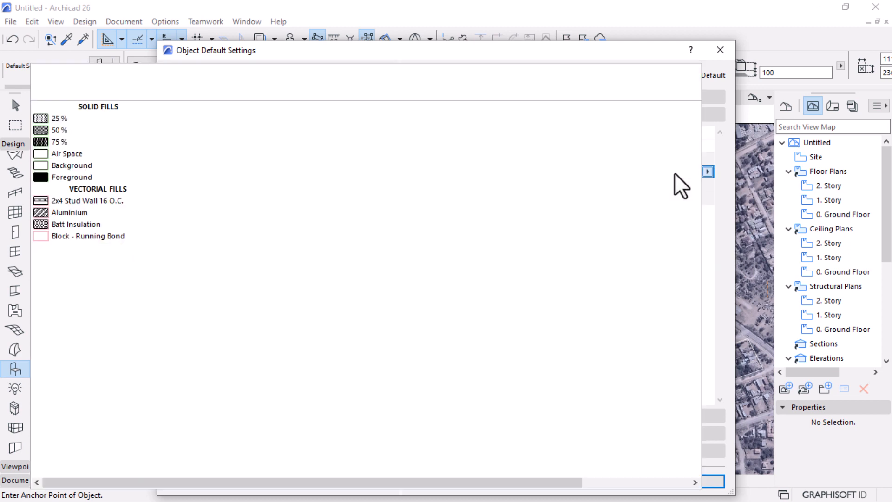
{"action": "left_click", "coordinate": [56, 178]}
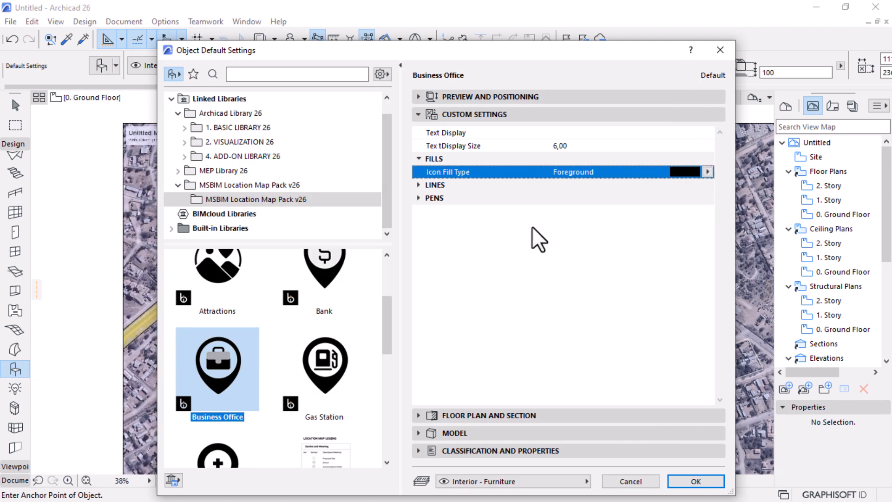
{"action": "left_click", "coordinate": [419, 197]}
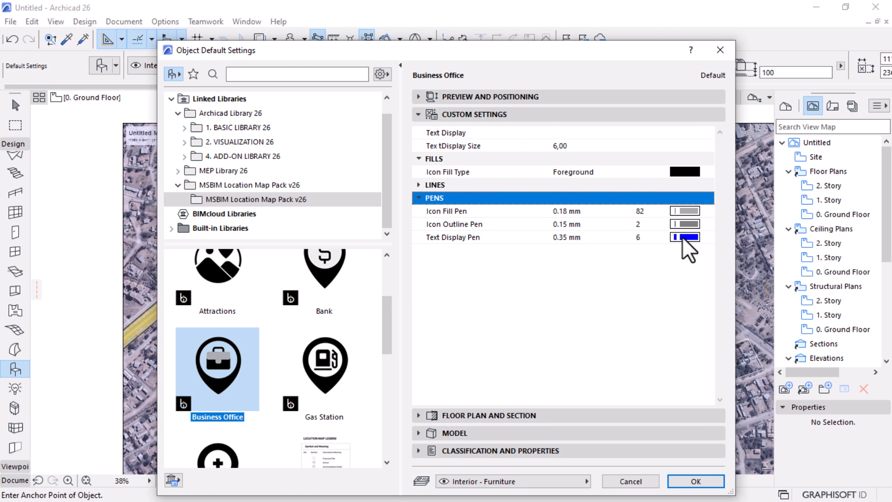
{"action": "left_click", "coordinate": [595, 134]}
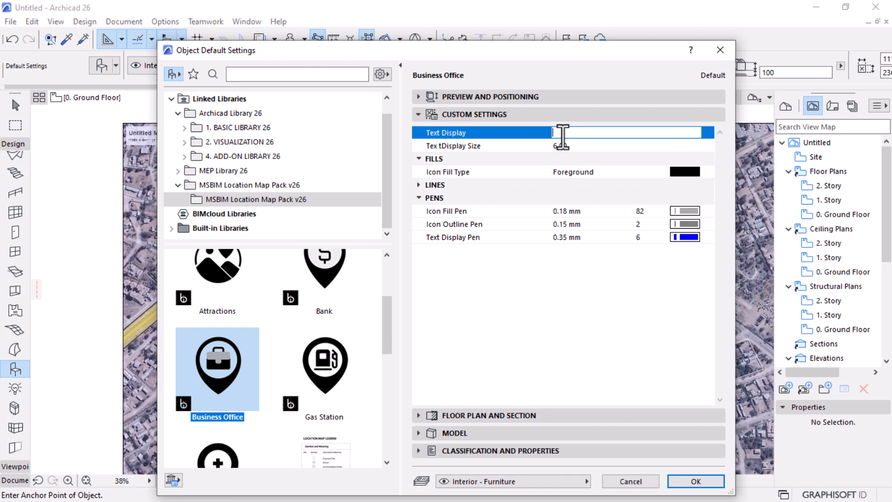
{"action": "left_click_drag", "start_coordinate": [552, 59], "coordinate": [545, 134]}
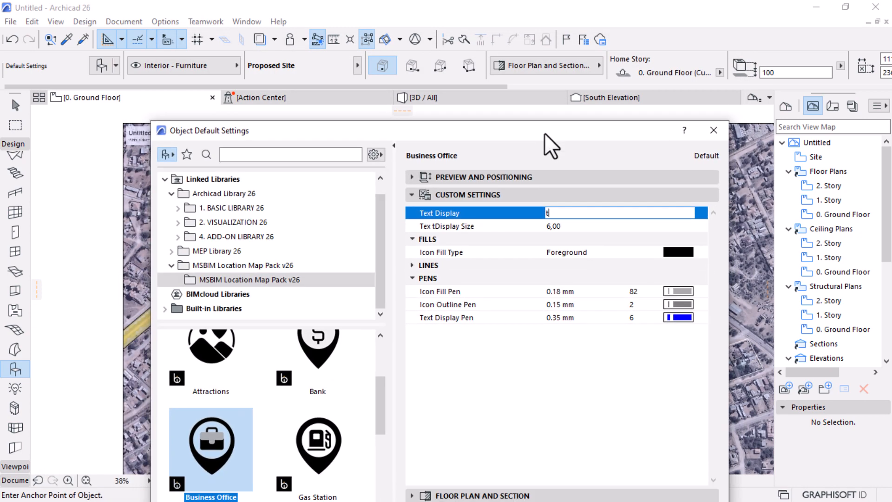
{"action": "type", "text": "TRUCK OFFICE"}
- Set the marker's icon fill and text display pens to white pen 121 and its outline pen to 21, and confirm the defaults
{"action": "left_click", "coordinate": [679, 293]}
{"action": "left_click", "coordinate": [472, 382]}
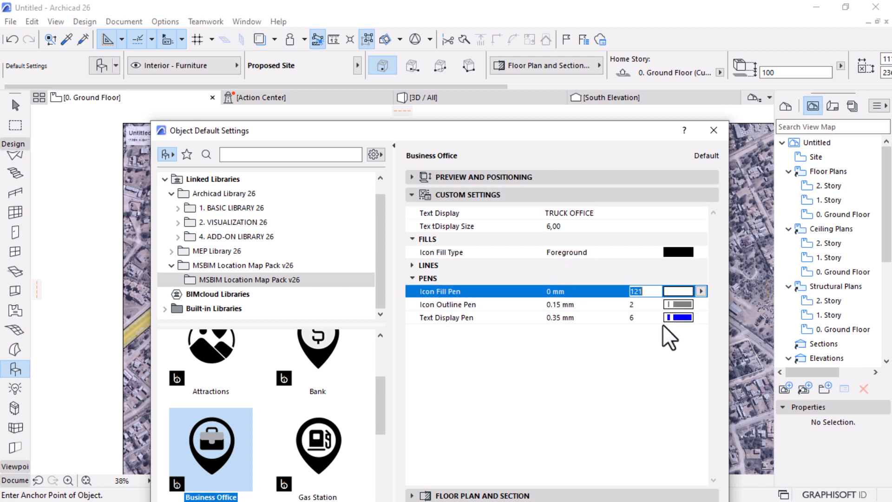
{"action": "left_click", "coordinate": [681, 306]}
{"action": "left_click", "coordinate": [478, 336]}
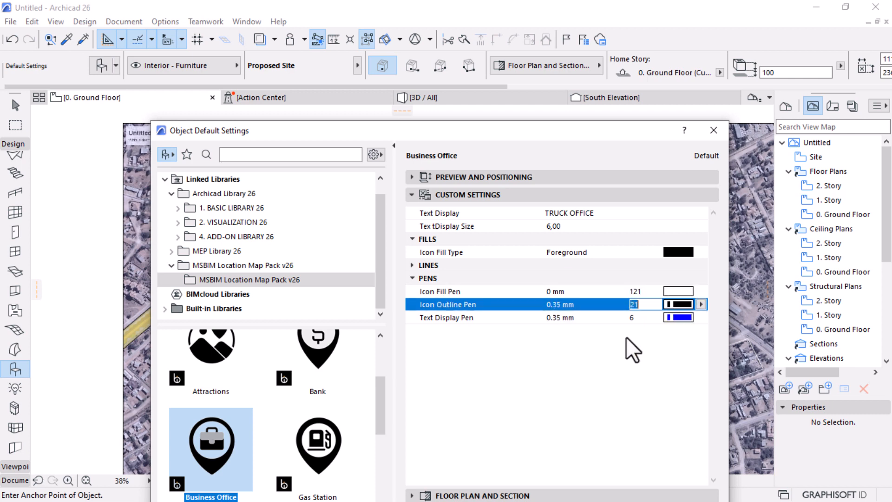
{"action": "left_click", "coordinate": [676, 317]}
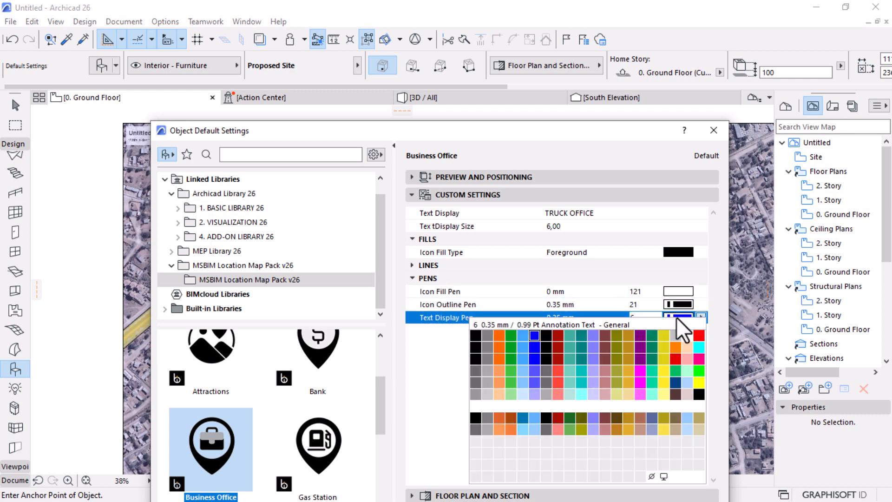
{"action": "left_click", "coordinate": [478, 403]}
{"action": "key", "text": "Return"}
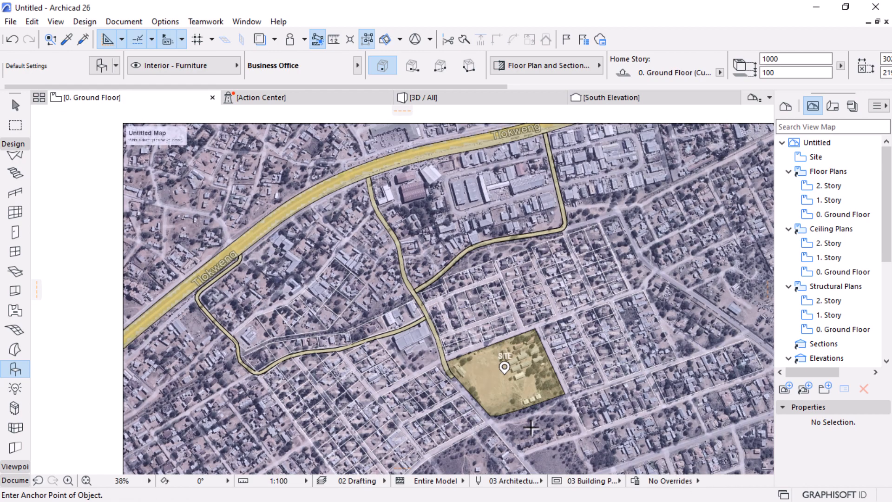
- Place the TRUCK OFFICE marker on the fenced twin-roofed building north of the site, just below the Tlokweng road, and end placement
{"action": "scroll", "coordinate": [395, 283], "scroll_direction": "up", "scroll_amount": 1}
{"action": "scroll", "coordinate": [539, 182], "scroll_direction": "up", "scroll_amount": 6}
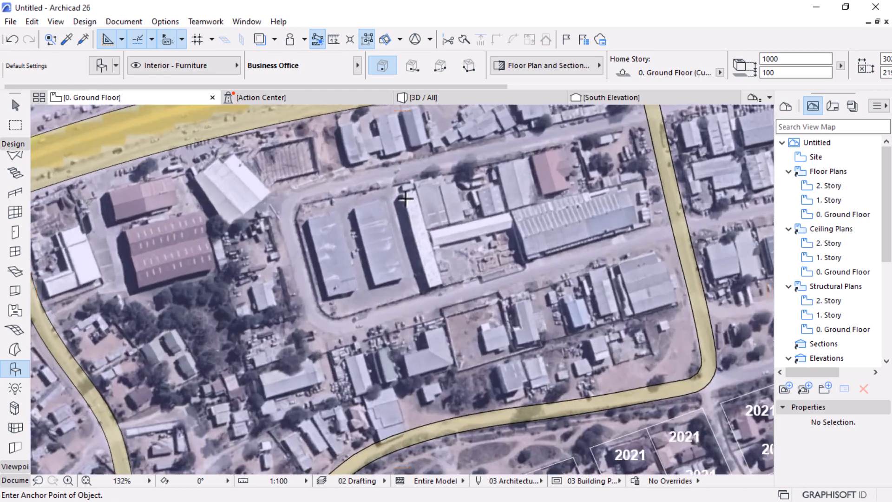
{"action": "left_click", "coordinate": [344, 250]}
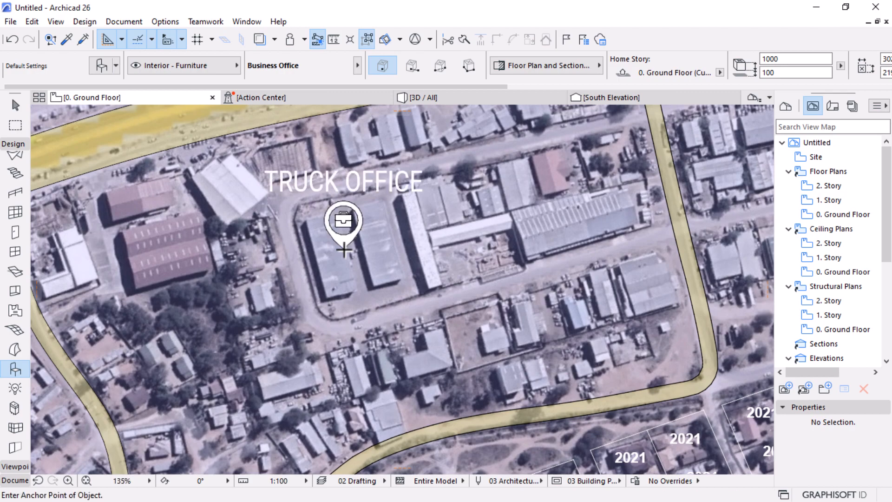
{"action": "scroll", "coordinate": [419, 178], "scroll_direction": "down", "scroll_amount": 4}
{"action": "scroll", "coordinate": [421, 178], "scroll_direction": "up", "scroll_amount": 5}
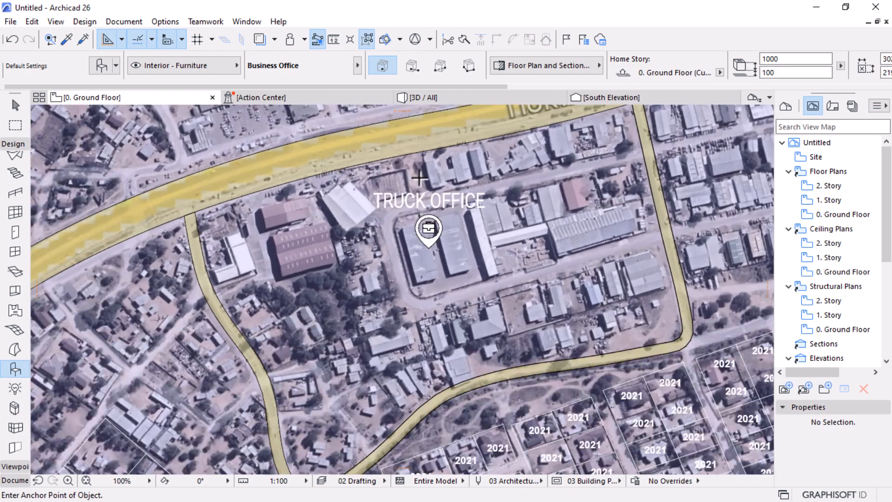
{"action": "scroll", "coordinate": [505, 226], "scroll_direction": "down", "scroll_amount": 10}
{"action": "scroll", "coordinate": [505, 226], "scroll_direction": "down", "scroll_amount": 2}
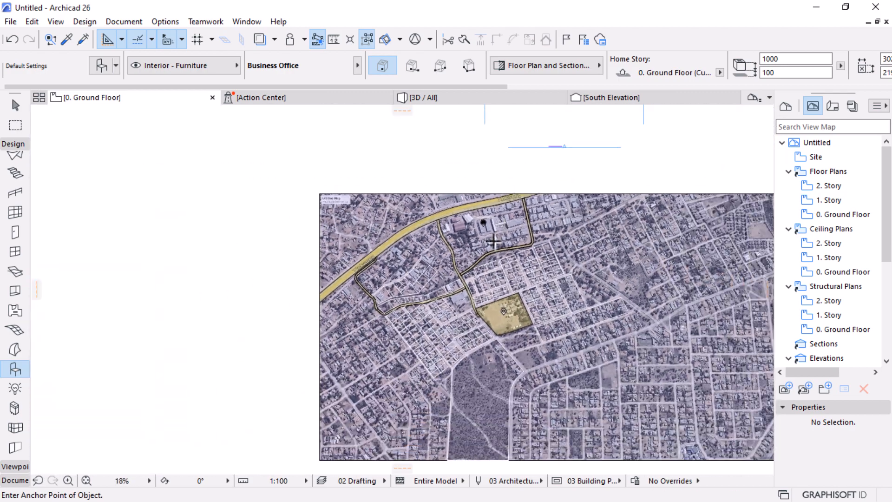
{"action": "scroll", "coordinate": [505, 226], "scroll_direction": "up", "scroll_amount": 10}
{"action": "key", "text": "Escape"}
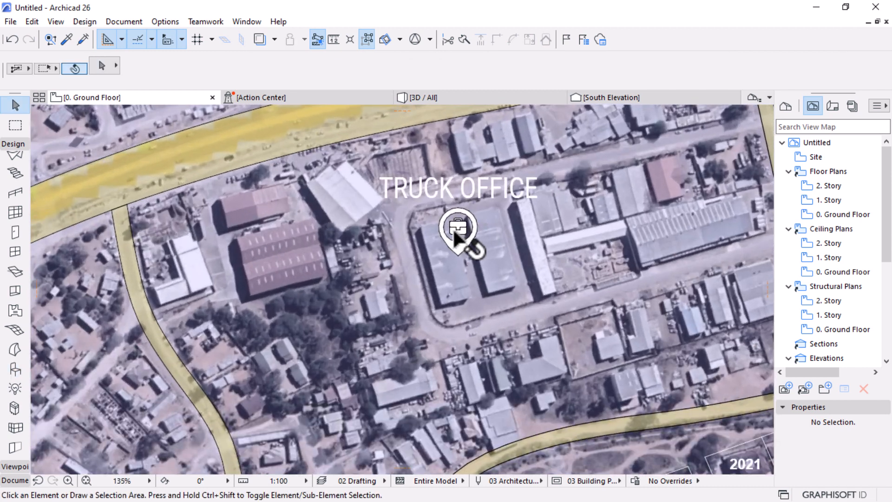
- Change the placed TRUCK OFFICE marker's text display pen and icon fill pen to red, confirm the settings and deselect it
{"action": "left_click", "coordinate": [455, 227]}
{"action": "left_click", "coordinate": [104, 71]}
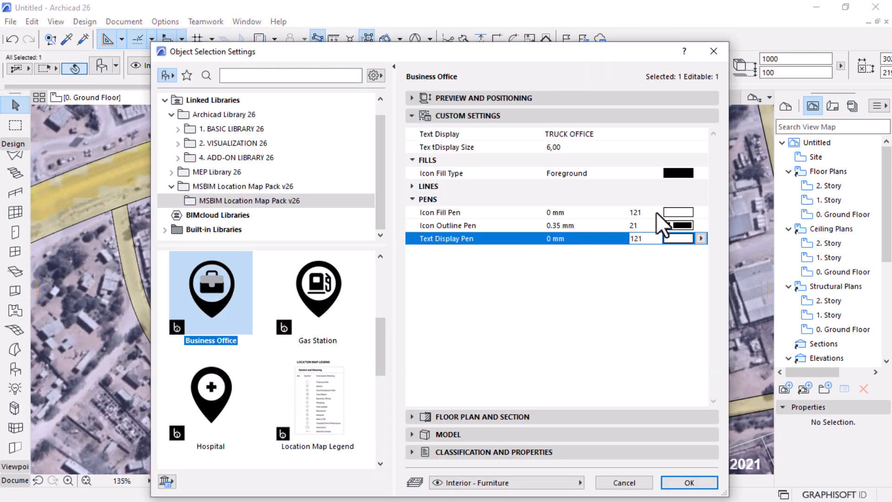
{"action": "left_click", "coordinate": [702, 238]}
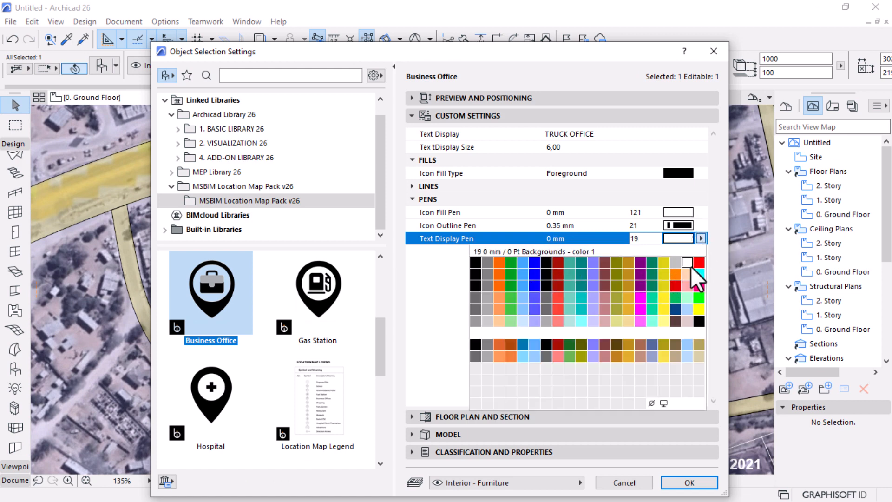
{"action": "left_click", "coordinate": [698, 262]}
{"action": "left_click", "coordinate": [685, 213]}
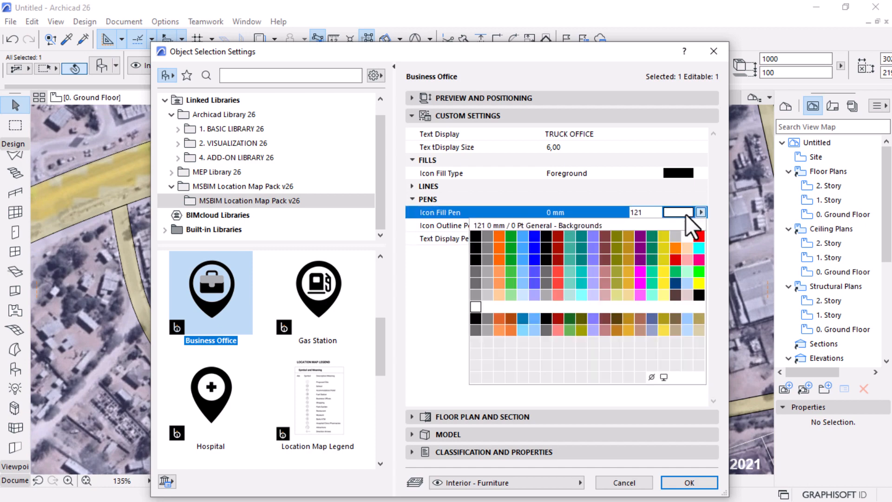
{"action": "left_click", "coordinate": [699, 238]}
{"action": "left_click", "coordinate": [698, 487]}
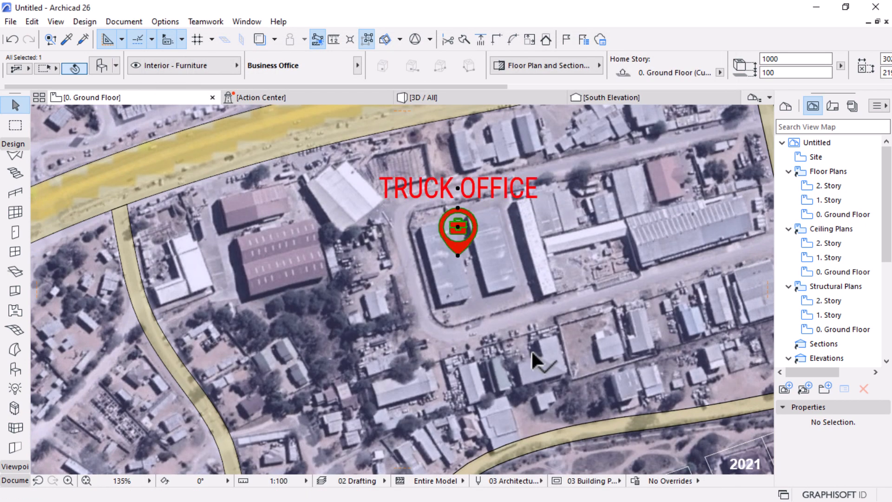
{"action": "key", "text": "Escape"}
- Examine how legible the TRUCK OFFICE marker is on the aerial map, both close up and beside the SITE marker
{"action": "scroll", "coordinate": [557, 209], "scroll_direction": "down", "scroll_amount": 1}
{"action": "scroll", "coordinate": [525, 196], "scroll_direction": "down", "scroll_amount": 10}
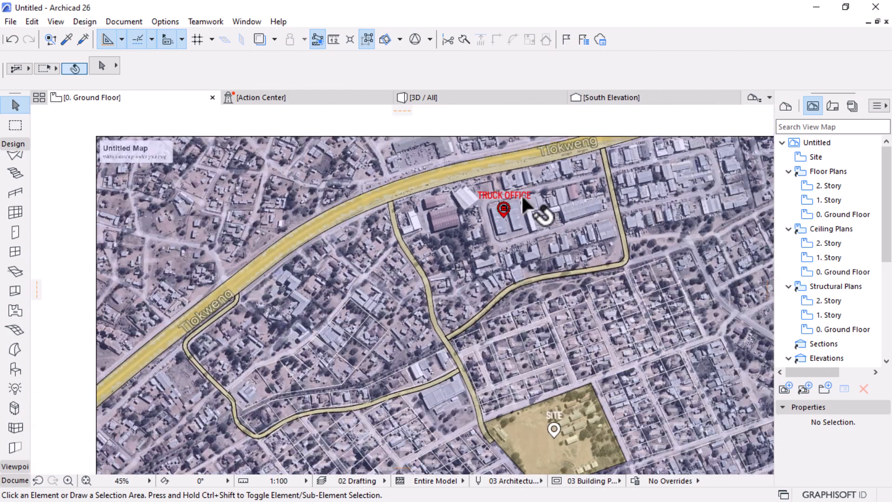
{"action": "scroll", "coordinate": [473, 182], "scroll_direction": "up", "scroll_amount": 11}
{"action": "scroll", "coordinate": [475, 189], "scroll_direction": "down", "scroll_amount": 10}
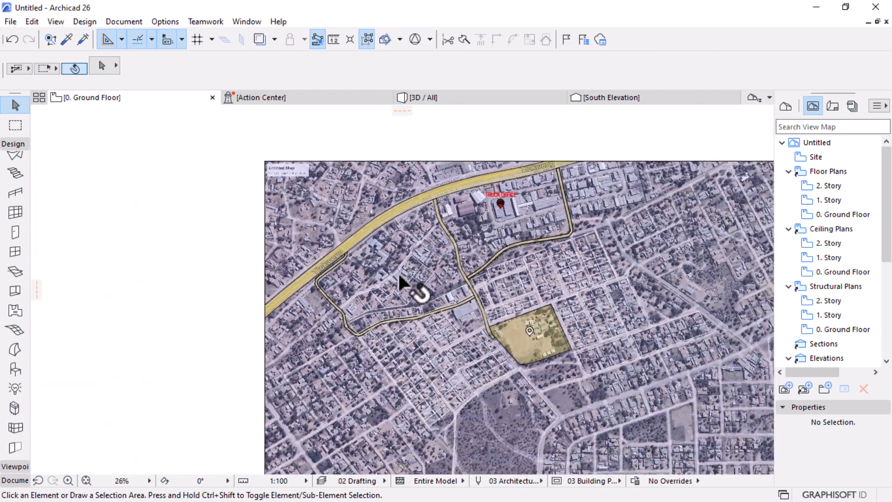
{"action": "scroll", "coordinate": [474, 150], "scroll_direction": "up", "scroll_amount": 9}
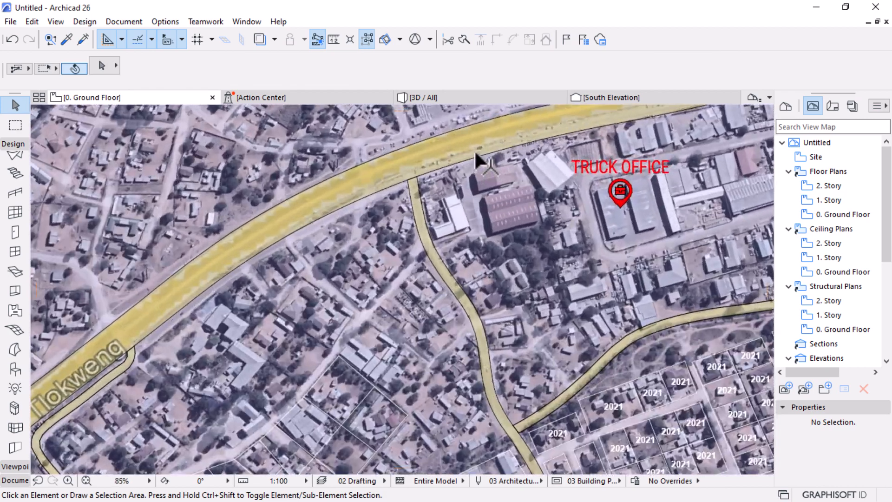
{"action": "scroll", "coordinate": [655, 147], "scroll_direction": "up", "scroll_amount": 5}
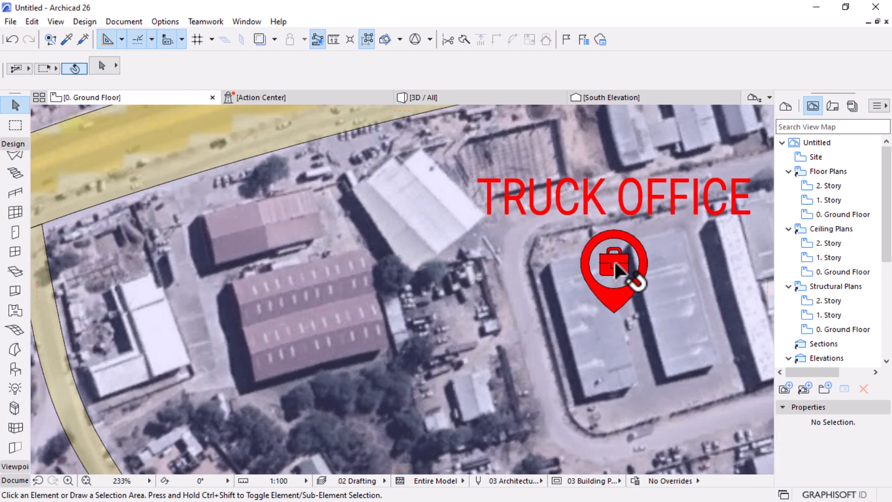
{"action": "scroll", "coordinate": [624, 232], "scroll_direction": "down", "scroll_amount": 6}
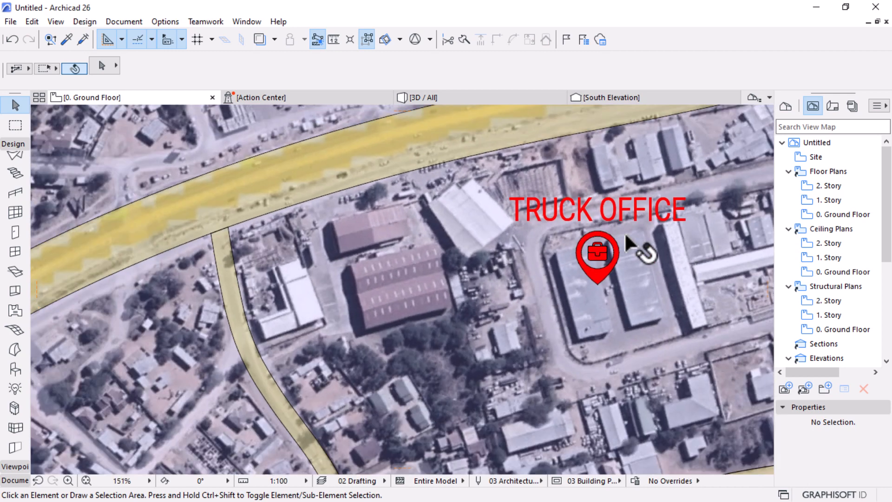
{"action": "scroll", "coordinate": [522, 306], "scroll_direction": "down", "scroll_amount": 2}
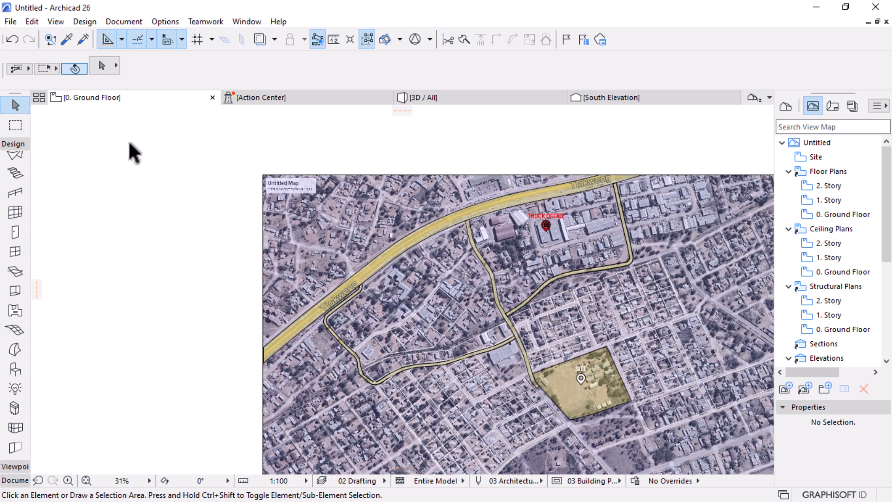
{"action": "scroll", "coordinate": [513, 248], "scroll_direction": "up", "scroll_amount": 3}
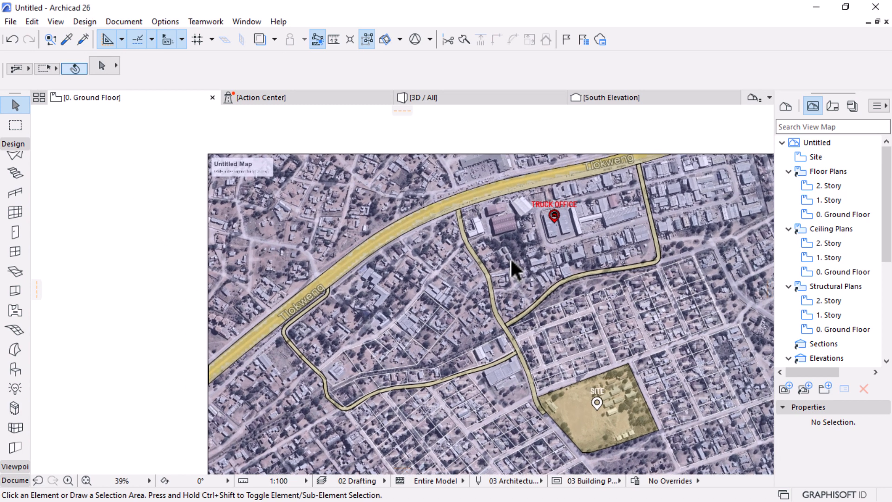
{"action": "scroll", "coordinate": [520, 245], "scroll_direction": "down", "scroll_amount": 2}
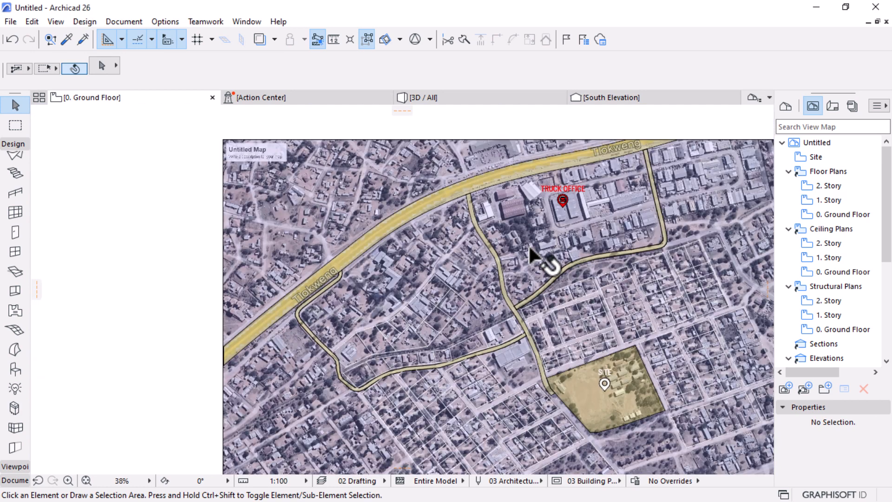
{"action": "scroll", "coordinate": [483, 394], "scroll_direction": "up", "scroll_amount": 1}
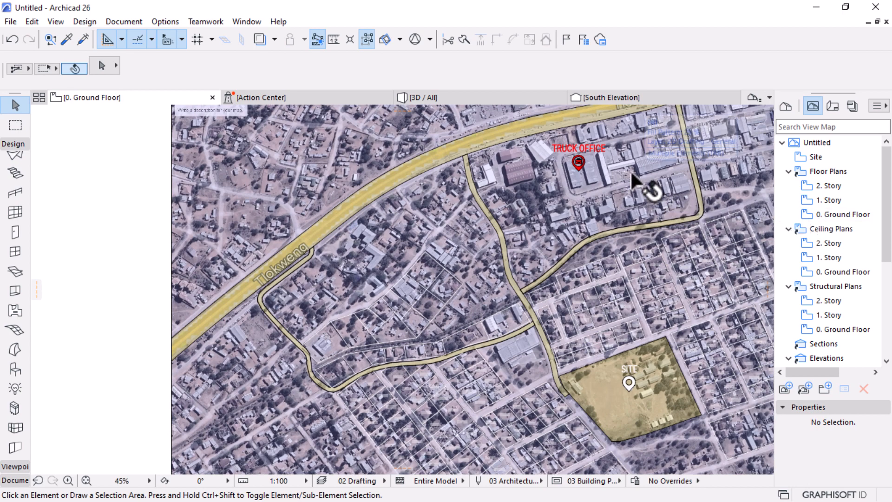
{"action": "scroll", "coordinate": [603, 168], "scroll_direction": "up", "scroll_amount": 4}
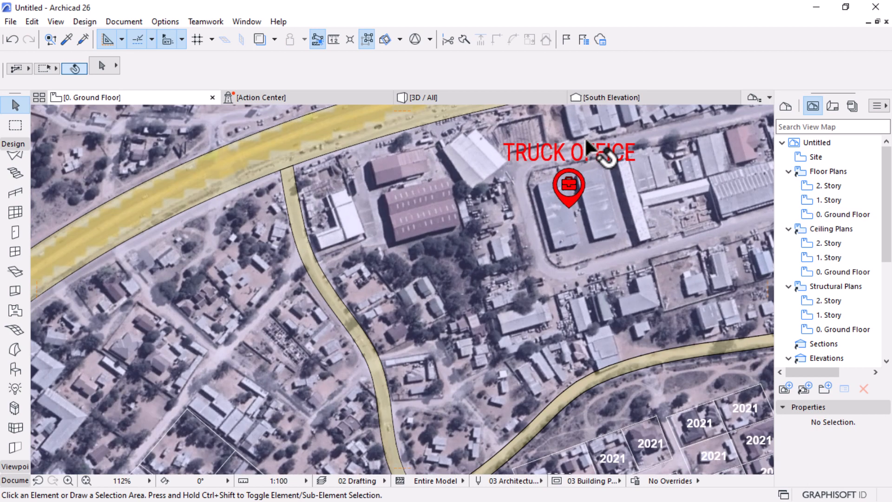
- Select the TRUCK OFFICE marker below the Tlokweng road
{"action": "scroll", "coordinate": [559, 205], "scroll_direction": "down", "scroll_amount": 3}
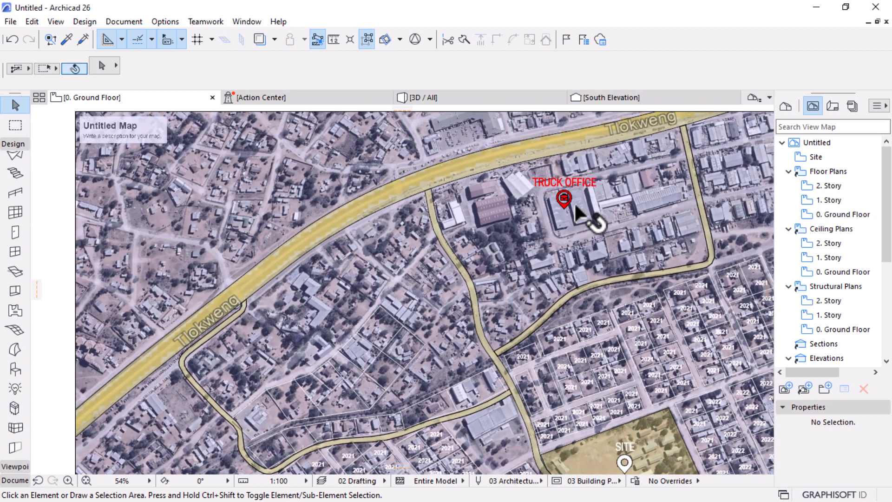
{"action": "left_click", "coordinate": [564, 197]}
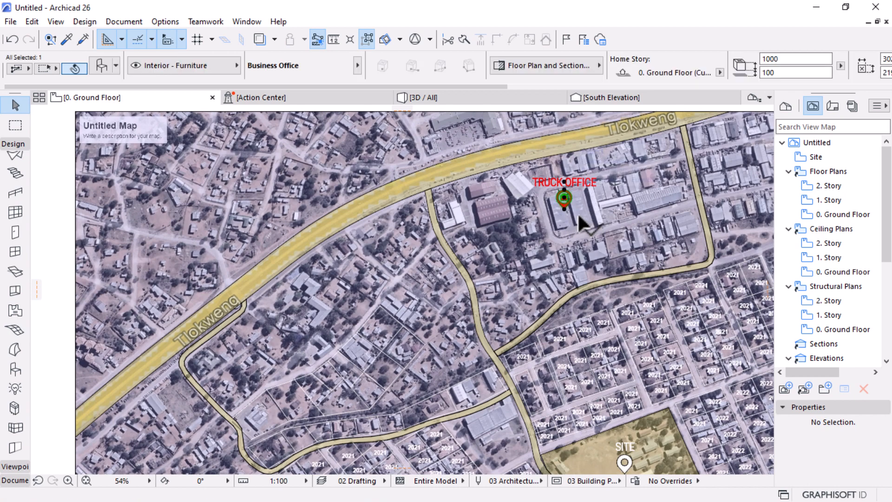
{"action": "key", "text": "Escape"}
{"action": "scroll", "coordinate": [567, 182], "scroll_direction": "up", "scroll_amount": 4}
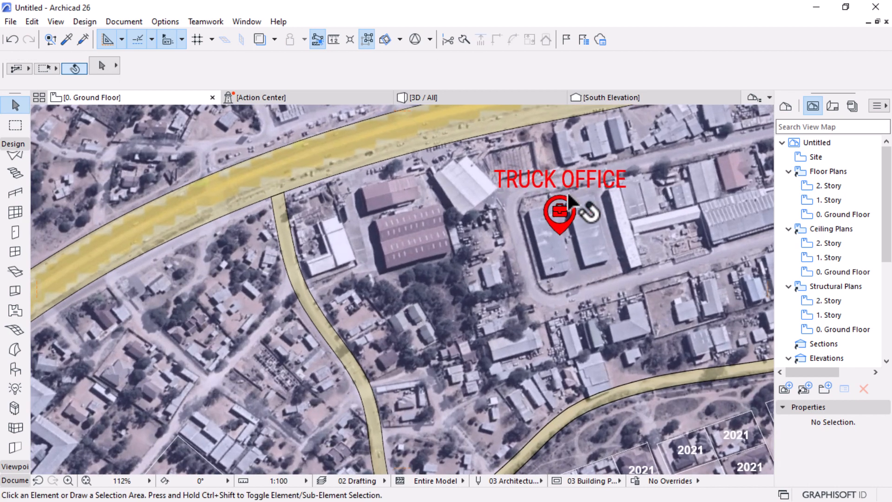
{"action": "scroll", "coordinate": [592, 196], "scroll_direction": "down", "scroll_amount": 7}
{"action": "scroll", "coordinate": [626, 211], "scroll_direction": "up", "scroll_amount": 5}
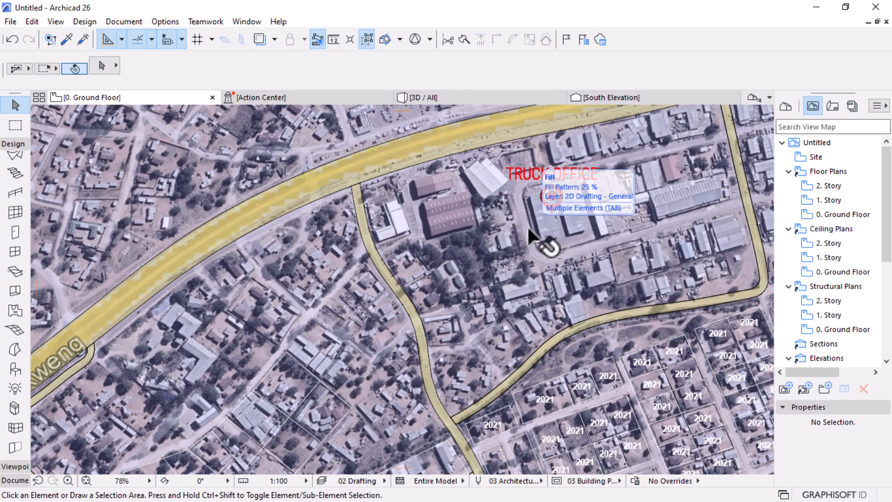
- Choose the Gas Station symbol from the MSBIM Location Map Pack v26 library as the default object to place
{"action": "left_click", "coordinate": [16, 370]}
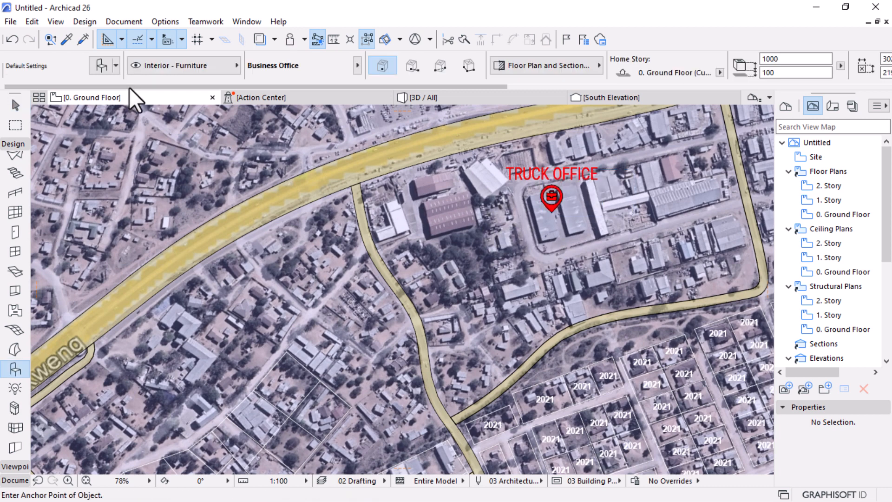
{"action": "left_click", "coordinate": [94, 67]}
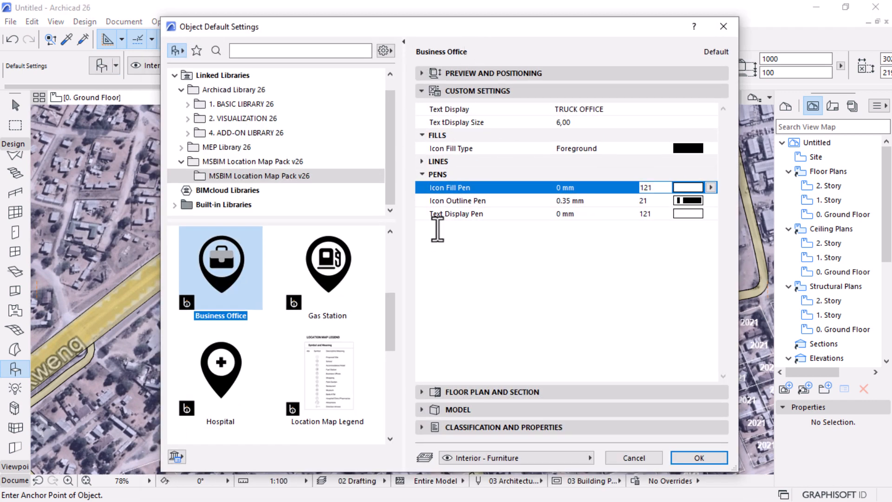
{"action": "left_click", "coordinate": [341, 302]}
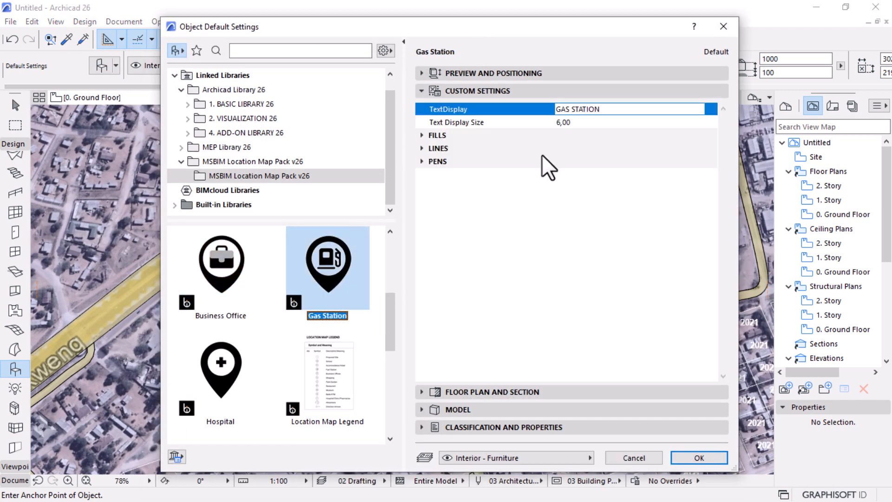
- Set the Gas Station symbol's text display pen to 20, icon outline pen to 21 and icon fill pen to 20
{"action": "left_click", "coordinate": [429, 162]}
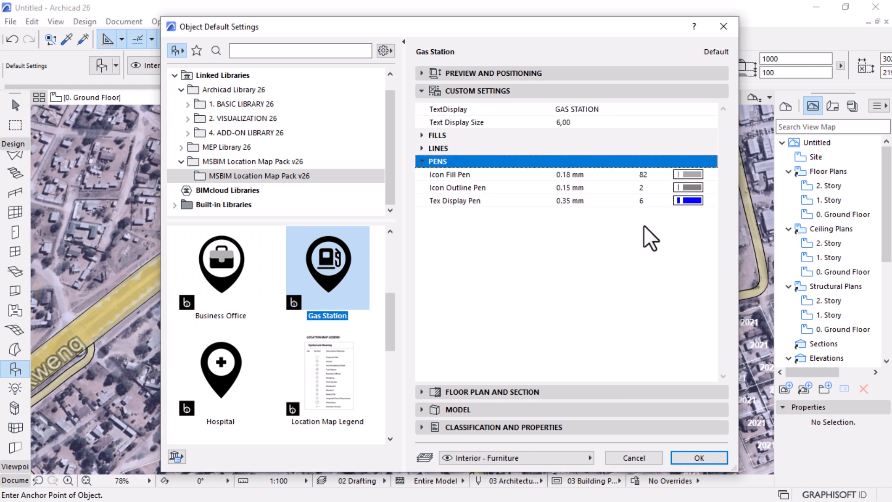
{"action": "left_click", "coordinate": [687, 200]}
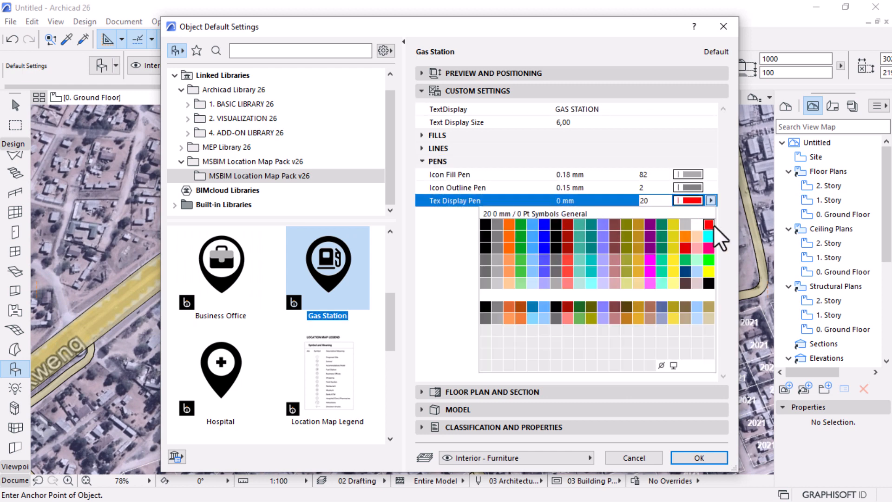
{"action": "left_click", "coordinate": [699, 225]}
{"action": "left_click", "coordinate": [688, 187]}
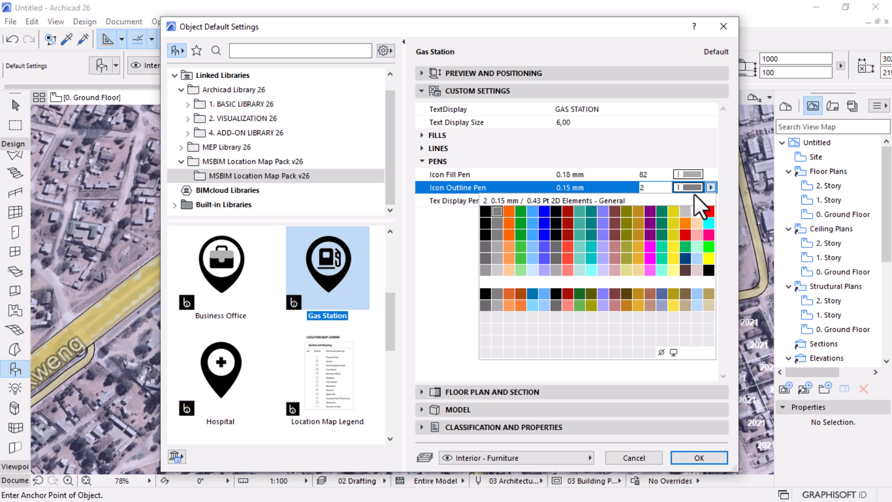
{"action": "left_click", "coordinate": [484, 213]}
{"action": "left_click", "coordinate": [697, 175]}
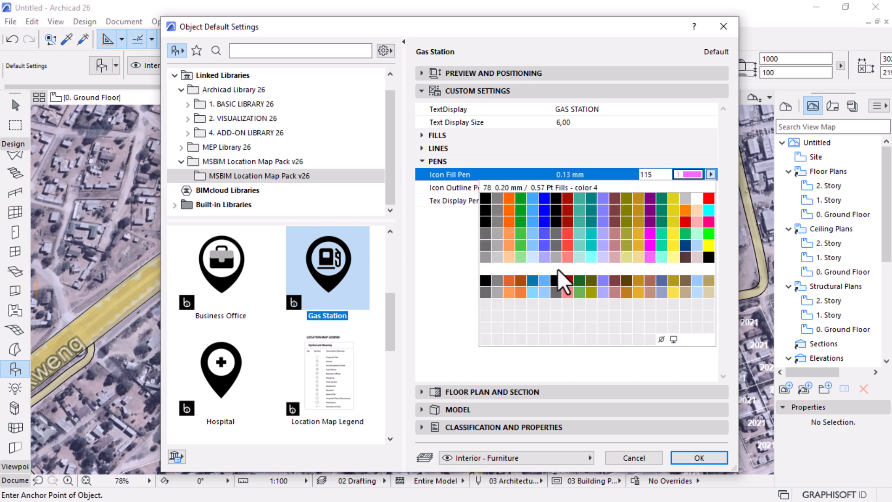
{"action": "left_click", "coordinate": [701, 199]}
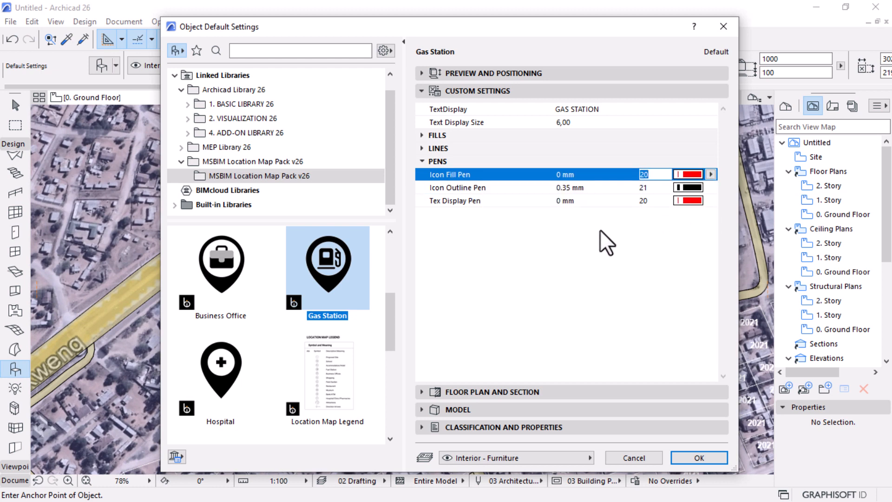
{"action": "left_click", "coordinate": [699, 457]}
- Place the Gas Station marker on the building beside the curved road southeast of the Tlokweng road
{"action": "scroll", "coordinate": [553, 358], "scroll_direction": "down", "scroll_amount": 6}
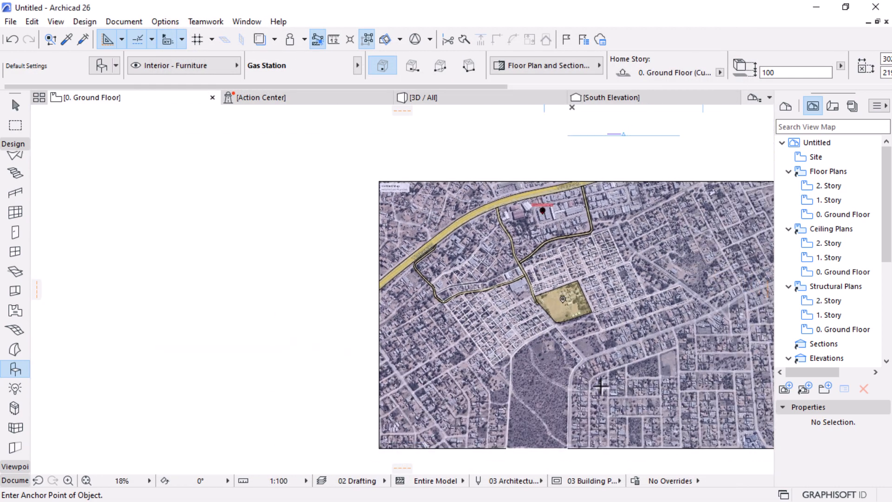
{"action": "scroll", "coordinate": [525, 331], "scroll_direction": "up", "scroll_amount": 5}
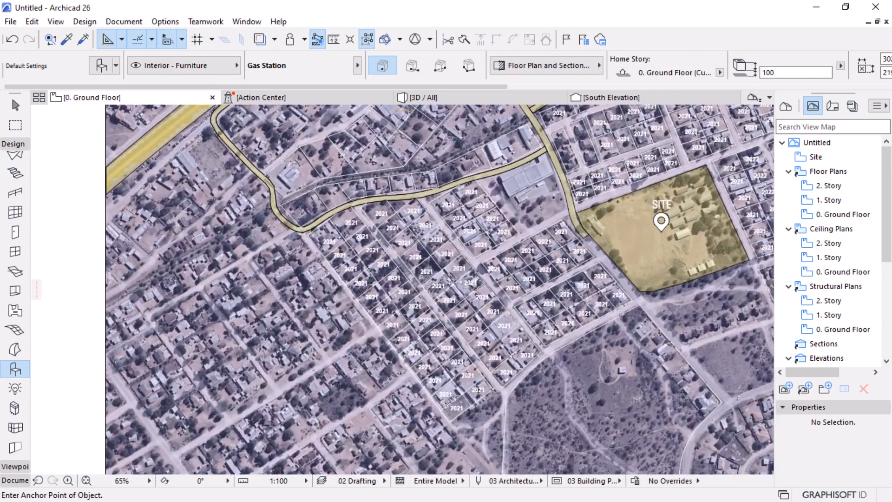
{"action": "scroll", "coordinate": [520, 344], "scroll_direction": "down", "scroll_amount": 2}
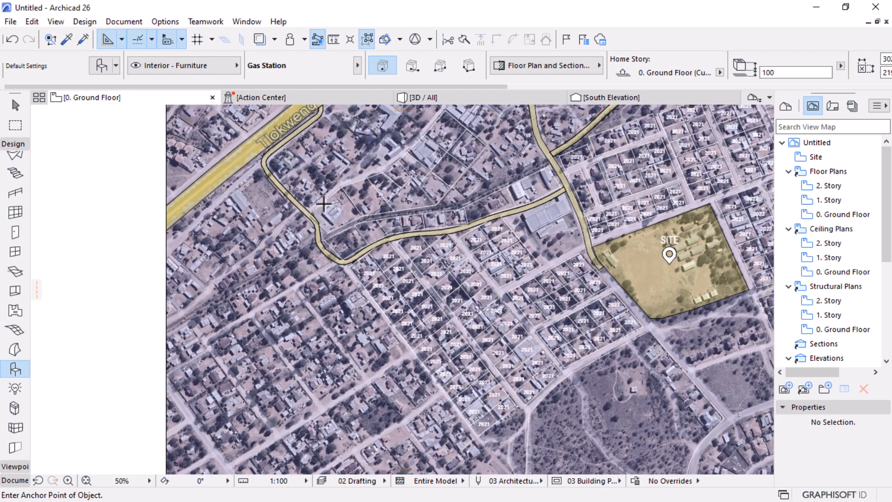
{"action": "scroll", "coordinate": [324, 198], "scroll_direction": "up", "scroll_amount": 3}
{"action": "left_click", "coordinate": [337, 214]}
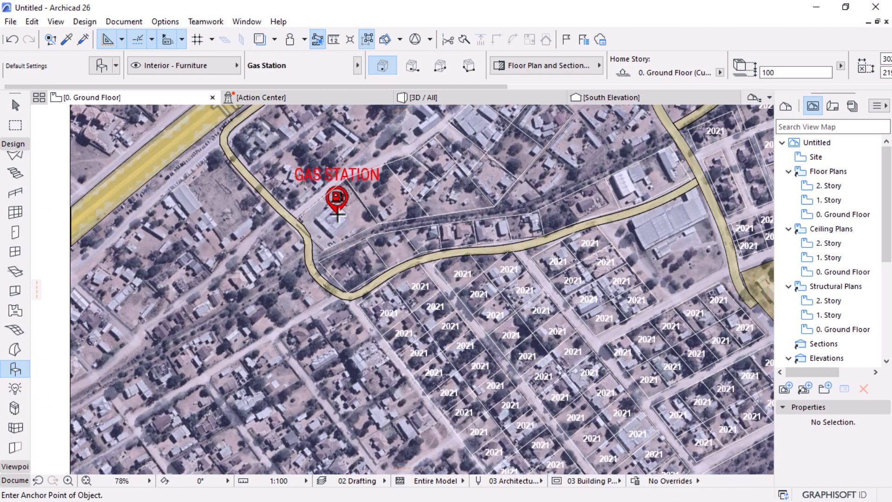
{"action": "scroll", "coordinate": [362, 251], "scroll_direction": "up", "scroll_amount": 6}
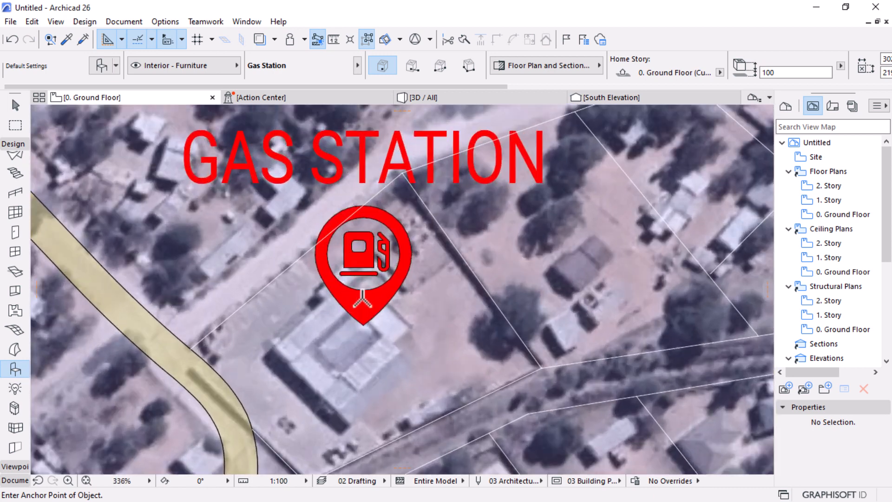
- Bring the gas station marker to the front of the display order
{"action": "key", "text": "Escape"}
{"action": "left_click", "coordinate": [371, 255]}
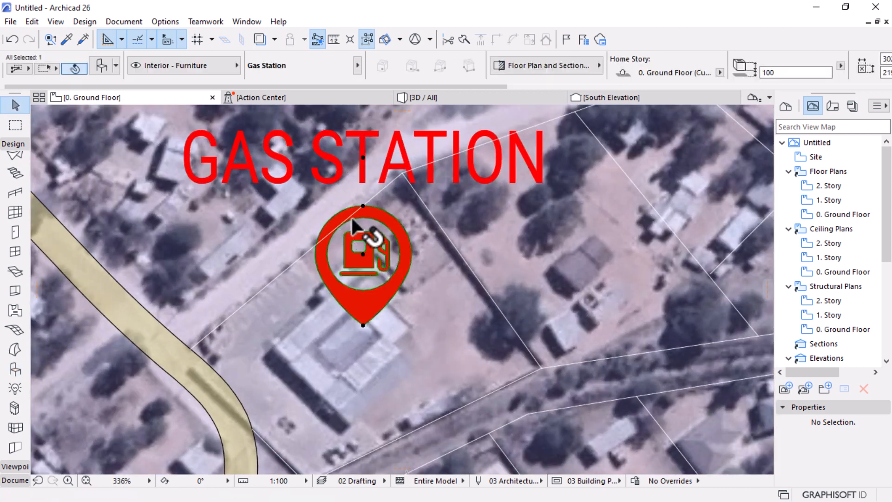
{"action": "right_click", "coordinate": [354, 259]}
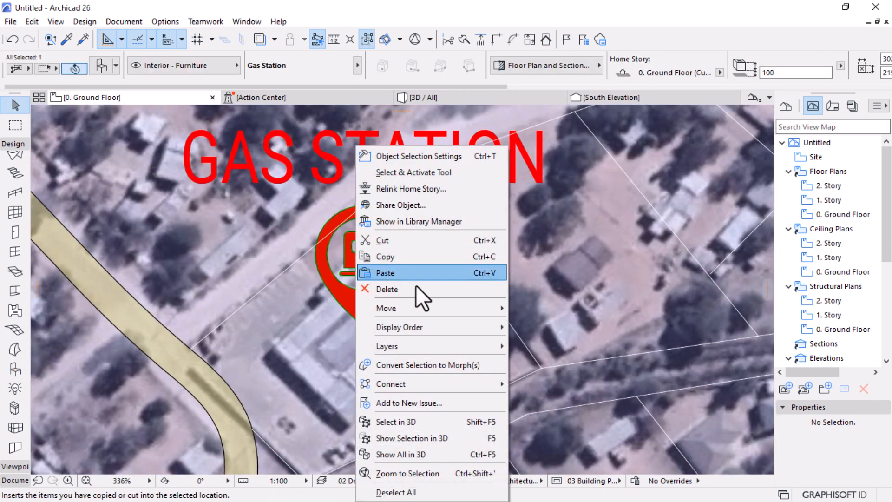
{"action": "mouse_move", "coordinate": [467, 331]}
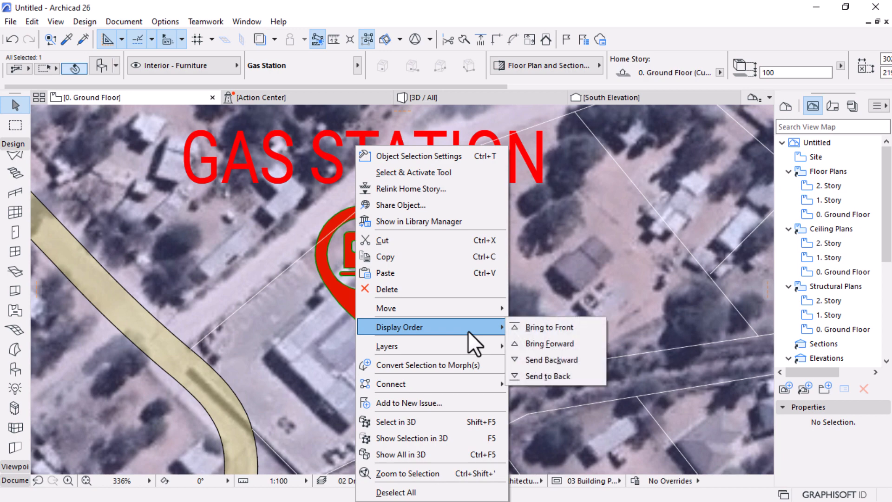
{"action": "left_click", "coordinate": [543, 330]}
- Set the placed gas station marker's icon outline pen to 20 and deselect the marker
{"action": "scroll", "coordinate": [437, 274], "scroll_direction": "down", "scroll_amount": 10}
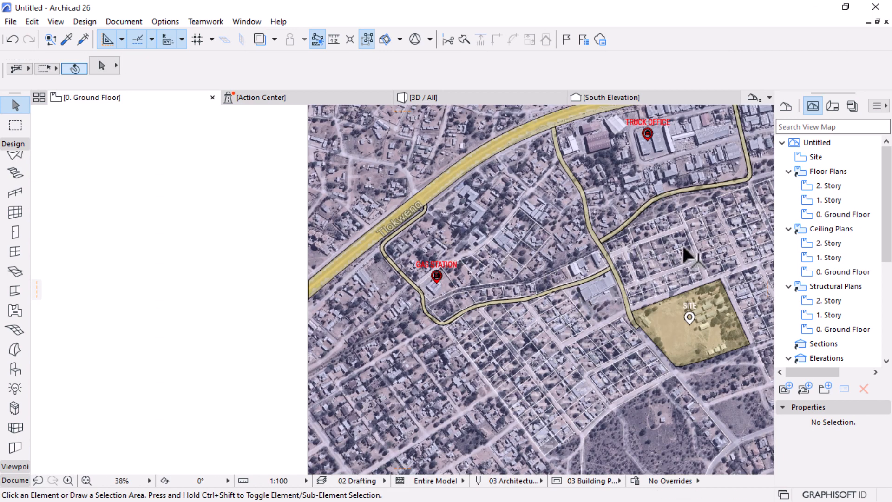
{"action": "scroll", "coordinate": [418, 298], "scroll_direction": "up", "scroll_amount": 7}
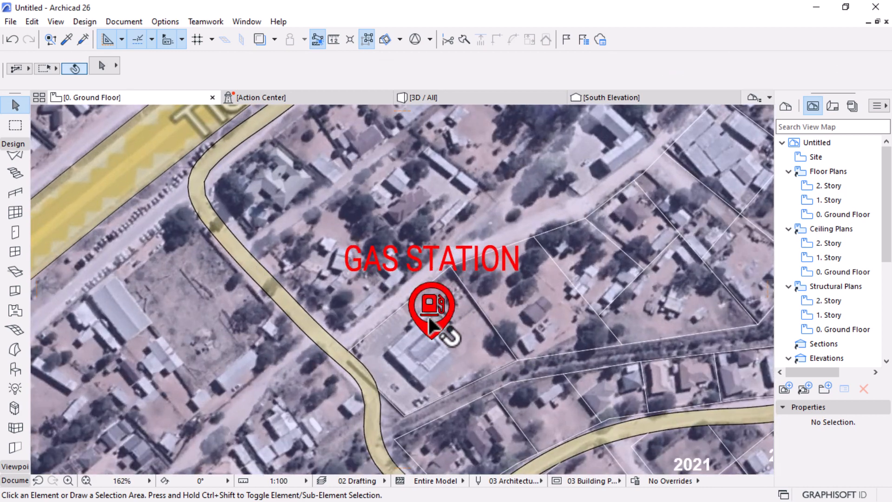
{"action": "scroll", "coordinate": [428, 316], "scroll_direction": "up", "scroll_amount": 4}
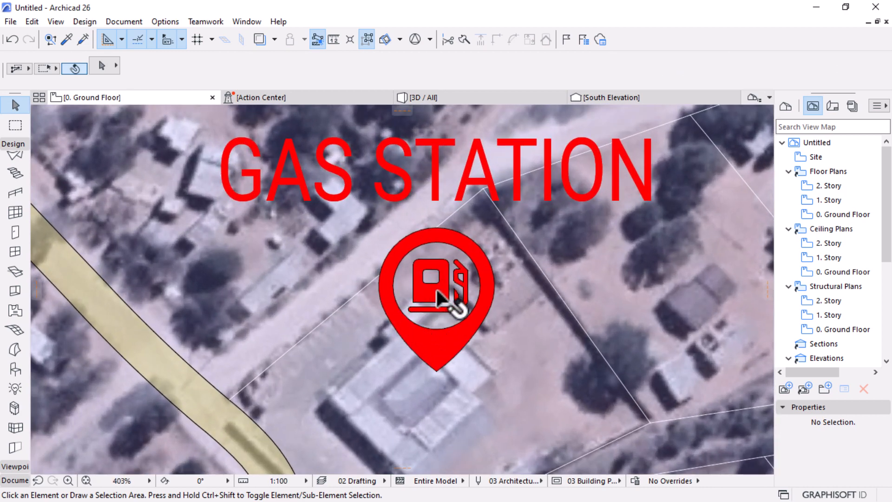
{"action": "left_click", "coordinate": [439, 300]}
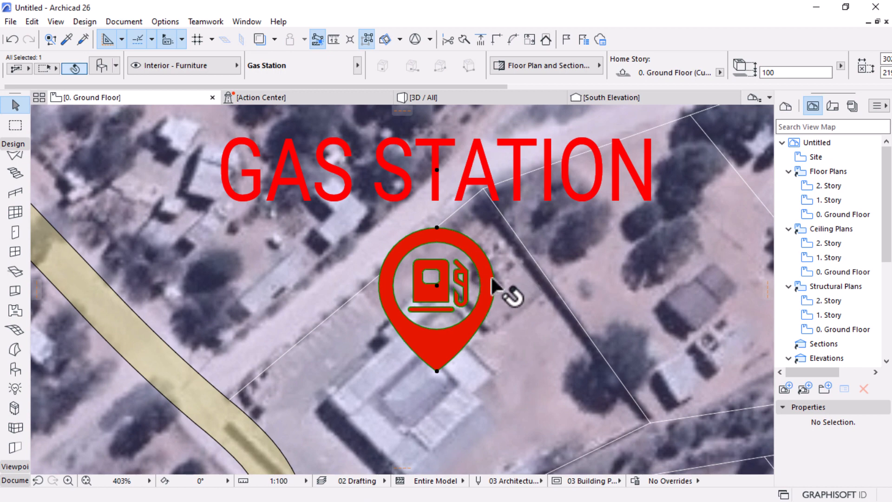
{"action": "scroll", "coordinate": [460, 280], "scroll_direction": "up", "scroll_amount": 3}
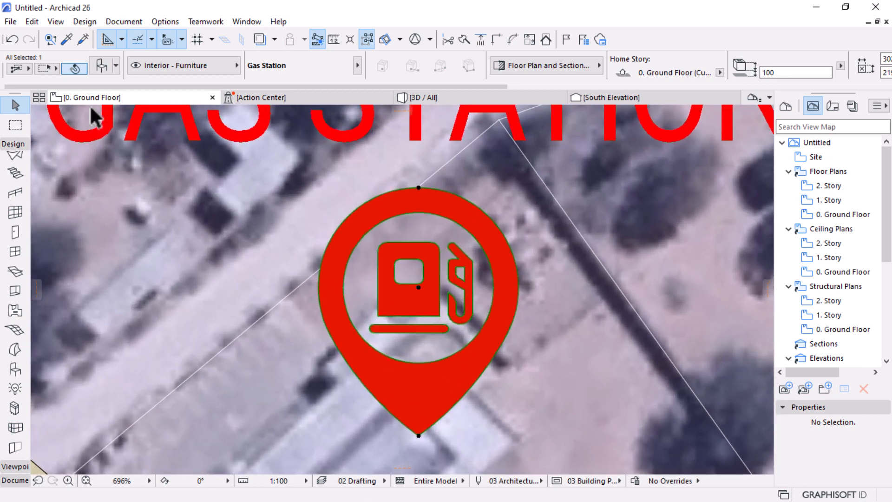
{"action": "key", "text": "ctrl+t"}
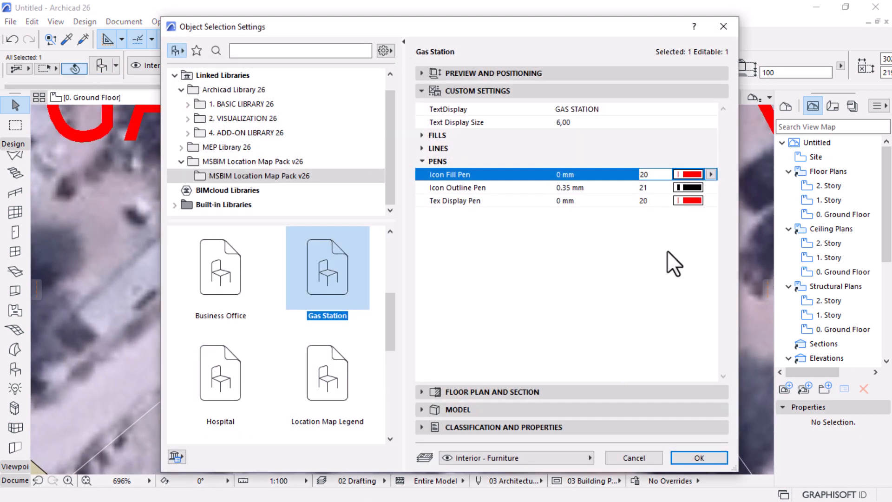
{"action": "left_click", "coordinate": [692, 187]}
{"action": "left_click", "coordinate": [708, 211]}
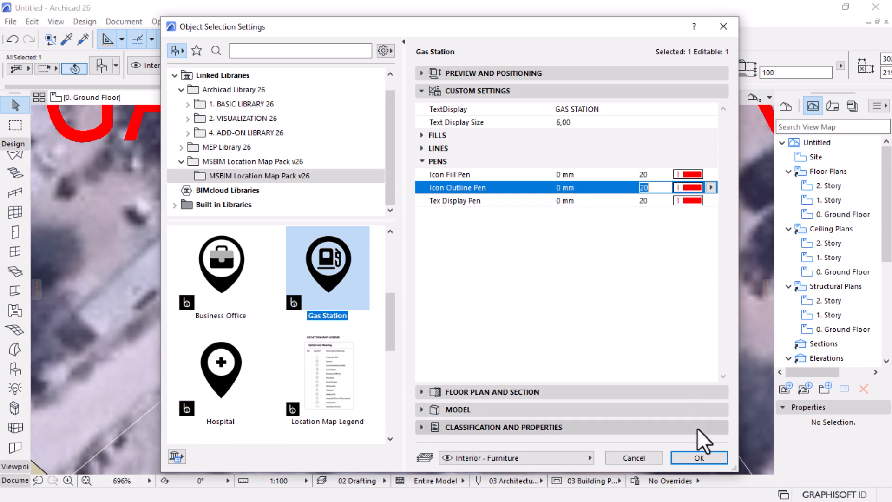
{"action": "left_click", "coordinate": [698, 457]}
{"action": "key", "text": "Escape"}
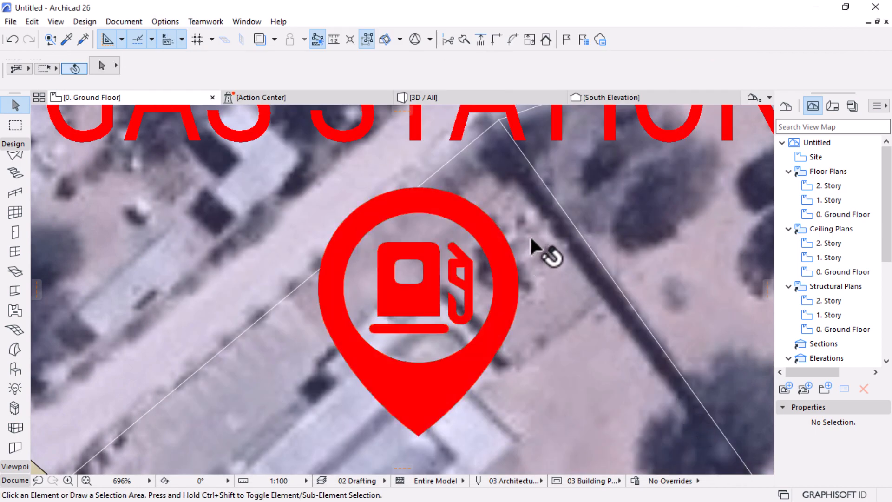
- Examine how the gas station marker reads on the map at different scales compared with the truck office marker
{"action": "scroll", "coordinate": [449, 274], "scroll_direction": "down", "scroll_amount": 10}
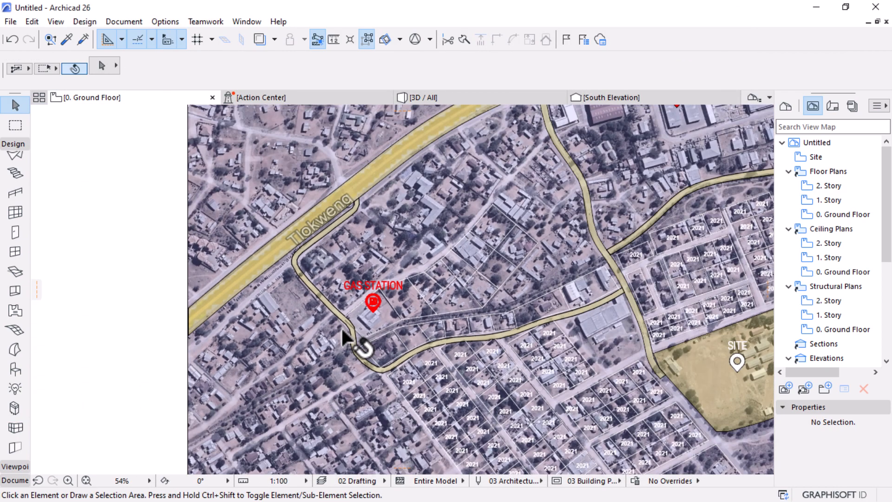
{"action": "scroll", "coordinate": [353, 327], "scroll_direction": "down", "scroll_amount": 2}
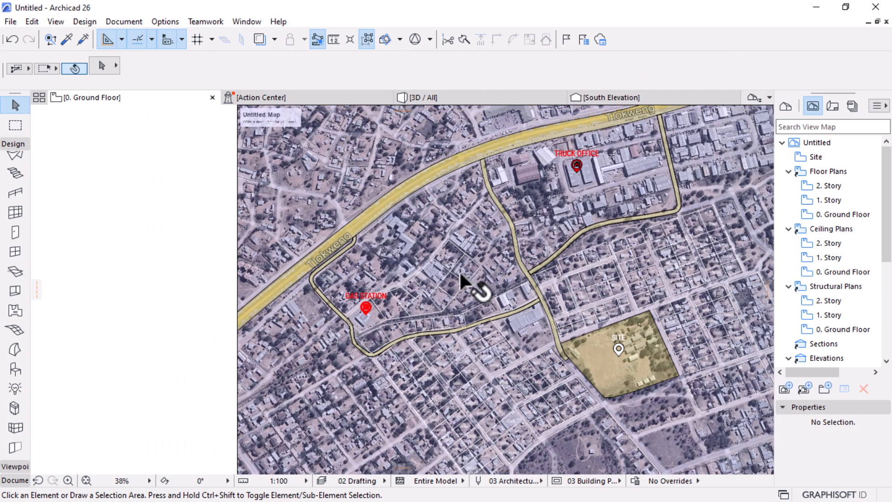
{"action": "scroll", "coordinate": [360, 316], "scroll_direction": "up", "scroll_amount": 3}
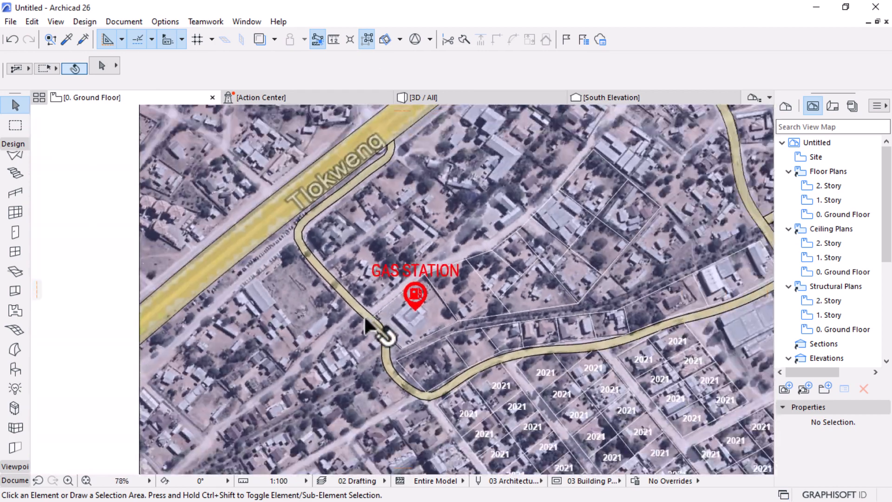
{"action": "scroll", "coordinate": [367, 325], "scroll_direction": "down", "scroll_amount": 2}
{"action": "scroll", "coordinate": [371, 295], "scroll_direction": "up", "scroll_amount": 5}
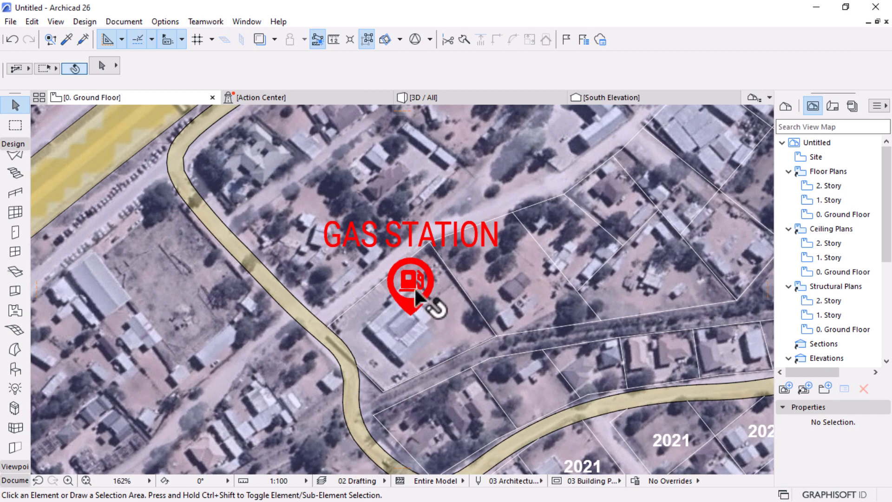
{"action": "scroll", "coordinate": [406, 292], "scroll_direction": "down", "scroll_amount": 6}
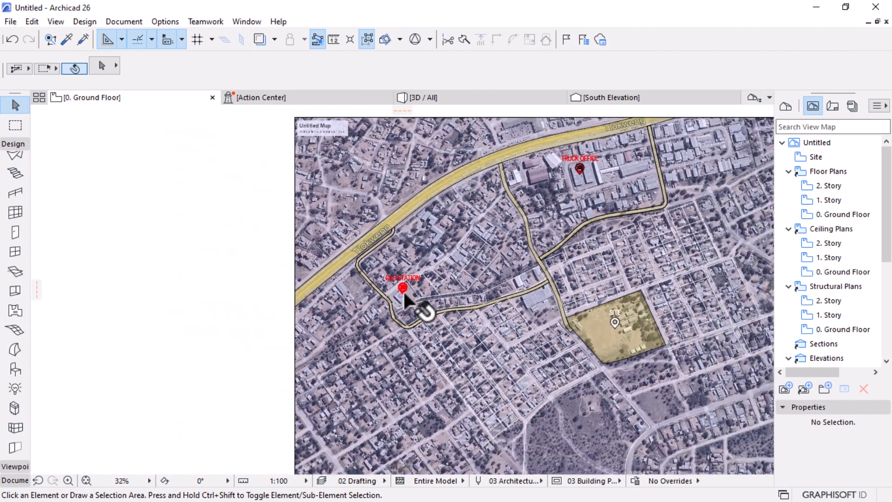
{"action": "scroll", "coordinate": [404, 300], "scroll_direction": "down", "scroll_amount": 1}
{"action": "scroll", "coordinate": [408, 293], "scroll_direction": "up", "scroll_amount": 3}
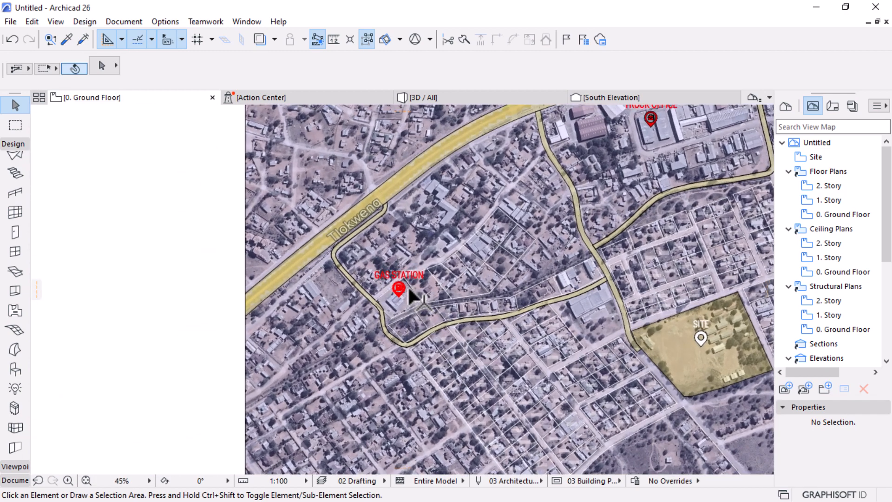
- Undo the outline pen change on the gas station marker and deselect it
{"action": "key", "text": "ctrl+z"}
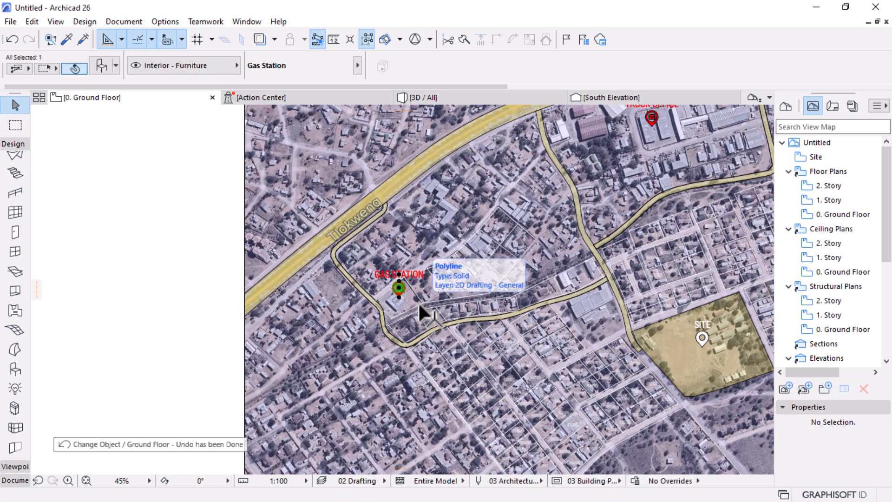
{"action": "key", "text": "Escape"}
{"action": "scroll", "coordinate": [418, 301], "scroll_direction": "up", "scroll_amount": 4}
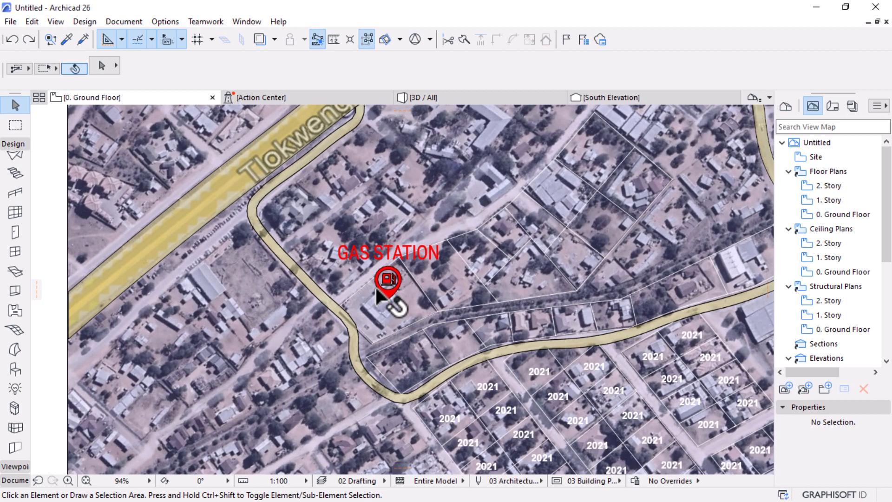
{"action": "scroll", "coordinate": [368, 285], "scroll_direction": "down", "scroll_amount": 5}
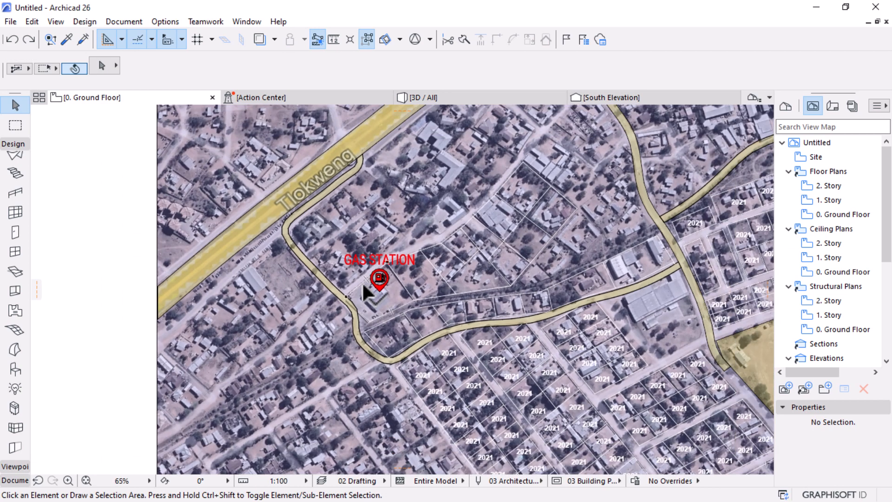
- Start placing a new object and choose the Hospital marker from the MSBIM Location Map Pack v26 library
{"action": "scroll", "coordinate": [581, 220], "scroll_direction": "up", "scroll_amount": 1}
{"action": "key", "text": "w"}
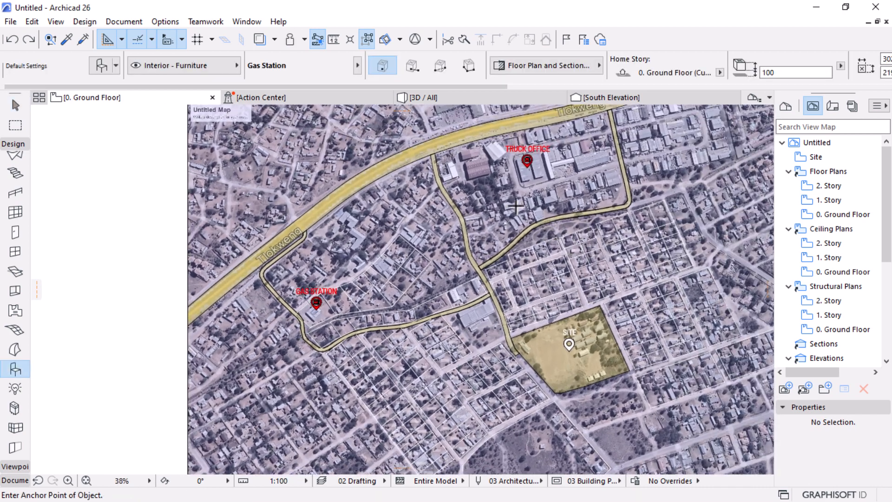
{"action": "key", "text": "ctrl+t"}
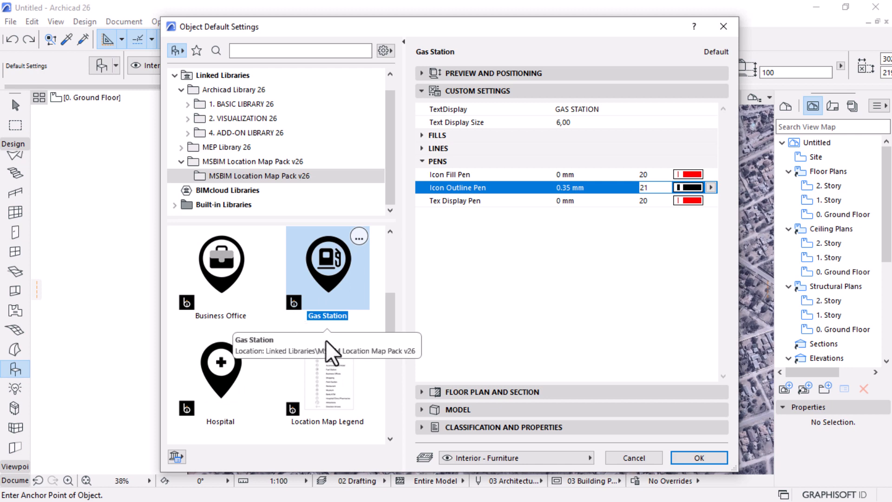
{"action": "scroll", "coordinate": [303, 363], "scroll_direction": "down", "scroll_amount": 1}
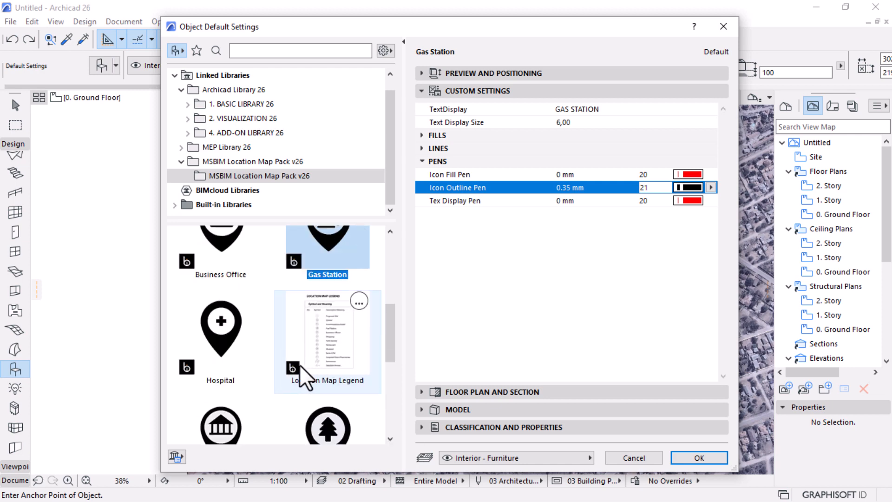
{"action": "scroll", "coordinate": [299, 365], "scroll_direction": "down", "scroll_amount": 4}
{"action": "scroll", "coordinate": [299, 364], "scroll_direction": "up", "scroll_amount": 3}
{"action": "left_click", "coordinate": [229, 298]}
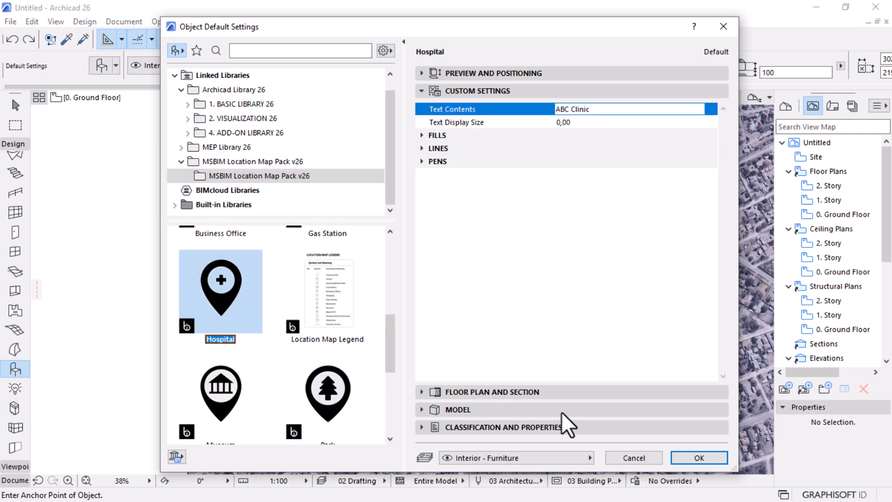
- Set the default Hospital marker's text display and icon fill pens to 20 and its icon outline pen to 21
{"action": "left_click", "coordinate": [421, 160]}
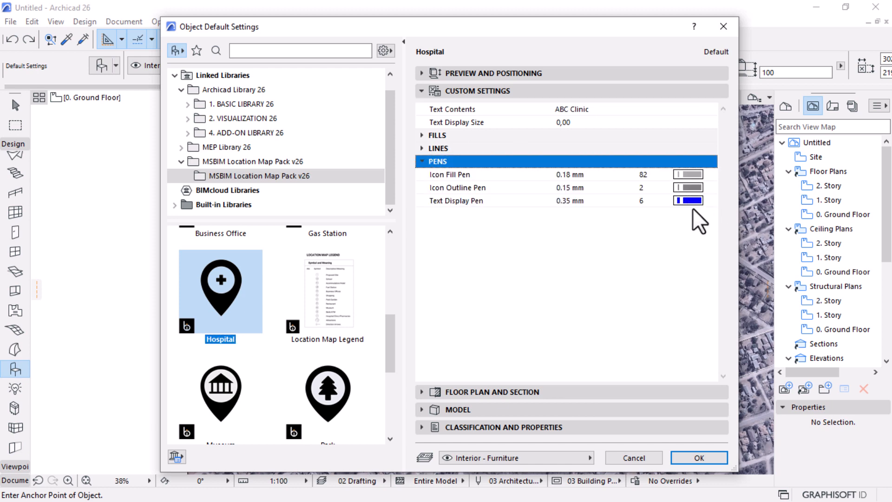
{"action": "left_click", "coordinate": [693, 200]}
{"action": "left_click", "coordinate": [709, 224]}
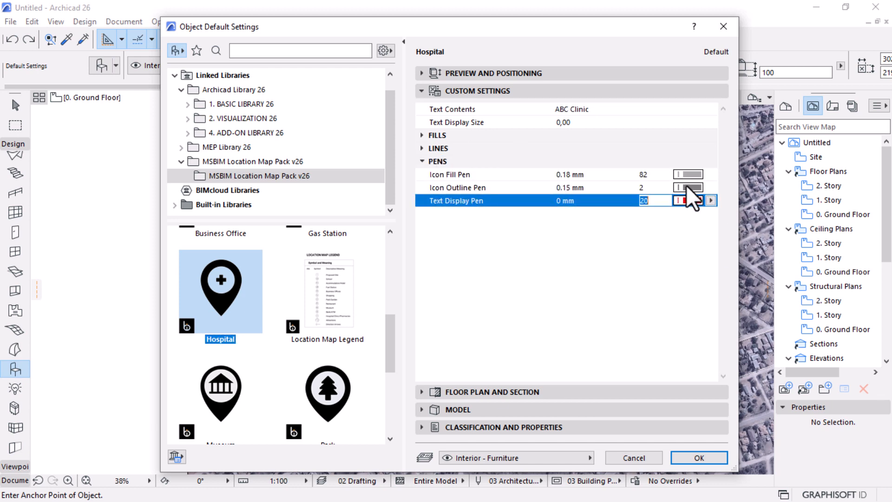
{"action": "left_click", "coordinate": [689, 188]}
{"action": "left_click", "coordinate": [486, 223]}
{"action": "left_click", "coordinate": [686, 172]}
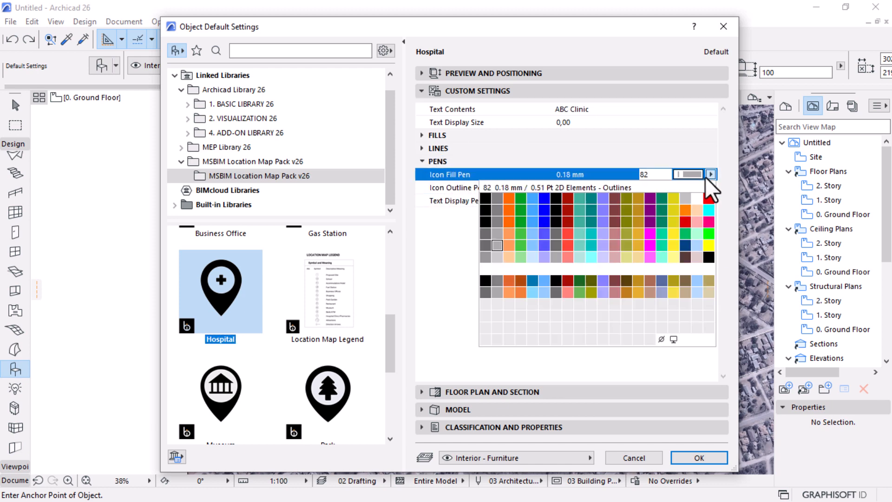
{"action": "left_click", "coordinate": [707, 198]}
{"action": "left_click", "coordinate": [697, 458]}
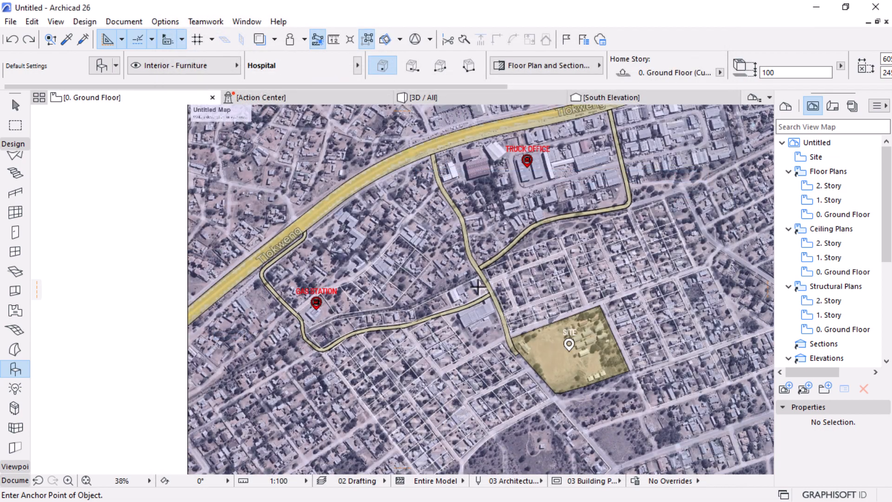
- Place the Hospital marker by the street junction east of the site and bring it to the front of the display order
{"action": "scroll", "coordinate": [473, 286], "scroll_direction": "down", "scroll_amount": 2}
{"action": "scroll", "coordinate": [650, 348], "scroll_direction": "up", "scroll_amount": 5}
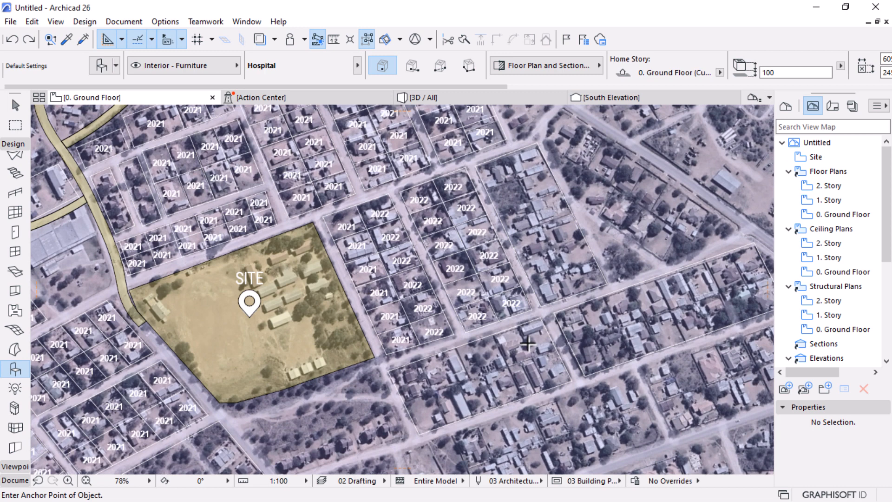
{"action": "scroll", "coordinate": [533, 346], "scroll_direction": "up", "scroll_amount": 3}
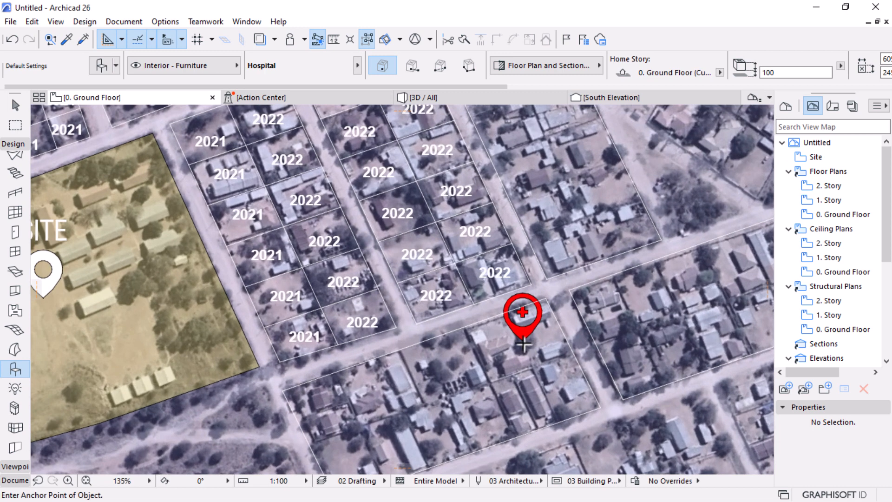
{"action": "left_click", "coordinate": [521, 339]}
{"action": "right_click", "coordinate": [521, 338]}
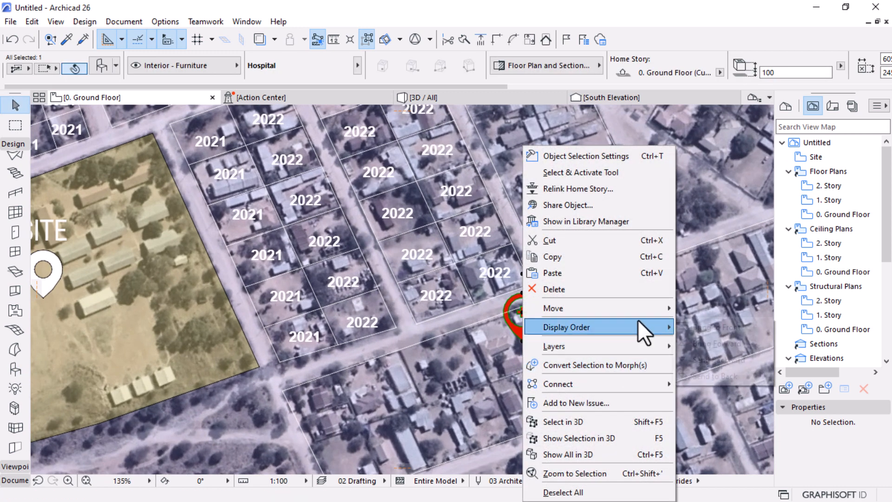
{"action": "mouse_move", "coordinate": [640, 327]}
{"action": "left_click", "coordinate": [750, 326]}
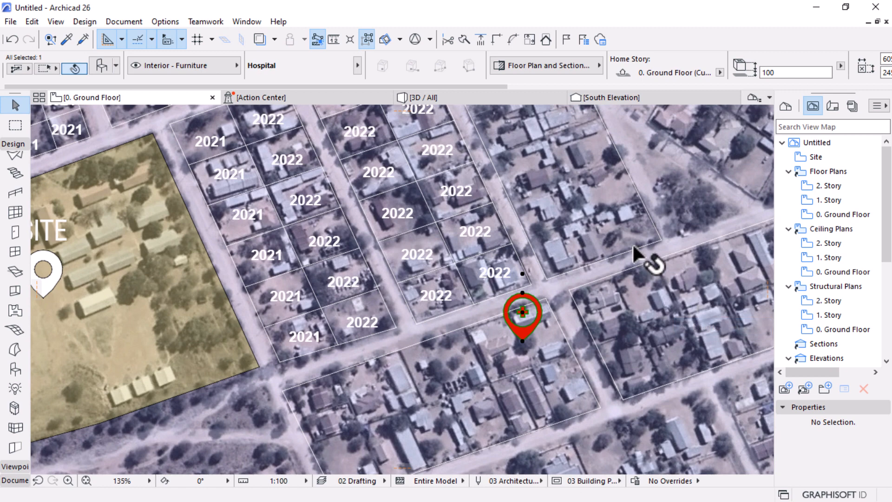
- Set a text display size on the placed Hospital marker so its ABC Clinic label shows, and deselect it
{"action": "left_click", "coordinate": [92, 68]}
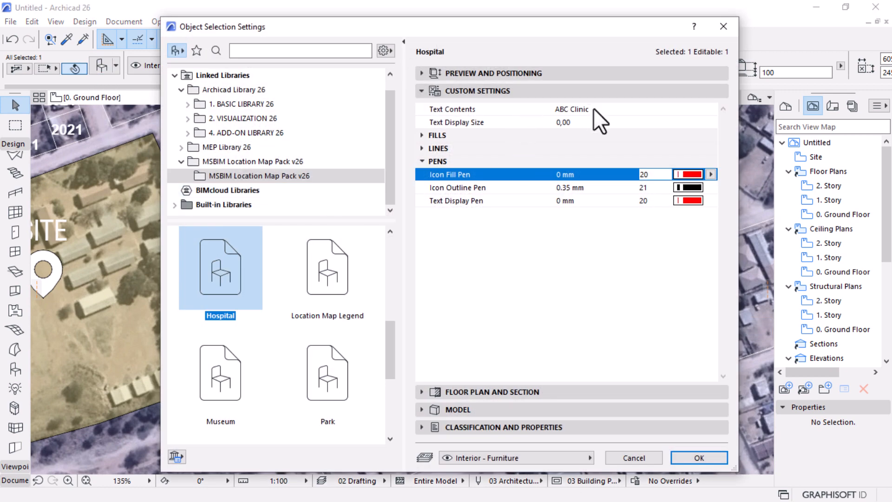
{"action": "left_click", "coordinate": [594, 110]}
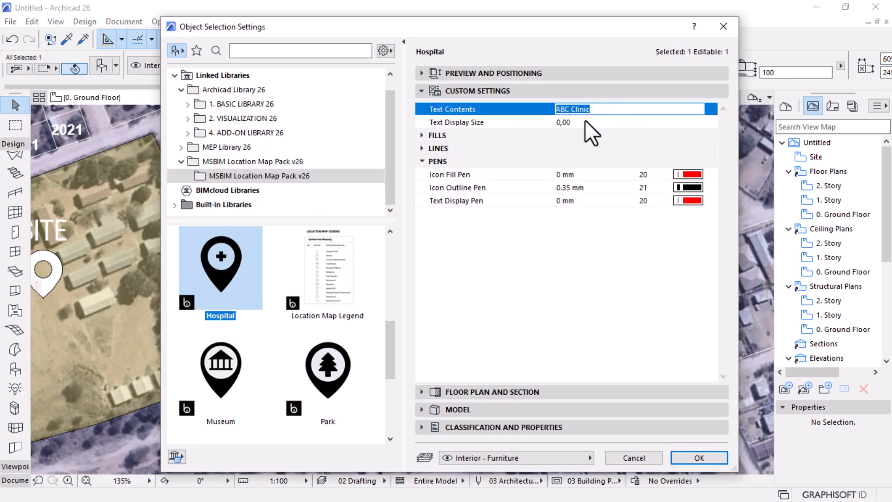
{"action": "left_click", "coordinate": [571, 122]}
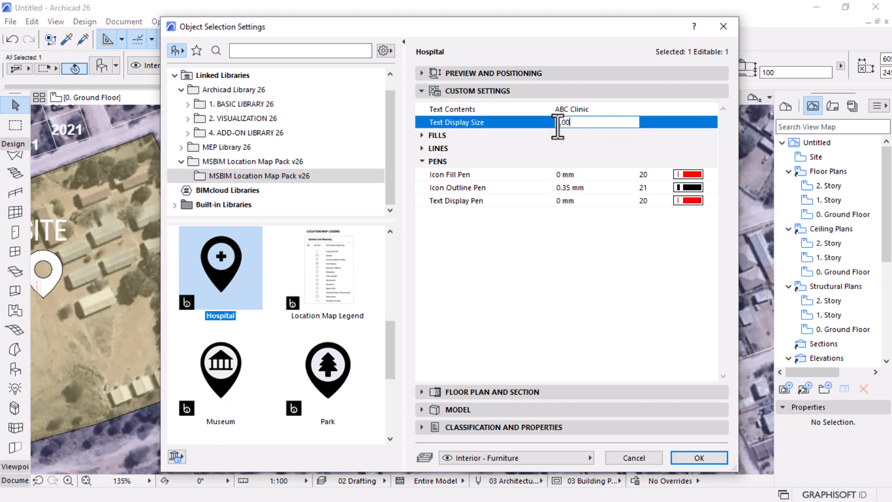
{"action": "left_click_drag", "start_coordinate": [605, 40], "coordinate": [487, 100]}
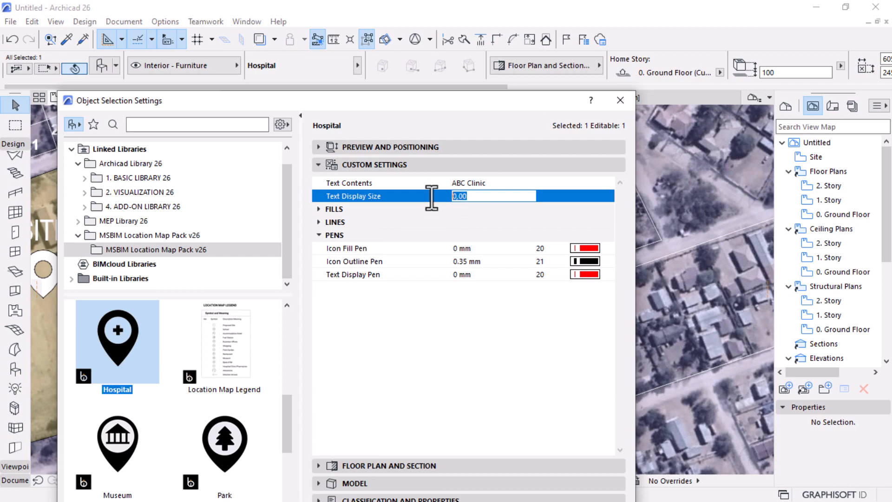
{"action": "key", "text": "Return"}
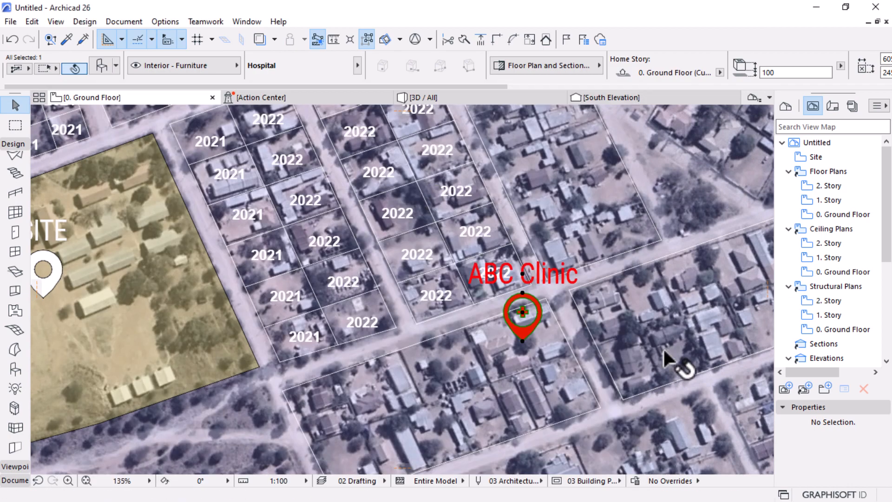
{"action": "left_click", "coordinate": [570, 279]}
- Examine how the ABC Clinic marker reads on the map at different scales alongside the other landmarks
{"action": "scroll", "coordinate": [573, 278], "scroll_direction": "down", "scroll_amount": 3}
{"action": "scroll", "coordinate": [576, 284], "scroll_direction": "down", "scroll_amount": 2}
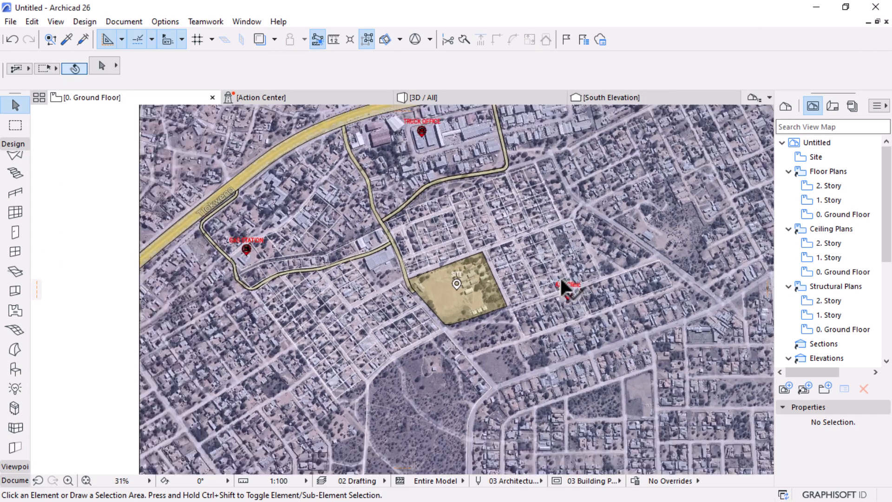
{"action": "scroll", "coordinate": [564, 284], "scroll_direction": "up", "scroll_amount": 5}
{"action": "scroll", "coordinate": [563, 320], "scroll_direction": "down", "scroll_amount": 2}
{"action": "scroll", "coordinate": [539, 319], "scroll_direction": "down", "scroll_amount": 3}
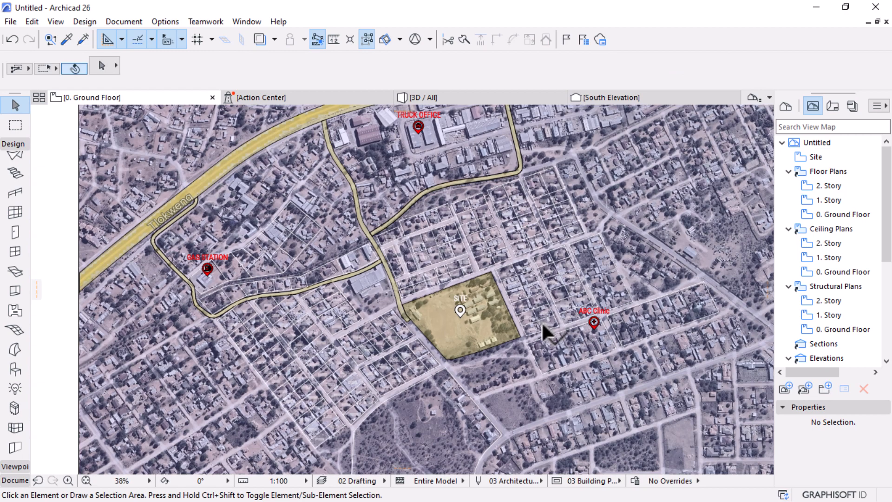
{"action": "scroll", "coordinate": [541, 322], "scroll_direction": "down", "scroll_amount": 1}
{"action": "scroll", "coordinate": [470, 205], "scroll_direction": "up", "scroll_amount": 1}
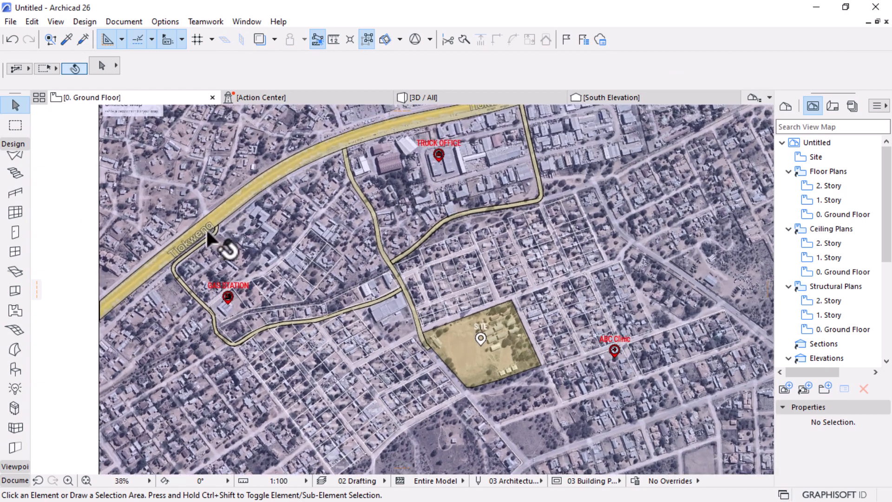
- Start placing another object and choose the Restaurant marker from the location map library
{"action": "key", "text": "w"}
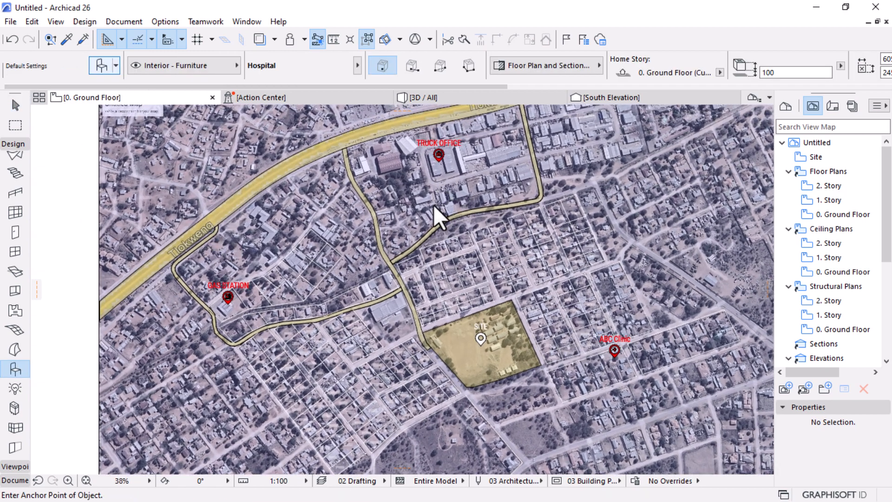
{"action": "key", "text": "ctrl+t"}
{"action": "scroll", "coordinate": [239, 356], "scroll_direction": "down", "scroll_amount": 4}
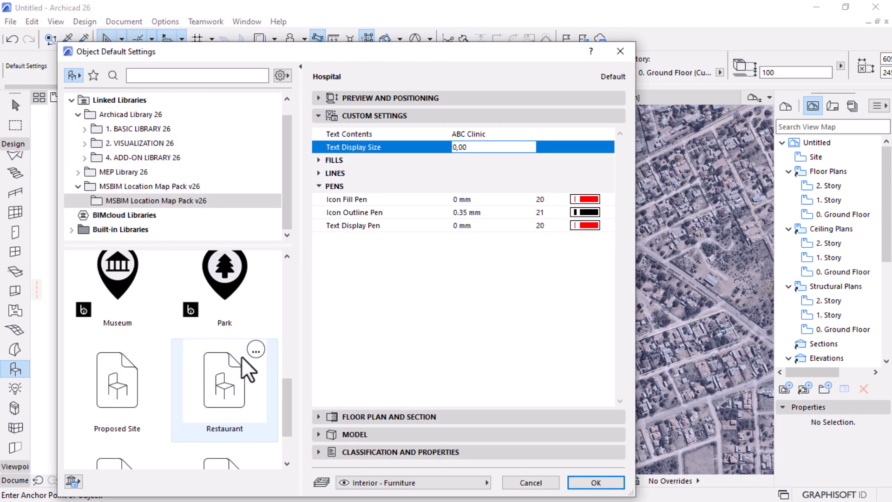
{"action": "scroll", "coordinate": [241, 362], "scroll_direction": "up", "scroll_amount": 1}
{"action": "left_click", "coordinate": [225, 339]}
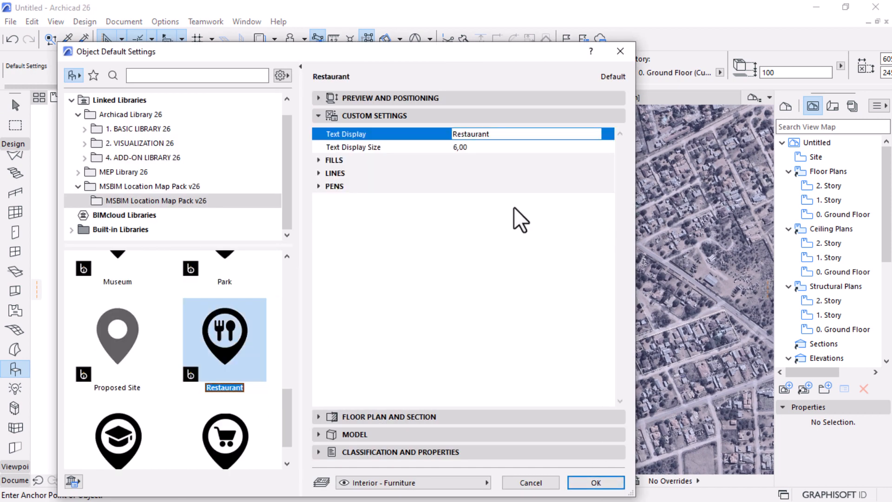
- Set the default Restaurant marker's text display and icon fill pens to 20 and its icon outline pen to 21
{"action": "left_click", "coordinate": [328, 186]}
{"action": "left_click", "coordinate": [323, 186]}
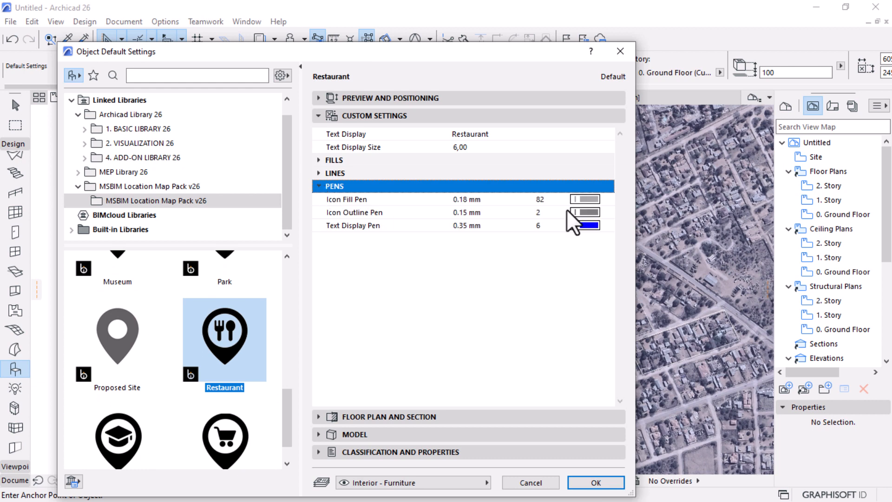
{"action": "left_click", "coordinate": [585, 226]}
{"action": "left_click", "coordinate": [843, 224]}
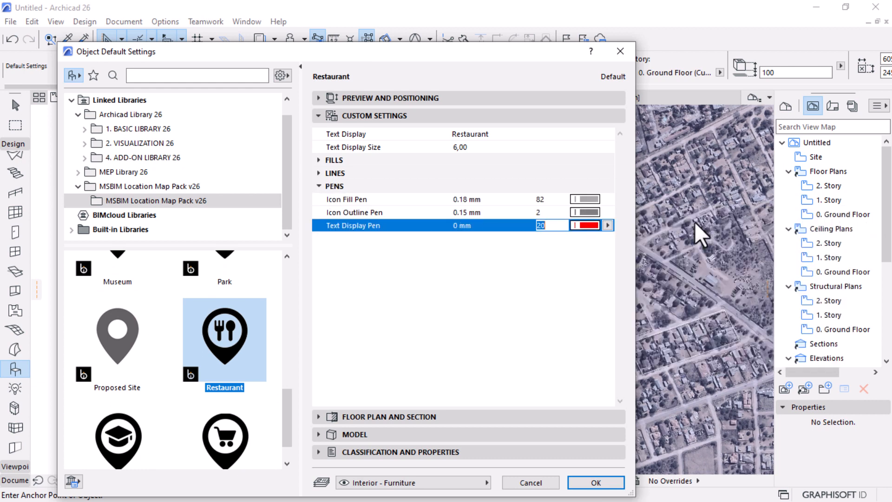
{"action": "left_click", "coordinate": [586, 212]}
{"action": "left_click", "coordinate": [621, 222]}
{"action": "left_click", "coordinate": [583, 199]}
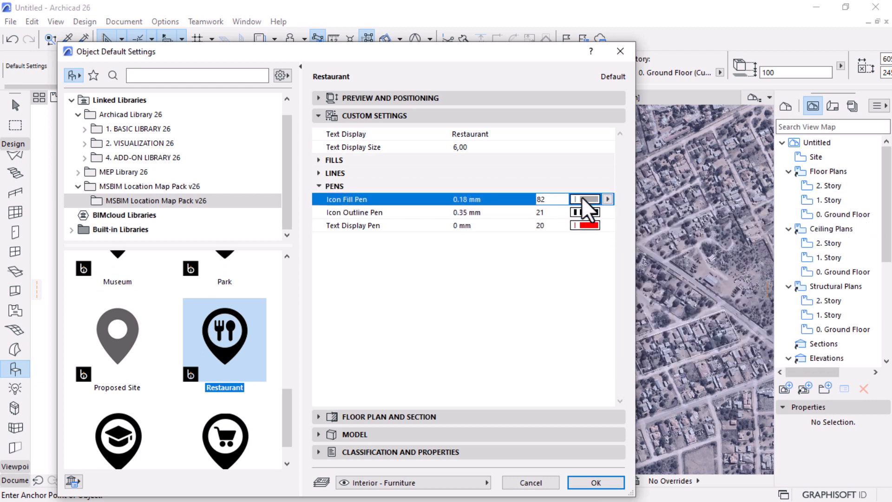
{"action": "left_click", "coordinate": [843, 198]}
{"action": "left_click", "coordinate": [595, 482]}
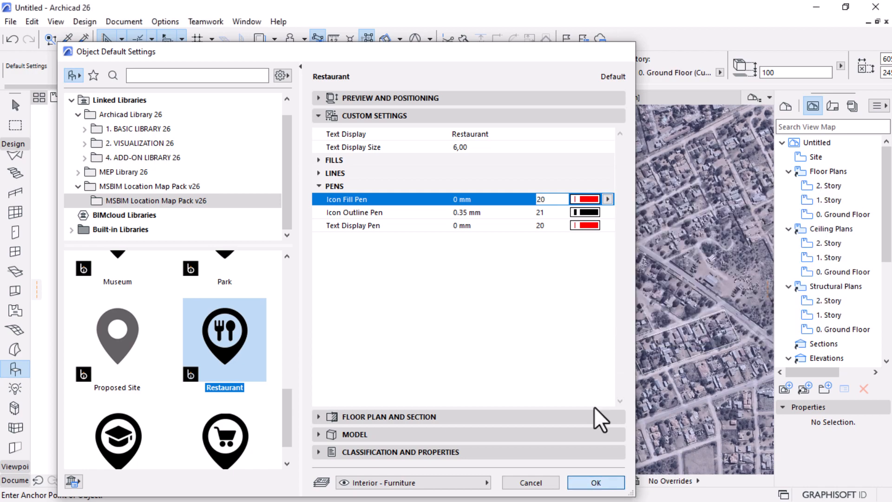
- Place one Restaurant marker just south of the truck office and another north of the Tlokweng main road
{"action": "scroll", "coordinate": [378, 162], "scroll_direction": "up", "scroll_amount": 3}
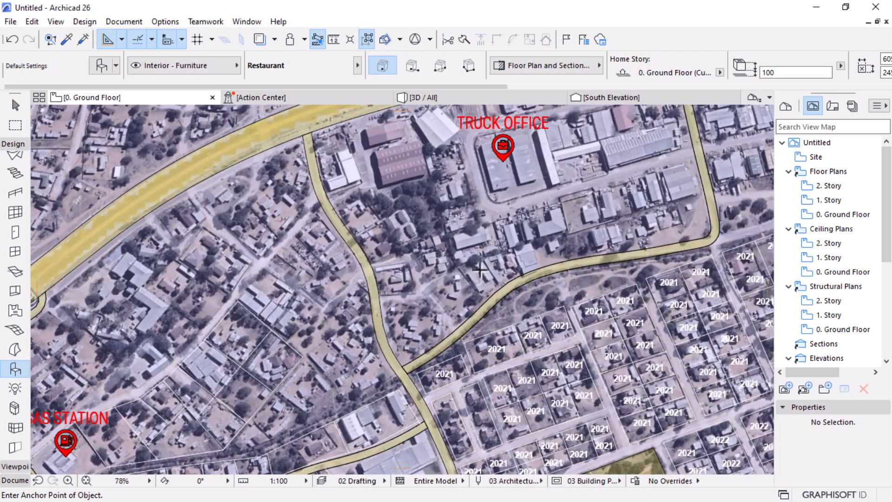
{"action": "scroll", "coordinate": [503, 205], "scroll_direction": "down", "scroll_amount": 3}
{"action": "scroll", "coordinate": [321, 179], "scroll_direction": "up", "scroll_amount": 2}
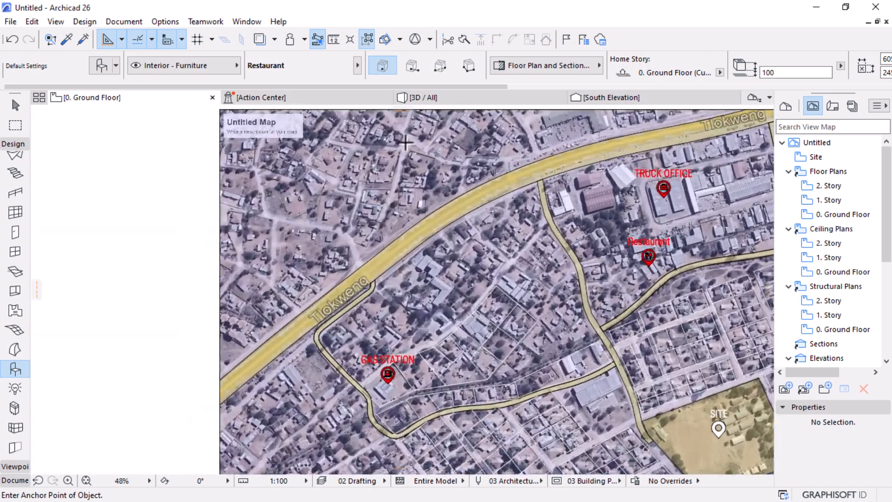
{"action": "scroll", "coordinate": [574, 188], "scroll_direction": "down", "scroll_amount": 5}
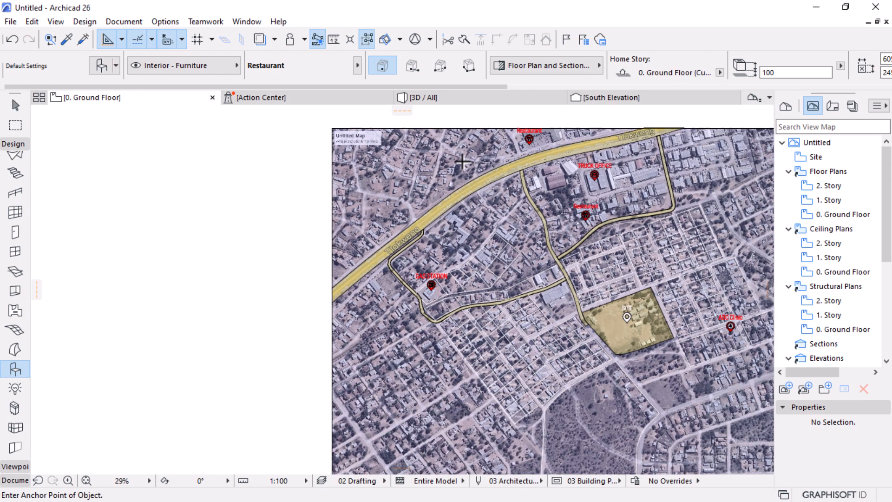
{"action": "scroll", "coordinate": [575, 188], "scroll_direction": "up", "scroll_amount": 2}
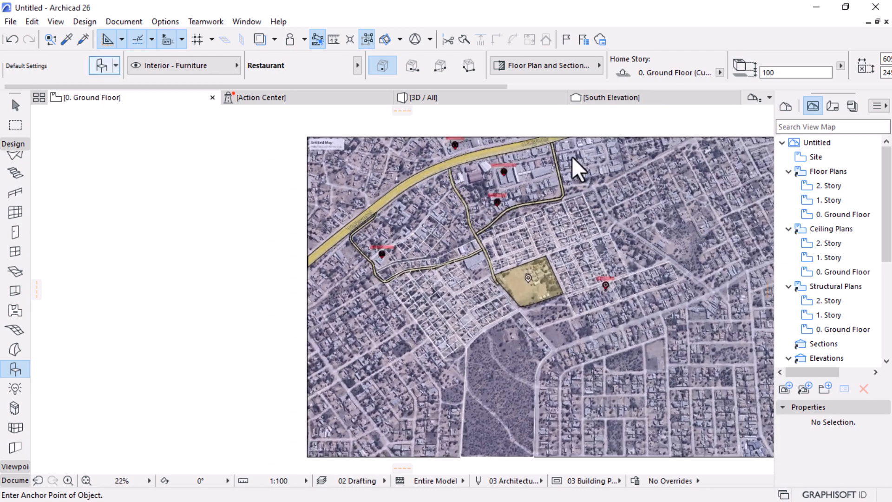
- Choose the Store marker from the location map library as the next object to place
{"action": "key", "text": "ctrl+t"}
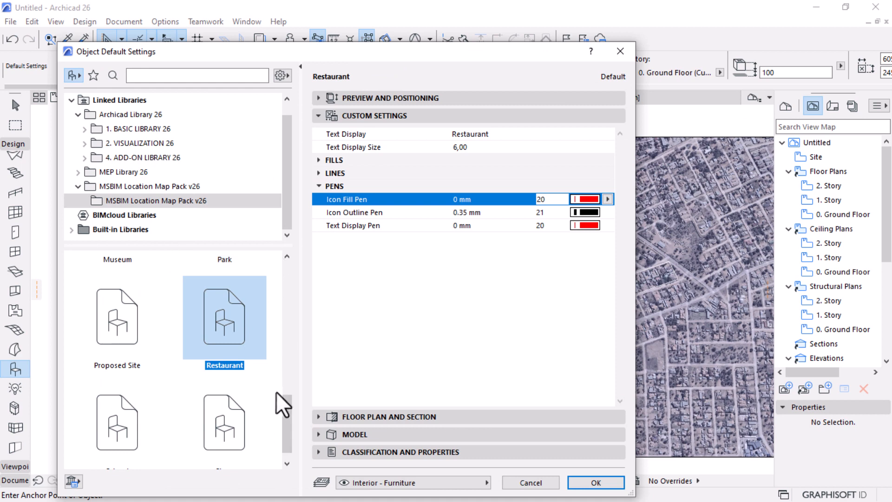
{"action": "left_click_drag", "start_coordinate": [289, 370], "coordinate": [286, 442]}
{"action": "left_click", "coordinate": [225, 402]}
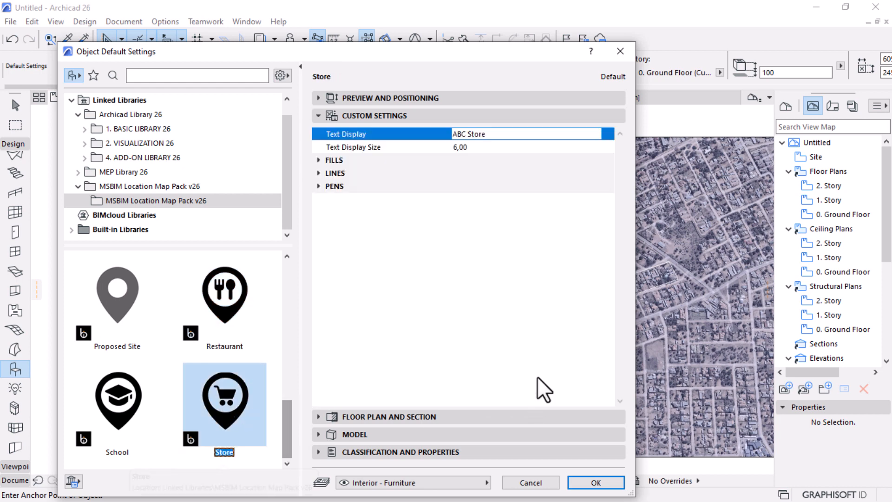
- Set the default Store marker's icon fill and text pens to 20 and its outline pen to 21
{"action": "left_click", "coordinate": [320, 187]}
{"action": "left_click", "coordinate": [586, 199]}
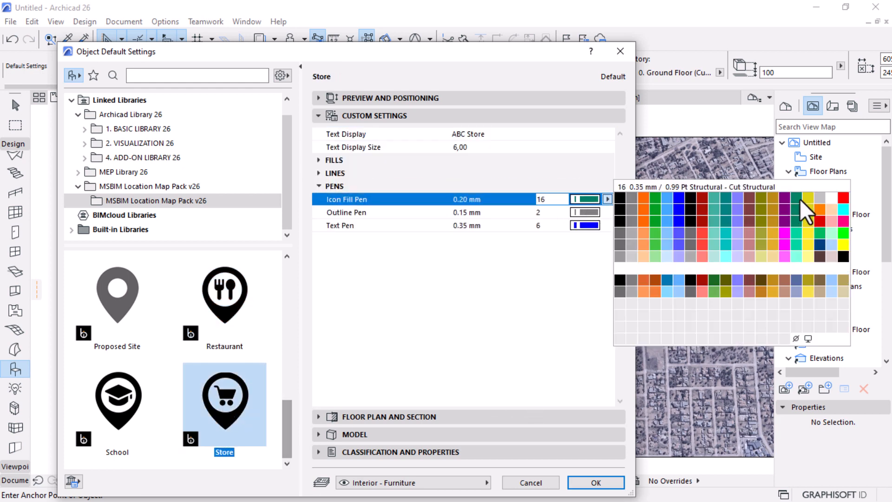
{"action": "left_click", "coordinate": [831, 198]}
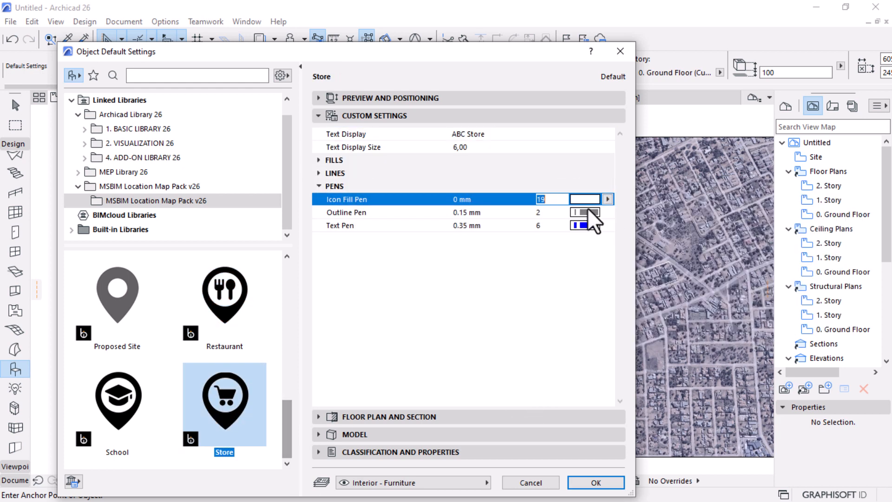
{"action": "left_click", "coordinate": [599, 200]}
{"action": "left_click", "coordinate": [841, 199]}
{"action": "left_click", "coordinate": [581, 213]}
{"action": "left_click", "coordinate": [620, 216]}
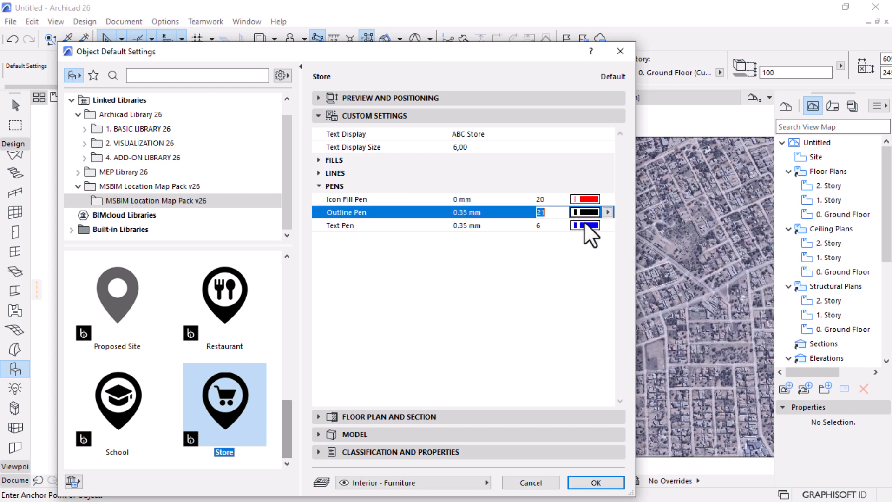
{"action": "left_click", "coordinate": [584, 225]}
{"action": "left_click", "coordinate": [843, 225]}
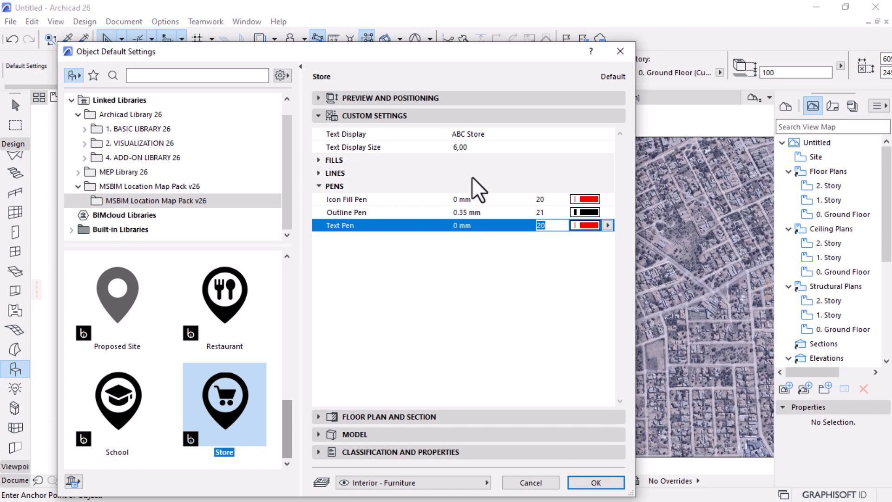
{"action": "left_click", "coordinate": [595, 482]}
- Place one Store marker just east of the Restaurant marker on the north side of the Tlokweng main road
{"action": "scroll", "coordinate": [470, 145], "scroll_direction": "up", "scroll_amount": 6}
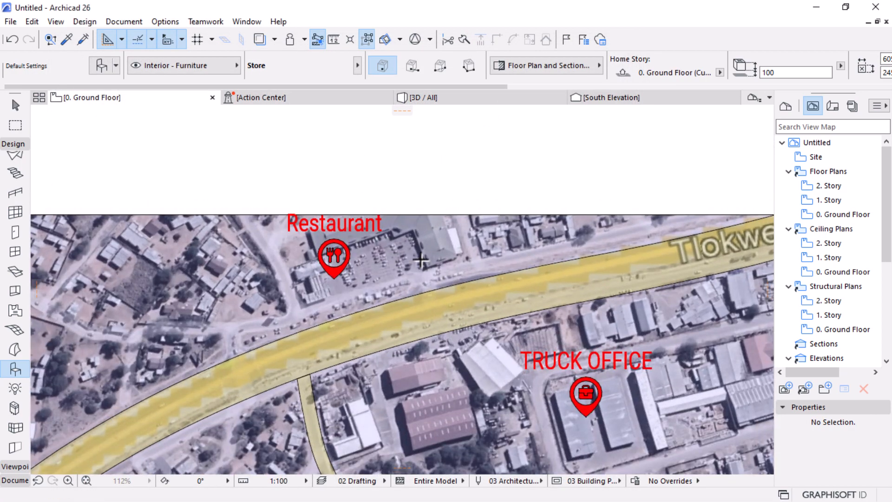
{"action": "left_click", "coordinate": [421, 261]}
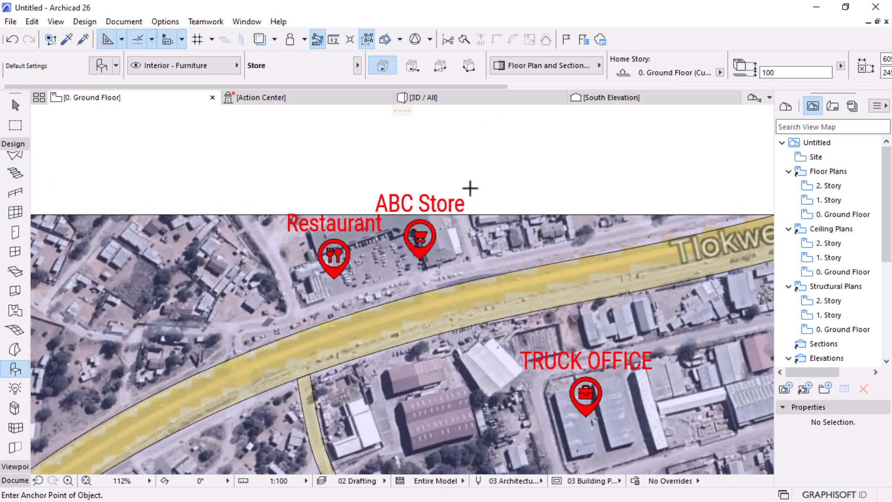
{"action": "scroll", "coordinate": [434, 139], "scroll_direction": "down", "scroll_amount": 8}
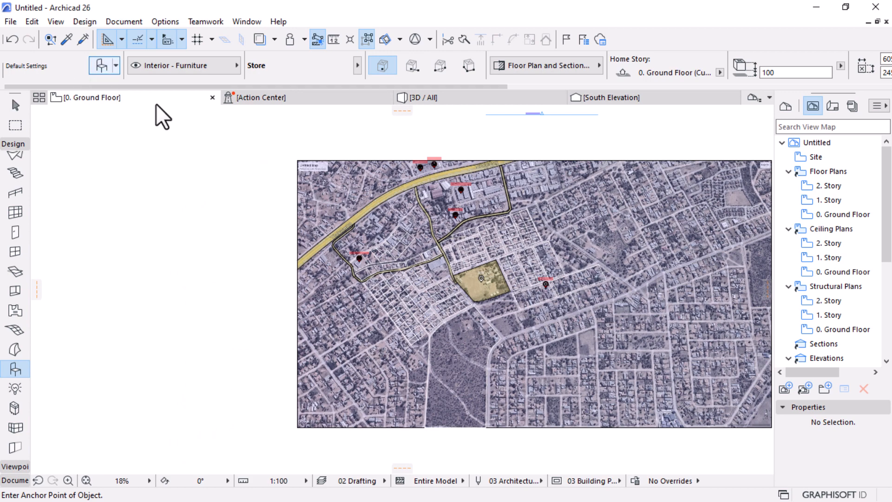
- Choose the Accomodation marker from the location map library as the next object to place
{"action": "key", "text": "ctrl+t"}
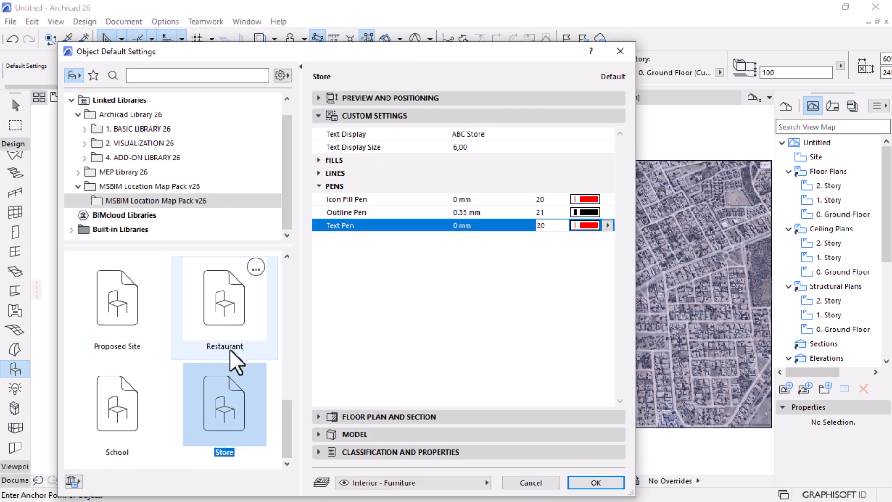
{"action": "scroll", "coordinate": [269, 353], "scroll_direction": "up", "scroll_amount": 2}
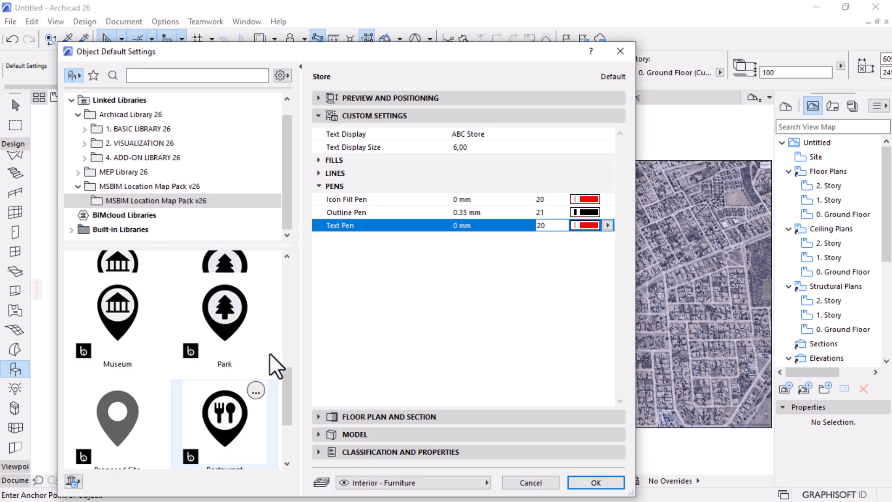
{"action": "scroll", "coordinate": [269, 353], "scroll_direction": "up", "scroll_amount": 8}
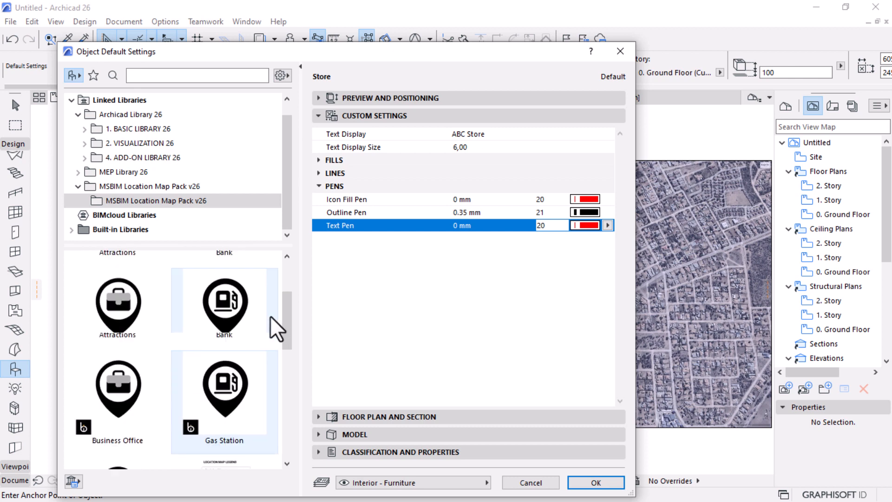
{"action": "scroll", "coordinate": [269, 316], "scroll_direction": "down", "scroll_amount": 3}
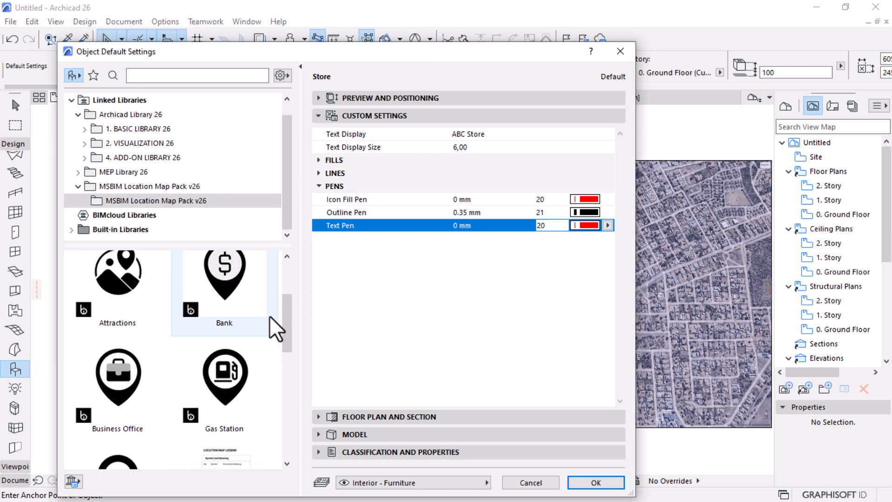
{"action": "scroll", "coordinate": [269, 316], "scroll_direction": "down", "scroll_amount": 5}
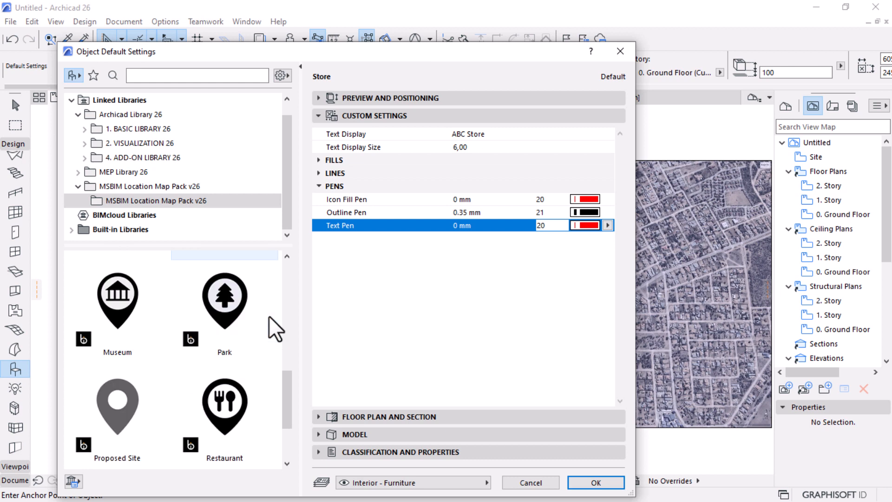
{"action": "scroll", "coordinate": [268, 316], "scroll_direction": "down", "scroll_amount": 2}
{"action": "scroll", "coordinate": [268, 316], "scroll_direction": "up", "scroll_amount": 2}
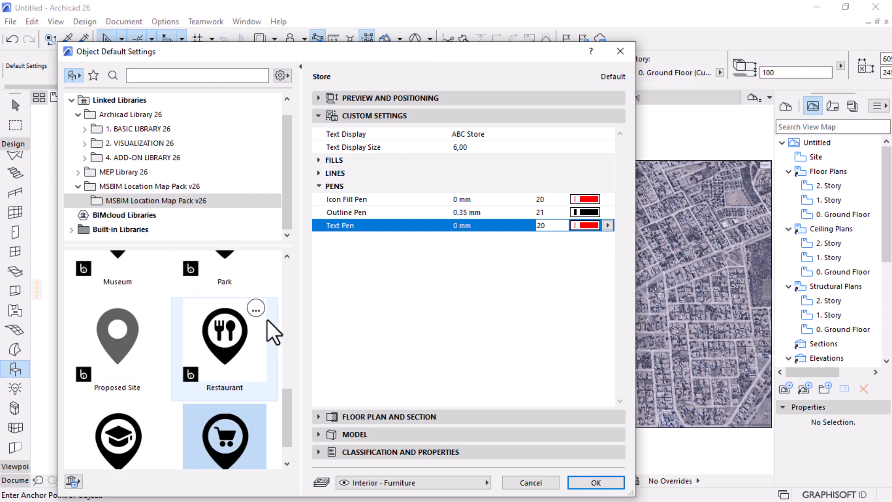
{"action": "scroll", "coordinate": [266, 319], "scroll_direction": "up", "scroll_amount": 3}
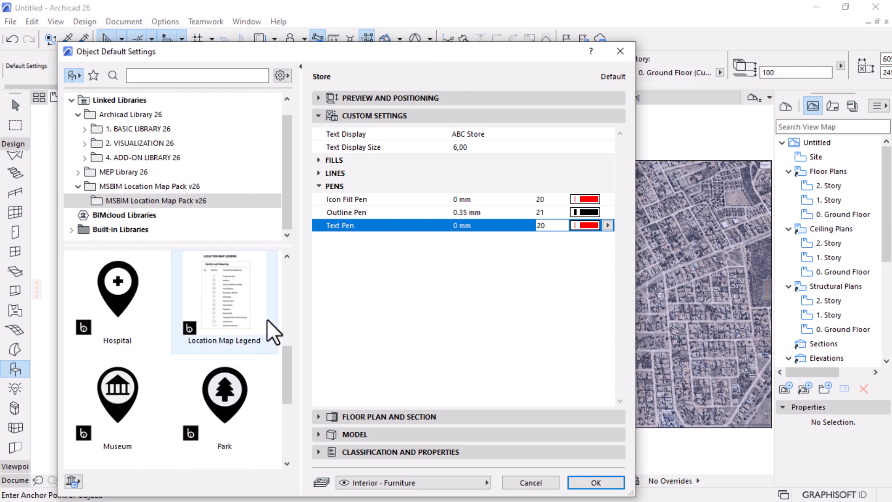
{"action": "scroll", "coordinate": [267, 319], "scroll_direction": "up", "scroll_amount": 3}
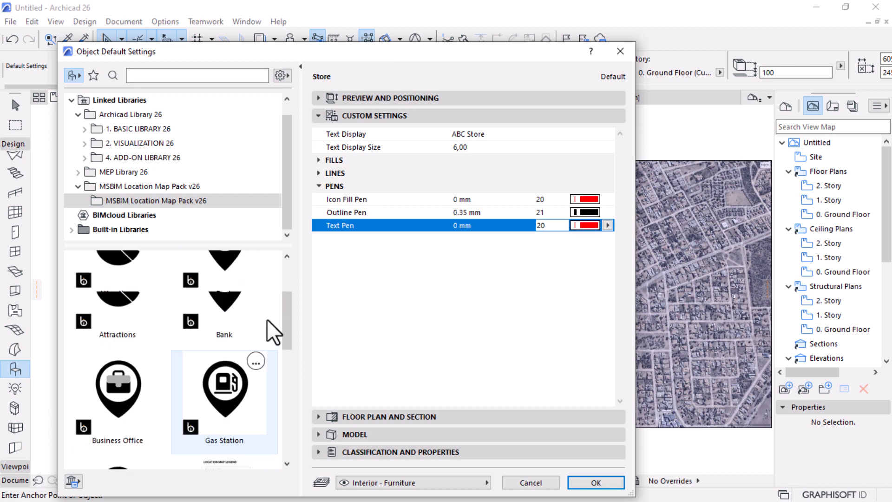
{"action": "scroll", "coordinate": [267, 319], "scroll_direction": "up", "scroll_amount": 3}
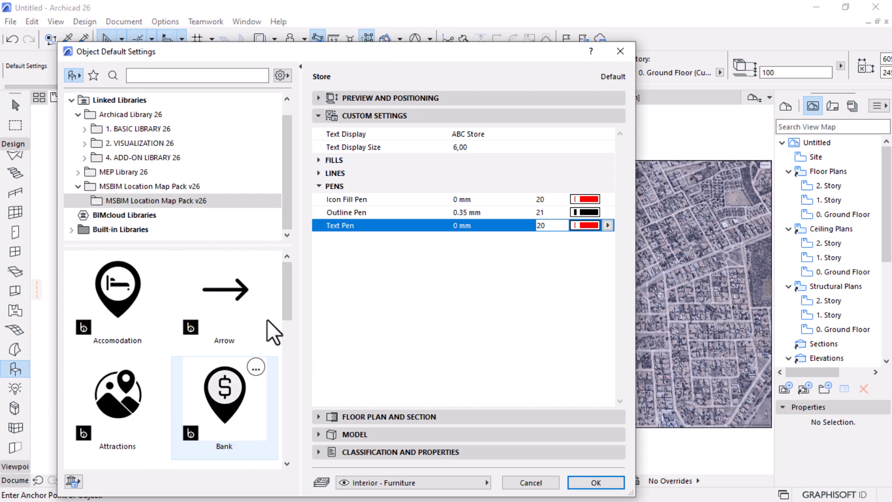
{"action": "left_click_drag", "start_coordinate": [461, 51], "coordinate": [533, 10]}
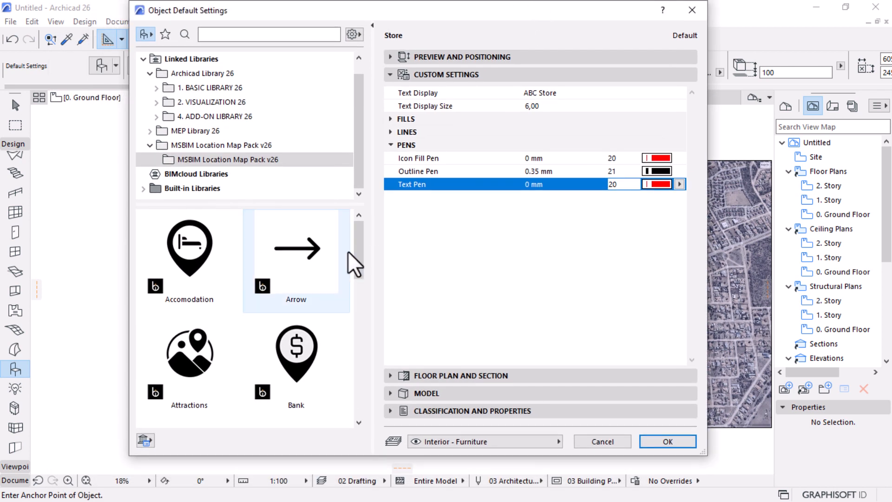
{"action": "left_click_drag", "start_coordinate": [362, 236], "coordinate": [356, 200]}
{"action": "left_click", "coordinate": [199, 260]}
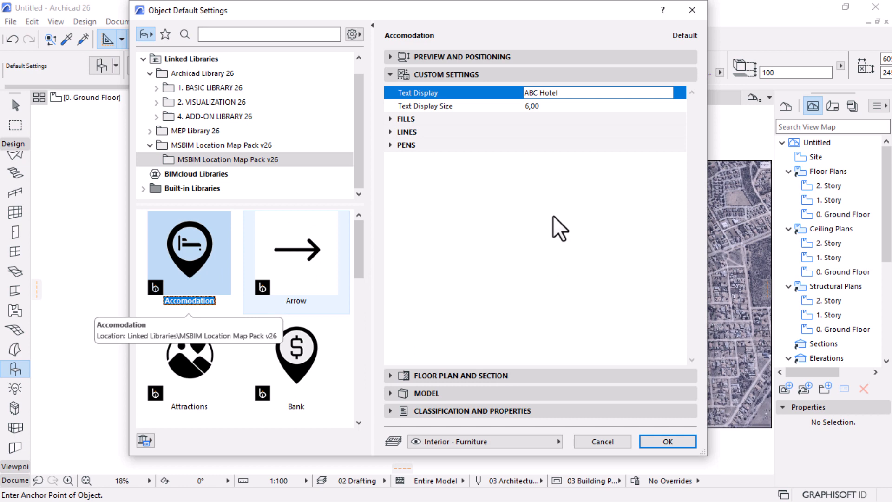
- Set the default Accomodation marker's text display and icon fill pens to 20 and its icon outline pen to 21
{"action": "left_click", "coordinate": [403, 150]}
{"action": "left_click", "coordinate": [658, 183]}
{"action": "left_click", "coordinate": [659, 182]}
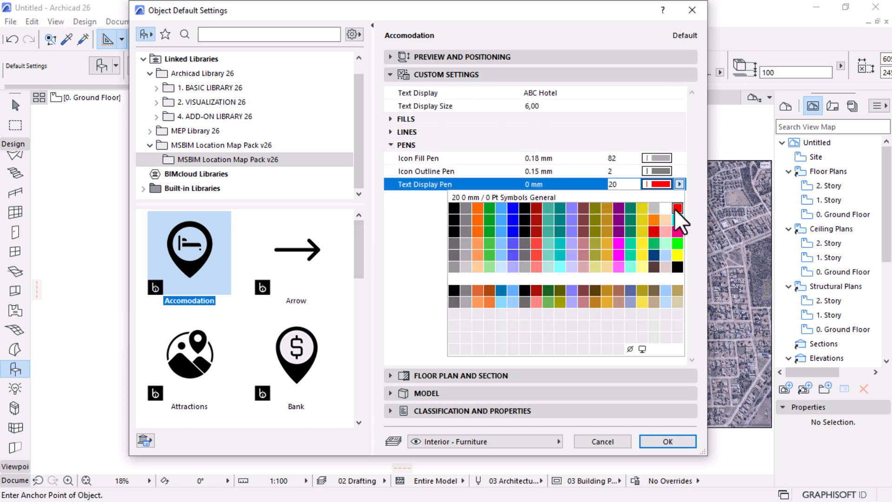
{"action": "left_click", "coordinate": [676, 208]}
{"action": "left_click", "coordinate": [657, 171]}
{"action": "left_click", "coordinate": [657, 170]}
{"action": "left_click", "coordinate": [488, 206]}
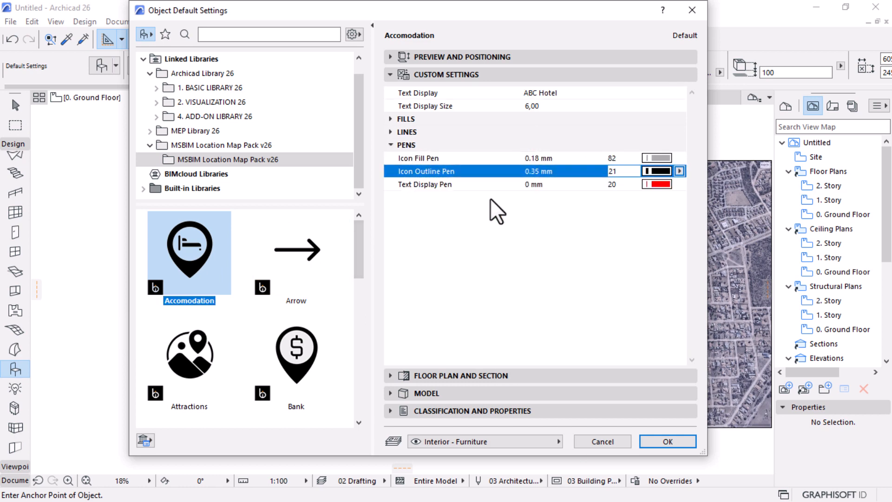
{"action": "left_click", "coordinate": [657, 158]}
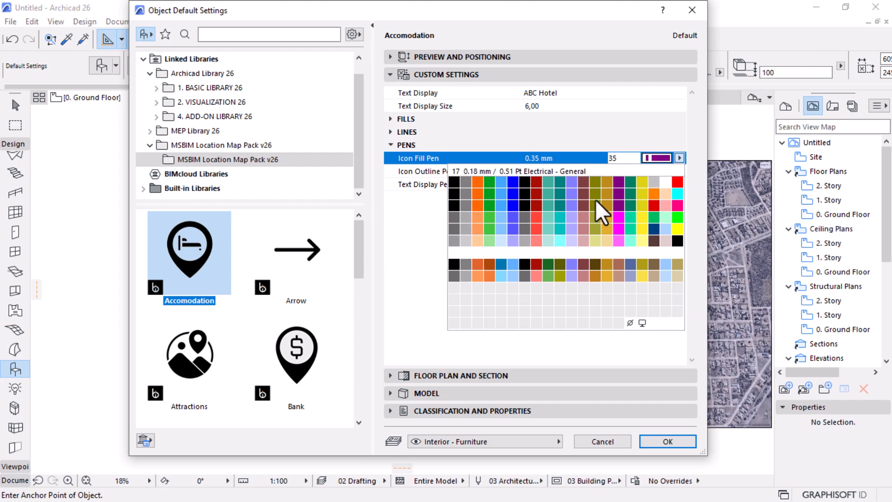
{"action": "left_click", "coordinate": [681, 182]}
{"action": "left_click", "coordinate": [667, 441]}
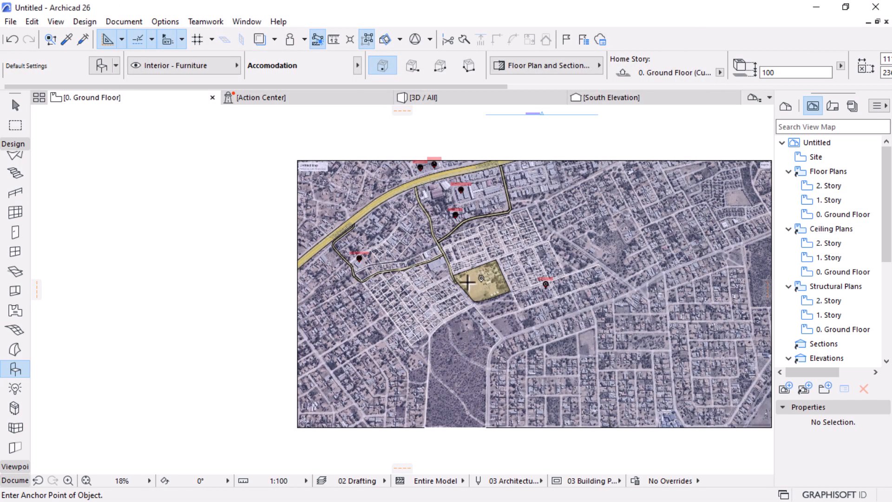
- Place one Accomodation marker beside the road northwest of the site and another directly north of the ABC Clinic marker
{"action": "scroll", "coordinate": [413, 294], "scroll_direction": "up", "scroll_amount": 3}
{"action": "scroll", "coordinate": [411, 264], "scroll_direction": "up", "scroll_amount": 4}
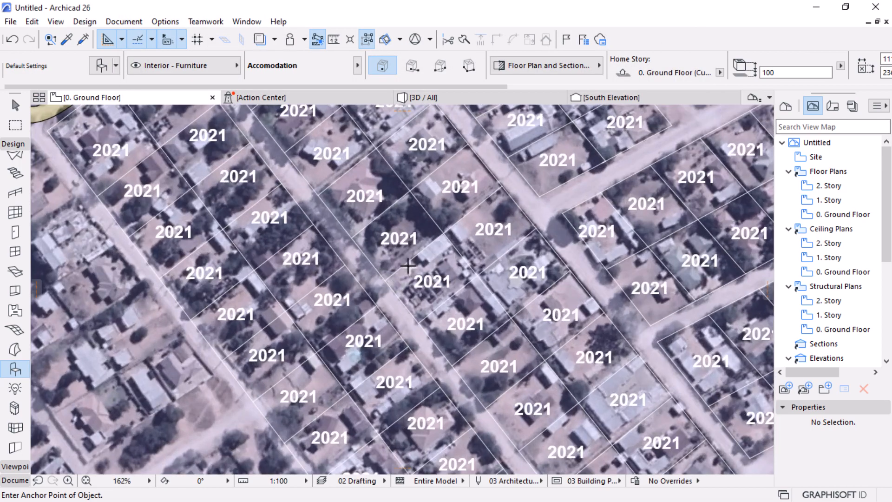
{"action": "scroll", "coordinate": [463, 297], "scroll_direction": "down", "scroll_amount": 4}
{"action": "scroll", "coordinate": [541, 144], "scroll_direction": "up", "scroll_amount": 2}
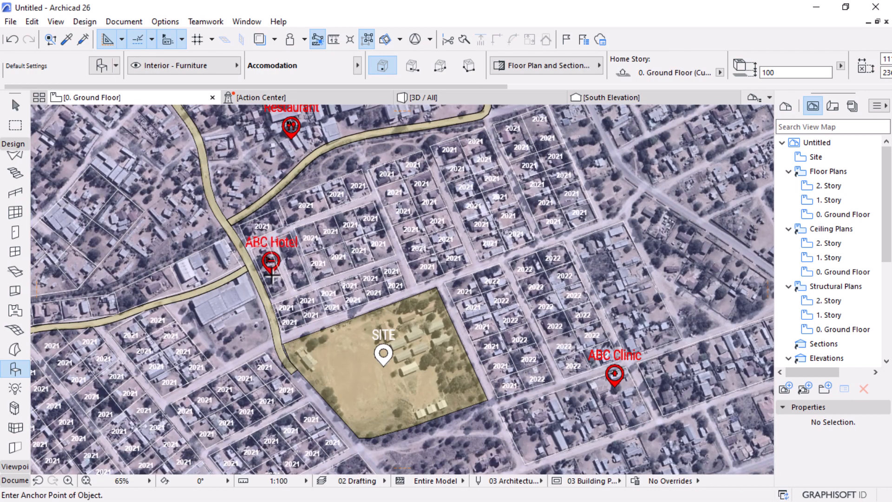
{"action": "scroll", "coordinate": [726, 162], "scroll_direction": "down", "scroll_amount": 2}
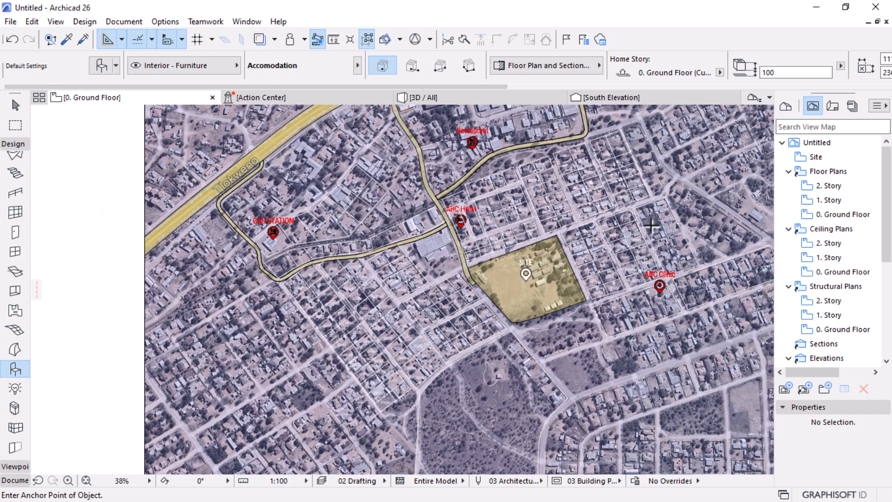
{"action": "scroll", "coordinate": [650, 225], "scroll_direction": "up", "scroll_amount": 3}
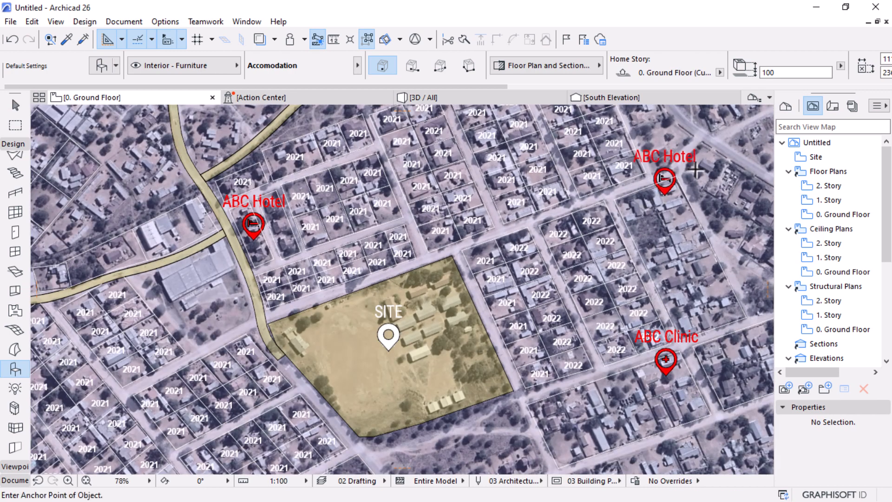
- Place a third Accomodation marker northwest of the gas station, near the Tlokweng main road, and finish placing objects
{"action": "scroll", "coordinate": [696, 170], "scroll_direction": "down", "scroll_amount": 5}
{"action": "scroll", "coordinate": [451, 277], "scroll_direction": "up", "scroll_amount": 4}
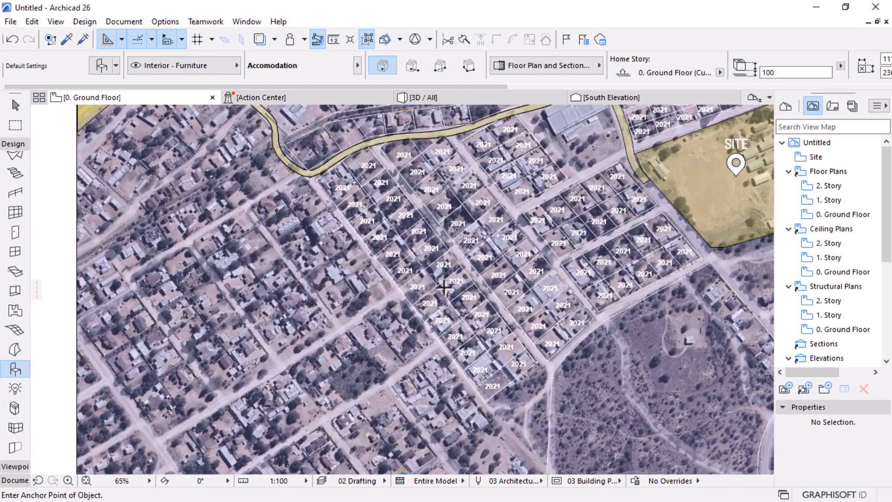
{"action": "scroll", "coordinate": [598, 333], "scroll_direction": "down", "scroll_amount": 2}
{"action": "scroll", "coordinate": [393, 132], "scroll_direction": "up", "scroll_amount": 3}
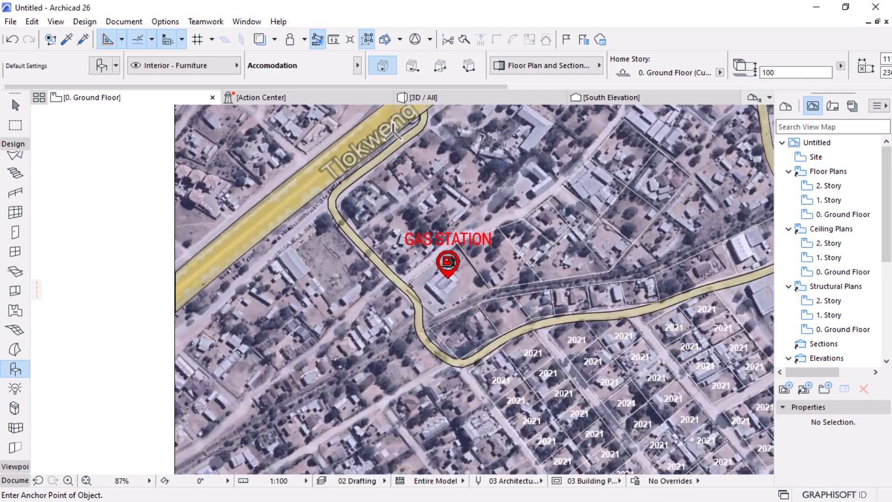
{"action": "left_click", "coordinate": [378, 206]}
{"action": "scroll", "coordinate": [355, 218], "scroll_direction": "down", "scroll_amount": 1}
{"action": "scroll", "coordinate": [370, 226], "scroll_direction": "down", "scroll_amount": 3}
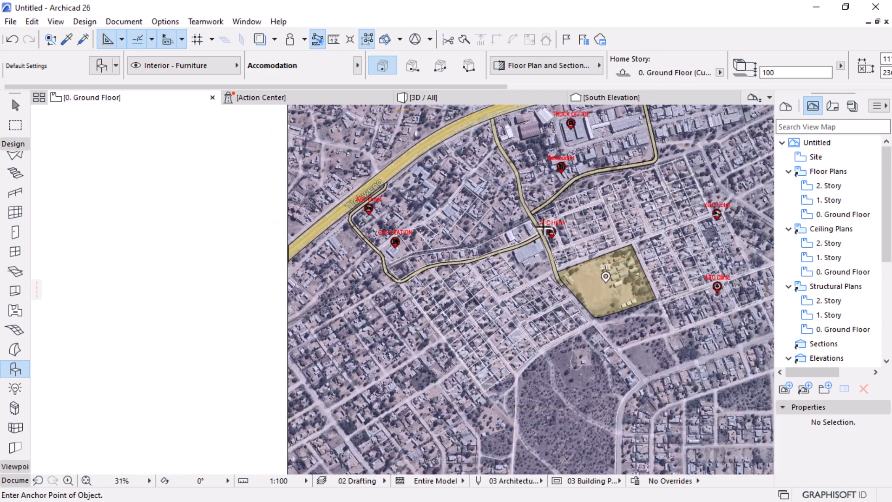
{"action": "key", "text": "Escape"}
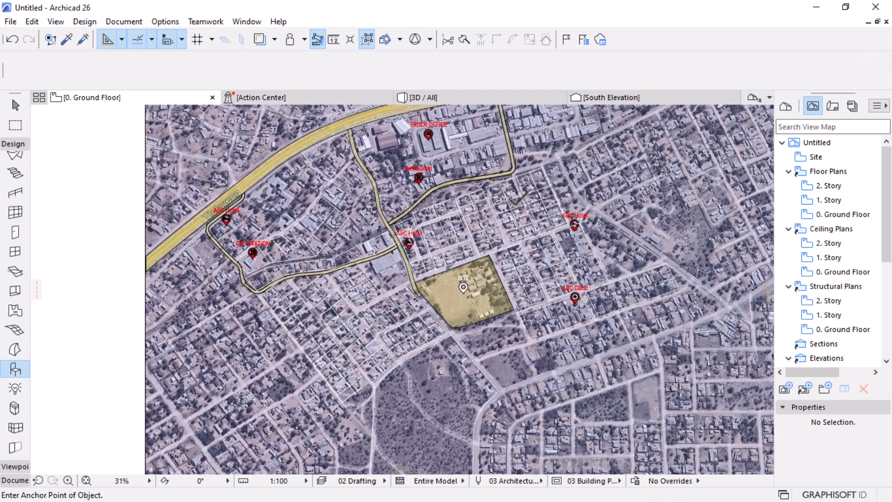
{"action": "scroll", "coordinate": [490, 231], "scroll_direction": "up", "scroll_amount": 3}
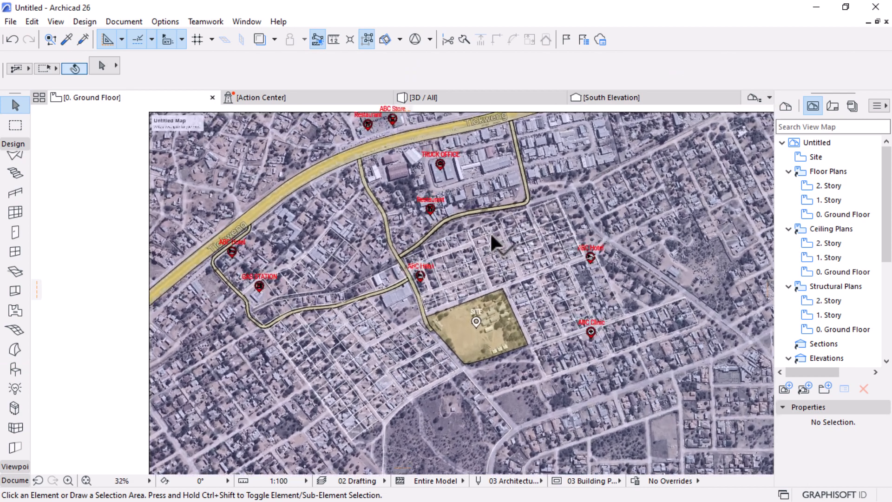
{"action": "scroll", "coordinate": [613, 298], "scroll_direction": "up", "scroll_amount": 1}
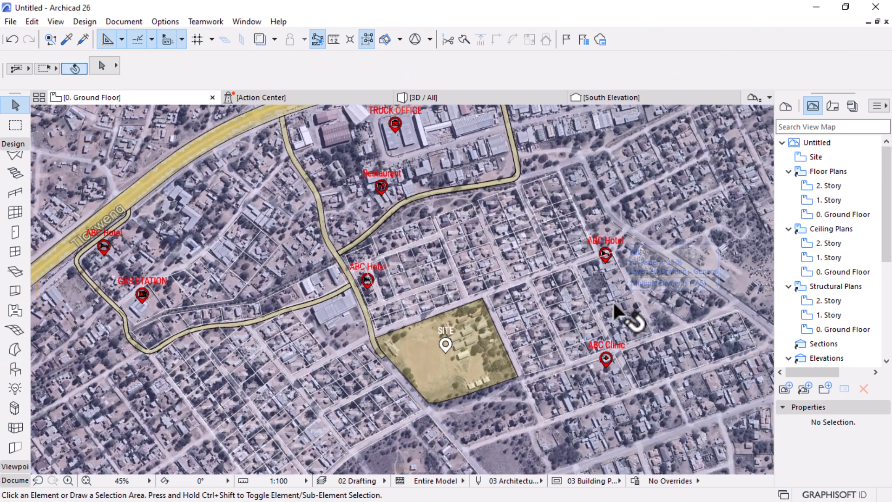
{"action": "scroll", "coordinate": [612, 372], "scroll_direction": "up", "scroll_amount": 5}
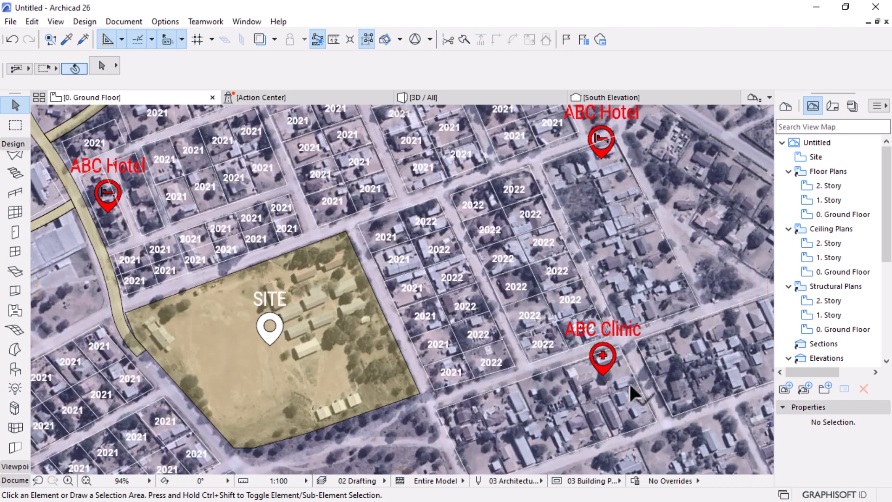
{"action": "scroll", "coordinate": [618, 302], "scroll_direction": "down", "scroll_amount": 4}
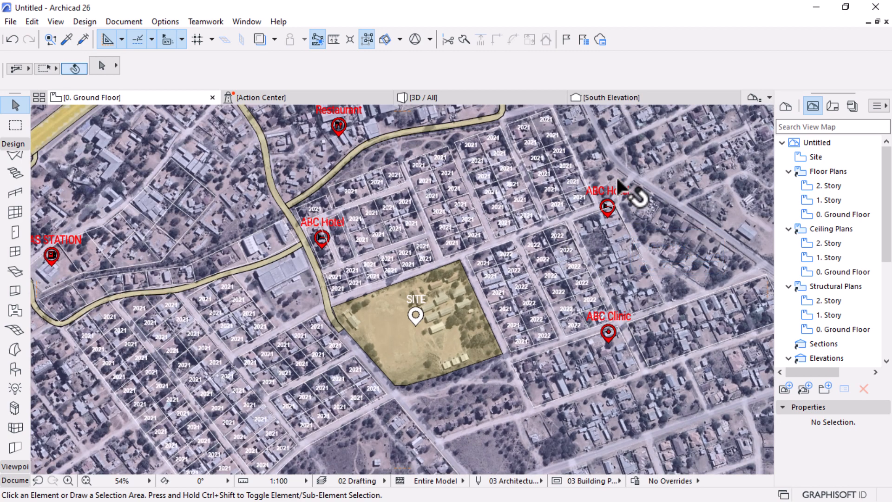
{"action": "scroll", "coordinate": [621, 195], "scroll_direction": "up", "scroll_amount": 10}
{"action": "scroll", "coordinate": [625, 223], "scroll_direction": "down", "scroll_amount": 9}
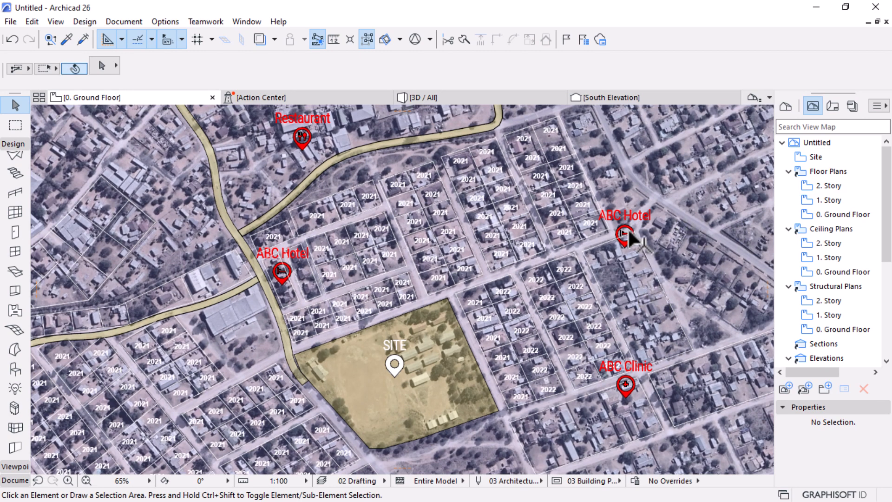
{"action": "scroll", "coordinate": [655, 228], "scroll_direction": "up", "scroll_amount": 11}
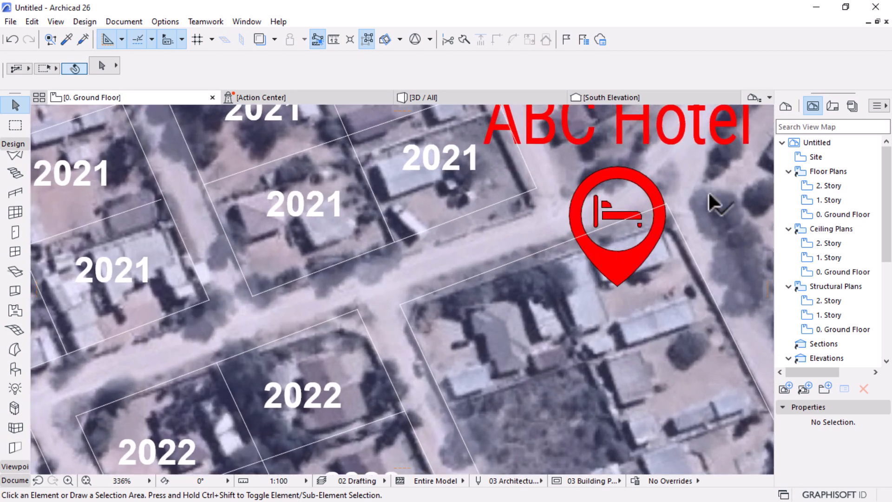
{"action": "left_click", "coordinate": [14, 370]}
{"action": "key", "text": "ctrl+a"}
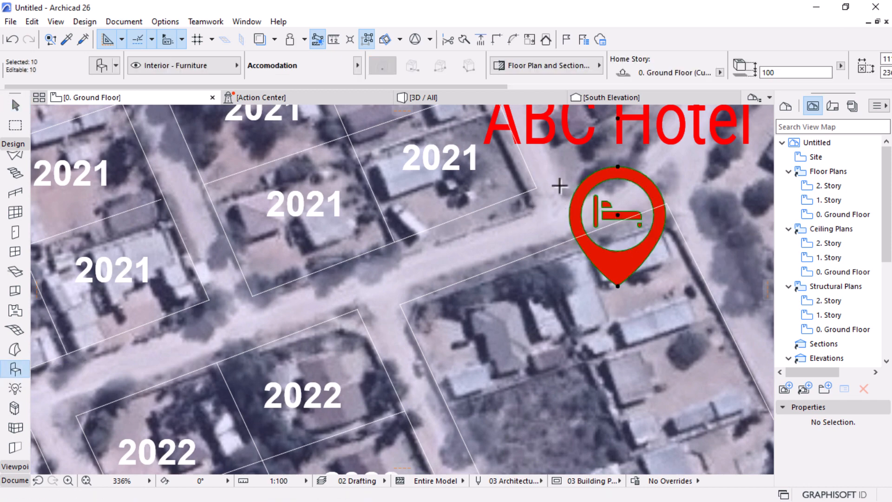
{"action": "scroll", "coordinate": [559, 186], "scroll_direction": "down", "scroll_amount": 10}
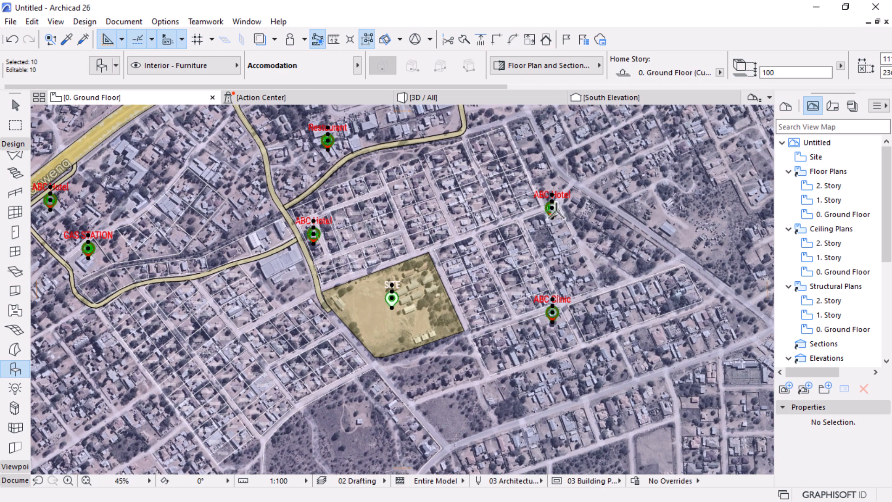
{"action": "right_click", "coordinate": [555, 209]}
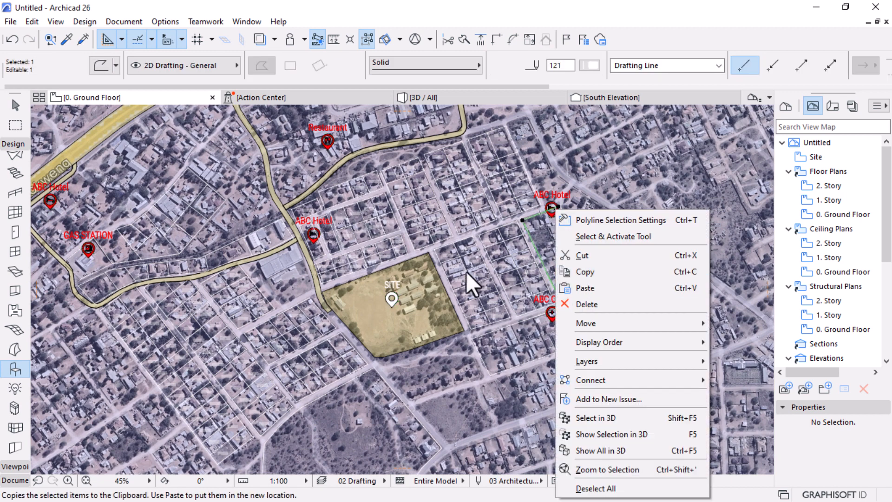
{"action": "left_click", "coordinate": [585, 269]}
{"action": "key", "text": "ctrl+v"}
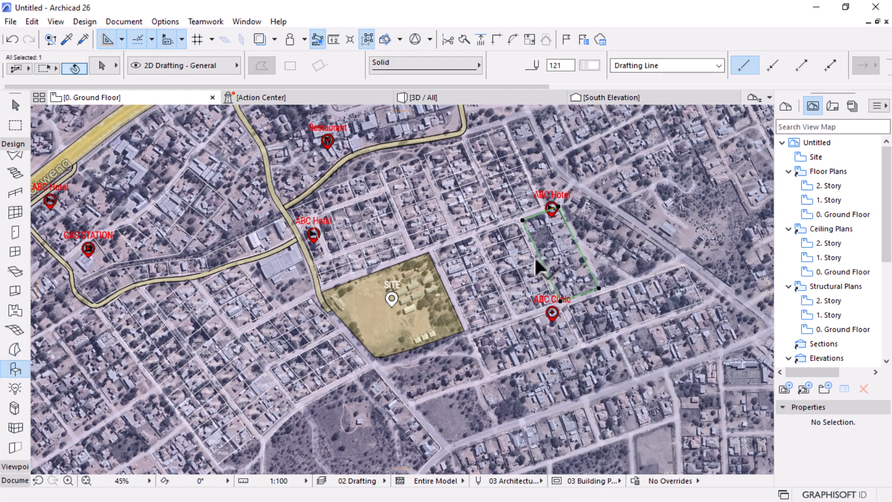
{"action": "key", "text": "Escape"}
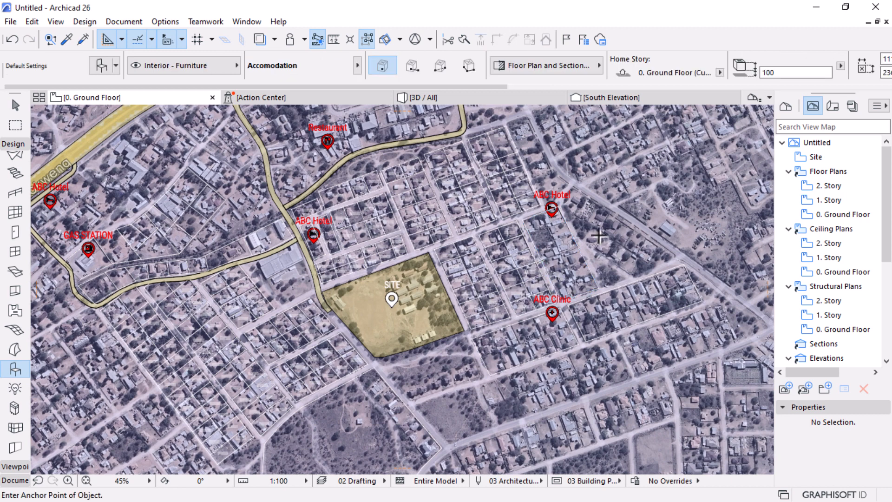
- Select all placed marker objects and bring them to the front of the display order
{"action": "key", "text": "ctrl+a"}
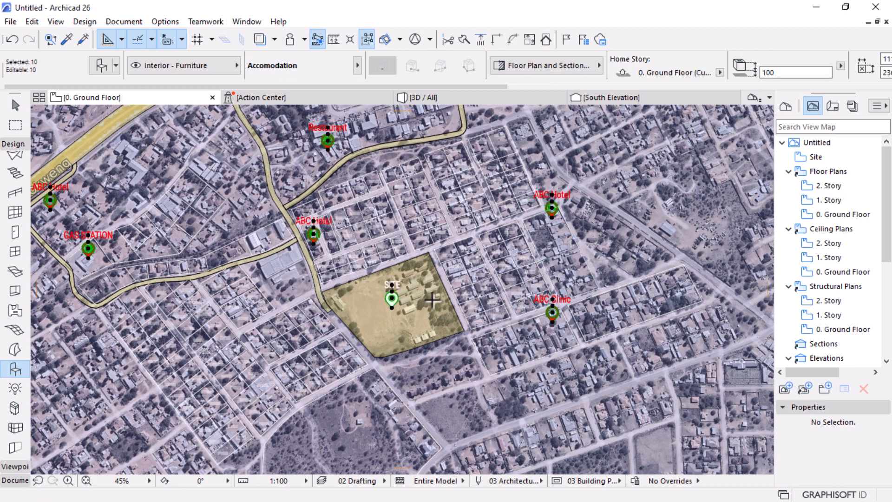
{"action": "right_click", "coordinate": [553, 162]}
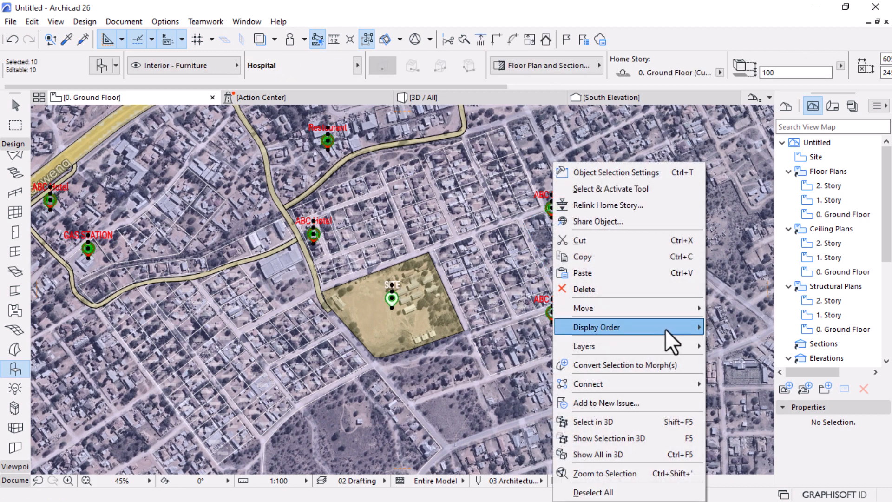
{"action": "mouse_move", "coordinate": [668, 328]}
{"action": "left_click", "coordinate": [734, 325]}
{"action": "key", "text": "Escape"}
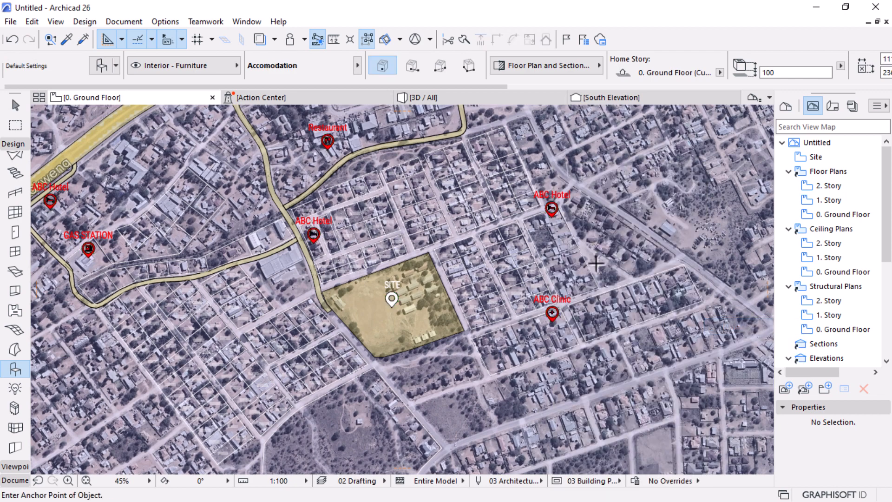
- Choose the Park marker from the location map library as the next object to place
{"action": "scroll", "coordinate": [594, 300], "scroll_direction": "down", "scroll_amount": 5}
{"action": "scroll", "coordinate": [416, 234], "scroll_direction": "up", "scroll_amount": 2}
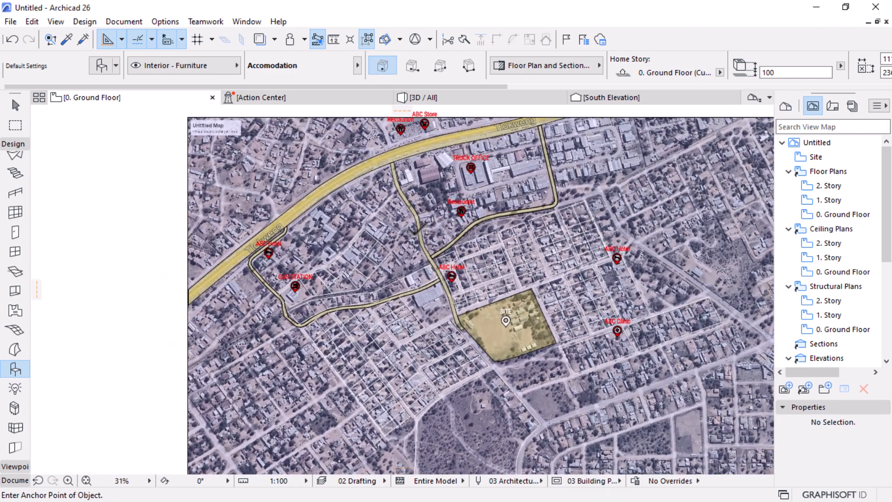
{"action": "scroll", "coordinate": [511, 261], "scroll_direction": "up", "scroll_amount": 2}
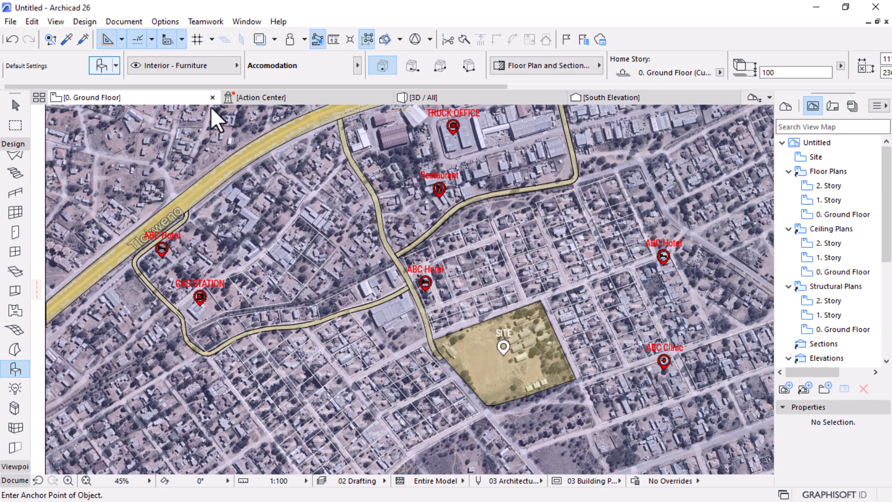
{"action": "key", "text": "ctrl+t"}
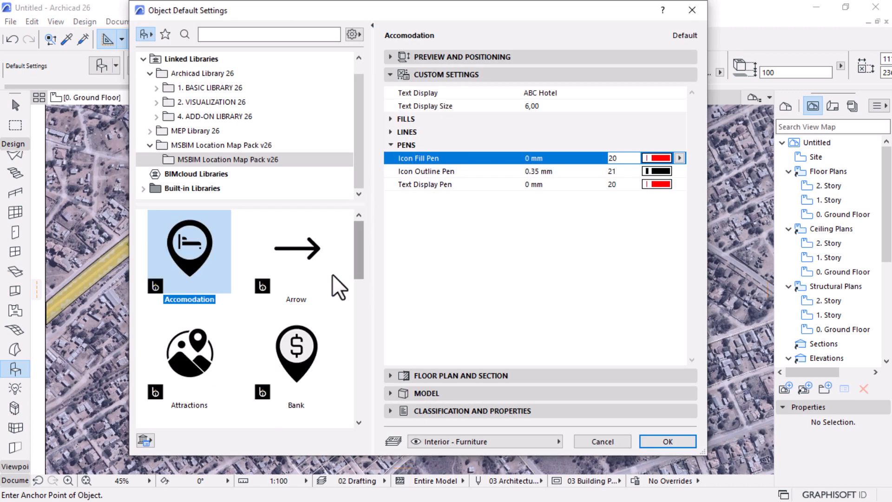
{"action": "scroll", "coordinate": [339, 288], "scroll_direction": "down", "scroll_amount": 2}
{"action": "scroll", "coordinate": [341, 296], "scroll_direction": "down", "scroll_amount": 4}
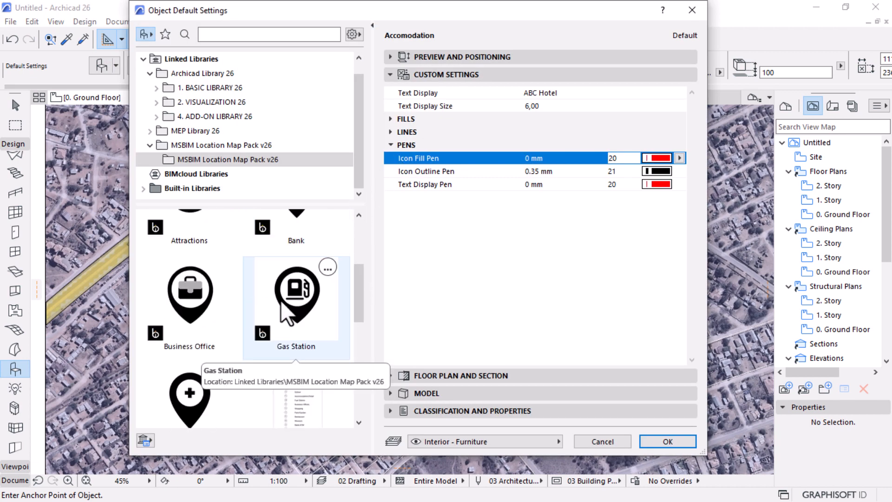
{"action": "scroll", "coordinate": [272, 331], "scroll_direction": "down", "scroll_amount": 3}
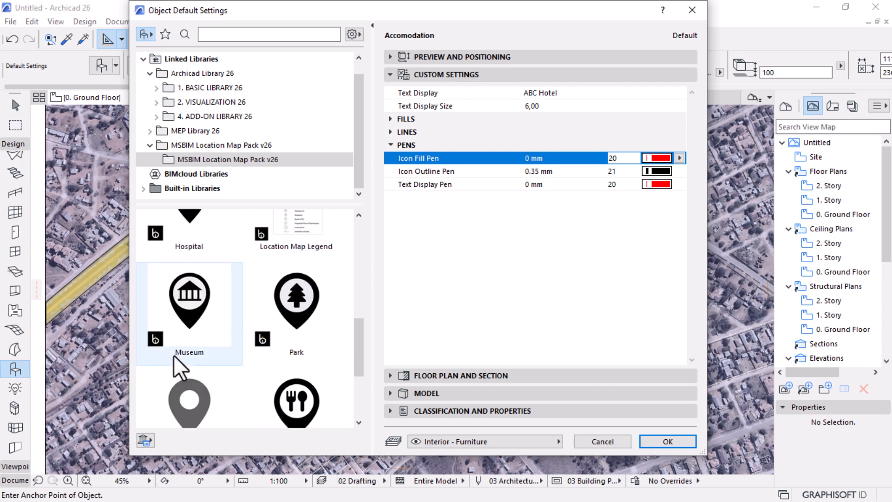
{"action": "left_click", "coordinate": [307, 302]}
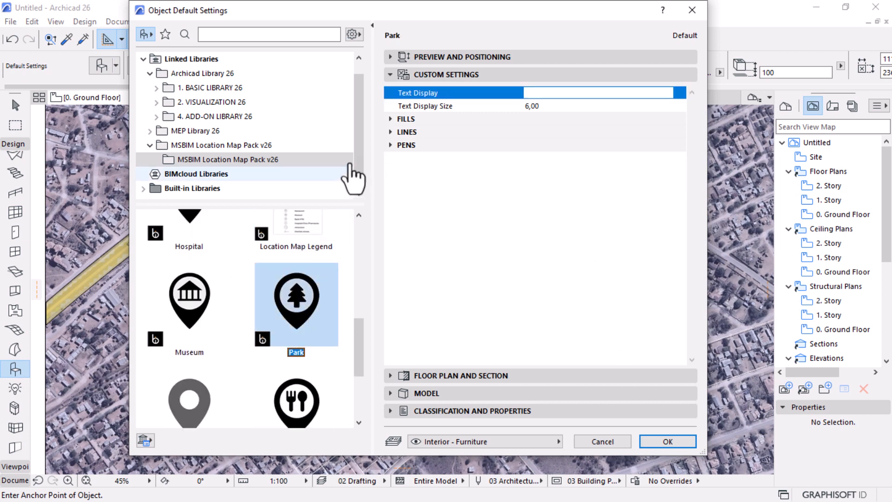
- Set the default Park marker's text display and icon fill pens to 20 and its icon outline pen to 21
{"action": "left_click", "coordinate": [394, 145]}
{"action": "left_click", "coordinate": [648, 184]}
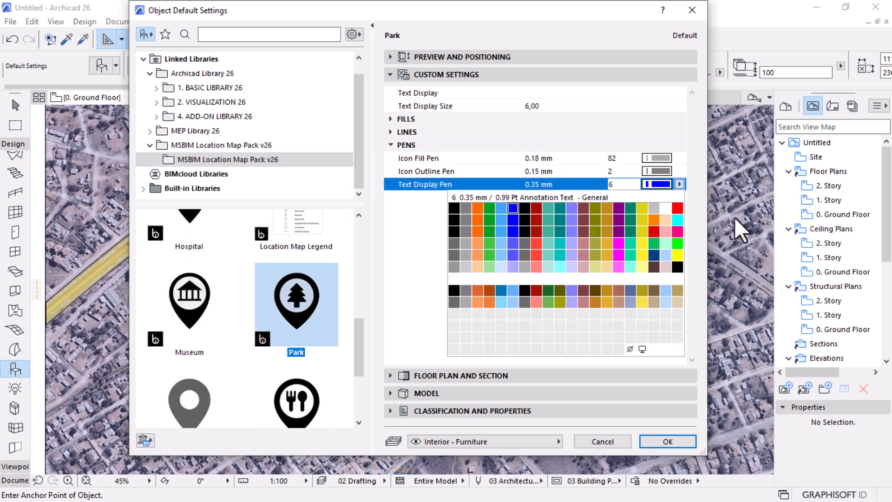
{"action": "left_click", "coordinate": [682, 209]}
{"action": "left_click", "coordinate": [656, 158]}
{"action": "left_click", "coordinate": [676, 182]}
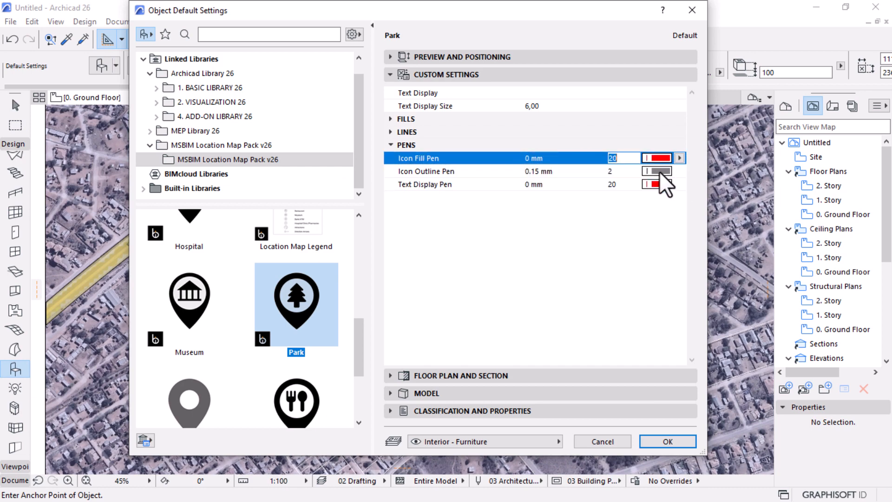
{"action": "left_click", "coordinate": [658, 171]}
{"action": "left_click", "coordinate": [454, 207]}
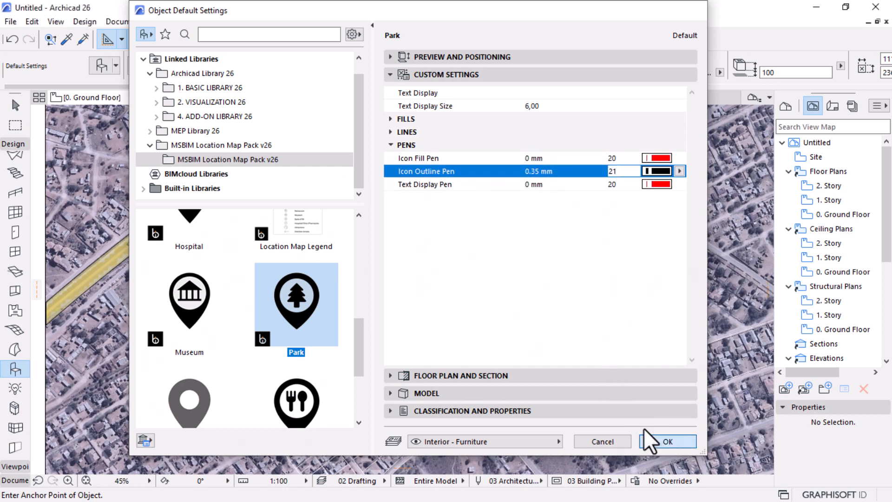
{"action": "left_click", "coordinate": [650, 440]}
- Place six Park markers: one east of the truck office and five across the areas south, southwest and southeast of the site
{"action": "scroll", "coordinate": [604, 211], "scroll_direction": "down", "scroll_amount": 4}
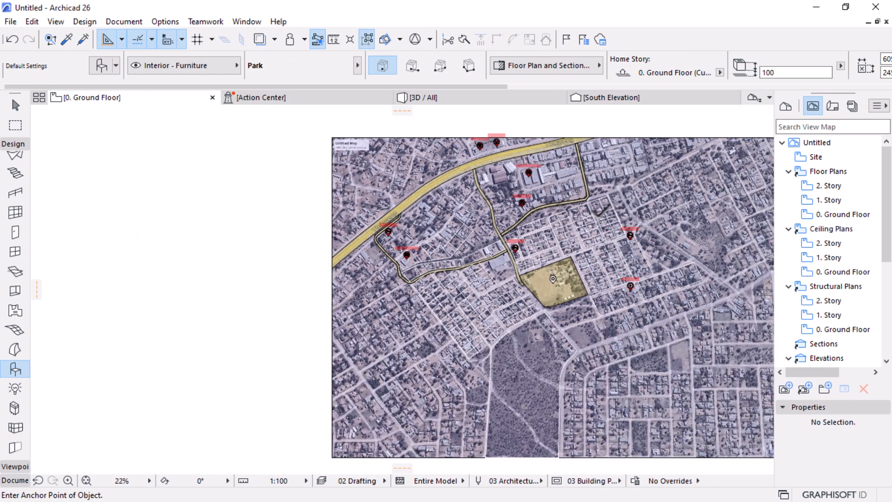
{"action": "scroll", "coordinate": [636, 179], "scroll_direction": "up", "scroll_amount": 4}
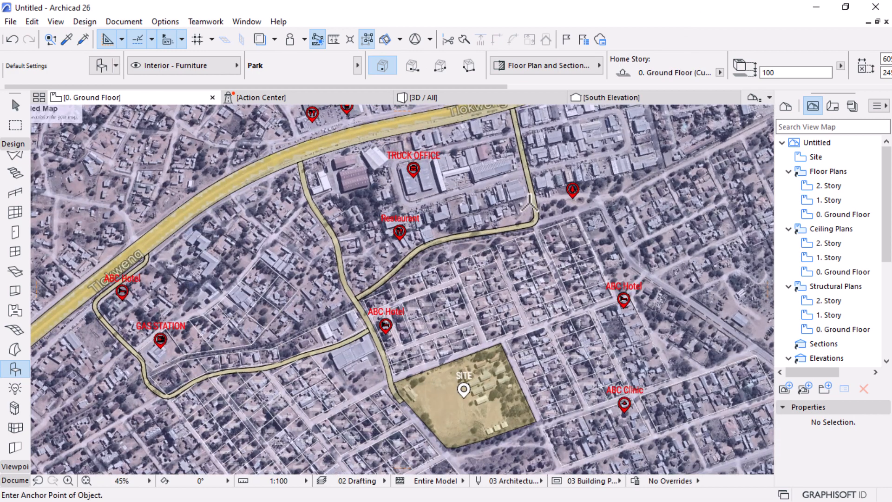
{"action": "scroll", "coordinate": [529, 204], "scroll_direction": "down", "scroll_amount": 3}
{"action": "scroll", "coordinate": [537, 362], "scroll_direction": "up", "scroll_amount": 2}
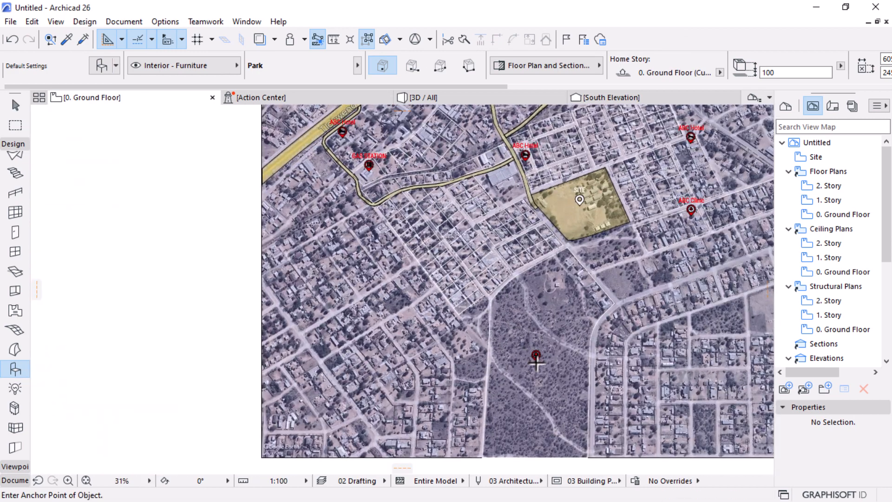
{"action": "left_click", "coordinate": [395, 304]}
{"action": "left_click", "coordinate": [615, 249]}
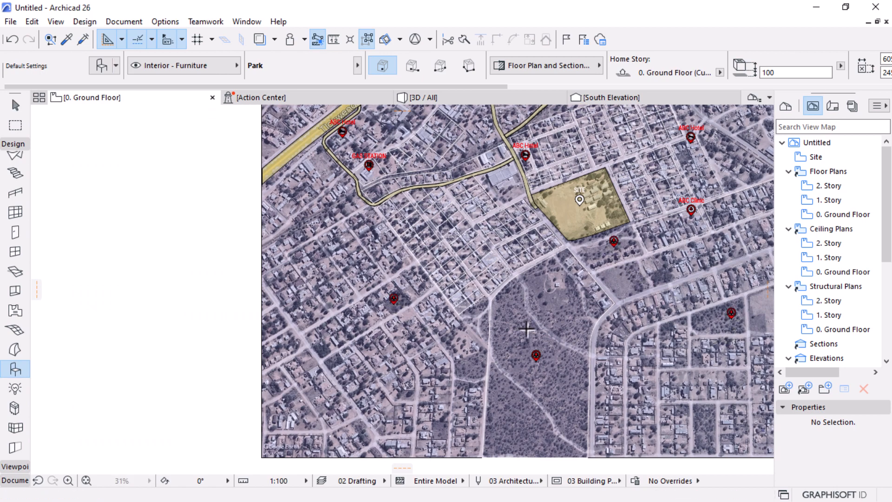
{"action": "scroll", "coordinate": [526, 330], "scroll_direction": "down", "scroll_amount": 3}
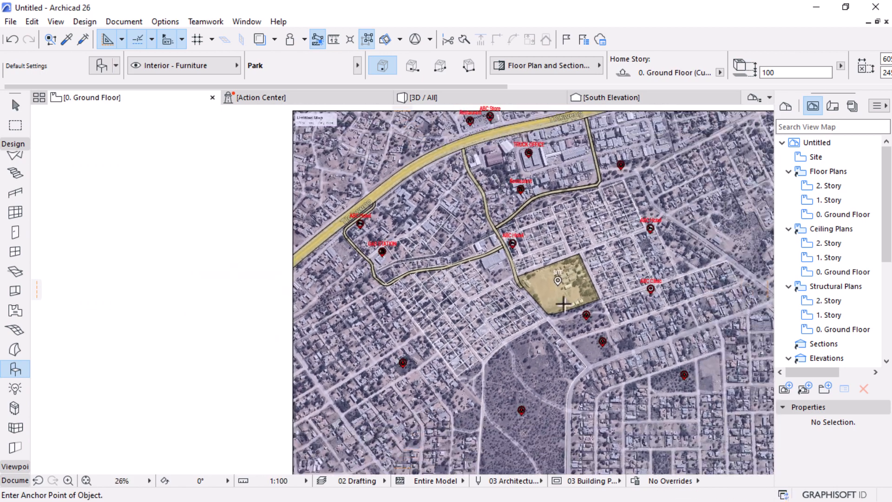
- Choose the Arrow object from the location map library as the next object to place
{"action": "scroll", "coordinate": [415, 293], "scroll_direction": "down", "scroll_amount": 1}
{"action": "scroll", "coordinate": [580, 210], "scroll_direction": "up", "scroll_amount": 1}
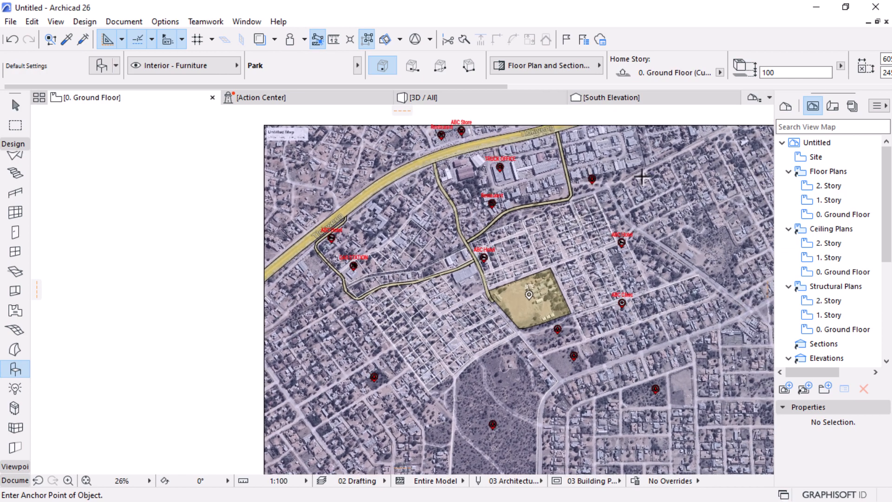
{"action": "scroll", "coordinate": [642, 177], "scroll_direction": "up", "scroll_amount": 2}
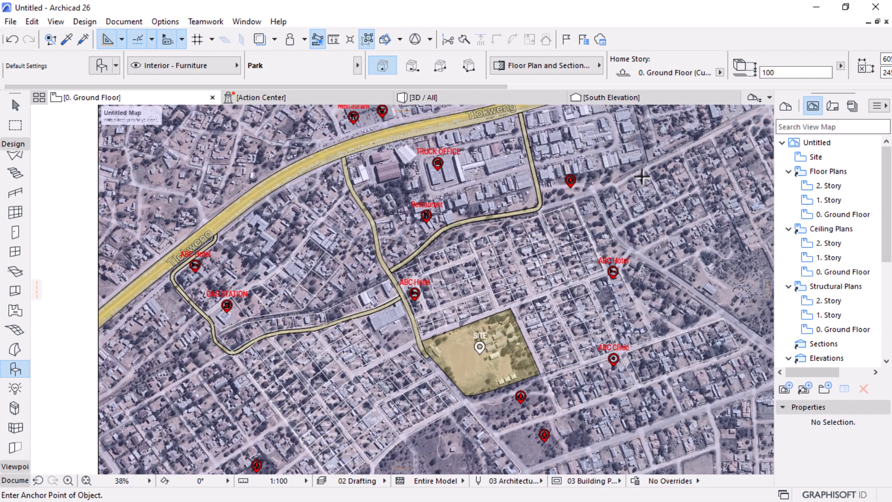
{"action": "scroll", "coordinate": [317, 192], "scroll_direction": "up", "scroll_amount": 2}
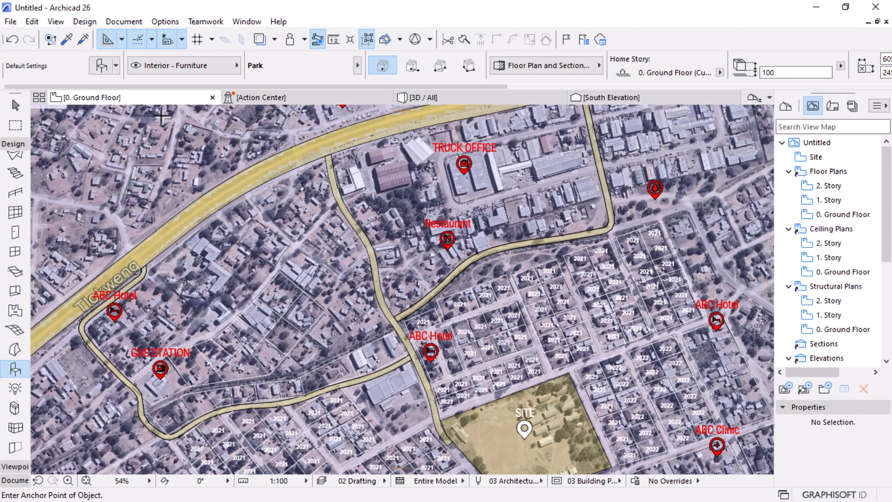
{"action": "left_click", "coordinate": [100, 68]}
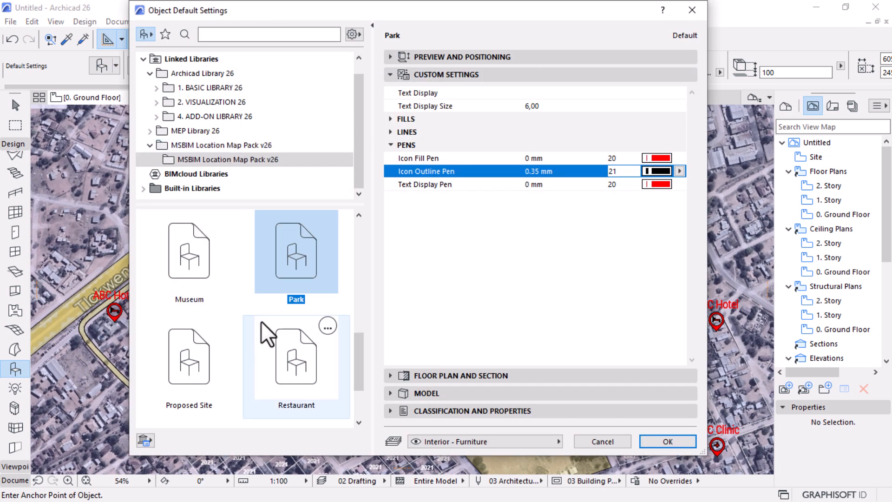
{"action": "scroll", "coordinate": [269, 302], "scroll_direction": "up", "scroll_amount": 8}
{"action": "left_click", "coordinate": [277, 264]}
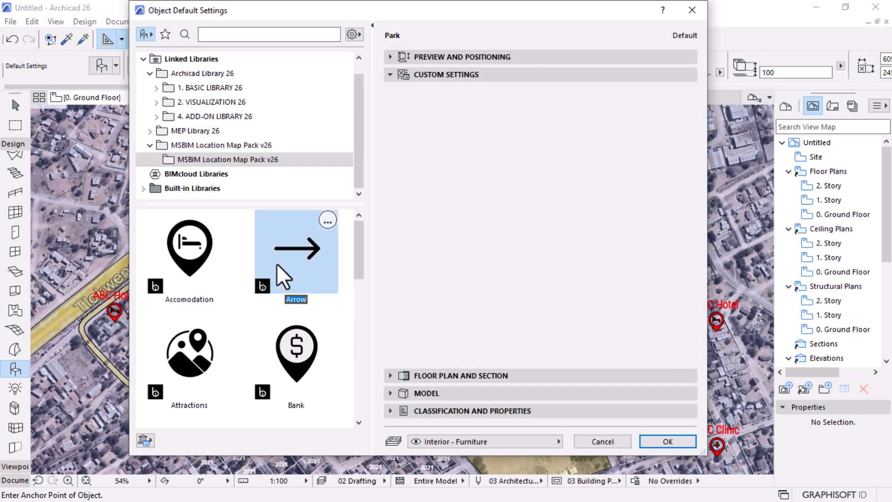
- Set the default Arrow object's outline pen to 21 and its fill pen to 20, and accept the settings
{"action": "left_click", "coordinate": [396, 119]}
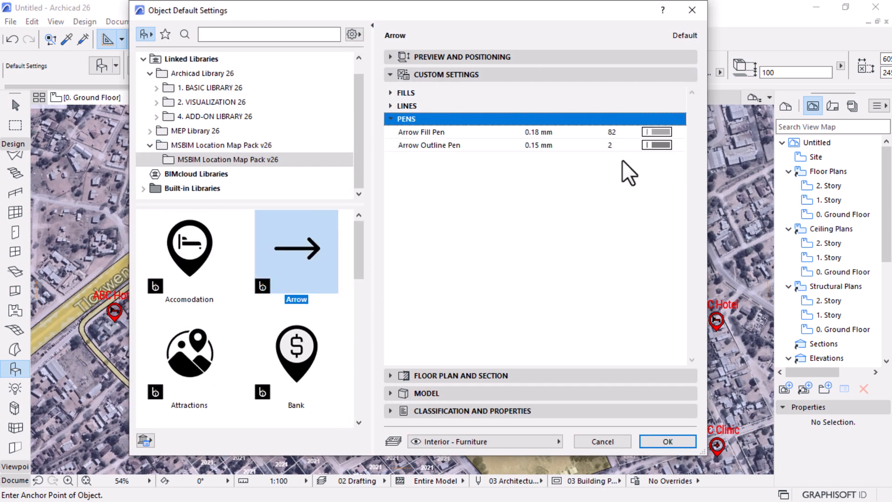
{"action": "left_click", "coordinate": [659, 145]}
{"action": "left_click", "coordinate": [662, 159]}
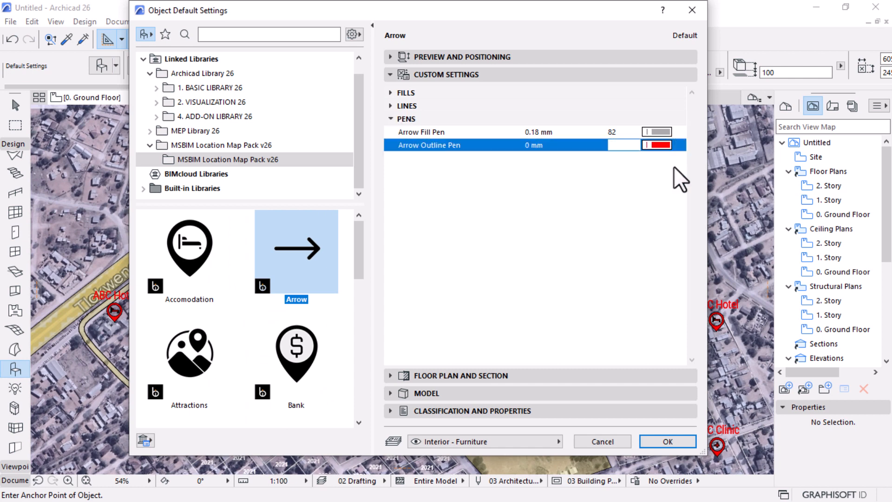
{"action": "type", "text": "28"}
{"action": "left_click", "coordinate": [672, 147]}
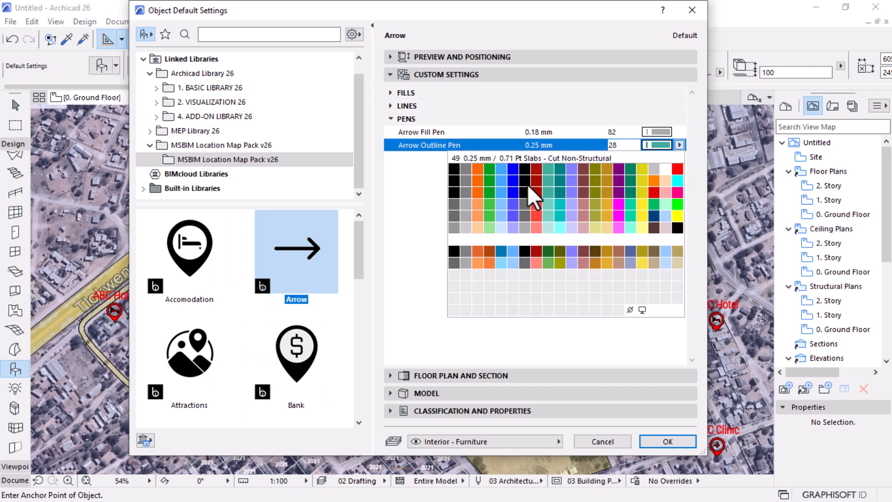
{"action": "left_click", "coordinate": [454, 180]}
{"action": "left_click", "coordinate": [666, 129]}
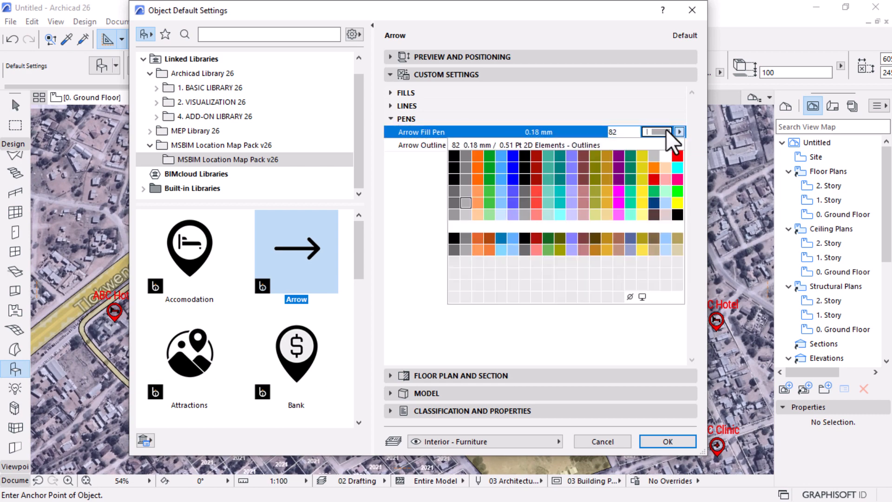
{"action": "left_click", "coordinate": [675, 156]}
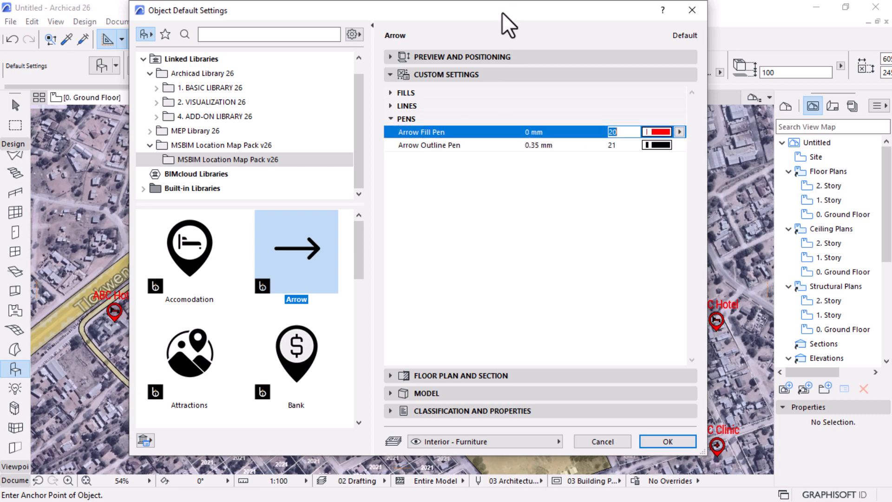
{"action": "left_click_drag", "start_coordinate": [502, 14], "coordinate": [520, 13]}
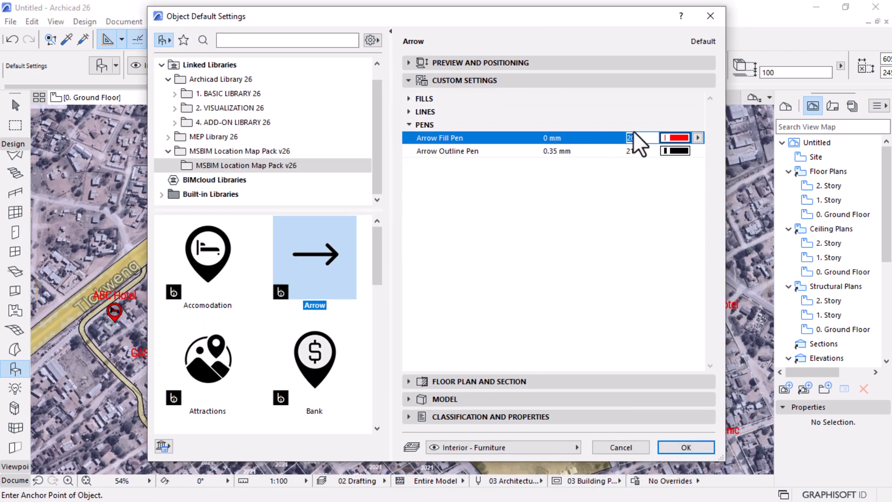
{"action": "left_click", "coordinate": [681, 447]}
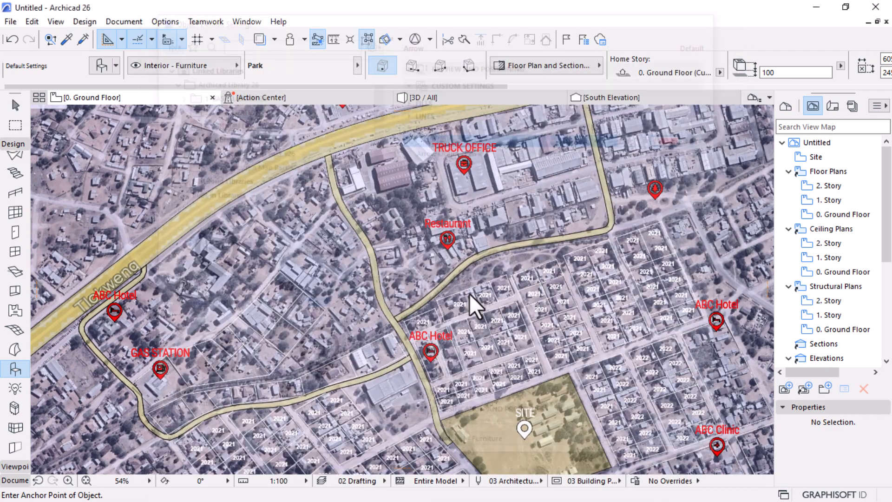
- Place one Arrow object on the main road at the western edge of the map
{"action": "scroll", "coordinate": [325, 139], "scroll_direction": "up", "scroll_amount": 4}
{"action": "scroll", "coordinate": [324, 123], "scroll_direction": "down", "scroll_amount": 5}
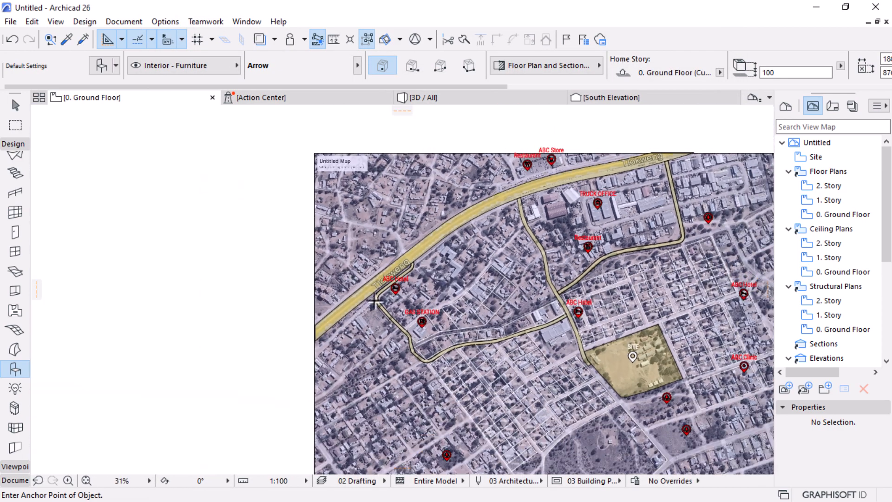
{"action": "scroll", "coordinate": [313, 316], "scroll_direction": "up", "scroll_amount": 4}
{"action": "key", "text": "Escape"}
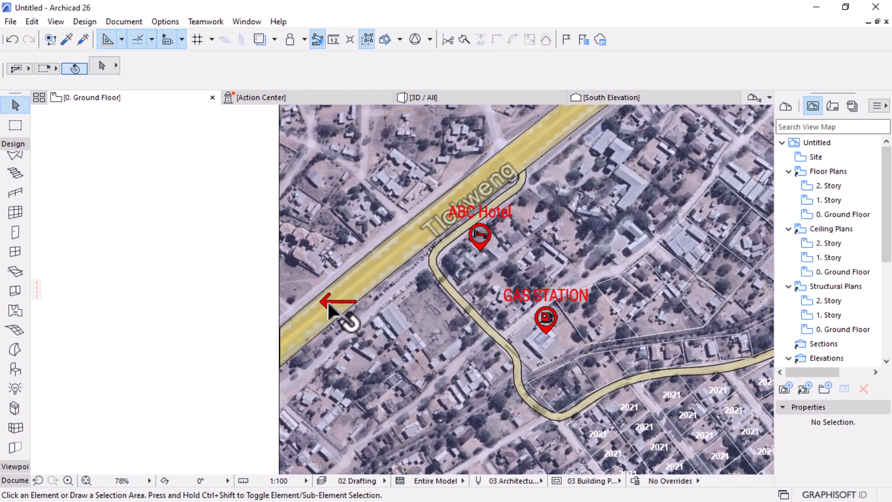
- Rotate the placed arrow about 218° around its middle so it points northeast along the main road
{"action": "left_click", "coordinate": [340, 310]}
{"action": "scroll", "coordinate": [342, 309], "scroll_direction": "up", "scroll_amount": 4}
{"action": "left_click", "coordinate": [390, 301]}
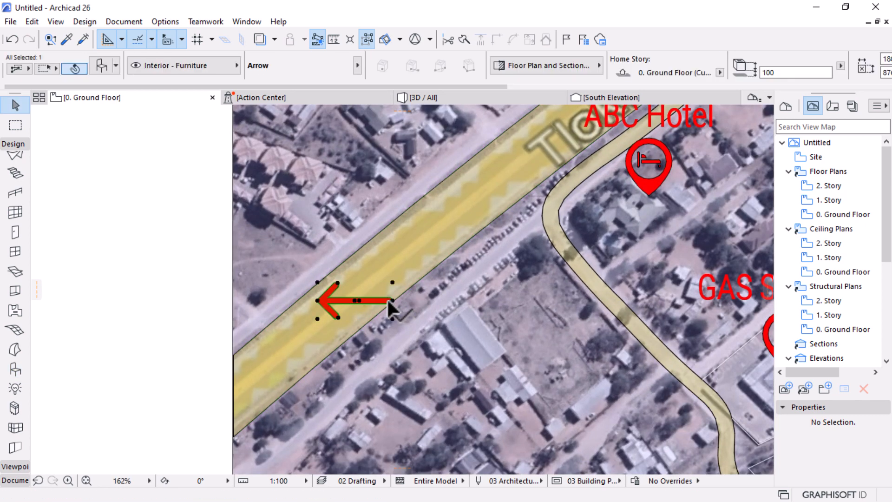
{"action": "key", "text": "ctrl+e"}
{"action": "left_click", "coordinate": [359, 300]}
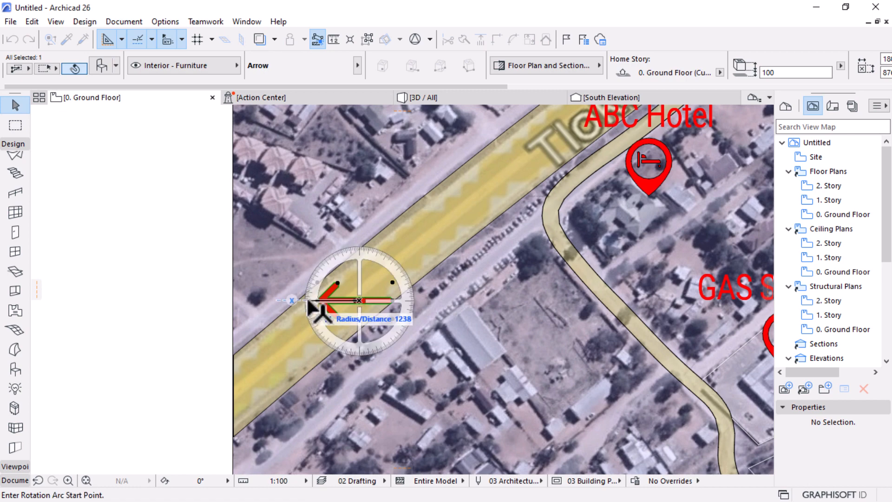
{"action": "left_click", "coordinate": [309, 300]}
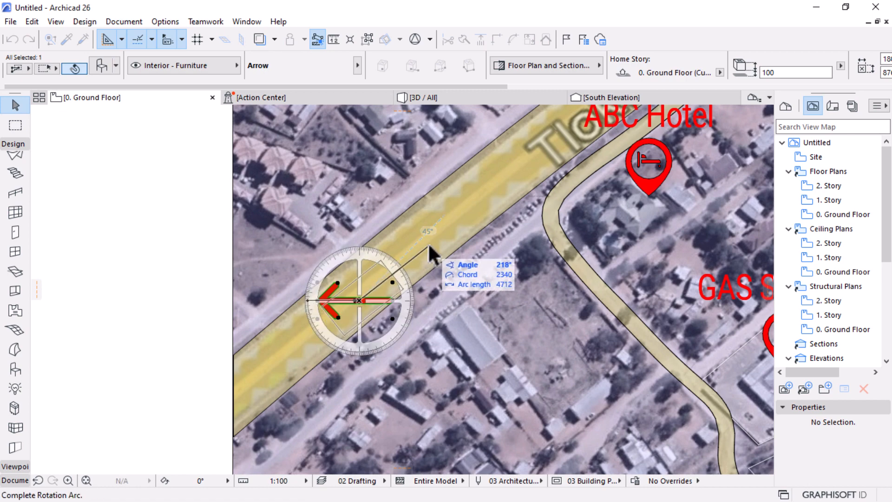
{"action": "left_click", "coordinate": [425, 244]}
- Move the rotated arrow slightly so it sits along the centre of the main road
{"action": "key", "text": "ctrl+d"}
{"action": "scroll", "coordinate": [361, 290], "scroll_direction": "up", "scroll_amount": 4}
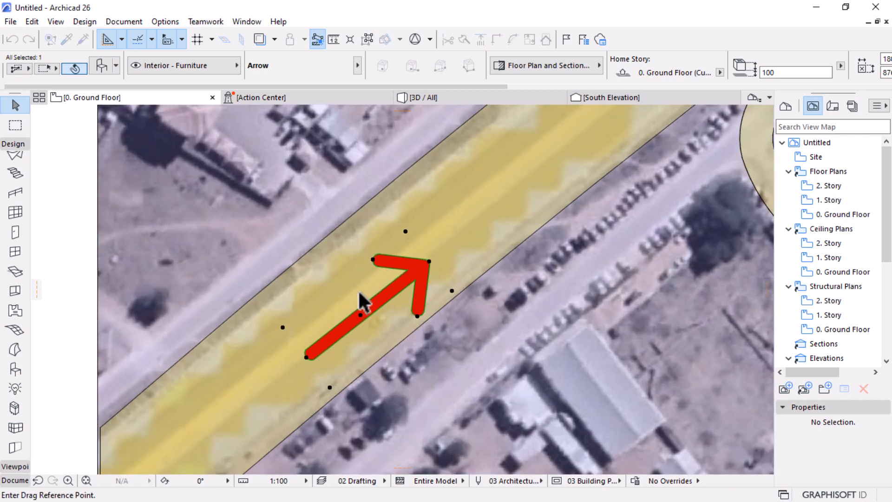
{"action": "left_click", "coordinate": [366, 303]}
{"action": "left_click", "coordinate": [359, 290]}
{"action": "scroll", "coordinate": [305, 301], "scroll_direction": "down", "scroll_amount": 6}
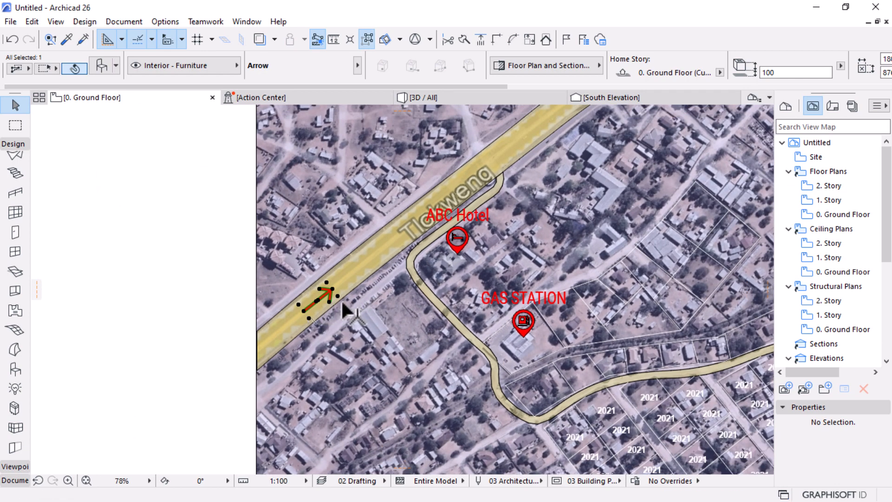
- Copy the main-road arrow onto the narrow side road beside the ABC Hotel near the gas station
{"action": "key", "text": "ctrl+alt+d"}
{"action": "left_click", "coordinate": [324, 299]}
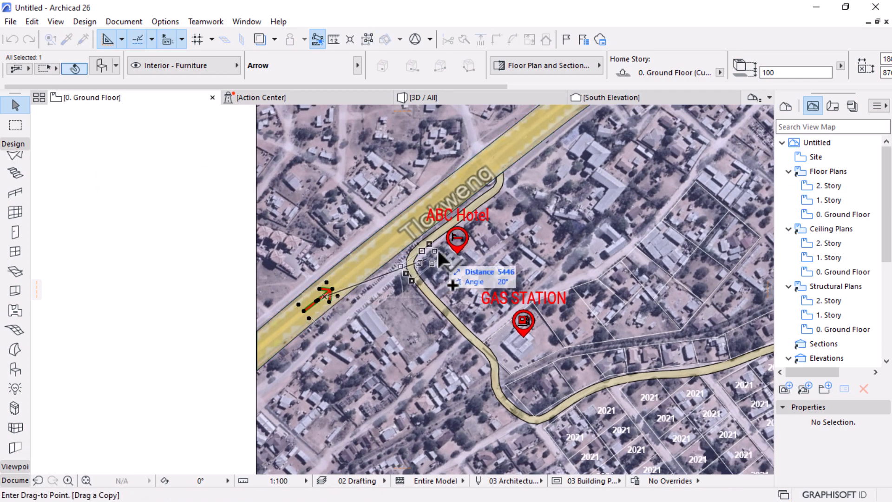
{"action": "scroll", "coordinate": [461, 209], "scroll_direction": "up", "scroll_amount": 5}
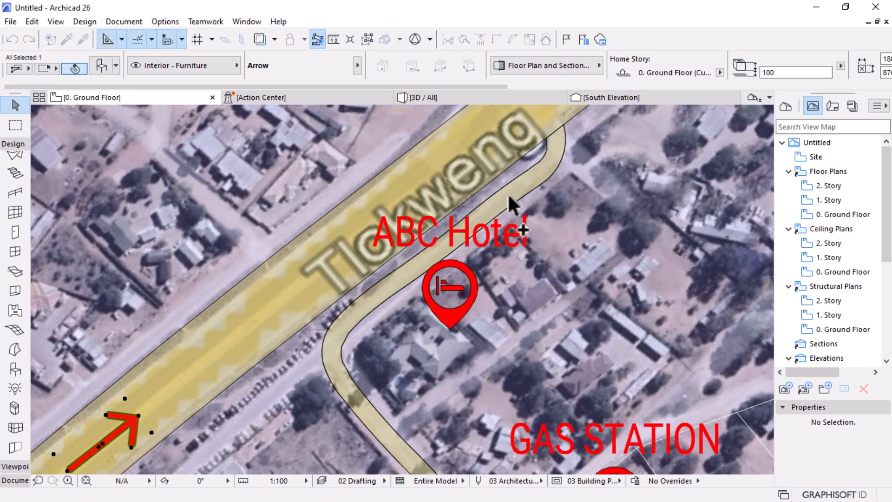
{"action": "left_click", "coordinate": [506, 195]}
- Rotate the copied arrow around its middle so it points southwest along the side road
{"action": "key", "text": "ctrl+e"}
{"action": "left_click", "coordinate": [489, 209]}
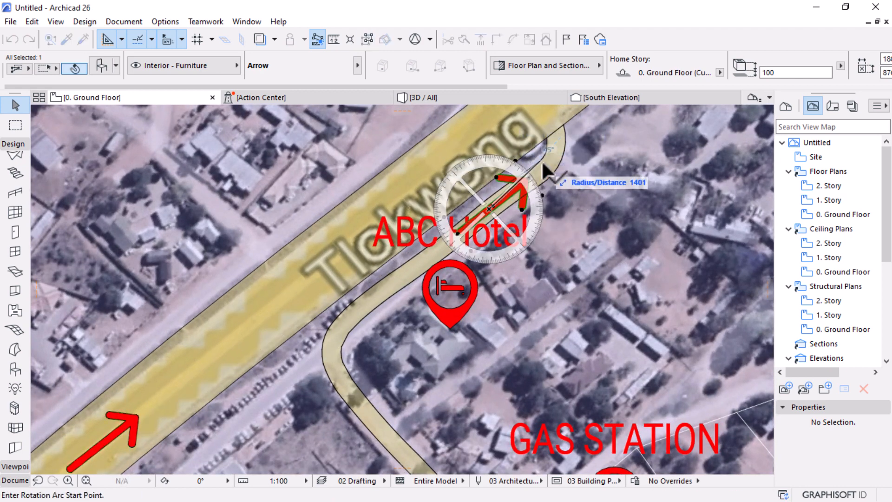
{"action": "left_click", "coordinate": [549, 164]}
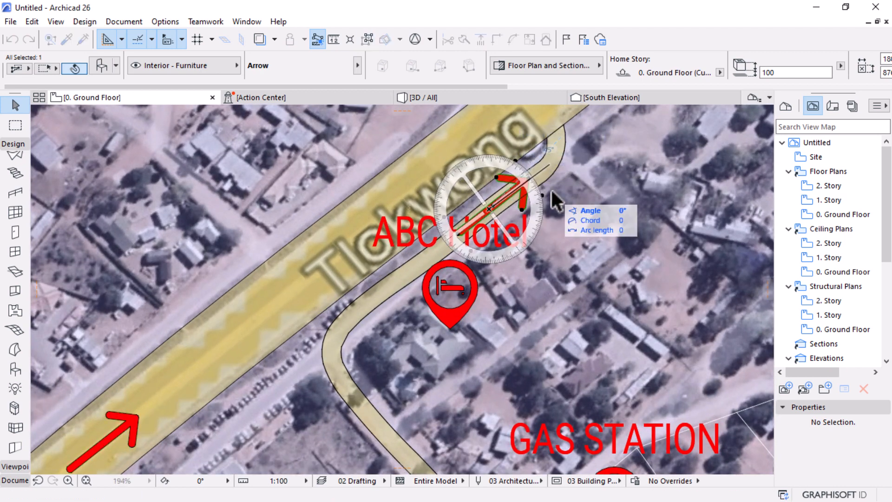
{"action": "left_click", "coordinate": [435, 262]}
{"action": "scroll", "coordinate": [528, 168], "scroll_direction": "down", "scroll_amount": 2}
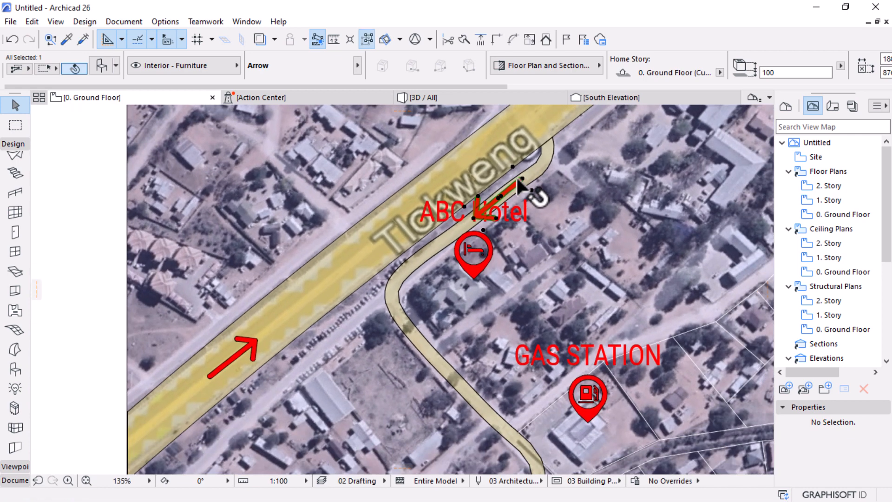
- Move the side-road arrow southwest to just before the bend beside the ABC Hotel
{"action": "left_click", "coordinate": [497, 199]}
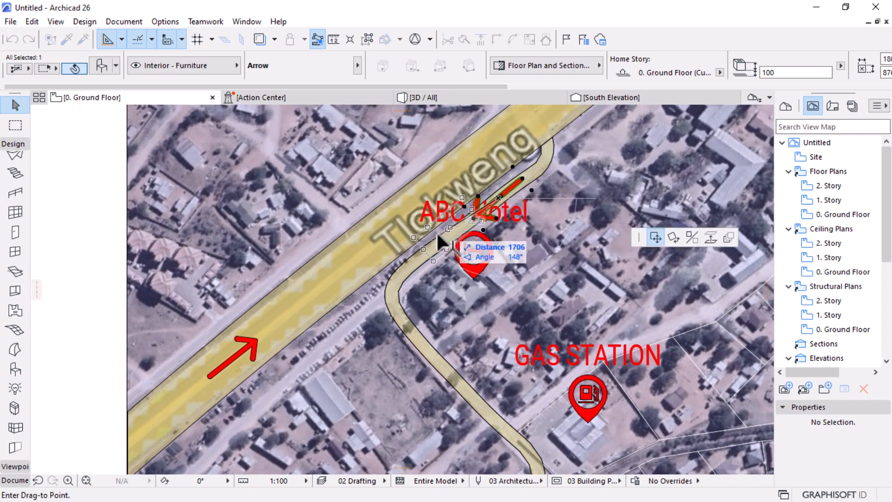
{"action": "left_click", "coordinate": [427, 251]}
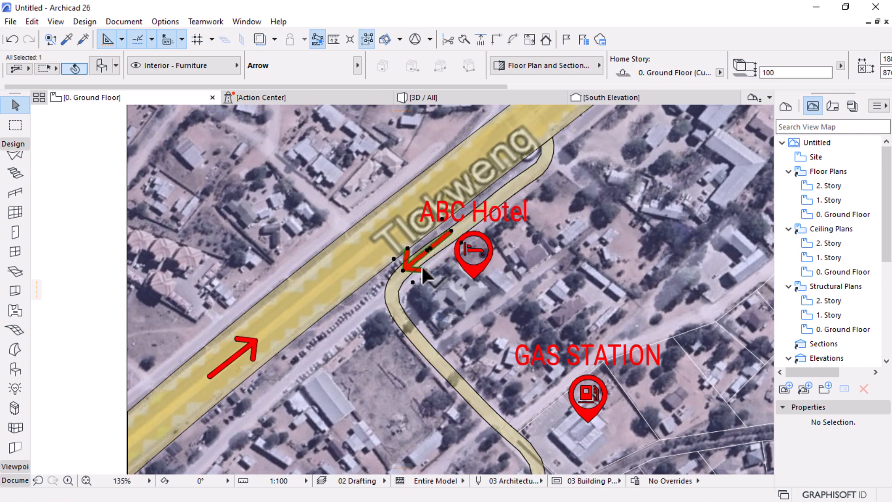
{"action": "scroll", "coordinate": [422, 269], "scroll_direction": "down", "scroll_amount": 3}
{"action": "key", "text": "Escape"}
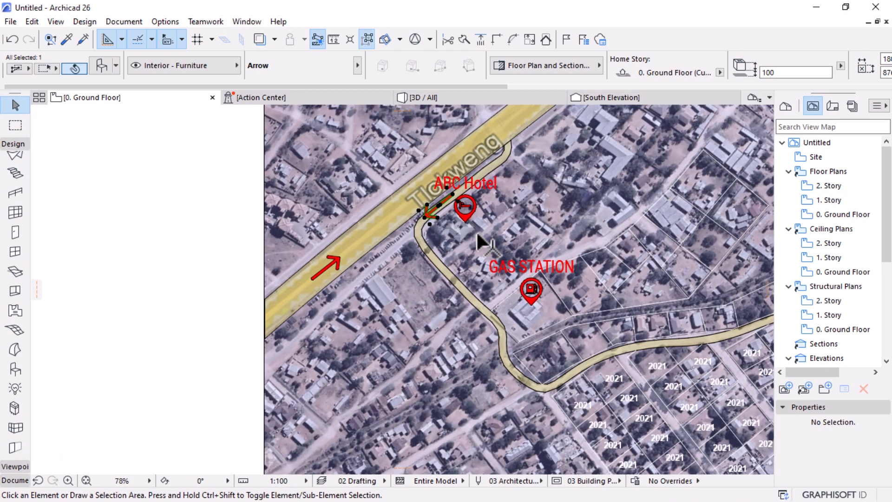
- Move the side-road arrow past the bend onto the straight stretch west of the gas station
{"action": "scroll", "coordinate": [466, 268], "scroll_direction": "down", "scroll_amount": 5}
{"action": "scroll", "coordinate": [371, 223], "scroll_direction": "up", "scroll_amount": 5}
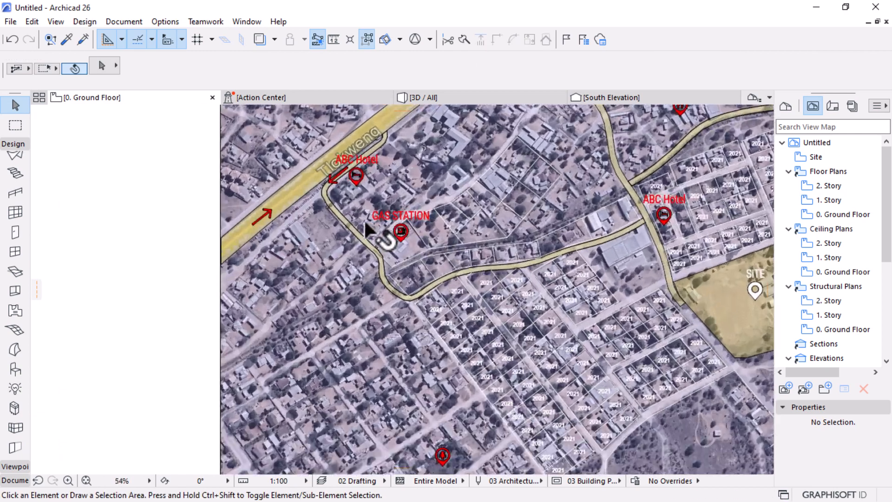
{"action": "left_click", "coordinate": [325, 149]}
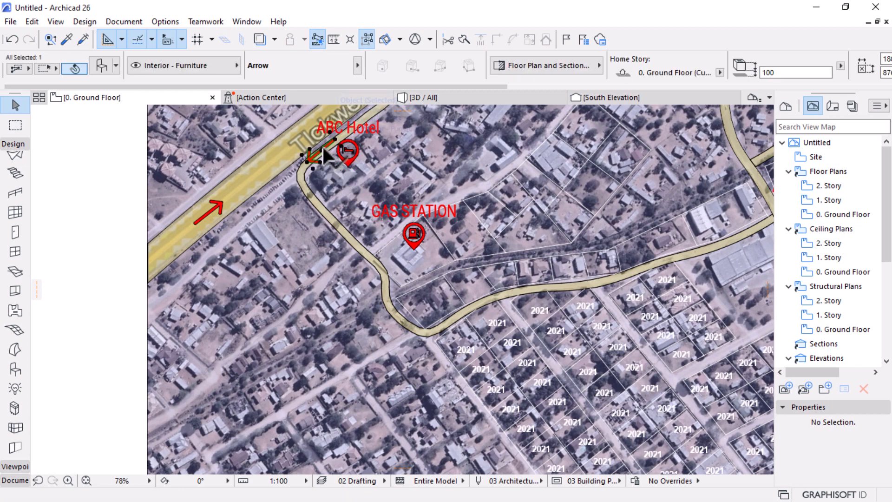
{"action": "left_click", "coordinate": [324, 149]}
{"action": "scroll", "coordinate": [430, 325], "scroll_direction": "down", "scroll_amount": 5}
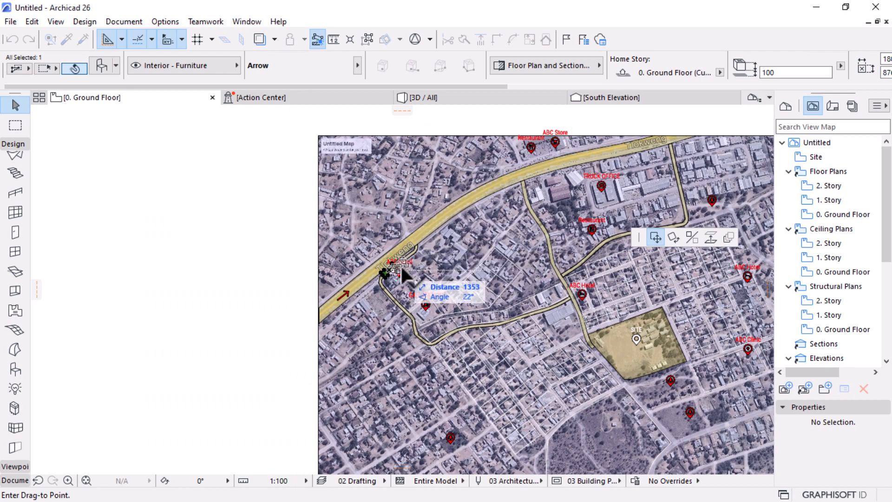
{"action": "scroll", "coordinate": [418, 320], "scroll_direction": "up", "scroll_amount": 8}
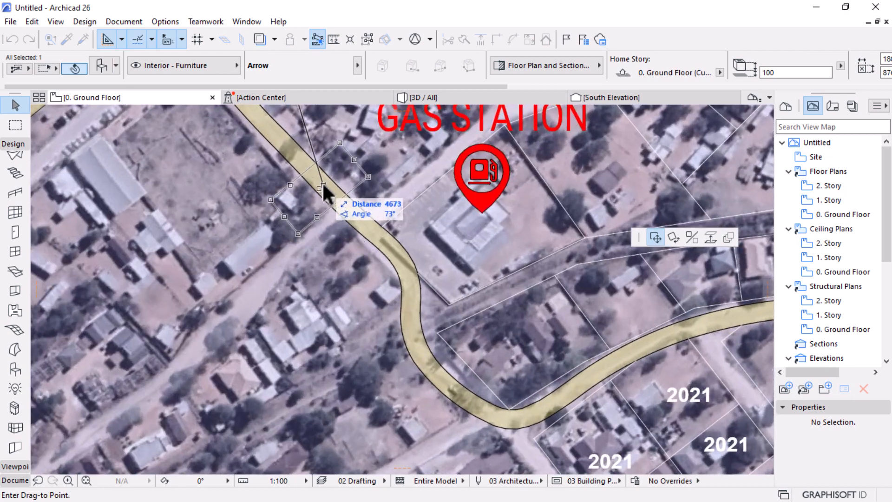
{"action": "left_click", "coordinate": [322, 183]}
{"action": "scroll", "coordinate": [415, 318], "scroll_direction": "down", "scroll_amount": 4}
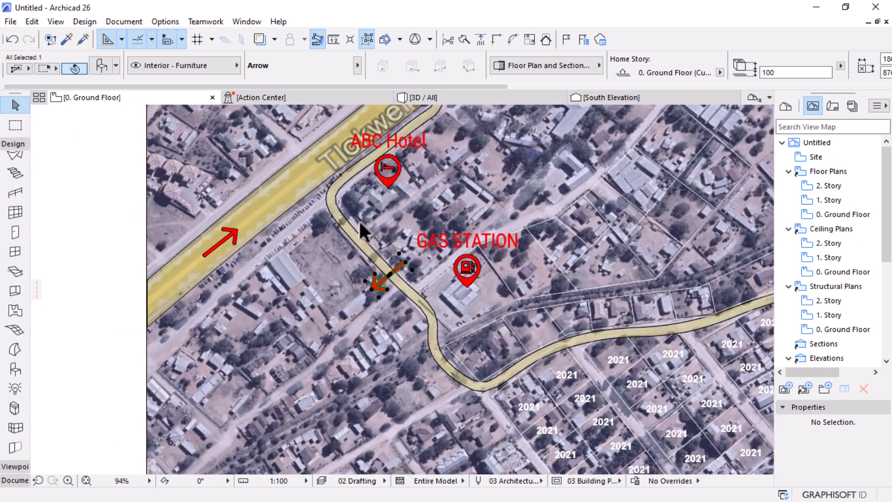
- Rotate the arrow near the gas station 90° around its middle so it points southeast
{"action": "scroll", "coordinate": [358, 219], "scroll_direction": "up", "scroll_amount": 1}
{"action": "key", "text": "ctrl+e"}
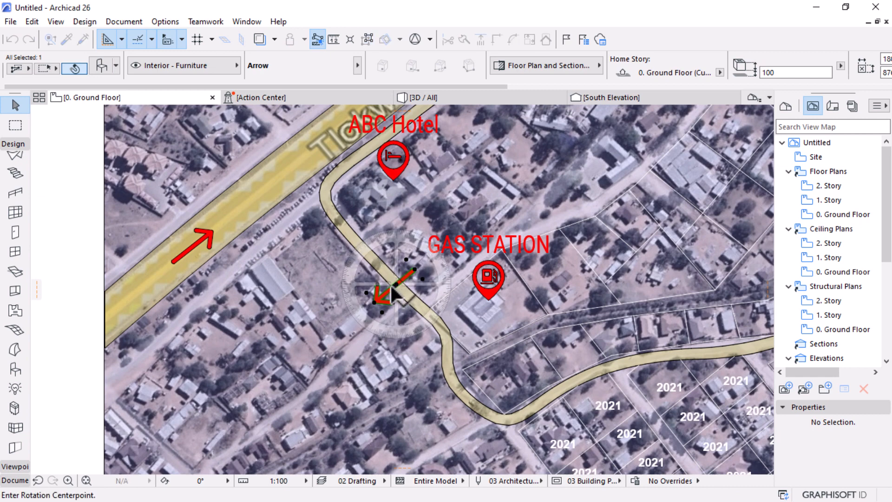
{"action": "left_click", "coordinate": [396, 284]}
{"action": "left_click", "coordinate": [363, 317]}
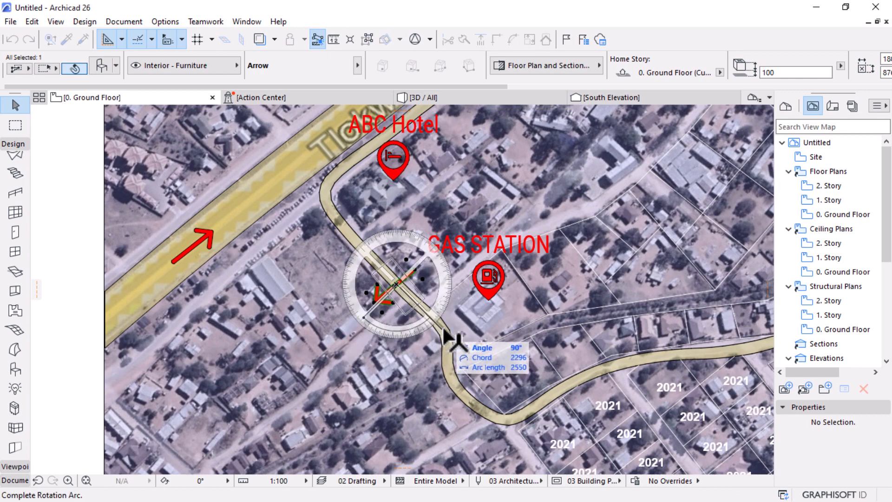
{"action": "left_click", "coordinate": [448, 341]}
- Rotate the gas station arrow about 10° more to align it with the road's direction
{"action": "scroll", "coordinate": [355, 264], "scroll_direction": "up", "scroll_amount": 5}
{"action": "key", "text": "ctrl+e"}
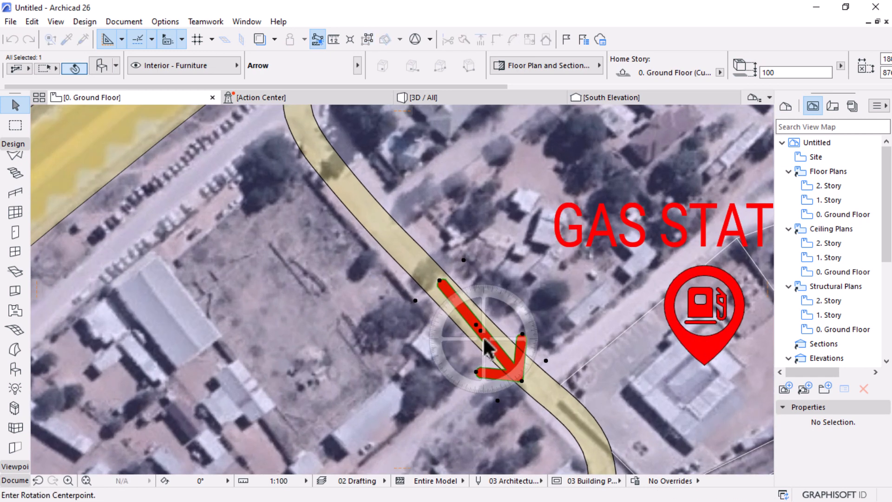
{"action": "left_click", "coordinate": [481, 331]}
{"action": "left_click", "coordinate": [522, 381]}
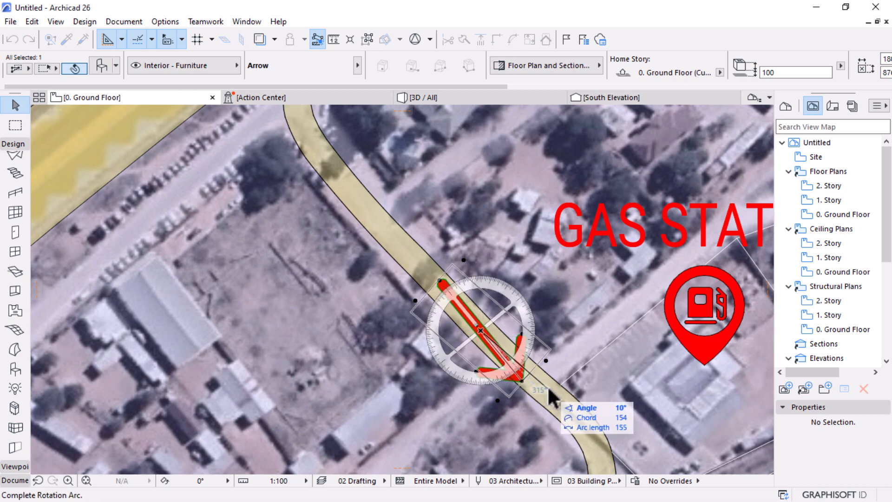
{"action": "left_click", "coordinate": [553, 397]}
{"action": "scroll", "coordinate": [485, 213], "scroll_direction": "down", "scroll_amount": 8}
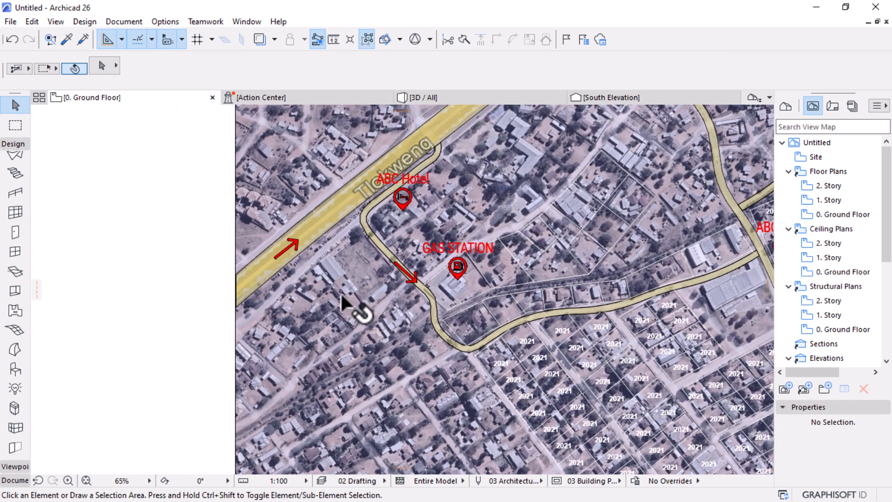
- Copy the gas station arrow onto the road running south from the main road, west of the restaurant below the truck office
{"action": "scroll", "coordinate": [340, 292], "scroll_direction": "down", "scroll_amount": 2}
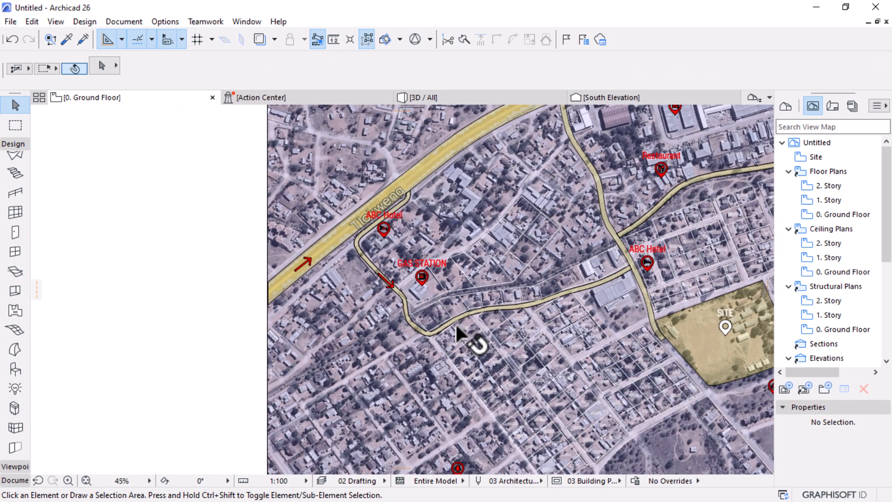
{"action": "left_click", "coordinate": [391, 285]}
{"action": "key", "text": "ctrl"}
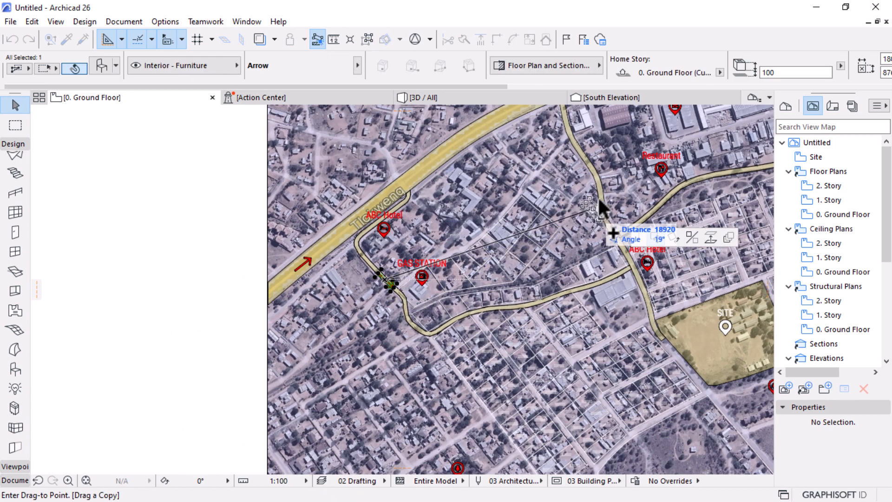
{"action": "scroll", "coordinate": [600, 162], "scroll_direction": "up", "scroll_amount": 4}
{"action": "scroll", "coordinate": [603, 178], "scroll_direction": "up", "scroll_amount": 3}
{"action": "left_click", "coordinate": [589, 258]}
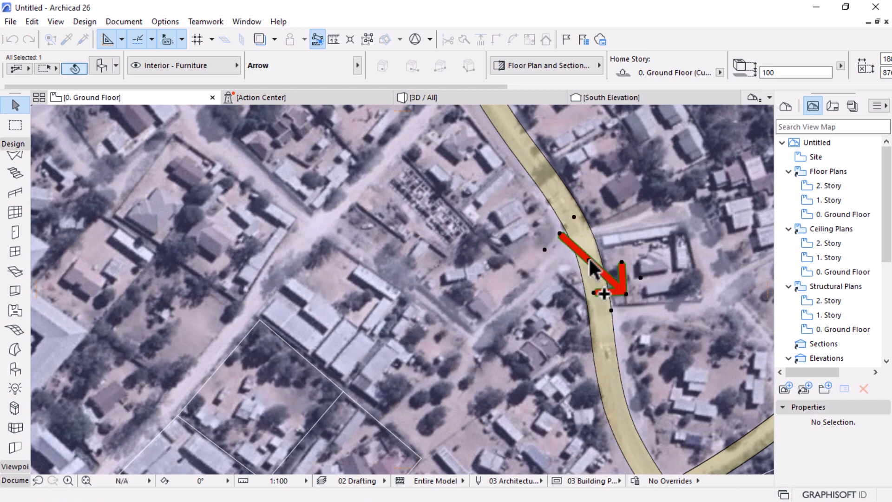
- Rotate the copied arrow around its middle so it points south along the road west of the restaurant
{"action": "key", "text": "ctrl+e"}
{"action": "left_click", "coordinate": [588, 260]}
{"action": "left_click", "coordinate": [623, 298]}
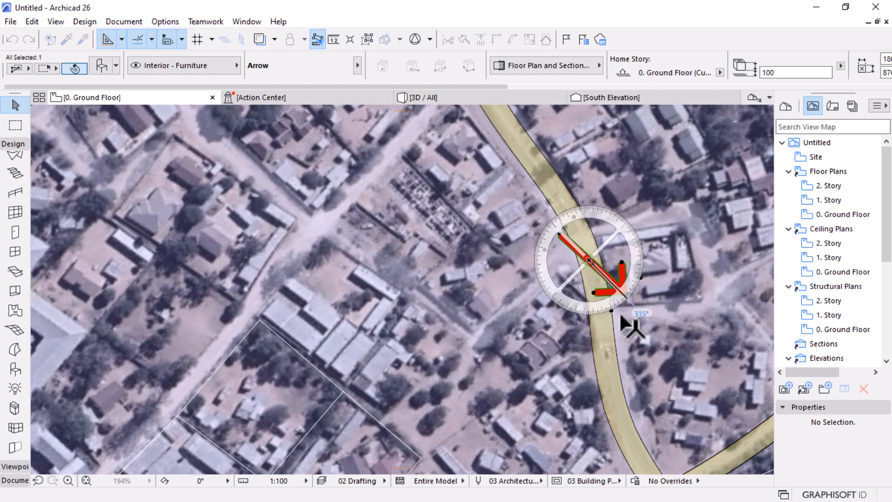
{"action": "left_click", "coordinate": [608, 350]}
{"action": "scroll", "coordinate": [575, 299], "scroll_direction": "down", "scroll_amount": 5}
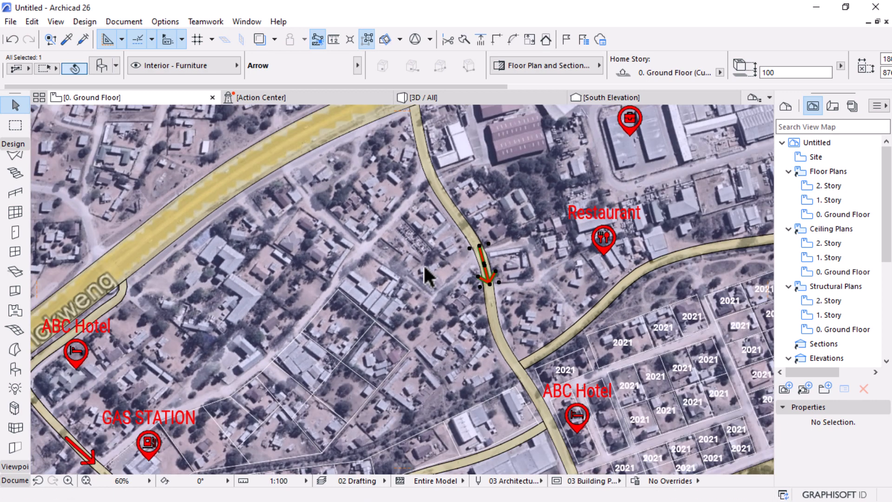
- Copy the south-pointing arrow onto the road east of the truck office
{"action": "key", "text": "ctrl+alt+d"}
{"action": "left_click", "coordinate": [451, 265]}
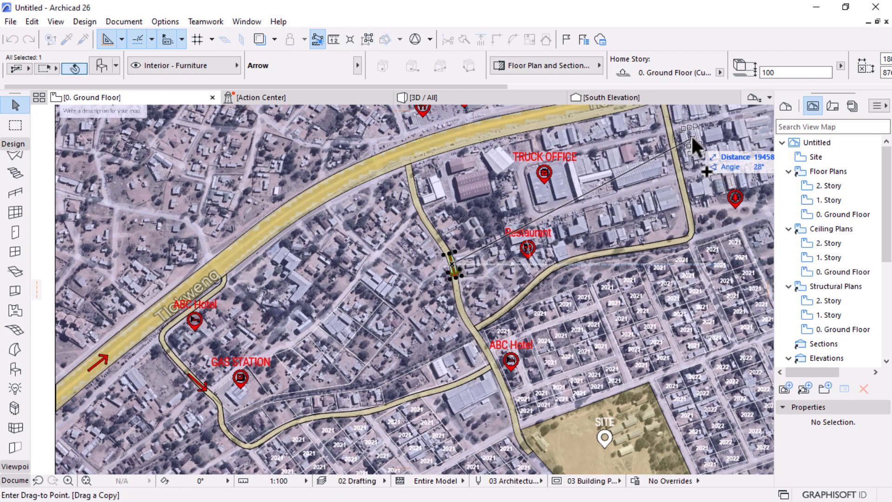
{"action": "scroll", "coordinate": [690, 134], "scroll_direction": "up", "scroll_amount": 4}
{"action": "left_click", "coordinate": [642, 199]}
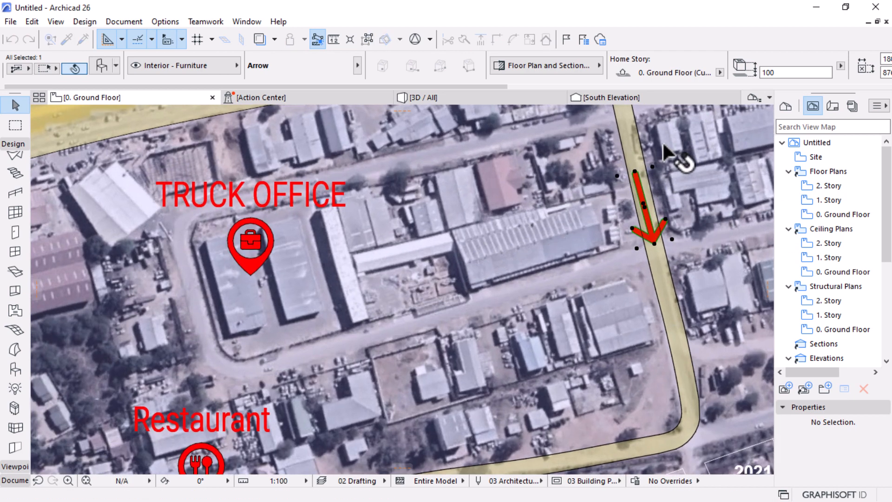
{"action": "scroll", "coordinate": [664, 214], "scroll_direction": "down", "scroll_amount": 8}
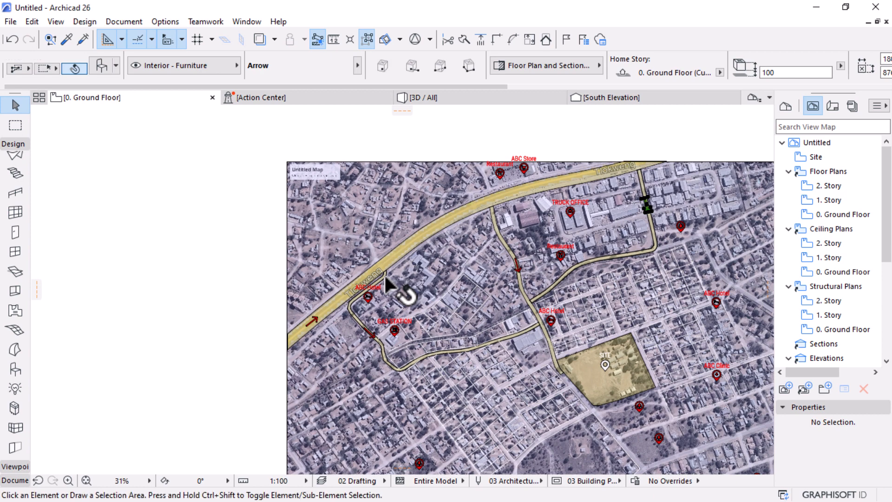
- Copy the arrow on the road east of the truck office onto the curved road southeast of the nearby restaurant
{"action": "scroll", "coordinate": [384, 329], "scroll_direction": "up", "scroll_amount": 2}
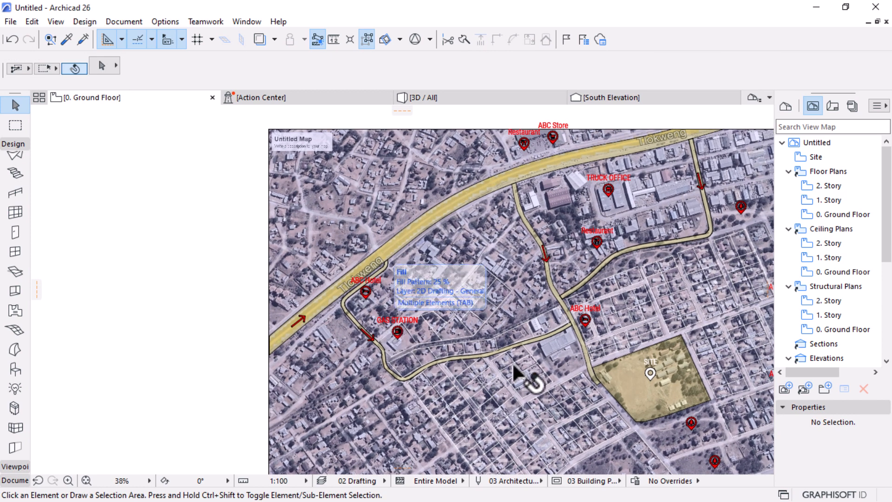
{"action": "scroll", "coordinate": [738, 223], "scroll_direction": "up", "scroll_amount": 7}
{"action": "left_click", "coordinate": [669, 155]}
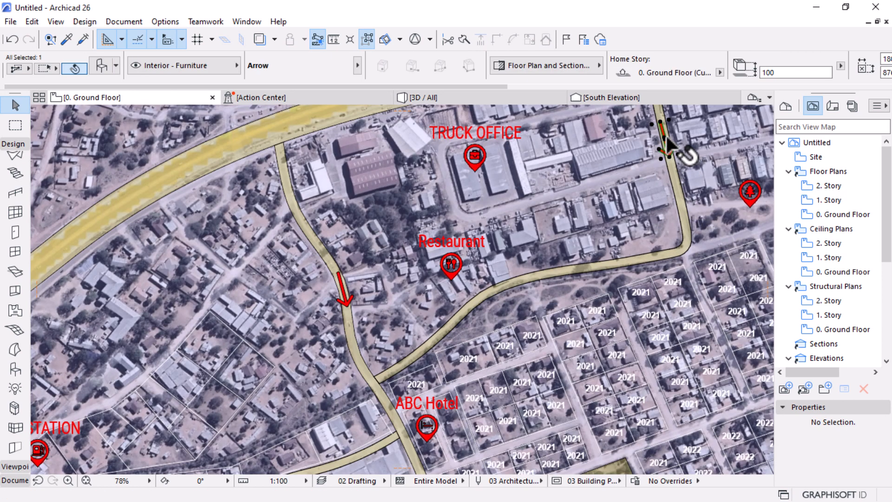
{"action": "key", "text": "ctrl+shift+d"}
{"action": "left_click", "coordinate": [665, 138]}
{"action": "scroll", "coordinate": [535, 280], "scroll_direction": "up", "scroll_amount": 4}
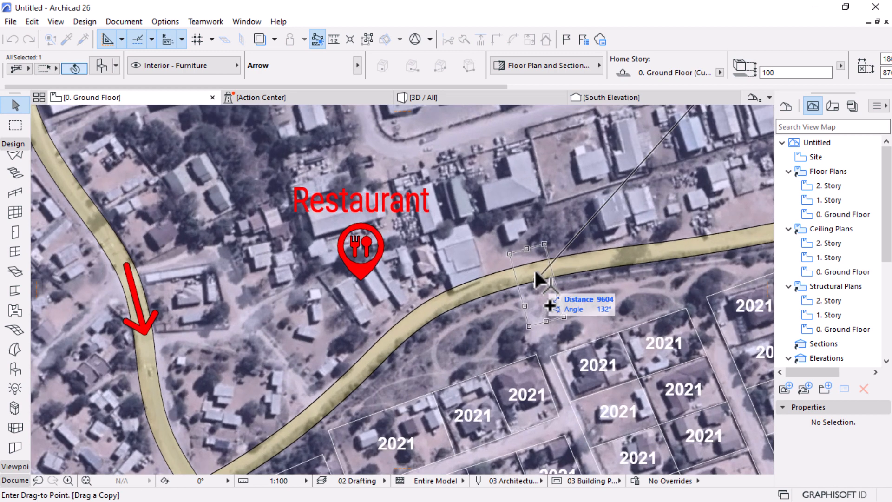
{"action": "left_click", "coordinate": [535, 271]}
- Rotate the copied arrow about 92° clockwise around its middle so it points west along the curved road
{"action": "key", "text": "ctrl+e"}
{"action": "left_click", "coordinate": [536, 272]}
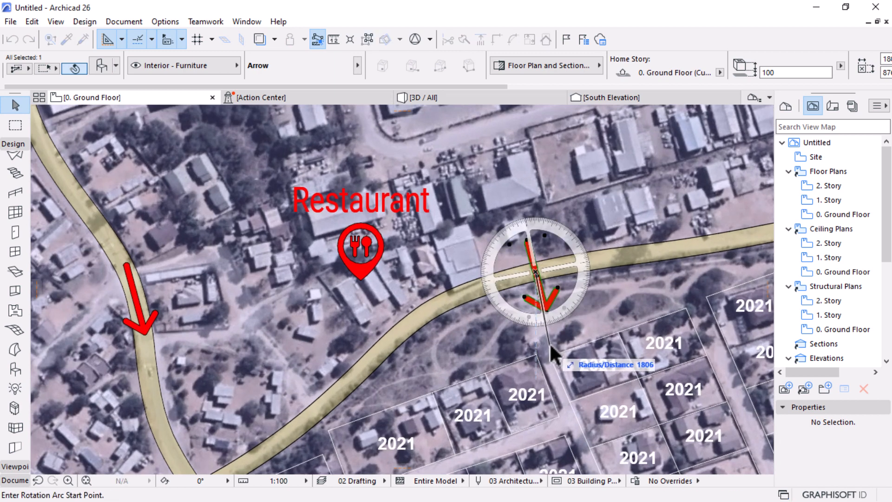
{"action": "left_click", "coordinate": [551, 338]}
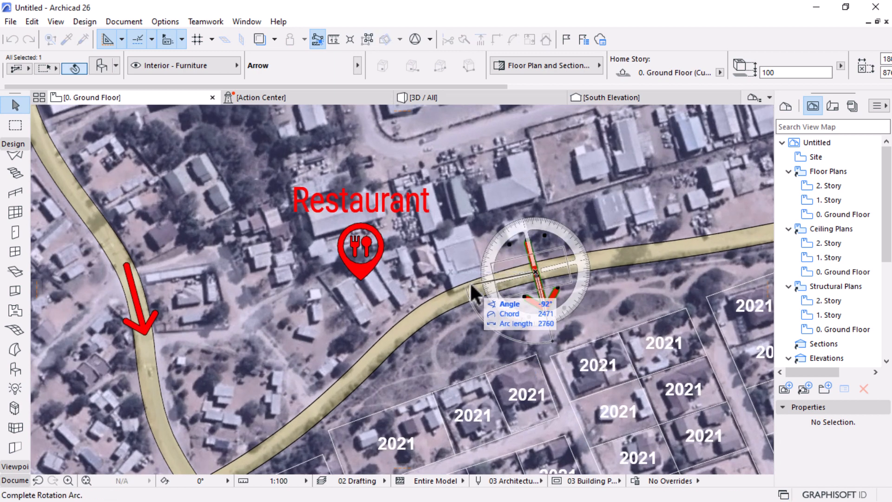
{"action": "left_click", "coordinate": [472, 300]}
{"action": "scroll", "coordinate": [603, 215], "scroll_direction": "down", "scroll_amount": 1}
{"action": "scroll", "coordinate": [603, 215], "scroll_direction": "down", "scroll_amount": 4}
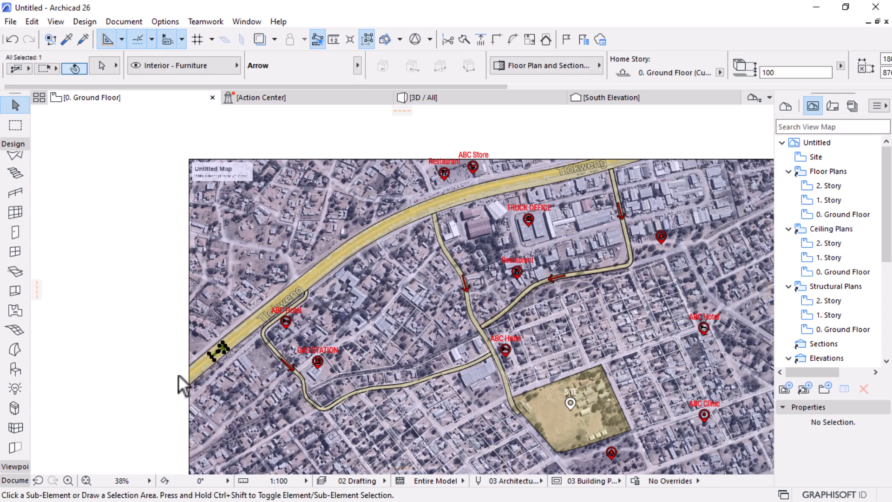
- Copy the main road arrow farther northeast along the main road, past the ABC Hotel turnoff
{"action": "key", "text": "ctrl+shift+d"}
{"action": "left_click", "coordinate": [219, 348]}
{"action": "scroll", "coordinate": [466, 191], "scroll_direction": "up", "scroll_amount": 3}
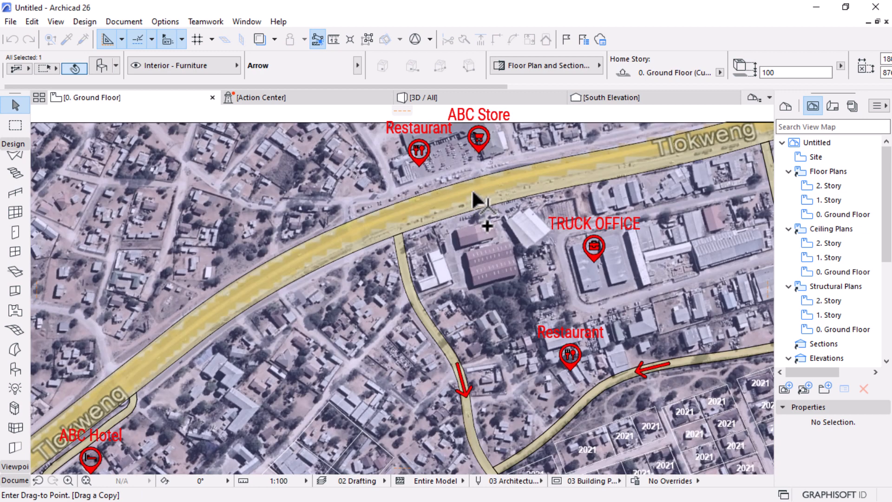
{"action": "left_click", "coordinate": [232, 296]}
- Rotate the copied main road arrow slightly clockwise around its middle to follow the road's curve
{"action": "key", "text": "ctrl+e"}
{"action": "scroll", "coordinate": [234, 298], "scroll_direction": "up", "scroll_amount": 3}
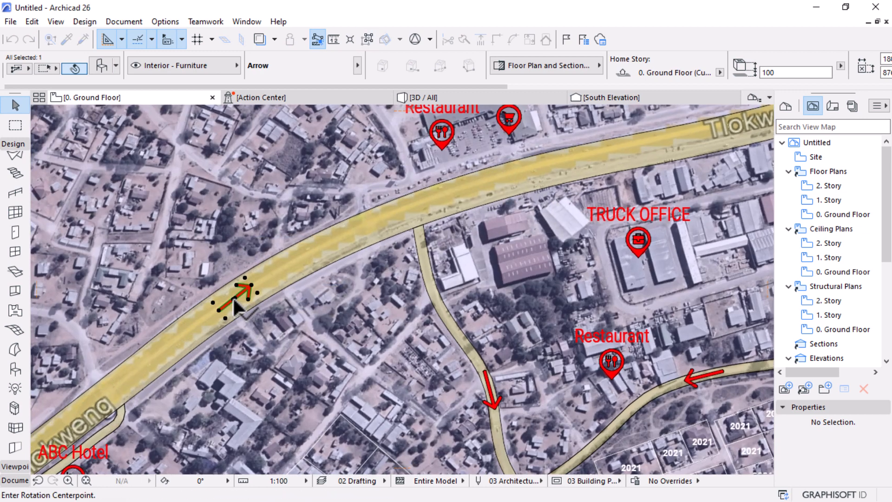
{"action": "left_click", "coordinate": [234, 298]}
{"action": "left_click", "coordinate": [290, 267]}
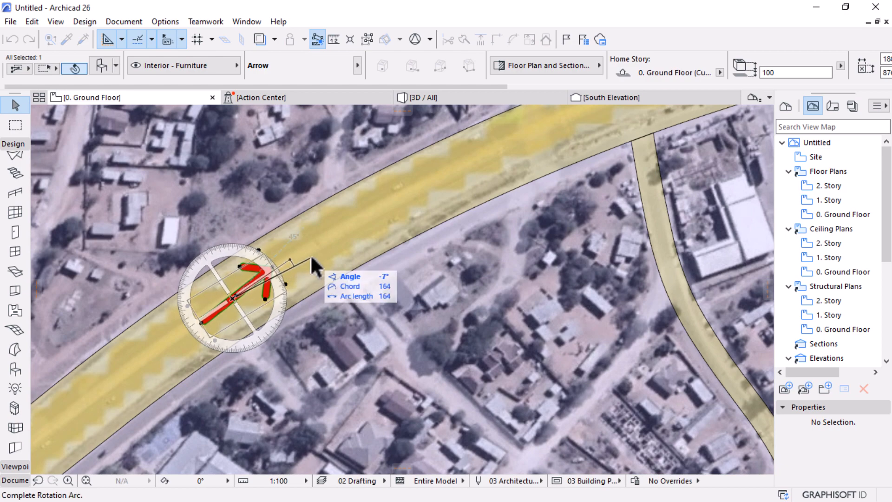
{"action": "left_click", "coordinate": [320, 263]}
{"action": "scroll", "coordinate": [321, 263], "scroll_direction": "down", "scroll_amount": 6}
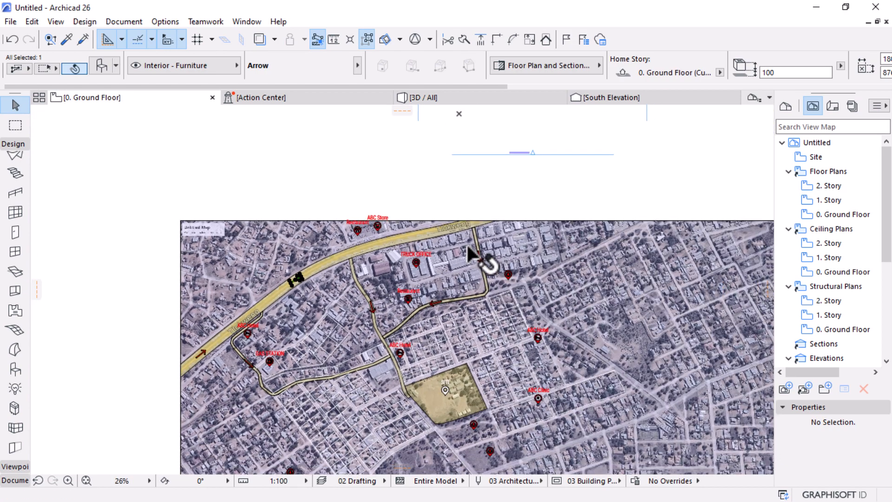
{"action": "key", "text": "Escape"}
- Check the fill and outline pens in the settings of the new main road arrow
{"action": "scroll", "coordinate": [246, 311], "scroll_direction": "up", "scroll_amount": 2}
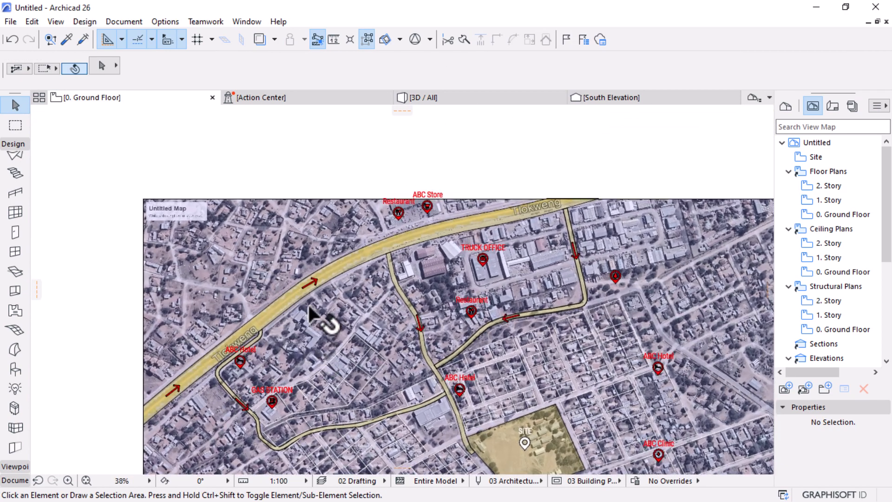
{"action": "left_click", "coordinate": [310, 283]}
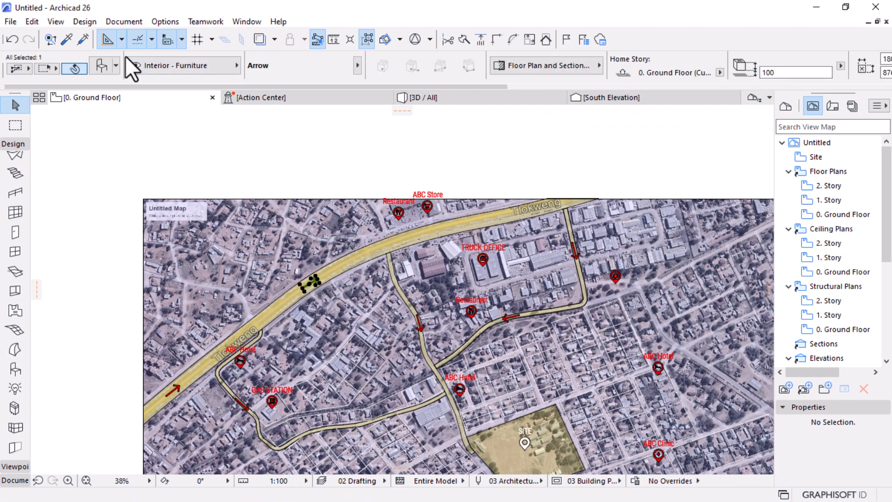
{"action": "key", "text": "ctrl+t"}
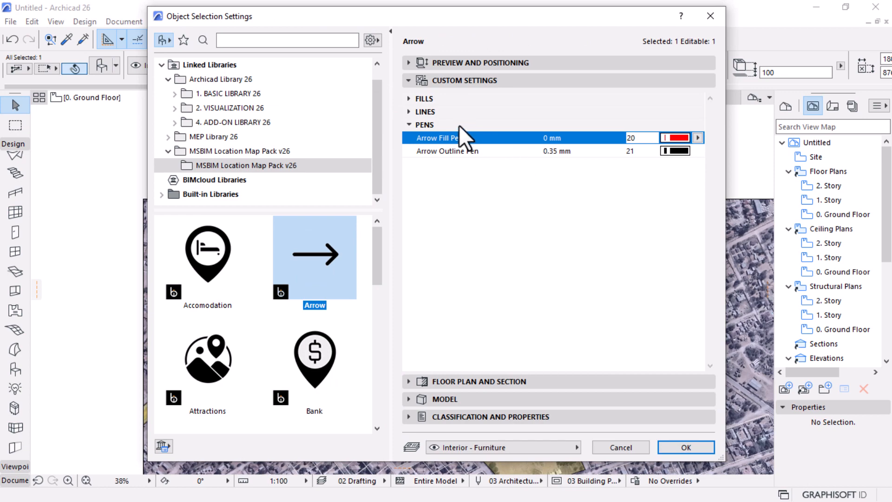
{"action": "key", "text": "Return"}
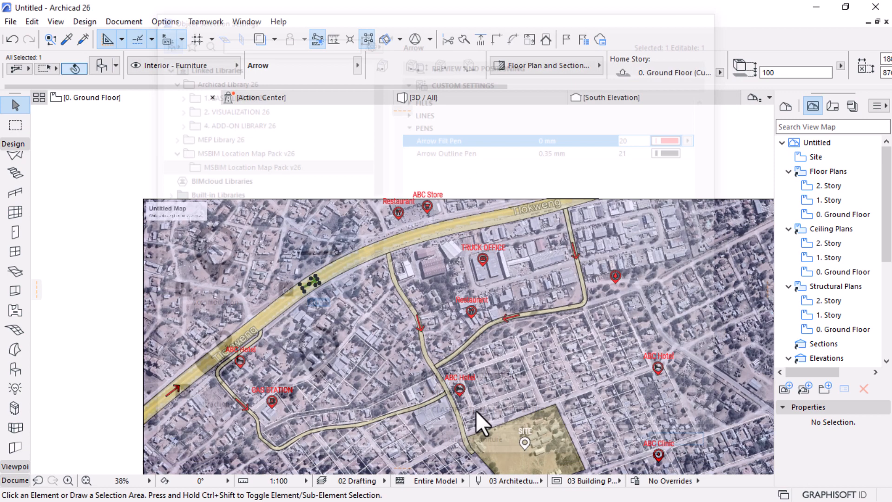
{"action": "scroll", "coordinate": [462, 199], "scroll_direction": "down", "scroll_amount": 1}
{"action": "key", "text": "Escape"}
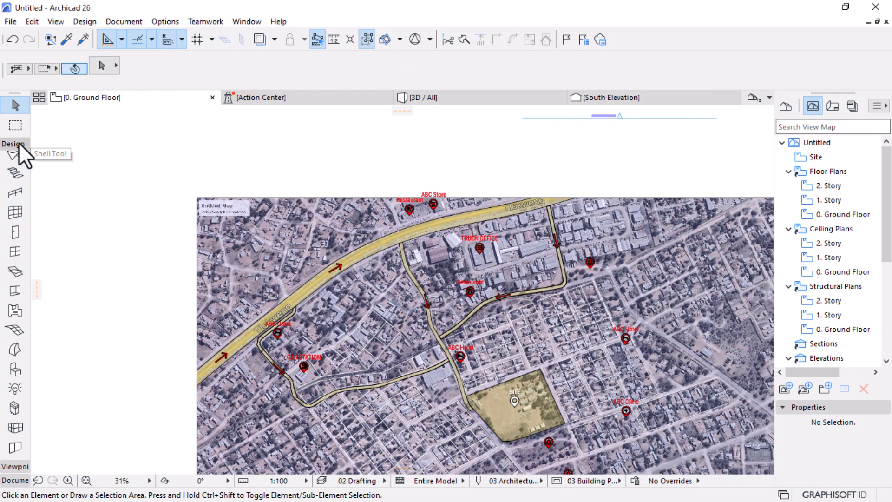
- Add a text block reading "TO TLOKWENG BORDER" just south of the main road, ahead of the new arrow
{"action": "left_click", "coordinate": [15, 143]}
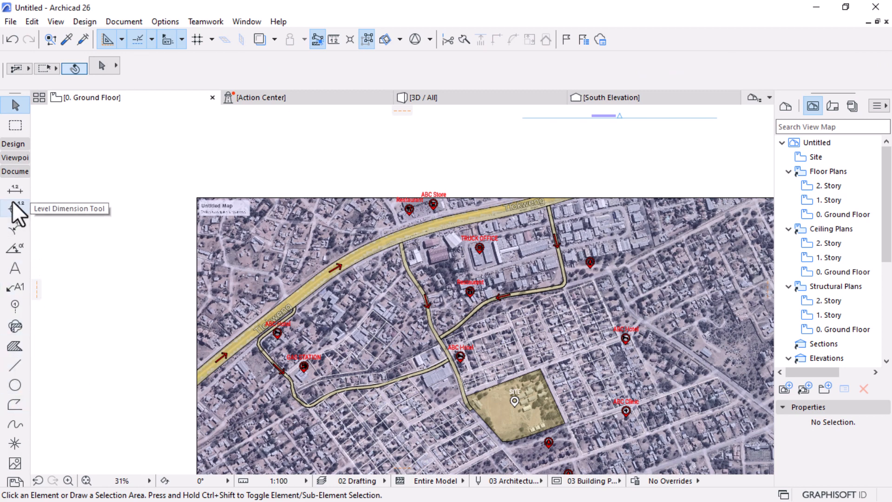
{"action": "left_click", "coordinate": [15, 266]}
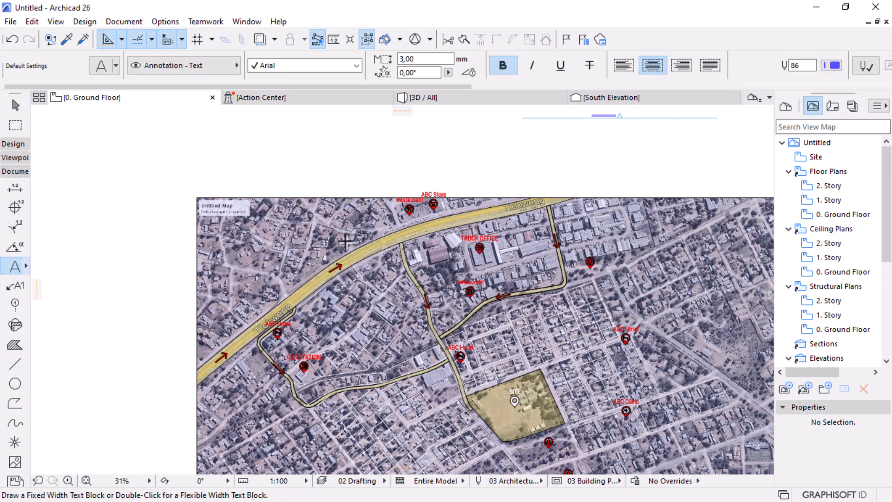
{"action": "scroll", "coordinate": [239, 265], "scroll_direction": "up", "scroll_amount": 5}
{"action": "left_click", "coordinate": [339, 262]}
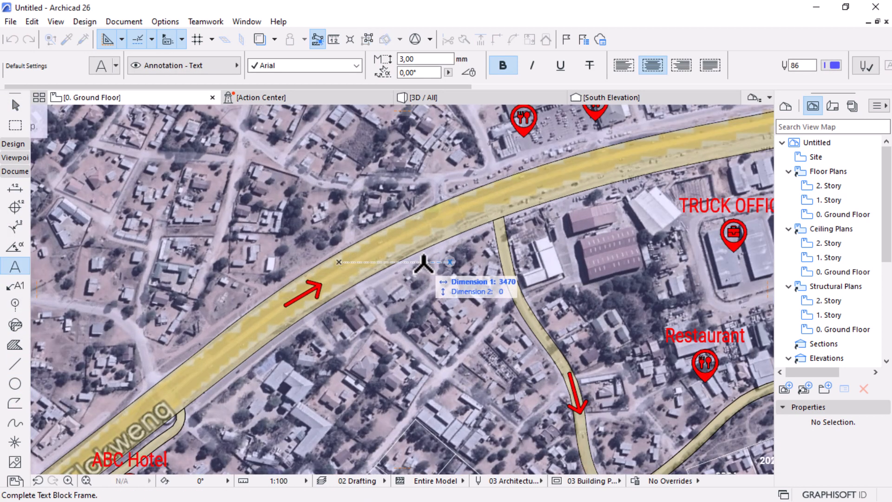
{"action": "left_click", "coordinate": [500, 316]}
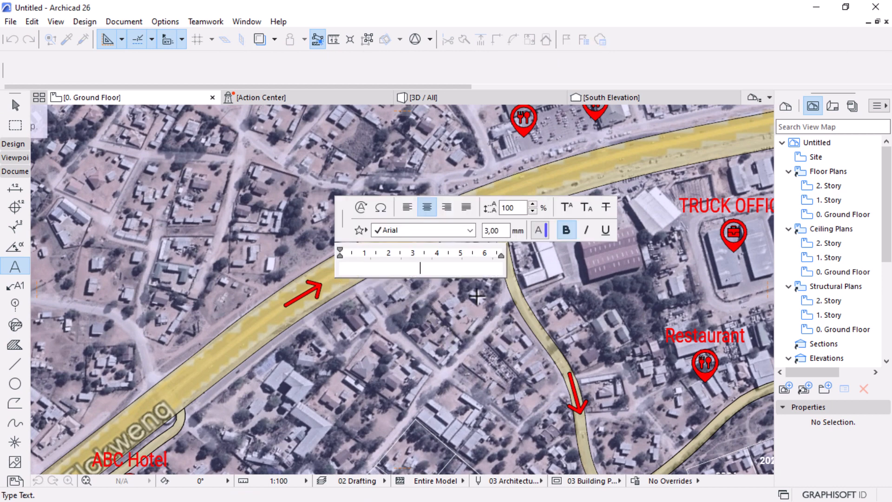
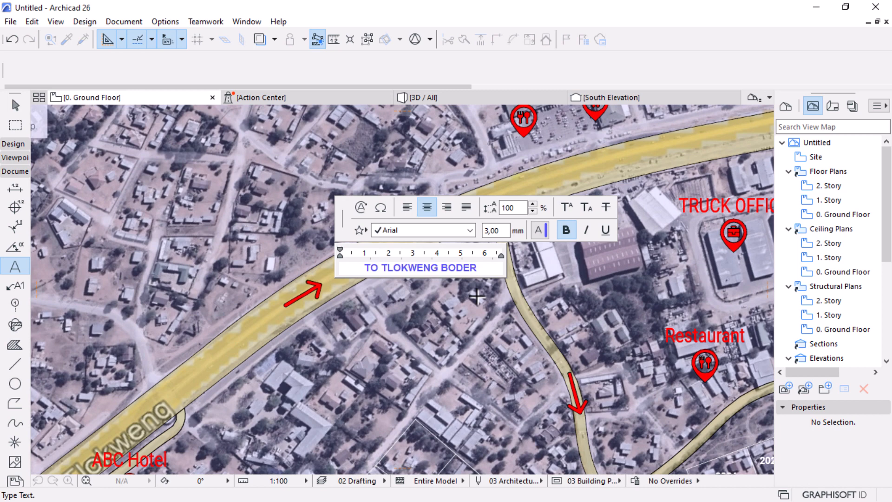
{"action": "left_click", "coordinate": [454, 268]}
{"action": "type", "text": "R"}
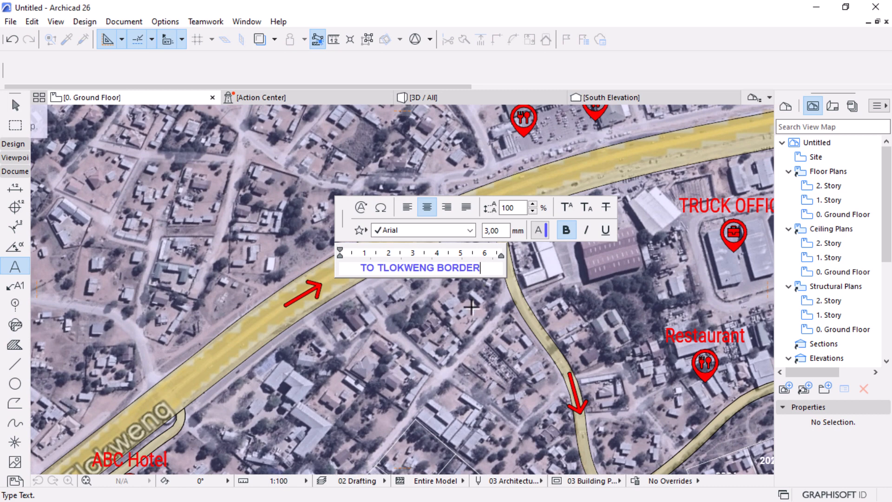
{"action": "left_click", "coordinate": [425, 316]}
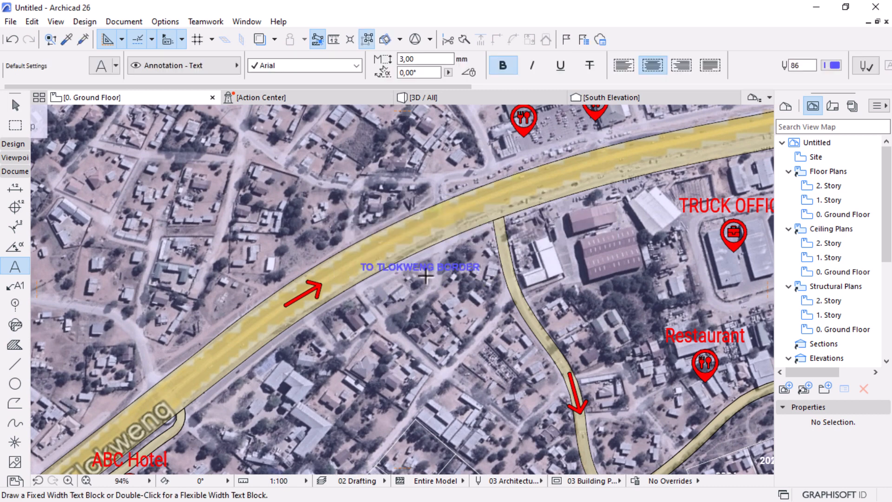
- Rotate the "TO TLOKWENG BORDER" text about 24° counterclockwise around its middle to match the road's slope
{"action": "key", "text": "Escape"}
{"action": "left_click", "coordinate": [418, 265]}
{"action": "key", "text": "ctrl+e"}
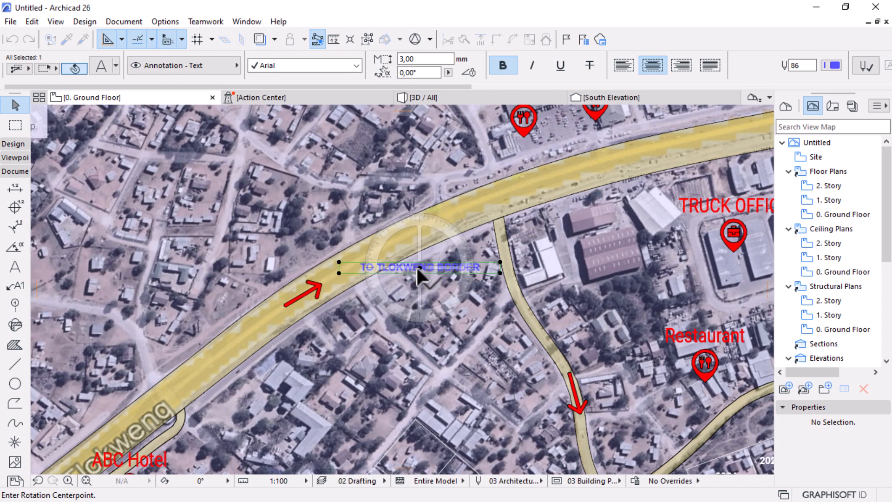
{"action": "left_click", "coordinate": [420, 268]}
{"action": "left_click", "coordinate": [511, 272]}
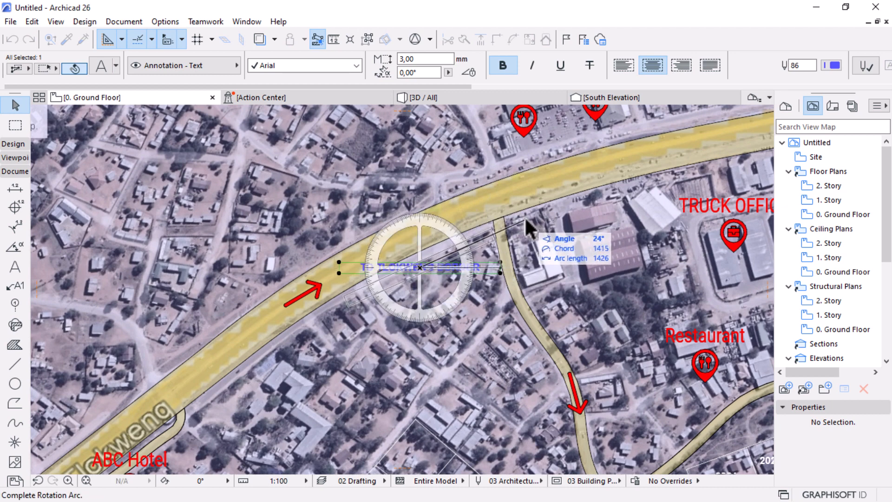
{"action": "left_click", "coordinate": [524, 227]}
- Move the "TO TLOKWENG BORDER" text onto the main road directly ahead of the arrow
{"action": "key", "text": "ctrl+d"}
{"action": "left_click", "coordinate": [420, 267]}
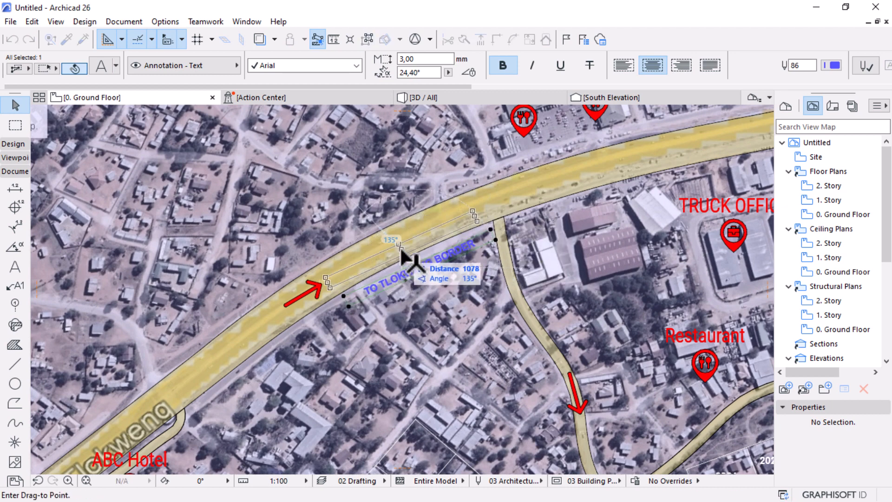
{"action": "left_click", "coordinate": [396, 245]}
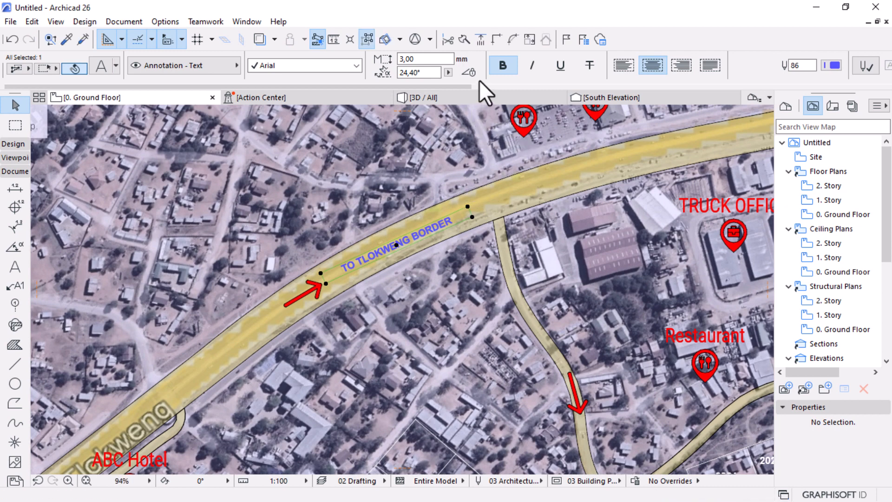
- Set the "TO TLOKWENG BORDER" text's pen colour to red
{"action": "left_click", "coordinate": [832, 66]}
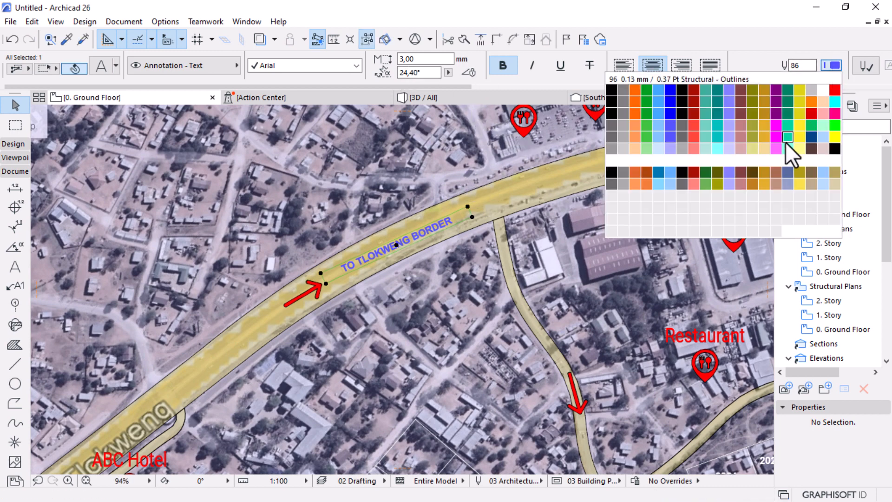
{"action": "left_click", "coordinate": [838, 96]}
{"action": "key", "text": "Escape"}
{"action": "scroll", "coordinate": [518, 162], "scroll_direction": "down", "scroll_amount": 5}
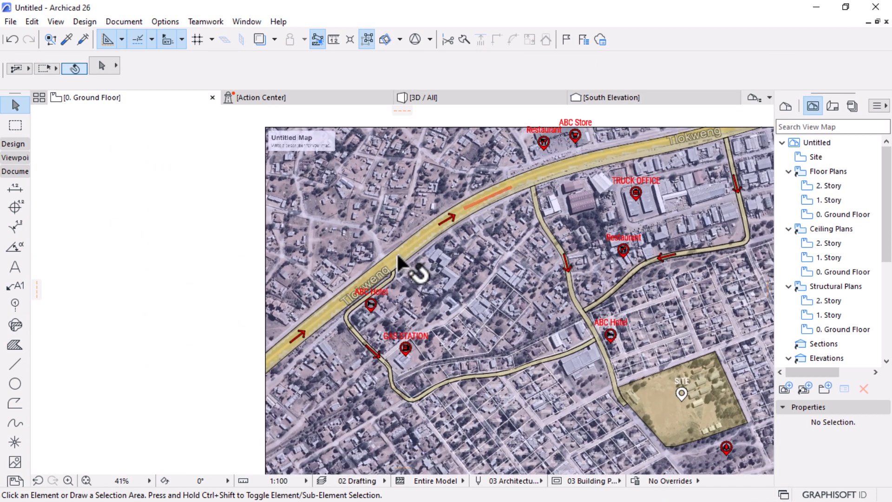
{"action": "scroll", "coordinate": [402, 251], "scroll_direction": "up", "scroll_amount": 3}
{"action": "scroll", "coordinate": [348, 221], "scroll_direction": "down", "scroll_amount": 3}
{"action": "scroll", "coordinate": [438, 257], "scroll_direction": "up", "scroll_amount": 4}
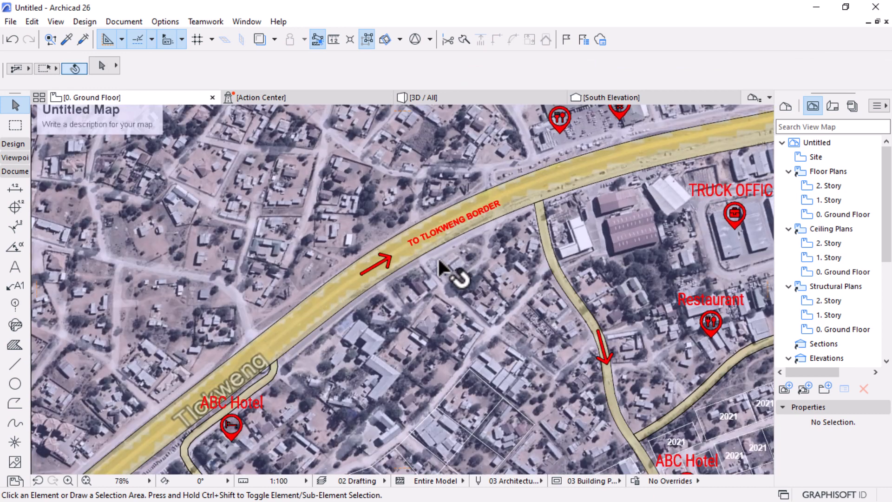
- Copy the arrow beside the border text onto the main road just past the text, at the side road junction
{"action": "left_click", "coordinate": [382, 253]}
{"action": "left_click", "coordinate": [374, 264]}
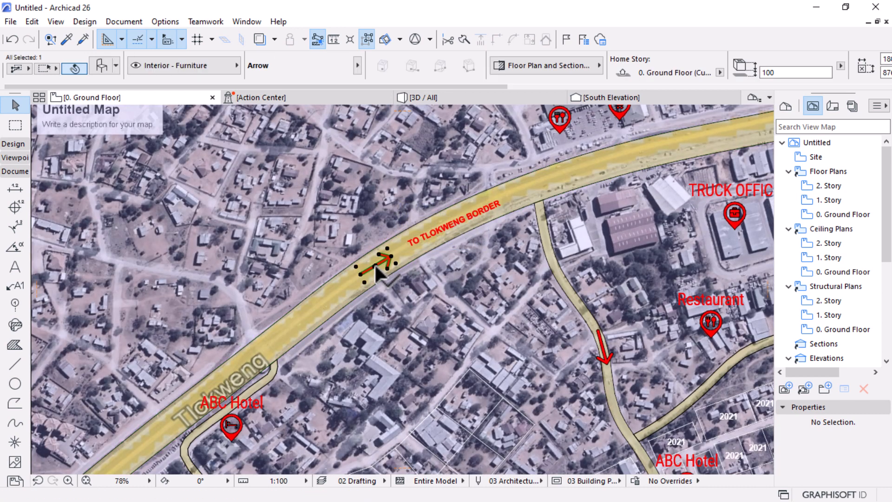
{"action": "left_click", "coordinate": [374, 265]}
{"action": "left_click", "coordinate": [550, 181]}
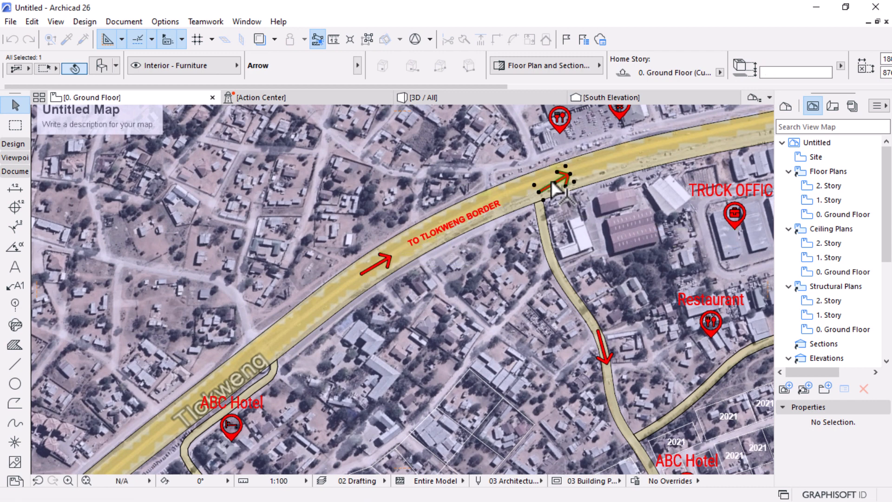
- Rotate the copied arrow about 180° around its middle so it points southwest toward the border text
{"action": "key", "text": "ctrl+e"}
{"action": "left_click", "coordinate": [552, 184]}
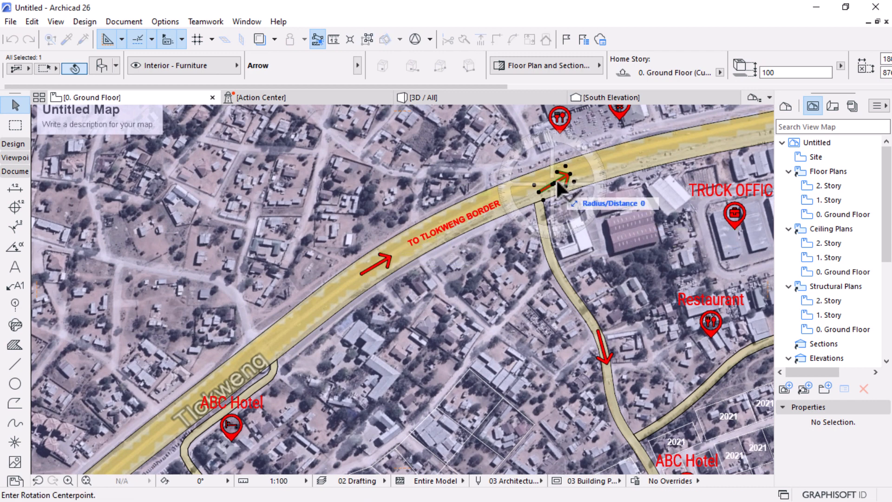
{"action": "left_click", "coordinate": [596, 164]}
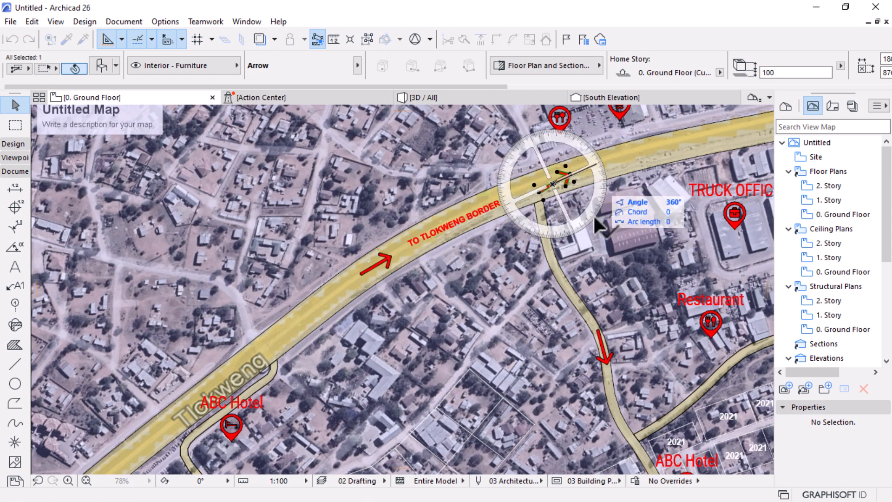
{"action": "left_click", "coordinate": [422, 236]}
{"action": "scroll", "coordinate": [292, 285], "scroll_direction": "down", "scroll_amount": 3}
{"action": "scroll", "coordinate": [452, 204], "scroll_direction": "up", "scroll_amount": 5}
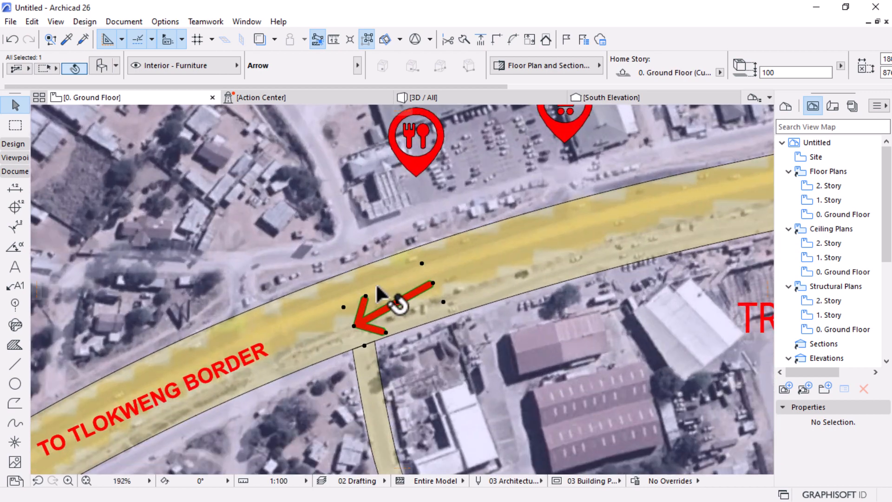
- Rotate the copied arrow slightly around its middle so it runs parallel to the main road
{"action": "key", "text": "ctrl+e"}
{"action": "left_click", "coordinate": [397, 301]}
{"action": "left_click", "coordinate": [314, 317]}
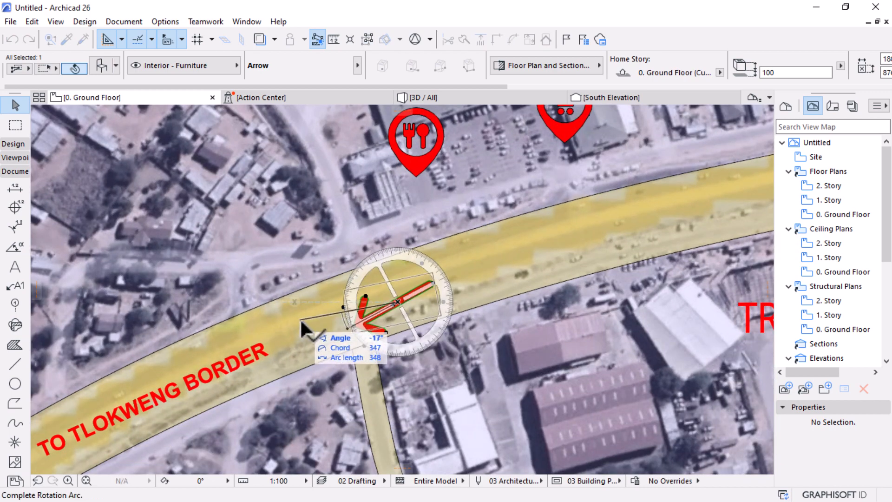
{"action": "left_click", "coordinate": [300, 324]}
{"action": "scroll", "coordinate": [464, 222], "scroll_direction": "down", "scroll_amount": 3}
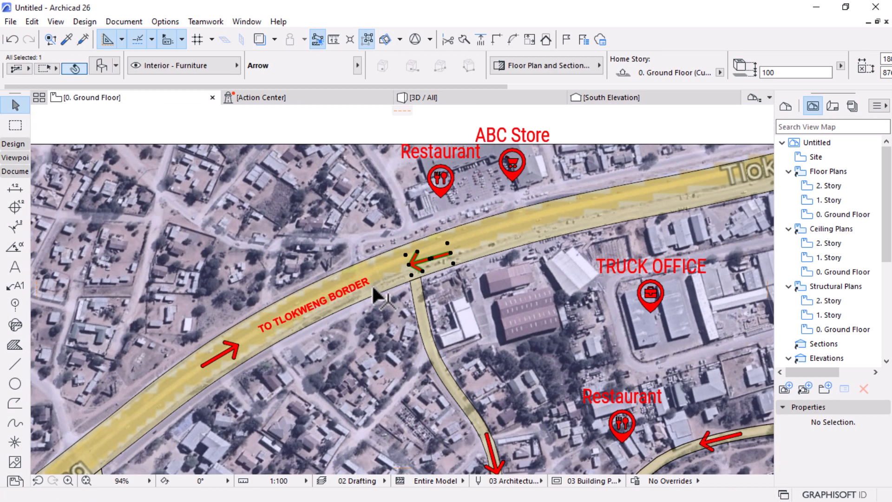
- Move the rotated arrow northeast along the main road to the stretch north of the TRUCK OFFICE marker
{"action": "key", "text": "Escape"}
{"action": "left_click", "coordinate": [435, 260]}
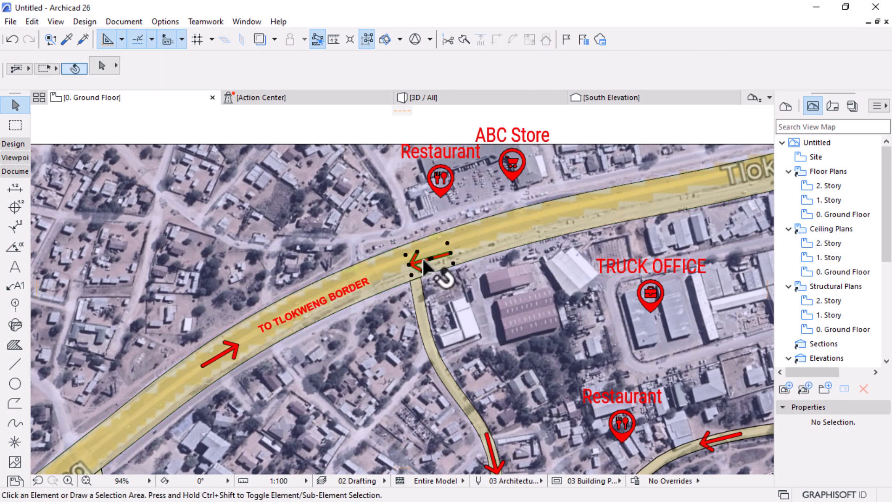
{"action": "left_click_drag", "start_coordinate": [429, 259], "coordinate": [663, 202]}
- Copy the "TO TLOKWENG BORDER" text to the road ahead of the moved arrow and rotate the copy to about 13° to follow the road
{"action": "left_click", "coordinate": [320, 310]}
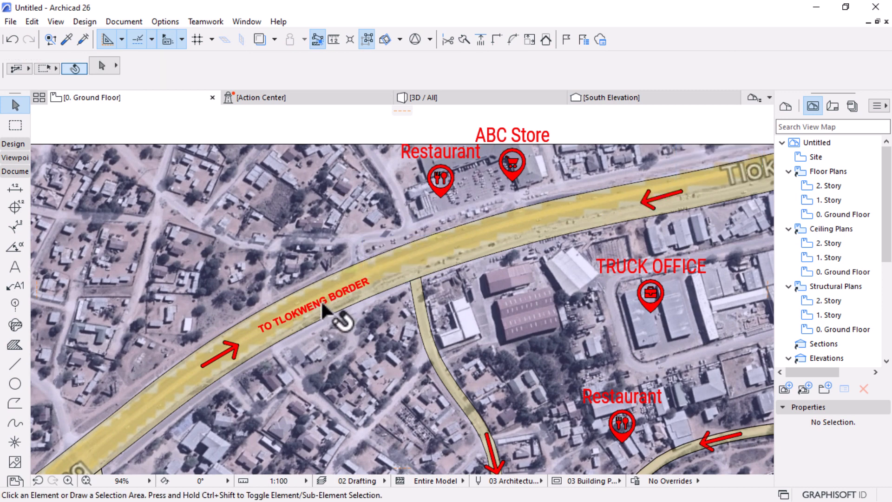
{"action": "left_click_drag", "start_coordinate": [316, 310], "coordinate": [560, 227]}
{"action": "key", "text": "ctrl+e"}
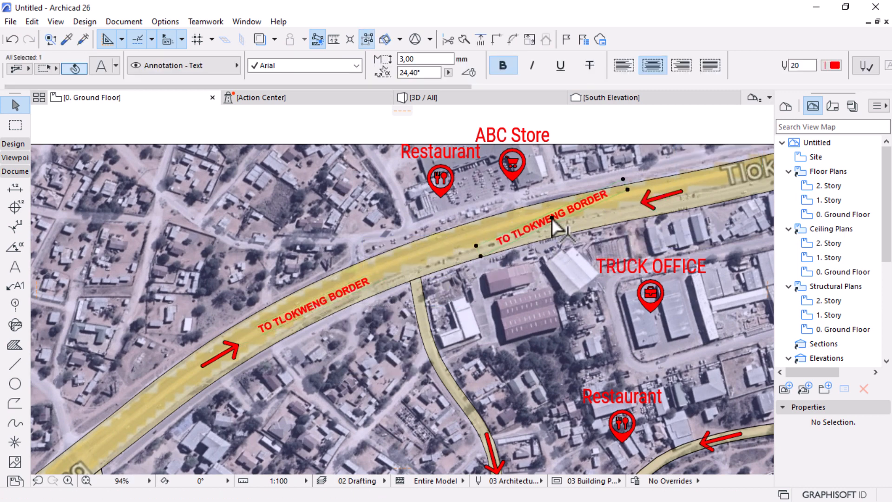
{"action": "left_click", "coordinate": [551, 217]}
{"action": "left_click", "coordinate": [624, 182]}
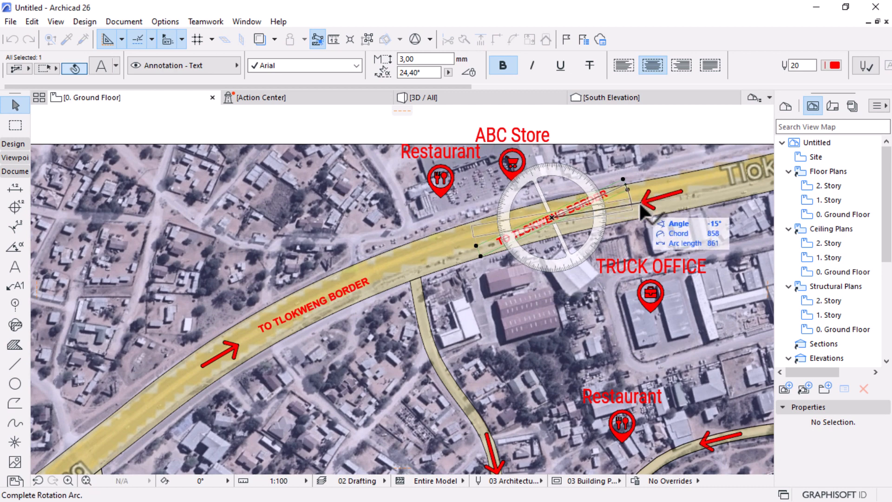
{"action": "left_click", "coordinate": [637, 202]}
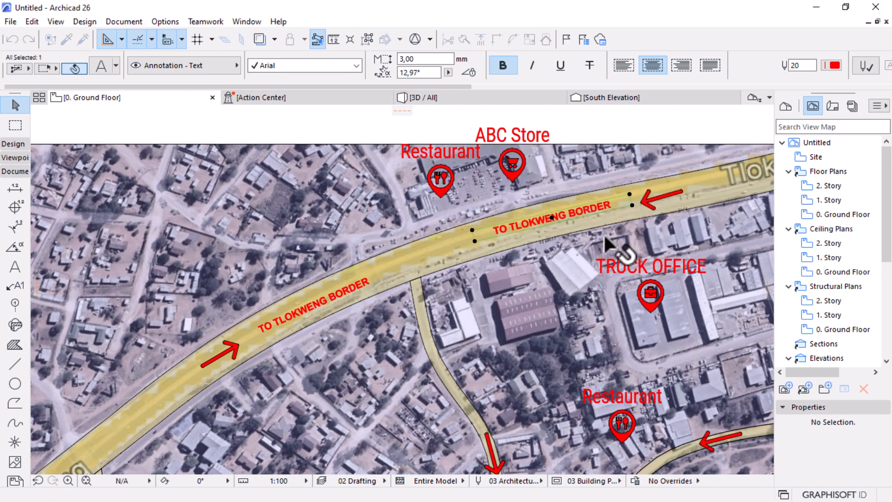
- Shift the copied border text slightly down on the main road, ahead of the northeastern arrow's tip
{"action": "scroll", "coordinate": [715, 193], "scroll_direction": "up", "scroll_amount": 2}
{"action": "left_click", "coordinate": [598, 213]}
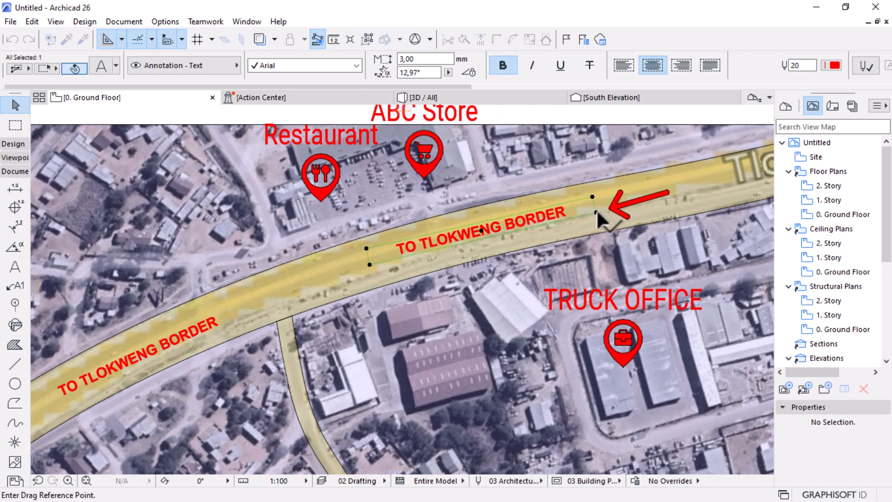
{"action": "key", "text": "Escape"}
{"action": "key", "text": "Escape"}
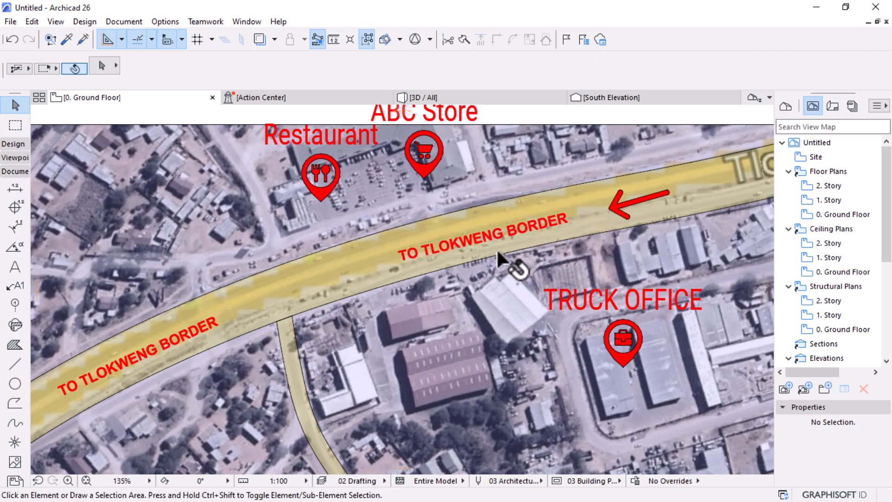
{"action": "scroll", "coordinate": [469, 232], "scroll_direction": "down", "scroll_amount": 3}
{"action": "scroll", "coordinate": [528, 245], "scroll_direction": "down", "scroll_amount": 2}
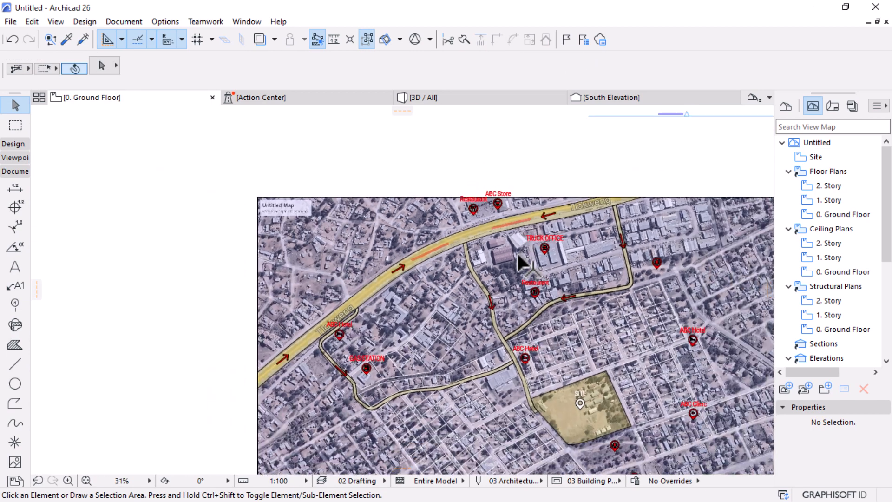
{"action": "scroll", "coordinate": [517, 251], "scroll_direction": "up", "scroll_amount": 1}
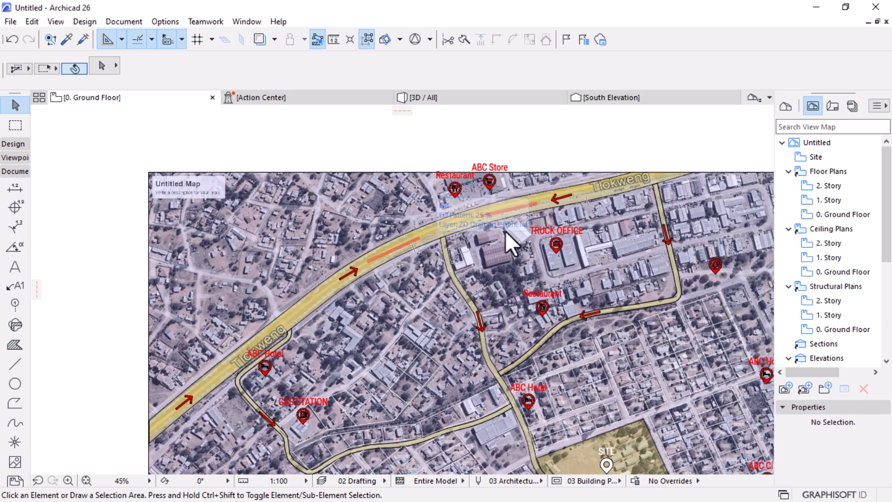
{"action": "scroll", "coordinate": [569, 249], "scroll_direction": "up", "scroll_amount": 3}
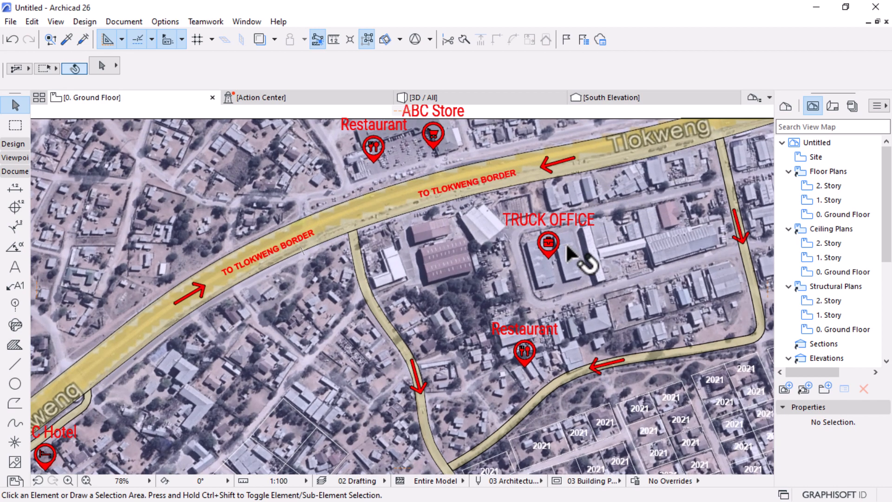
{"action": "scroll", "coordinate": [567, 249], "scroll_direction": "up", "scroll_amount": 2}
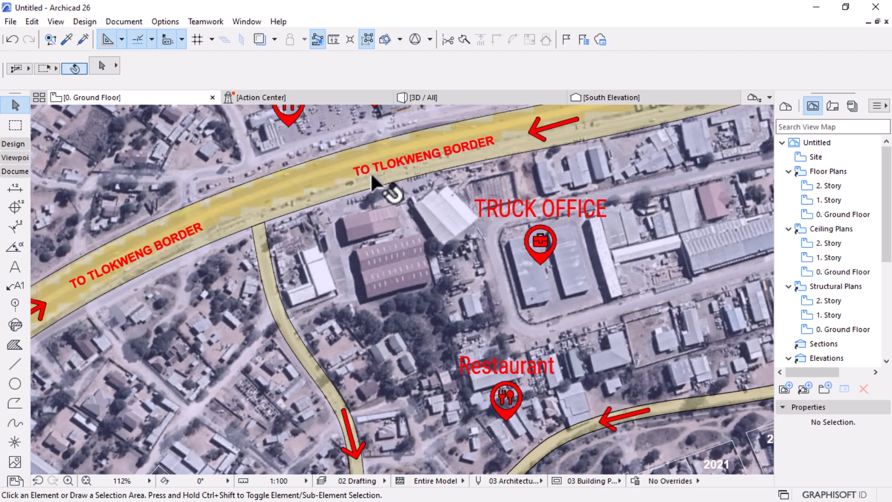
{"action": "scroll", "coordinate": [483, 180], "scroll_direction": "down", "scroll_amount": 5}
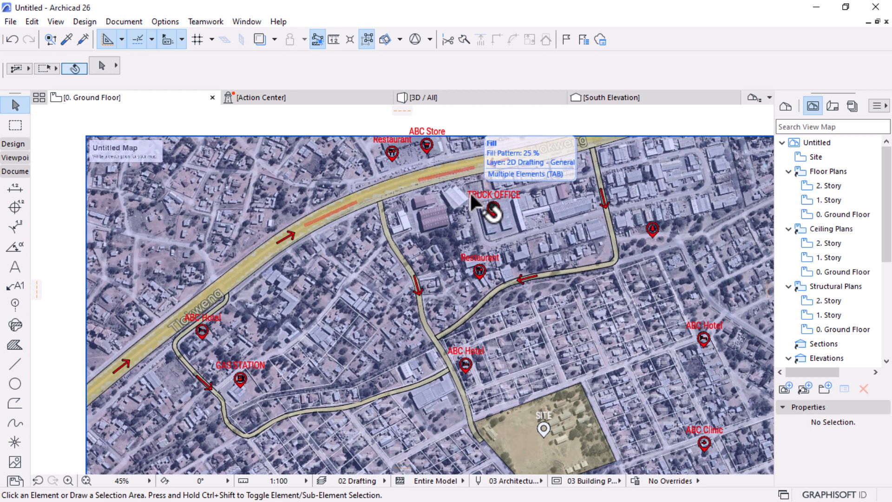
- Change the copied label's wording to "TO CITY CENTRE" and right-align it toward the arrow
{"action": "scroll", "coordinate": [460, 191], "scroll_direction": "up", "scroll_amount": 6}
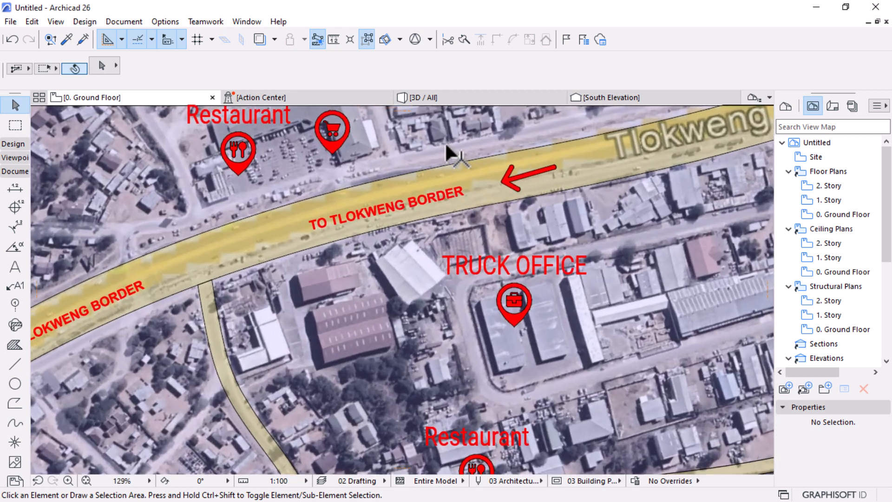
{"action": "scroll", "coordinate": [444, 141], "scroll_direction": "up", "scroll_amount": 2}
{"action": "scroll", "coordinate": [465, 191], "scroll_direction": "up", "scroll_amount": 2}
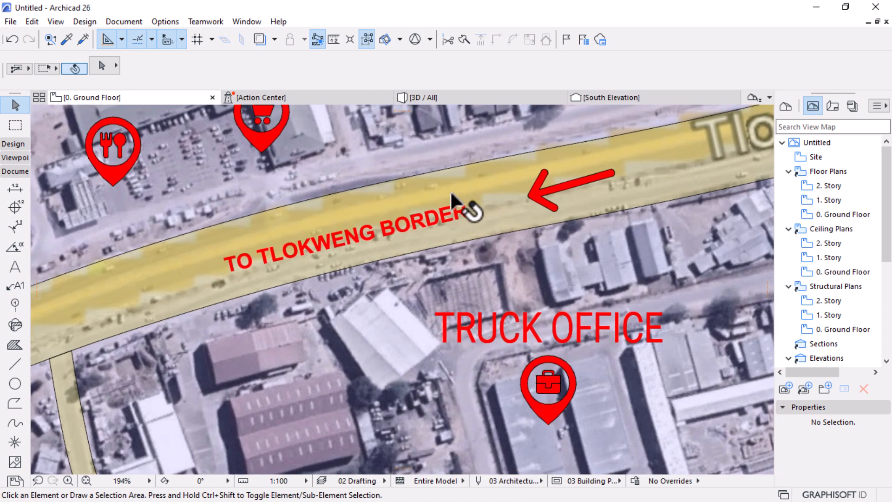
{"action": "double_click", "coordinate": [428, 234]}
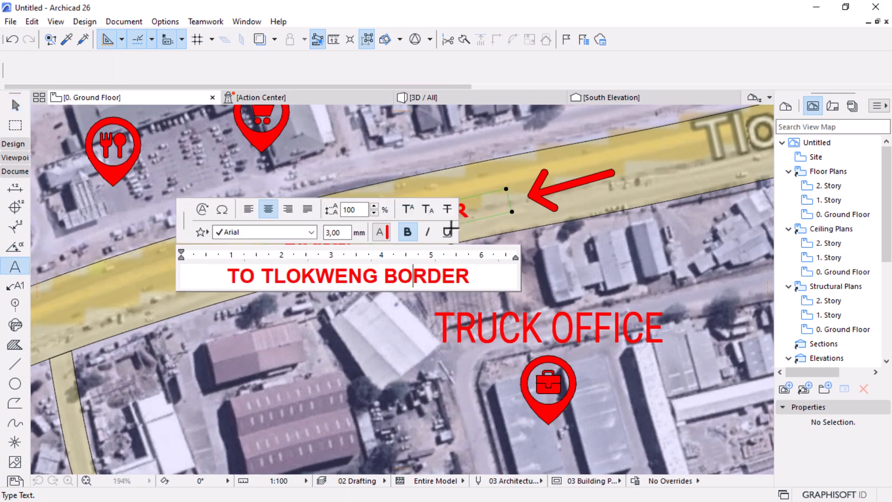
{"action": "left_click_drag", "start_coordinate": [471, 277], "coordinate": [273, 281]}
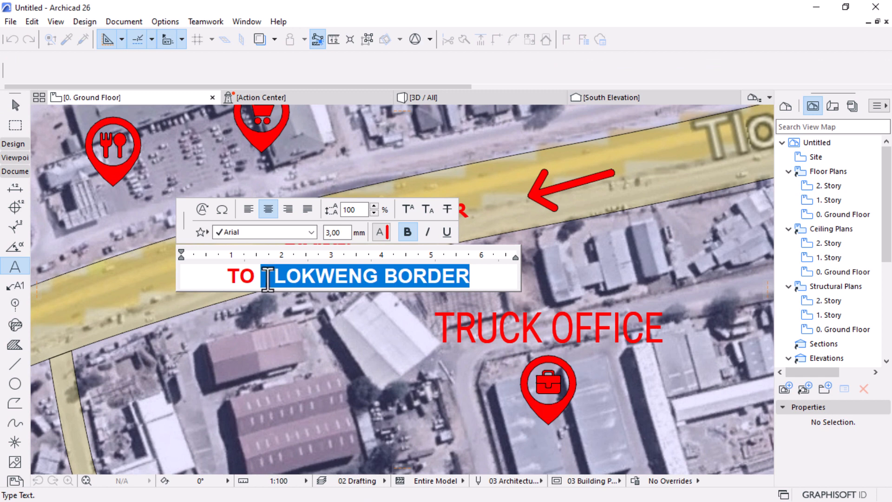
{"action": "type", "text": "CIT"}
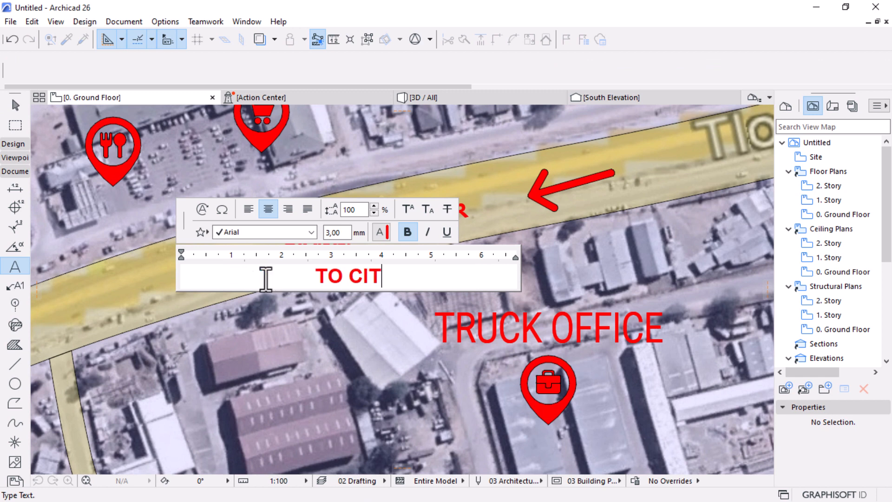
{"action": "type", "text": "Y CENTRE"}
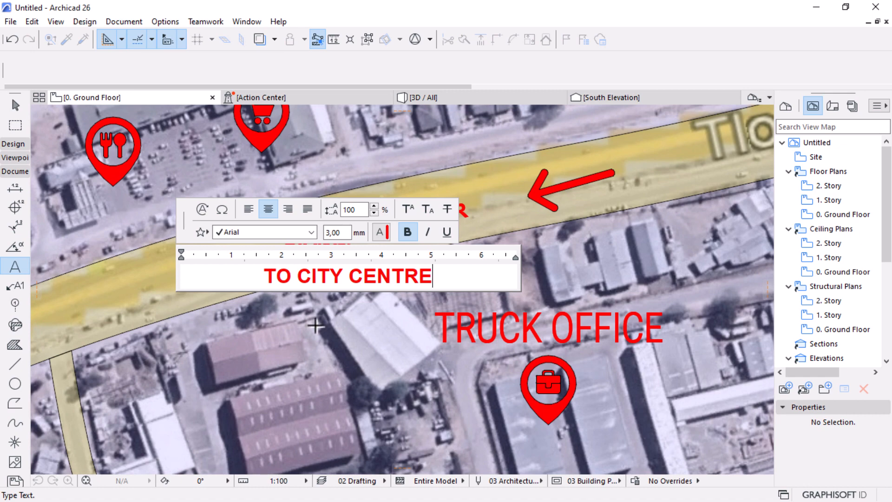
{"action": "left_click", "coordinate": [484, 169]}
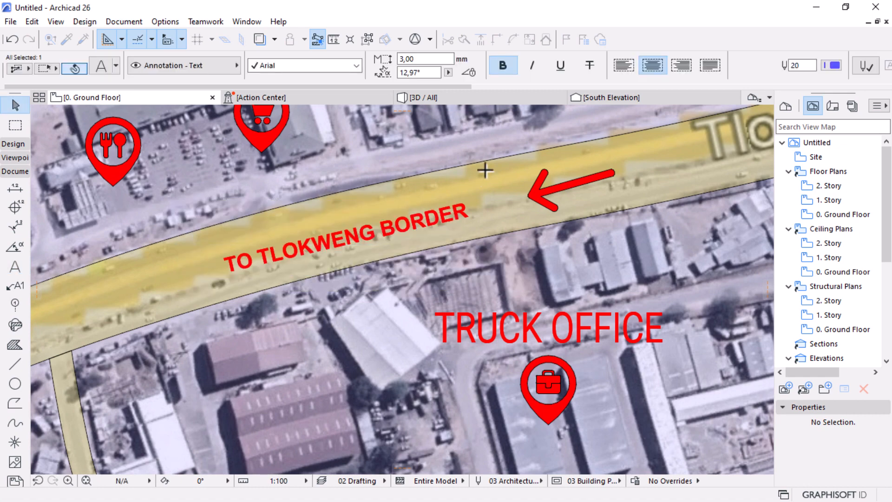
{"action": "left_click", "coordinate": [691, 66]}
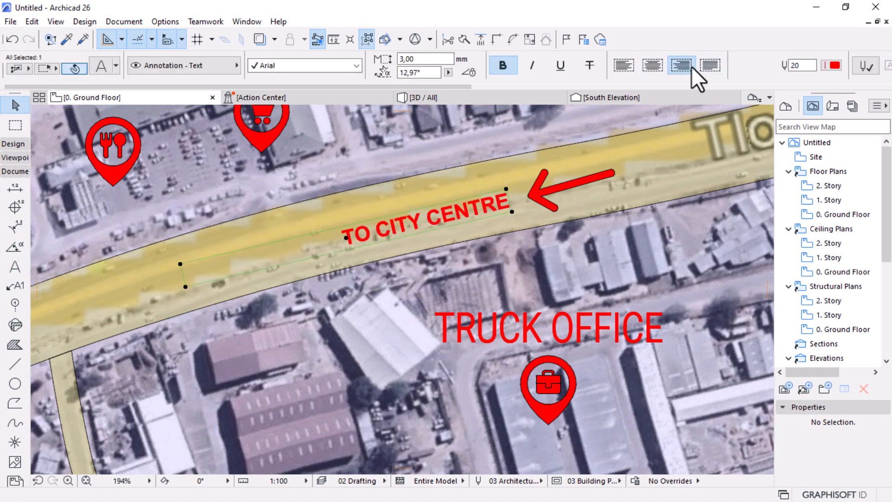
- Left-align the original "TO TLOKWENG BORDER" text so it starts close to its arrow
{"action": "scroll", "coordinate": [660, 153], "scroll_direction": "down", "scroll_amount": 4}
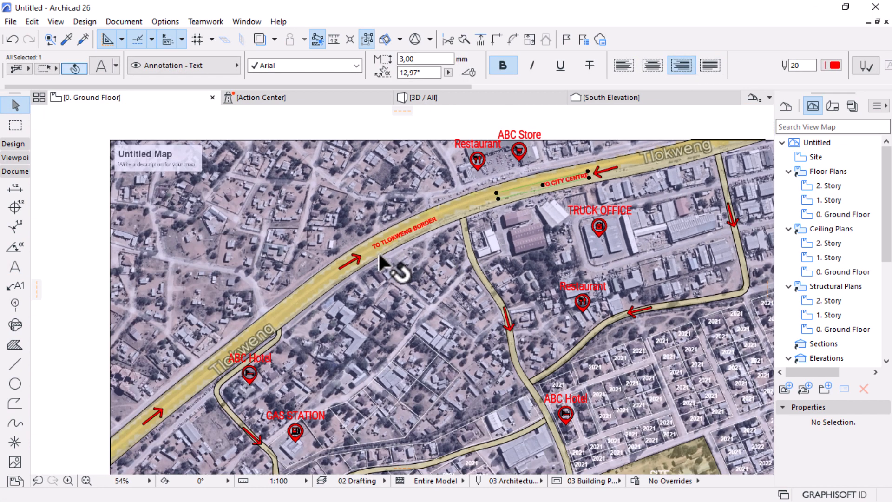
{"action": "left_click", "coordinate": [398, 256]}
{"action": "scroll", "coordinate": [343, 257], "scroll_direction": "up", "scroll_amount": 3}
{"action": "scroll", "coordinate": [343, 257], "scroll_direction": "up", "scroll_amount": 2}
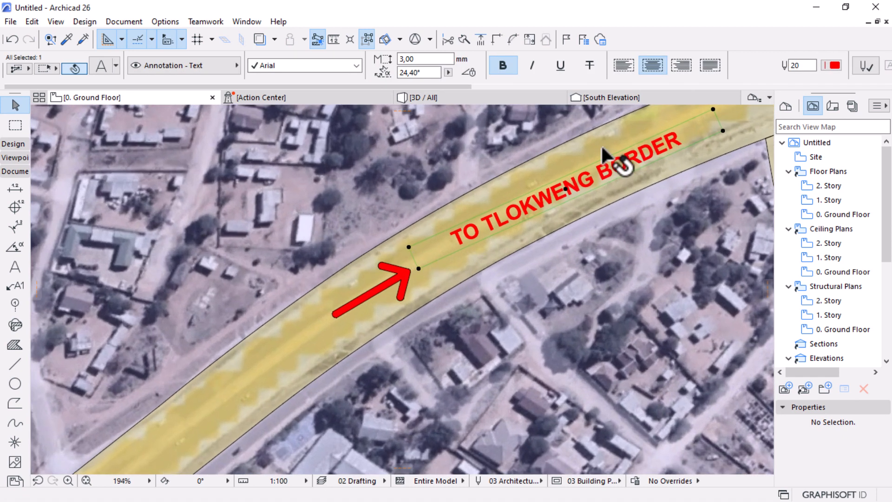
{"action": "left_click", "coordinate": [616, 70]}
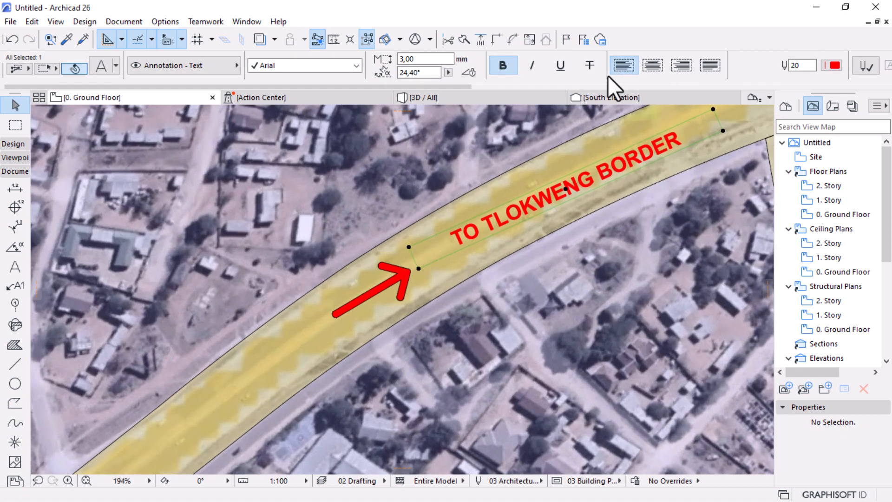
- Rotate the "TO TLOKWENG BORDER" text around its lower start corner to about 27° to match the road's direction
{"action": "key", "text": "ctrl+e"}
{"action": "left_click", "coordinate": [419, 268]}
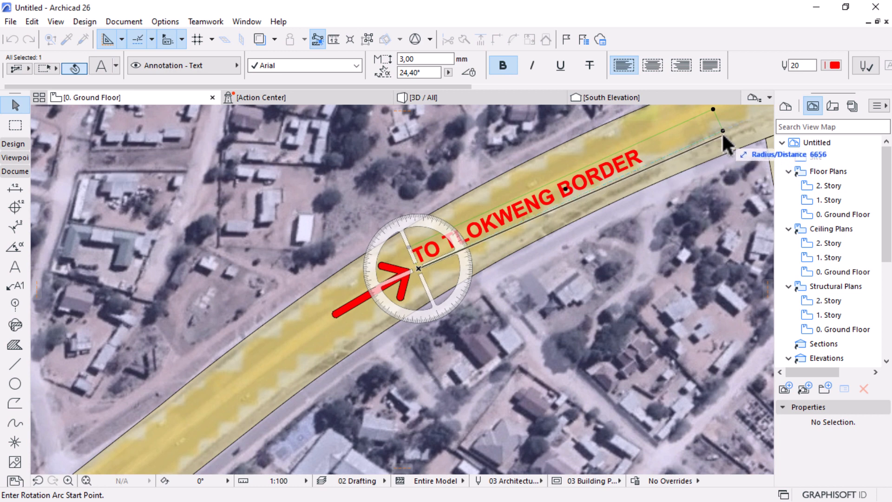
{"action": "left_click", "coordinate": [723, 130]}
{"action": "left_click", "coordinate": [723, 110]}
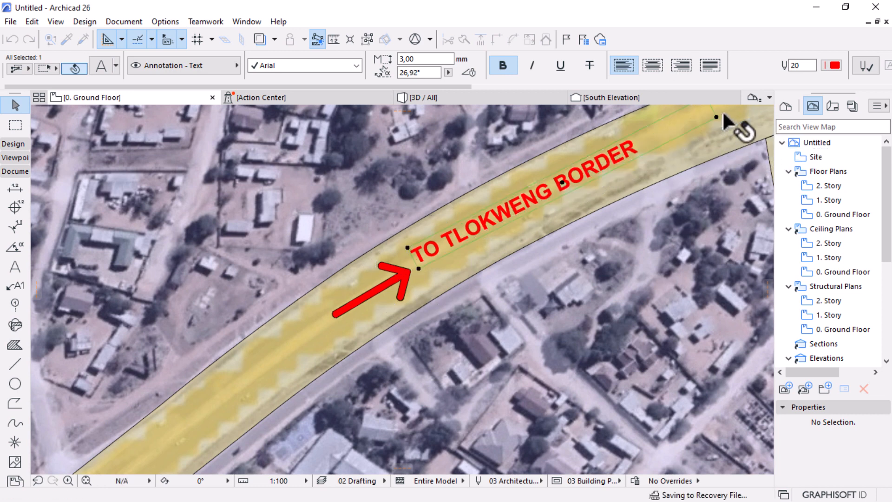
- Nudge the "TO TLOKWENG BORDER" text slightly away from its arrow's tip and deselect it
{"action": "key", "text": "ctrl+d"}
{"action": "left_click", "coordinate": [418, 270]}
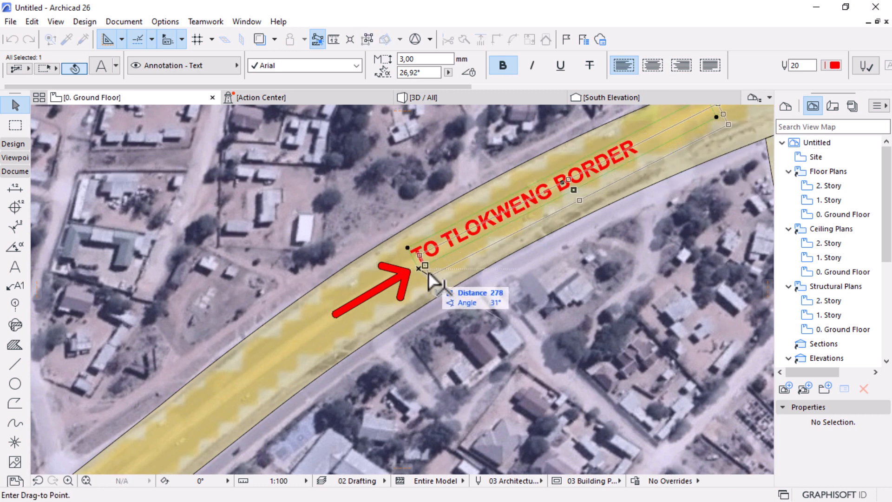
{"action": "left_click", "coordinate": [428, 276]}
{"action": "scroll", "coordinate": [351, 247], "scroll_direction": "down", "scroll_amount": 4}
{"action": "key", "text": "Escape"}
{"action": "scroll", "coordinate": [320, 204], "scroll_direction": "down", "scroll_amount": 5}
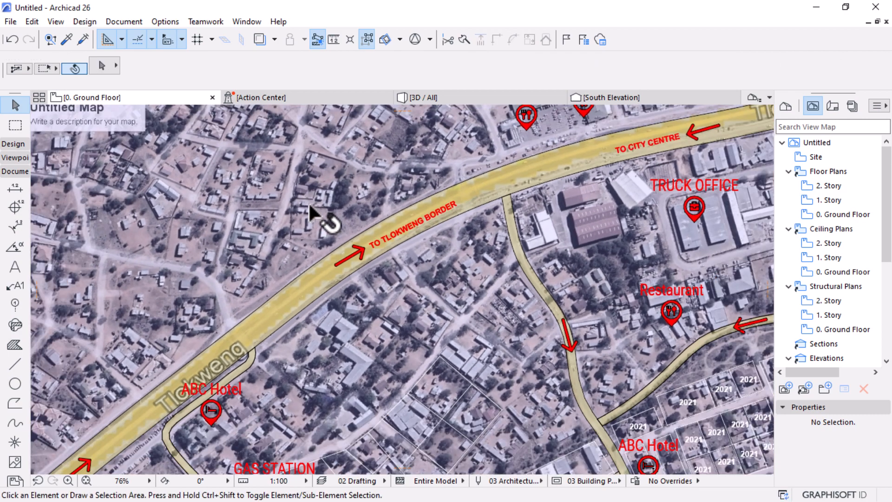
- Set the text height of both the "TO TLOKWENG BORDER" and "TO CITY CENTRE" labels to 3.5 mm
{"action": "scroll", "coordinate": [456, 175], "scroll_direction": "up", "scroll_amount": 3}
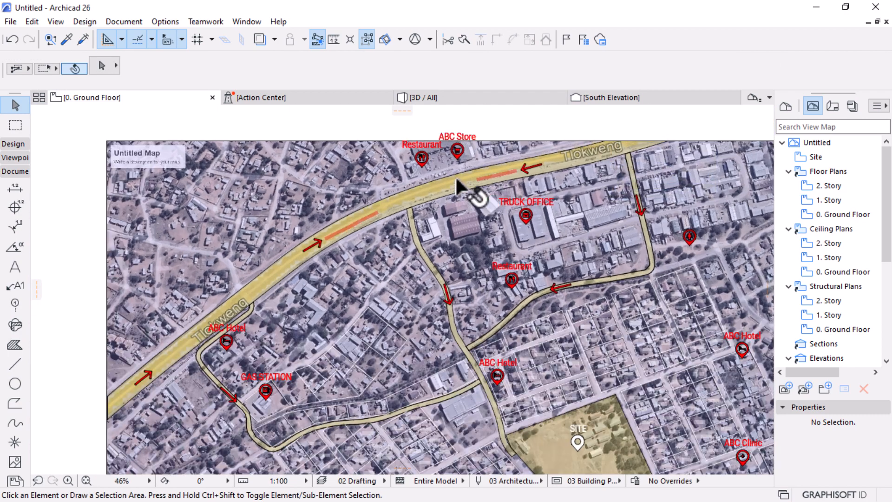
{"action": "left_click", "coordinate": [316, 239], "text": "shift"}
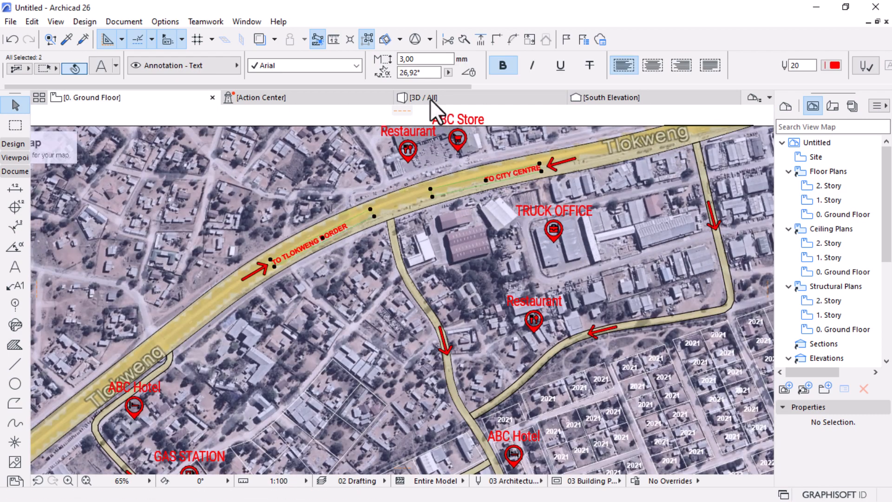
{"action": "left_click", "coordinate": [435, 59]}
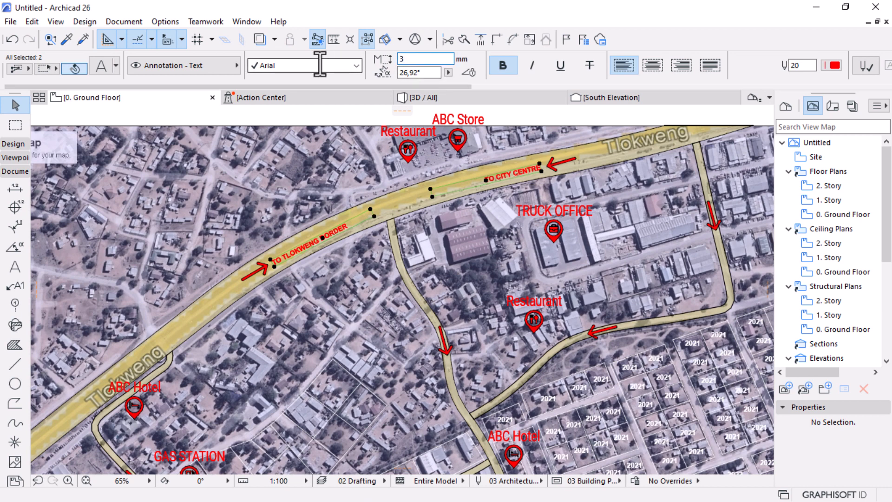
{"action": "type", "text": "3,5"}
{"action": "key", "text": "Return"}
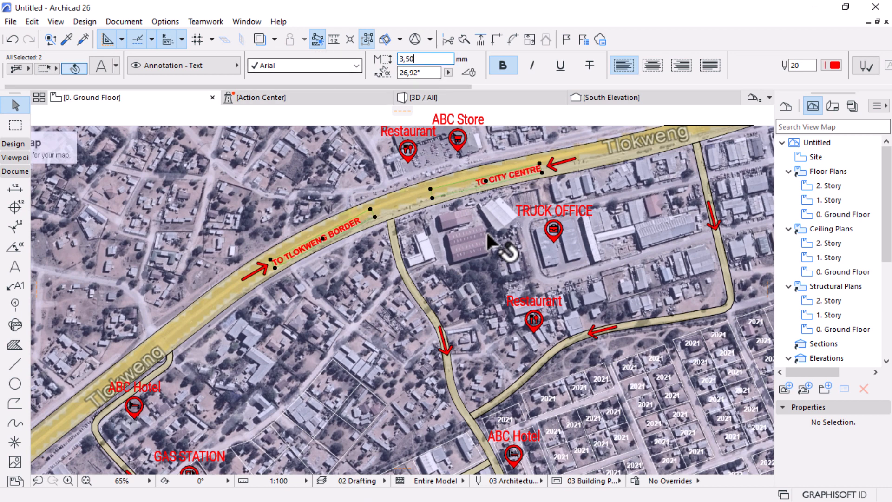
{"action": "key", "text": "Escape"}
{"action": "scroll", "coordinate": [439, 170], "scroll_direction": "down", "scroll_amount": 4}
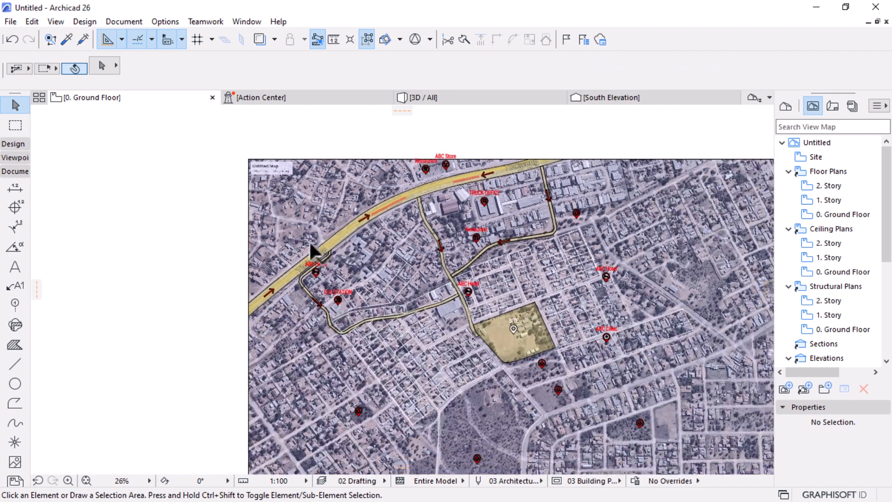
{"action": "scroll", "coordinate": [504, 308], "scroll_direction": "up", "scroll_amount": 3}
{"action": "scroll", "coordinate": [435, 311], "scroll_direction": "down", "scroll_amount": 3}
{"action": "scroll", "coordinate": [438, 204], "scroll_direction": "up", "scroll_amount": 3}
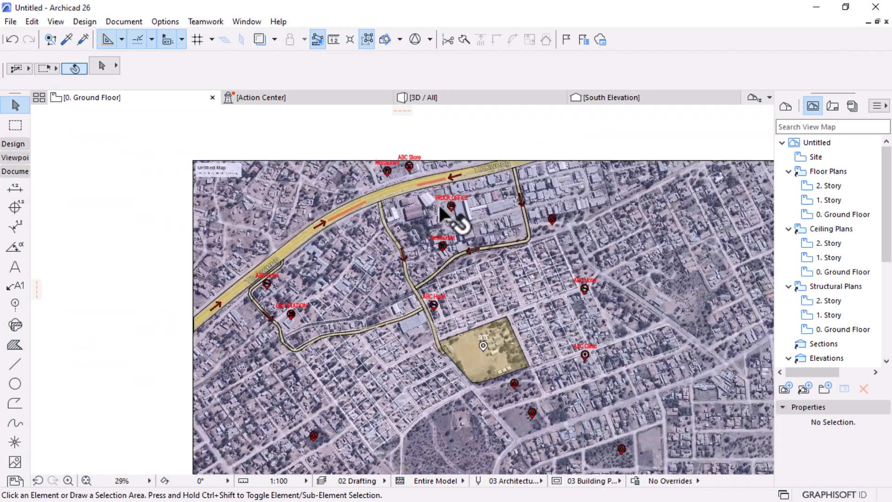
- Set the text height of both the "TO TLOKWENG BORDER" and "TO CITY CENTRE" labels to 4 mm
{"action": "scroll", "coordinate": [303, 166], "scroll_direction": "up", "scroll_amount": 2}
{"action": "left_click", "coordinate": [298, 233]}
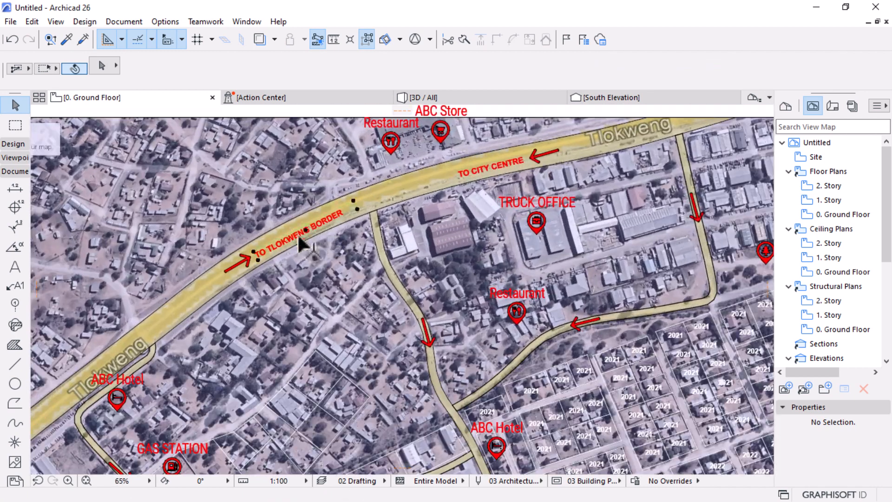
{"action": "left_click", "coordinate": [491, 165], "text": "shift"}
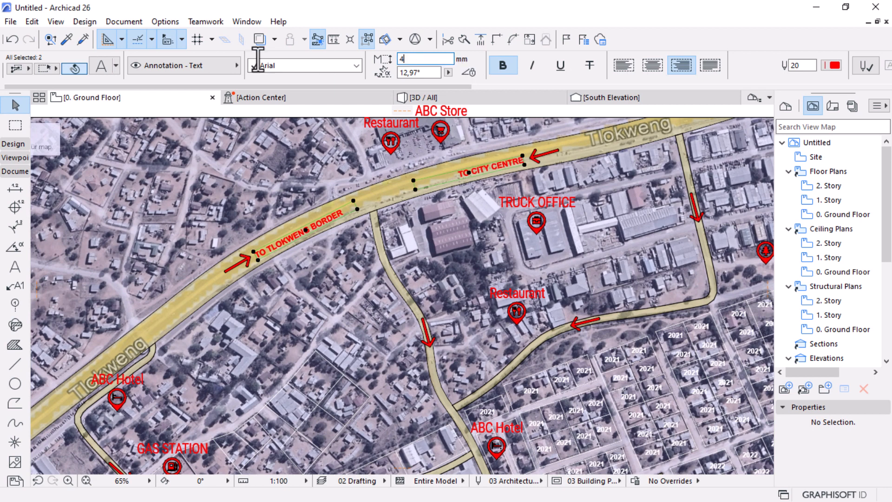
{"action": "key", "text": "Return"}
- Move the "TO TLOKWENG BORDER" text slightly up, perpendicular to its baseline, to center it within the yellow road, and deselect it
{"action": "scroll", "coordinate": [289, 223], "scroll_direction": "up", "scroll_amount": 4}
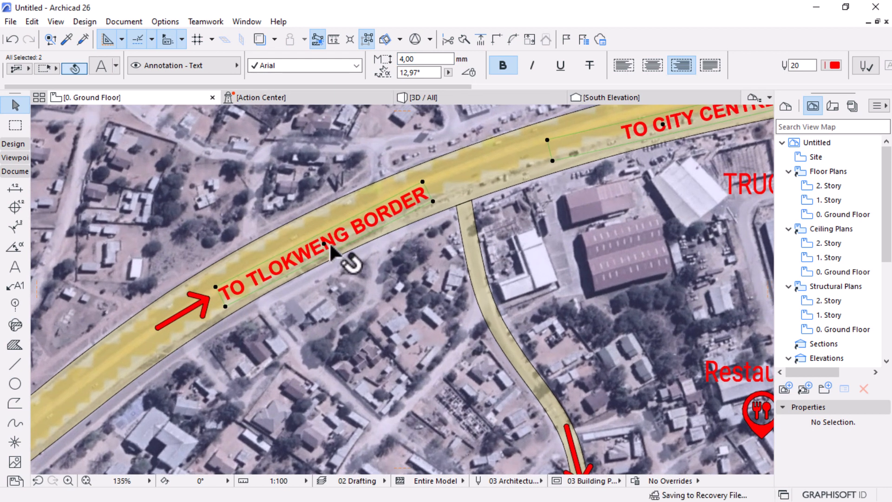
{"action": "left_click", "coordinate": [322, 240]}
{"action": "left_click", "coordinate": [323, 242]}
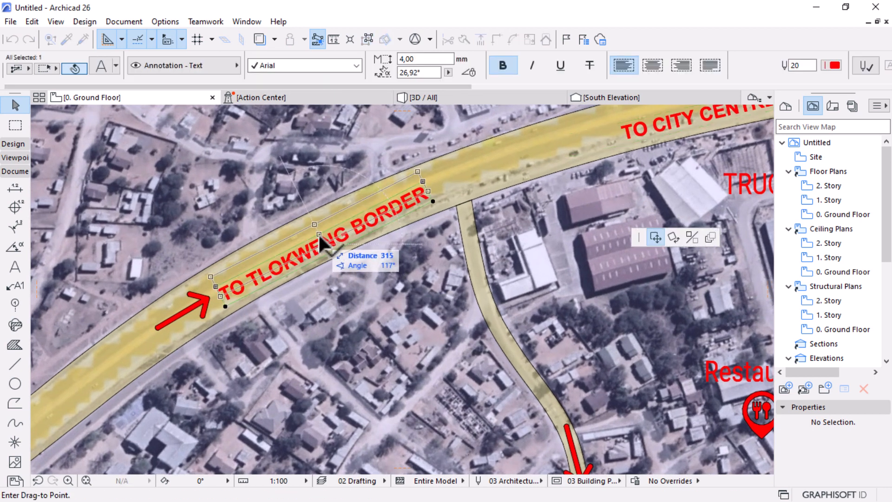
{"action": "left_click", "coordinate": [318, 233]}
{"action": "left_click", "coordinate": [232, 248]}
{"action": "scroll", "coordinate": [232, 253], "scroll_direction": "down", "scroll_amount": 4}
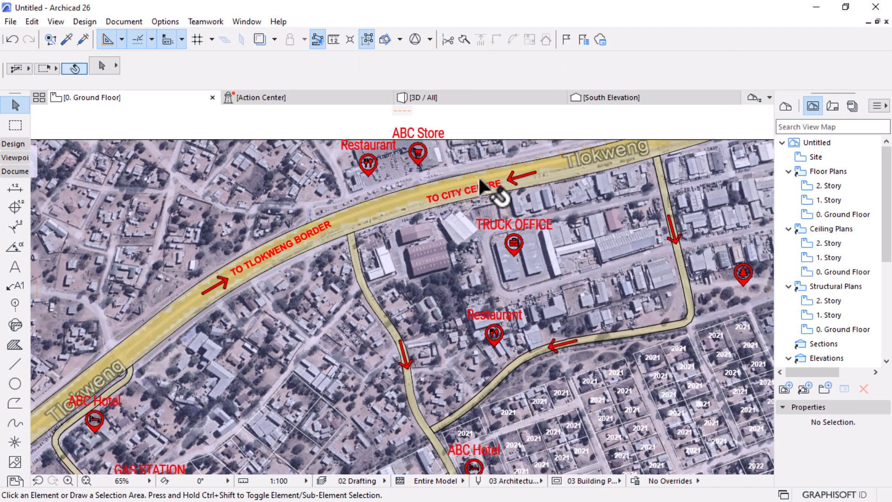
- Move the "TO CITY CENTRE" text slightly upward to center it within the yellow road, and deselect it
{"action": "scroll", "coordinate": [488, 198], "scroll_direction": "up", "scroll_amount": 4}
{"action": "left_click", "coordinate": [411, 211]}
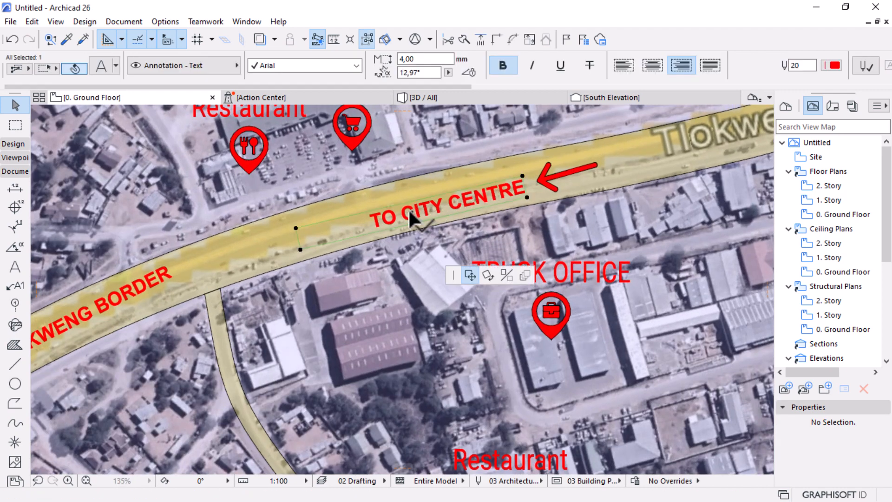
{"action": "left_click", "coordinate": [408, 206]}
{"action": "left_click", "coordinate": [560, 147]}
{"action": "scroll", "coordinate": [565, 209], "scroll_direction": "down", "scroll_amount": 6}
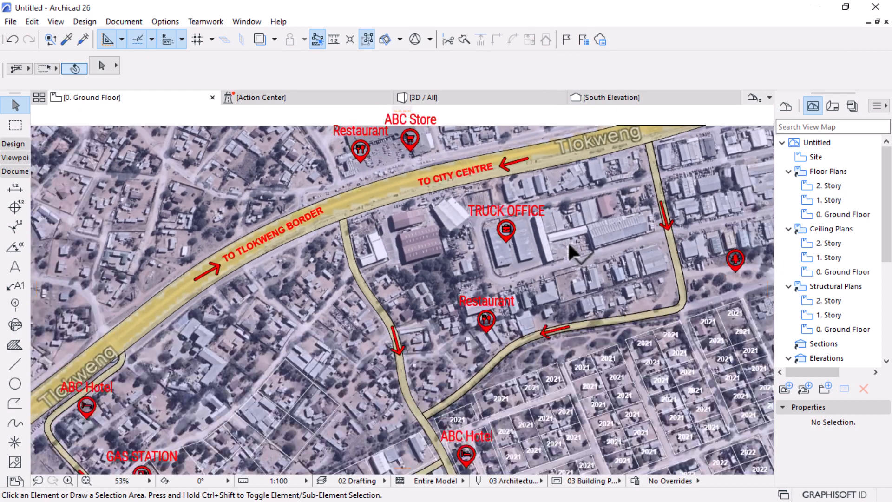
- Review the road labels, direction arrows and landmark markers across the whole location map
{"action": "scroll", "coordinate": [556, 332], "scroll_direction": "up", "scroll_amount": 1}
{"action": "scroll", "coordinate": [479, 319], "scroll_direction": "up", "scroll_amount": 3}
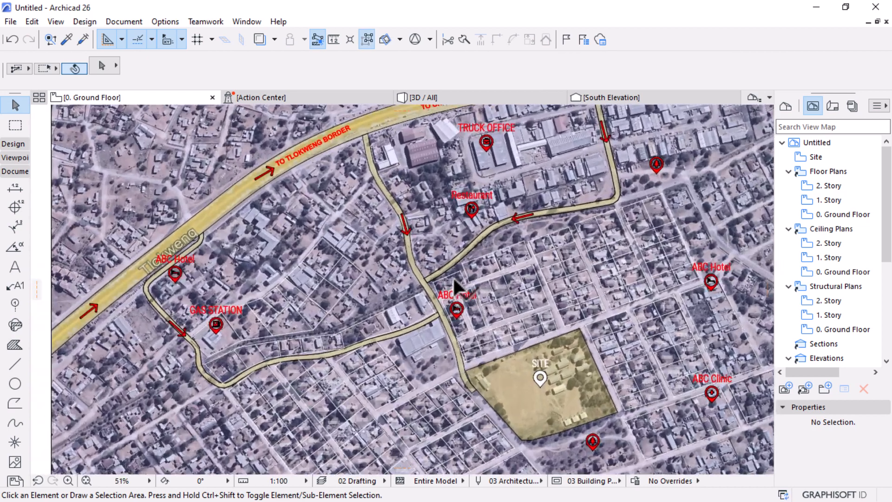
{"action": "scroll", "coordinate": [602, 291], "scroll_direction": "down", "scroll_amount": 3}
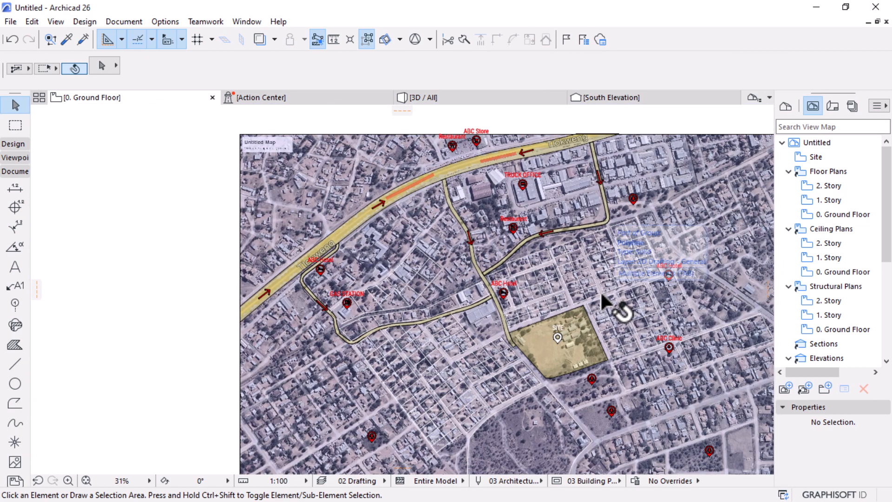
{"action": "scroll", "coordinate": [571, 246], "scroll_direction": "down", "scroll_amount": 2}
{"action": "scroll", "coordinate": [478, 251], "scroll_direction": "down", "scroll_amount": 3}
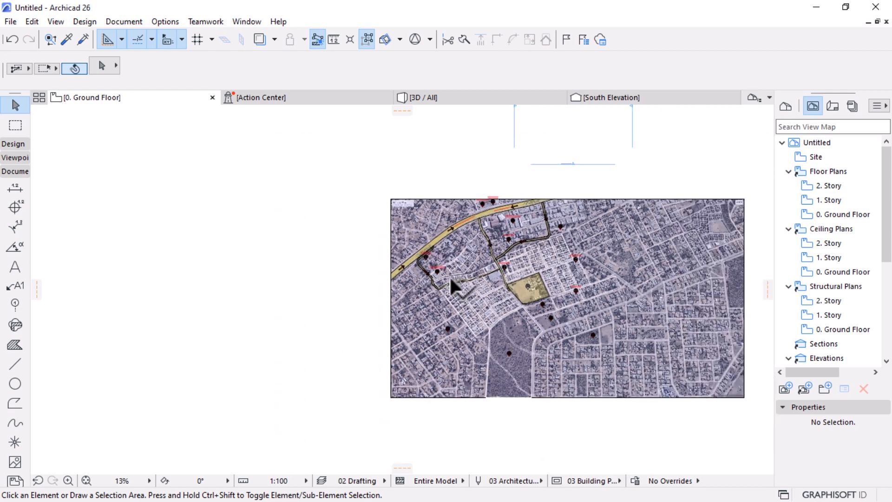
{"action": "scroll", "coordinate": [446, 272], "scroll_direction": "up", "scroll_amount": 5}
{"action": "scroll", "coordinate": [304, 213], "scroll_direction": "up", "scroll_amount": 3}
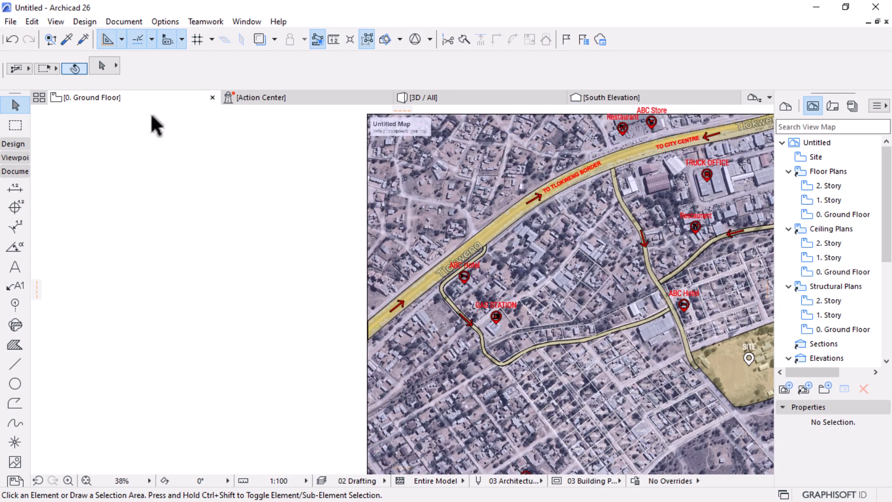
- Open the Object tool's default settings and choose Location Map Legend from the MSBIM Location Map Pack v26 library
{"action": "key", "text": "w"}
{"action": "key", "text": "Escape"}
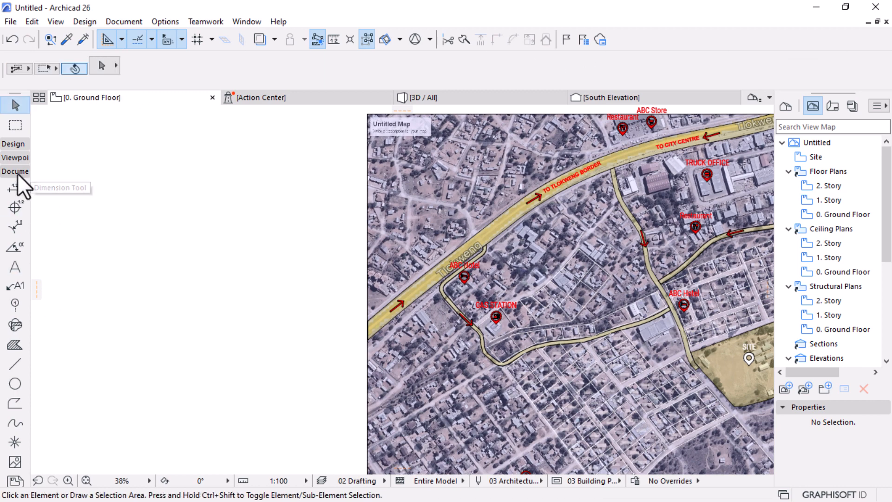
{"action": "left_click", "coordinate": [13, 143]}
{"action": "left_click", "coordinate": [15, 369]}
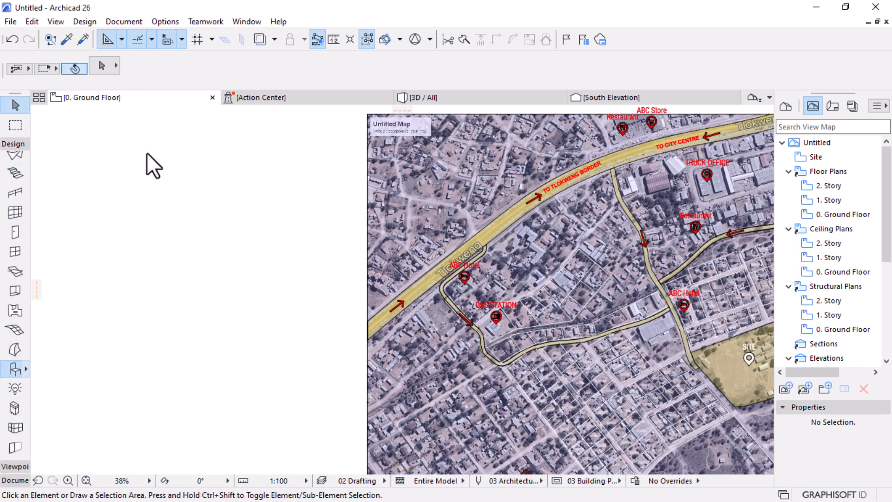
{"action": "key", "text": "ctrl+t"}
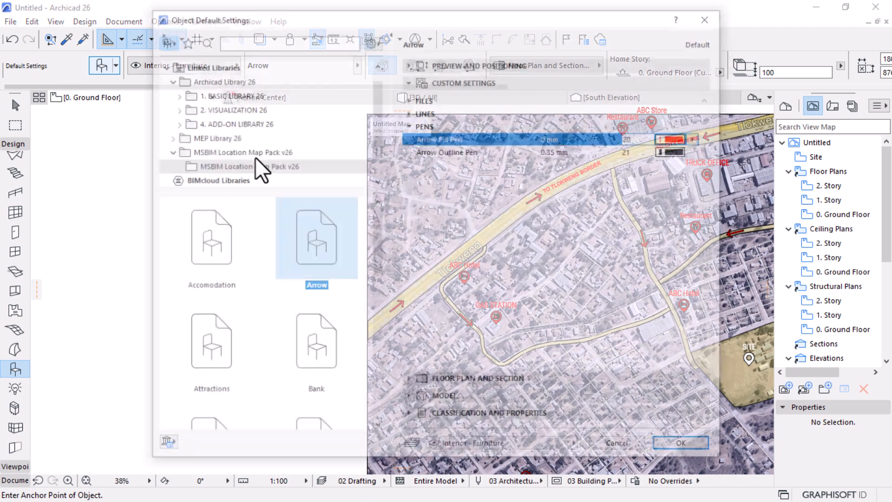
{"action": "scroll", "coordinate": [358, 358], "scroll_direction": "down", "scroll_amount": 10}
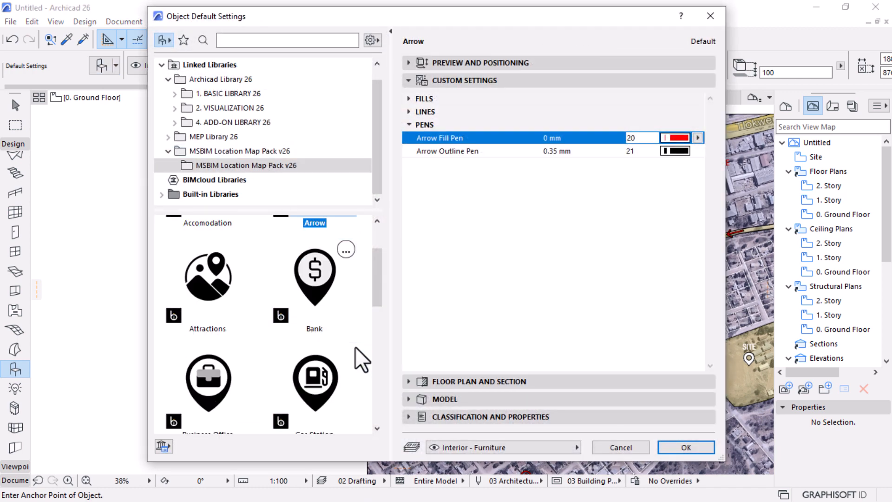
{"action": "scroll", "coordinate": [358, 358], "scroll_direction": "up", "scroll_amount": 1}
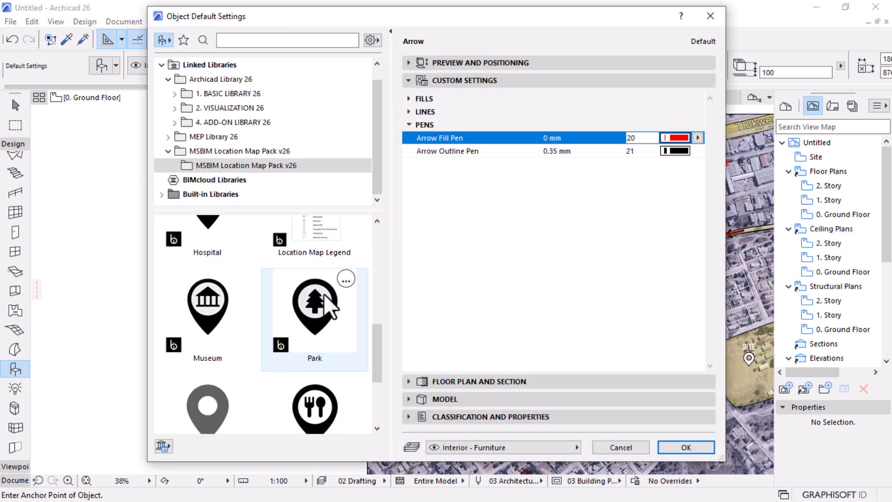
{"action": "scroll", "coordinate": [321, 297], "scroll_direction": "up", "scroll_amount": 1}
{"action": "left_click", "coordinate": [321, 262]}
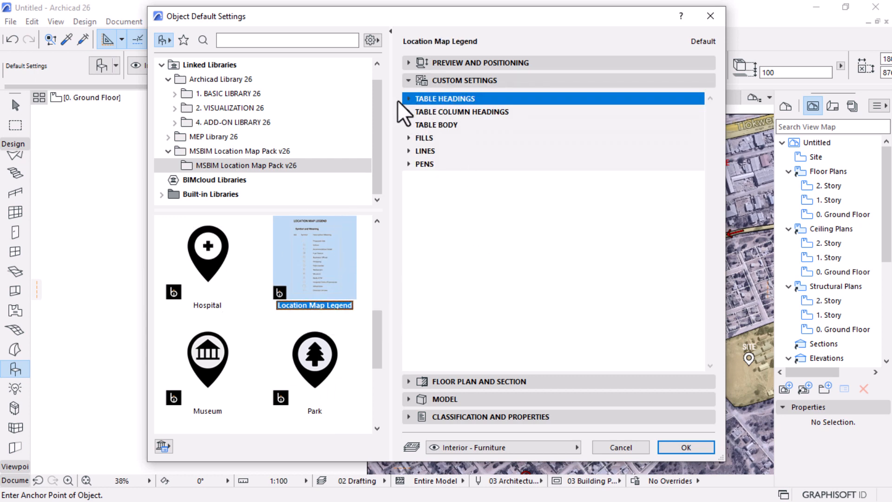
- Examine the legend's table heading text and size settings, along with its column heading texts
{"action": "left_click", "coordinate": [409, 99]}
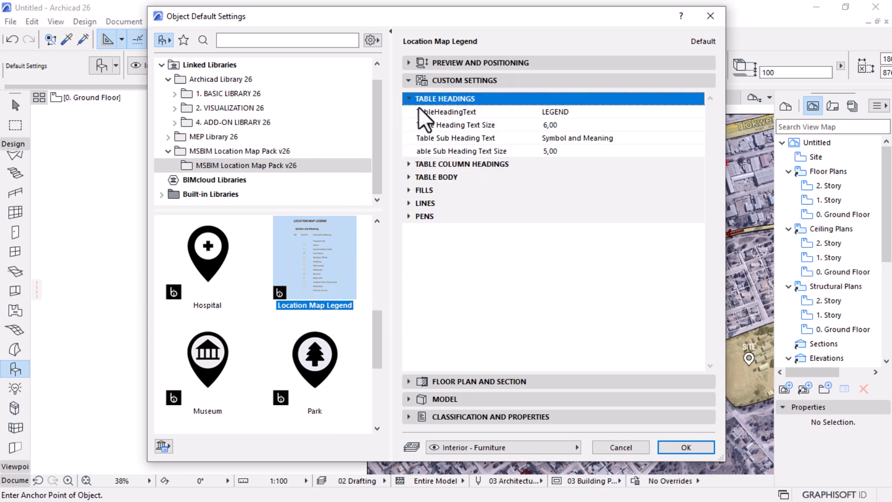
{"action": "left_click", "coordinate": [556, 111]}
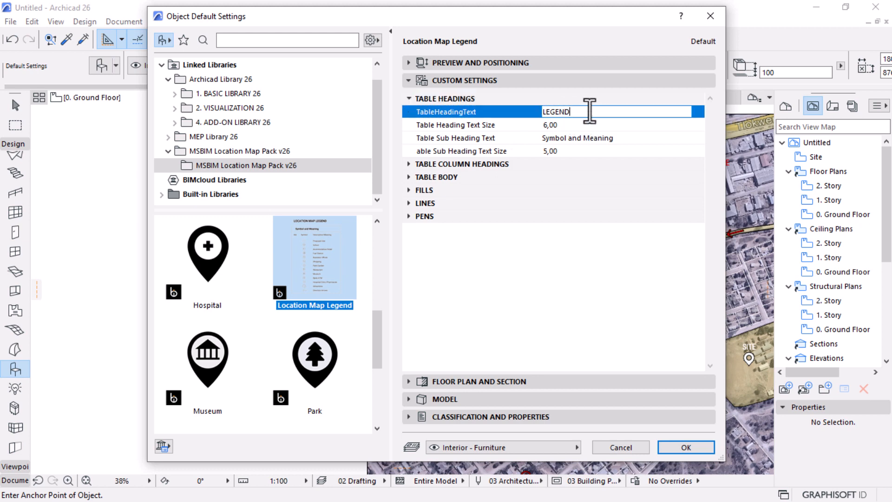
{"action": "left_click", "coordinate": [546, 111]}
{"action": "left_click", "coordinate": [568, 126]}
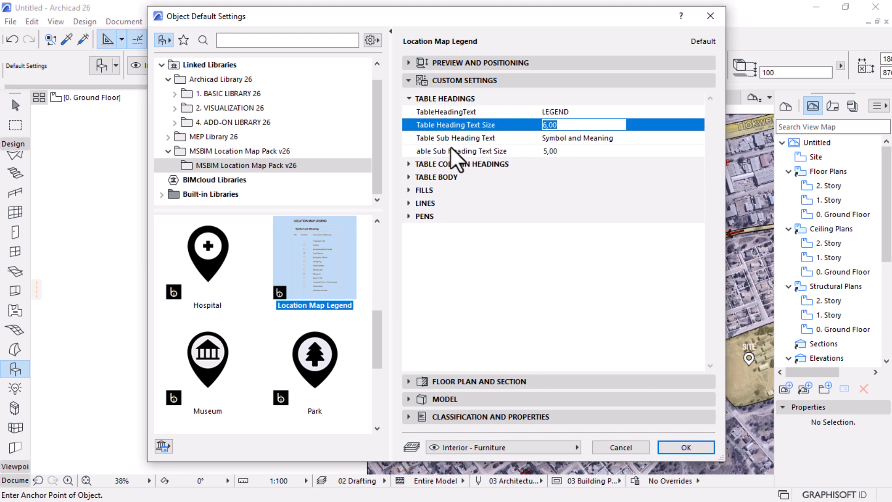
{"action": "left_click", "coordinate": [408, 164]}
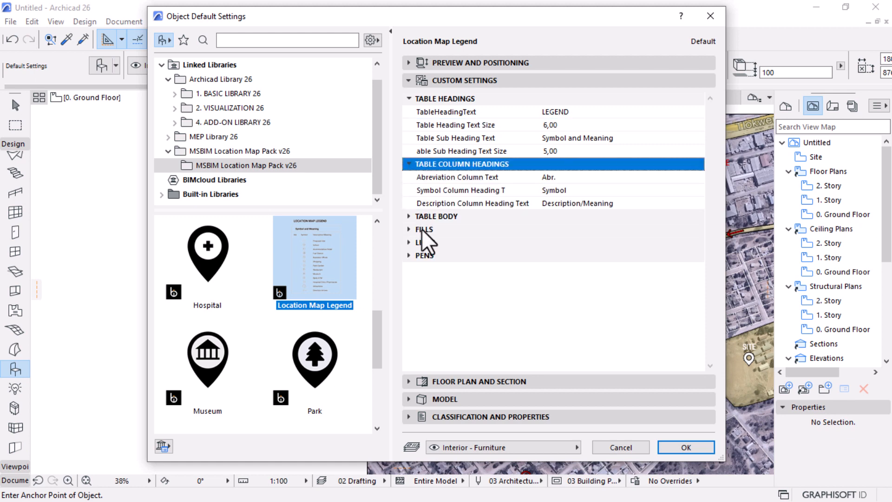
- Examine the legend's table body description texts, from the site location and accommodation entries to the museum and bank entries
{"action": "left_click", "coordinate": [407, 216]}
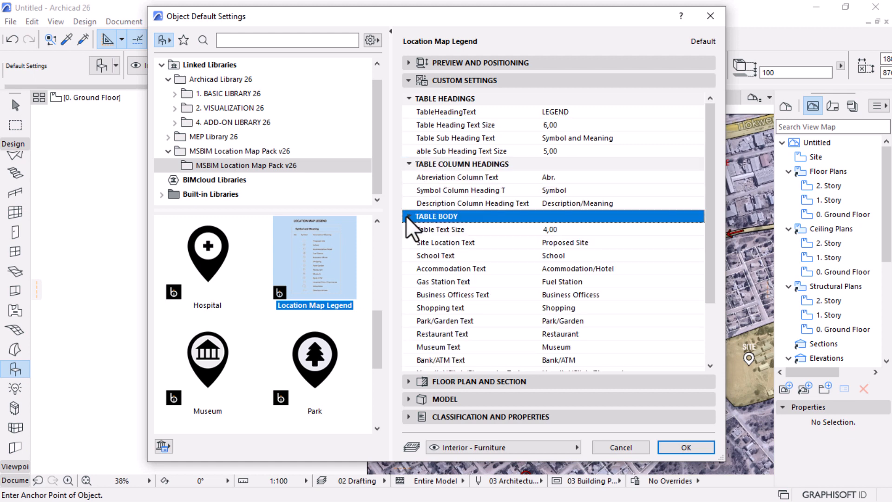
{"action": "scroll", "coordinate": [570, 207], "scroll_direction": "down", "scroll_amount": 2}
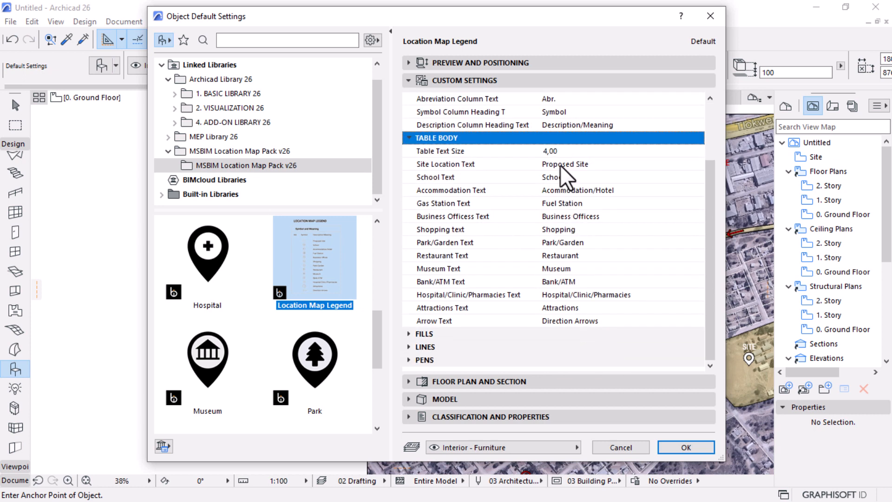
{"action": "left_click", "coordinate": [550, 163]}
{"action": "left_click", "coordinate": [556, 190]}
{"action": "left_click", "coordinate": [567, 203]}
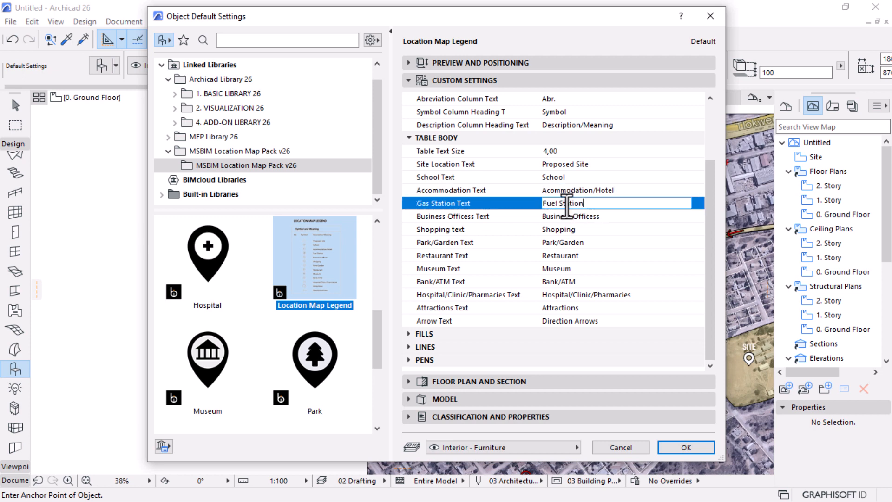
{"action": "left_click", "coordinate": [549, 253]}
{"action": "left_click", "coordinate": [578, 242]}
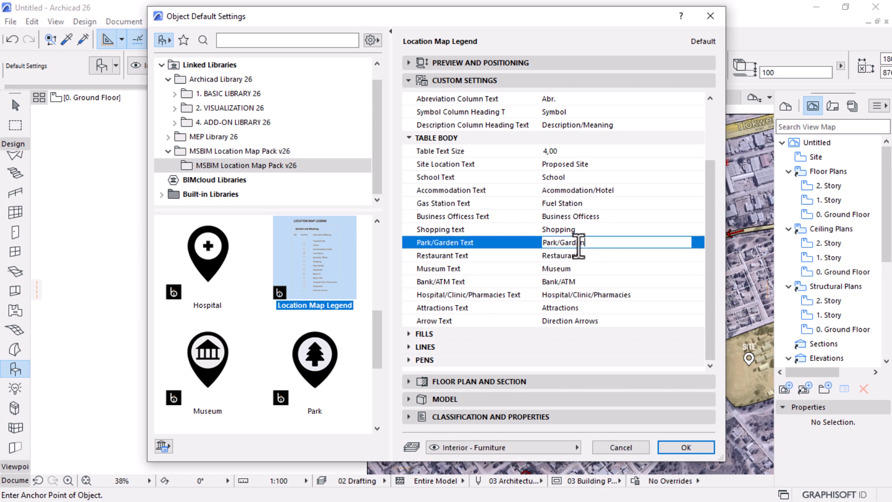
{"action": "left_click", "coordinate": [561, 232]}
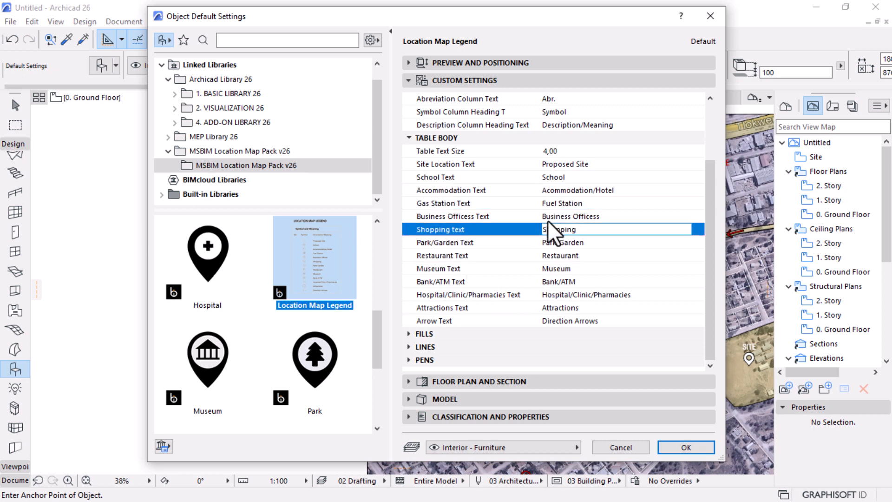
{"action": "left_click", "coordinate": [547, 219]}
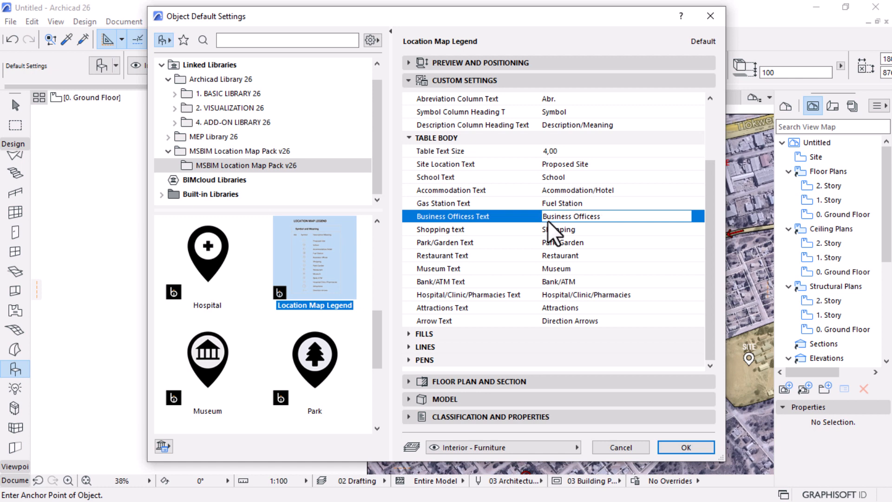
{"action": "left_click", "coordinate": [551, 281]}
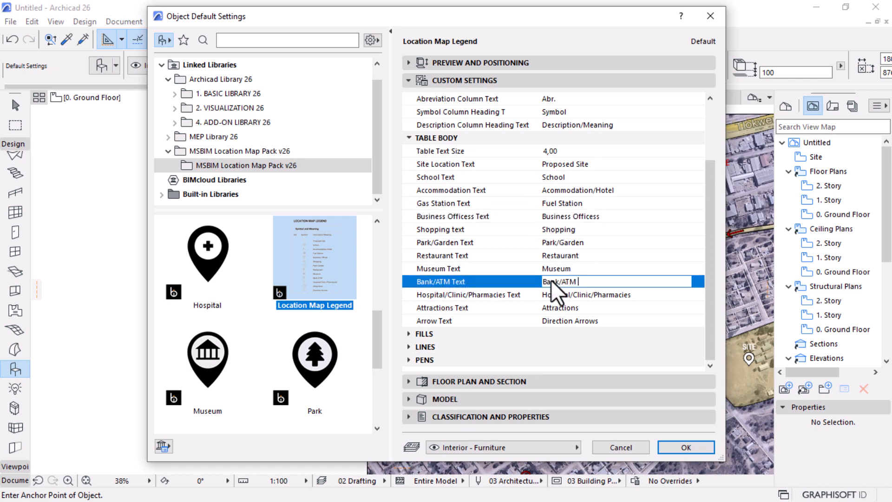
{"action": "left_click", "coordinate": [562, 269]}
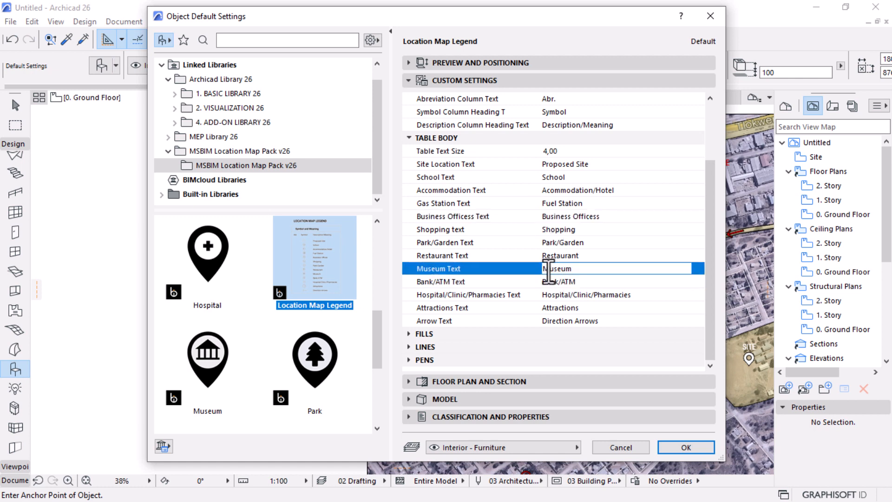
{"action": "left_click", "coordinate": [551, 255]}
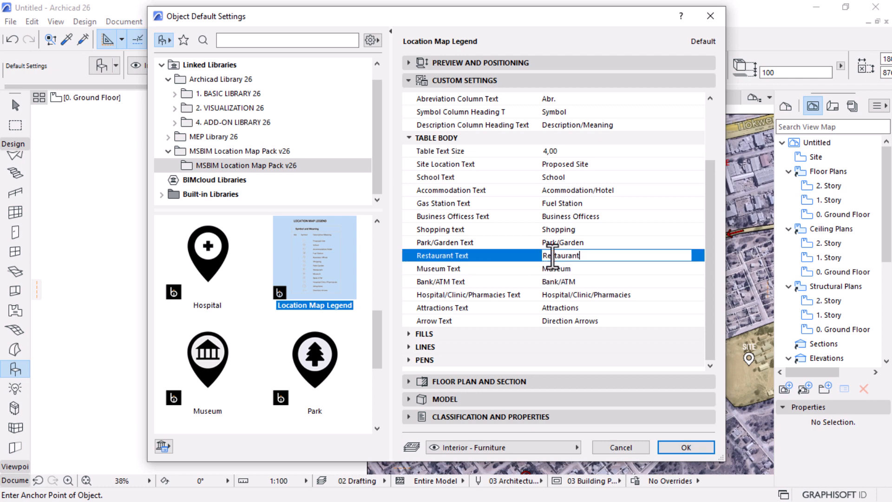
{"action": "left_click", "coordinate": [546, 243]}
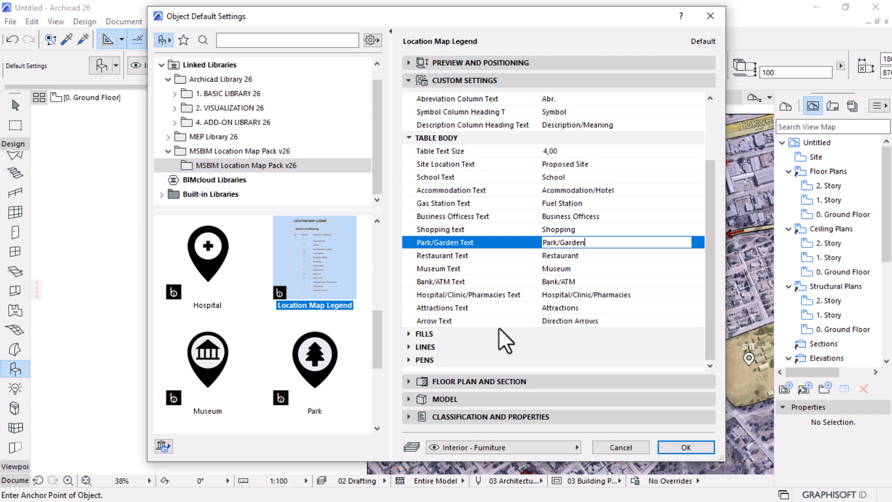
- Set the legend's Icons Outline Pen to black pen 21
{"action": "left_click", "coordinate": [410, 360]}
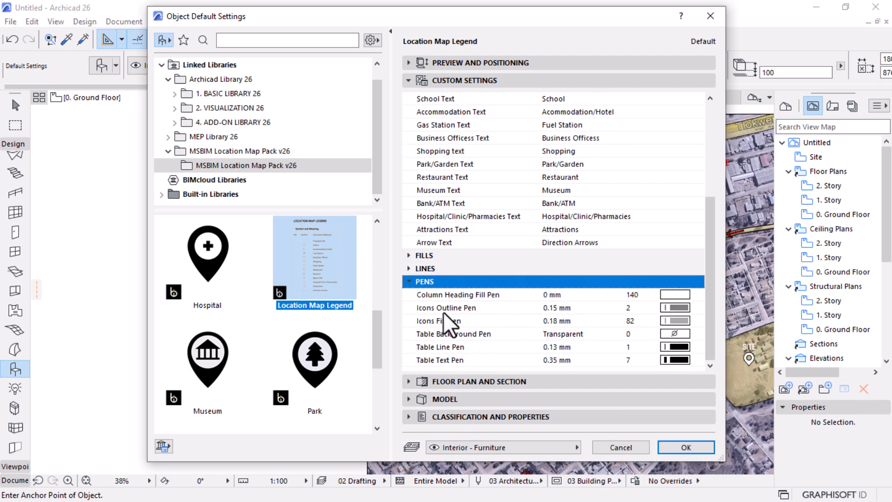
{"action": "left_click", "coordinate": [675, 307]}
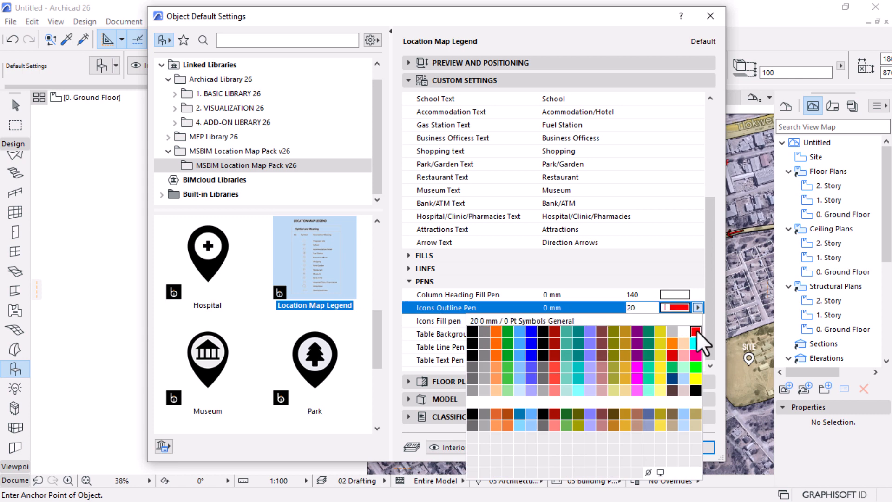
{"action": "left_click", "coordinate": [488, 338]}
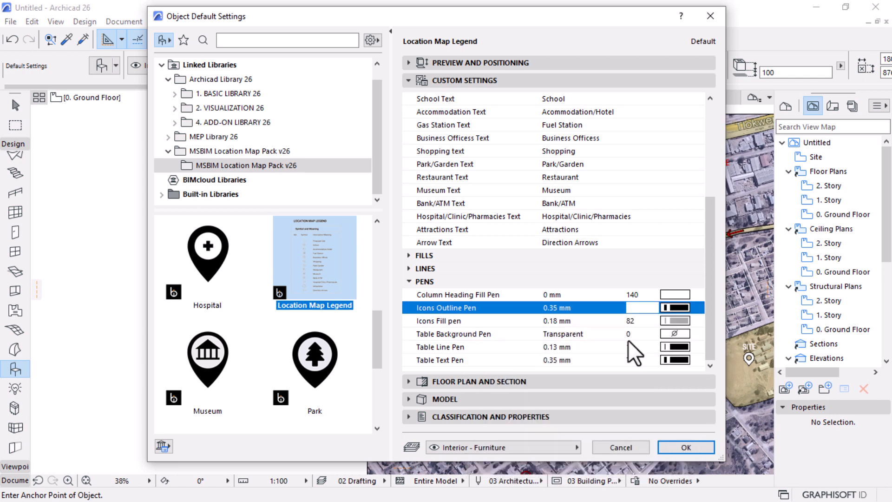
- Set the legend's Icons Fill pen and Table Text Pen to red pen 20 and accept the object settings
{"action": "left_click", "coordinate": [678, 321]}
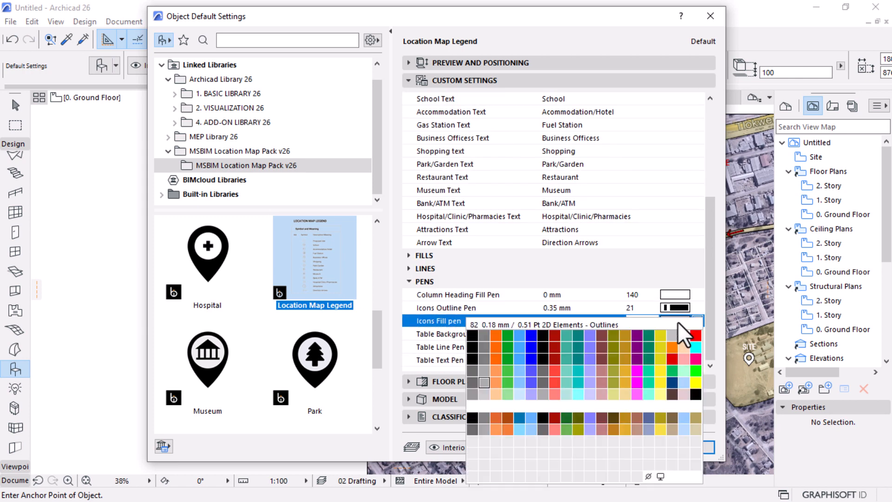
{"action": "left_click", "coordinate": [700, 338]}
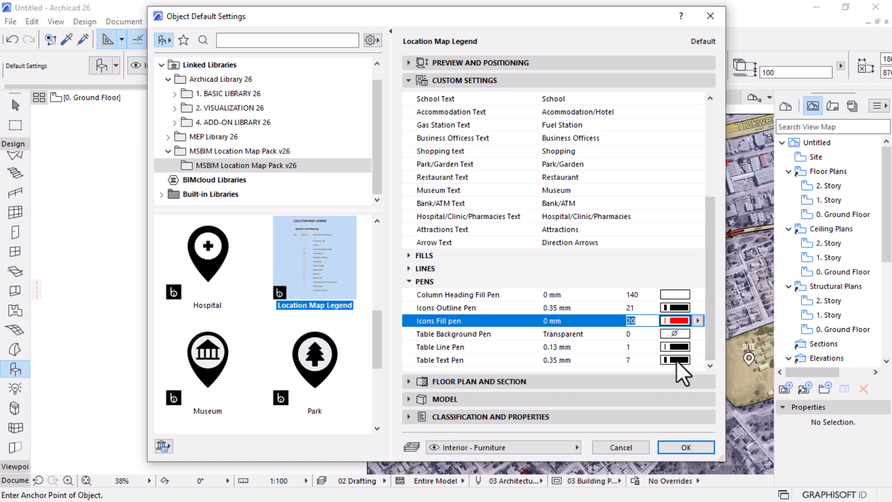
{"action": "left_click", "coordinate": [675, 361]}
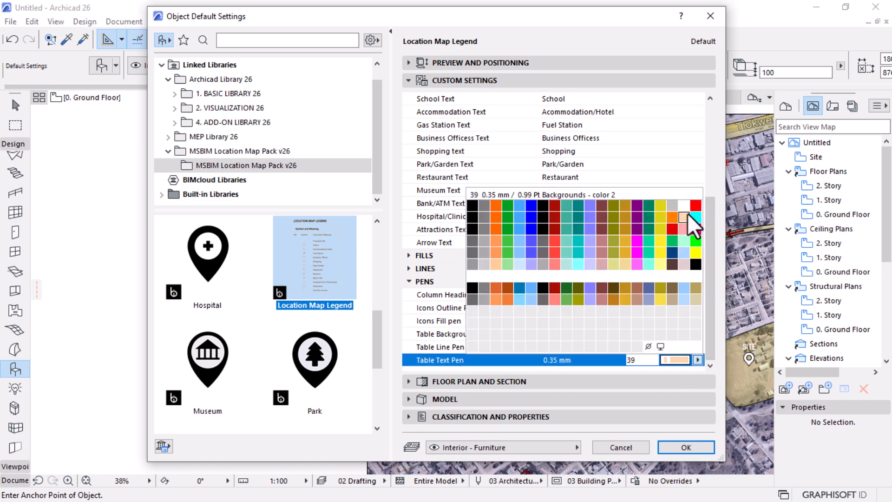
{"action": "left_click", "coordinate": [683, 217]}
{"action": "left_click", "coordinate": [697, 359]}
{"action": "left_click", "coordinate": [695, 205]}
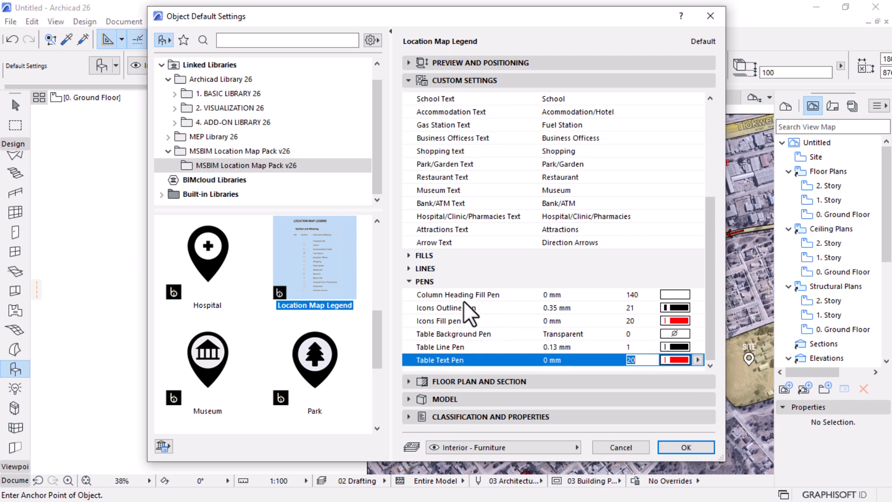
{"action": "left_click", "coordinate": [682, 294]}
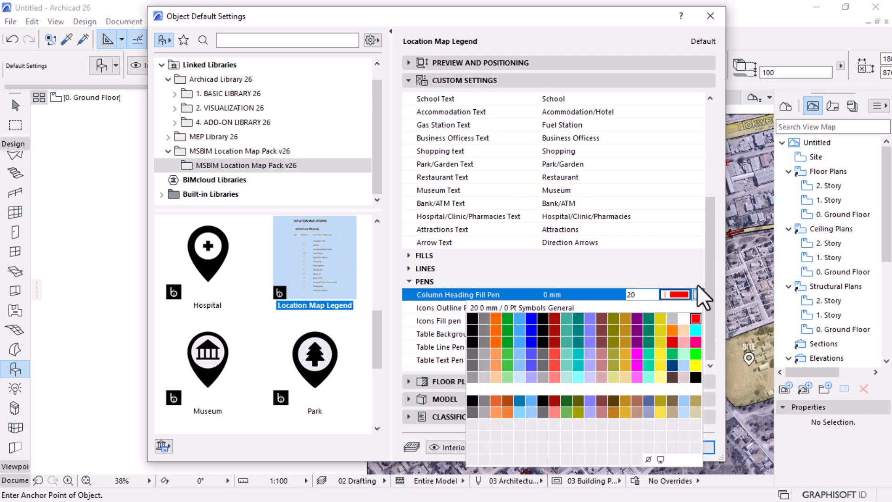
{"action": "left_click", "coordinate": [691, 445]}
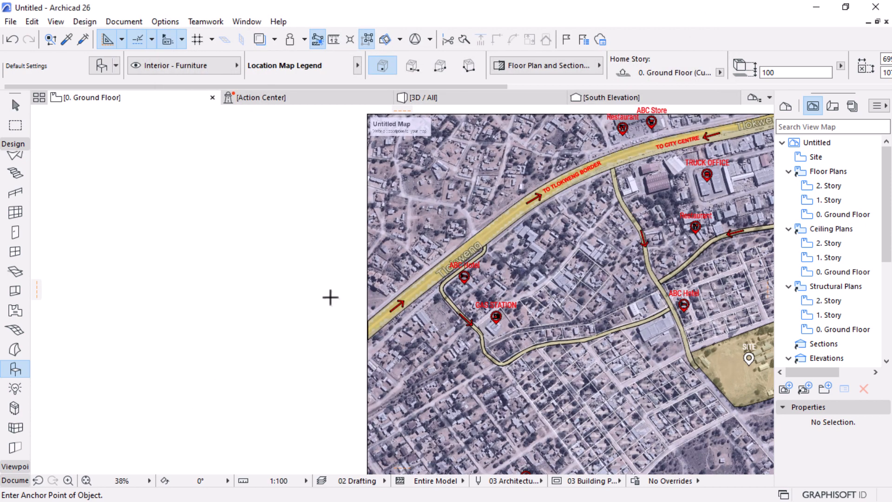
- Place the Location Map Legend in the blank area west of the satellite map
{"action": "left_click", "coordinate": [173, 301]}
{"action": "scroll", "coordinate": [135, 229], "scroll_direction": "up", "scroll_amount": 6}
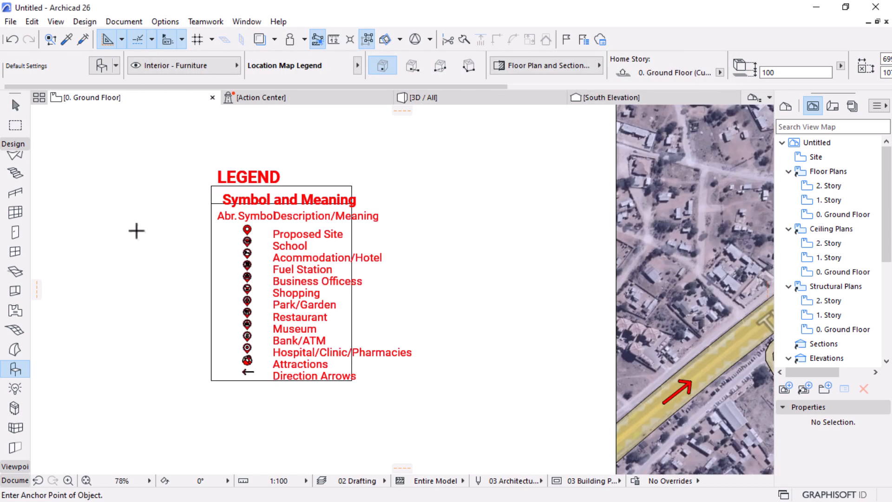
{"action": "scroll", "coordinate": [525, 154], "scroll_direction": "down", "scroll_amount": 4}
- Stretch the placed legend from its lower-left corner outward to enlarge the table
{"action": "left_click", "coordinate": [17, 103]}
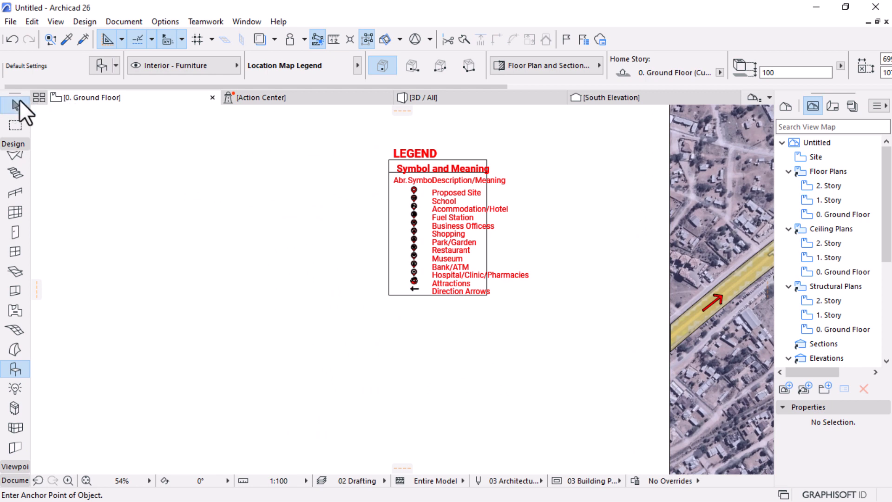
{"action": "left_click", "coordinate": [400, 222]}
{"action": "left_click", "coordinate": [389, 293]}
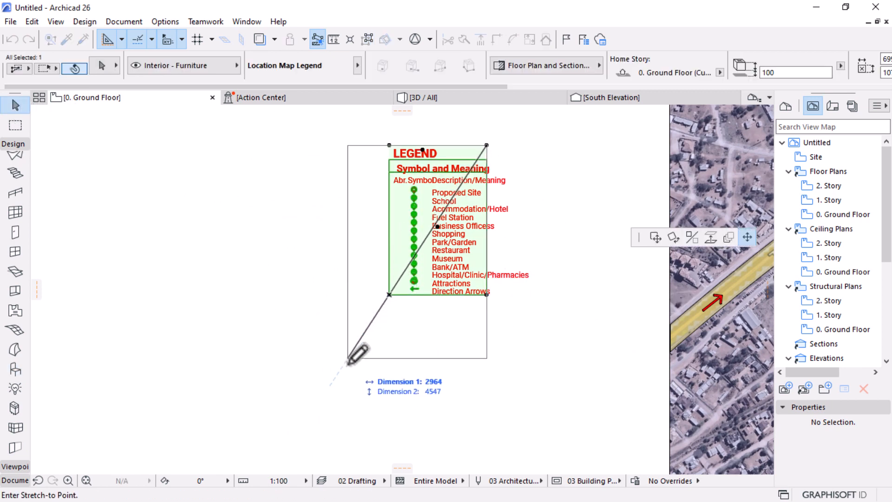
{"action": "left_click", "coordinate": [322, 398]}
{"action": "scroll", "coordinate": [493, 209], "scroll_direction": "down", "scroll_amount": 5}
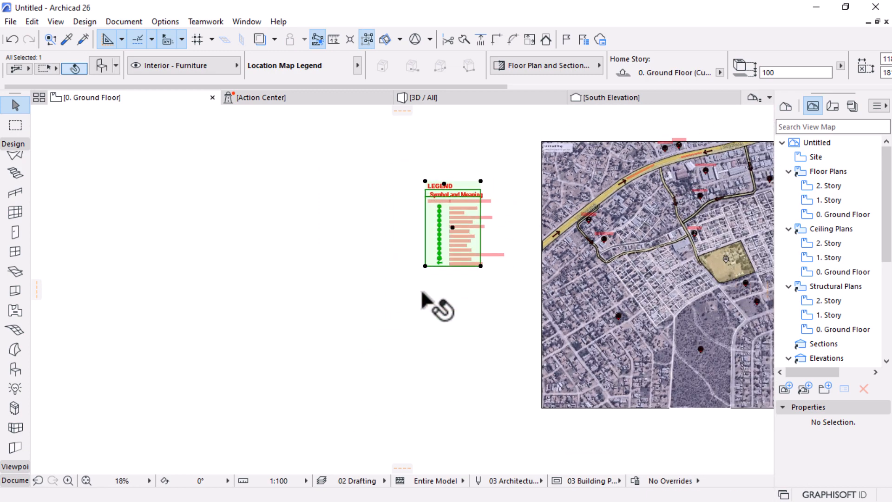
{"action": "scroll", "coordinate": [635, 195], "scroll_direction": "up", "scroll_amount": 2}
{"action": "scroll", "coordinate": [353, 191], "scroll_direction": "up", "scroll_amount": 3}
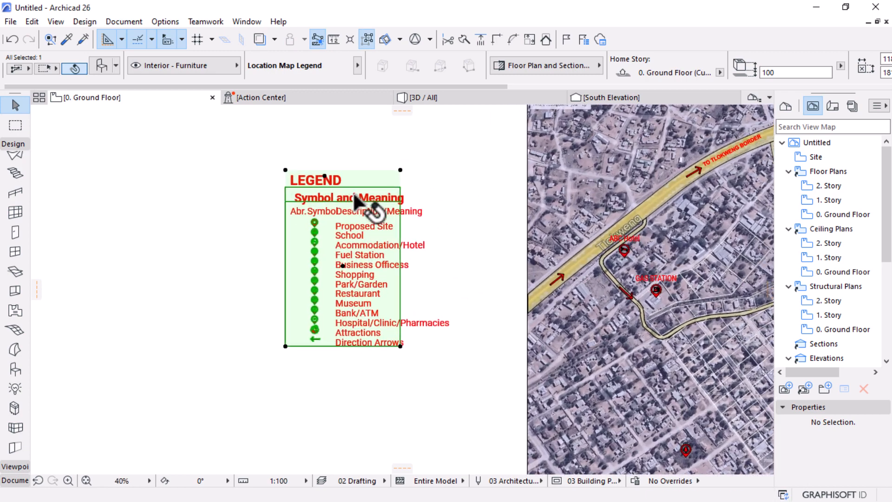
{"action": "scroll", "coordinate": [243, 238], "scroll_direction": "up", "scroll_amount": 1}
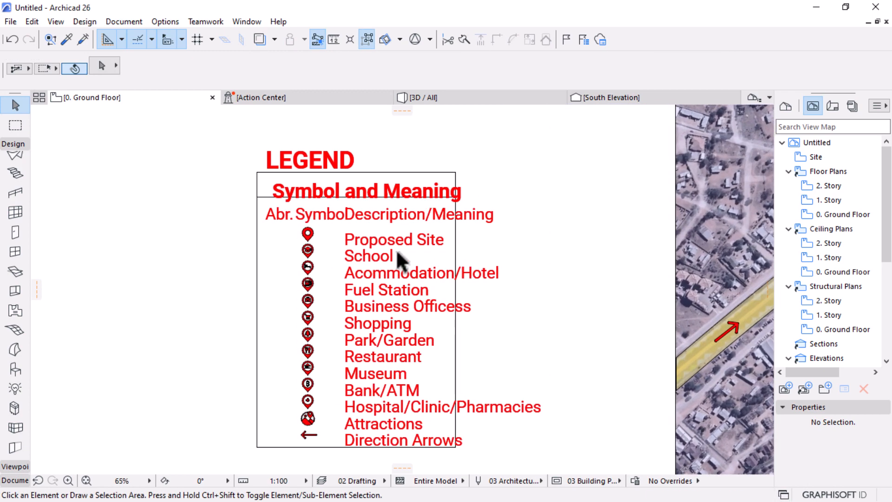
- Try the floor plan at 1:50 scale to compare the legend and map texts, and return it to 1:100
{"action": "left_click", "coordinate": [285, 481]}
{"action": "left_click", "coordinate": [338, 390]}
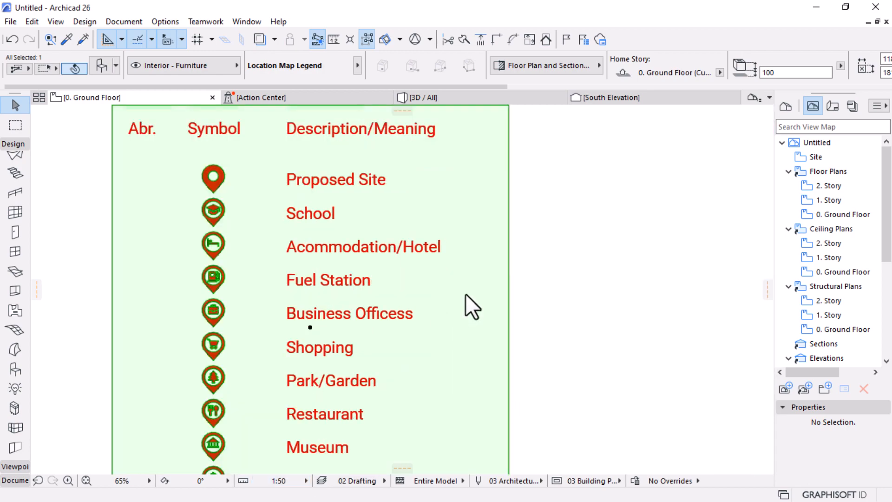
{"action": "scroll", "coordinate": [466, 254], "scroll_direction": "down", "scroll_amount": 2}
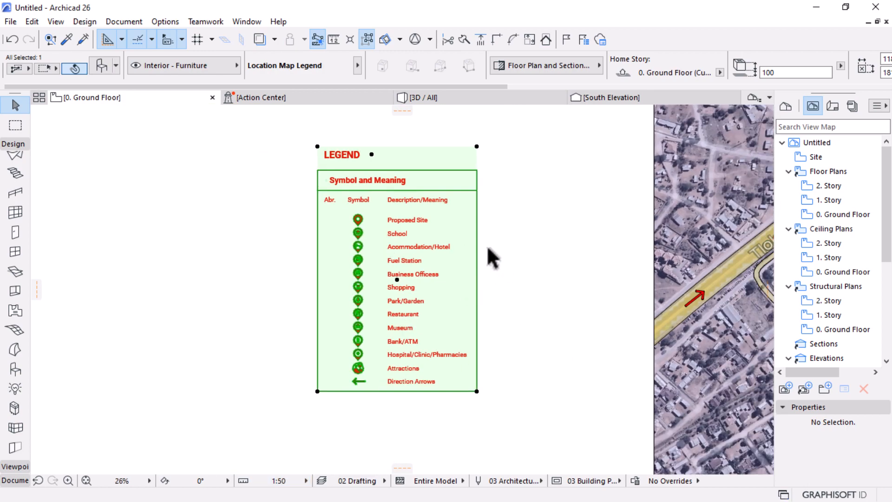
{"action": "scroll", "coordinate": [446, 291], "scroll_direction": "down", "scroll_amount": 2}
{"action": "scroll", "coordinate": [715, 177], "scroll_direction": "up", "scroll_amount": 2}
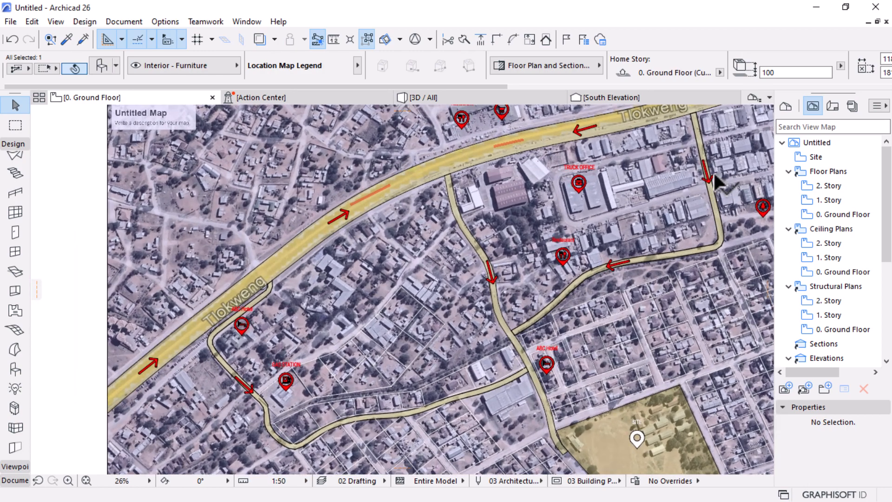
{"action": "scroll", "coordinate": [604, 247], "scroll_direction": "down", "scroll_amount": 2}
{"action": "left_click", "coordinate": [278, 480]}
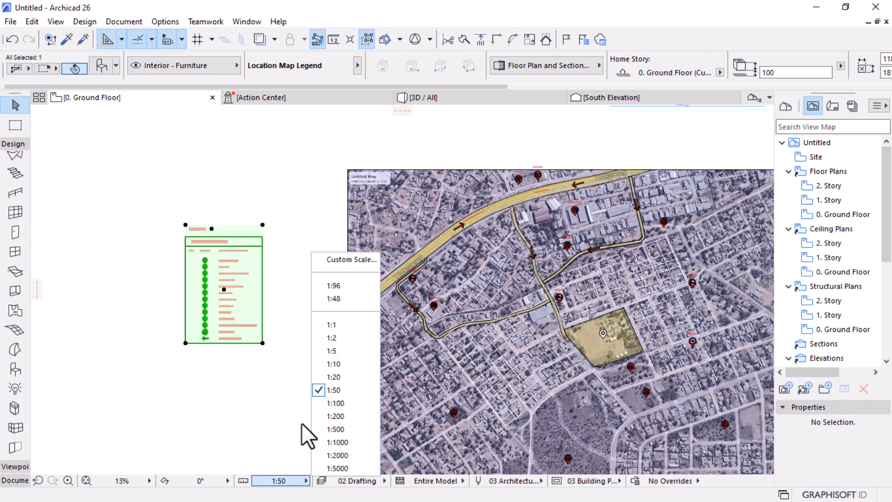
{"action": "left_click", "coordinate": [337, 403]}
- Open the selected legend's settings and set the Table Heading Text Size to 5
{"action": "scroll", "coordinate": [309, 289], "scroll_direction": "up", "scroll_amount": 4}
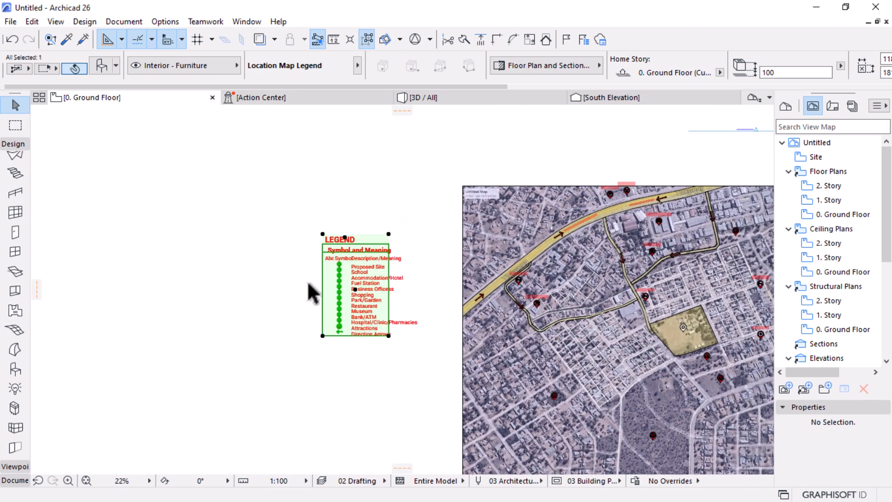
{"action": "scroll", "coordinate": [445, 244], "scroll_direction": "up", "scroll_amount": 1}
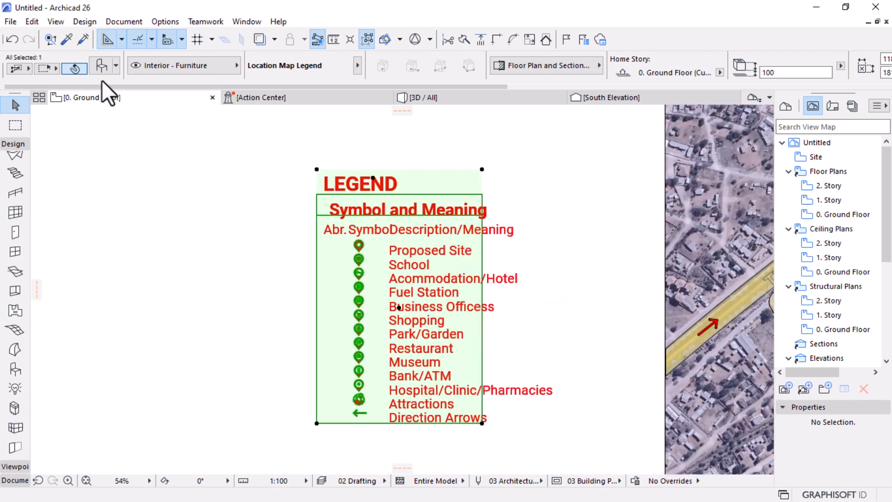
{"action": "key", "text": "ctrl+t"}
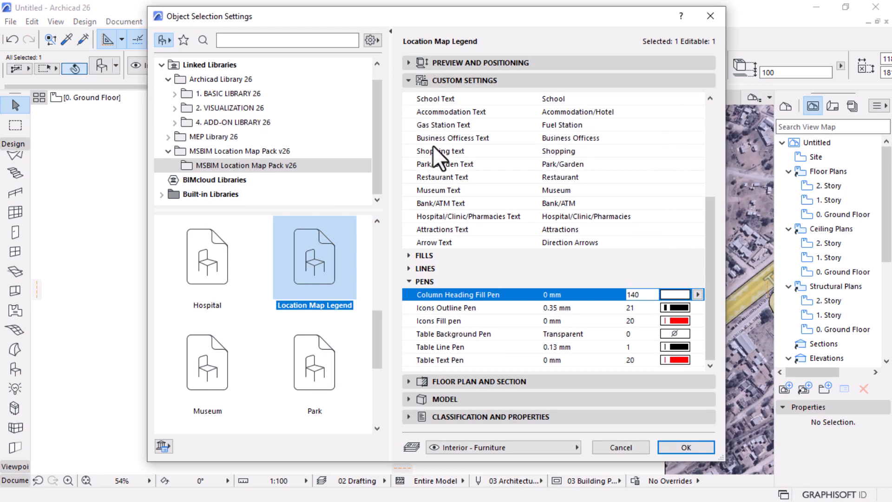
{"action": "scroll", "coordinate": [517, 180], "scroll_direction": "up", "scroll_amount": 6}
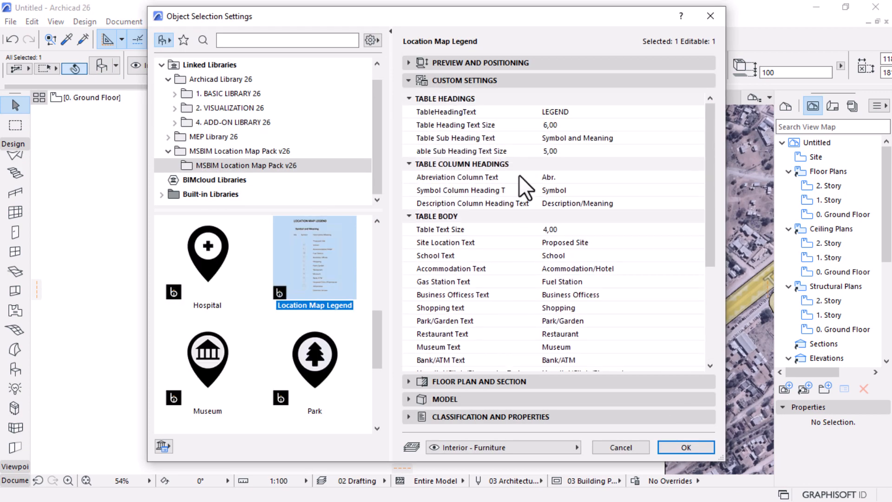
{"action": "left_click", "coordinate": [555, 125]}
{"action": "double_click", "coordinate": [567, 124]}
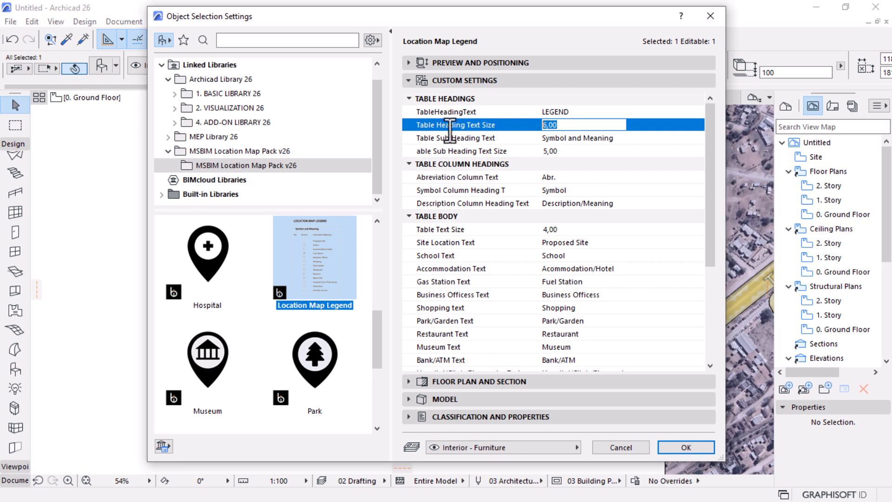
{"action": "type", "text": "5"}
- Set the legend's Table Sub Heading Text Size to 3,5
{"action": "left_click", "coordinate": [581, 151]}
{"action": "double_click", "coordinate": [563, 151]}
{"action": "type", "text": "3"}
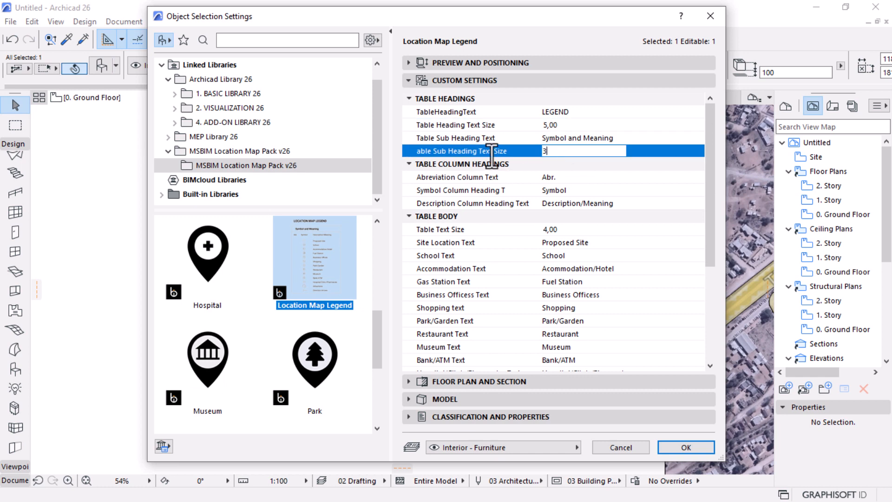
{"action": "left_click", "coordinate": [497, 151]}
{"action": "double_click", "coordinate": [548, 151]}
{"action": "type", "text": "3,5"}
- Set the legend's Table Text Size to 2 and apply the settings to the placed legend
{"action": "left_click", "coordinate": [559, 230]}
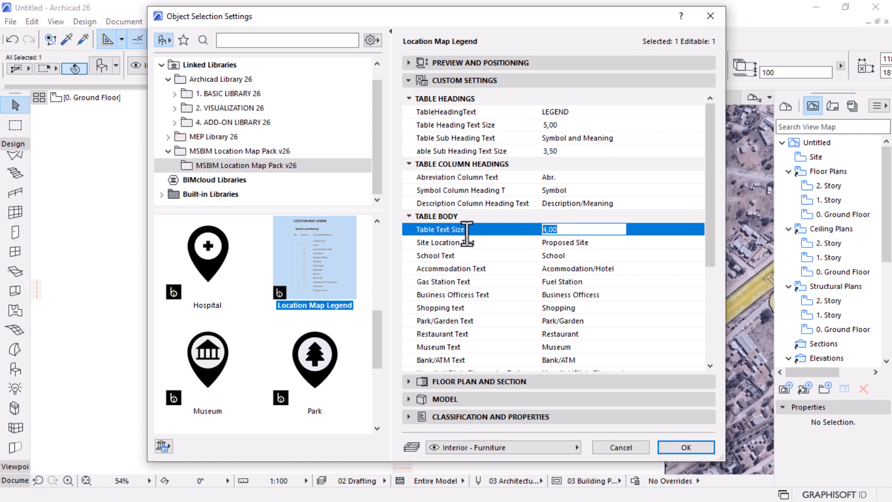
{"action": "type", "text": "2"}
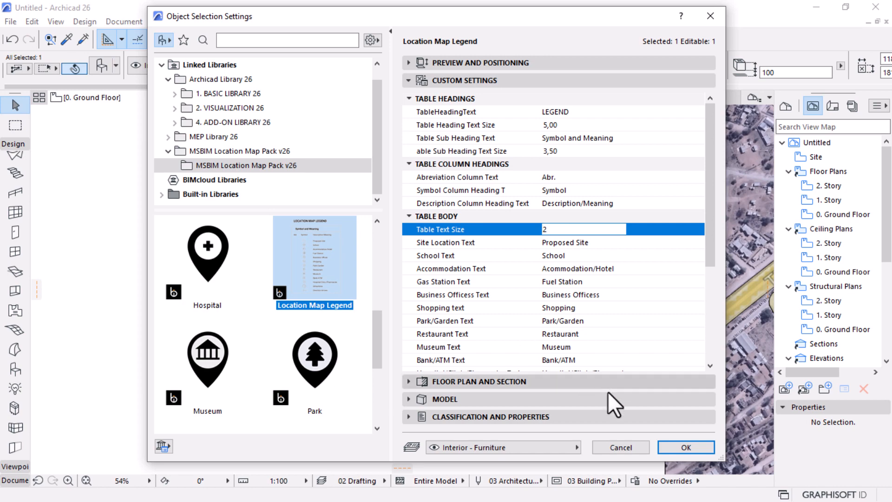
{"action": "left_click", "coordinate": [684, 447]}
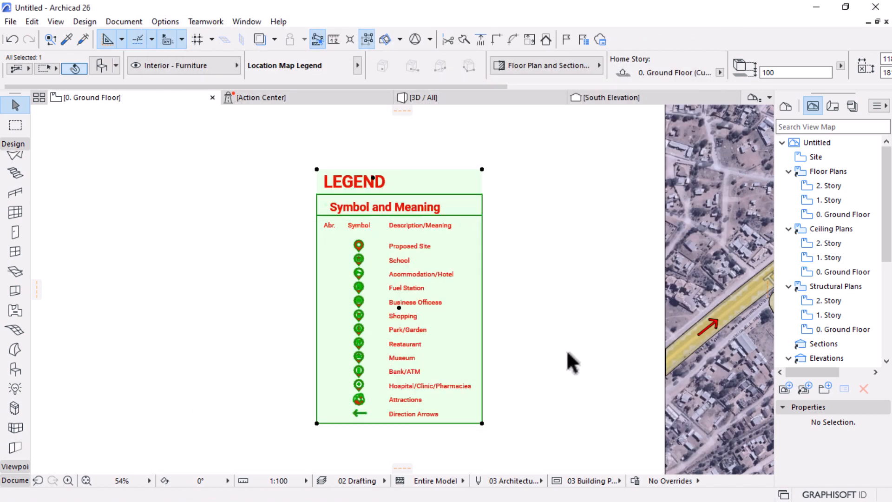
{"action": "scroll", "coordinate": [262, 235], "scroll_direction": "up", "scroll_amount": 2}
{"action": "scroll", "coordinate": [508, 207], "scroll_direction": "down", "scroll_amount": 3}
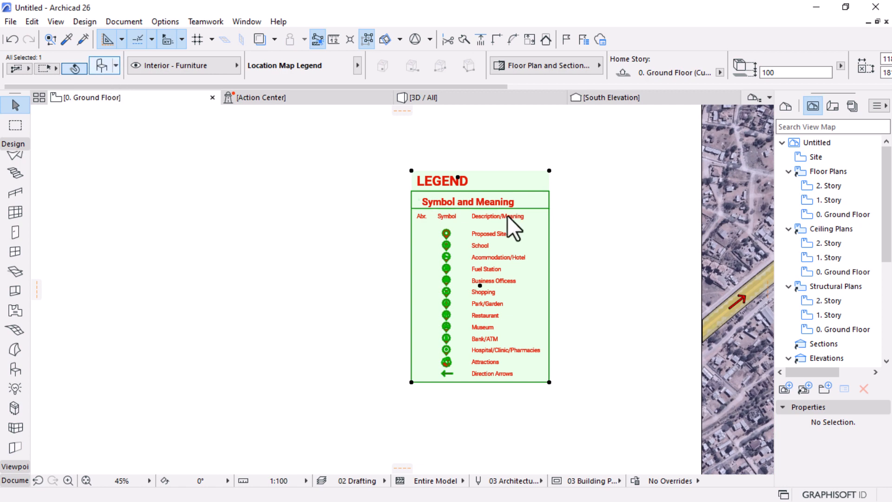
- Try another Table Text Size on the legend, undo the change and deselect the legend
{"action": "double_click", "coordinate": [508, 216]}
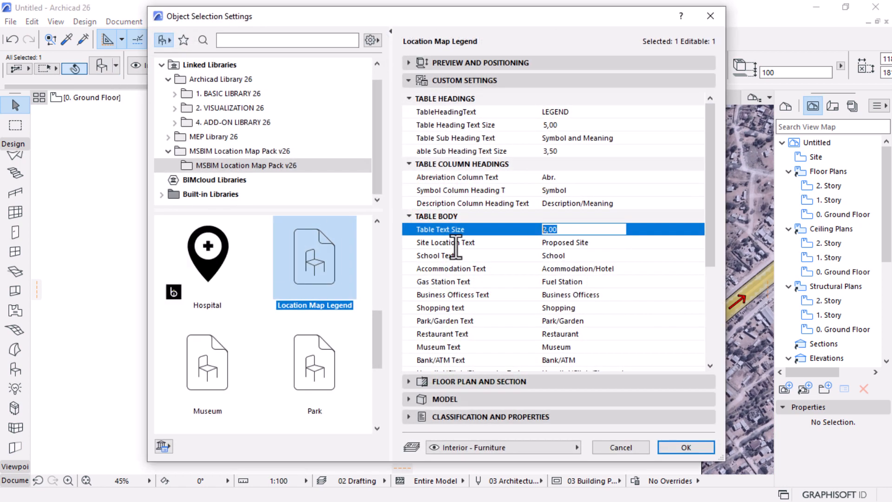
{"action": "key", "text": "BackSpace"}
{"action": "key", "text": "BackSpace"}
{"action": "key", "text": "BackSpace"}
{"action": "key", "text": "BackSpace"}
{"action": "type", "text": "1,5"}
{"action": "key", "text": "Return"}
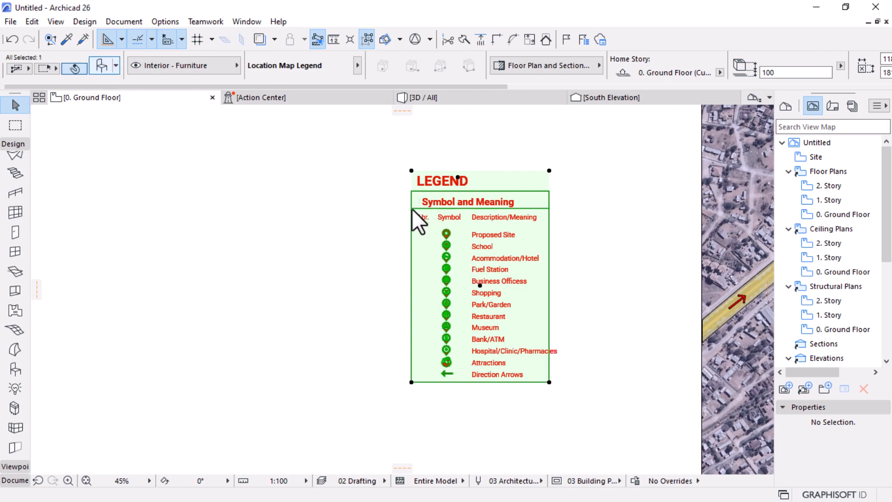
{"action": "key", "text": "Escape"}
{"action": "key", "text": "ctrl+z"}
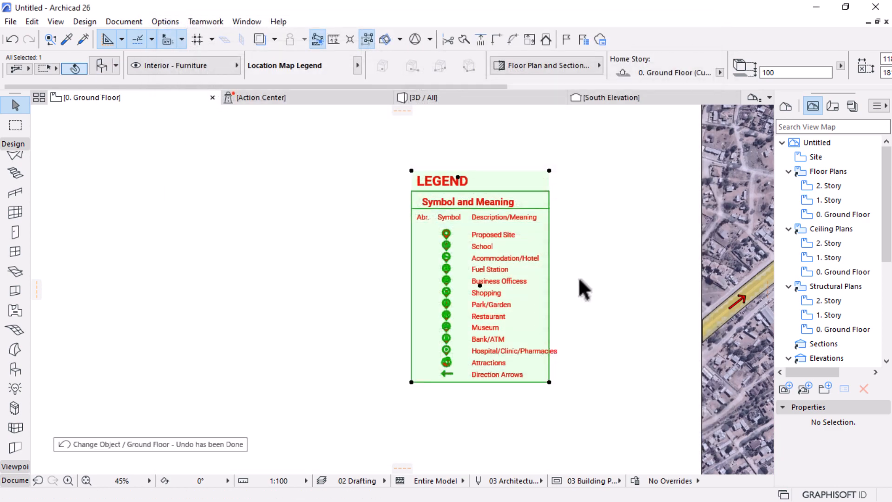
{"action": "left_click", "coordinate": [578, 291]}
- Review the legend's symbols and descriptions alongside the map's landmark markers, roads, arrows and site
{"action": "scroll", "coordinate": [310, 264], "scroll_direction": "down", "scroll_amount": 2}
{"action": "scroll", "coordinate": [400, 282], "scroll_direction": "up", "scroll_amount": 2}
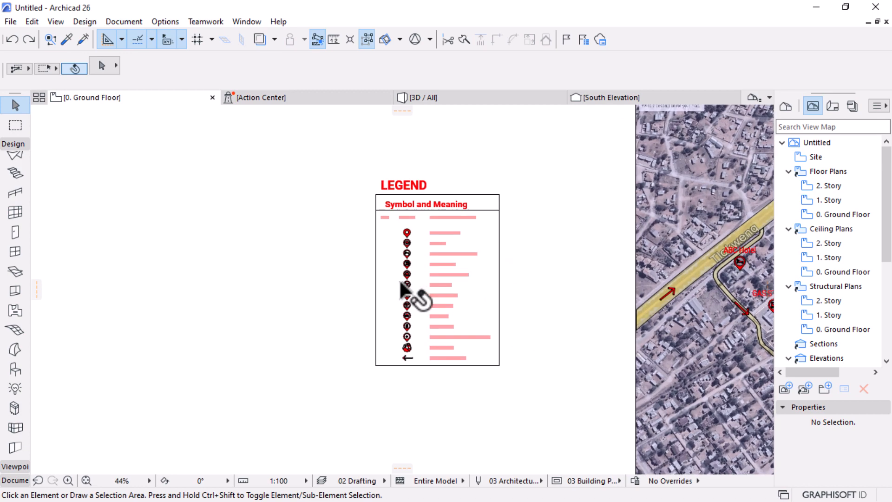
{"action": "scroll", "coordinate": [304, 279], "scroll_direction": "down", "scroll_amount": 3}
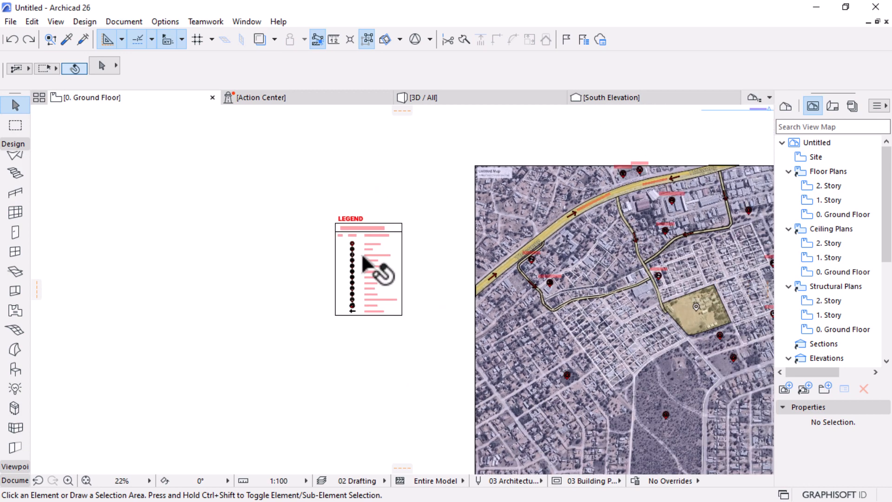
{"action": "scroll", "coordinate": [330, 251], "scroll_direction": "down", "scroll_amount": 2}
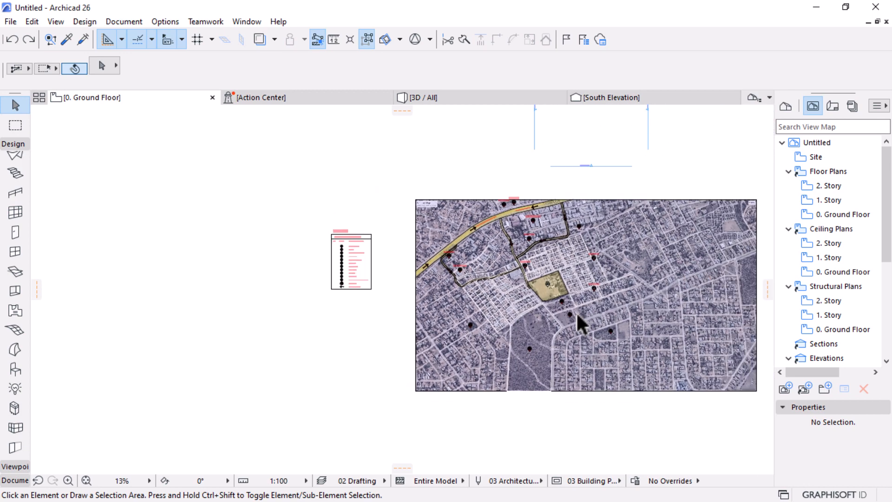
{"action": "scroll", "coordinate": [427, 242], "scroll_direction": "up", "scroll_amount": 3}
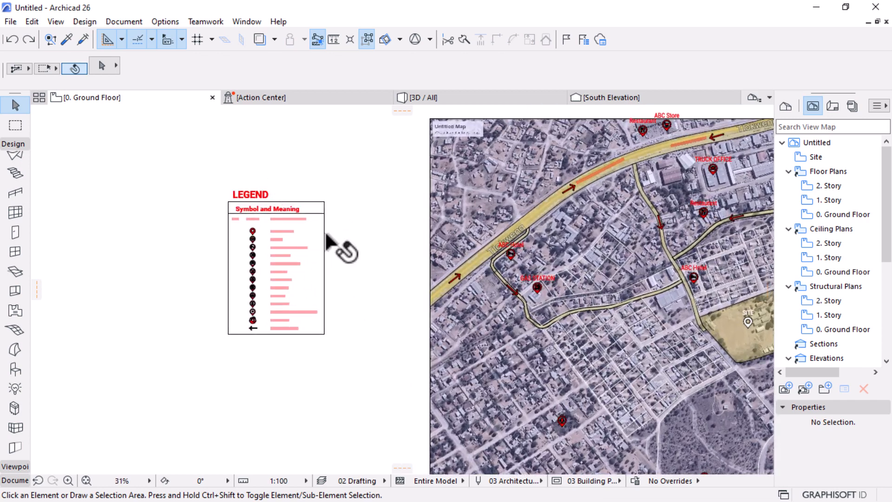
{"action": "scroll", "coordinate": [327, 235], "scroll_direction": "up", "scroll_amount": 3}
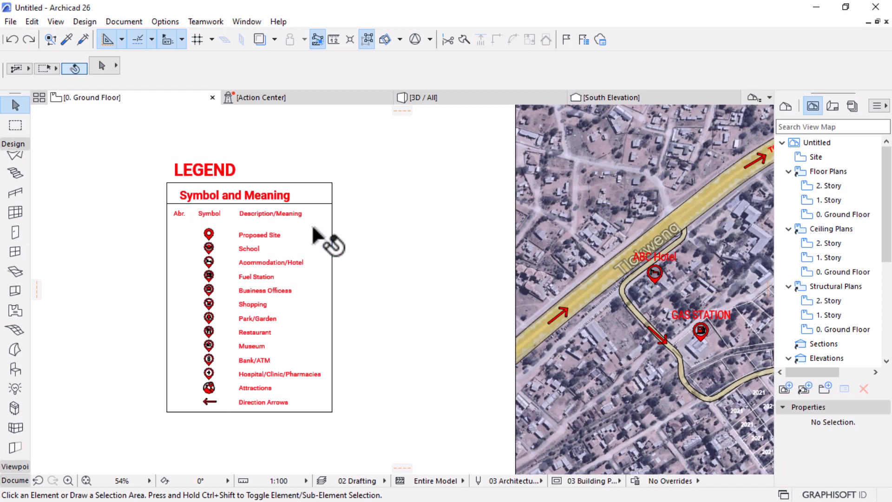
{"action": "scroll", "coordinate": [320, 237], "scroll_direction": "down", "scroll_amount": 5}
{"action": "scroll", "coordinate": [551, 298], "scroll_direction": "up", "scroll_amount": 2}
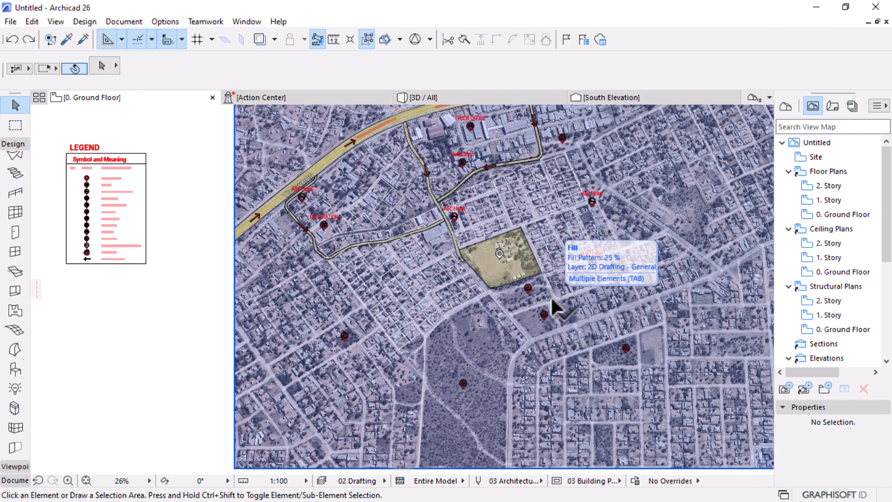
{"action": "scroll", "coordinate": [454, 275], "scroll_direction": "down", "scroll_amount": 3}
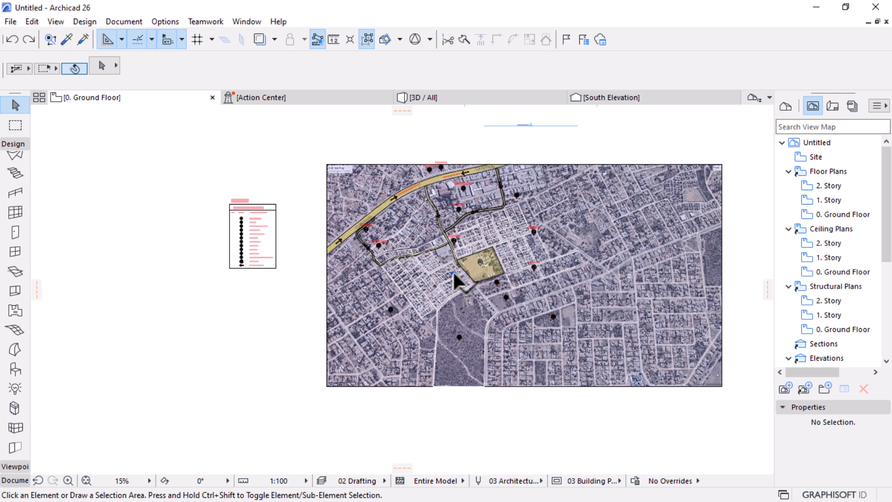
{"action": "scroll", "coordinate": [543, 186], "scroll_direction": "up", "scroll_amount": 2}
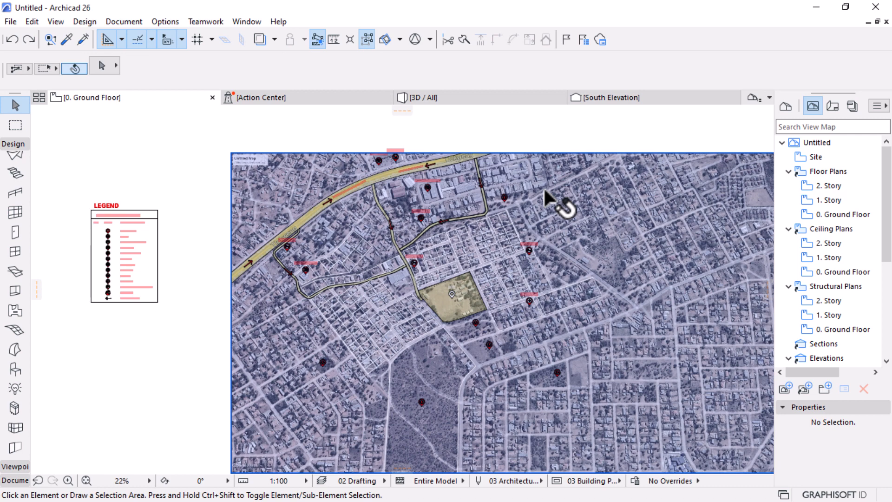
{"action": "scroll", "coordinate": [441, 229], "scroll_direction": "down", "scroll_amount": 3}
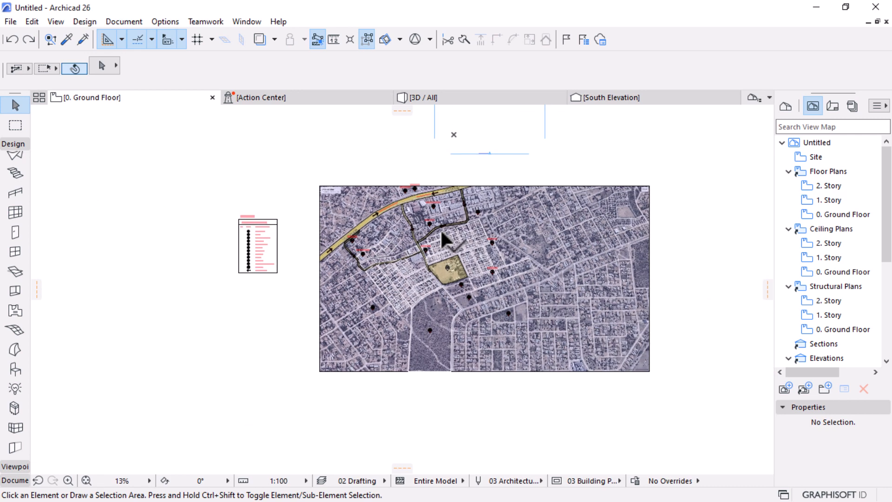